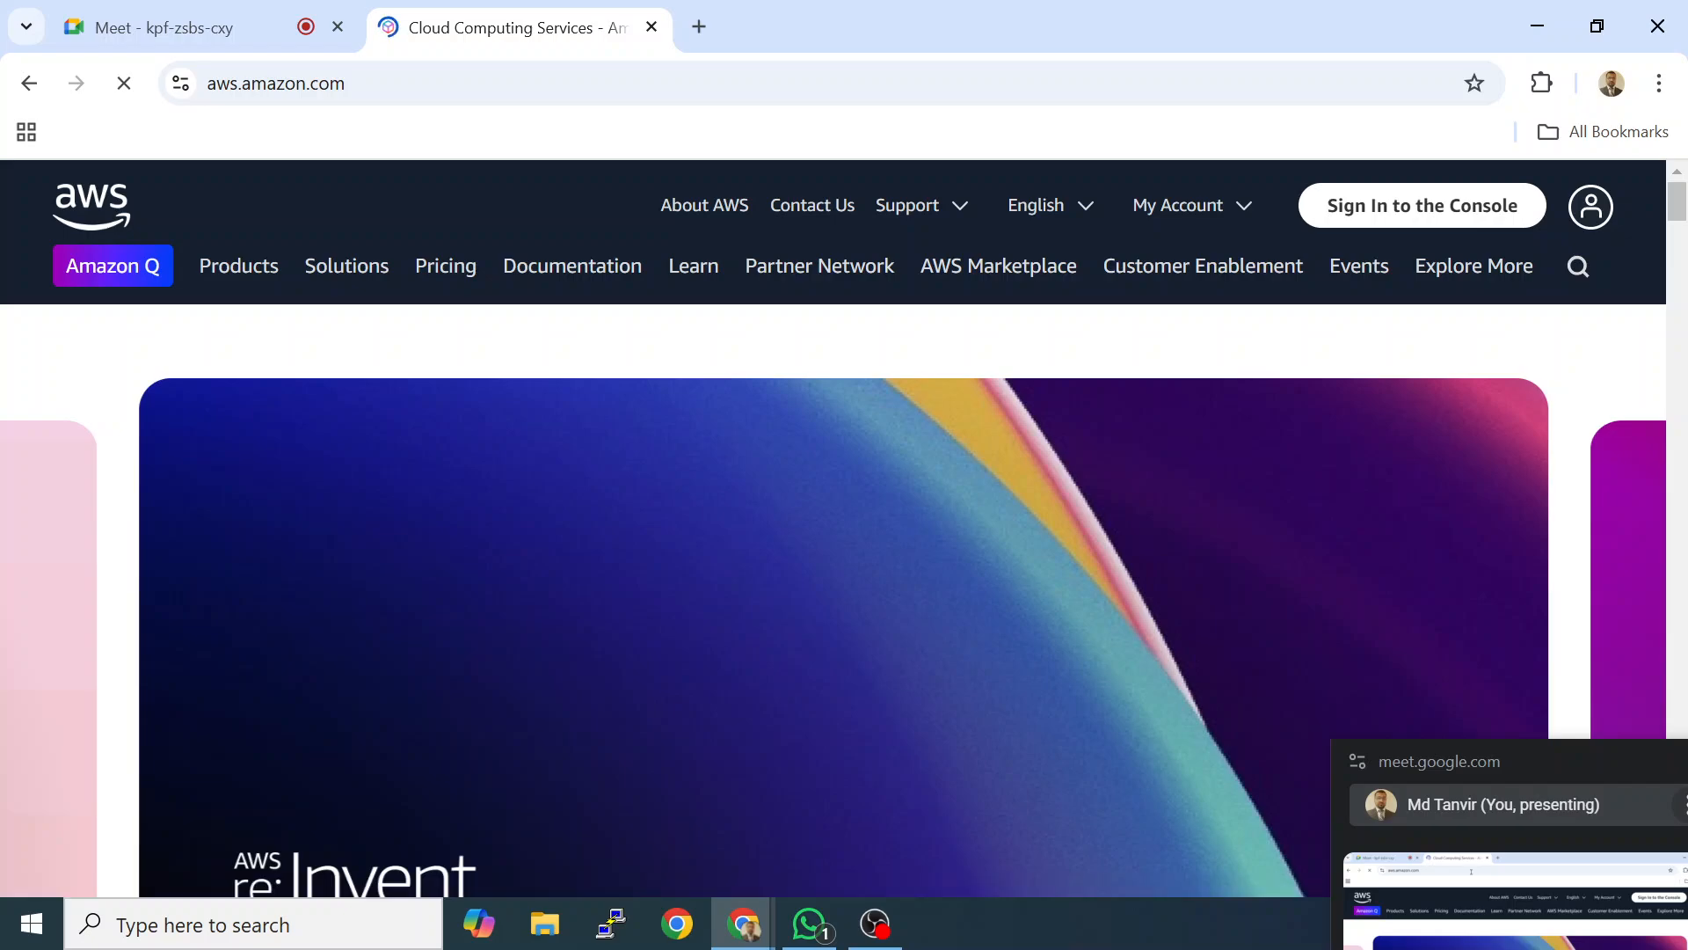
Open the AWS console sign-in page, dismiss the improved sign-in notice, and submit the root user's email address.
{"action": "left_click", "coordinate": [1361, 211]}
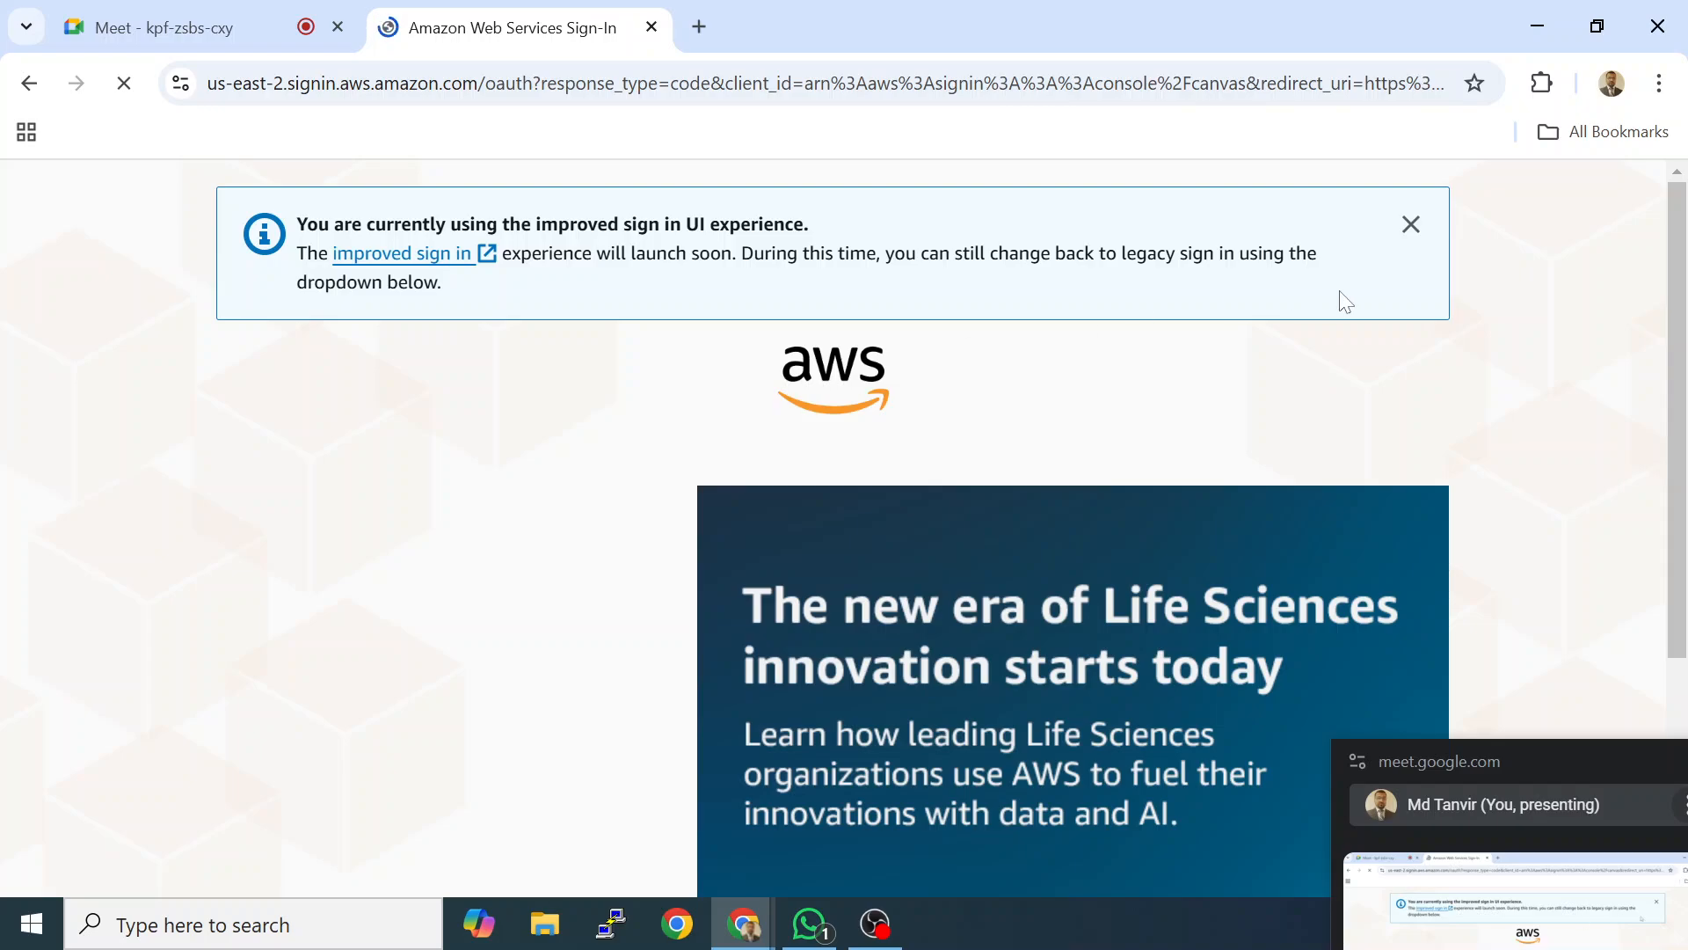
{"action": "left_click", "coordinate": [1411, 227]}
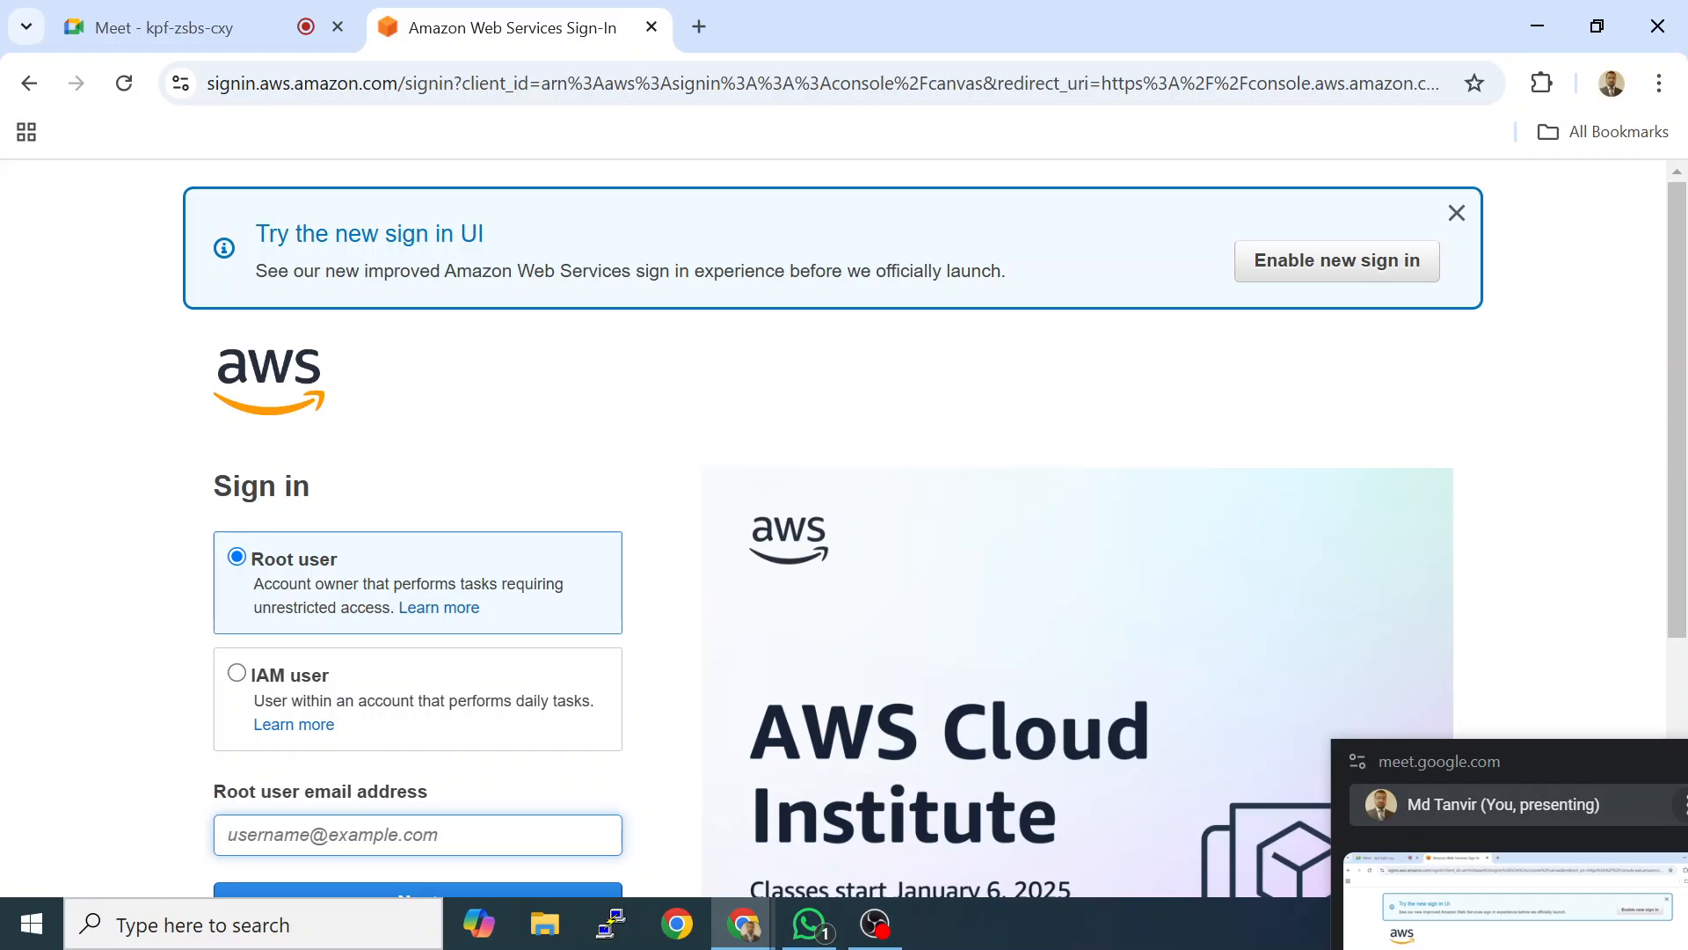
{"action": "left_click", "coordinate": [418, 835]}
{"action": "left_click", "coordinate": [416, 777]}
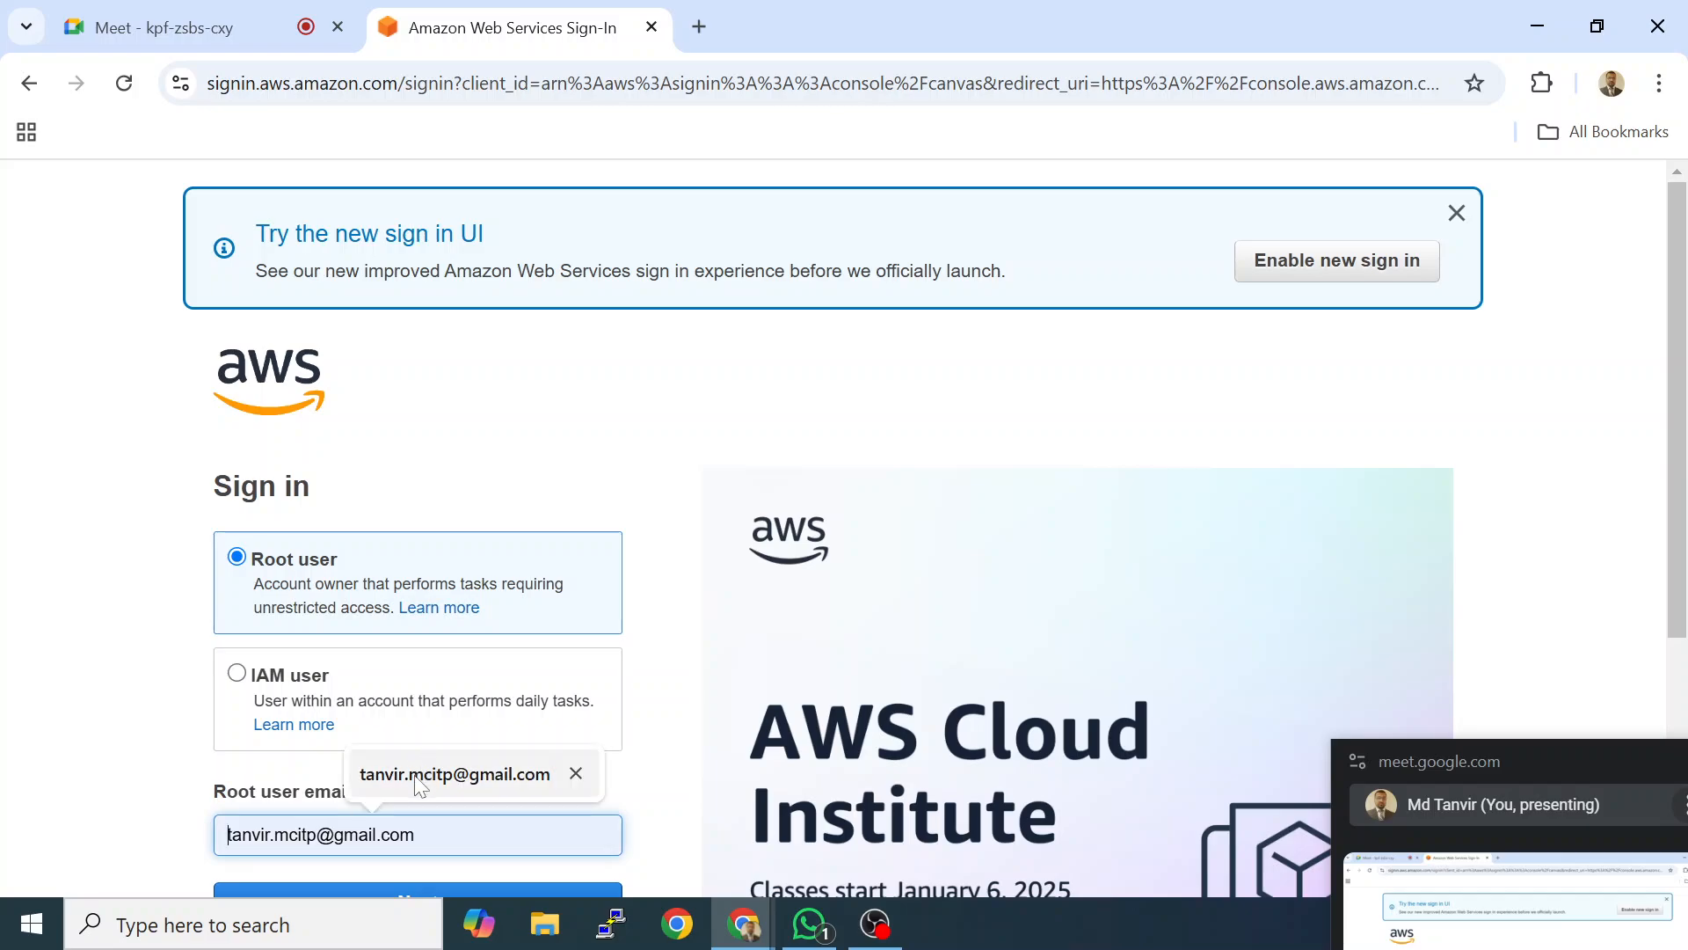
{"action": "left_click", "coordinate": [419, 890]}
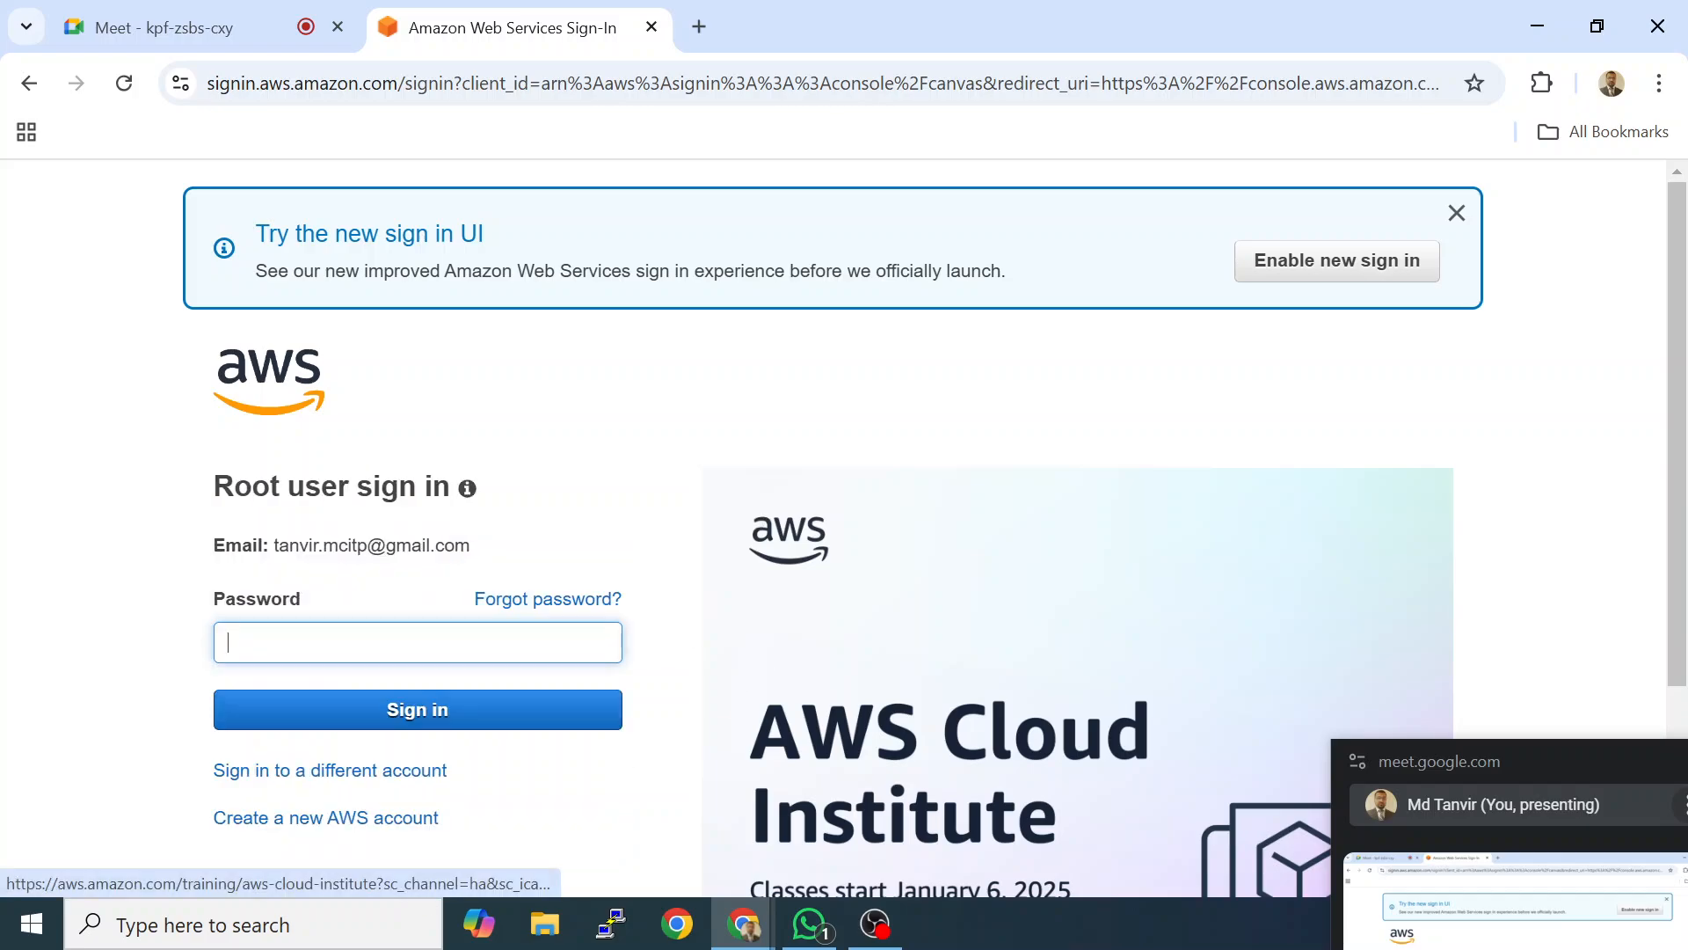
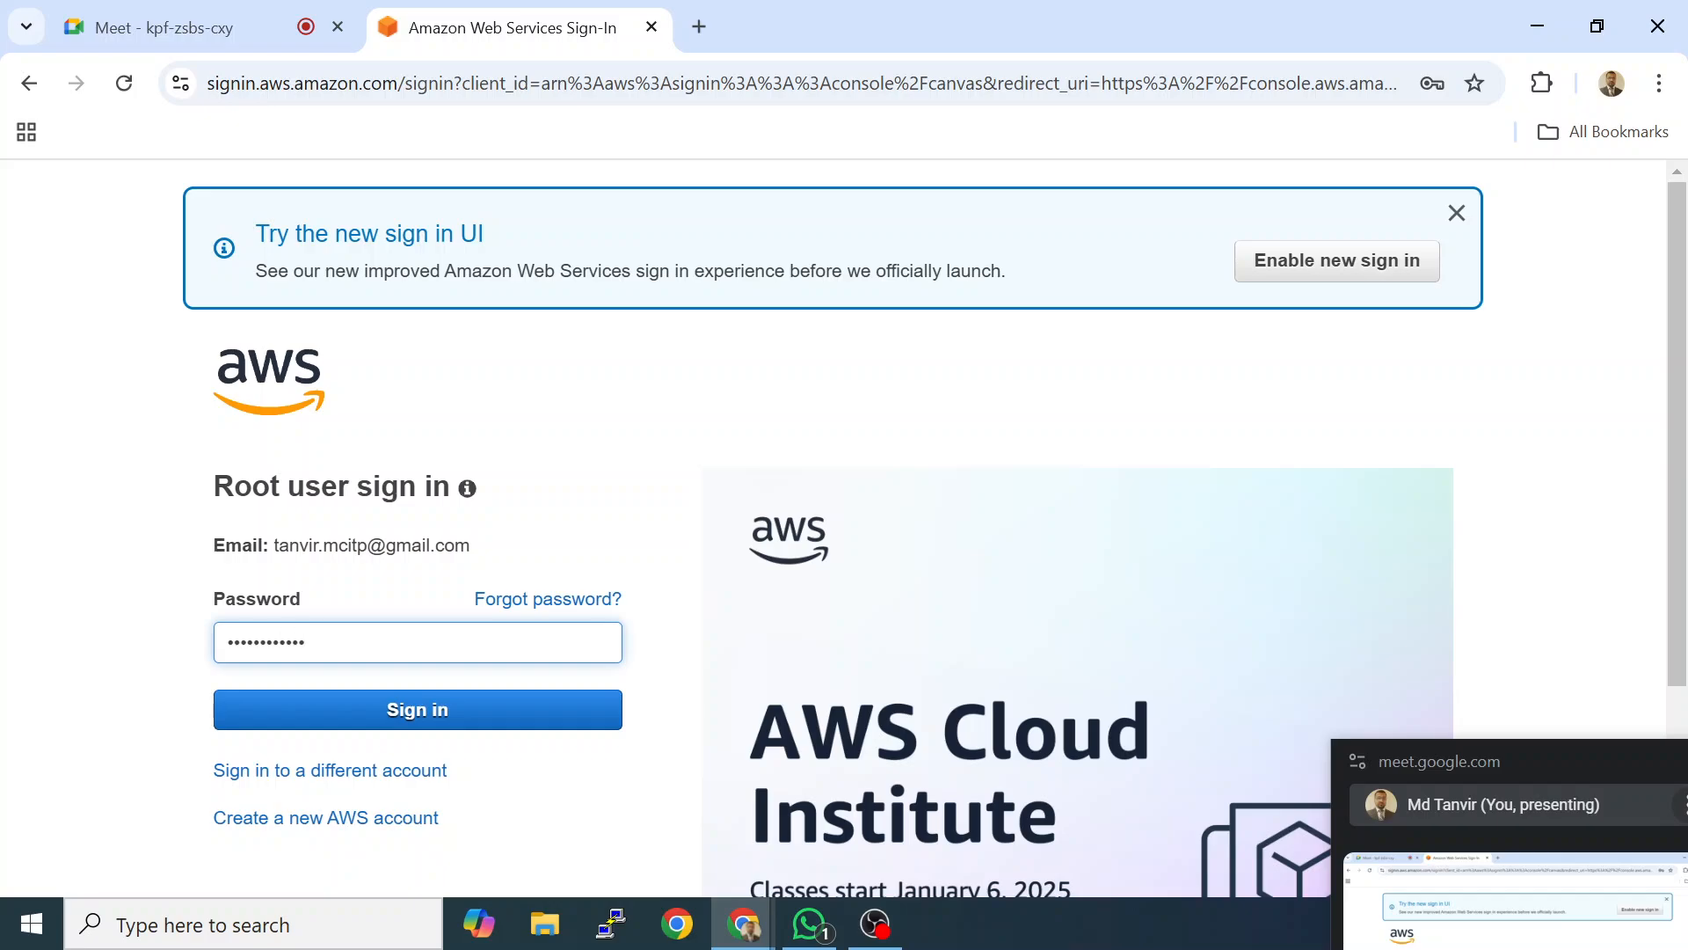
Complete the root user sign-in by entering the account password and the MFA code.
{"action": "key", "text": "Return"}
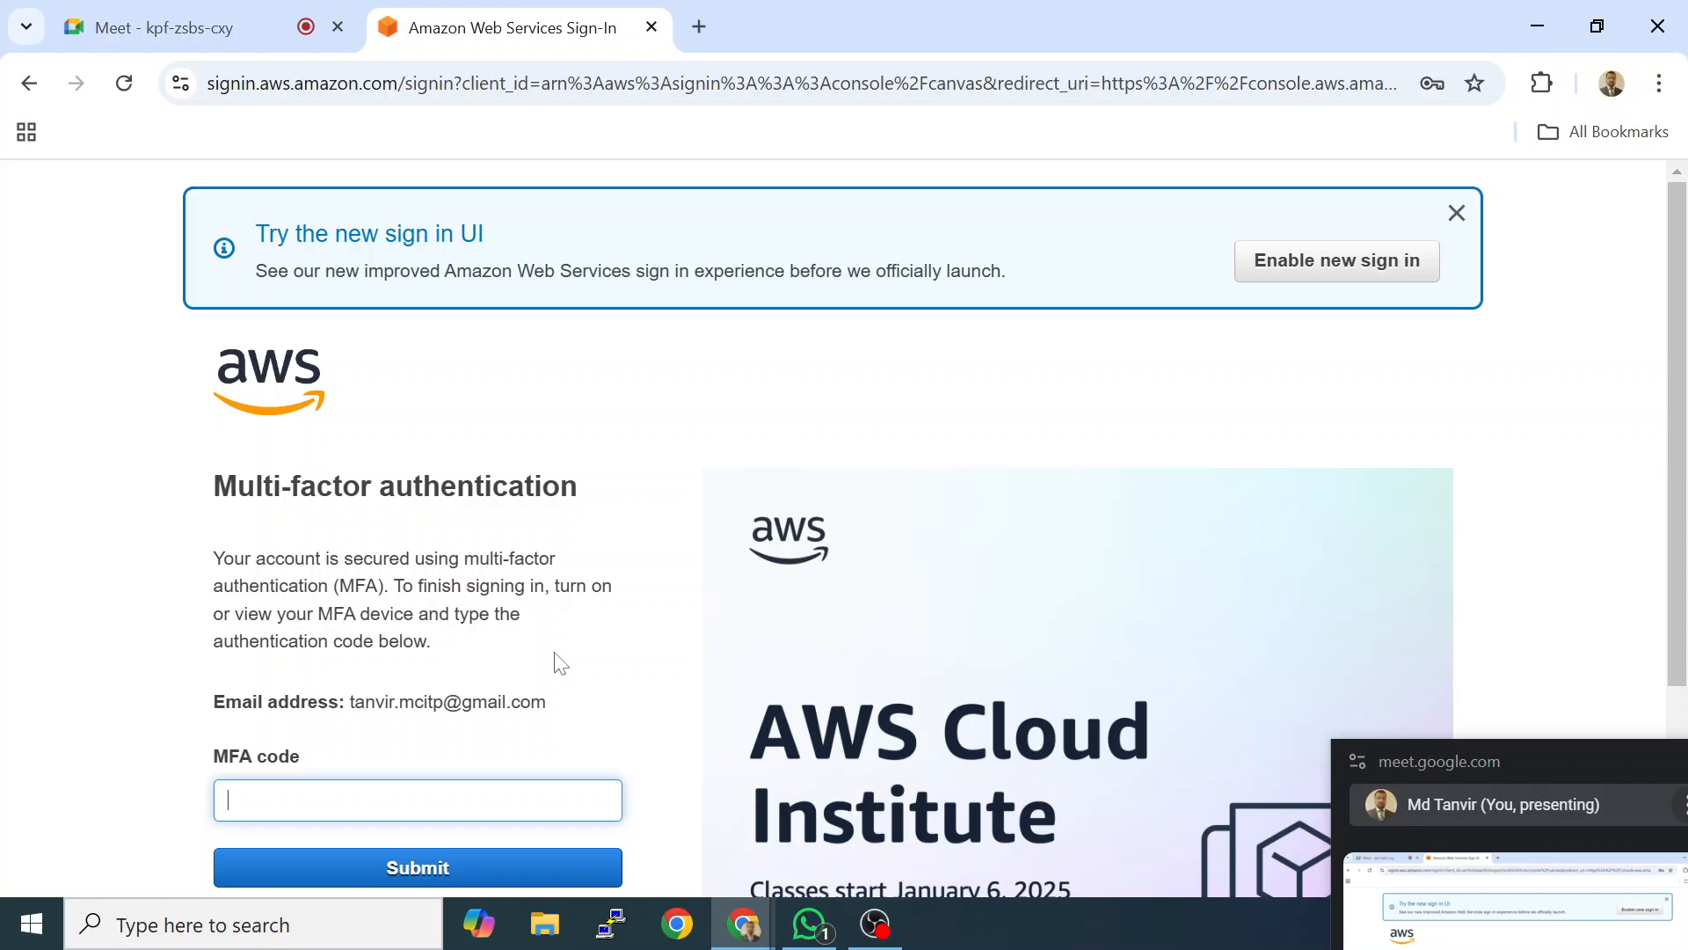
{"action": "key", "text": "Return"}
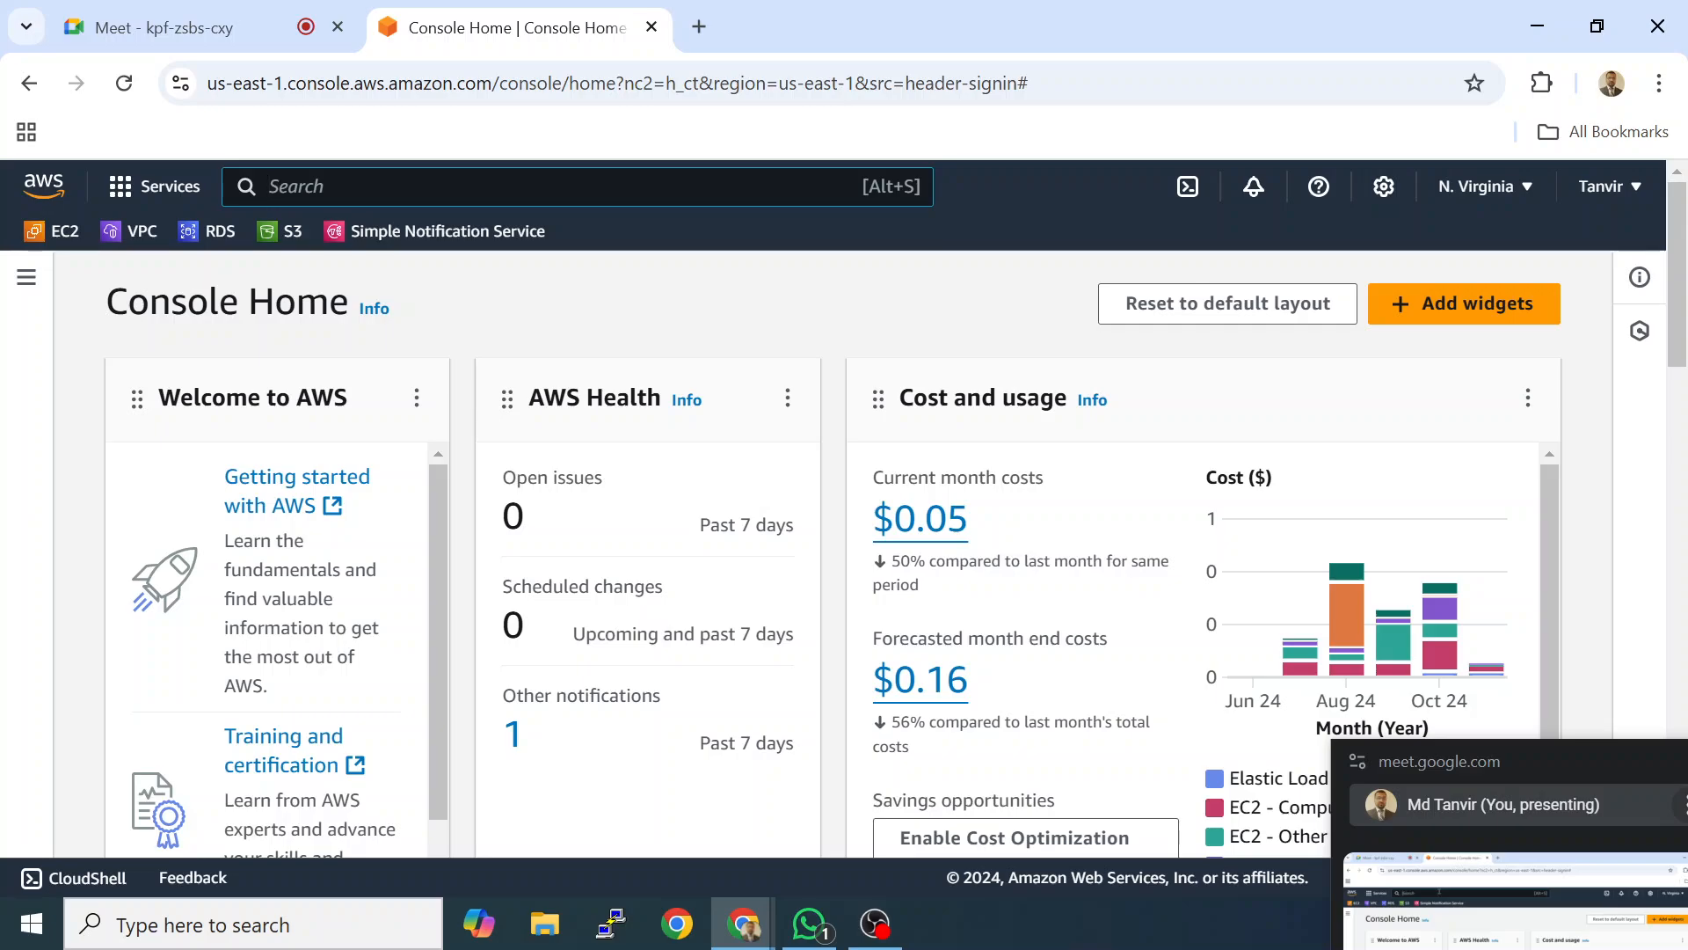
Find the EC2 service, go to its launch templates, and start creating a new launch template.
{"action": "type", "text": "ec2"}
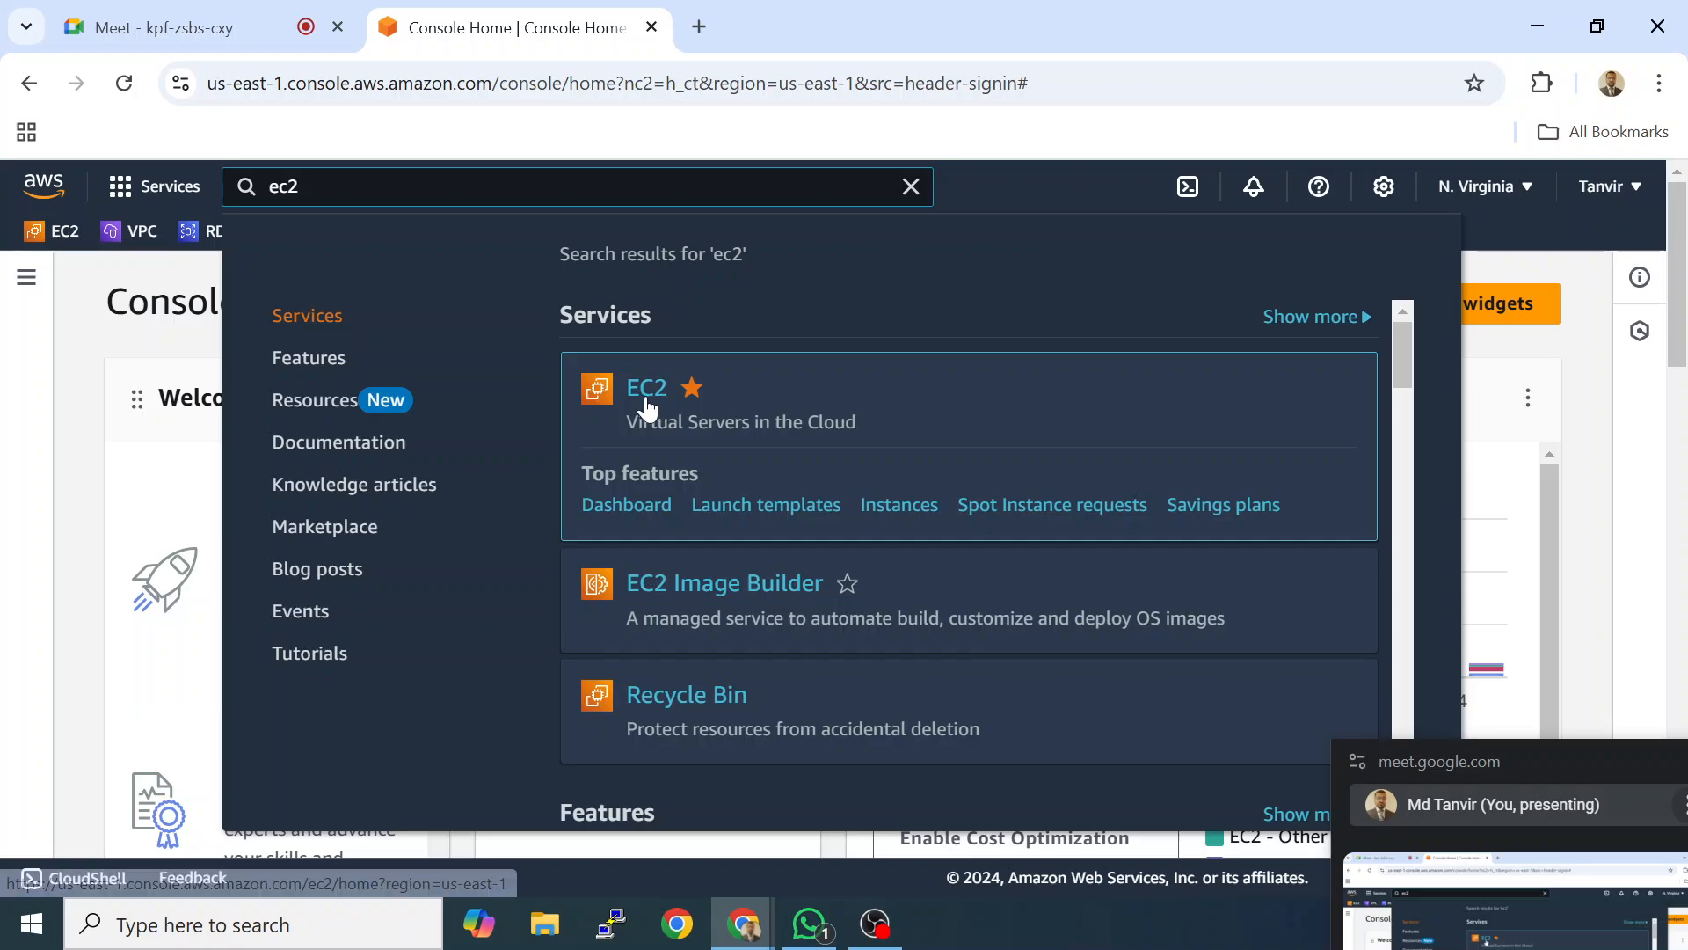
{"action": "left_click", "coordinate": [647, 397]}
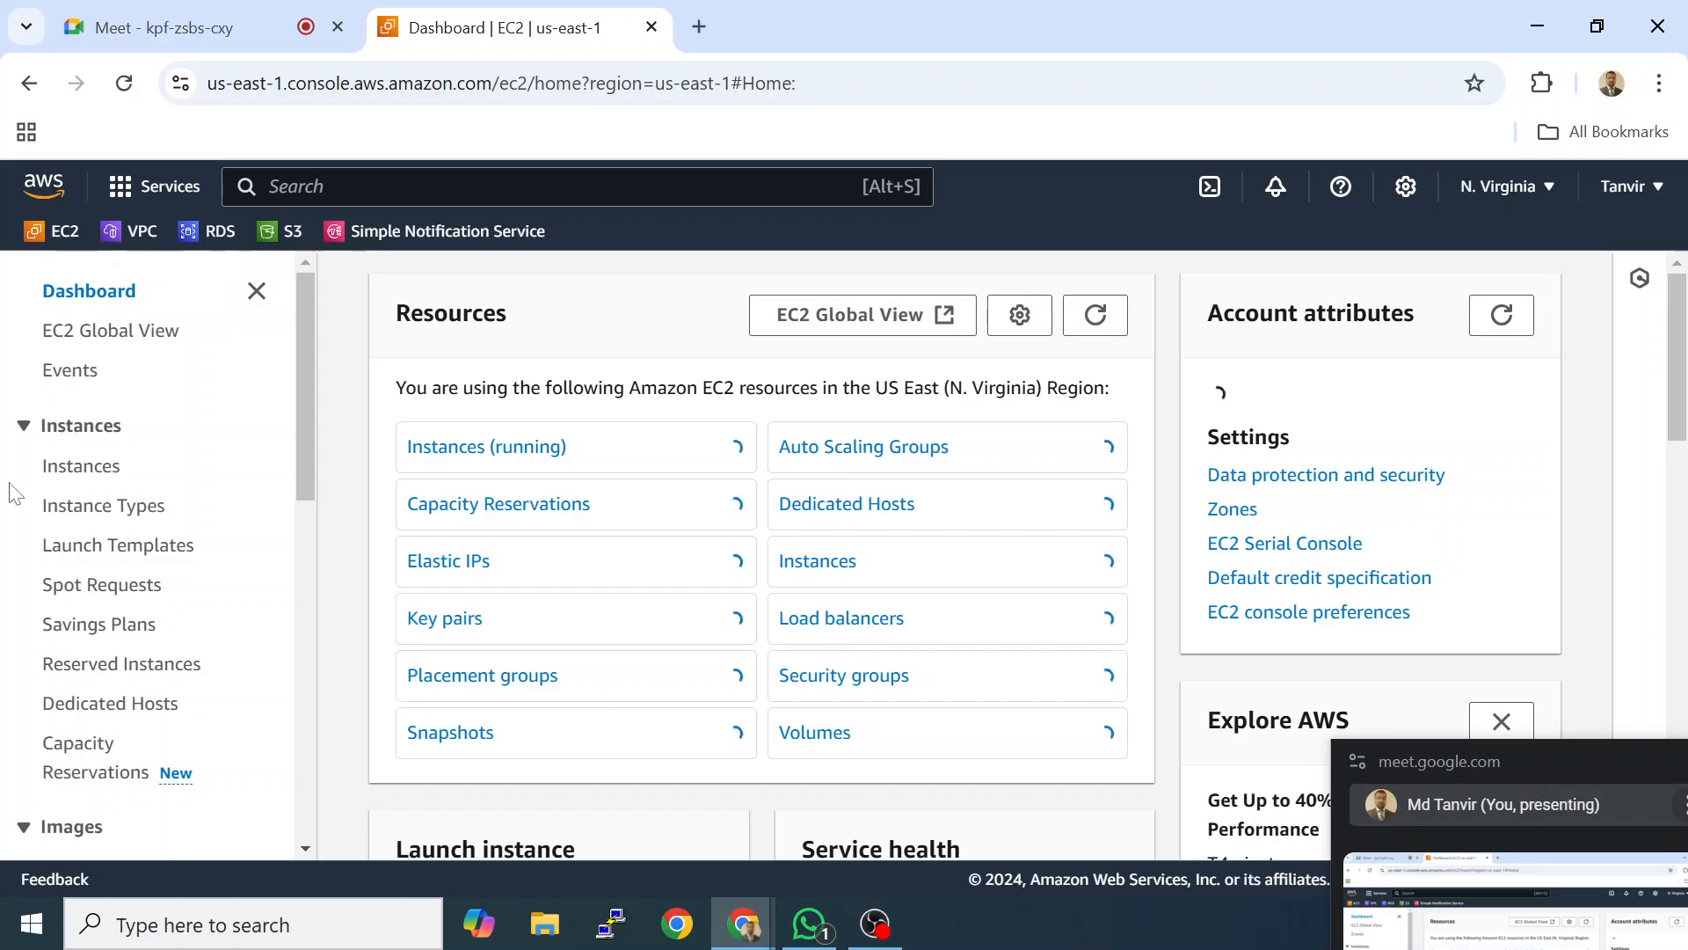
{"action": "left_click", "coordinate": [145, 557]}
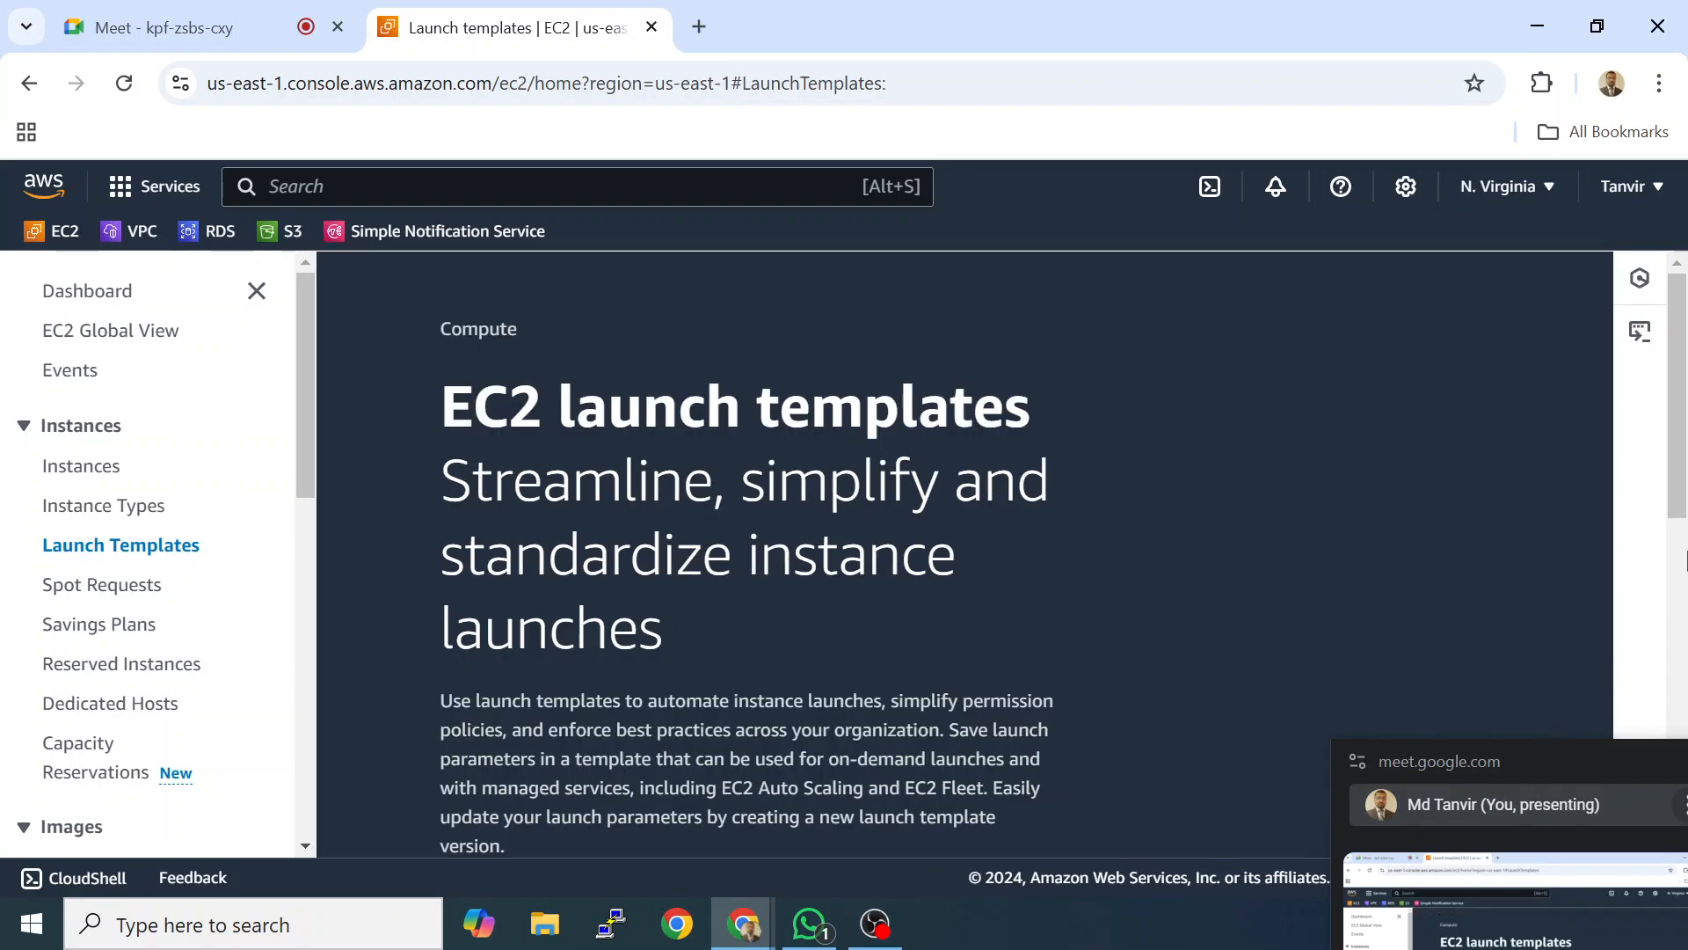
{"action": "scroll", "coordinate": [1682, 551], "scroll_direction": "down", "scroll_amount": 1}
{"action": "scroll", "coordinate": [1682, 555], "scroll_direction": "down", "scroll_amount": 4}
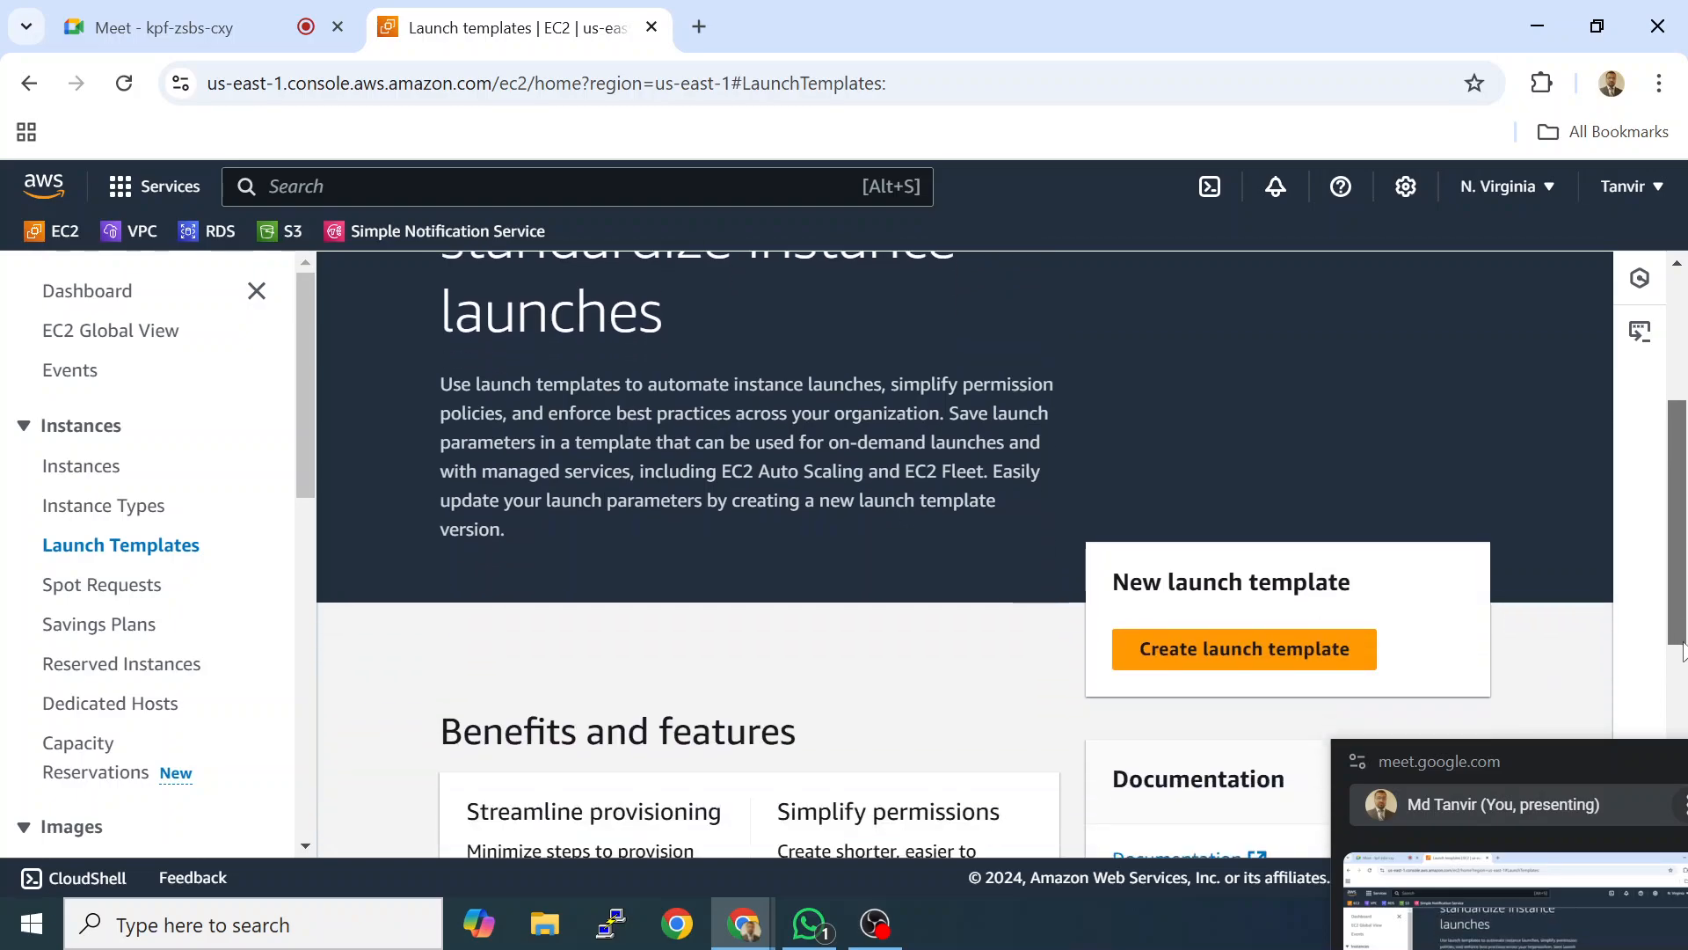
{"action": "left_click", "coordinate": [1193, 634]}
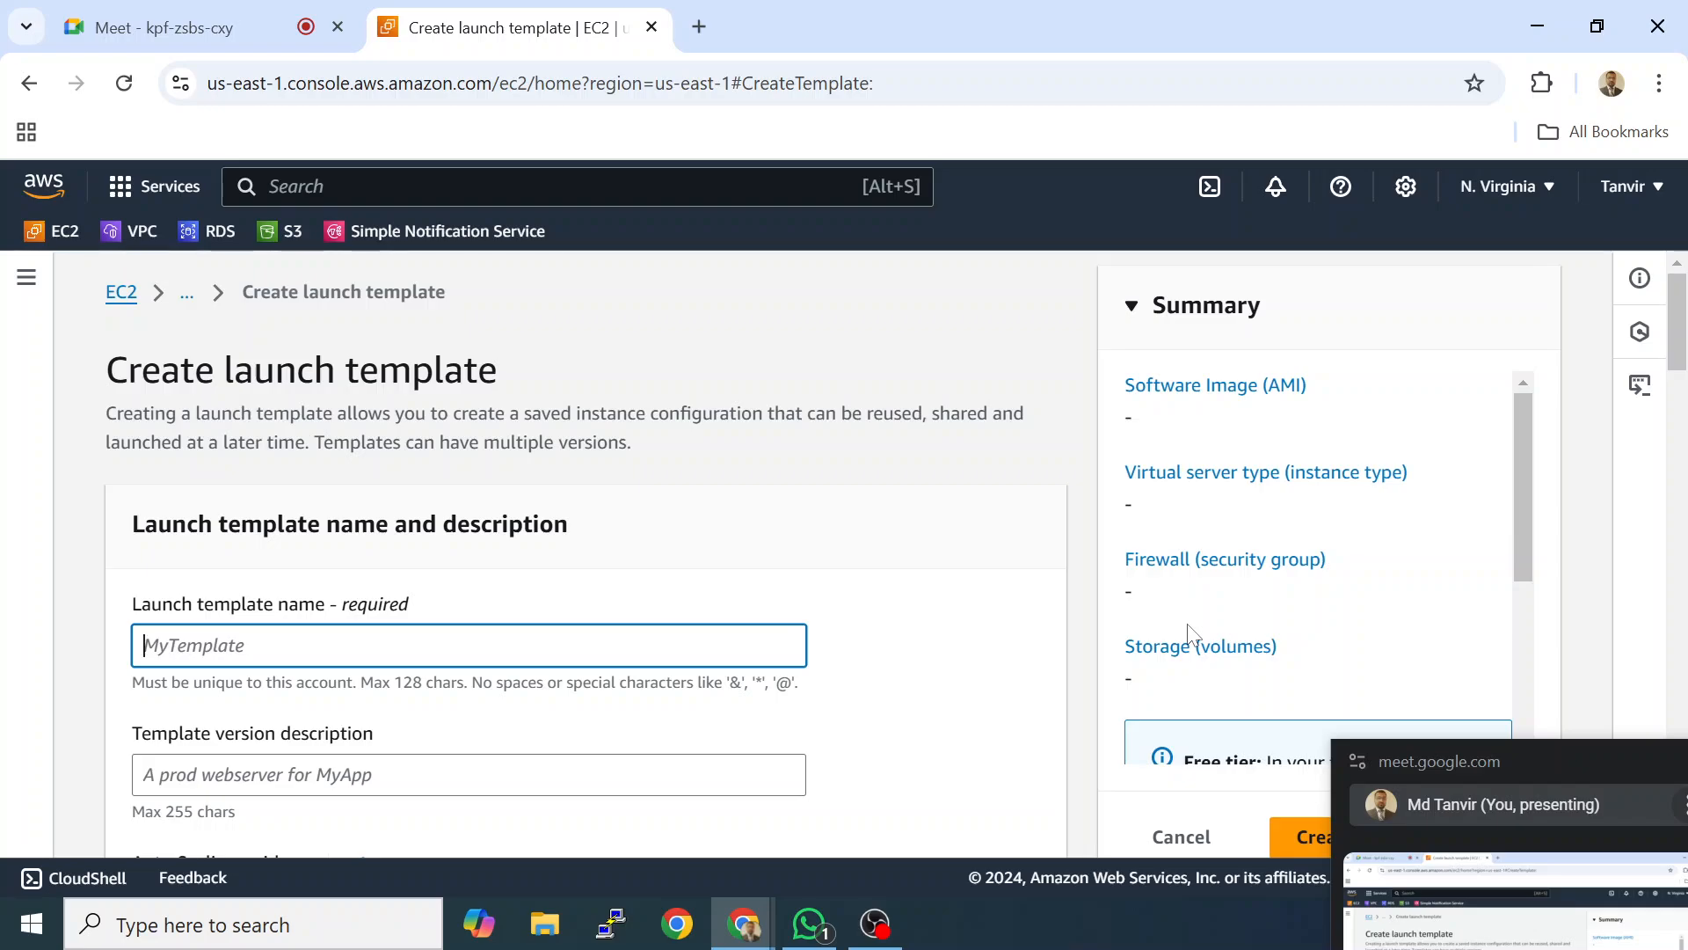
Name the launch template mylaunchtemplate.
{"action": "type", "text": "mylaunch"}
{"action": "key", "text": "BackSpace"}
{"action": "type", "text": "template"}
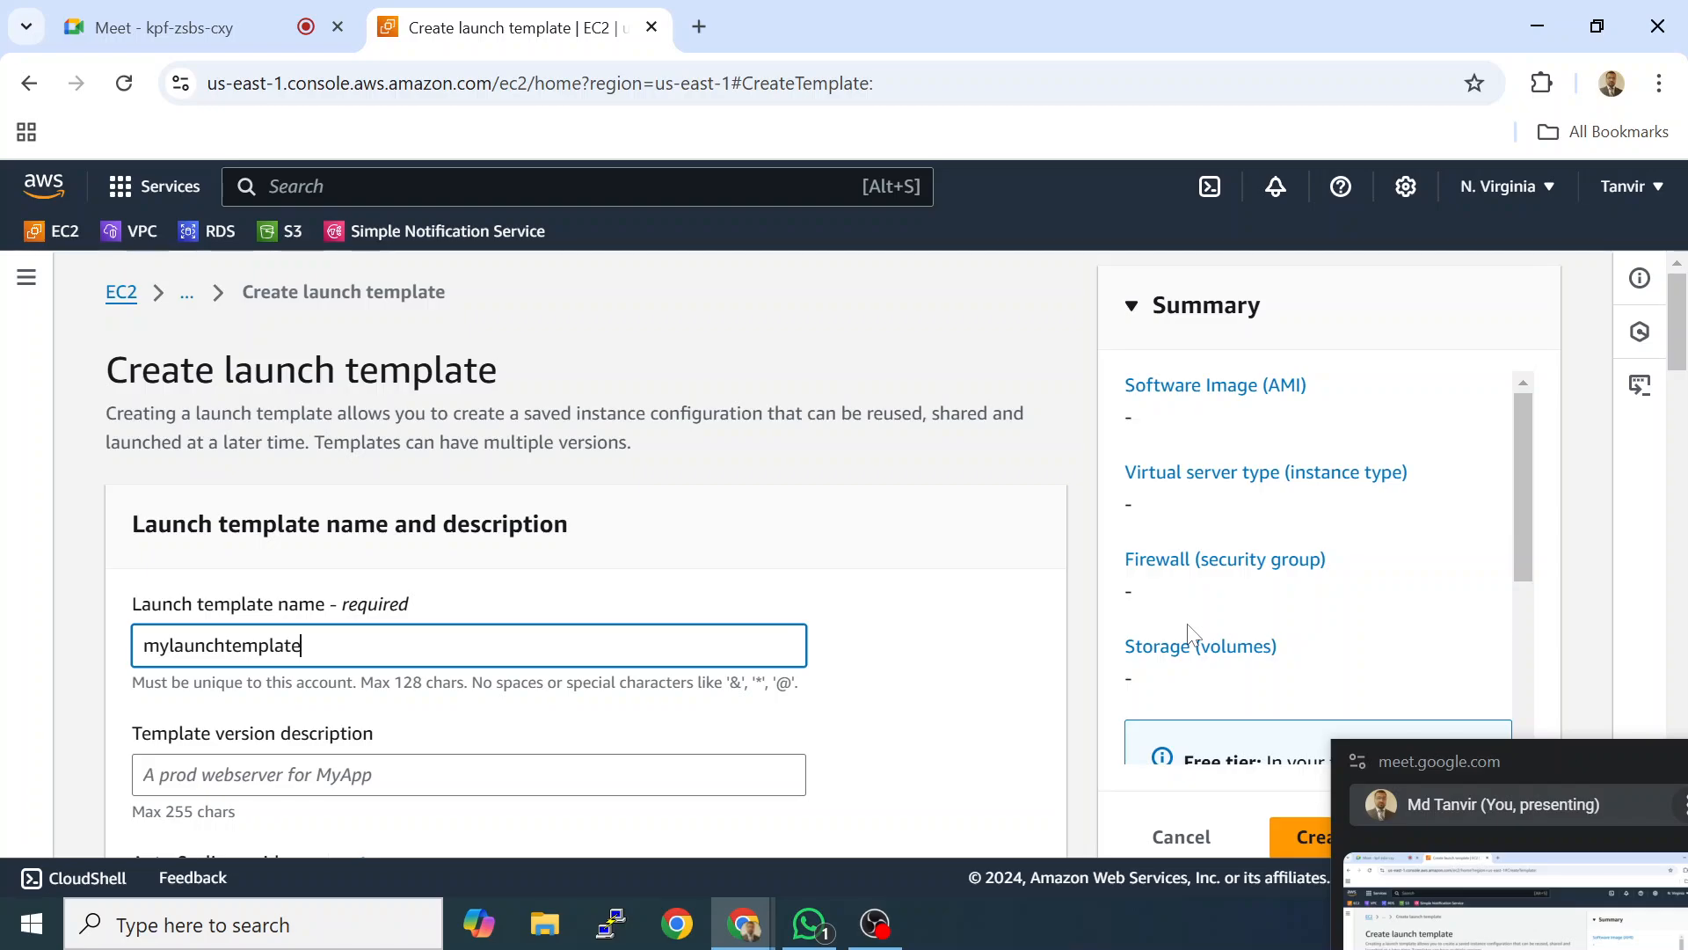
{"action": "key", "text": "ctrl+a"}
Enter "for autoscaling practice" as the template version description.
{"action": "scroll", "coordinate": [1675, 633], "scroll_direction": "down", "scroll_amount": 3}
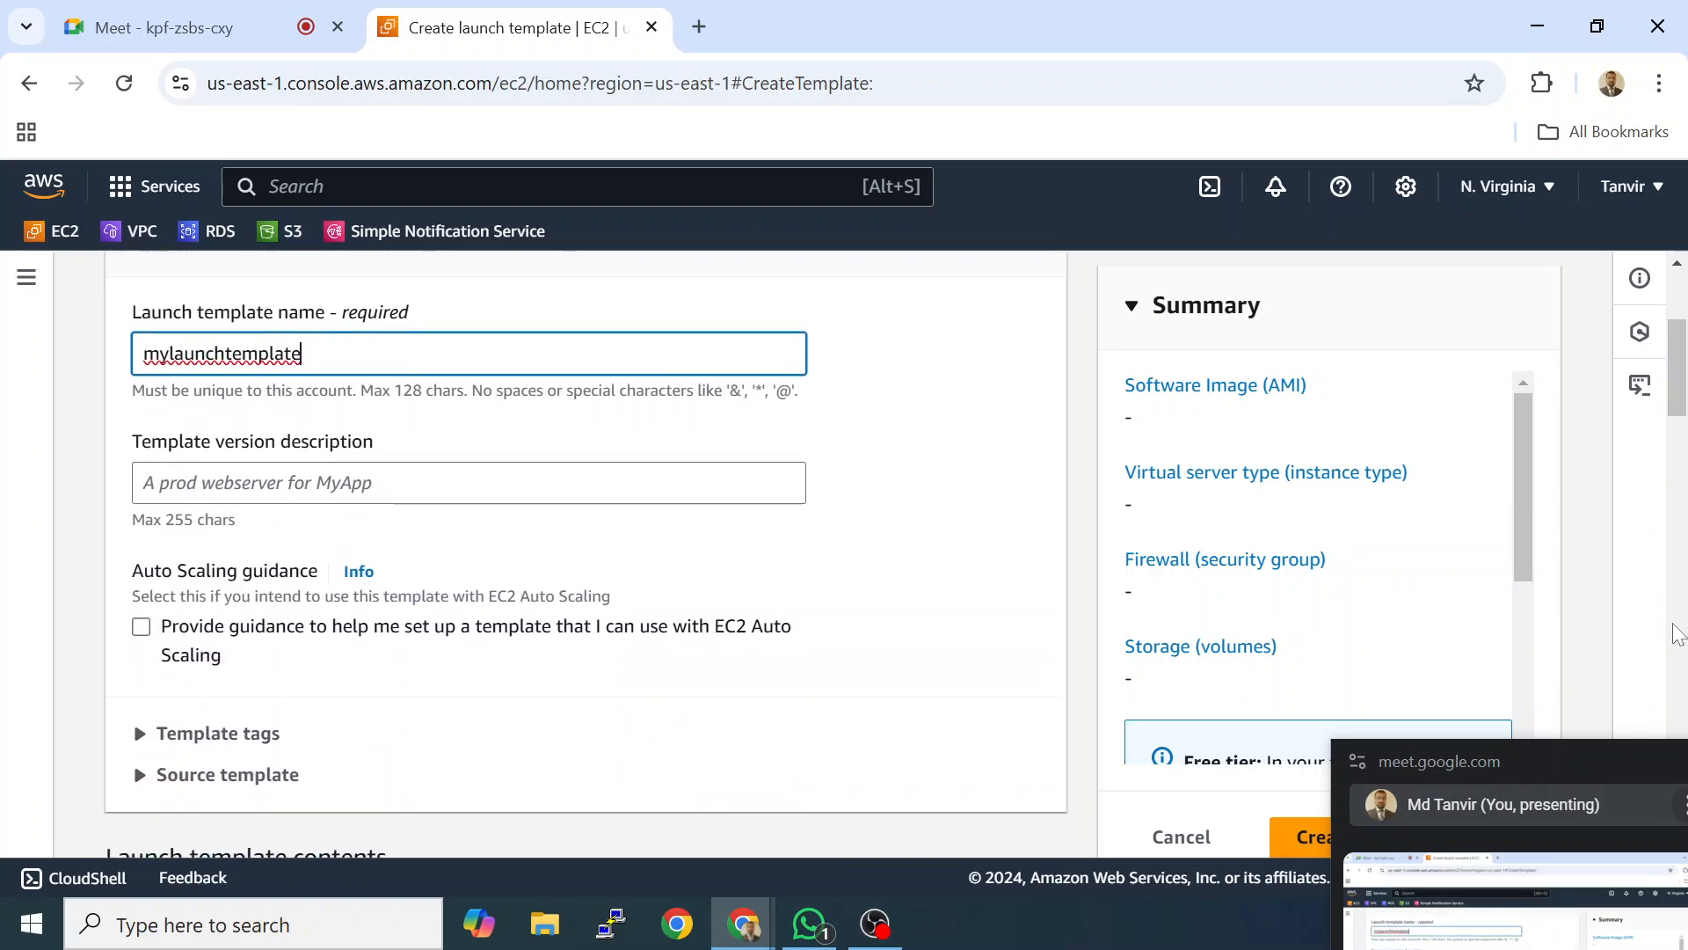
{"action": "scroll", "coordinate": [1676, 634], "scroll_direction": "down", "scroll_amount": 2}
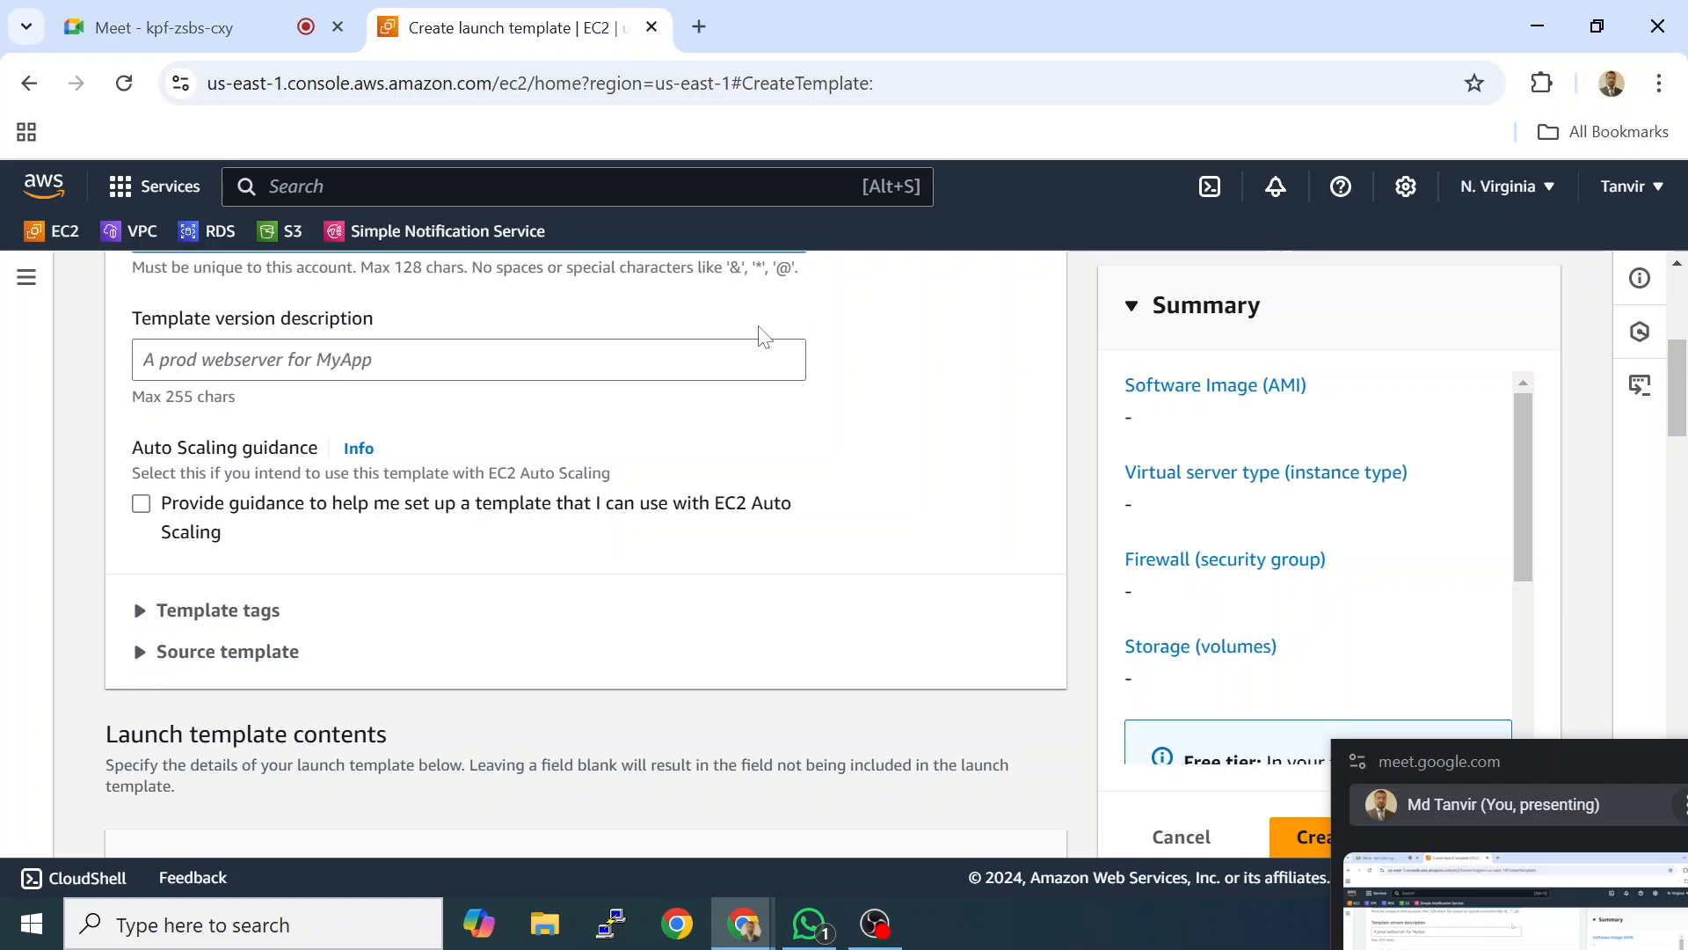
{"action": "left_click", "coordinate": [762, 359]}
{"action": "type", "text": "fo"}
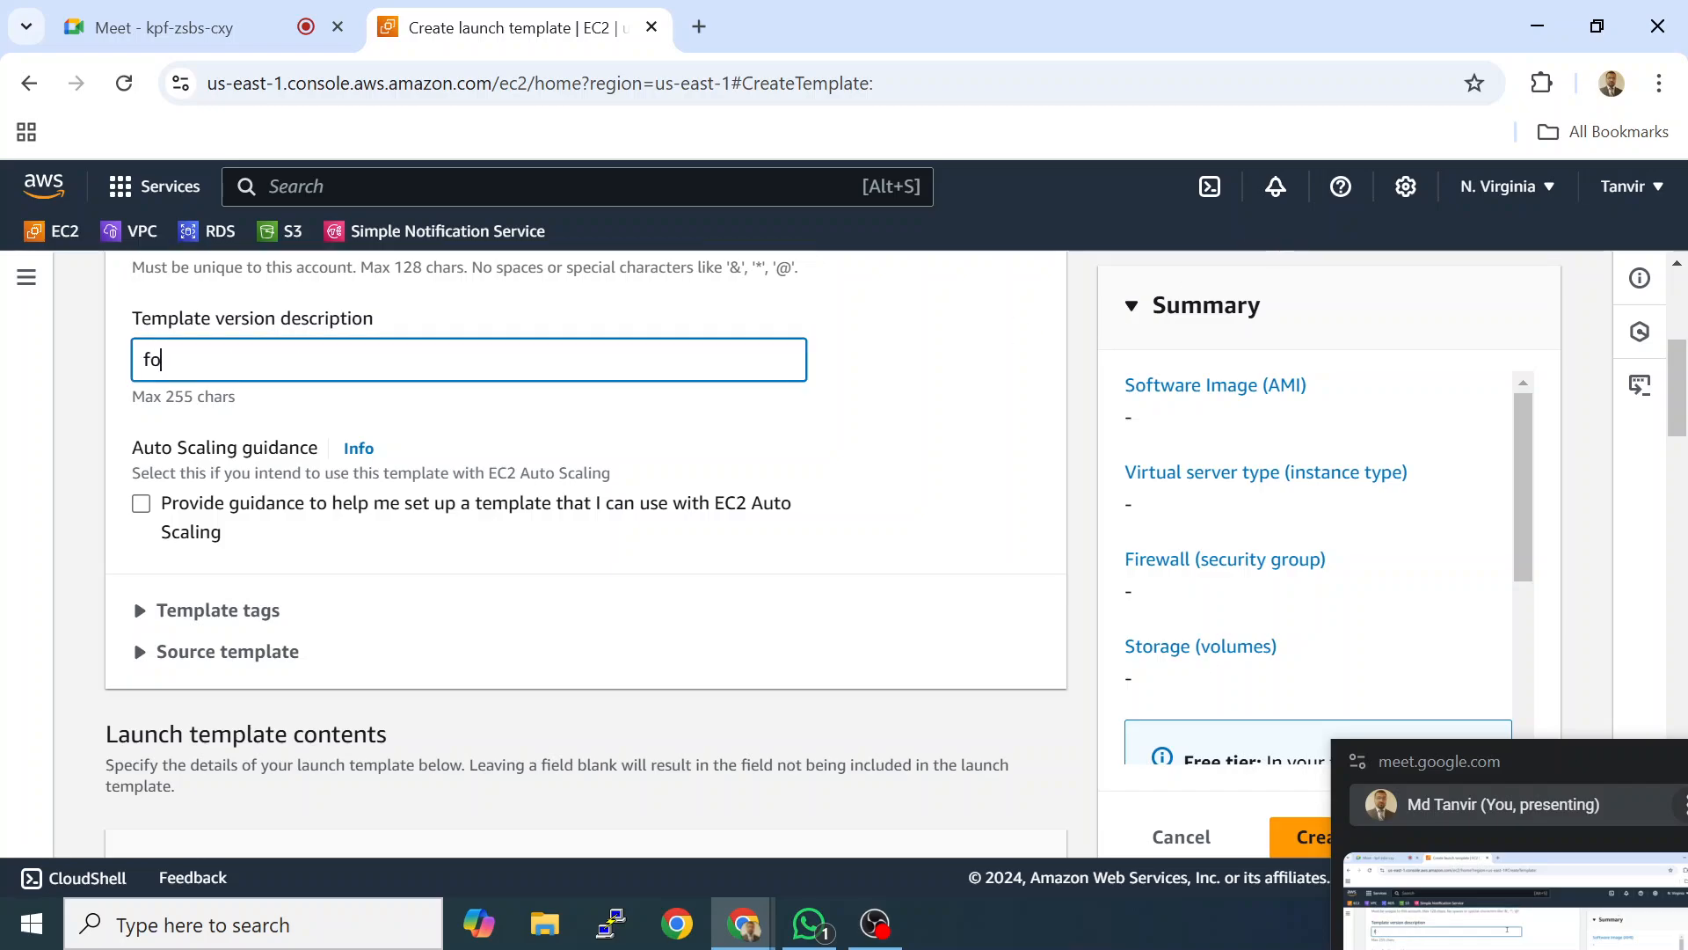
{"action": "type", "text": "r autoscaling pract"}
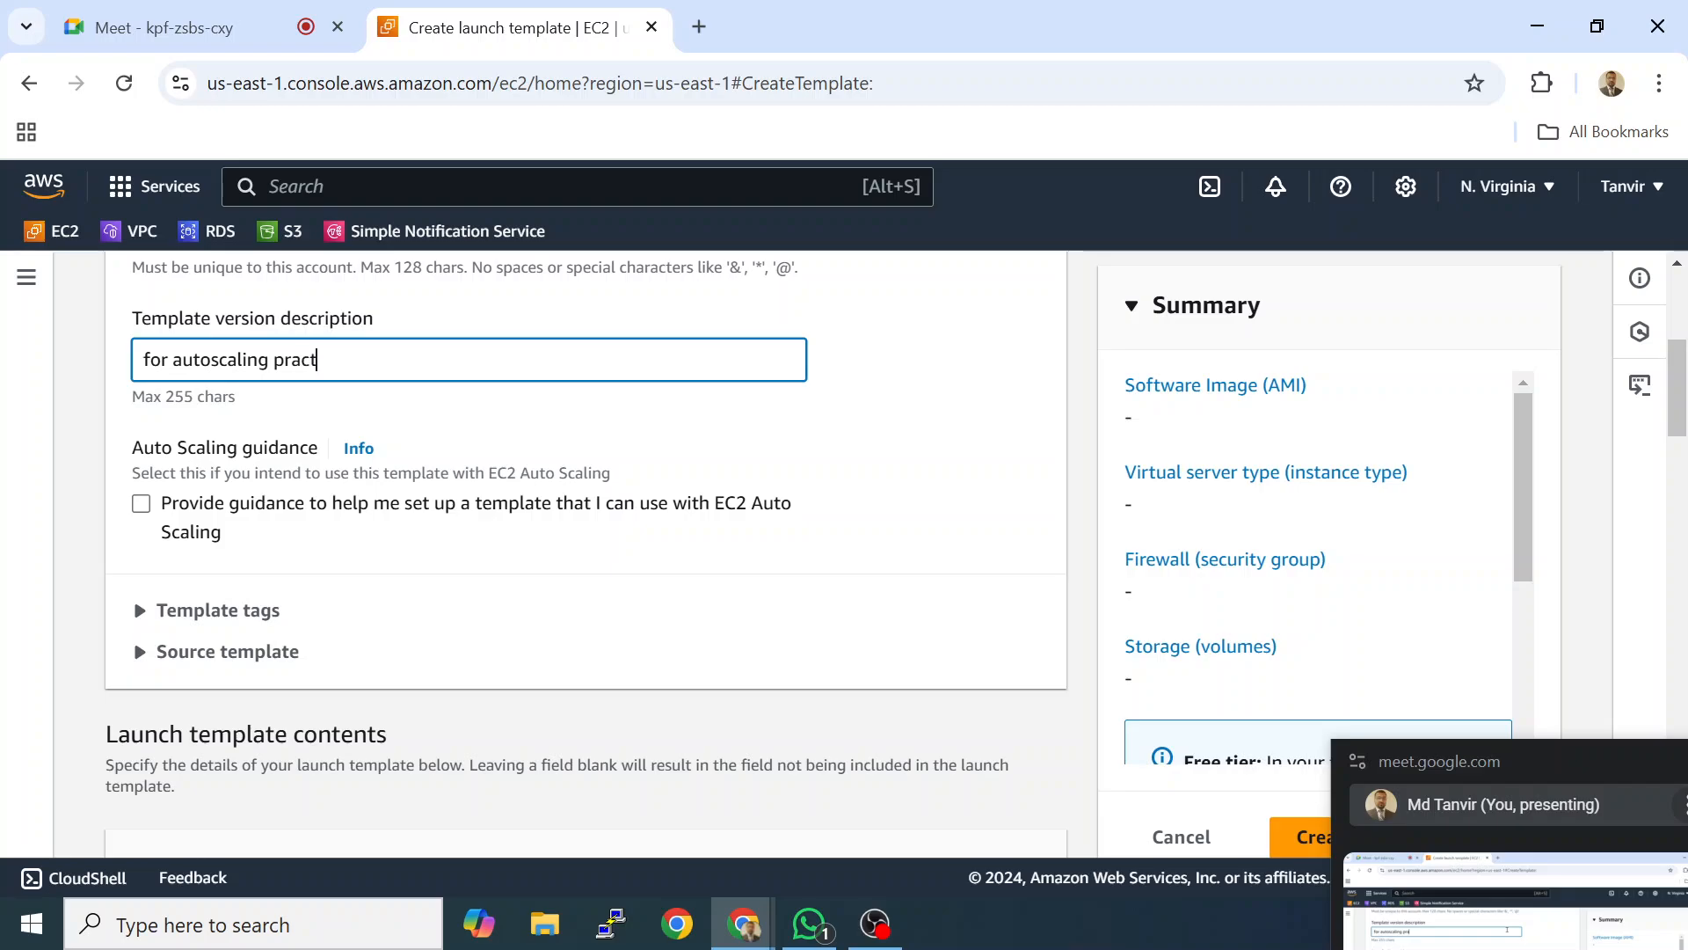
{"action": "type", "text": "ice"}
Try to choose the template's Amazon Machine Image from the recently launched images.
{"action": "scroll", "coordinate": [739, 361], "scroll_direction": "down", "scroll_amount": 3}
{"action": "scroll", "coordinate": [739, 362], "scroll_direction": "down", "scroll_amount": 3}
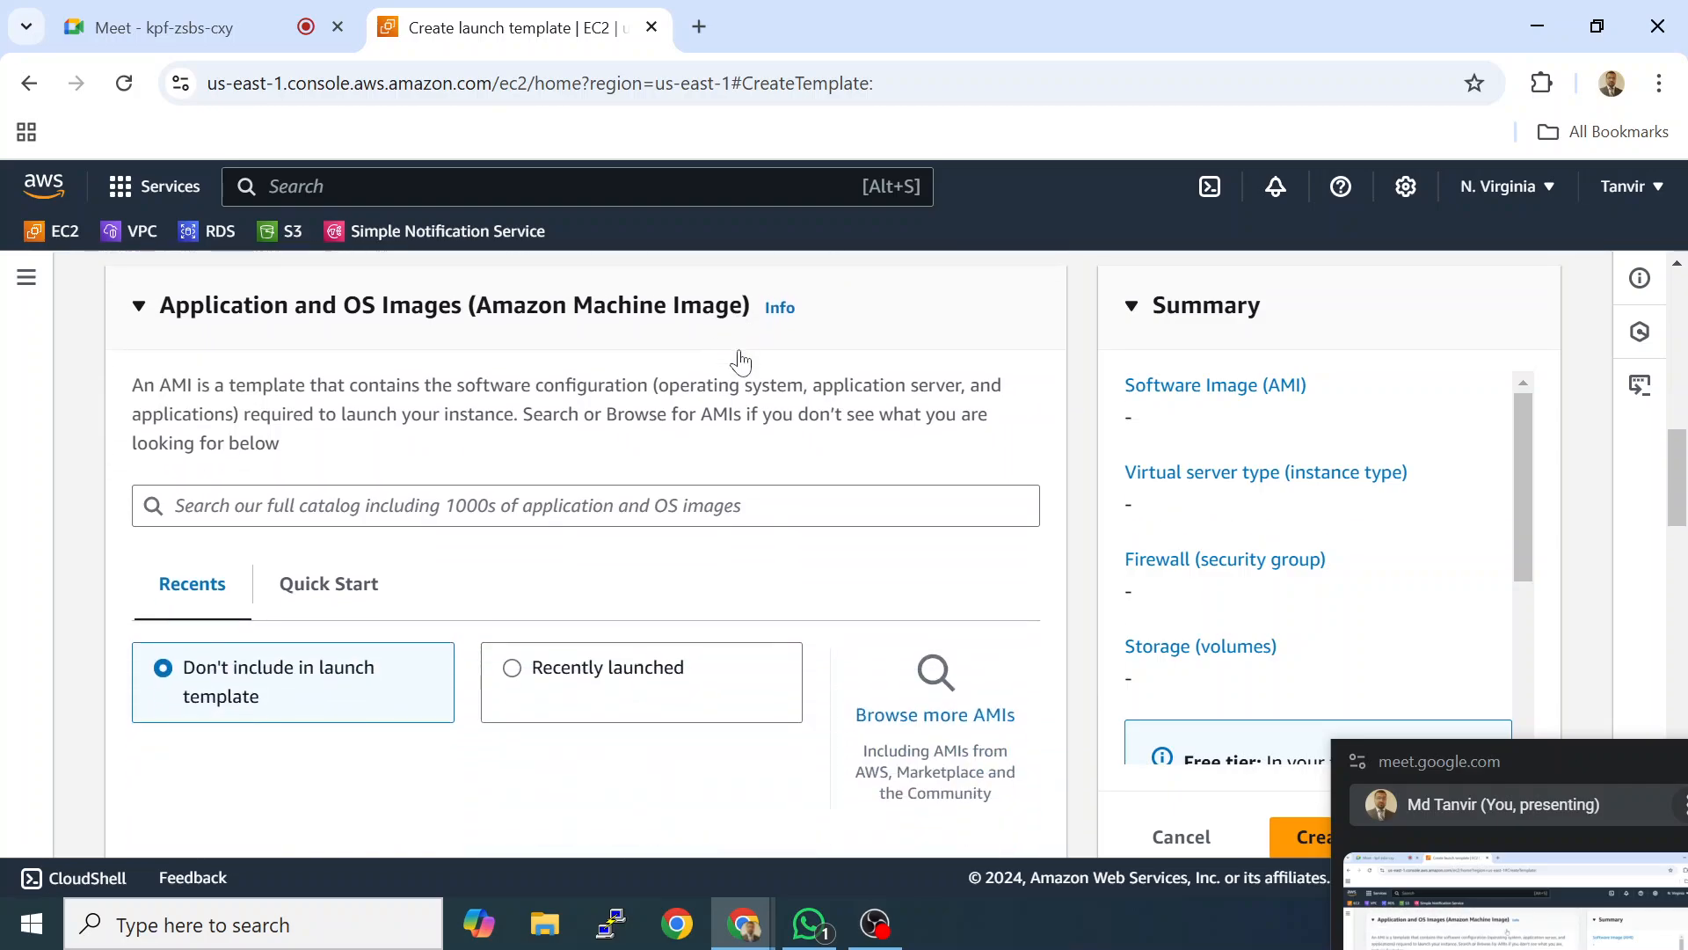
{"action": "scroll", "coordinate": [739, 361], "scroll_direction": "down", "scroll_amount": 2}
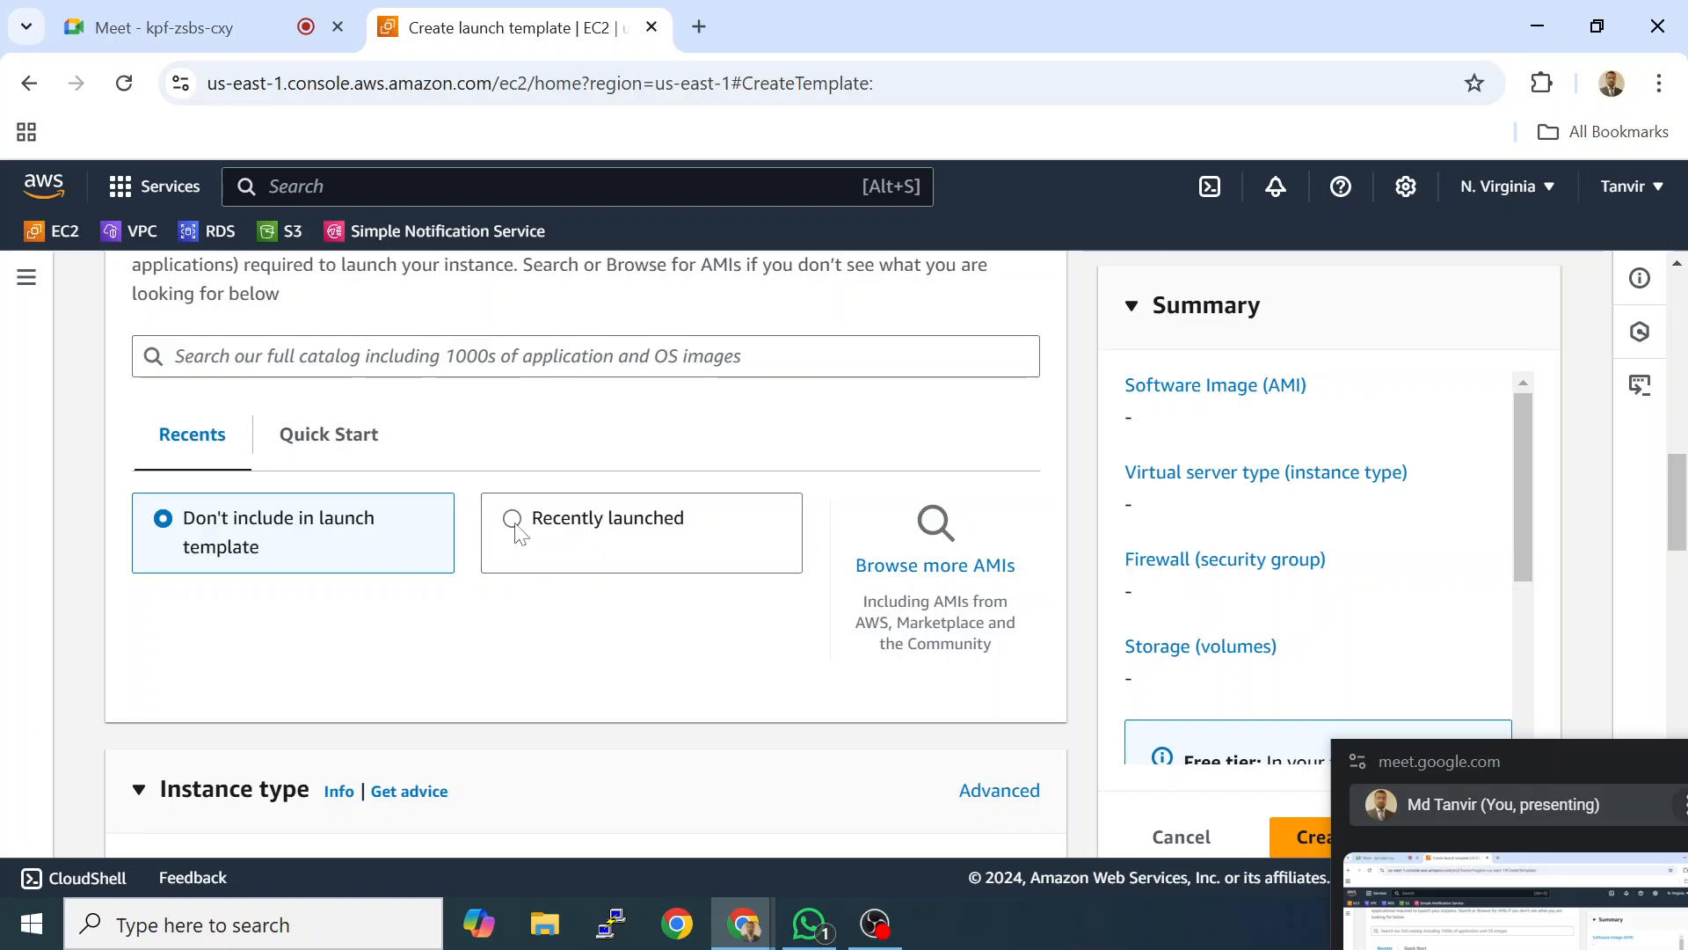
{"action": "left_click", "coordinate": [796, 538]}
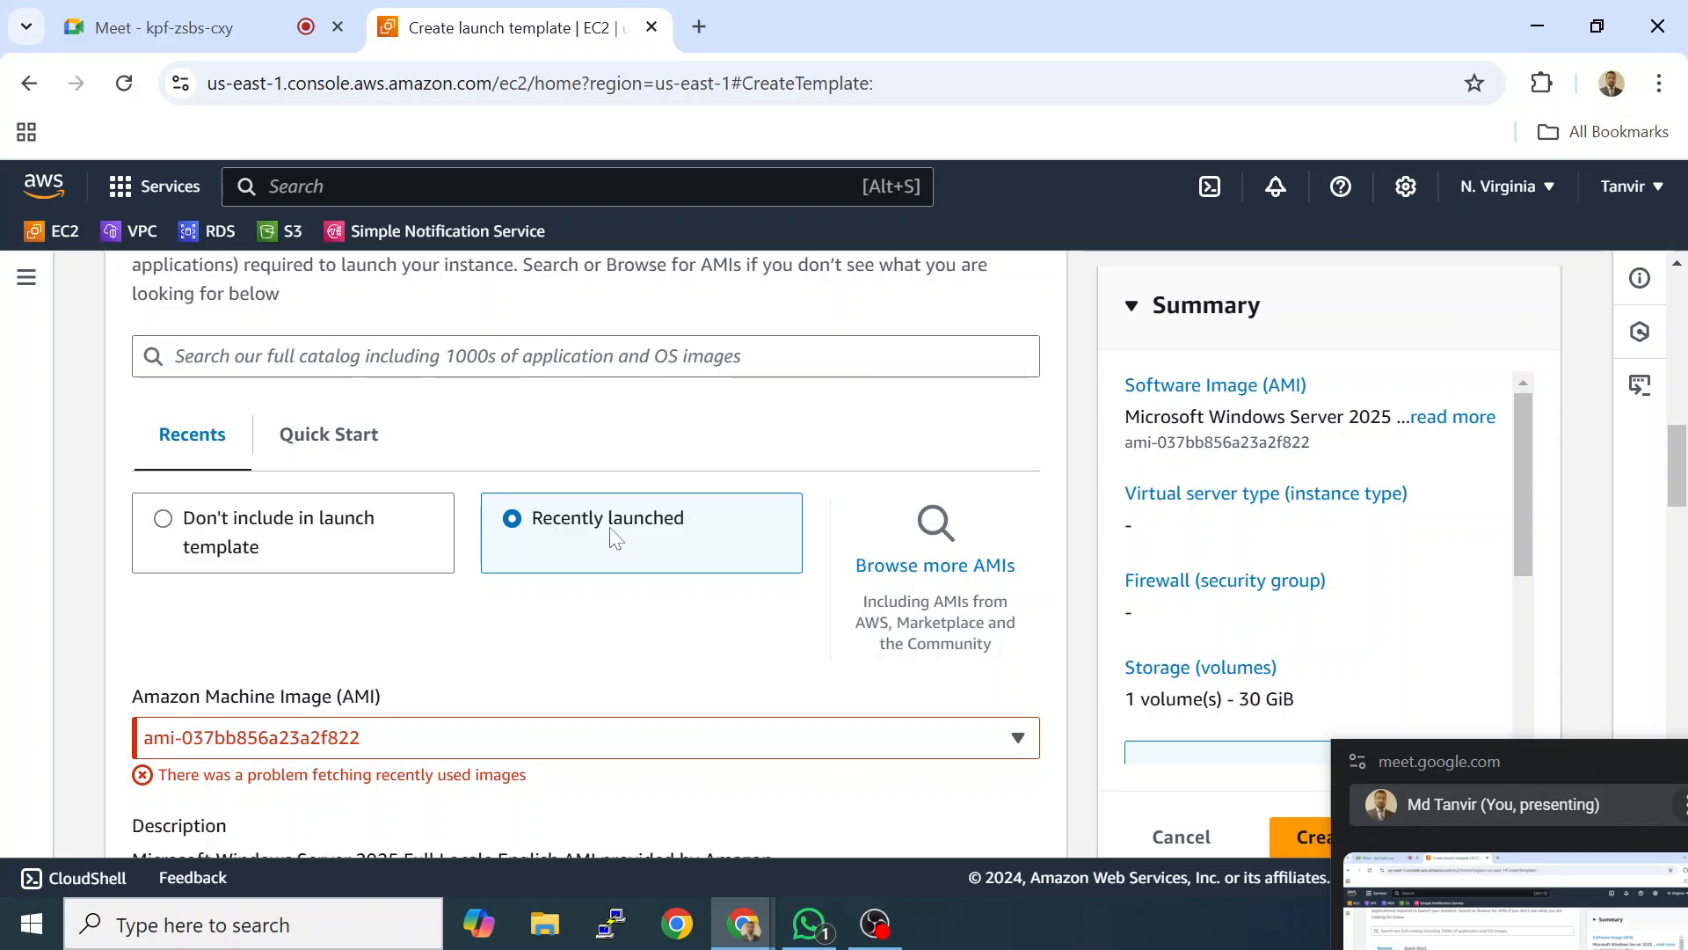
{"action": "left_click", "coordinate": [950, 738]}
{"action": "left_click", "coordinate": [950, 739]}
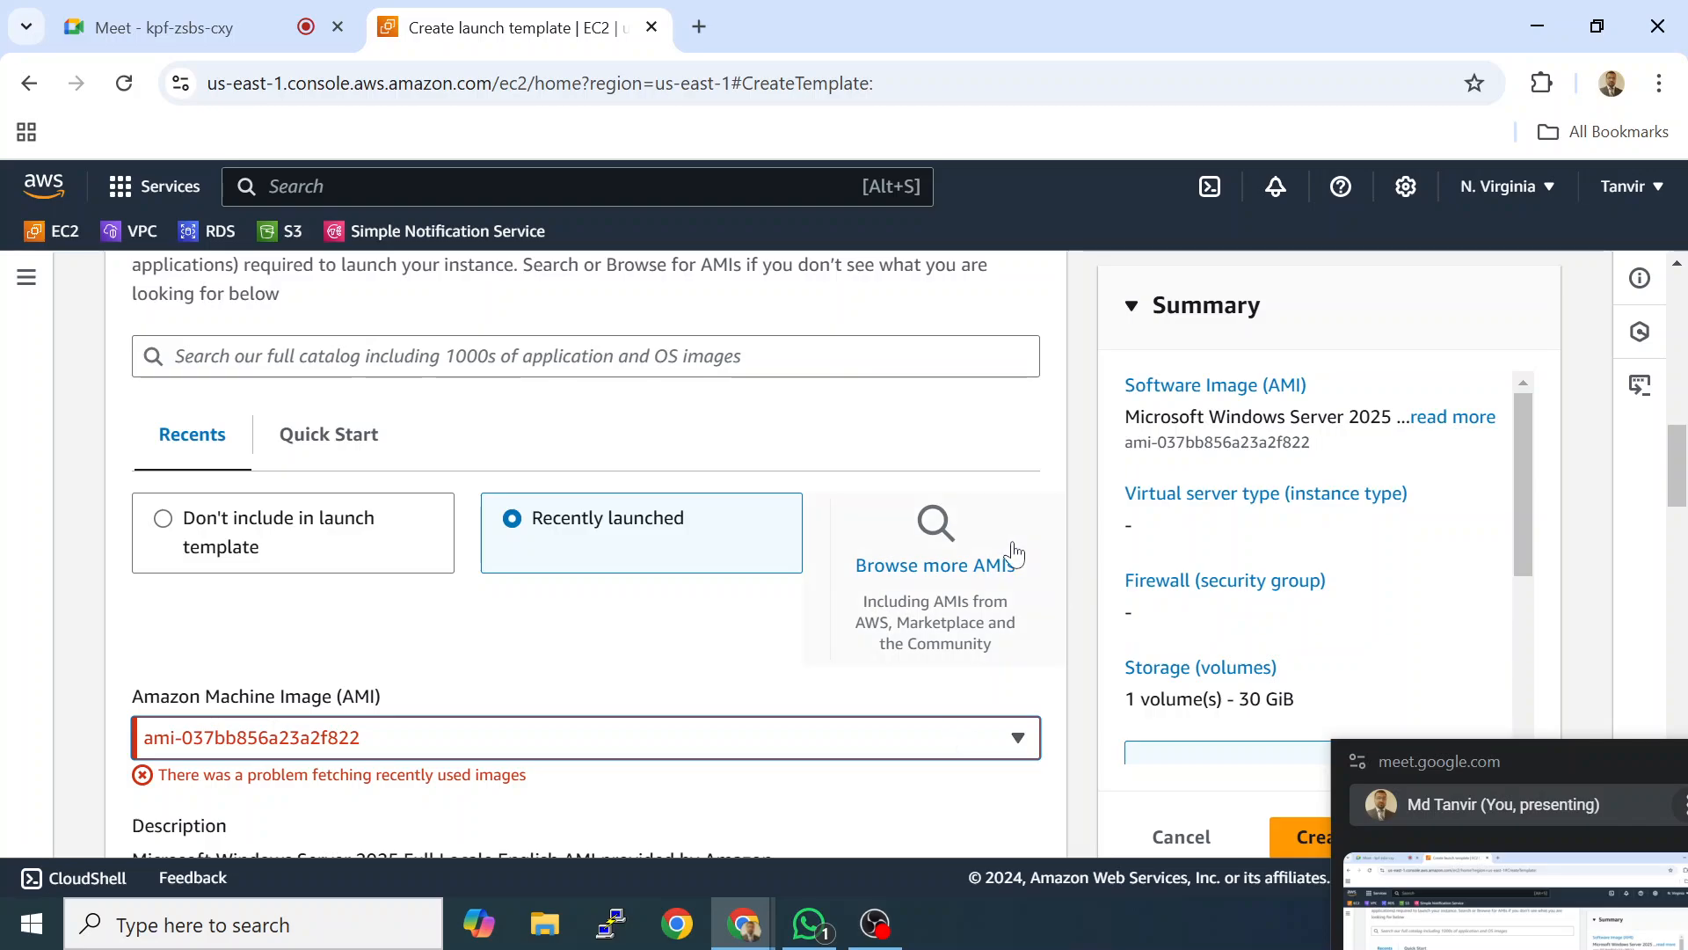
Browse the full AMI catalog and select the 64-bit Microsoft Windows Server 2022 Base image for the template.
{"action": "left_click", "coordinate": [962, 571]}
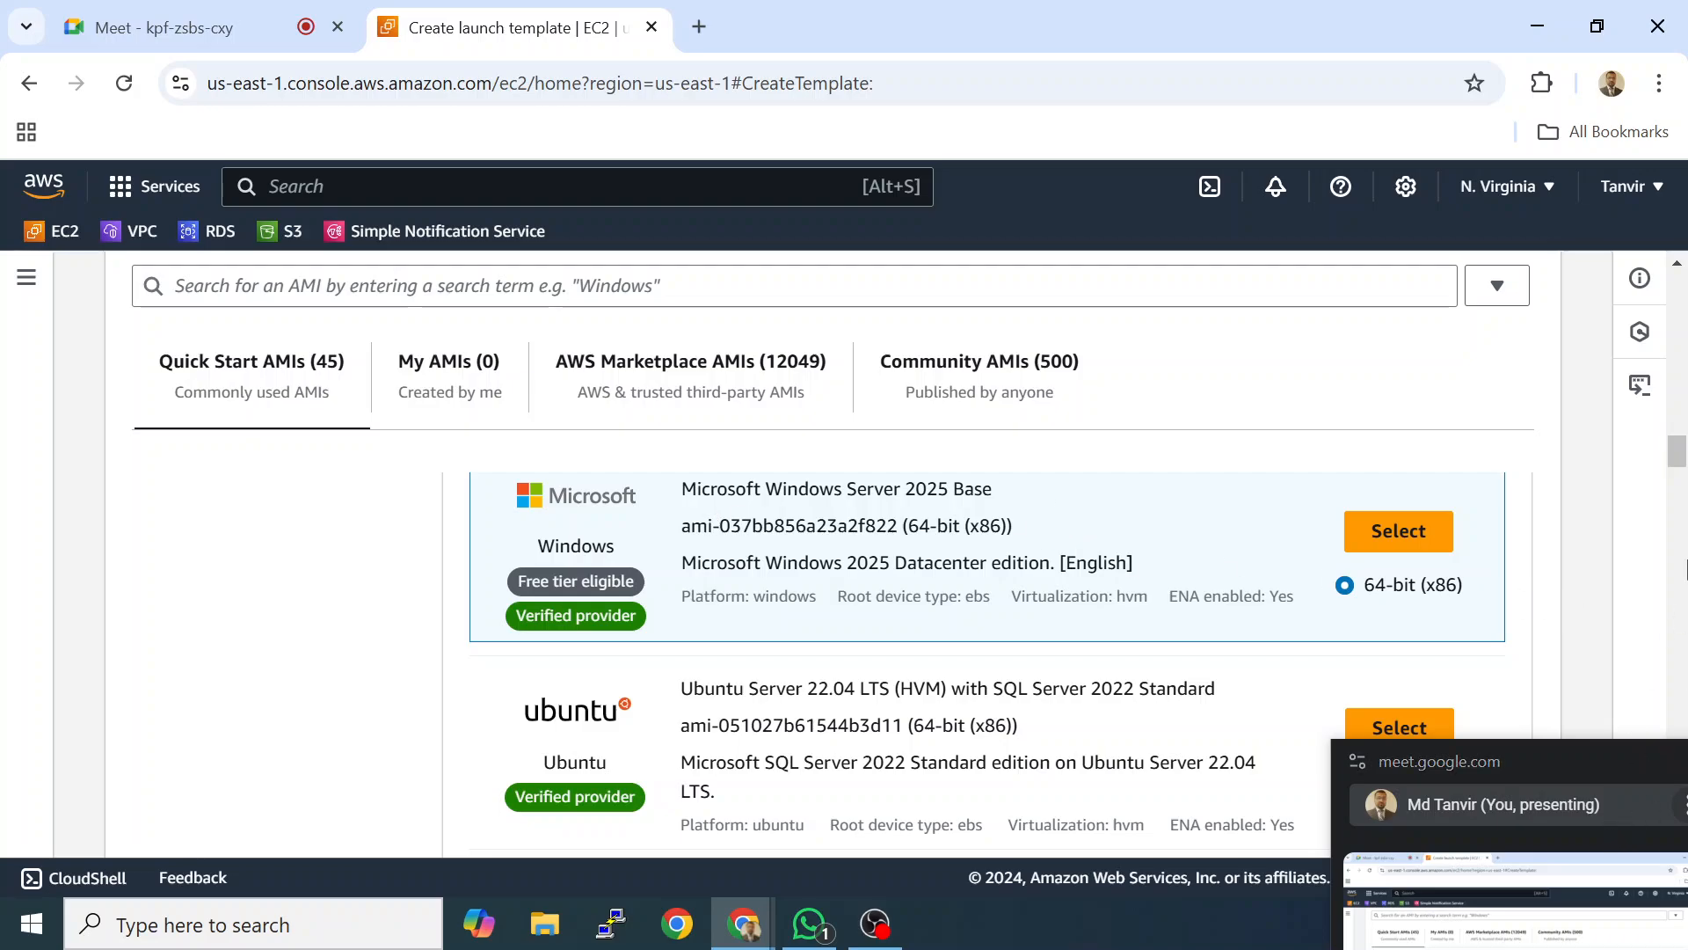
{"action": "scroll", "coordinate": [1586, 397], "scroll_direction": "down", "scroll_amount": 4}
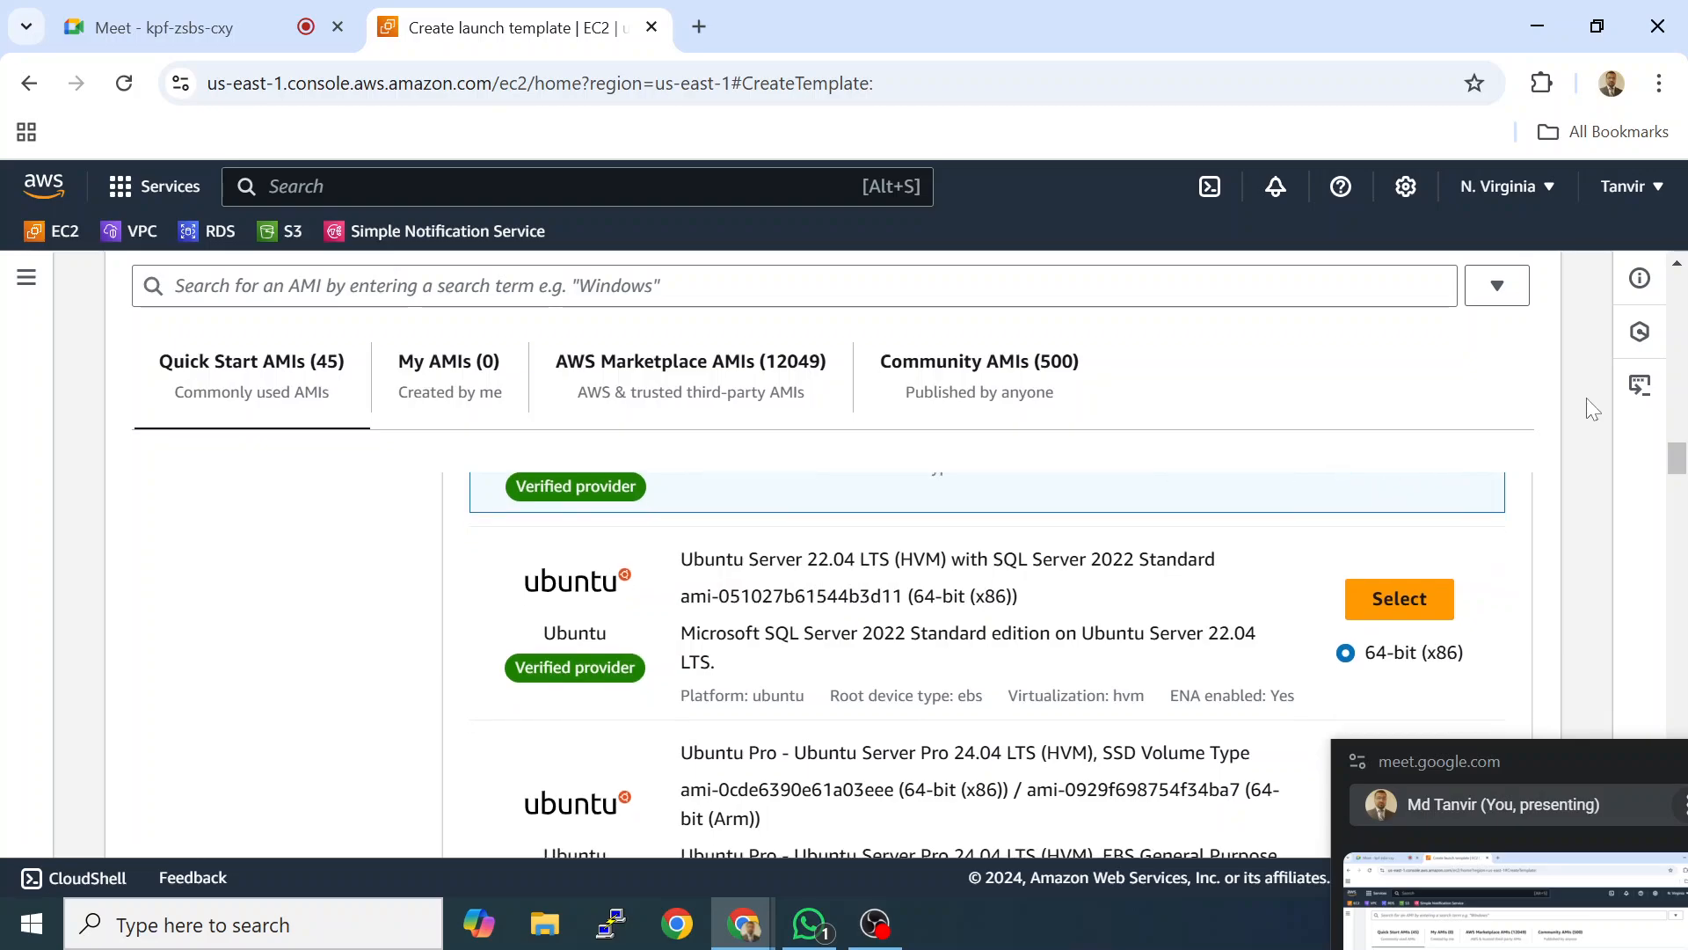
{"action": "scroll", "coordinate": [1586, 398], "scroll_direction": "down", "scroll_amount": 8}
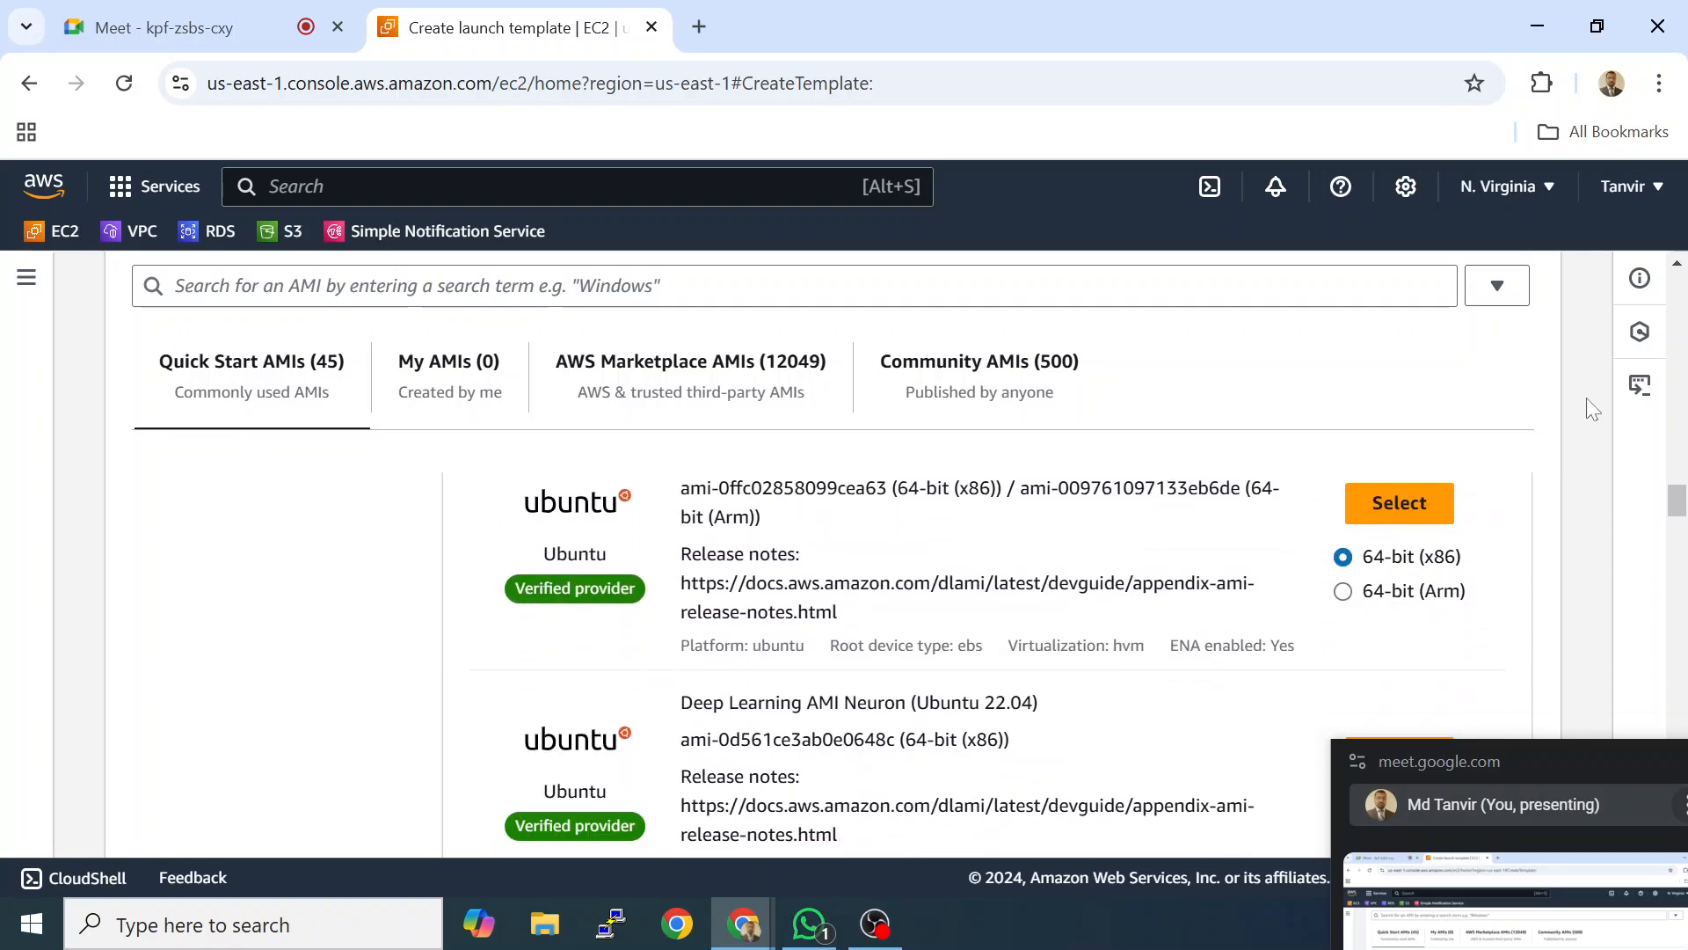
{"action": "scroll", "coordinate": [1587, 397], "scroll_direction": "down", "scroll_amount": 3}
{"action": "scroll", "coordinate": [1588, 405], "scroll_direction": "down", "scroll_amount": 2}
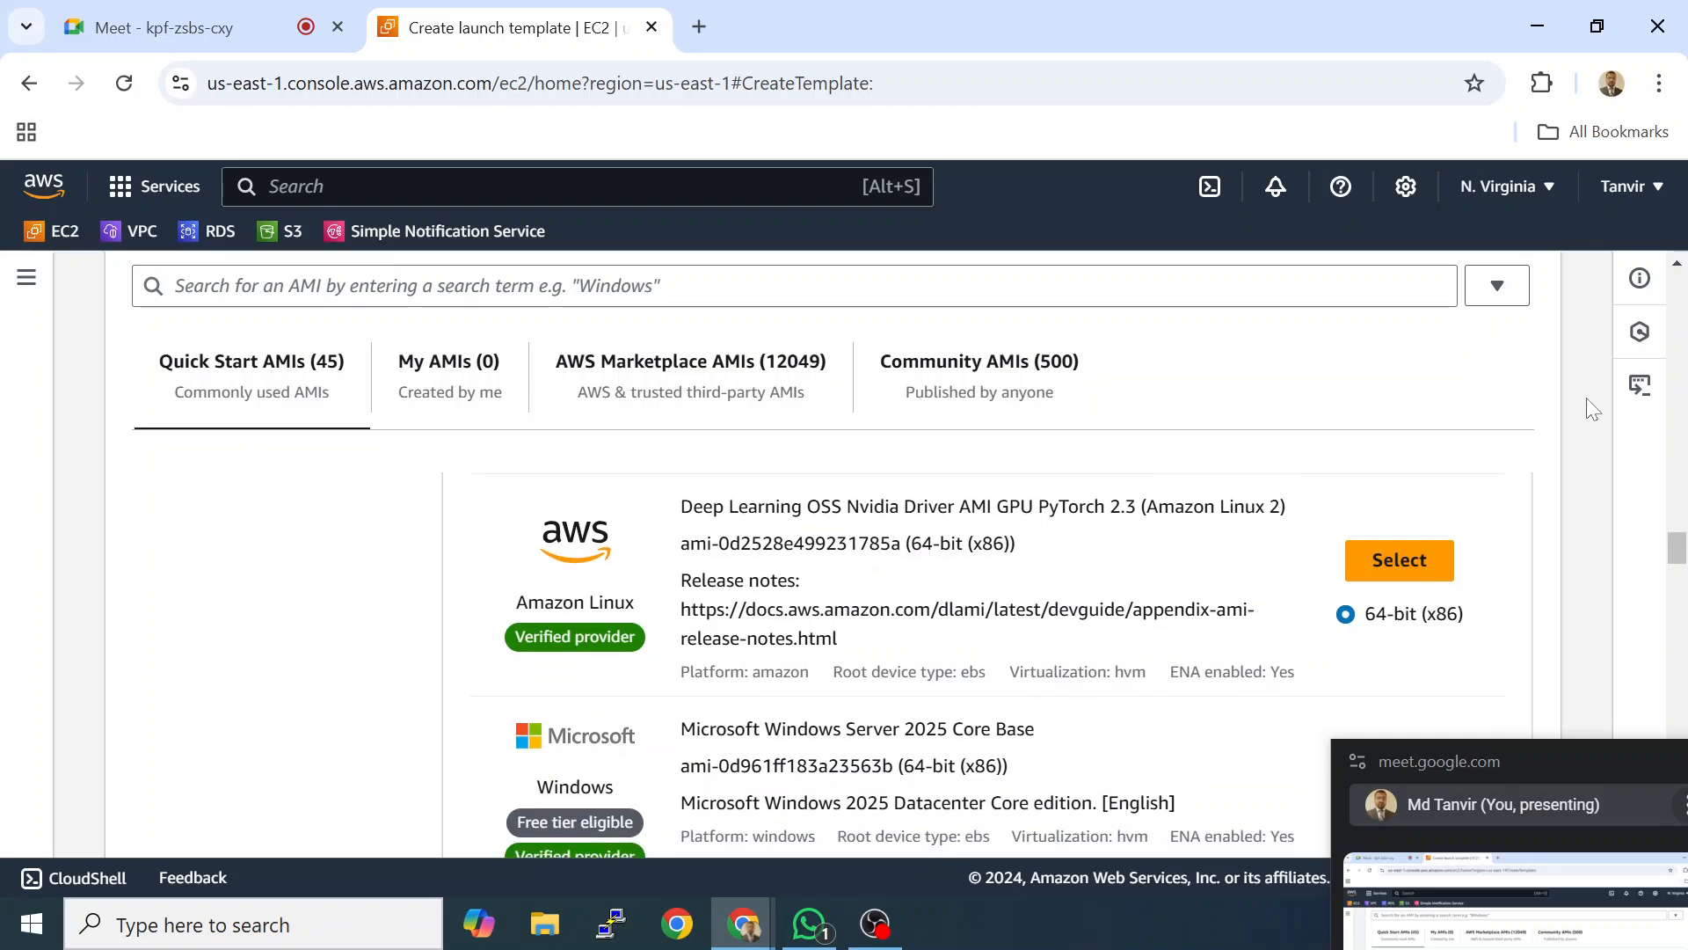
{"action": "scroll", "coordinate": [1587, 398], "scroll_direction": "down", "scroll_amount": 4}
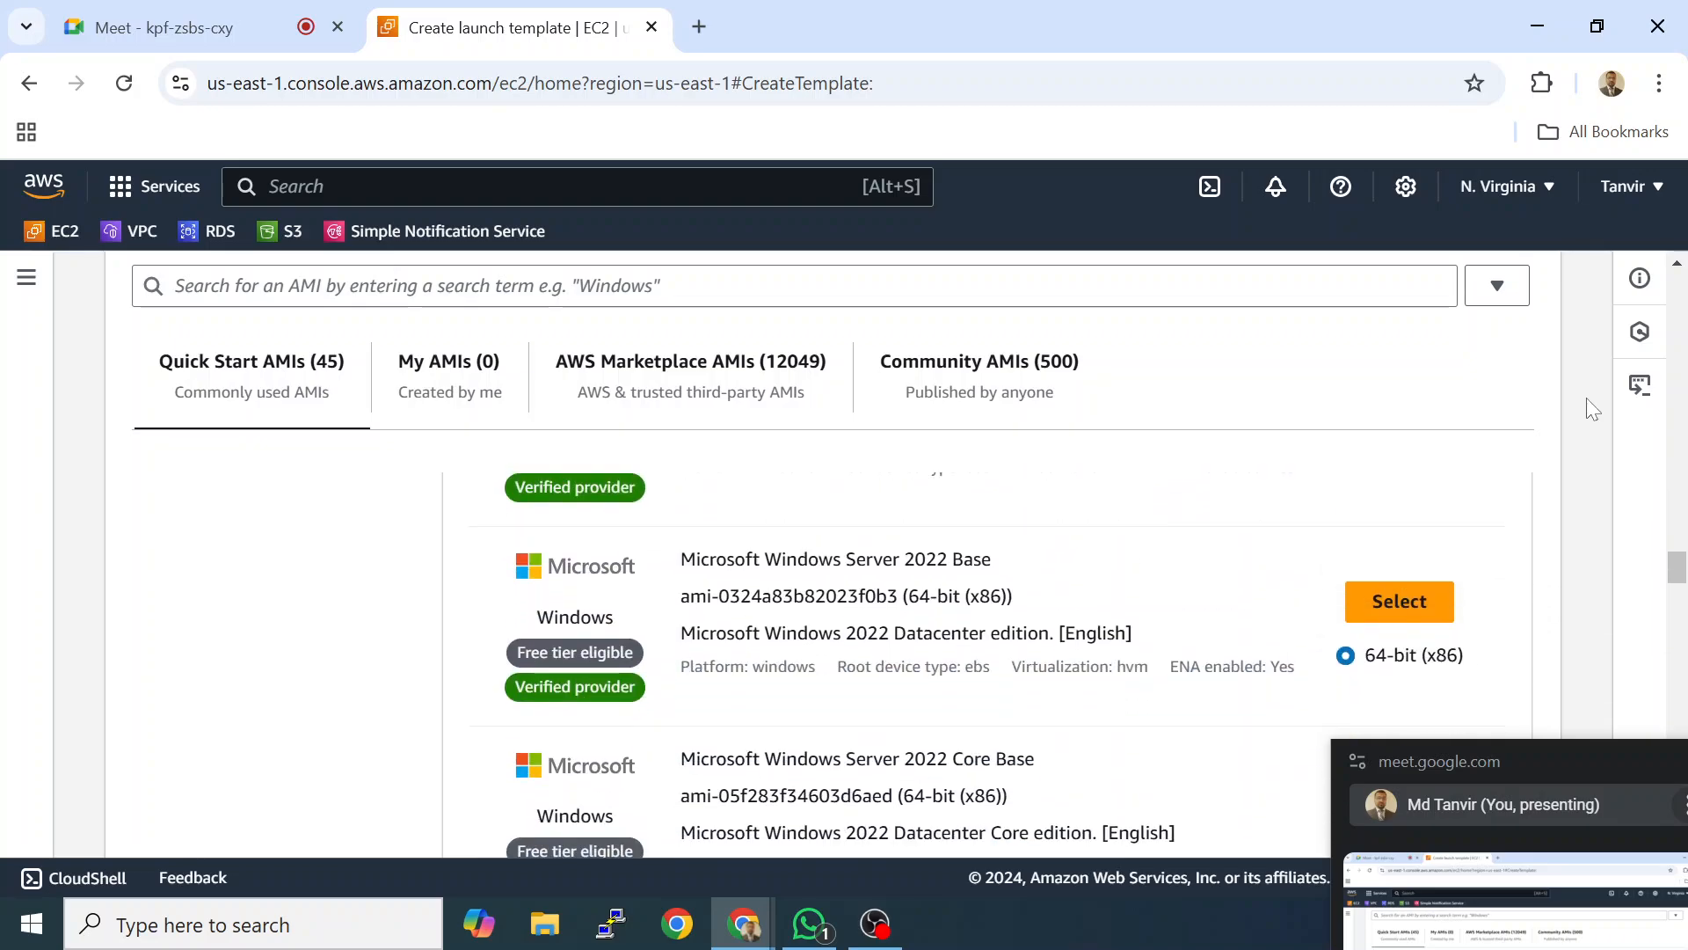
{"action": "scroll", "coordinate": [1586, 397], "scroll_direction": "down", "scroll_amount": 1}
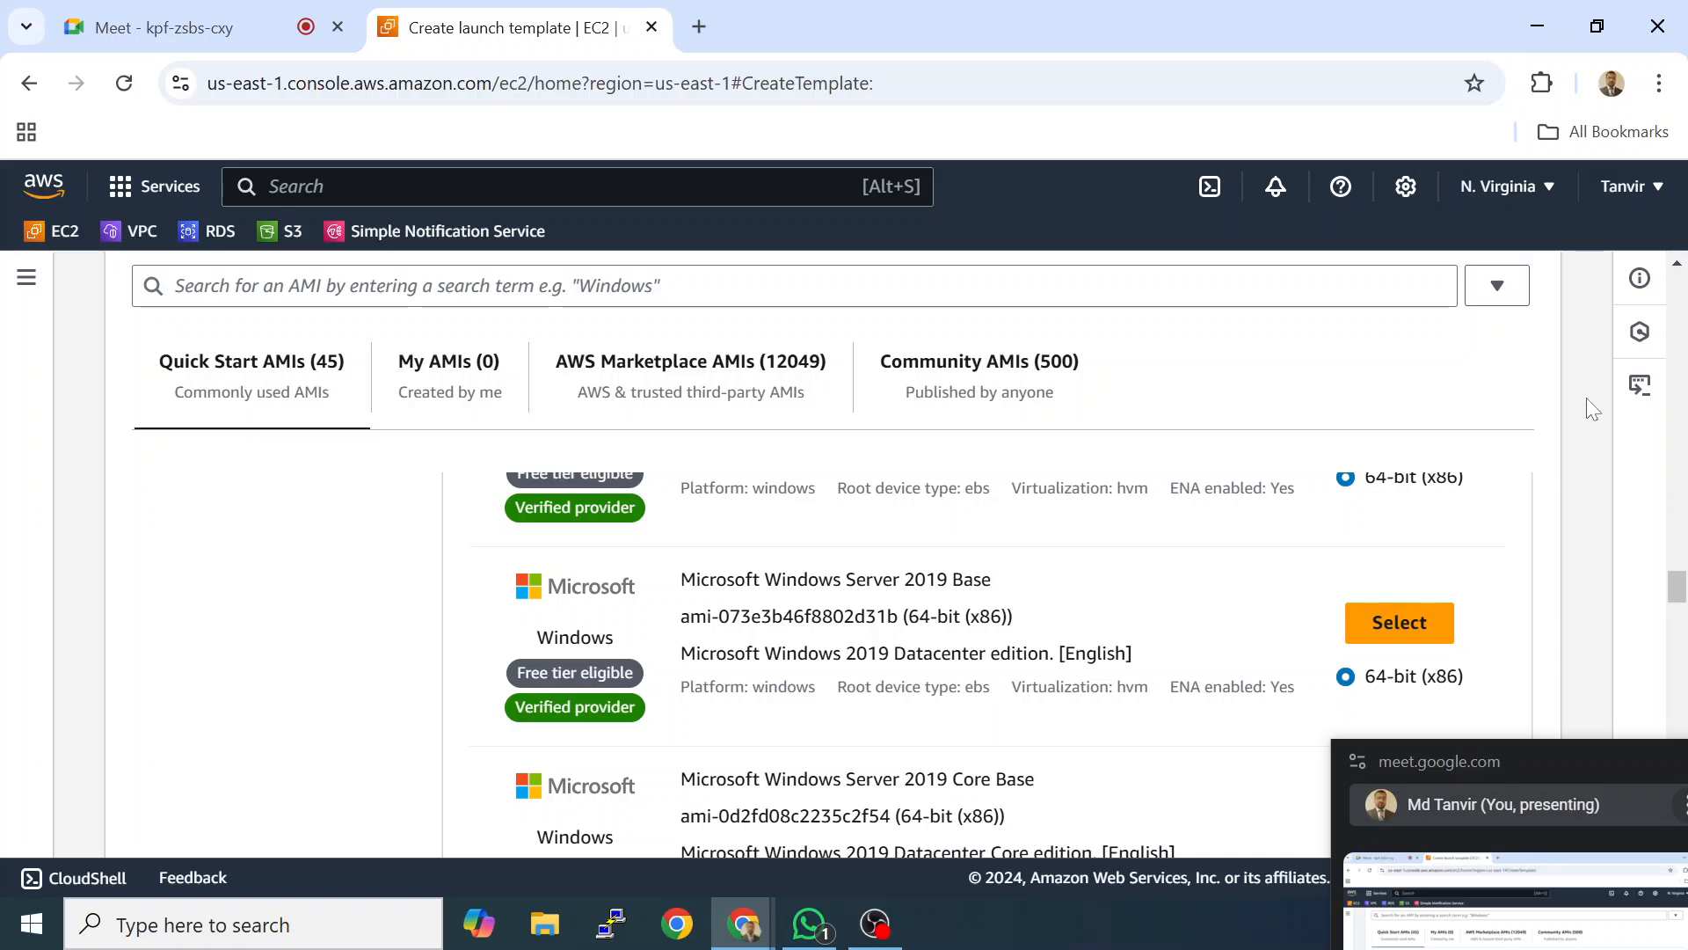
{"action": "scroll", "coordinate": [1587, 397], "scroll_direction": "up", "scroll_amount": 1}
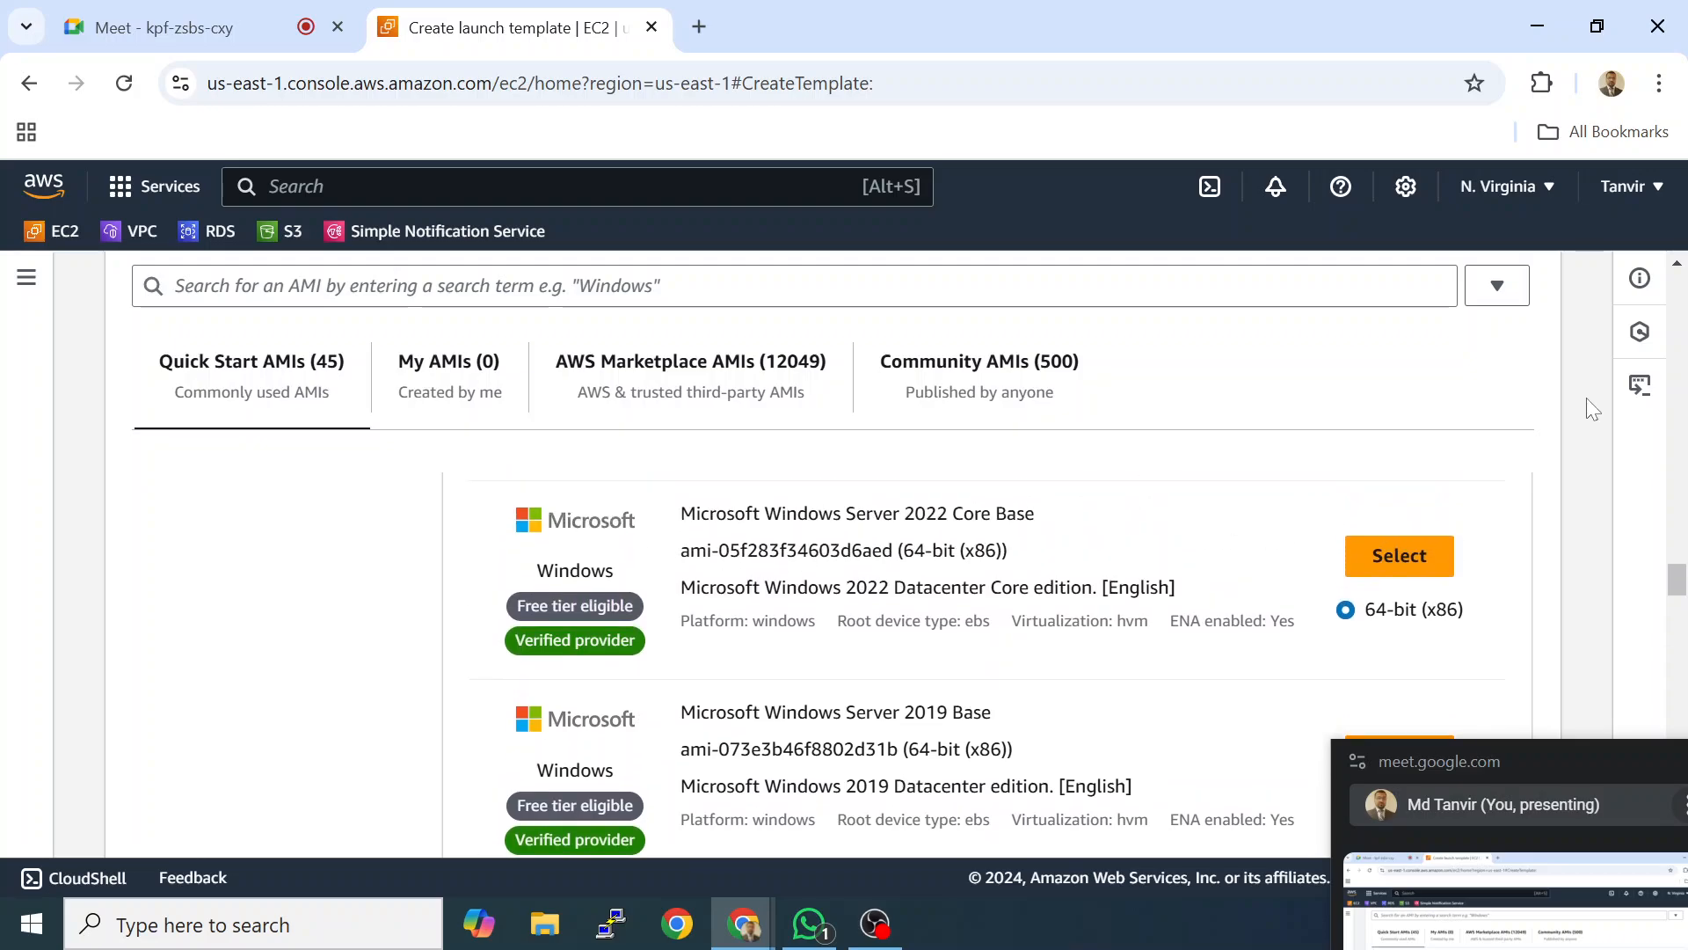
{"action": "scroll", "coordinate": [1587, 397], "scroll_direction": "up", "scroll_amount": 2}
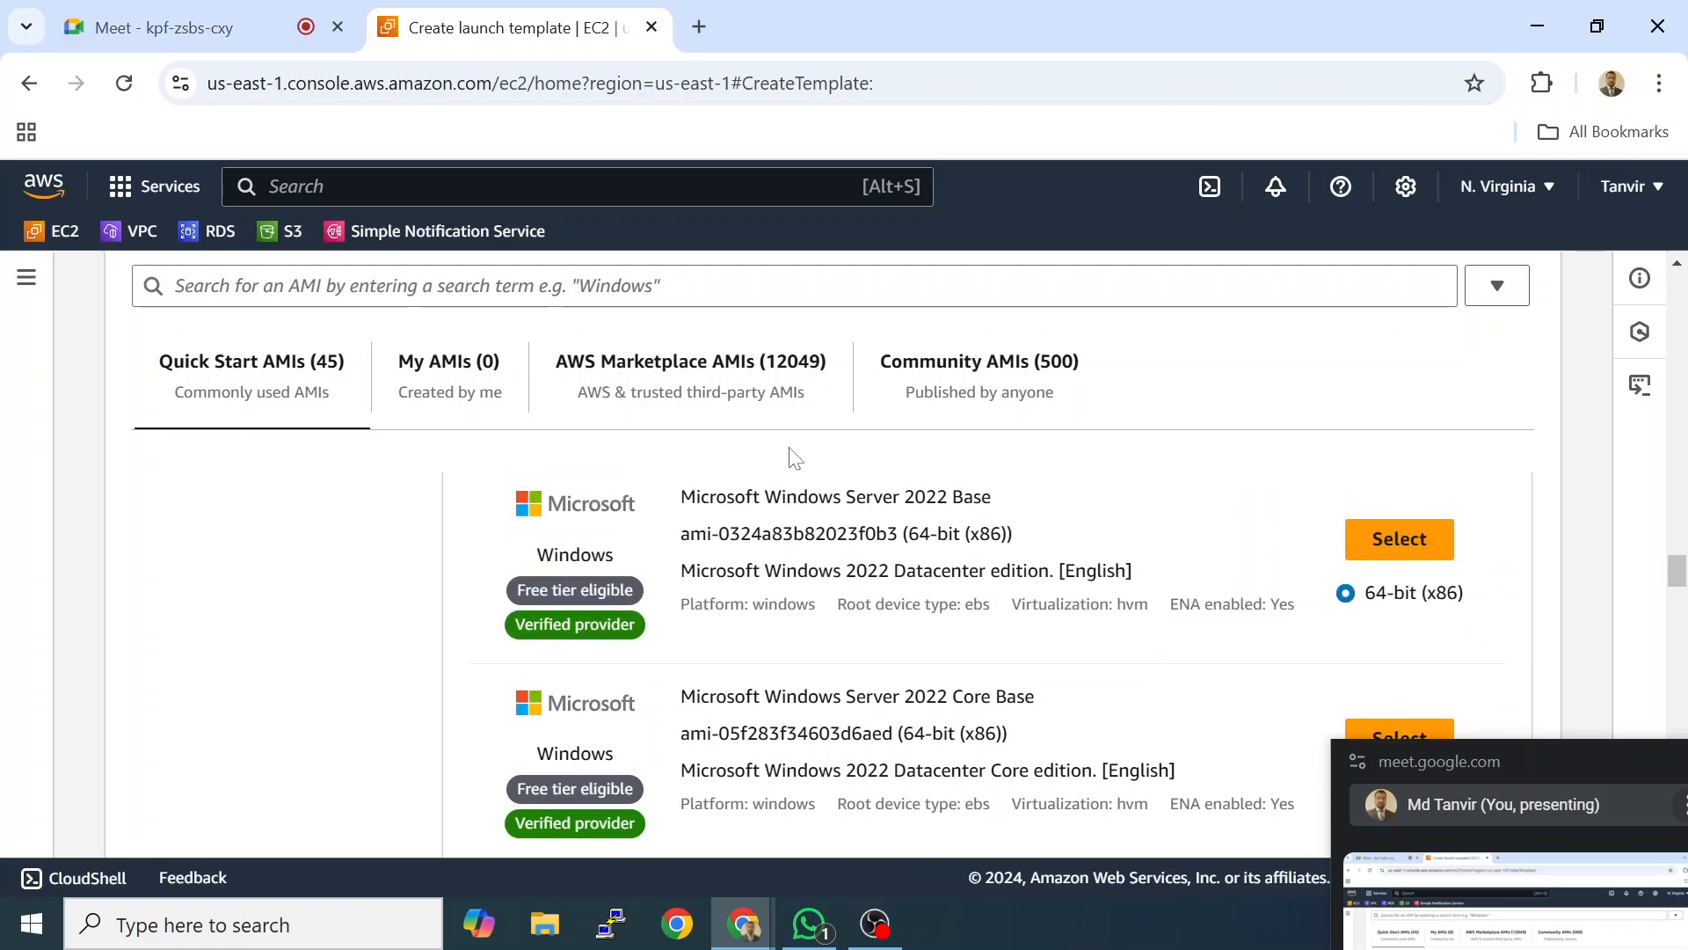
{"action": "left_click", "coordinate": [1364, 555]}
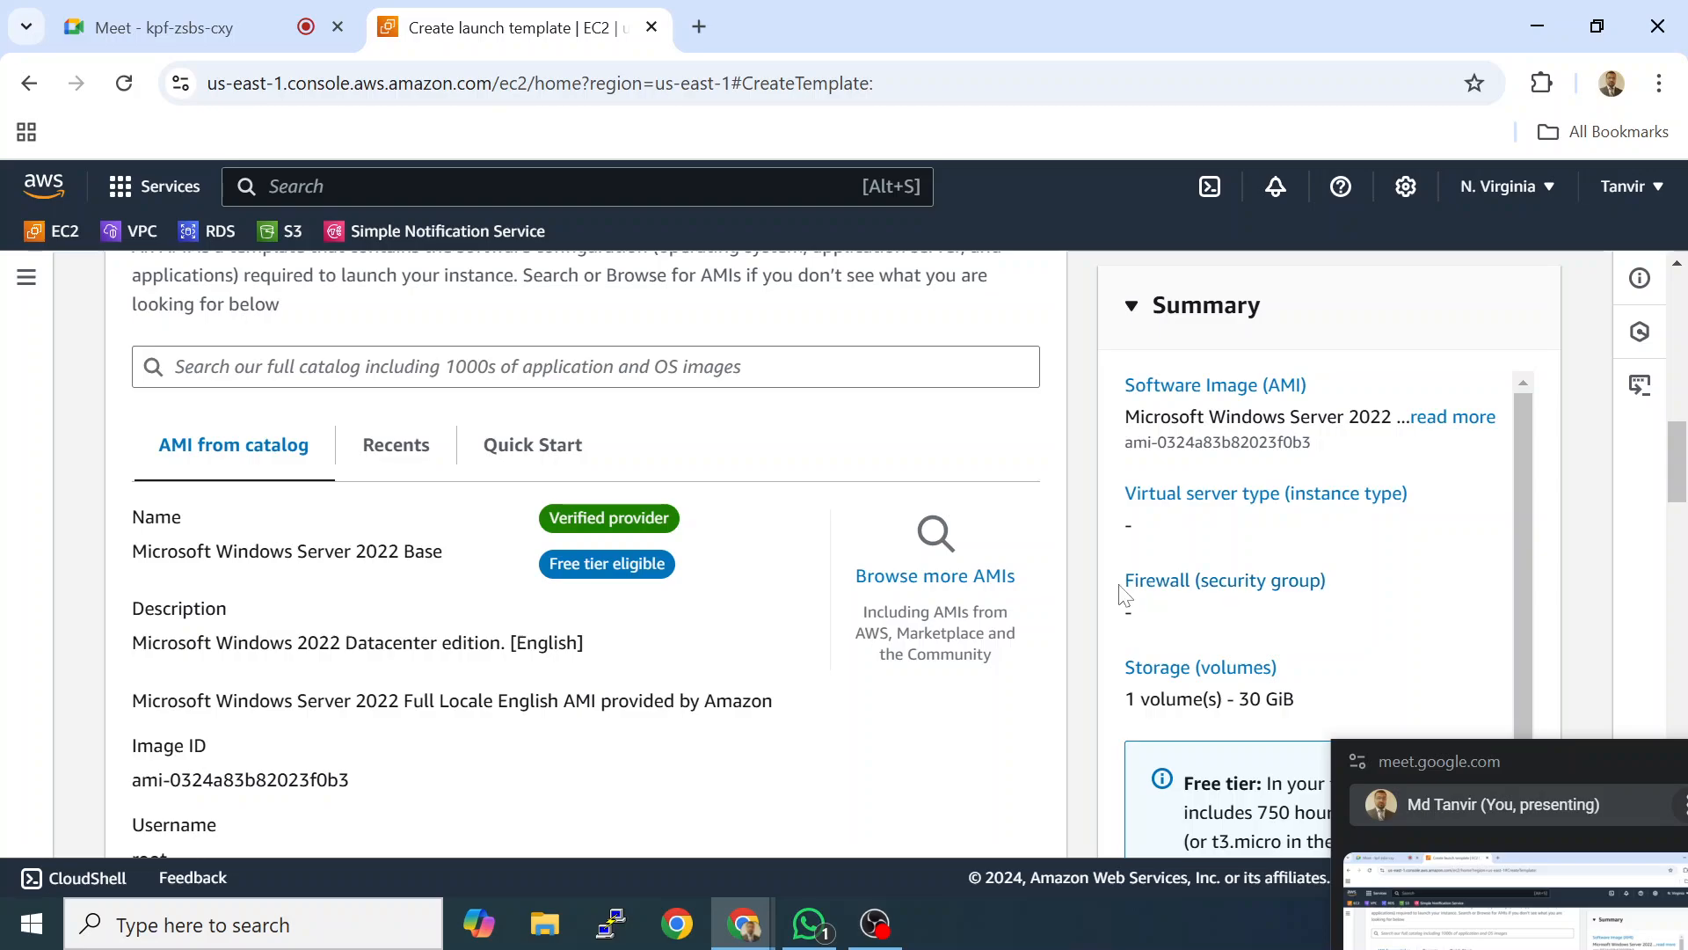
Set the launch template's instance type to t2.micro.
{"action": "scroll", "coordinate": [1124, 594], "scroll_direction": "down", "scroll_amount": 6}
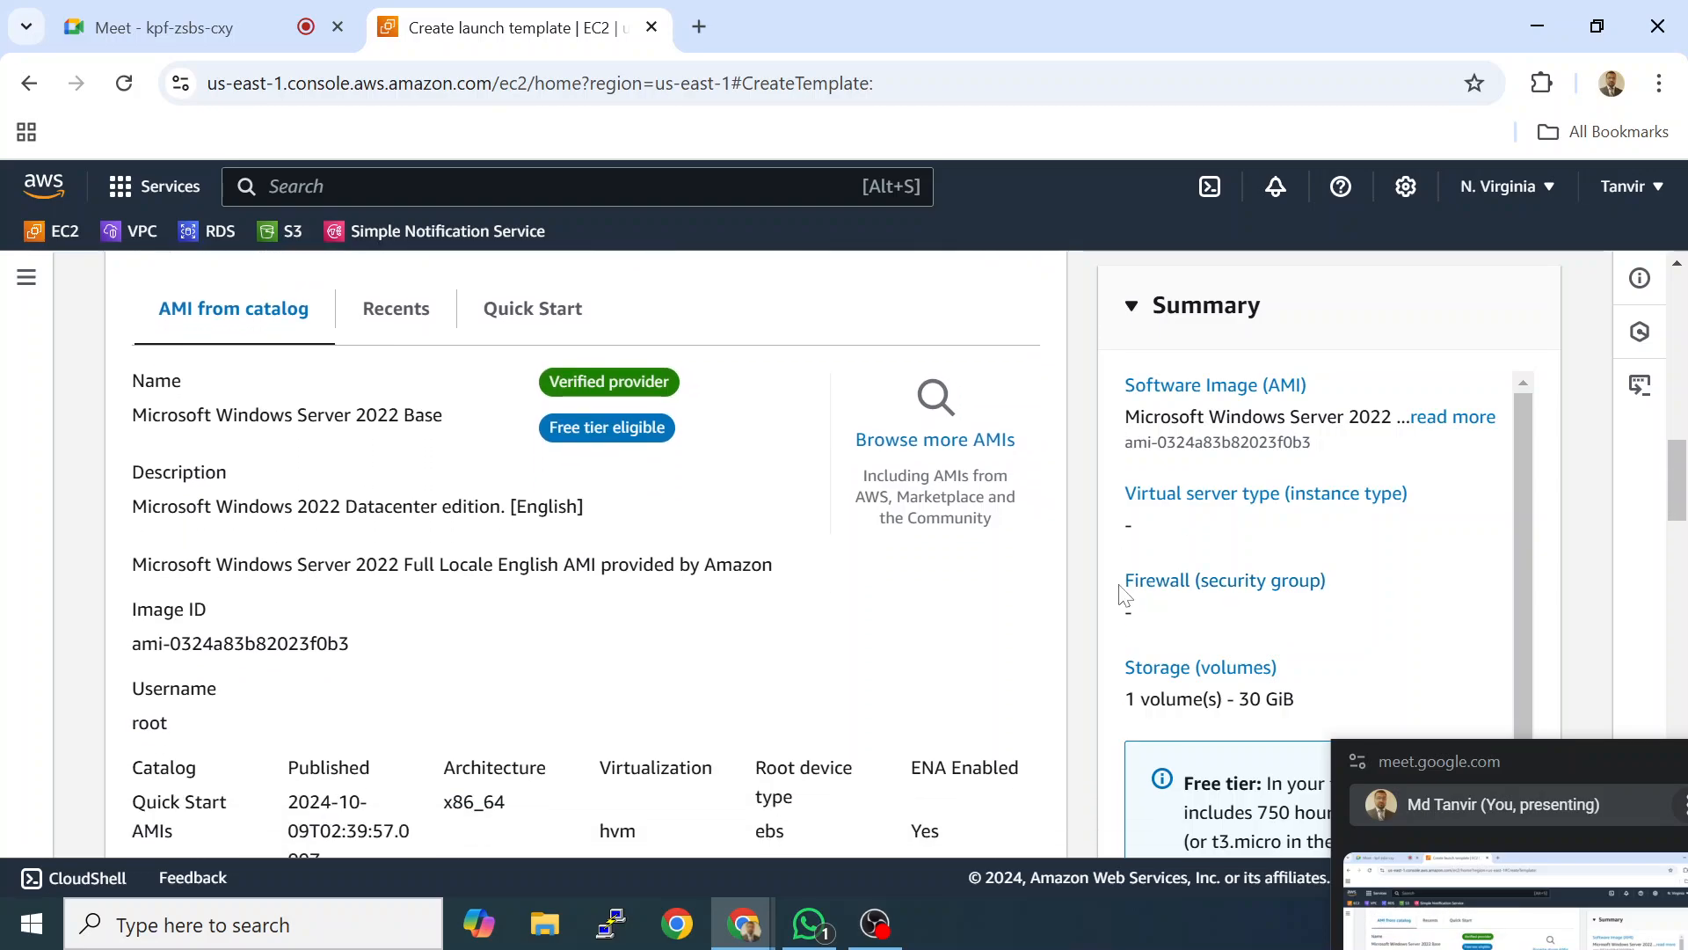
{"action": "scroll", "coordinate": [1124, 594], "scroll_direction": "down", "scroll_amount": 2}
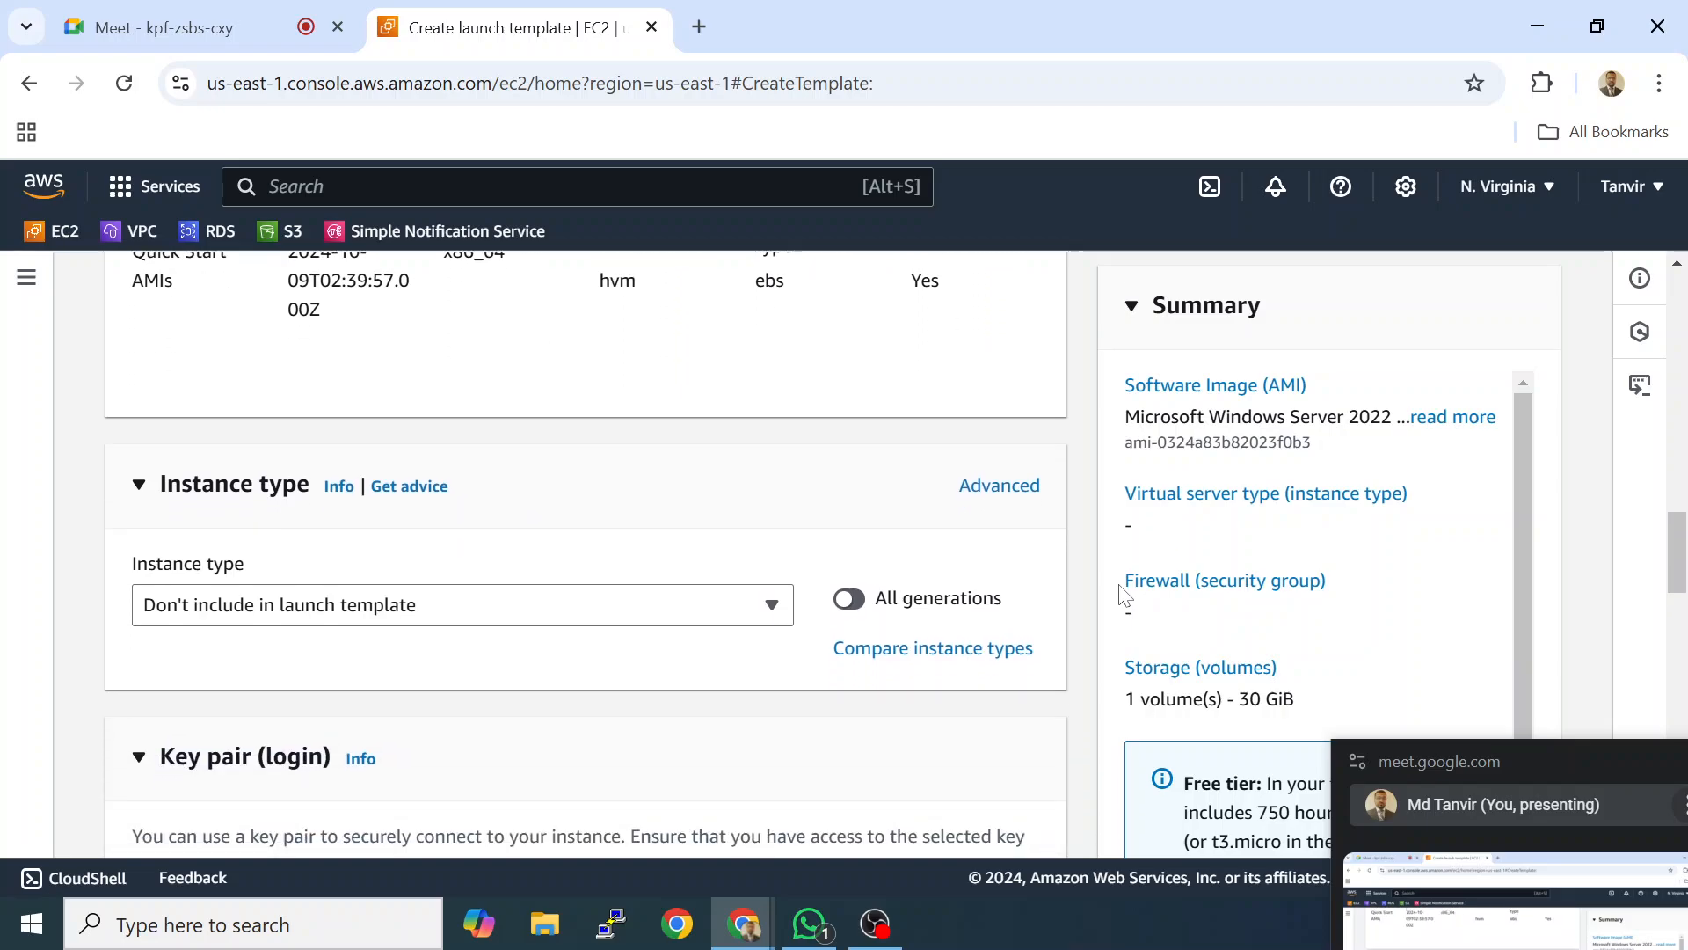
{"action": "left_click", "coordinate": [711, 613]}
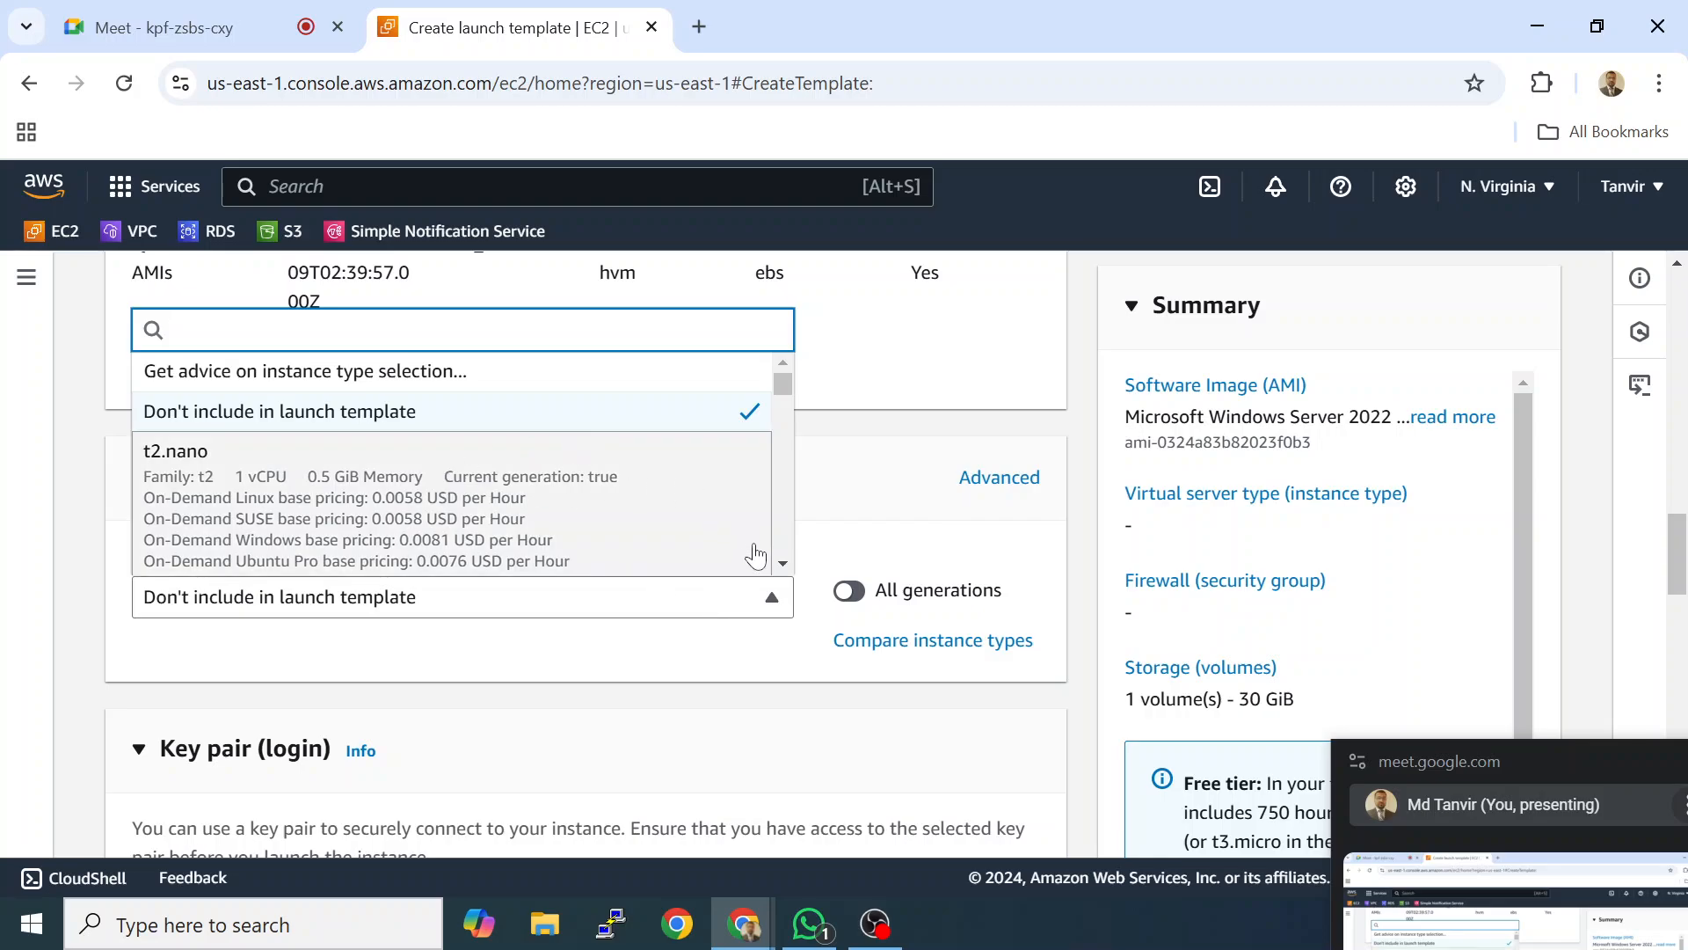
{"action": "scroll", "coordinate": [782, 564], "scroll_direction": "down", "scroll_amount": 3}
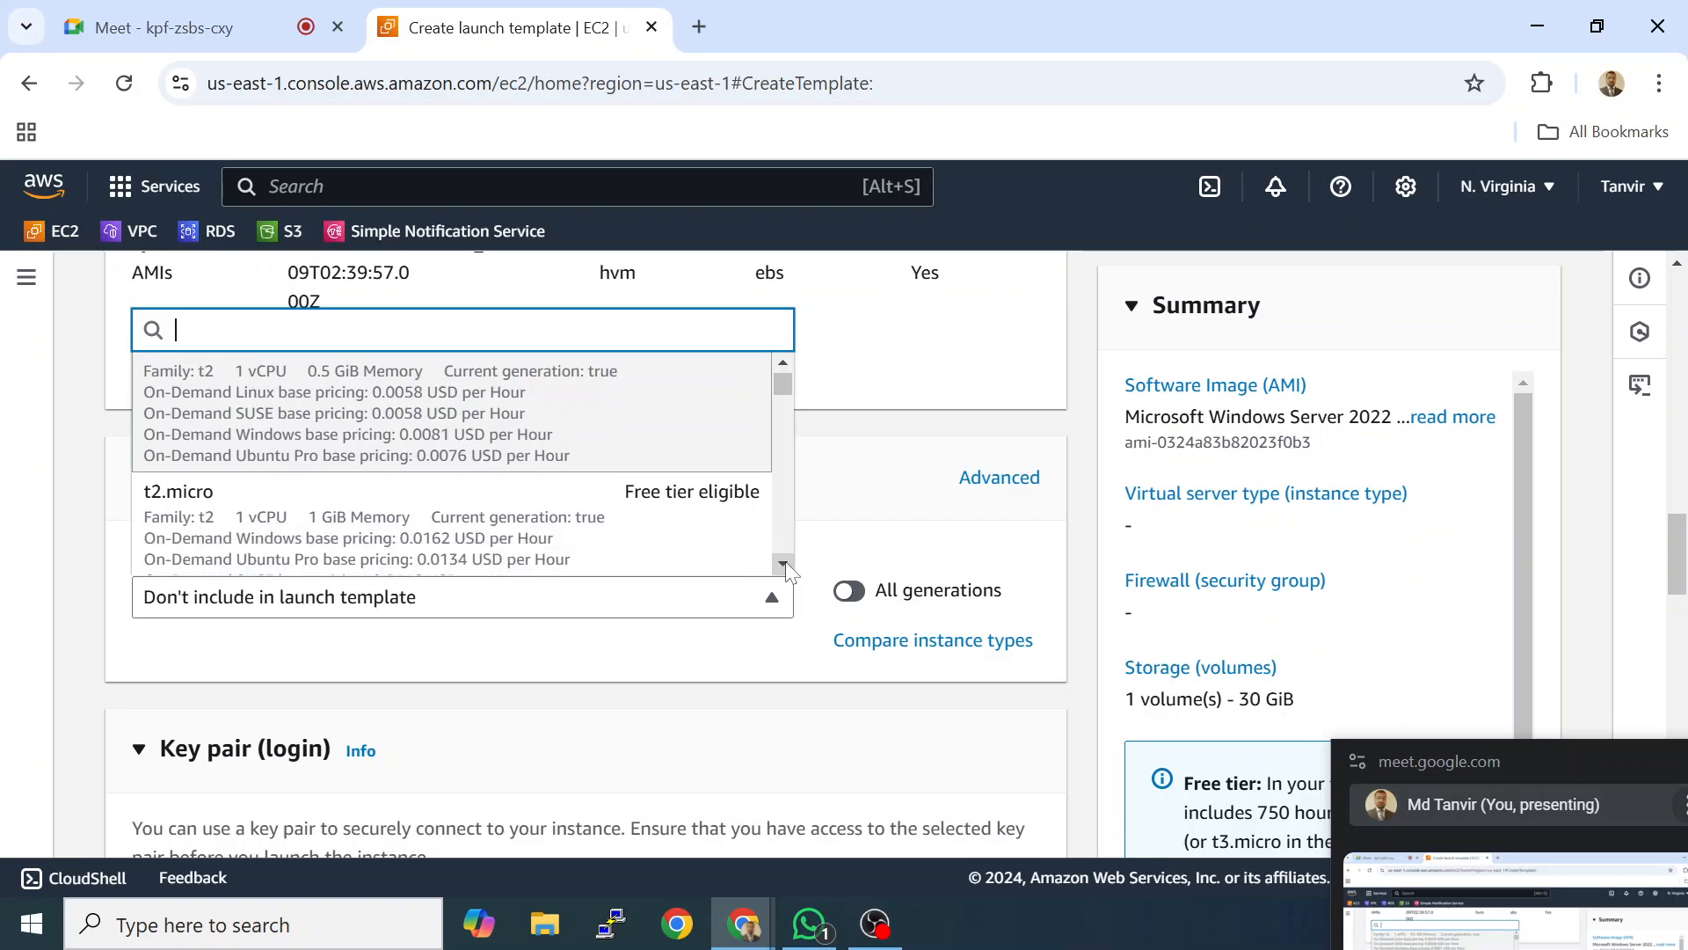
{"action": "left_click", "coordinate": [468, 546]}
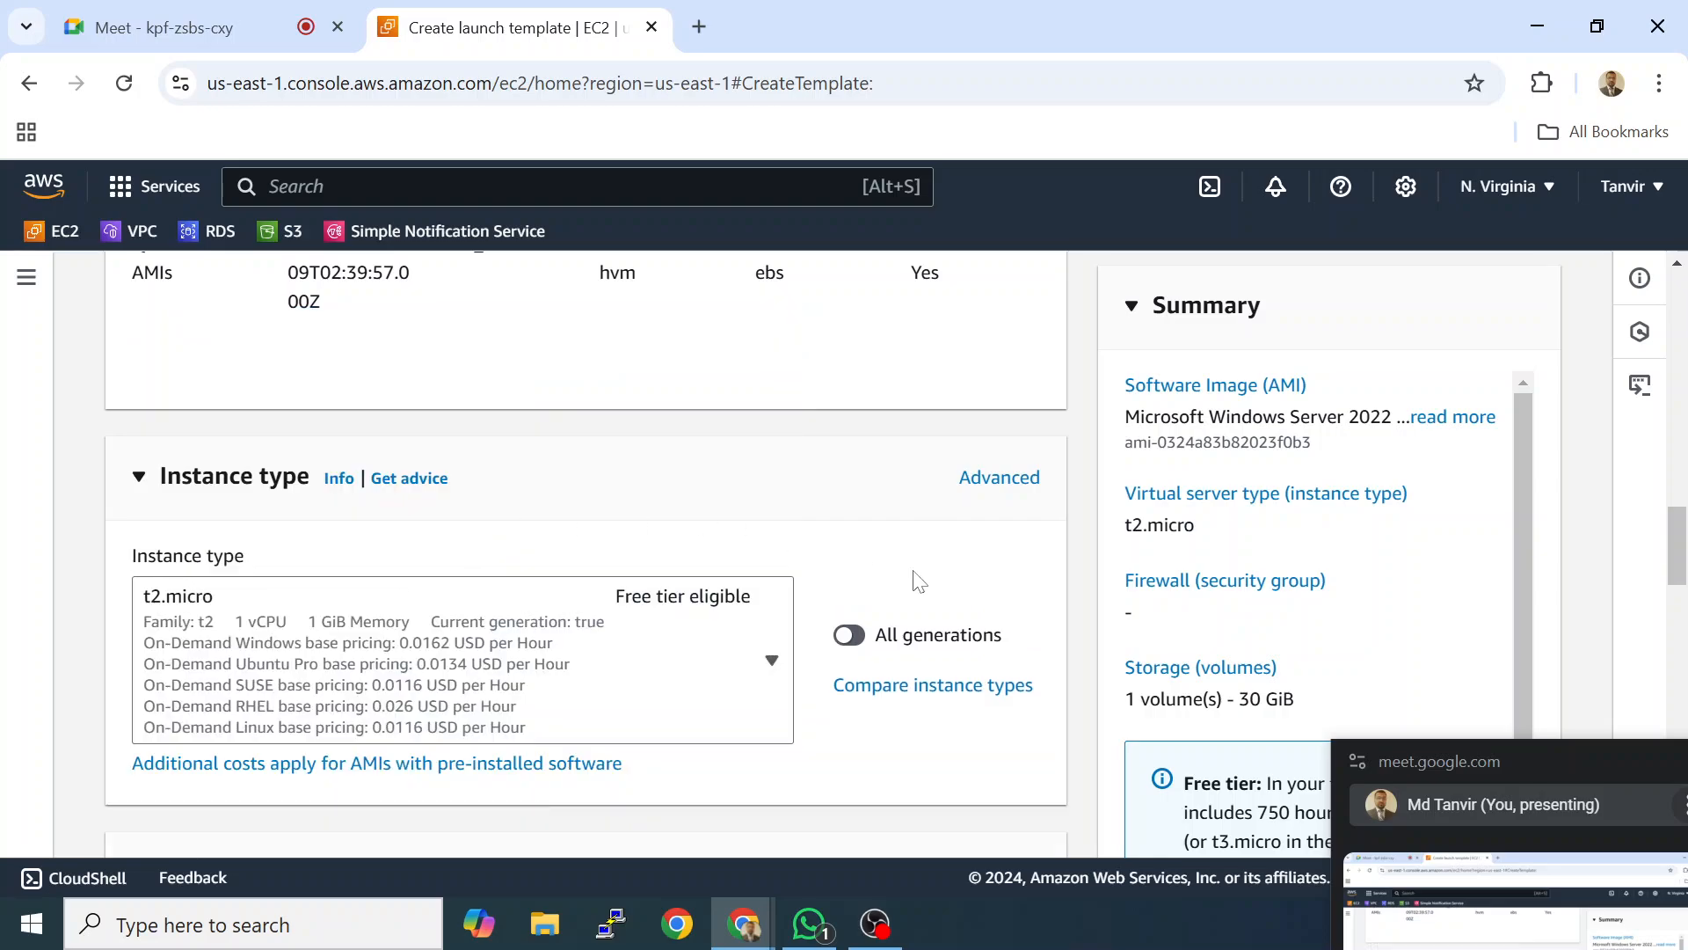
Create a new RSA key pair named Windows-key in .pem format for the launch template's login.
{"action": "scroll", "coordinate": [919, 580], "scroll_direction": "down", "scroll_amount": 5}
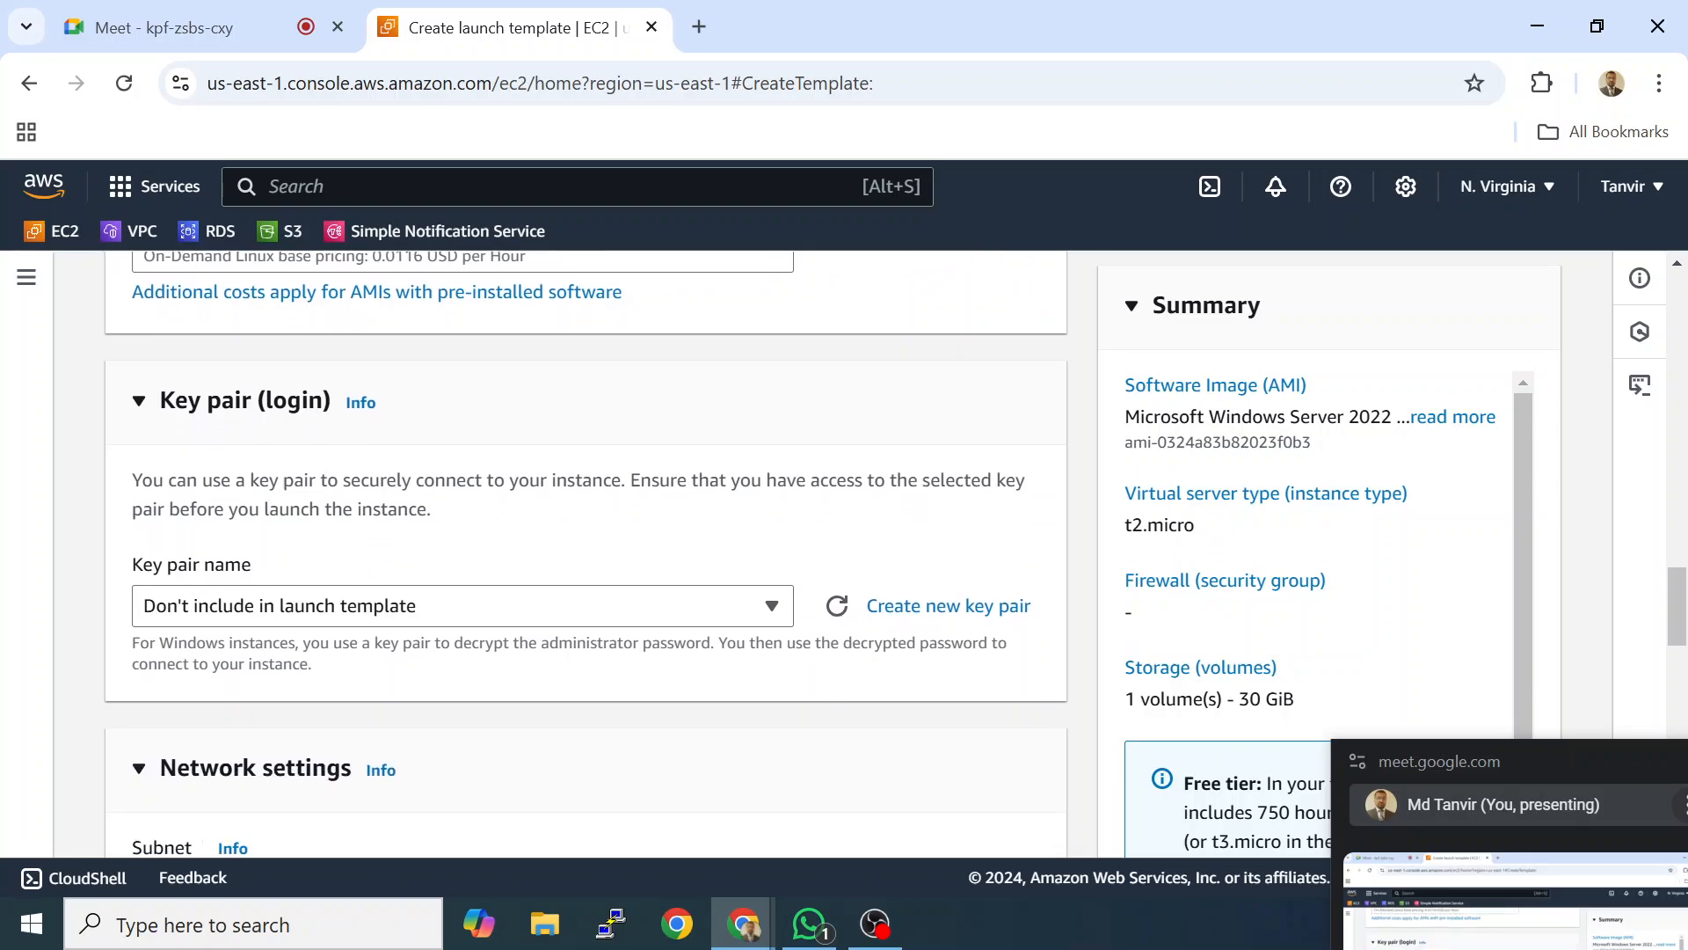
{"action": "left_click", "coordinate": [947, 611]}
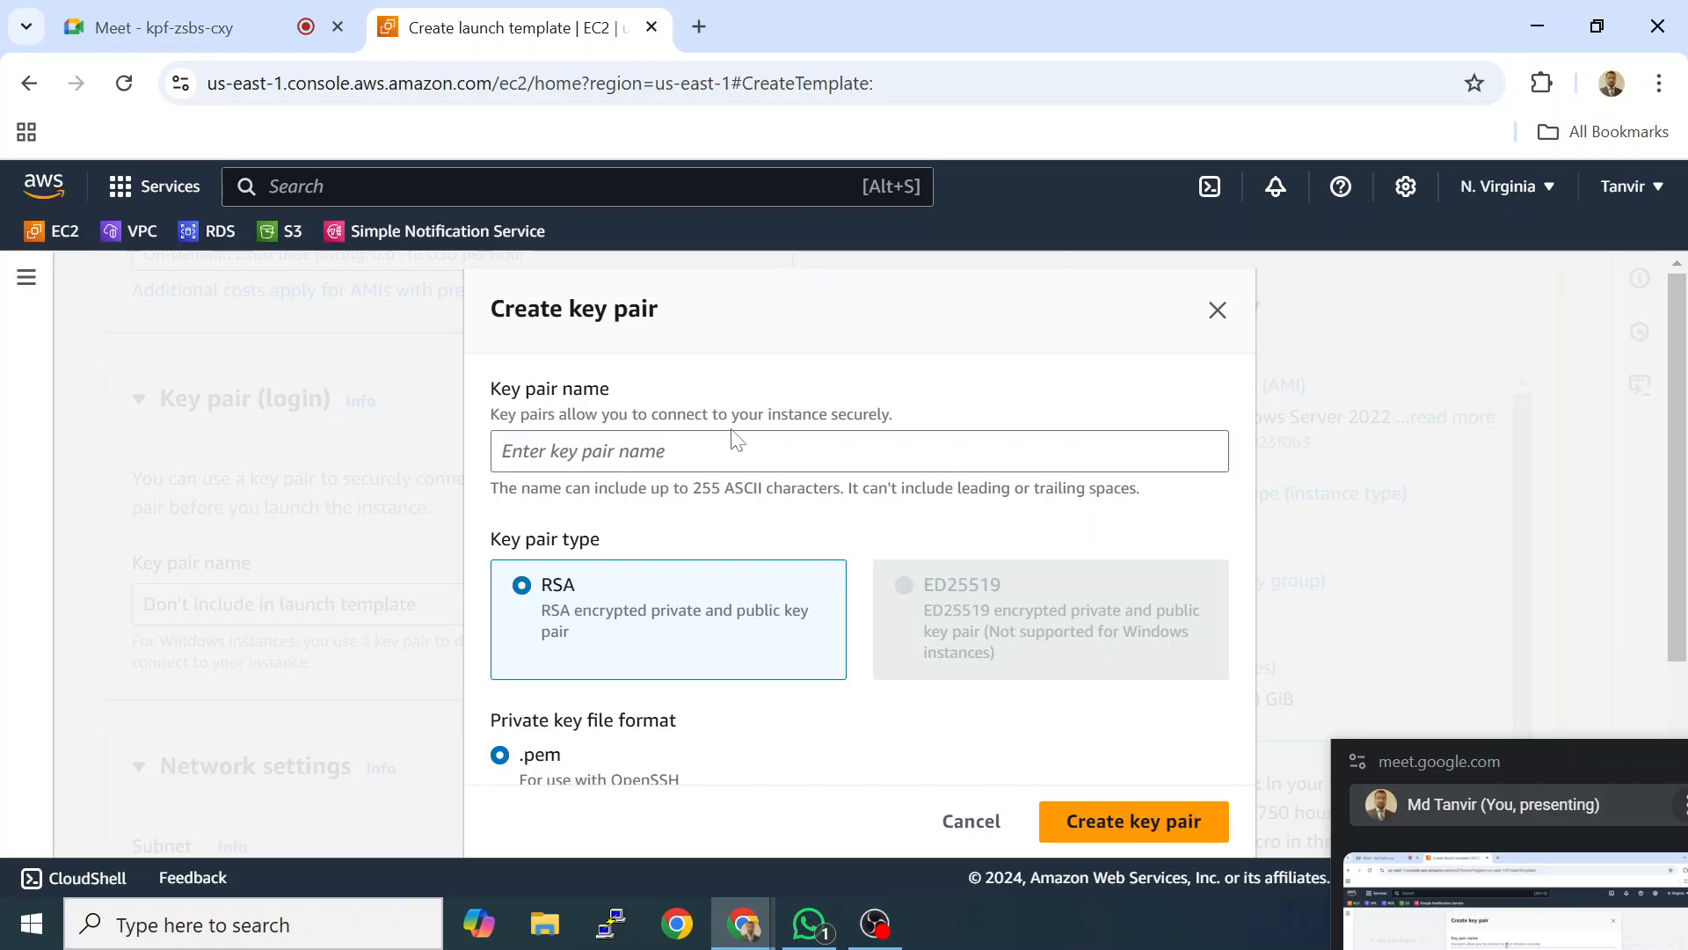
{"action": "left_click", "coordinate": [860, 451]}
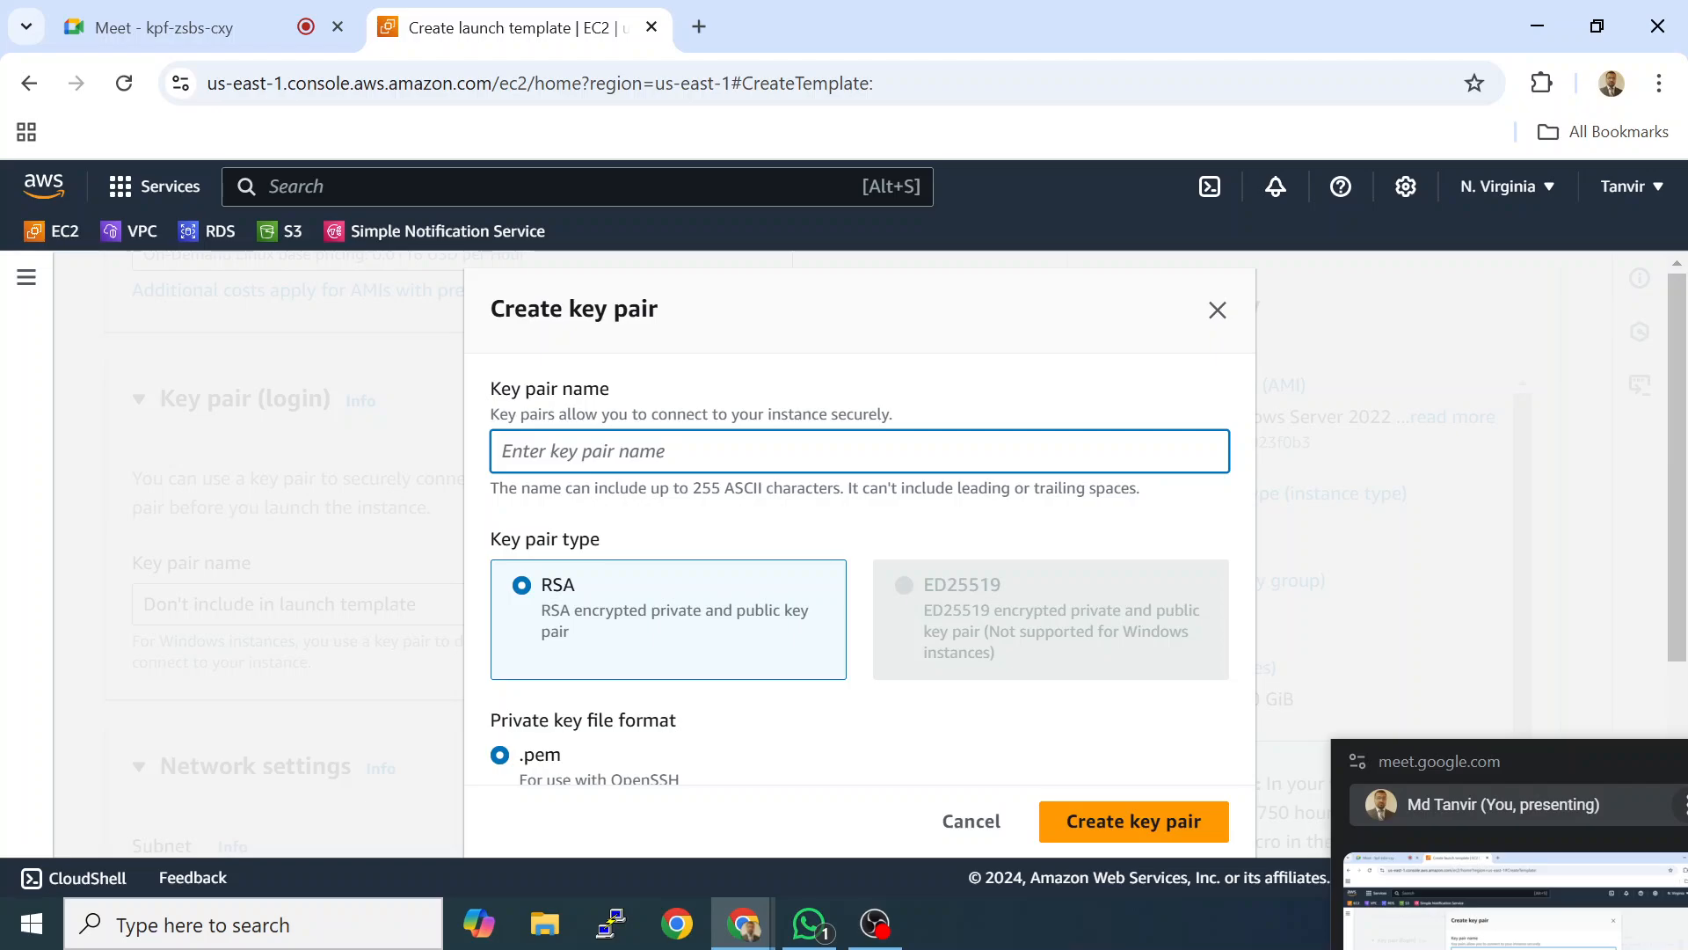
{"action": "type", "text": "Win"}
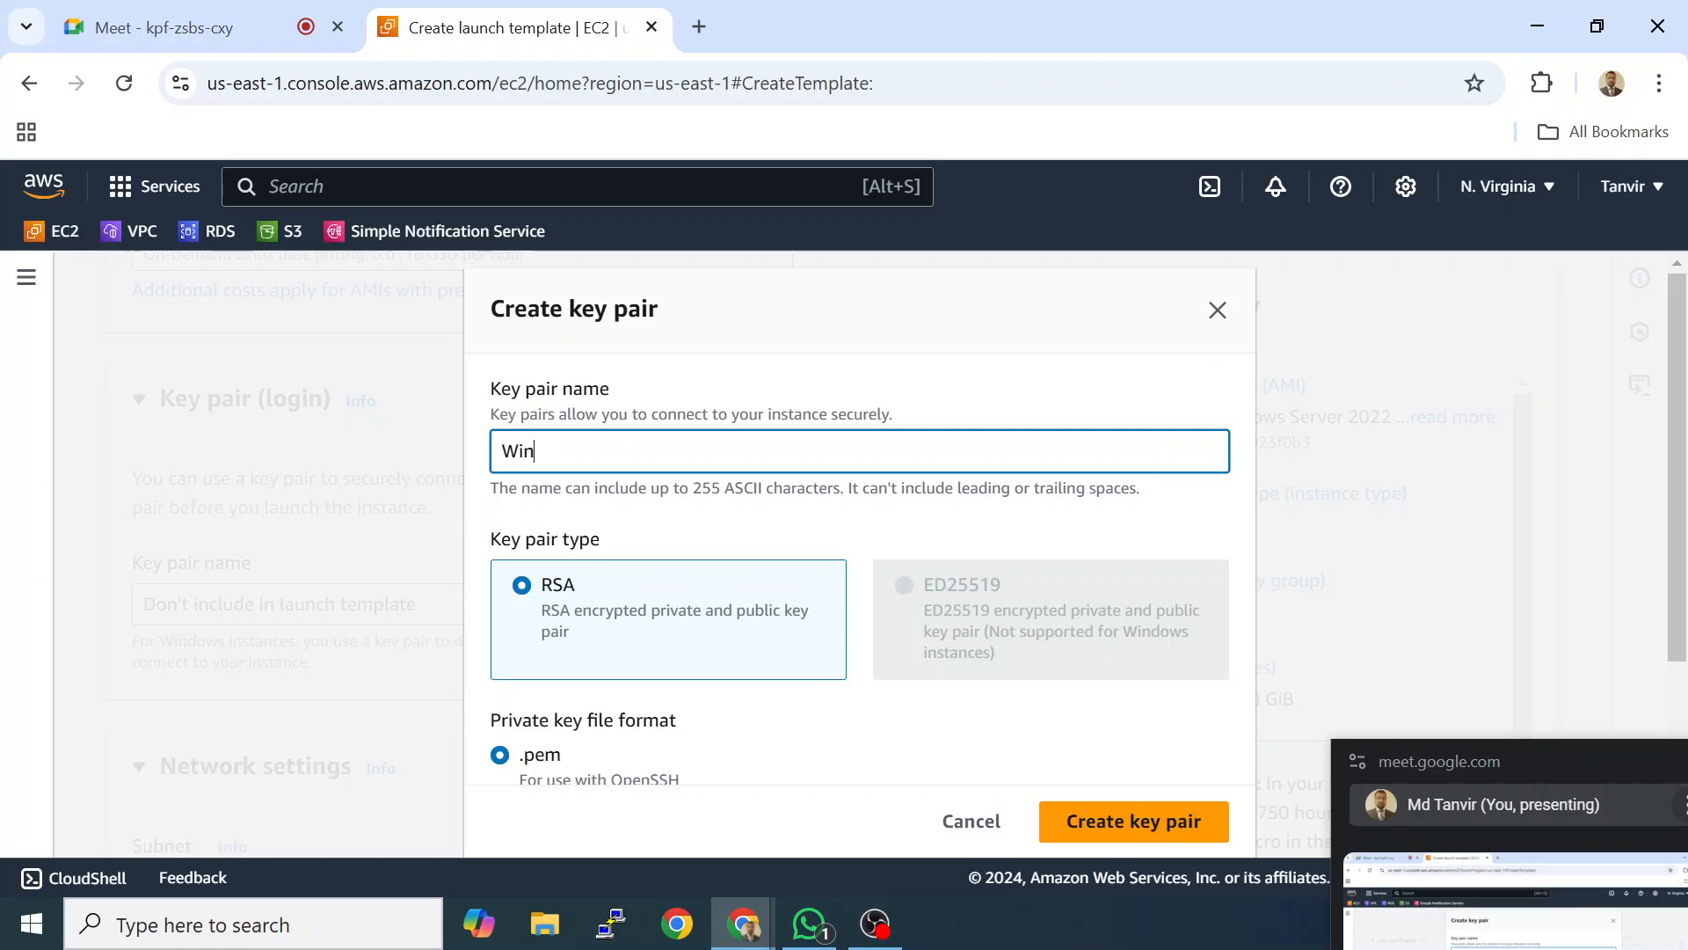
{"action": "type", "text": "dows-key"}
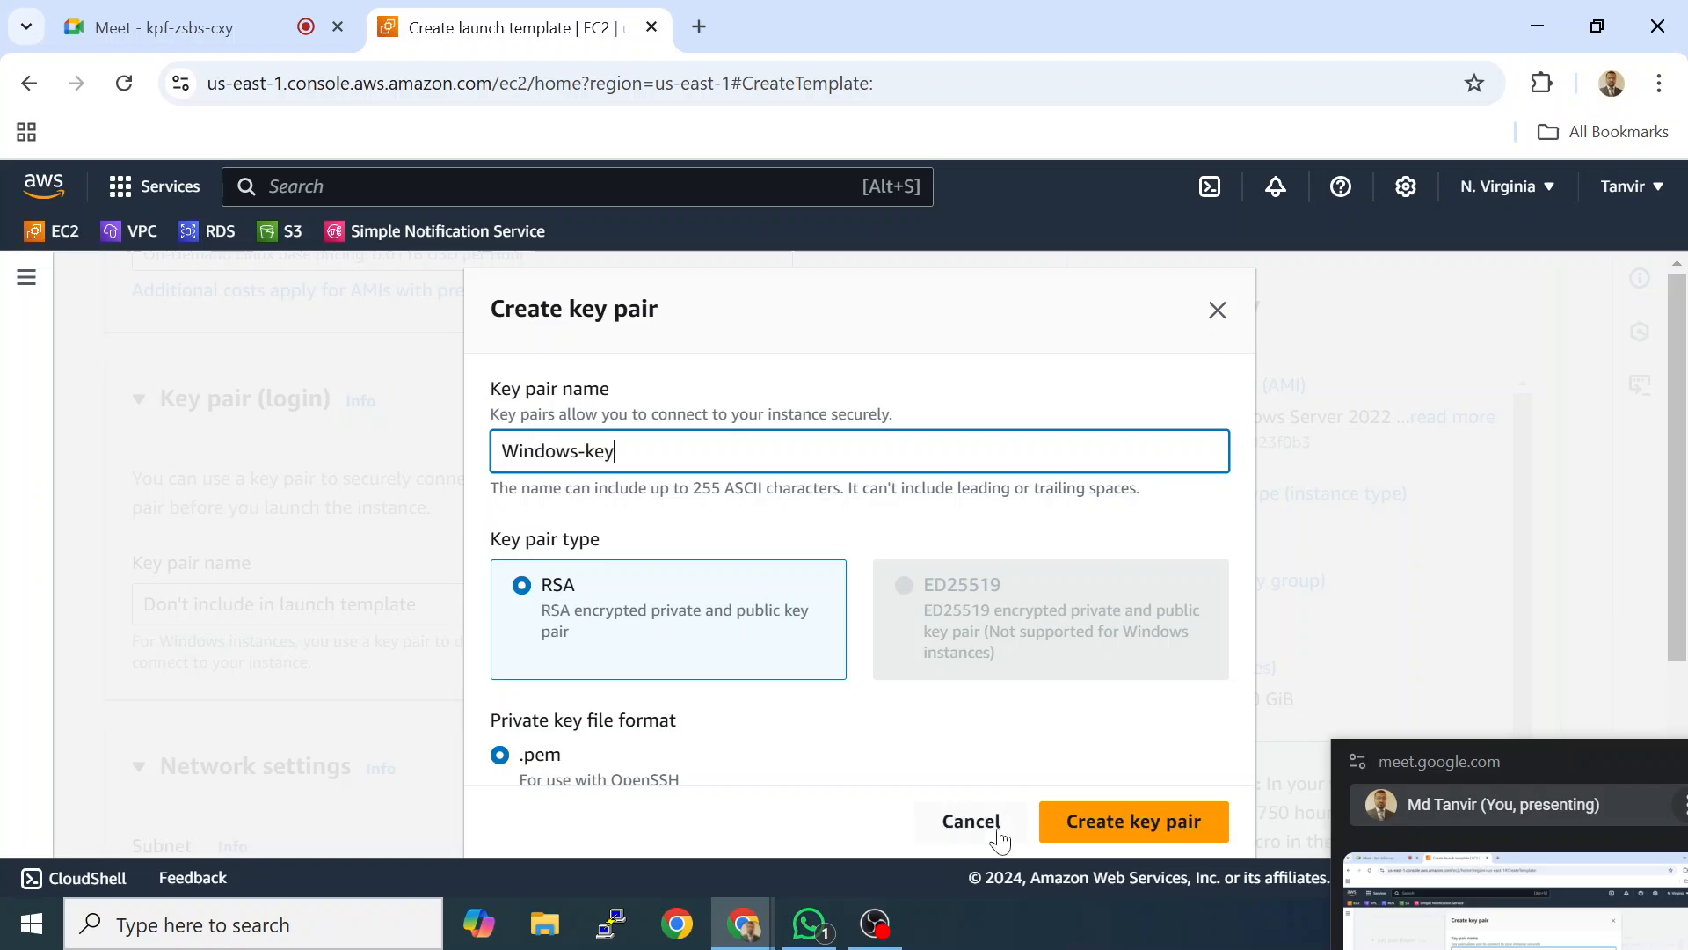
{"action": "left_click", "coordinate": [1143, 820]}
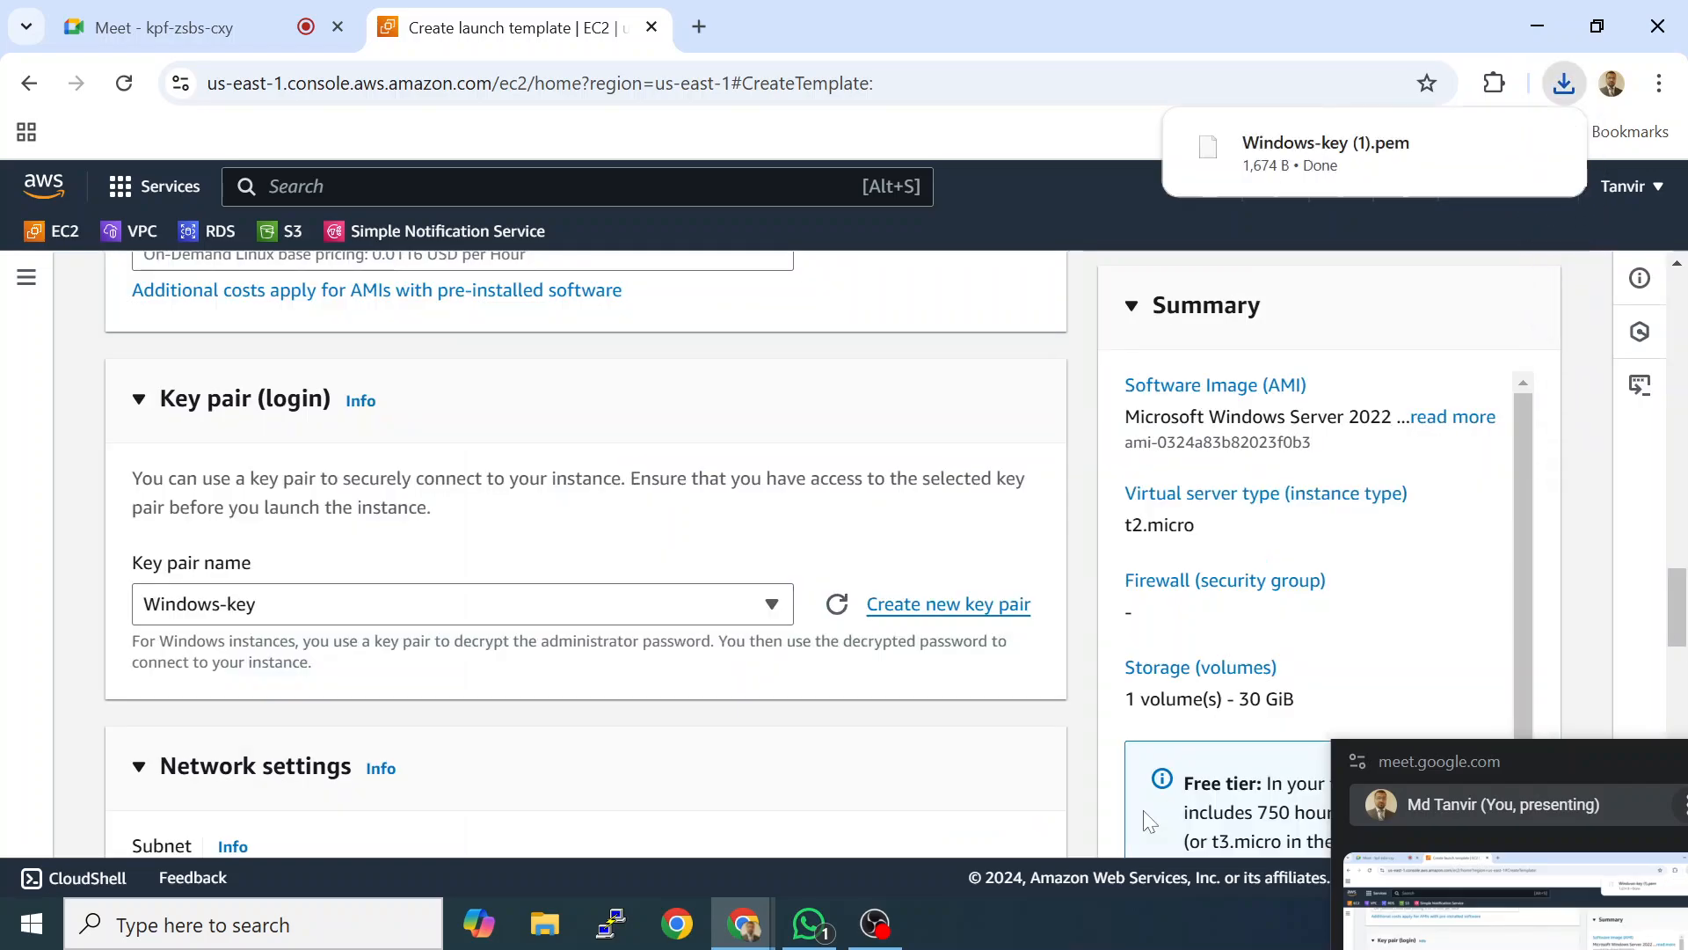
Assign the existing default security group to the launch template in its network settings.
{"action": "scroll", "coordinate": [1148, 822], "scroll_direction": "down", "scroll_amount": 3}
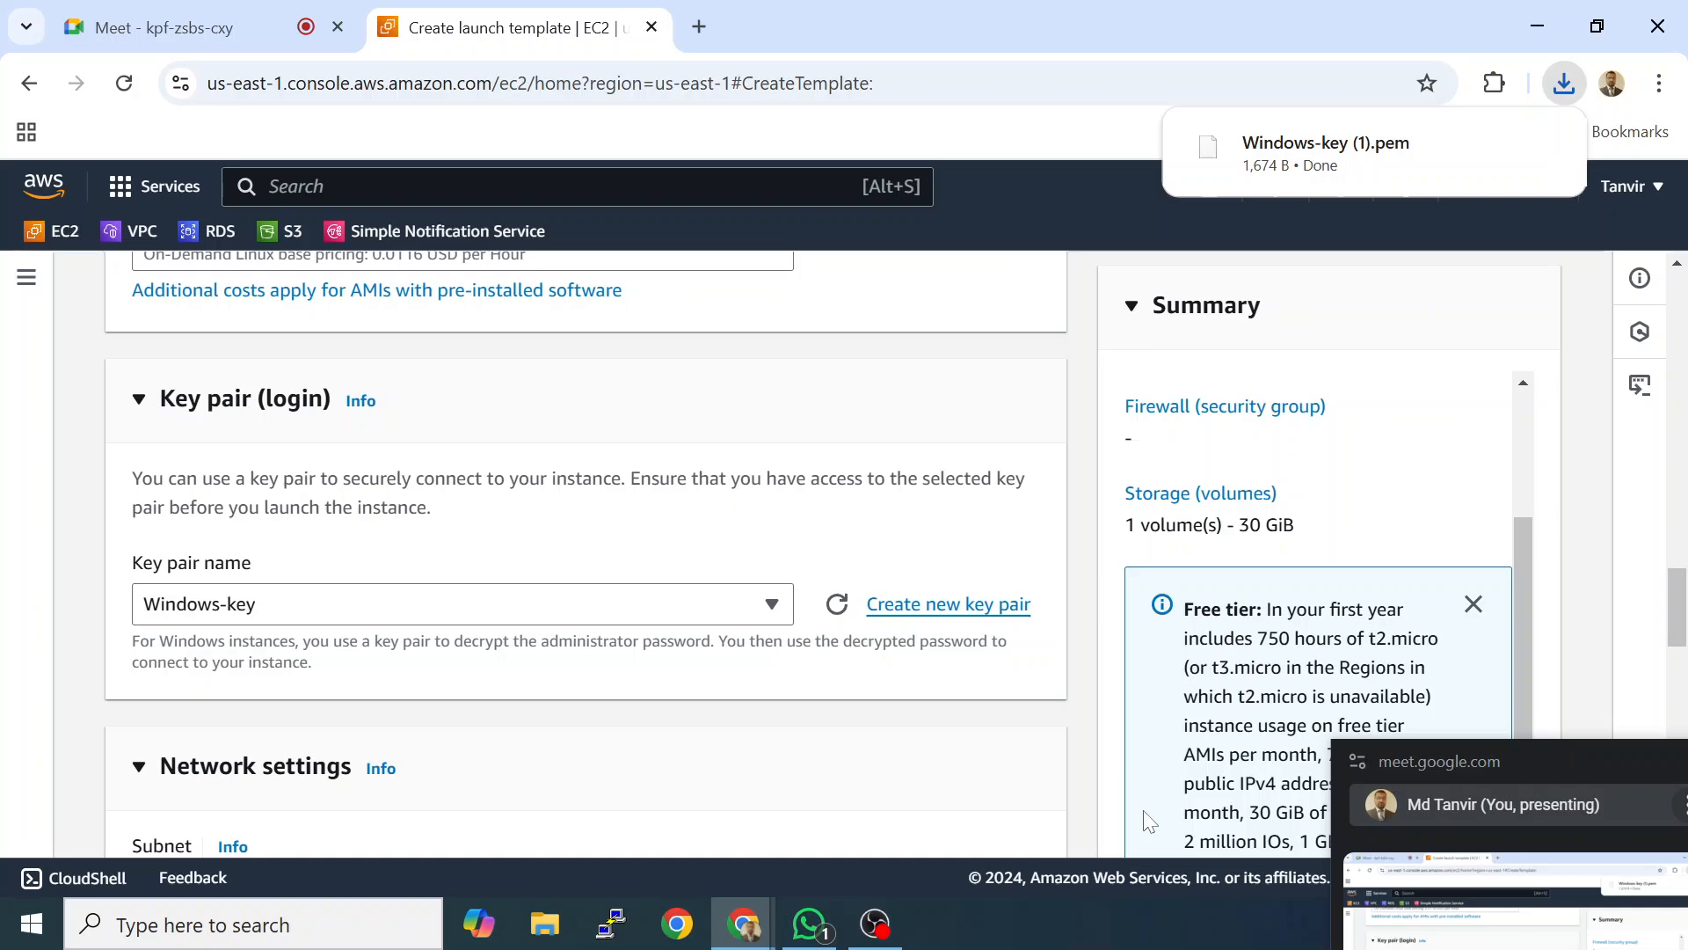
{"action": "scroll", "coordinate": [874, 847], "scroll_direction": "down", "scroll_amount": 3}
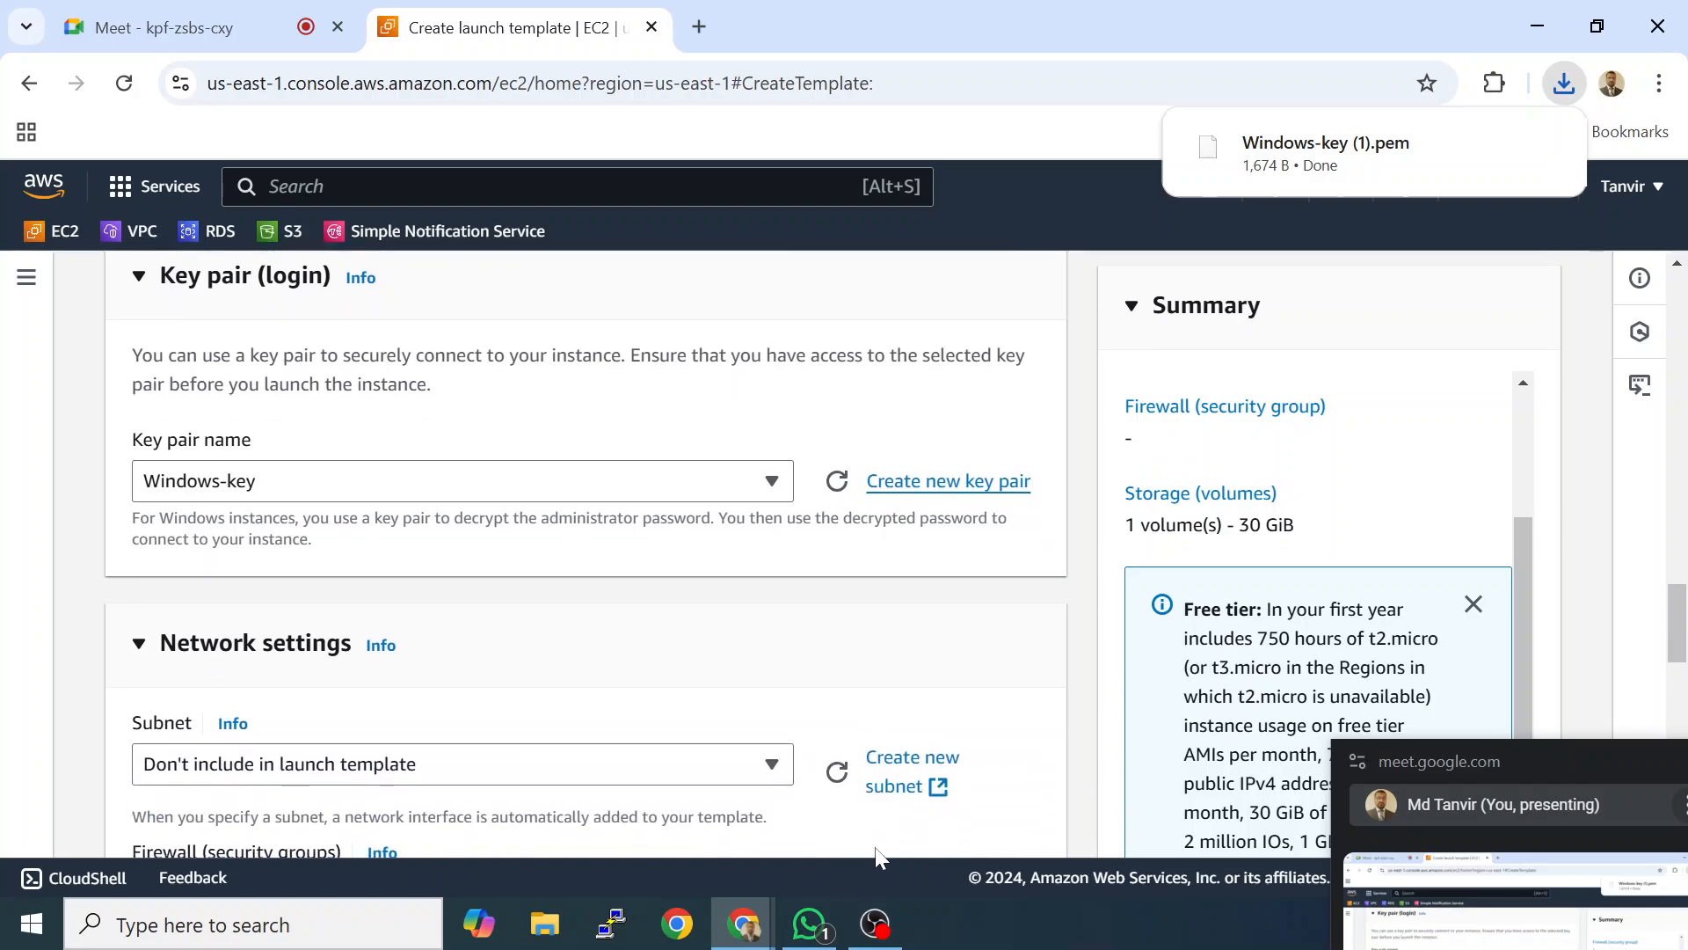
{"action": "scroll", "coordinate": [876, 853], "scroll_direction": "down", "scroll_amount": 1}
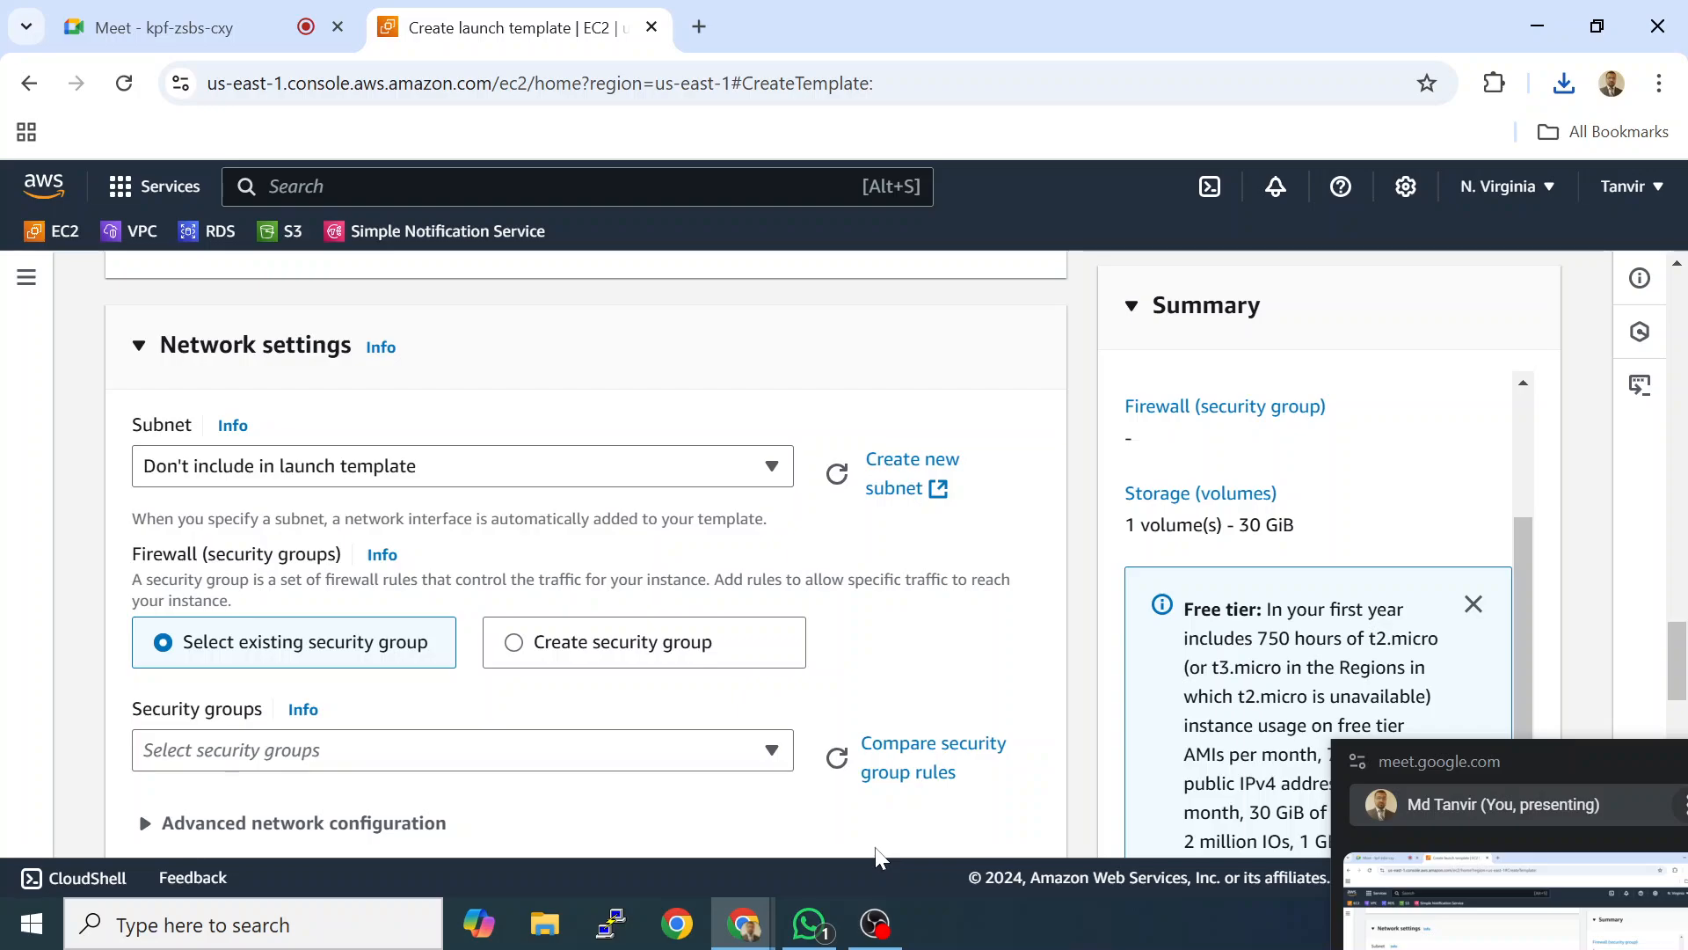
{"action": "scroll", "coordinate": [876, 853], "scroll_direction": "down", "scroll_amount": 1}
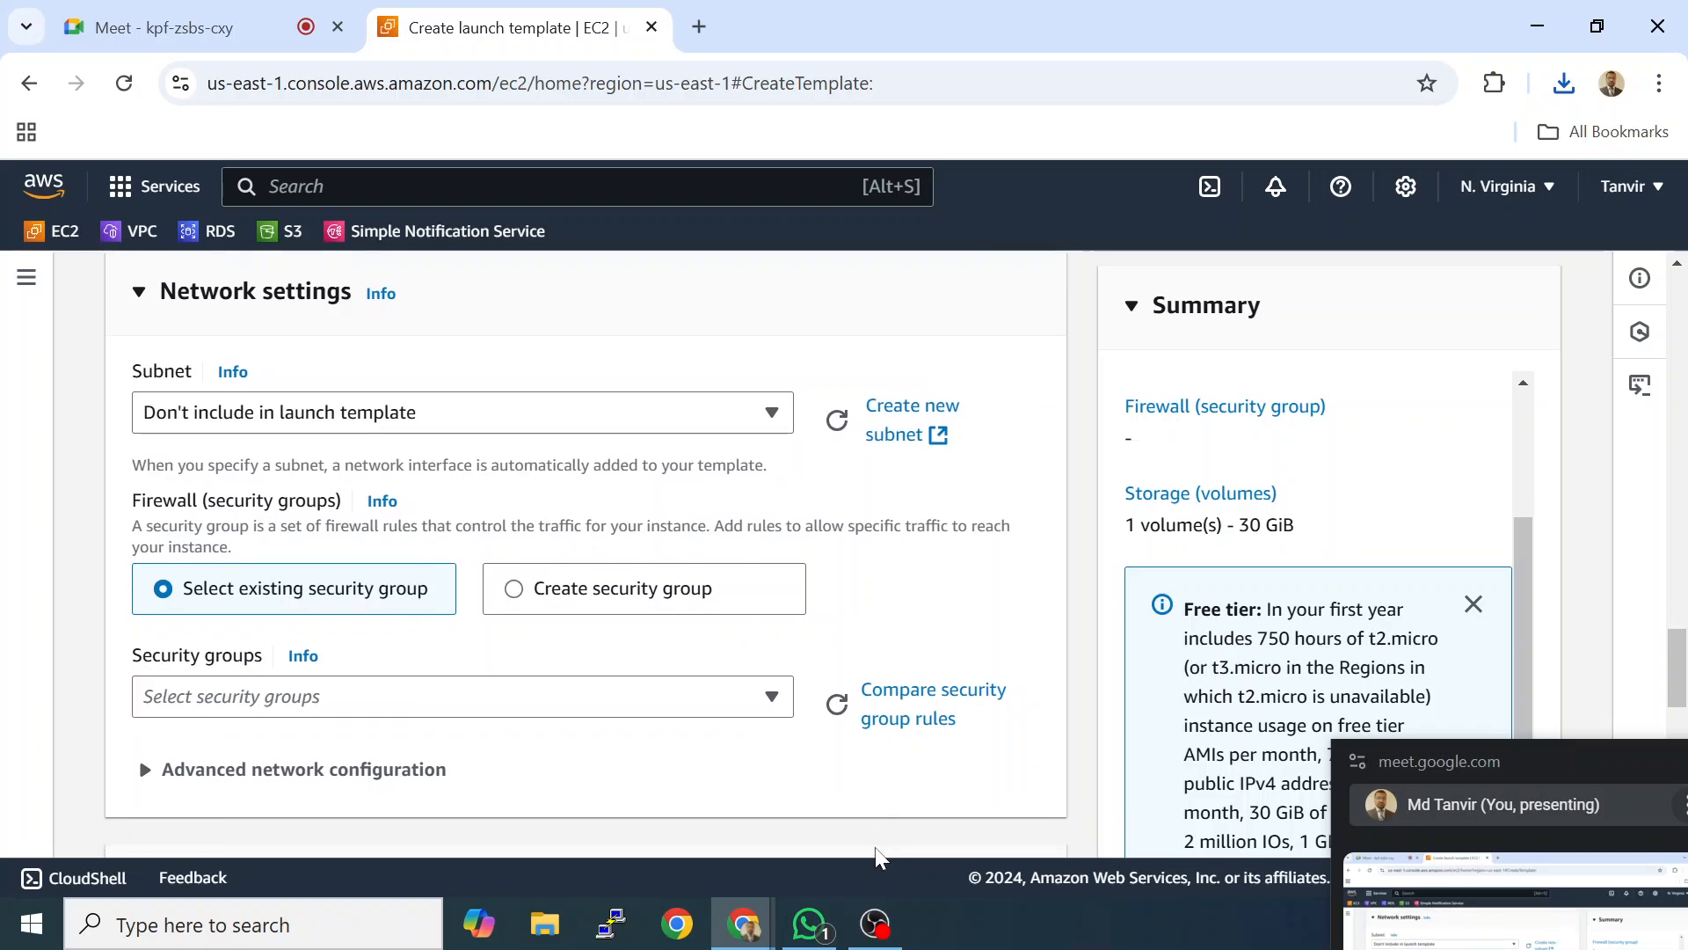
{"action": "left_click", "coordinate": [639, 596]}
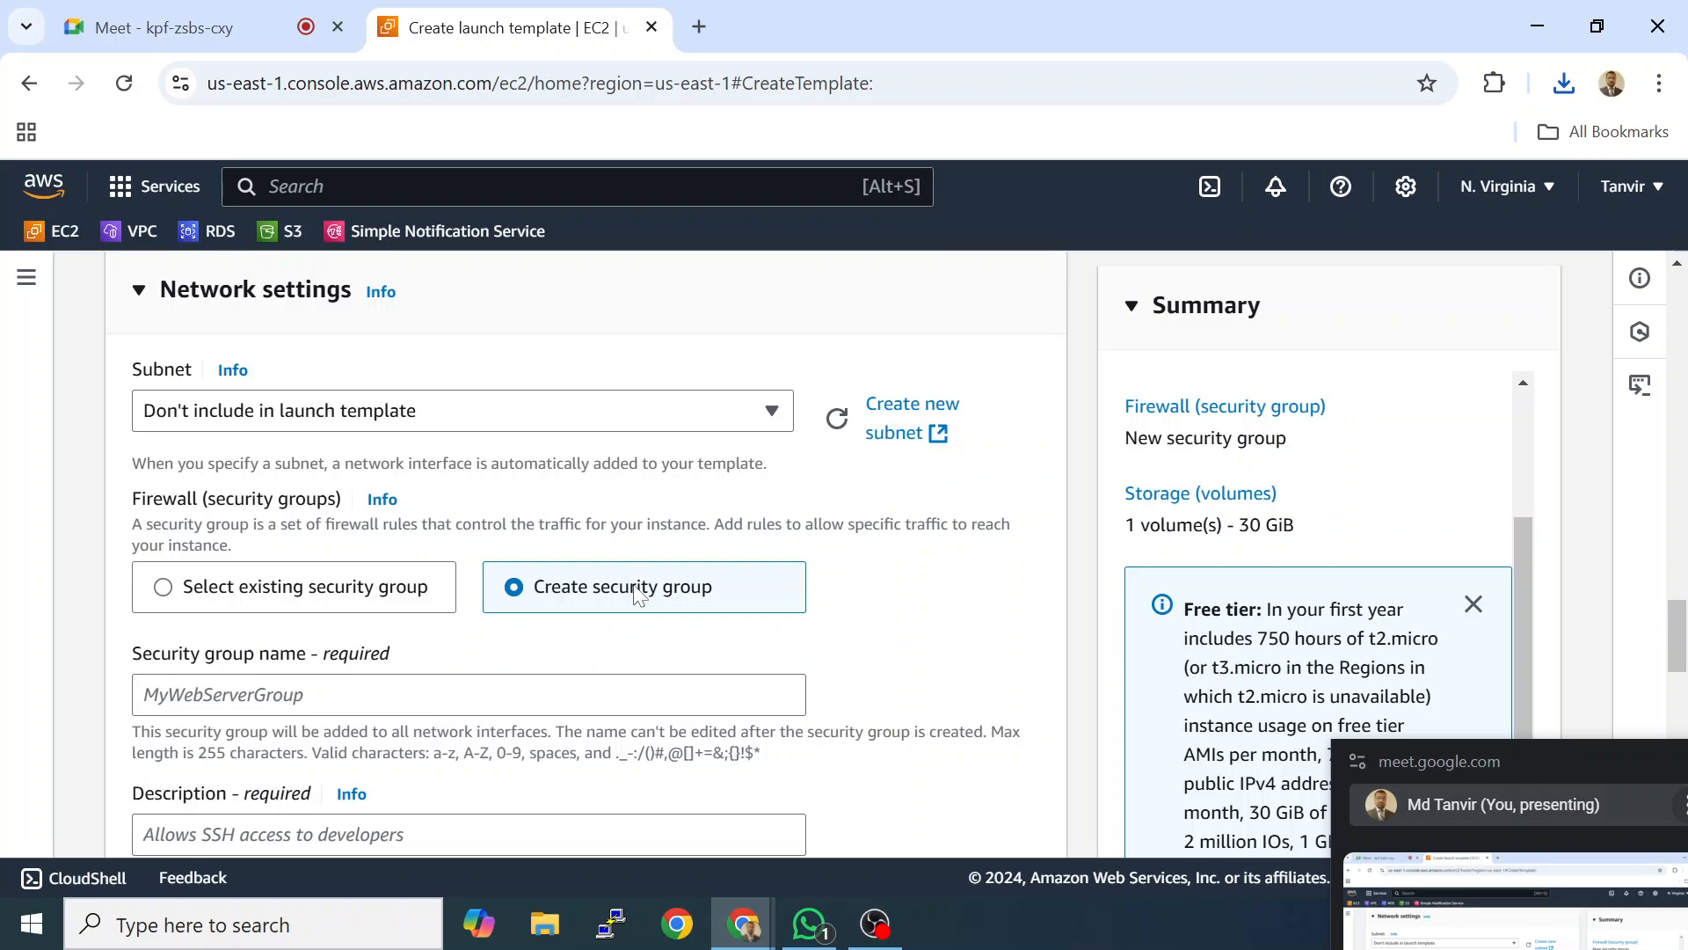
{"action": "left_click", "coordinate": [412, 599]}
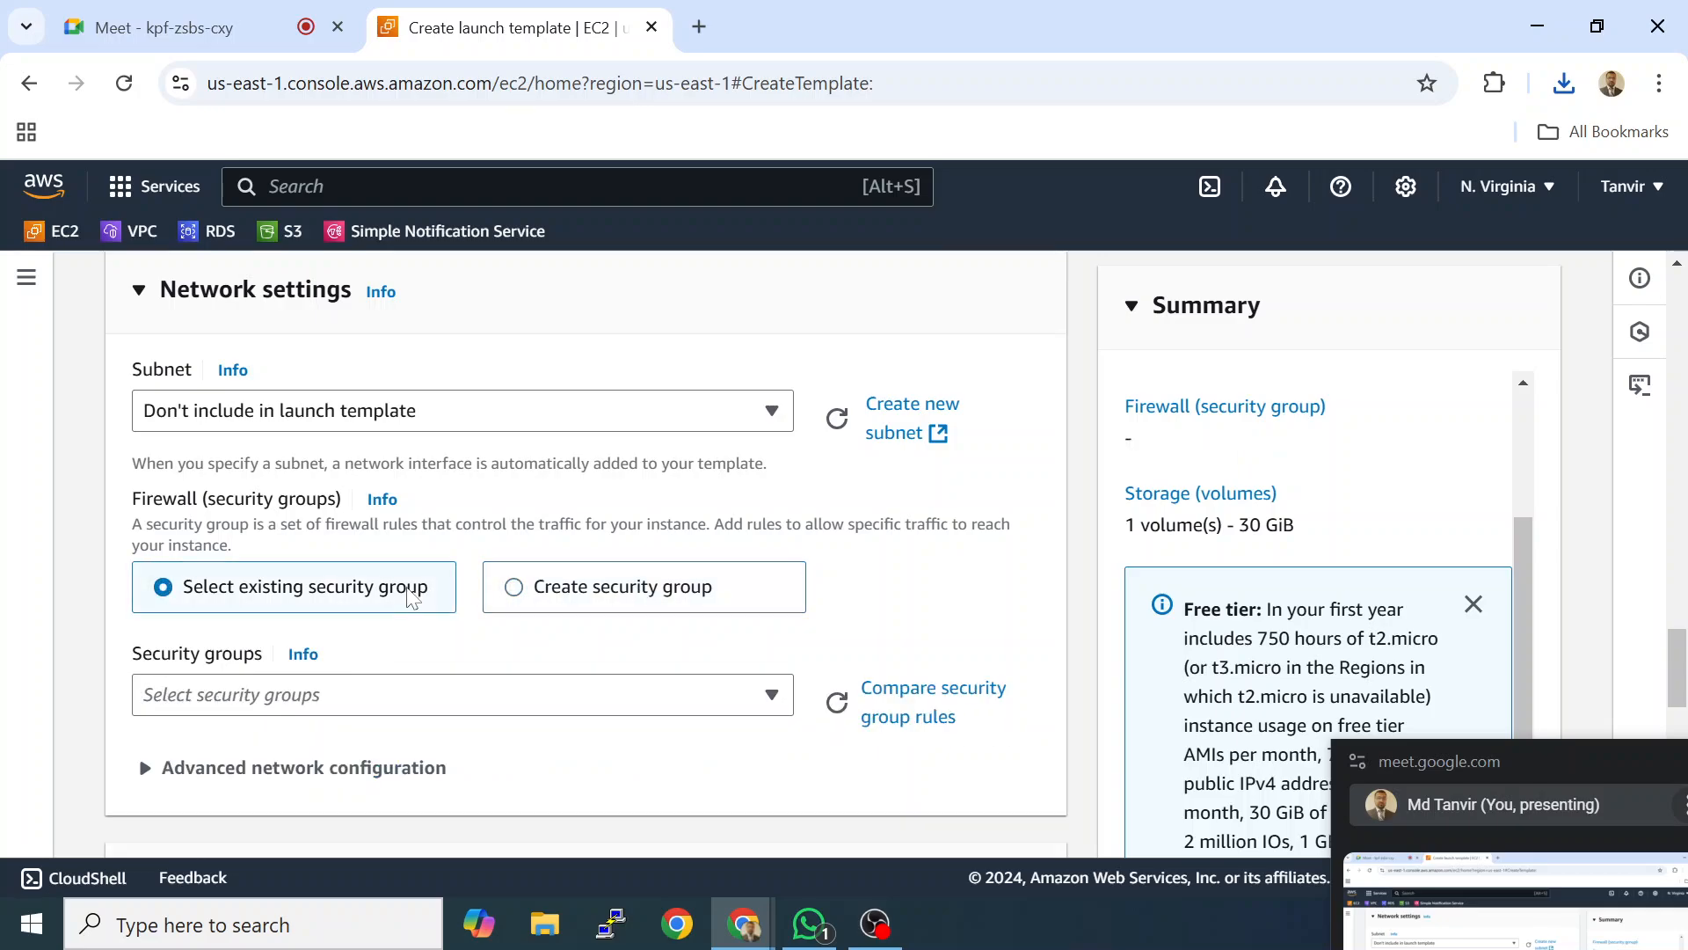
{"action": "left_click", "coordinate": [490, 703]}
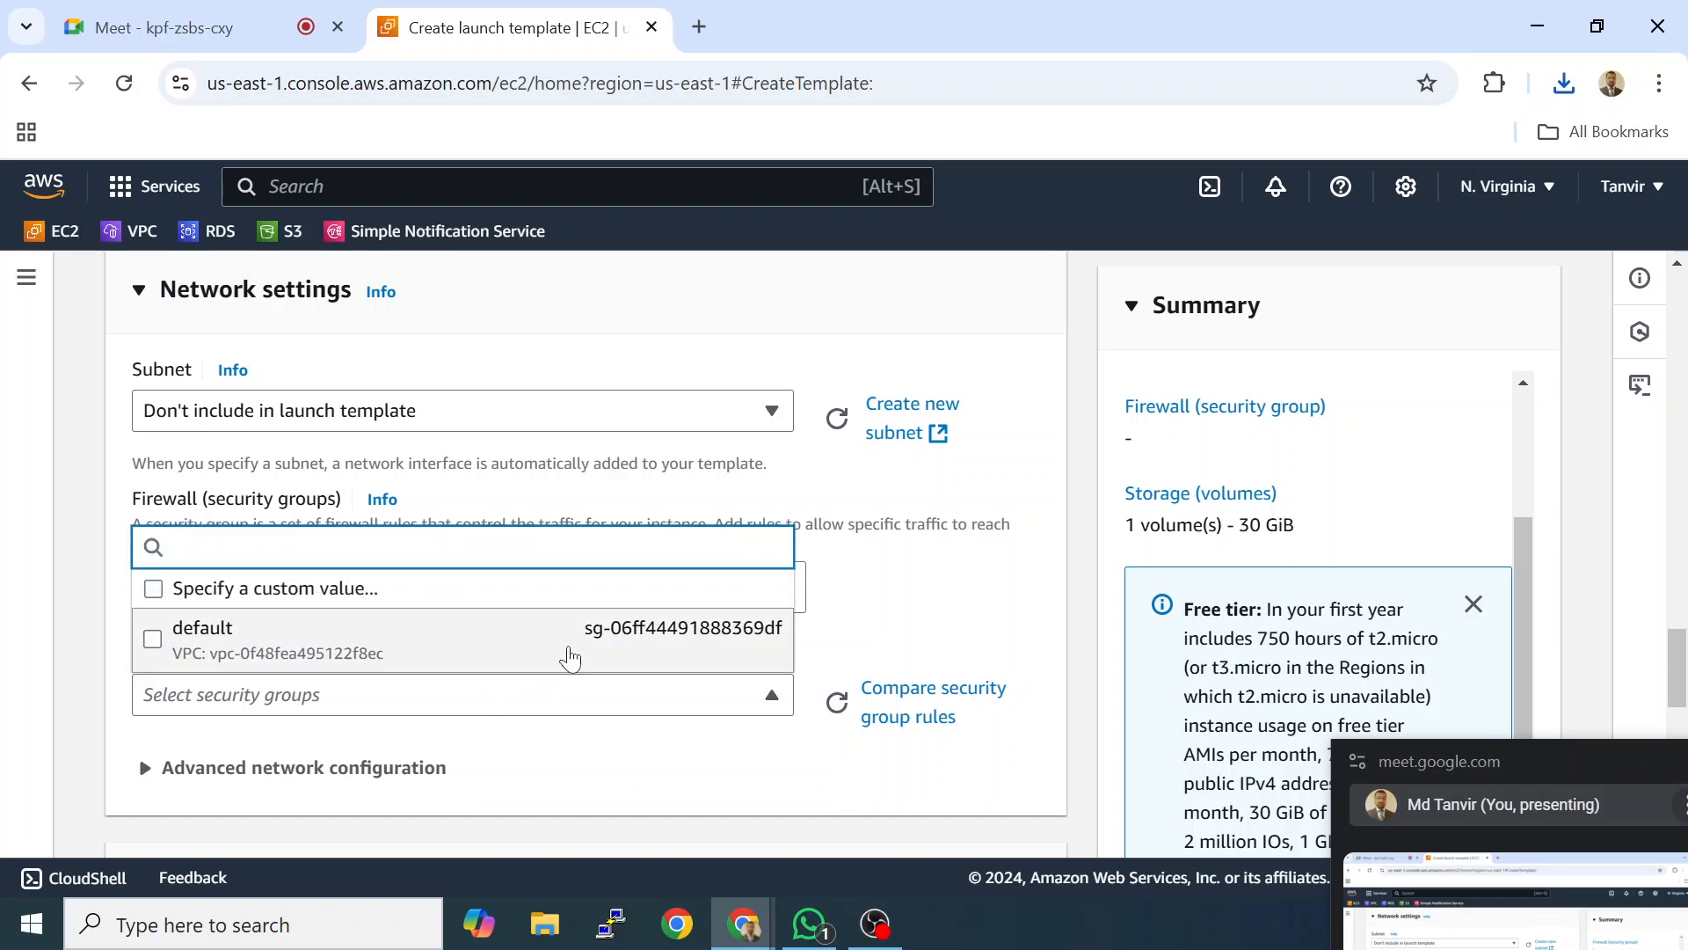
{"action": "left_click", "coordinate": [570, 655]}
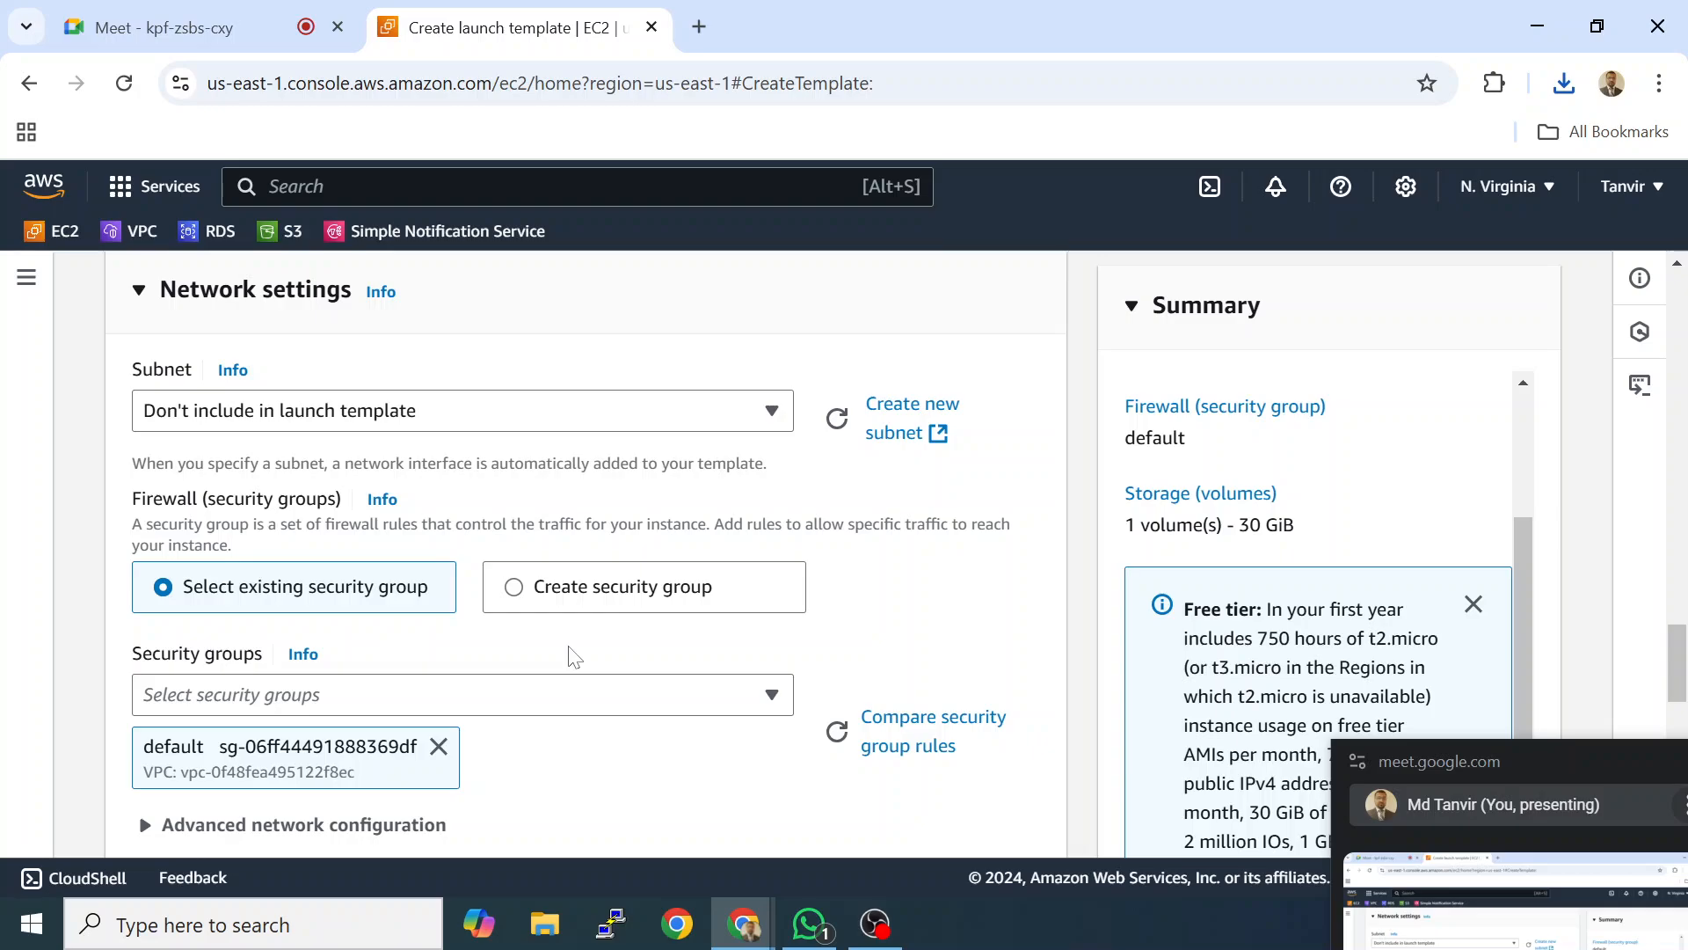
Create the launch template, keeping the default storage volume and adding no resource tags.
{"action": "scroll", "coordinate": [573, 658], "scroll_direction": "down", "scroll_amount": 4}
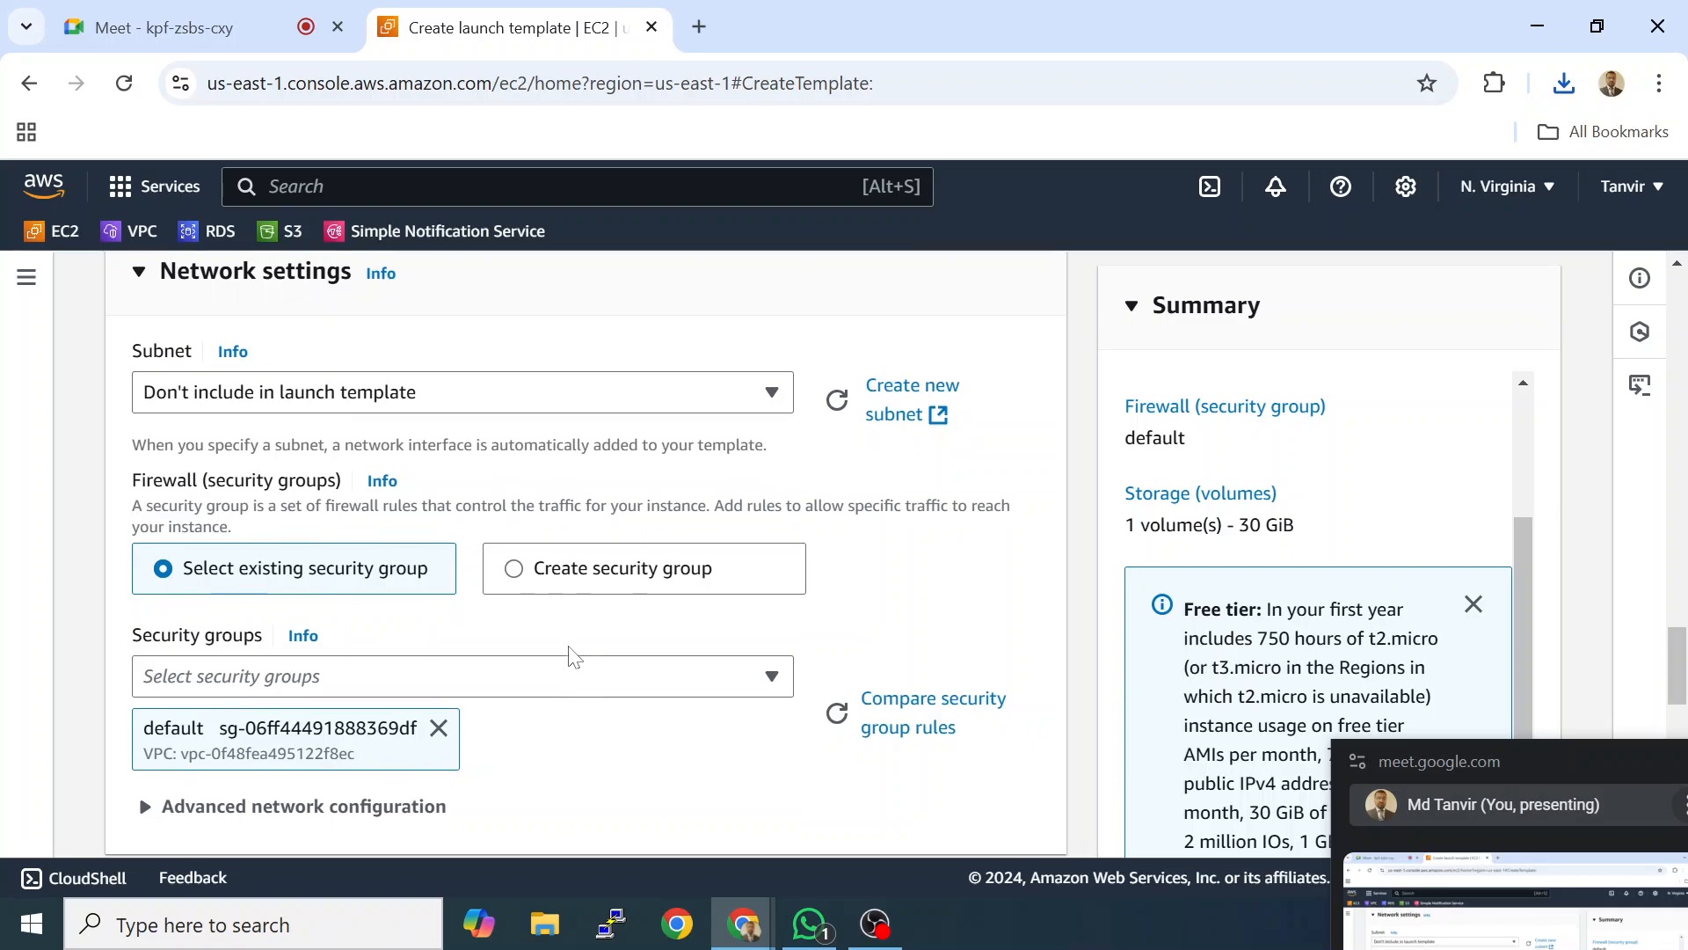
{"action": "scroll", "coordinate": [574, 658], "scroll_direction": "down", "scroll_amount": 4}
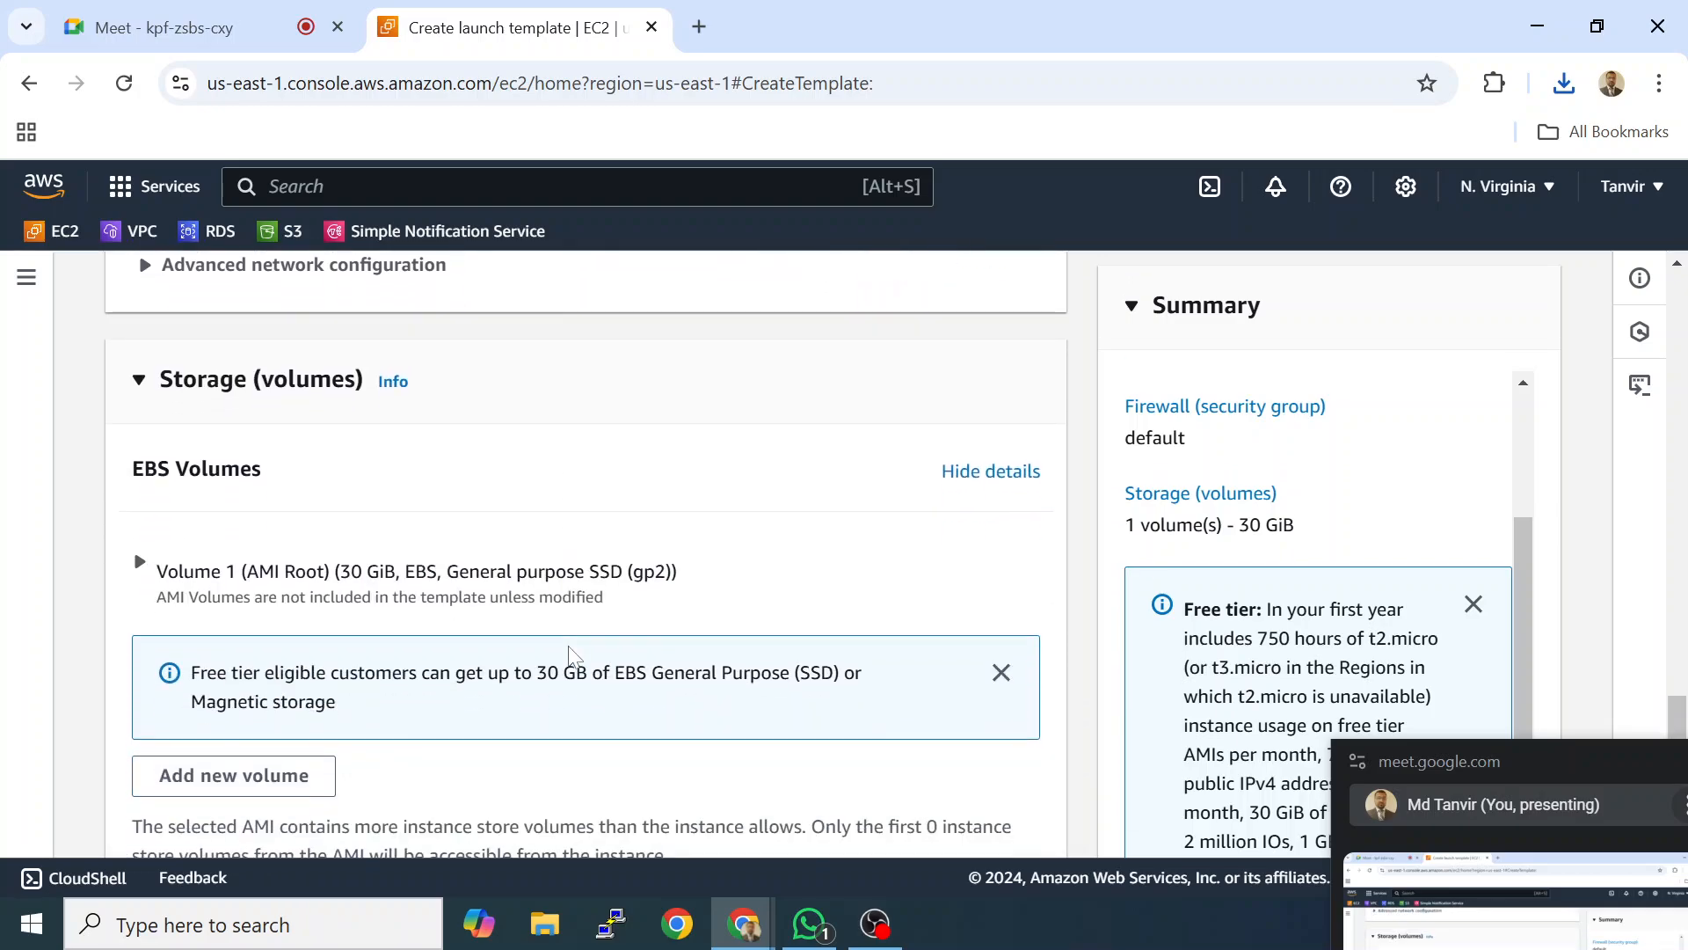
{"action": "scroll", "coordinate": [573, 658], "scroll_direction": "down", "scroll_amount": 3}
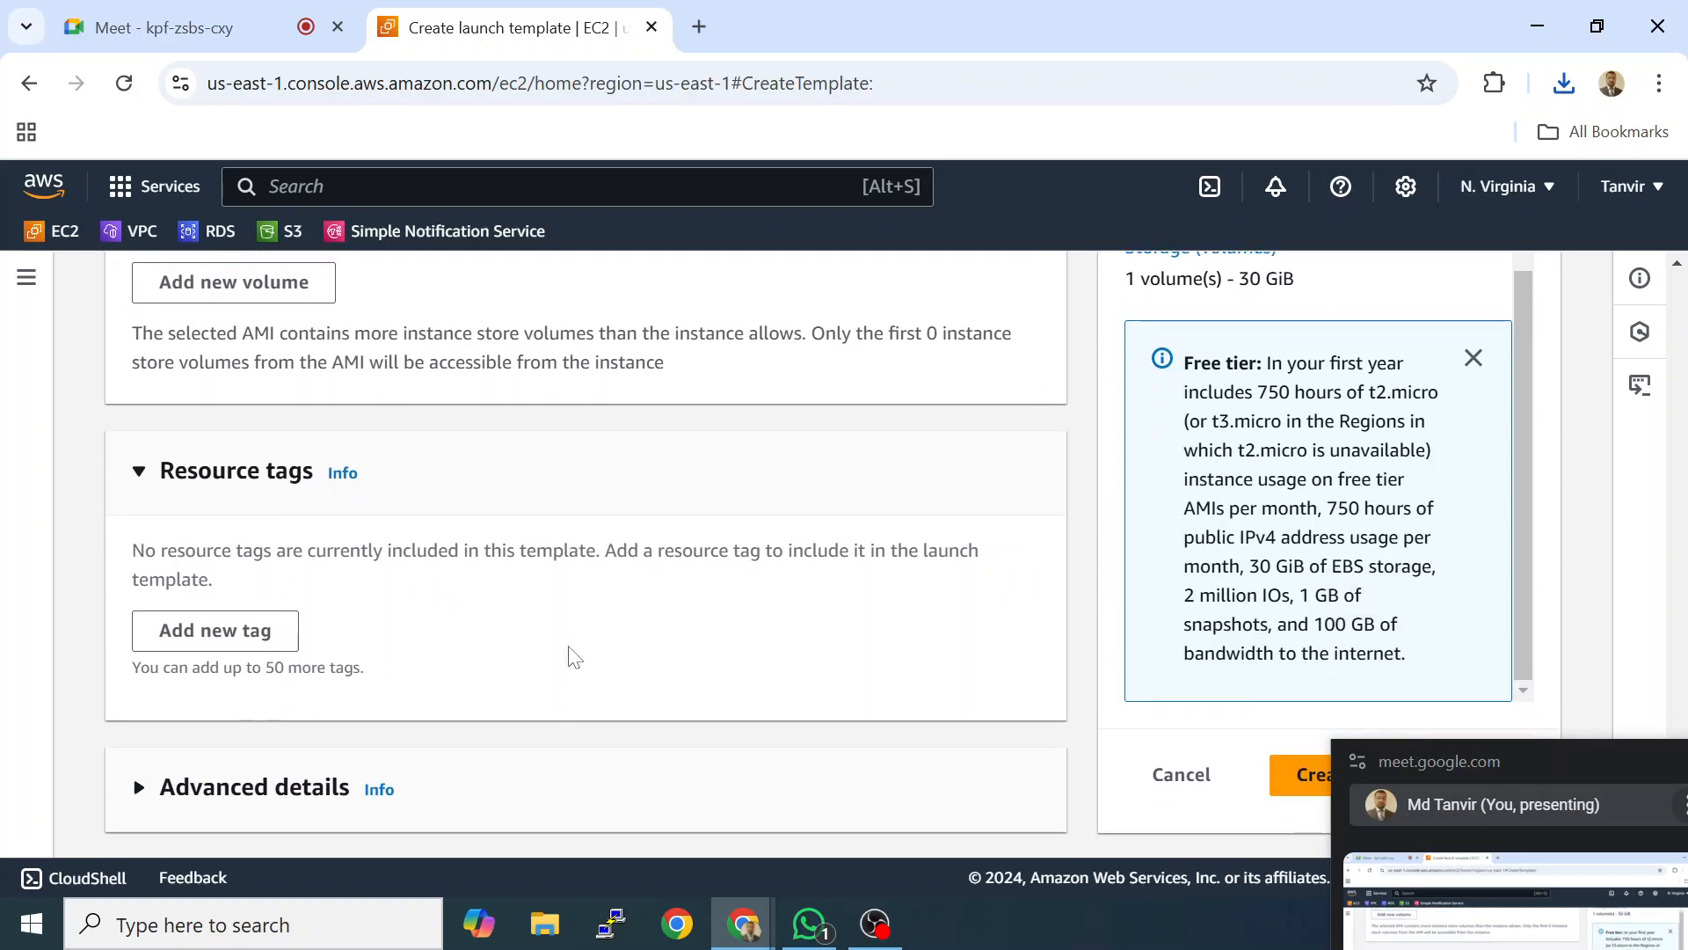
{"action": "left_click", "coordinate": [1309, 780]}
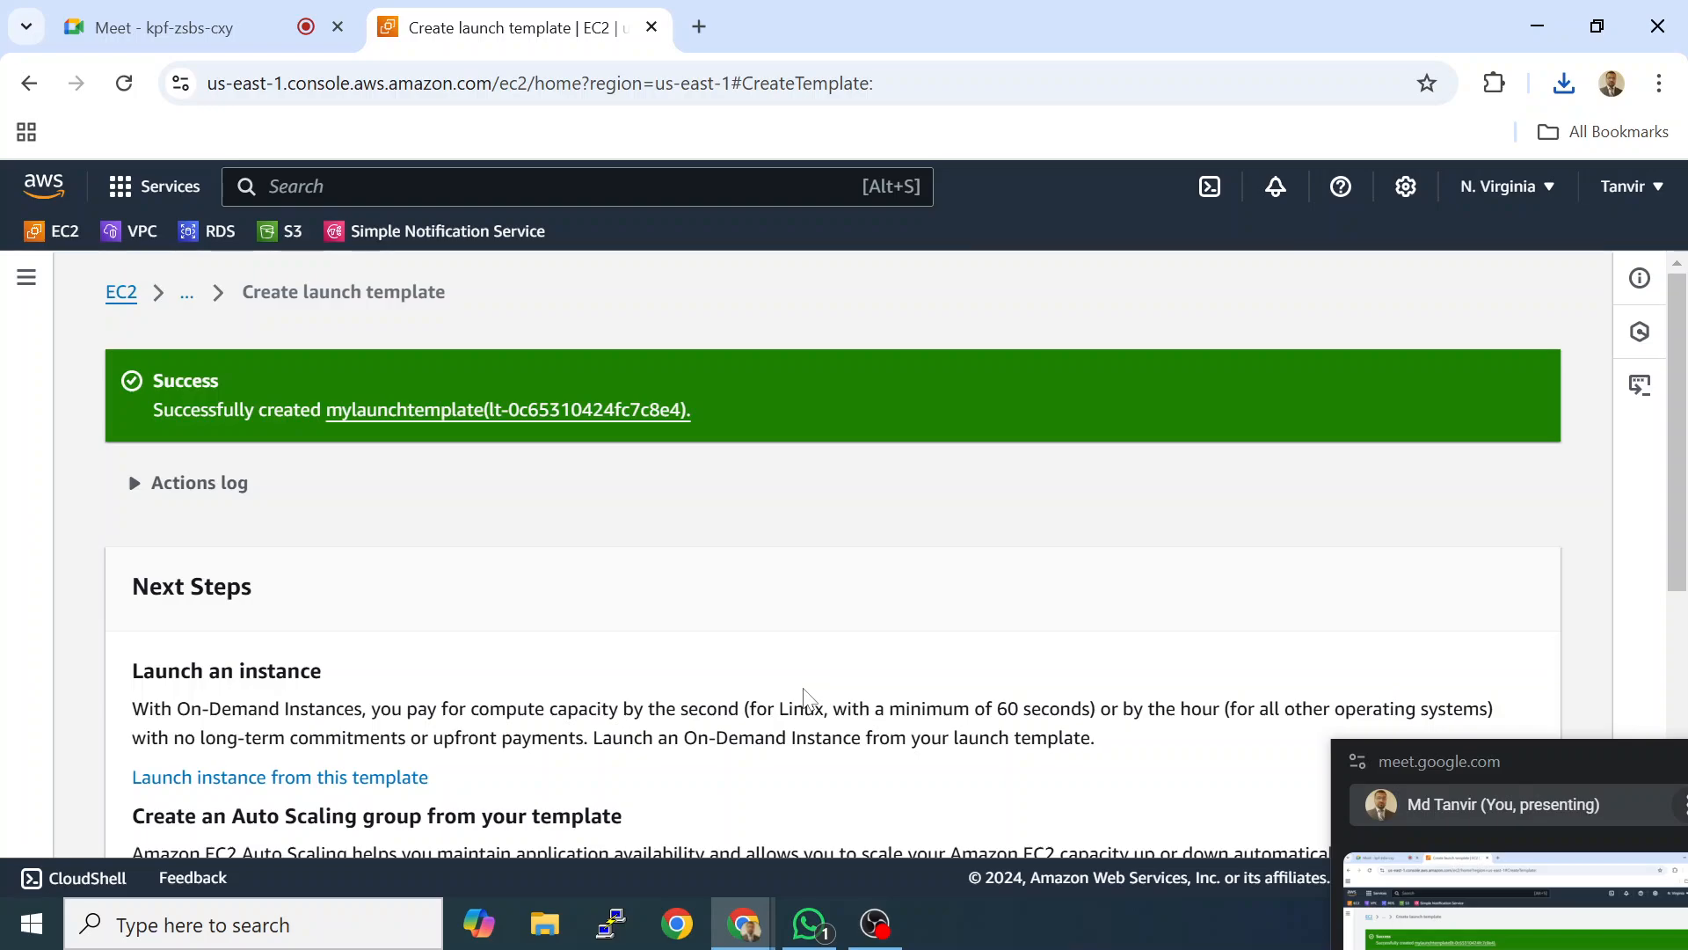
Open the Auto Scaling Groups page of the EC2 console.
{"action": "left_click", "coordinate": [26, 279]}
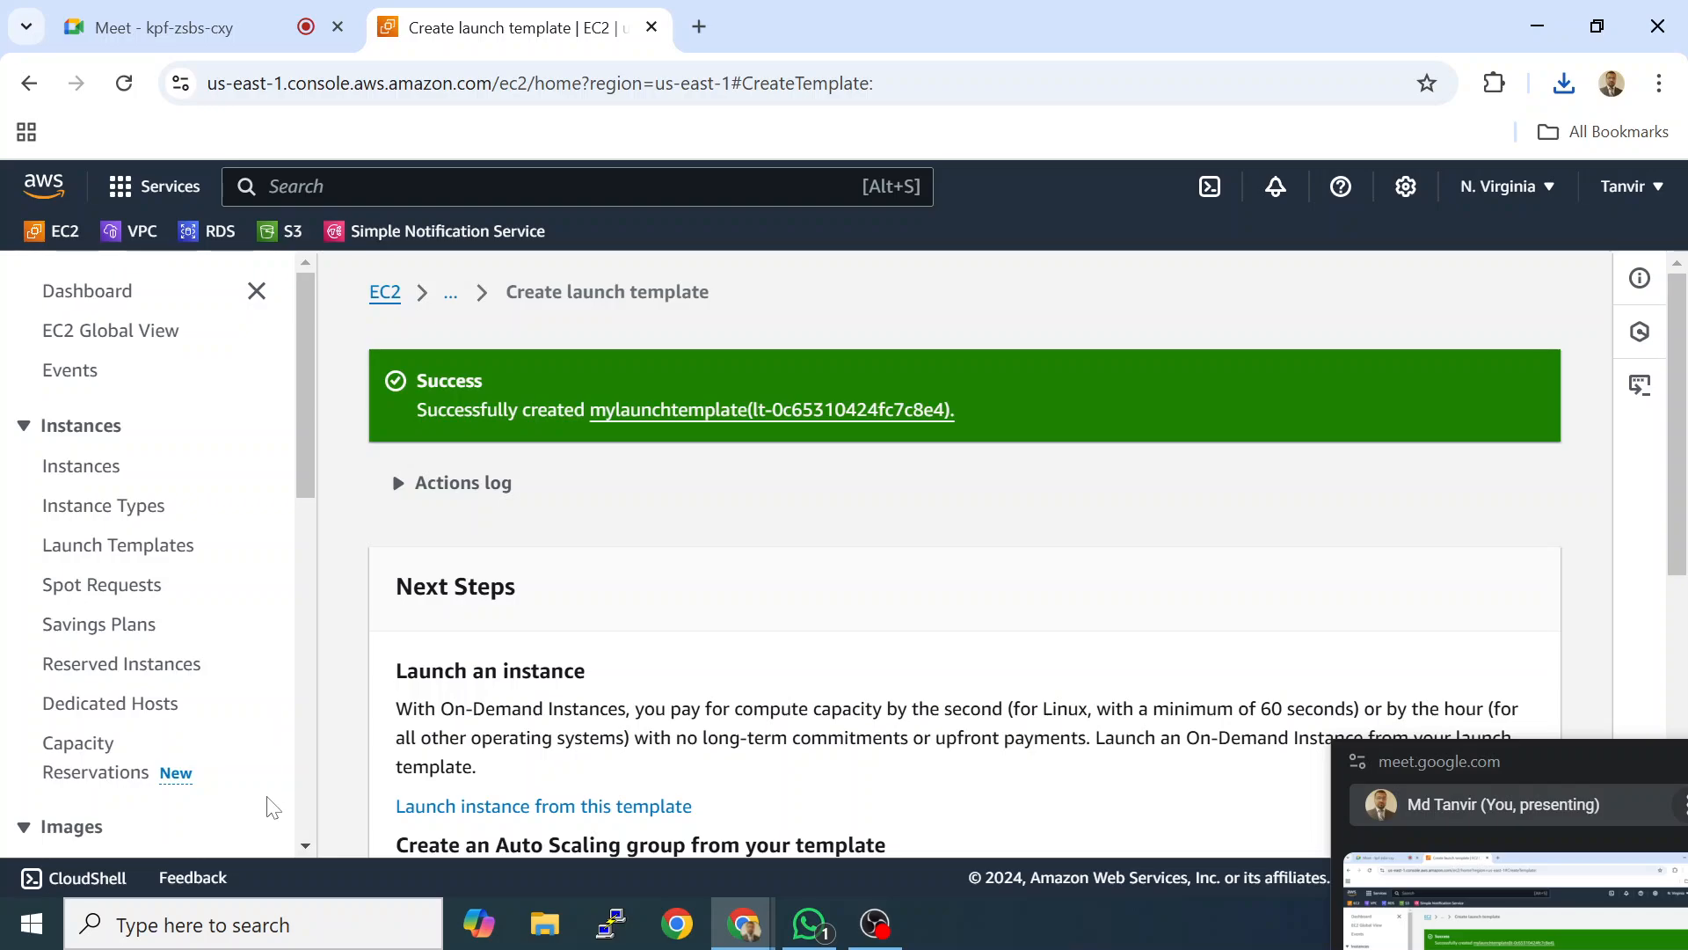
{"action": "scroll", "coordinate": [233, 786], "scroll_direction": "down", "scroll_amount": 10}
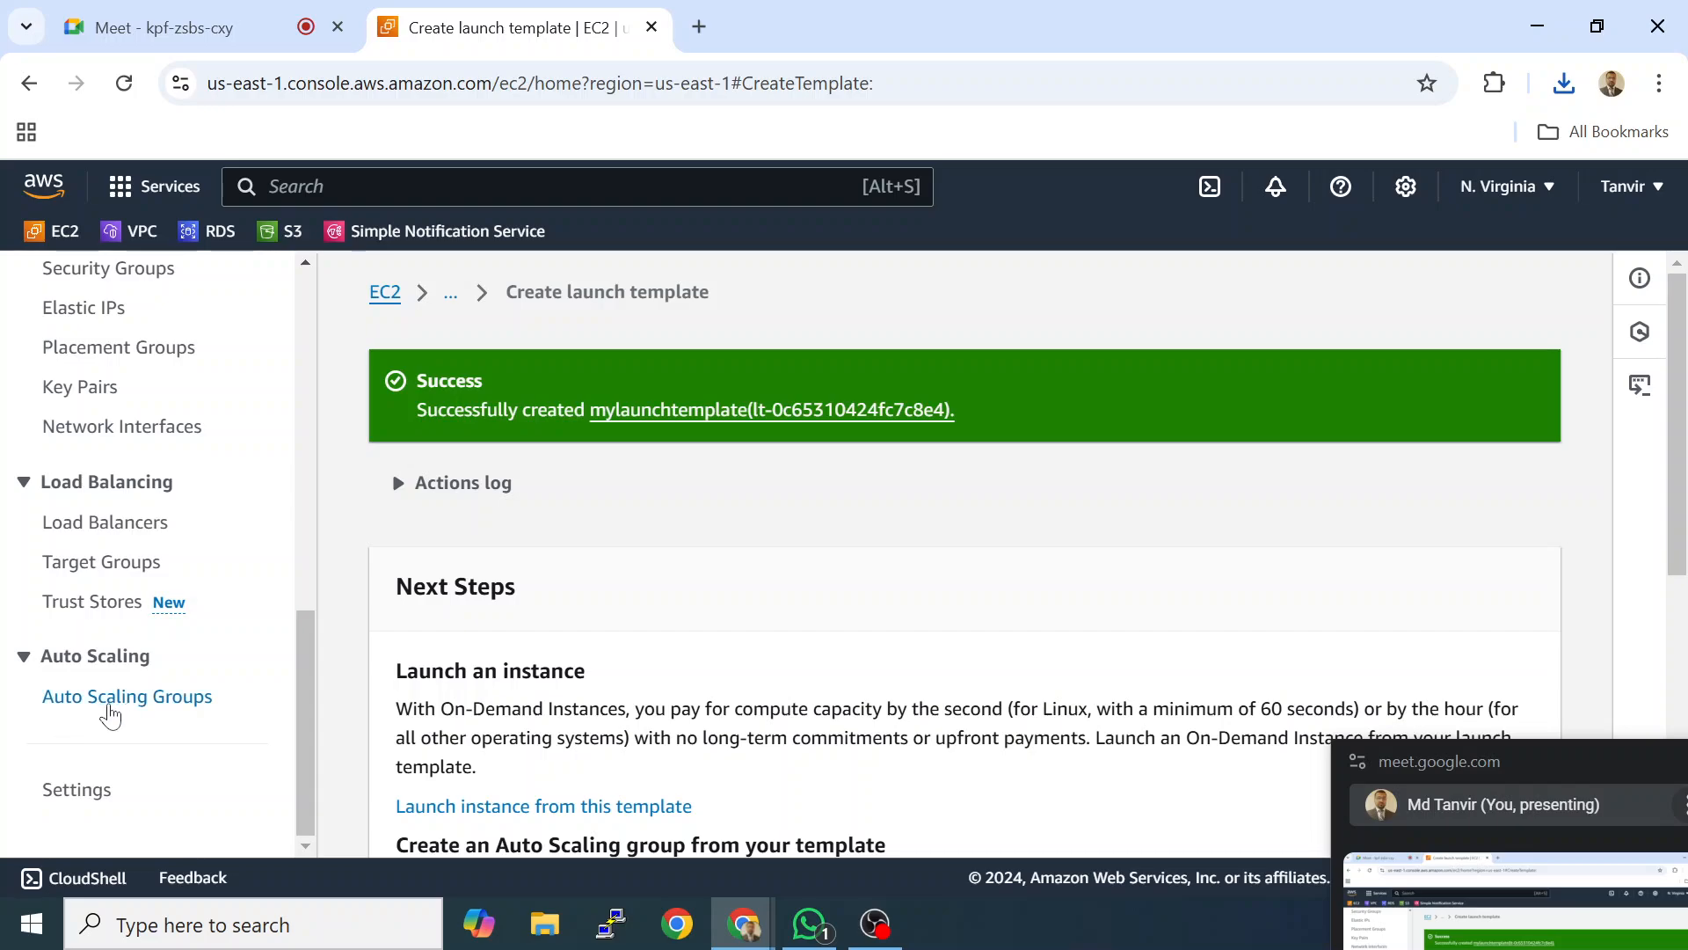
{"action": "left_click", "coordinate": [114, 709]}
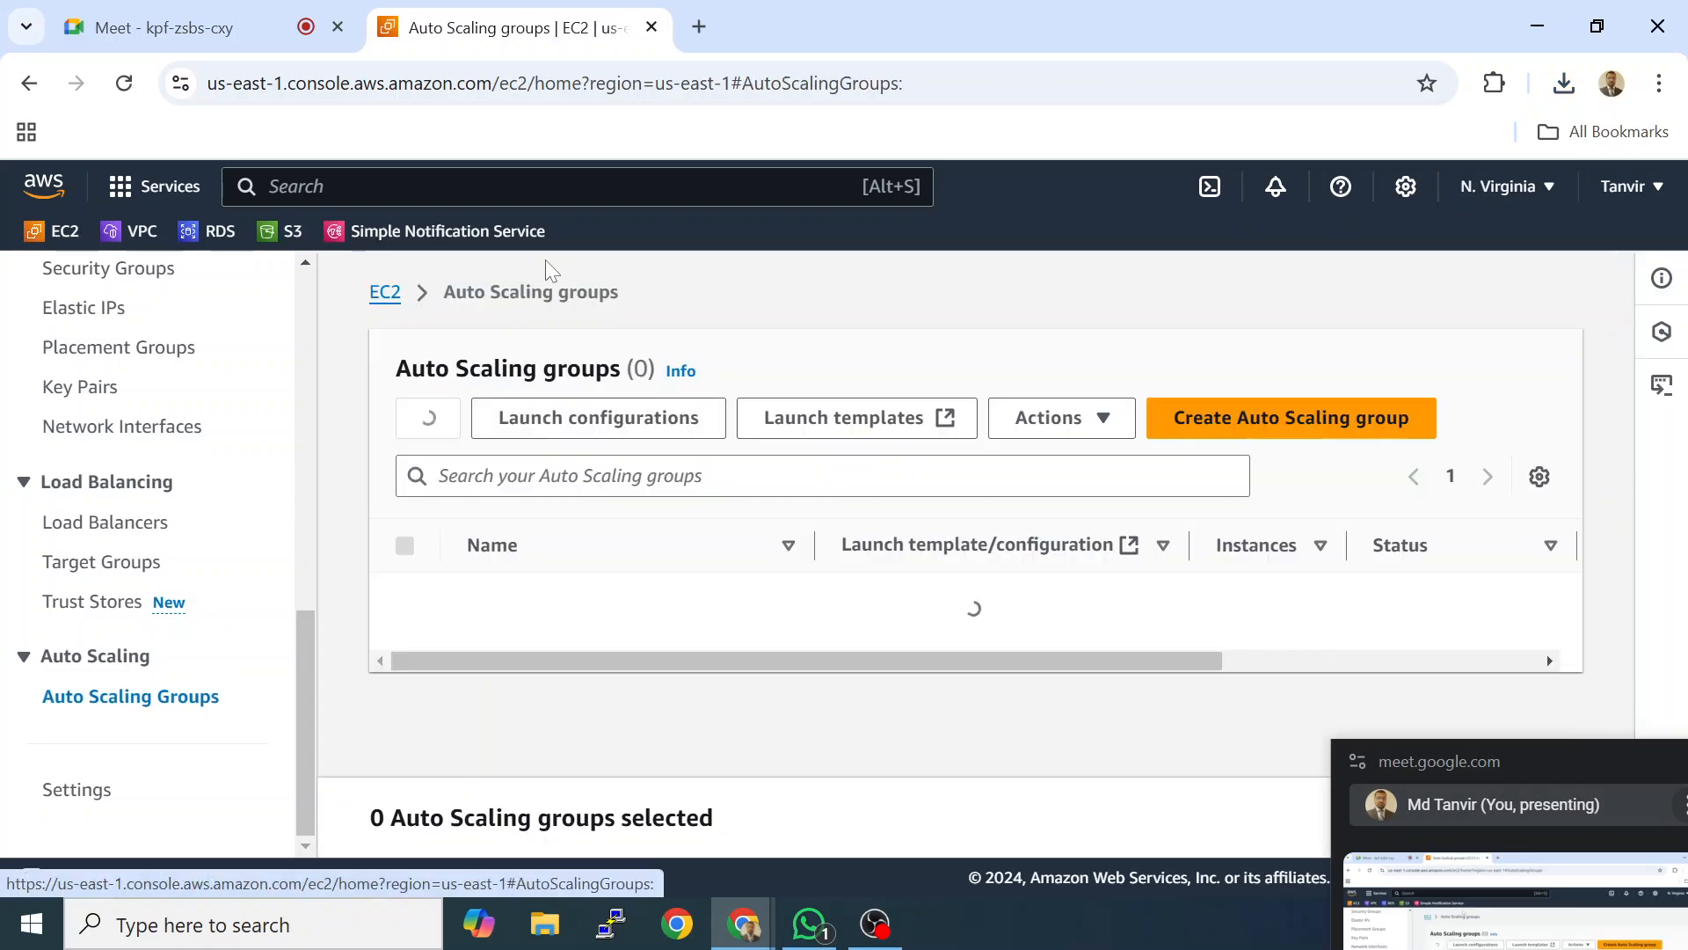
Admit the waiting participant in the Google Meet call and return to the AWS Auto Scaling page with the meeting window out of the way.
{"action": "left_click", "coordinate": [181, 33]}
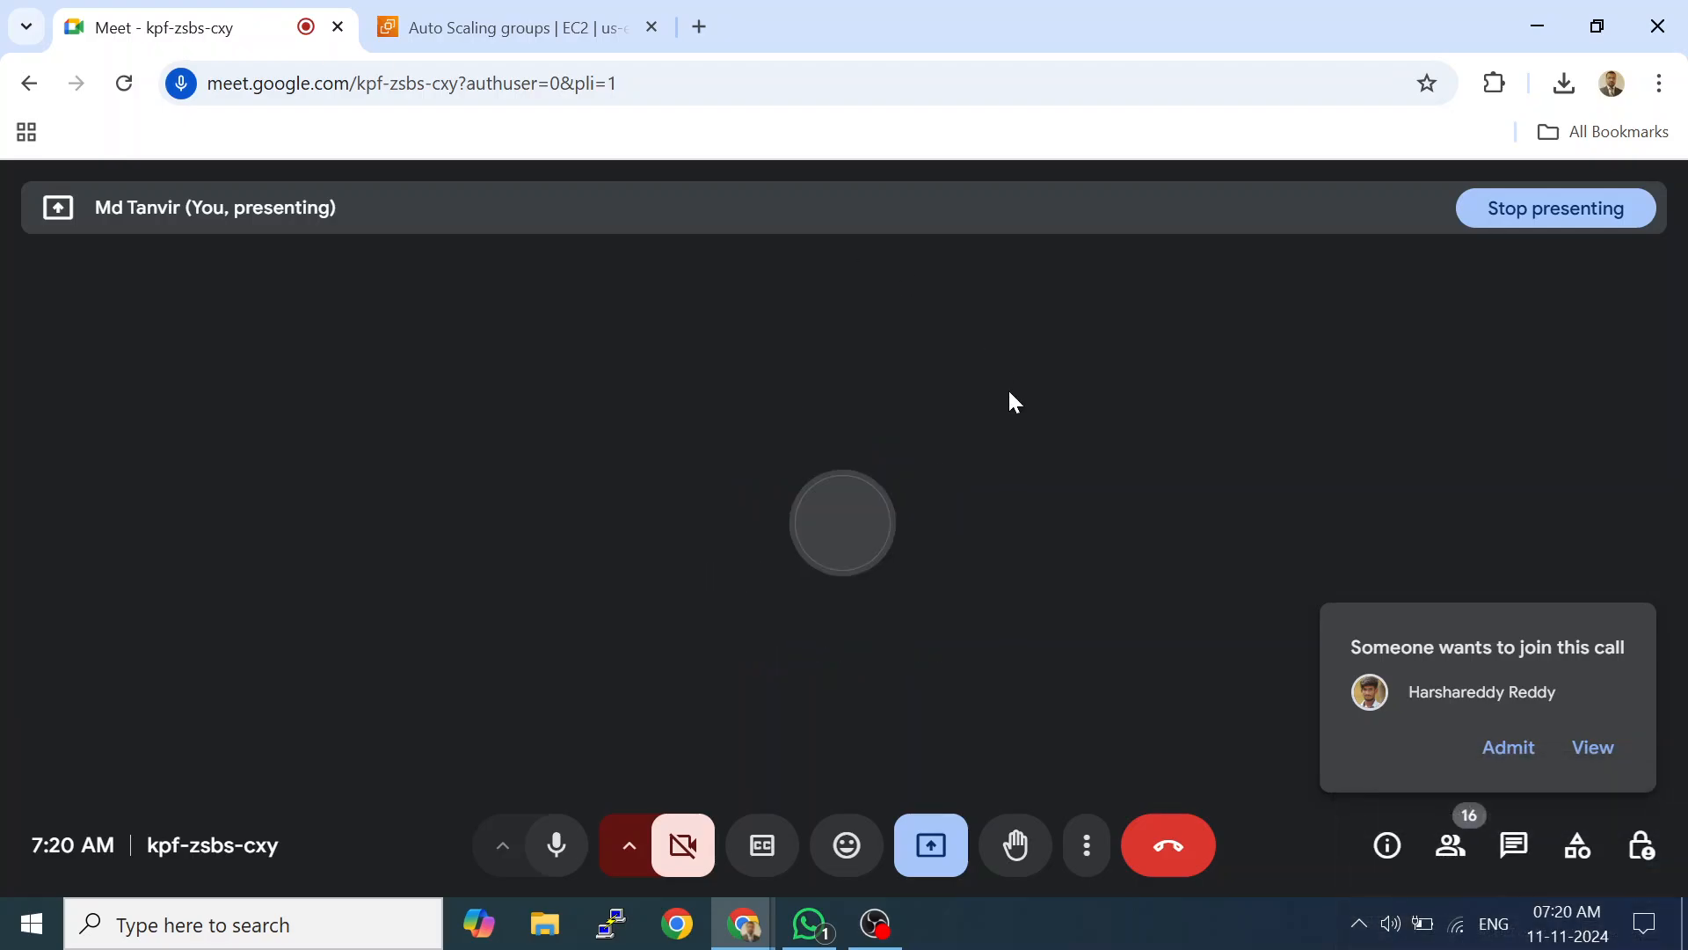
{"action": "left_click", "coordinate": [1497, 750]}
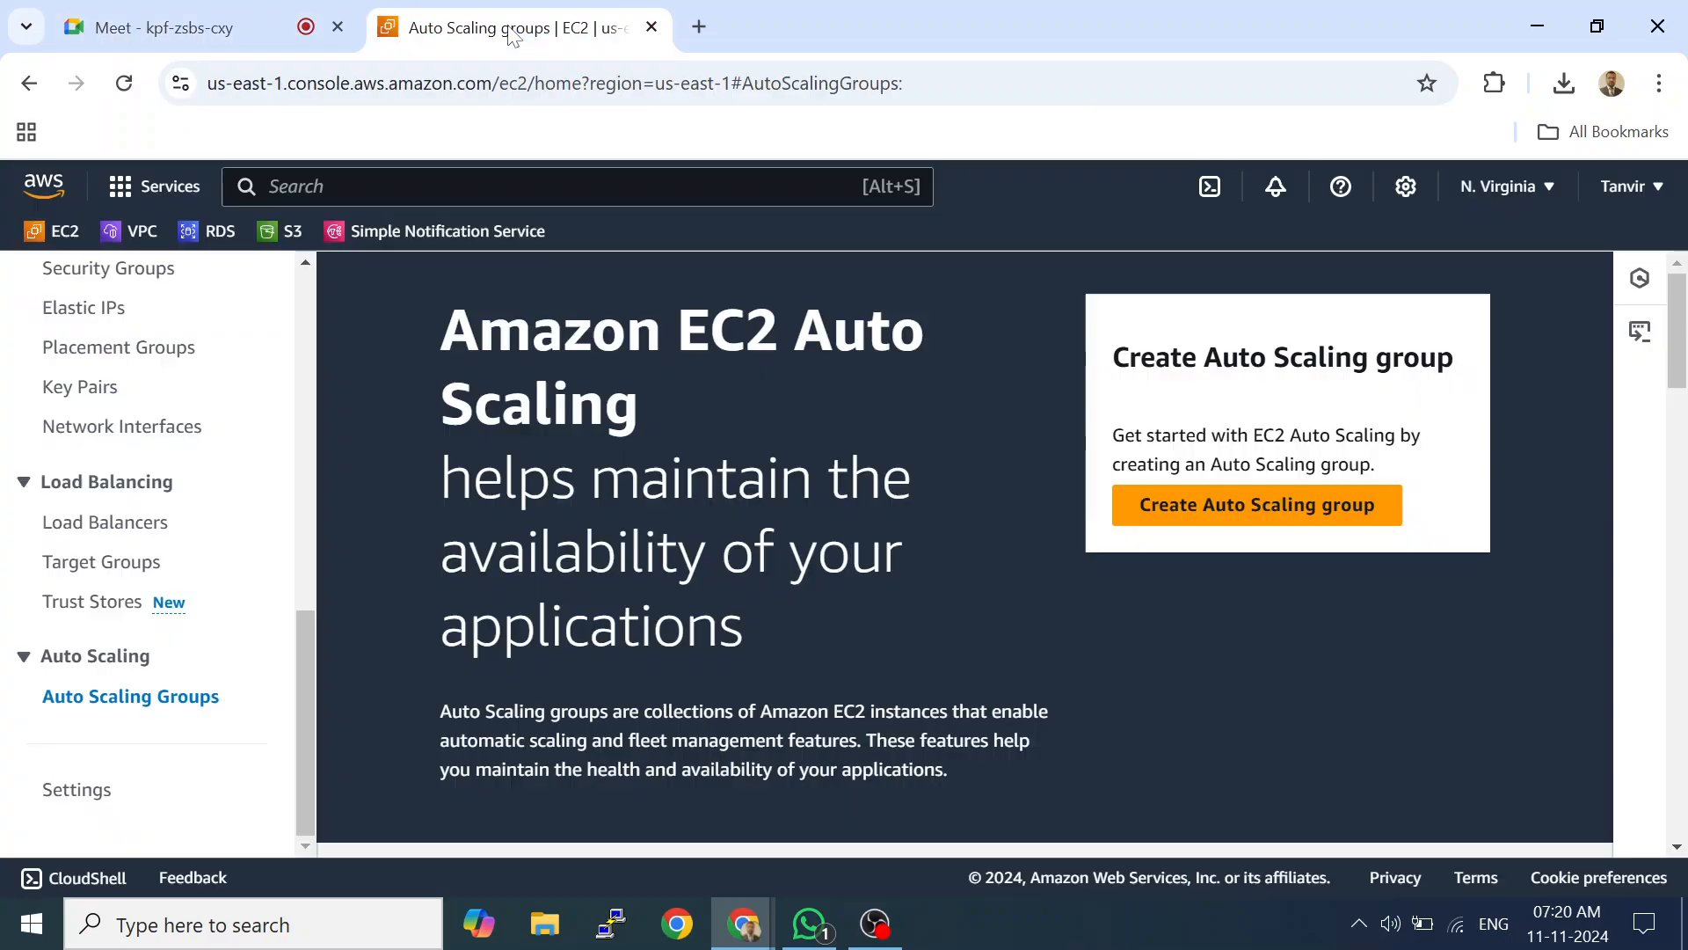
{"action": "left_click", "coordinate": [508, 25]}
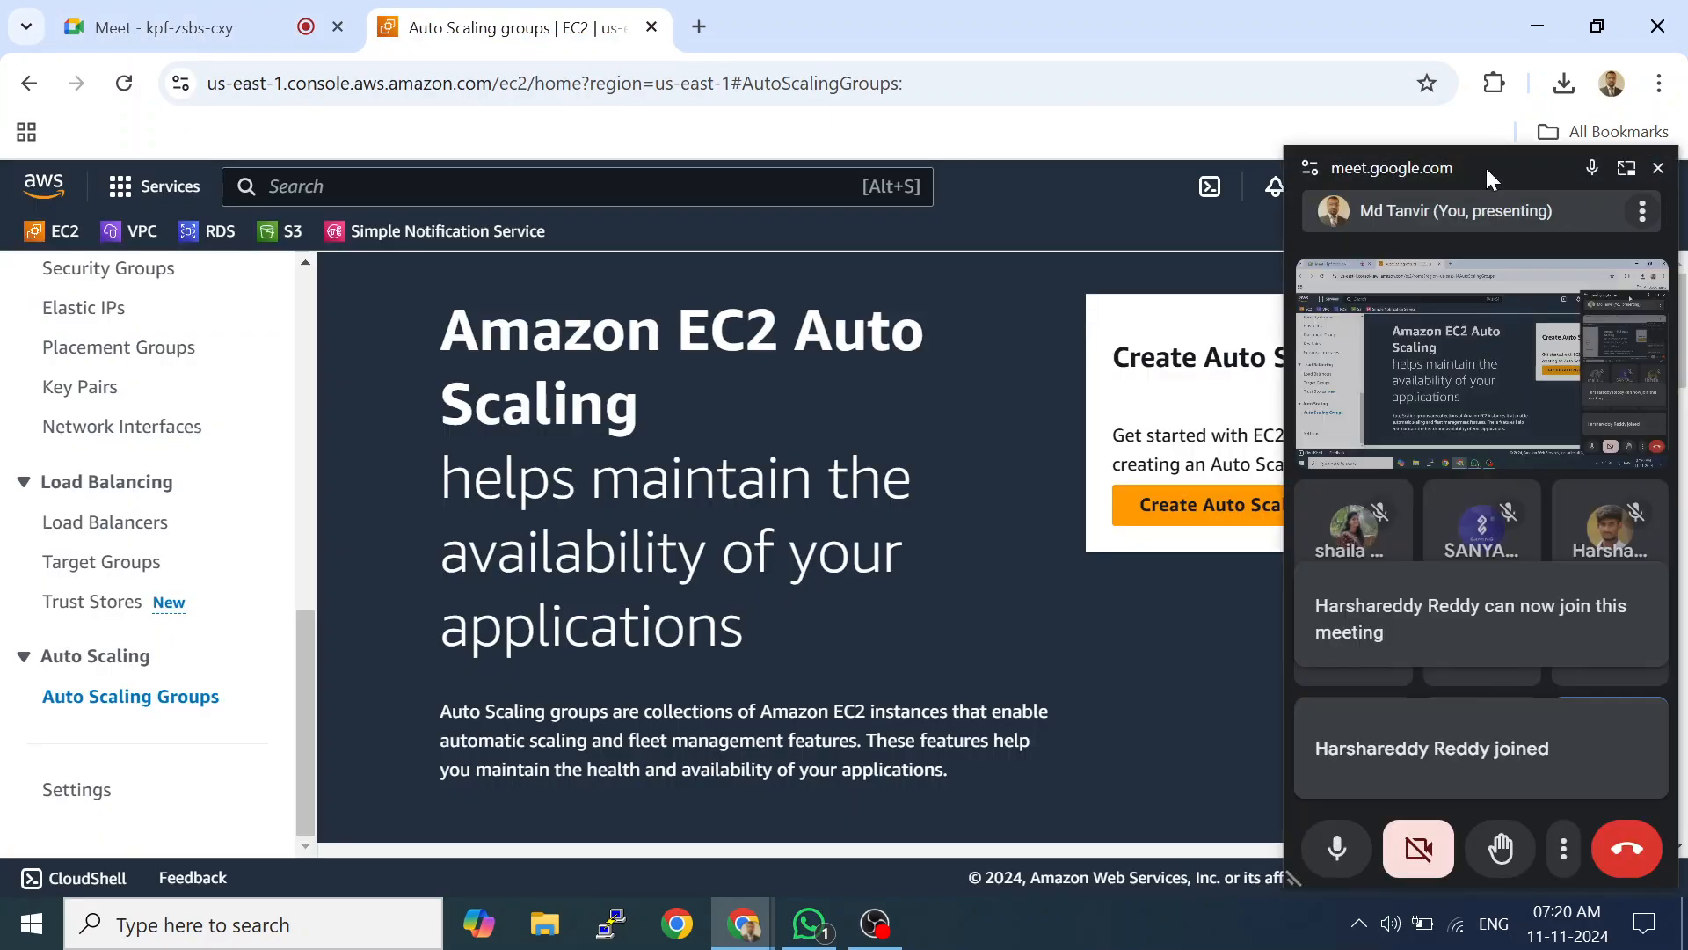
{"action": "left_click_drag", "start_coordinate": [1472, 167], "coordinate": [1563, 644]}
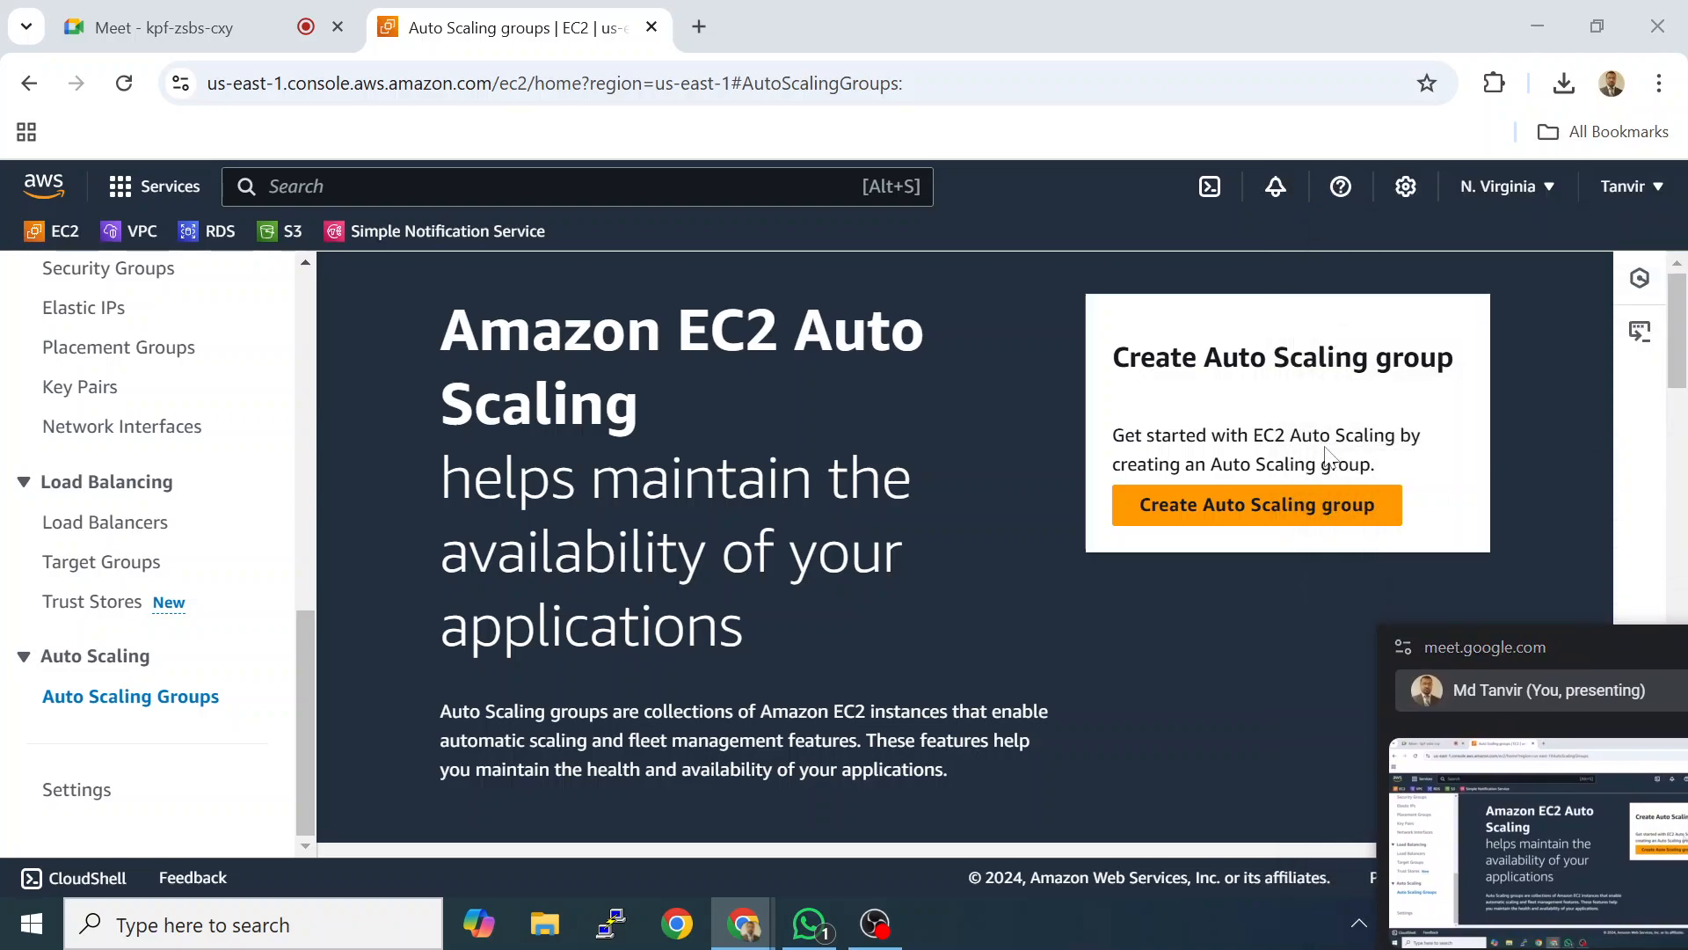
Start creating an Auto Scaling group and name it with the account owner's first name followed by "-ASG".
{"action": "left_click", "coordinate": [1293, 505]}
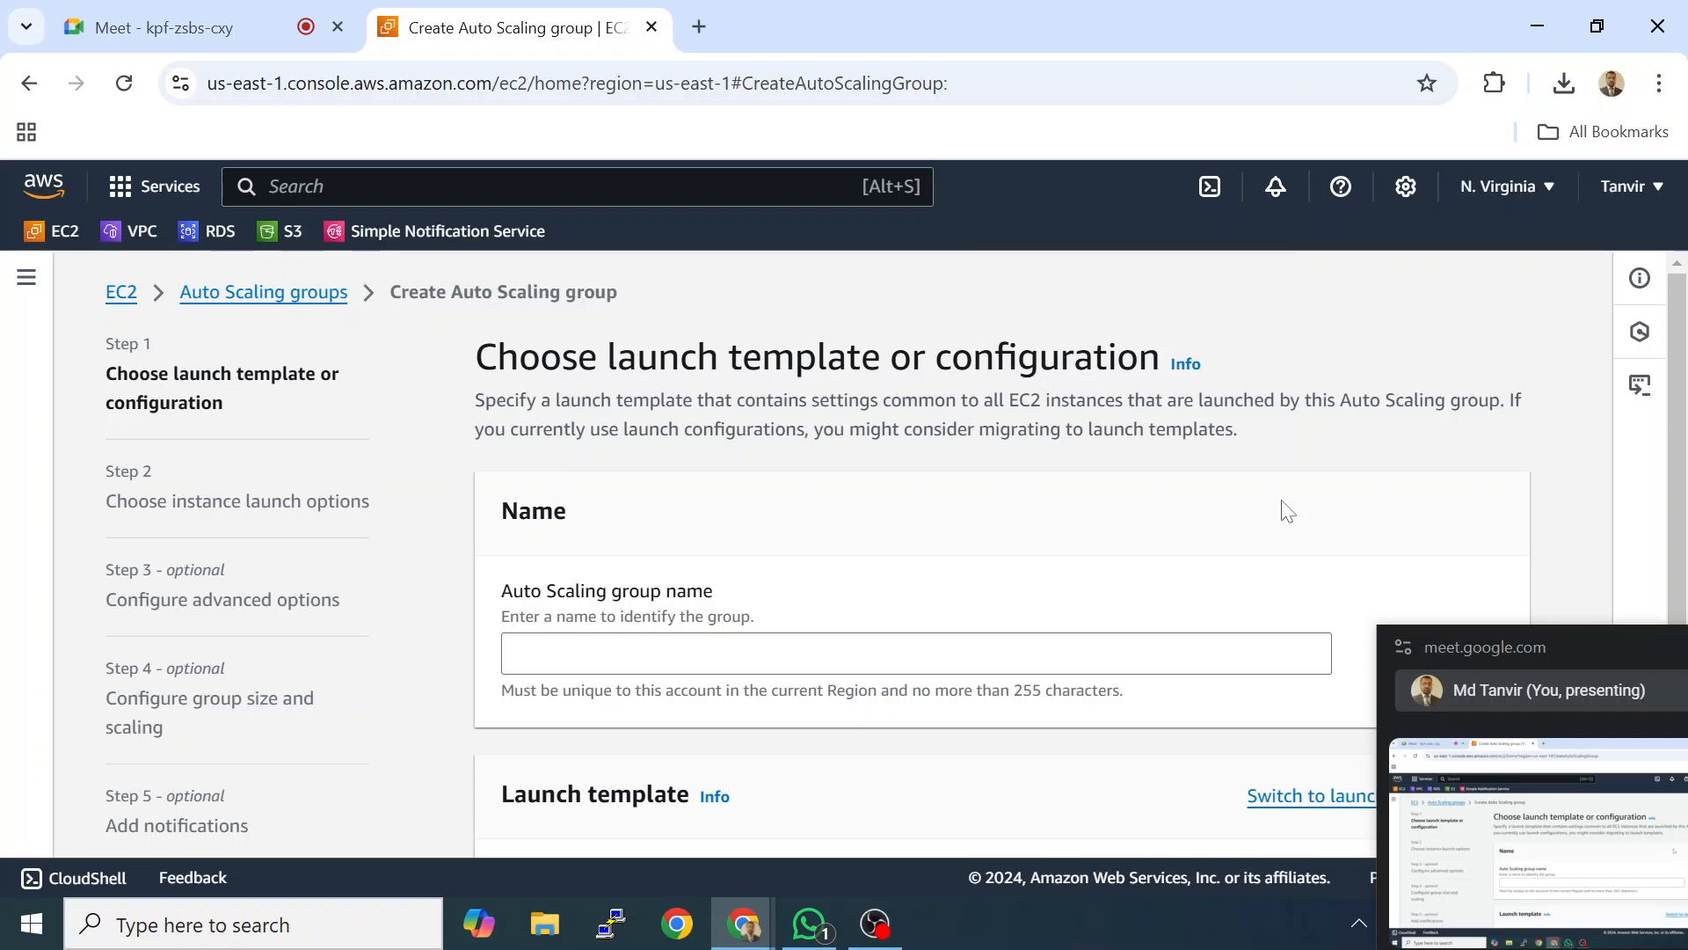
{"action": "left_click", "coordinate": [961, 653]}
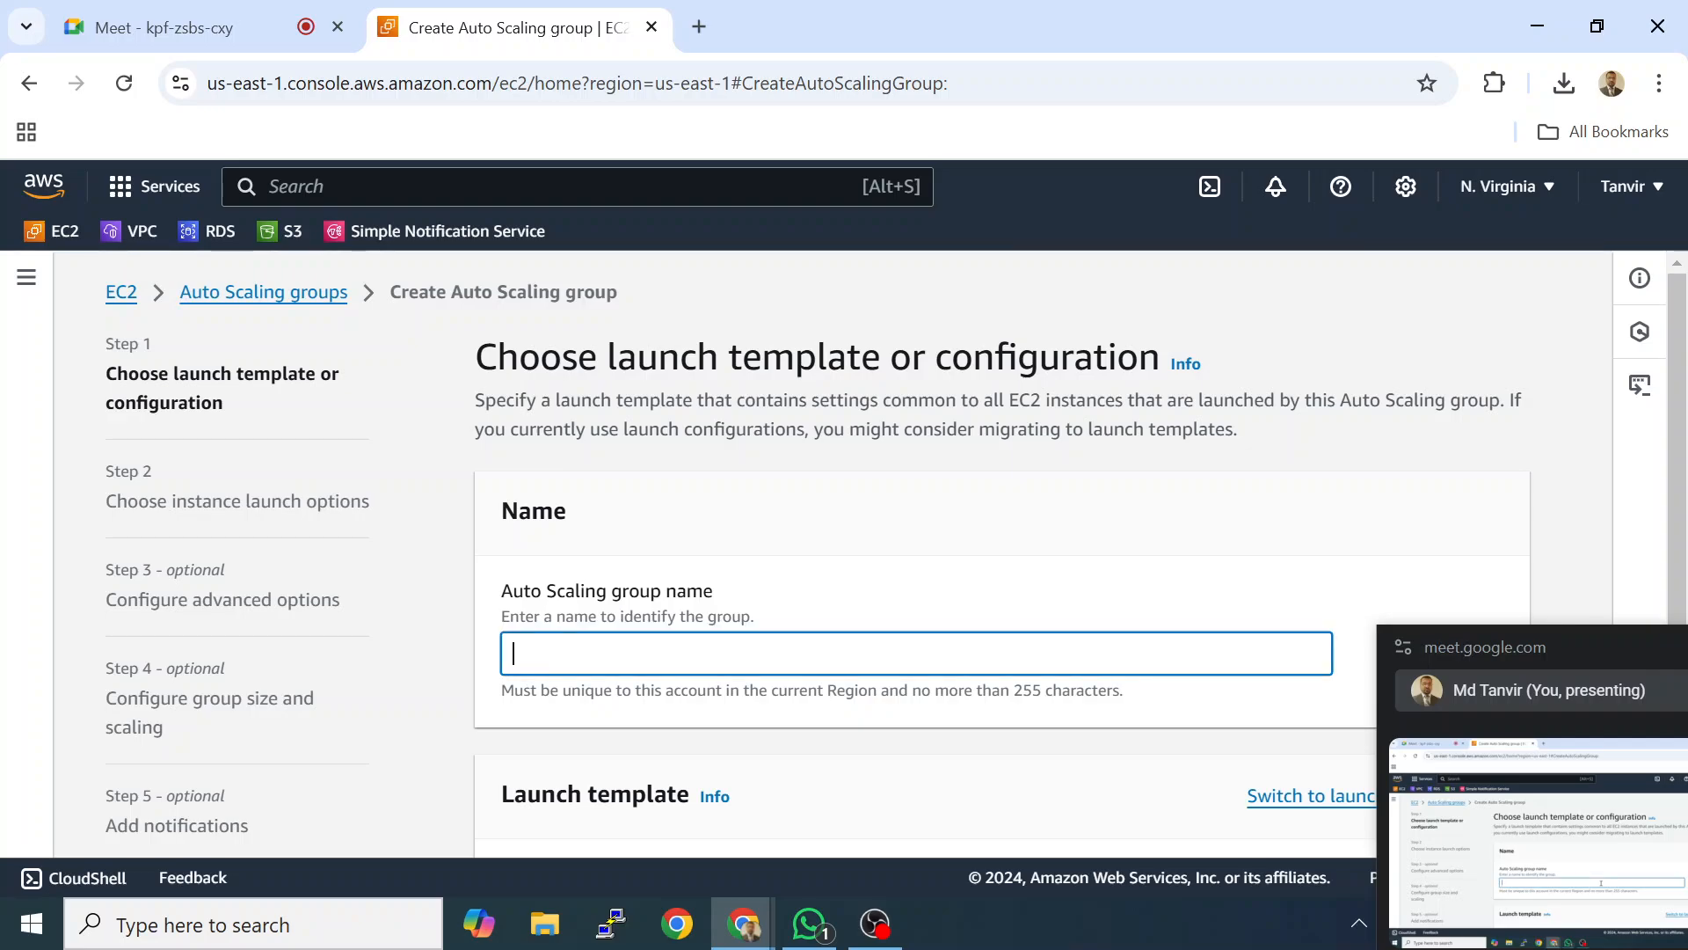
{"action": "type", "text": "M"}
{"action": "key", "text": "BackSpace"}
{"action": "type", "text": "Tanvir-ASG"}
Choose mylaunchtemplate with version Default (1) for the Auto Scaling group and proceed to the instance launch options.
{"action": "scroll", "coordinate": [961, 666], "scroll_direction": "down", "scroll_amount": 3}
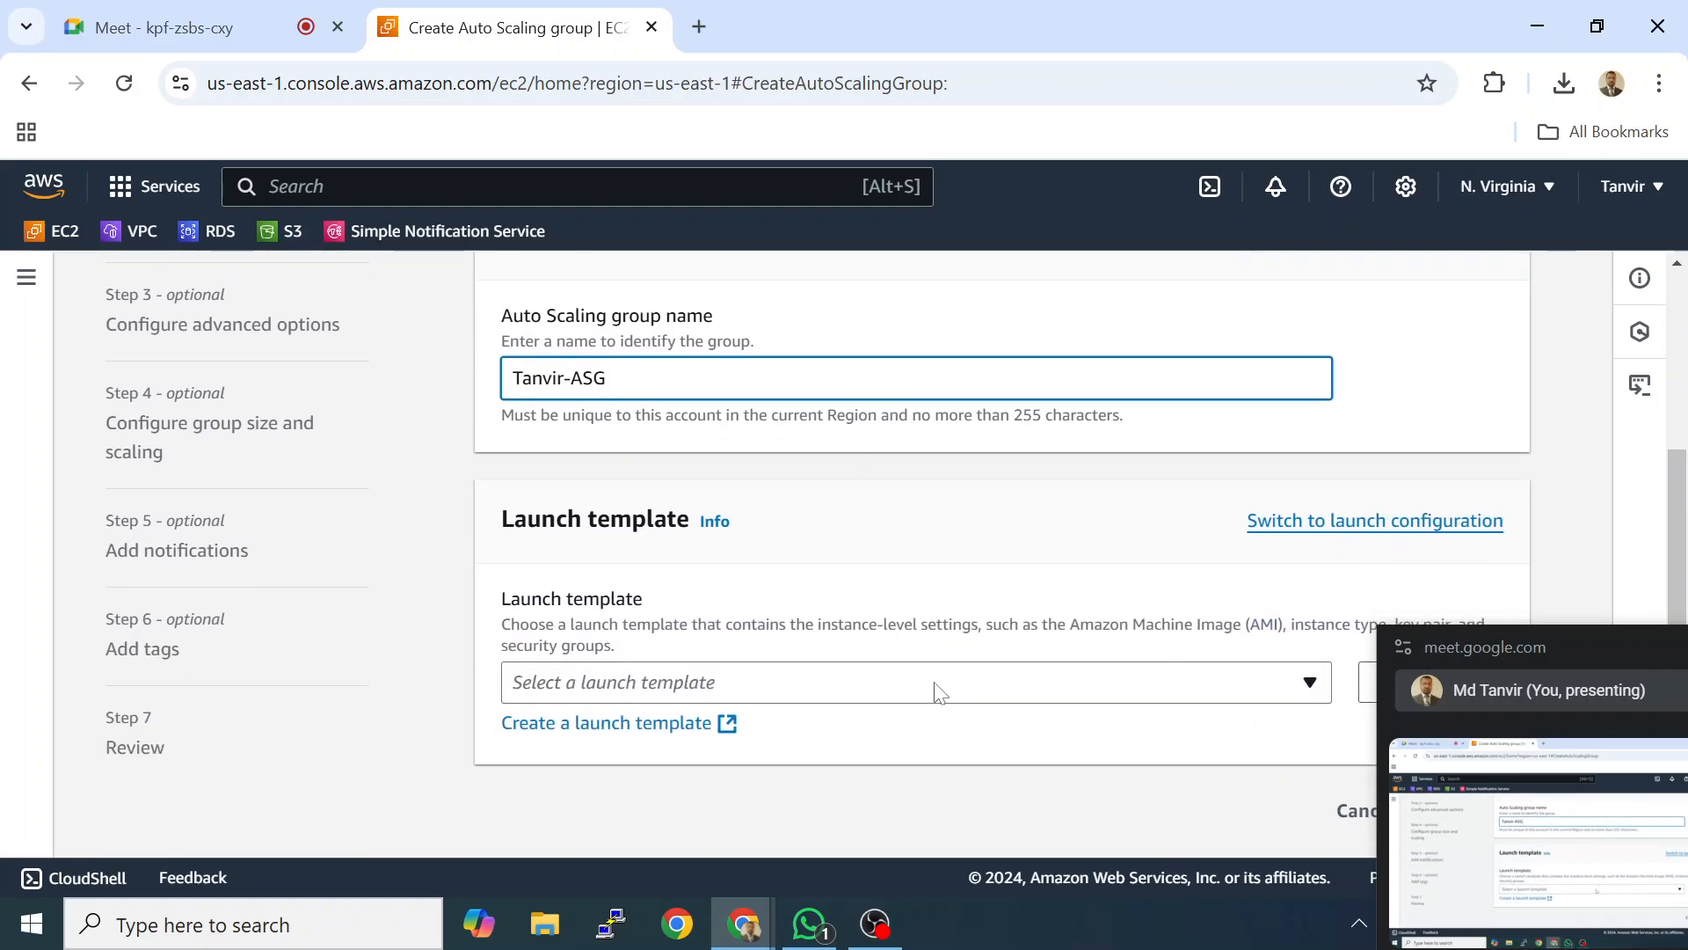
{"action": "left_click", "coordinate": [937, 688]}
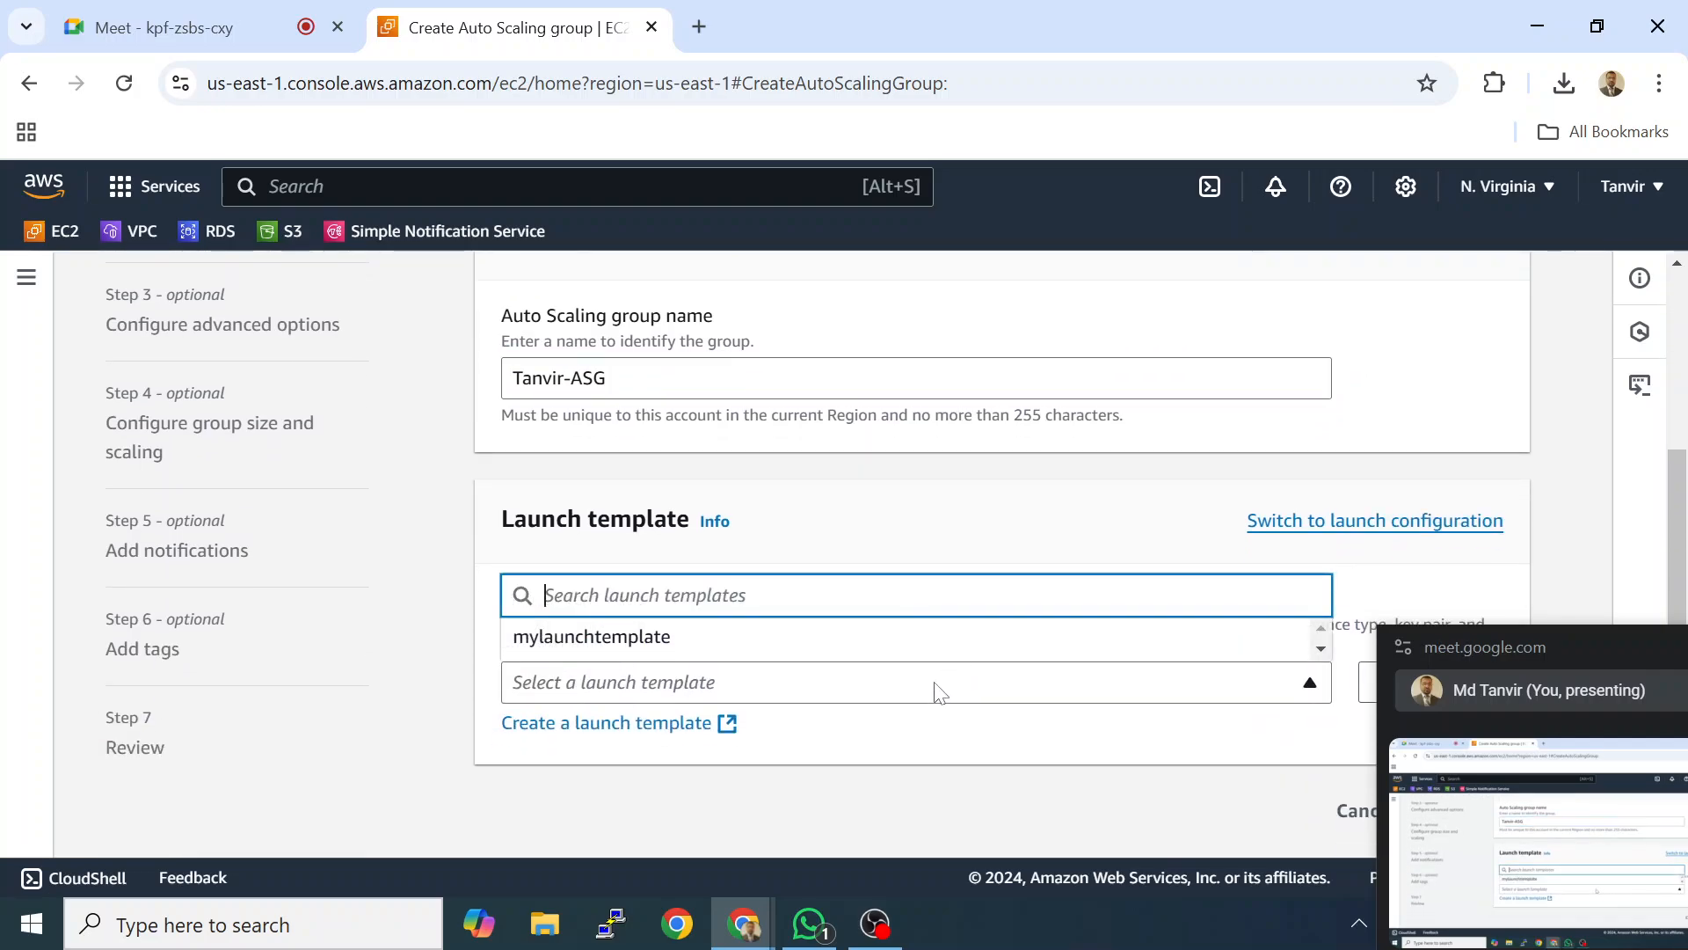
{"action": "left_click", "coordinate": [879, 652]}
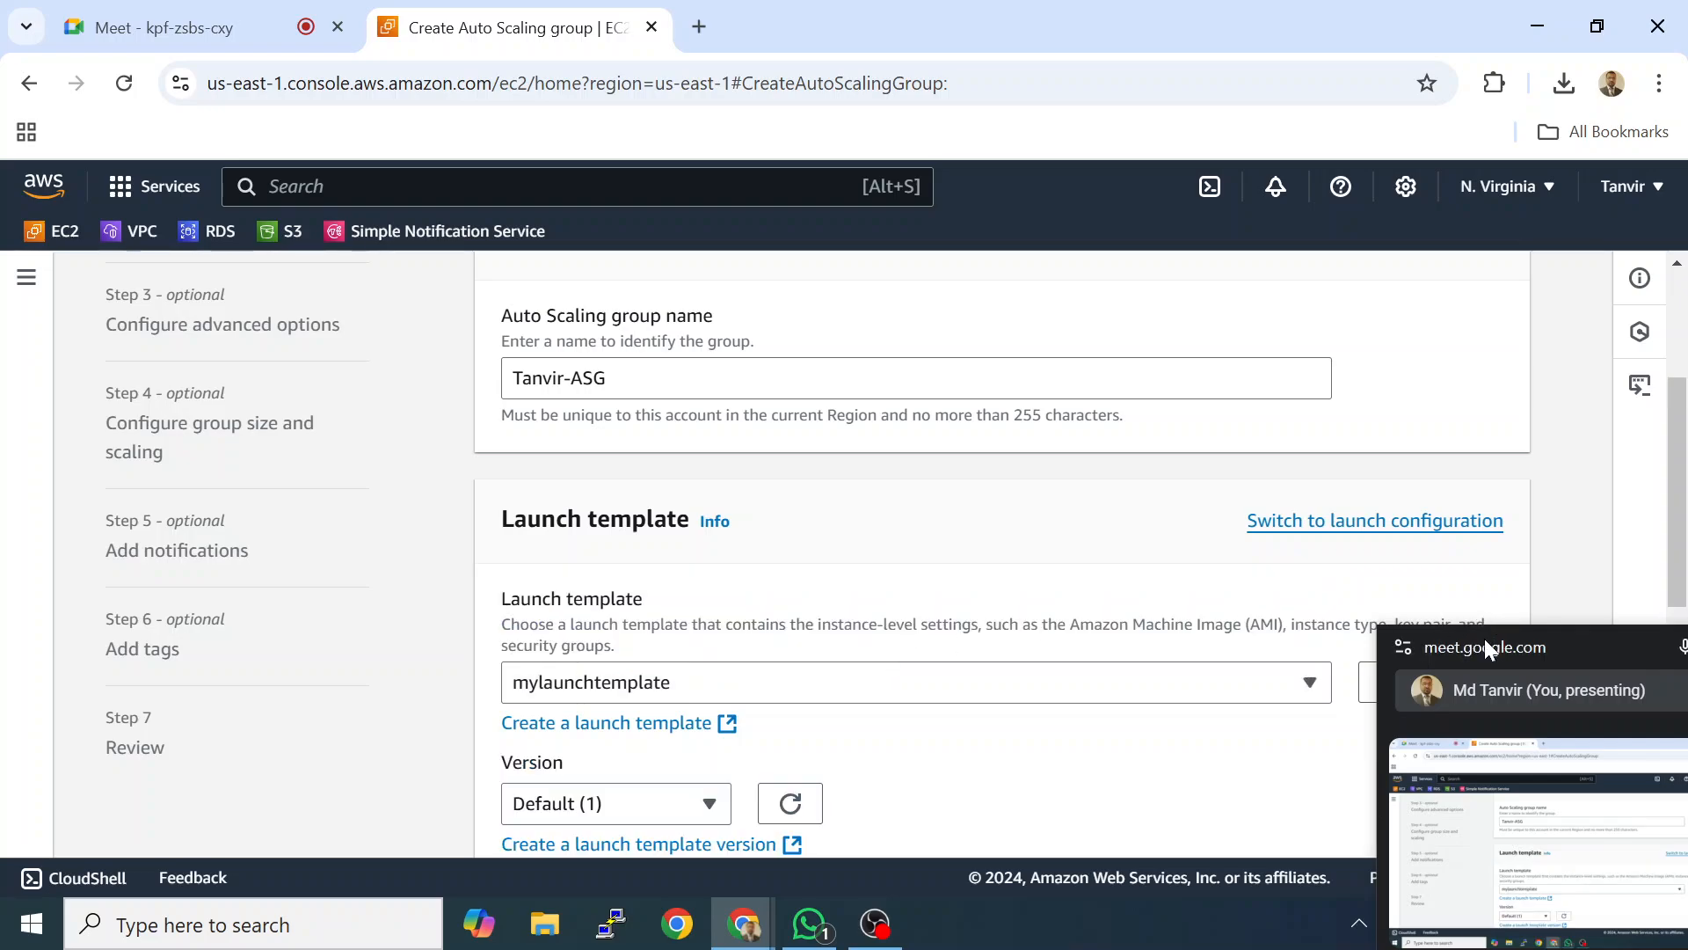
{"action": "left_click_drag", "start_coordinate": [1484, 639], "coordinate": [1403, 879]}
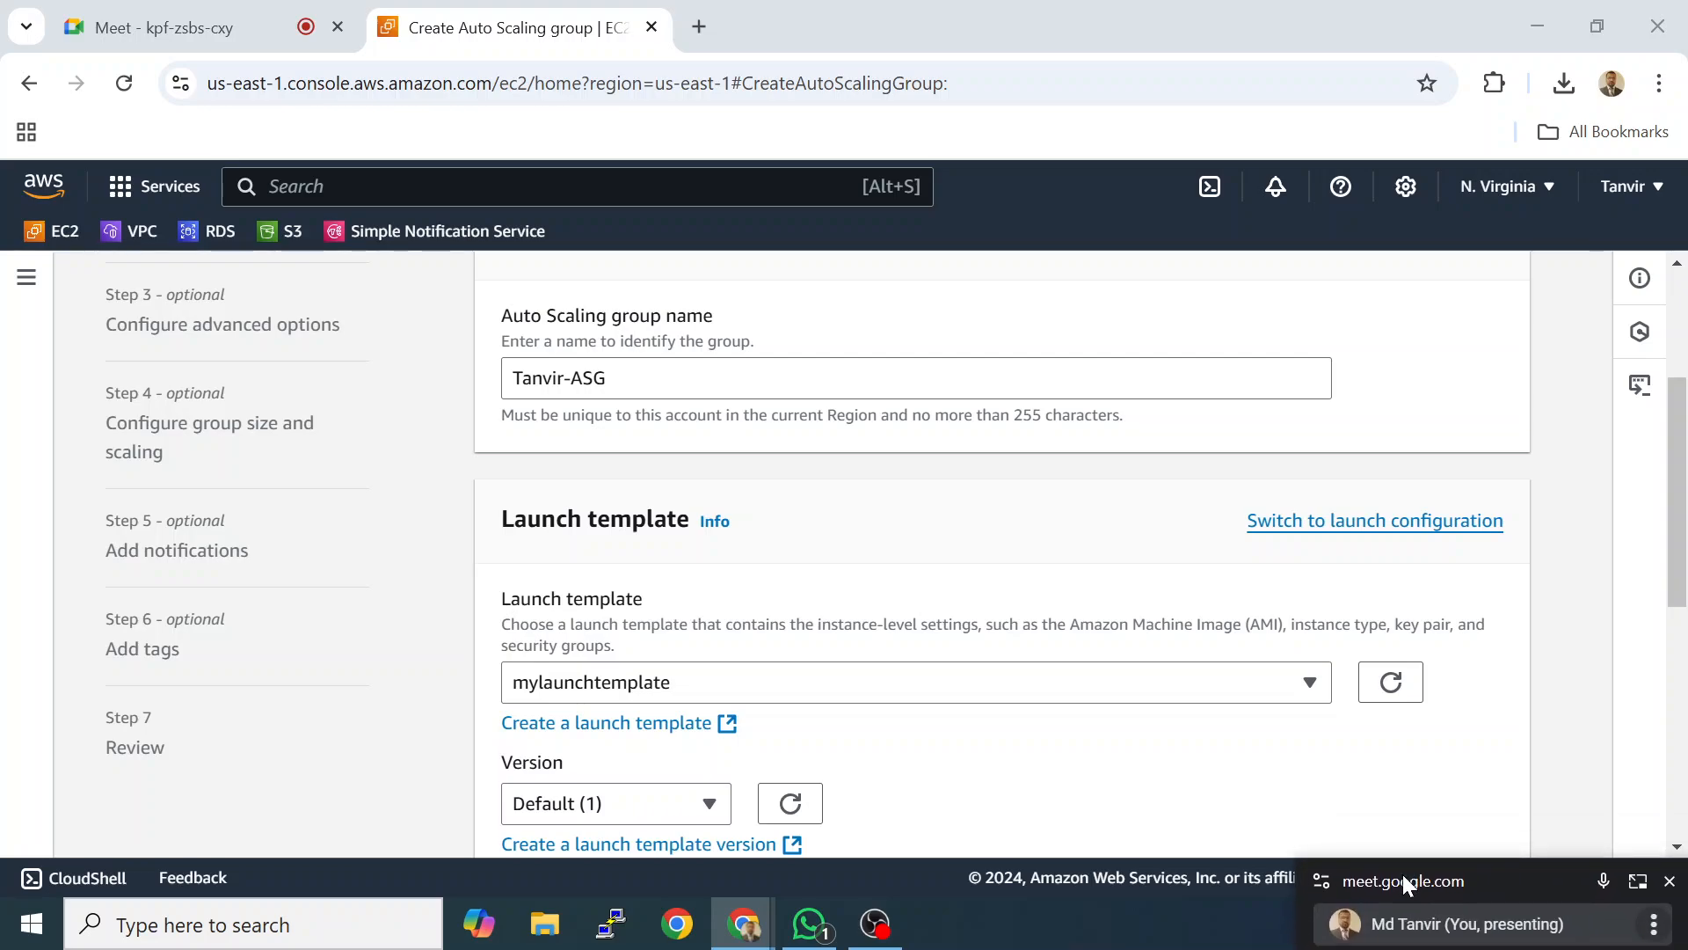
{"action": "scroll", "coordinate": [1134, 743], "scroll_direction": "down", "scroll_amount": 2}
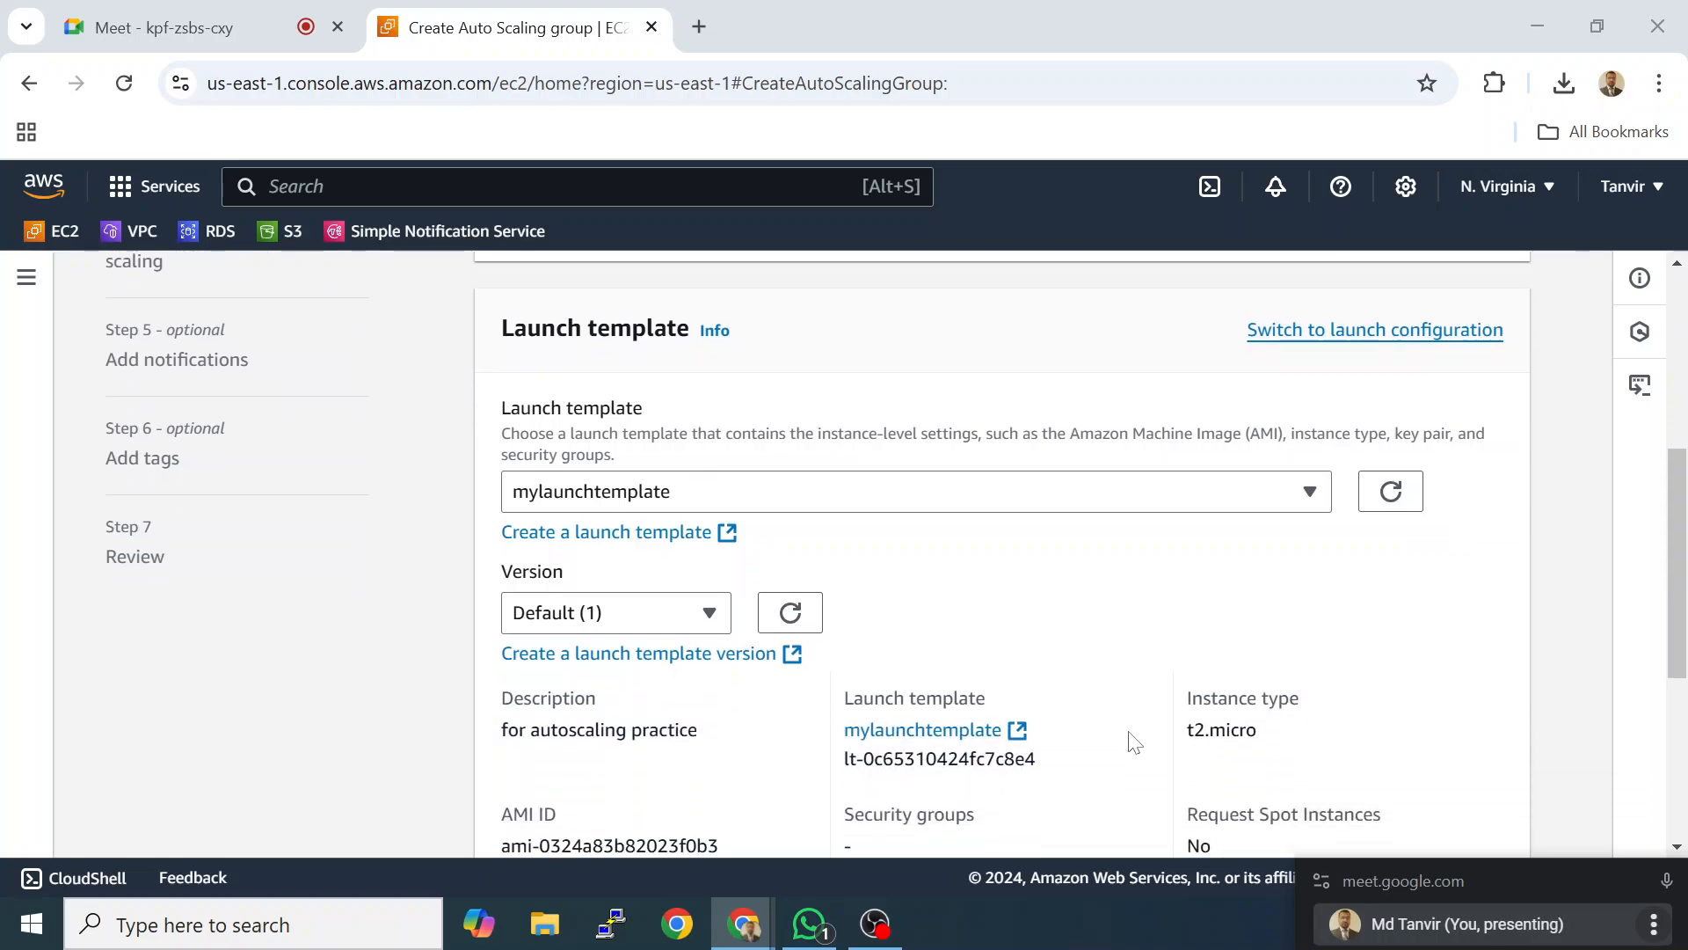
{"action": "scroll", "coordinate": [1134, 743], "scroll_direction": "down", "scroll_amount": 4}
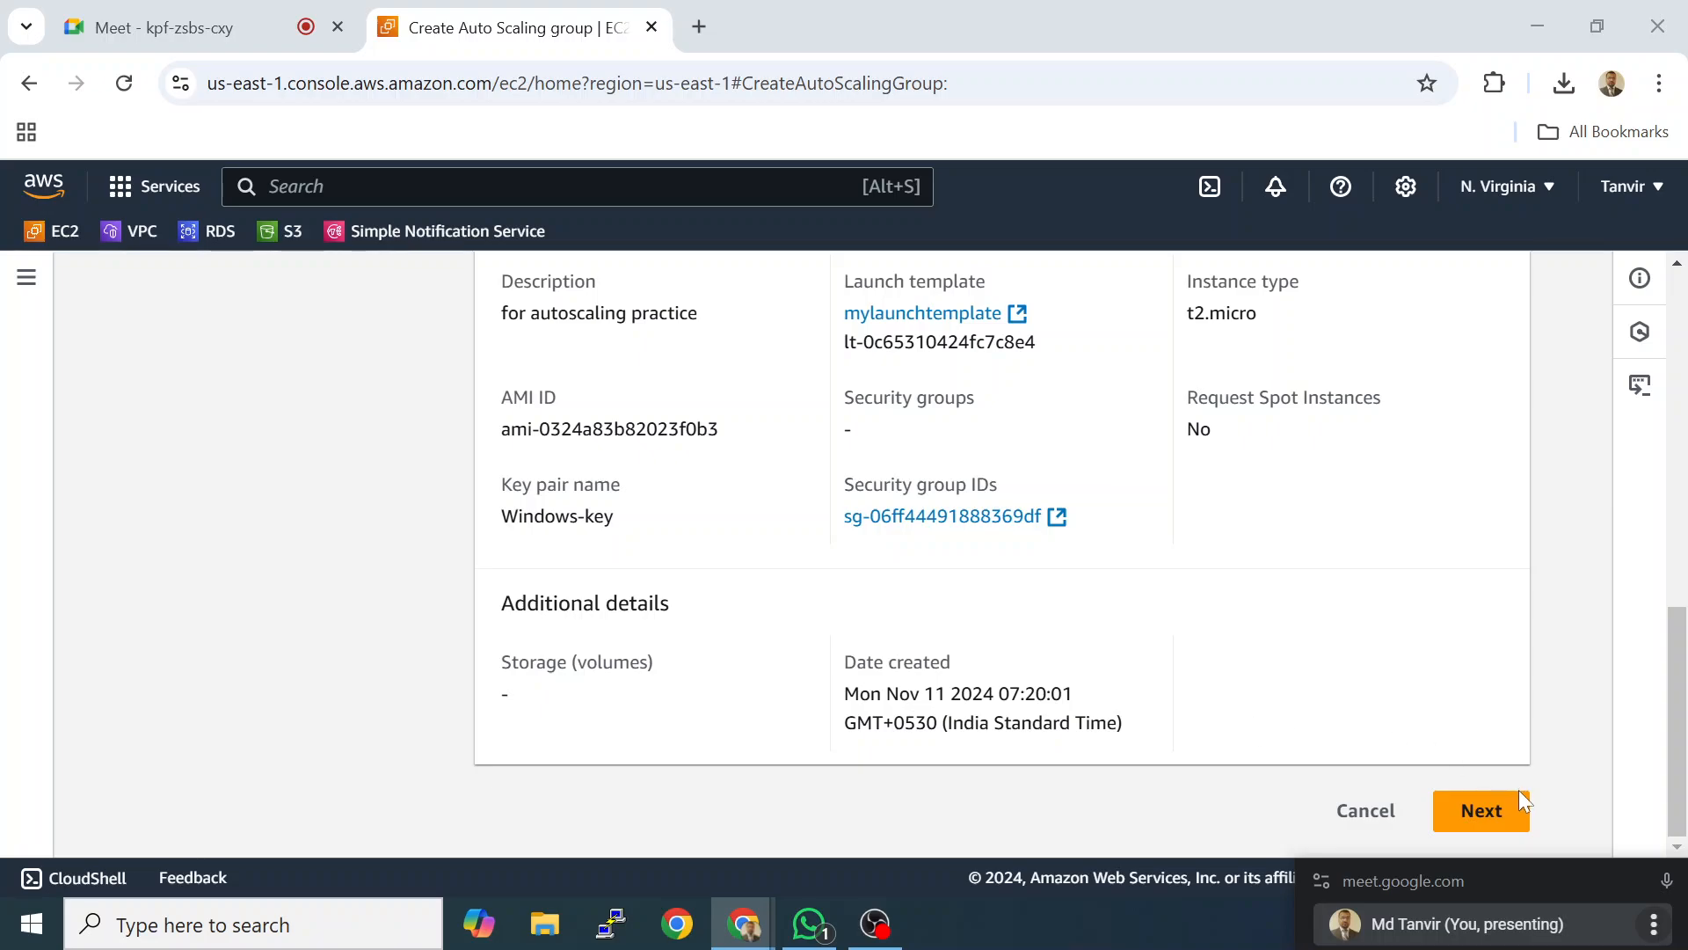
{"action": "left_click", "coordinate": [1497, 815]}
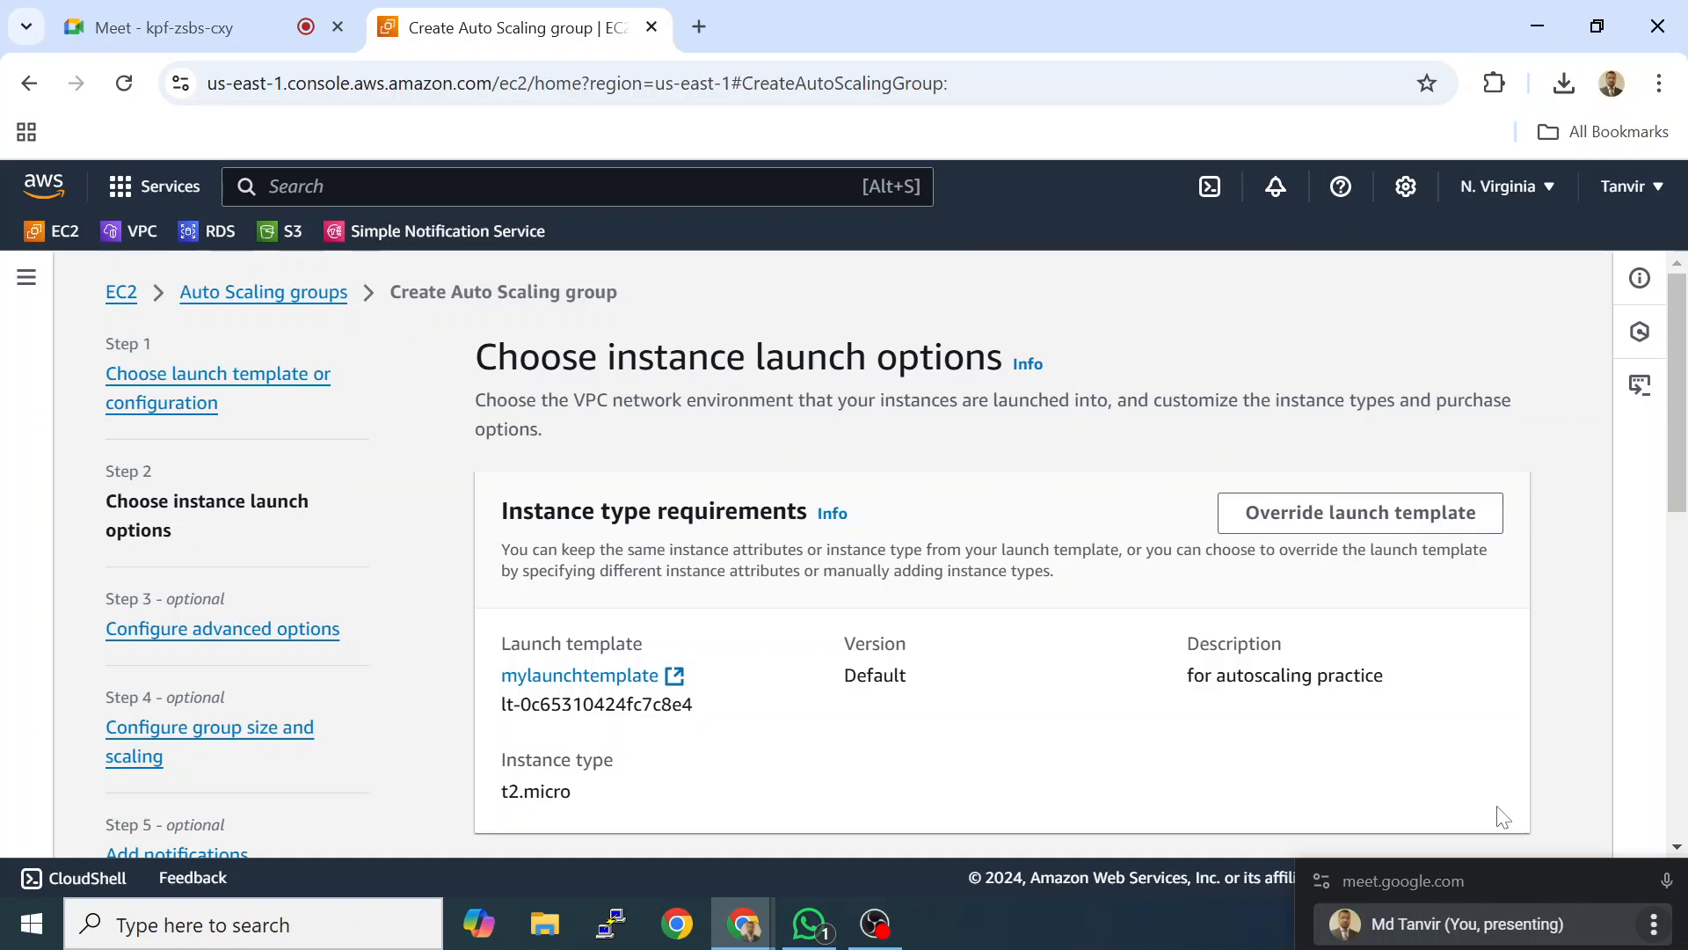
Select all six default subnets, us-east-1a through us-east-1f, as the Auto Scaling group's Availability Zones in the default VPC.
{"action": "scroll", "coordinate": [1503, 817], "scroll_direction": "down", "scroll_amount": 2}
{"action": "scroll", "coordinate": [1503, 817], "scroll_direction": "down", "scroll_amount": 4}
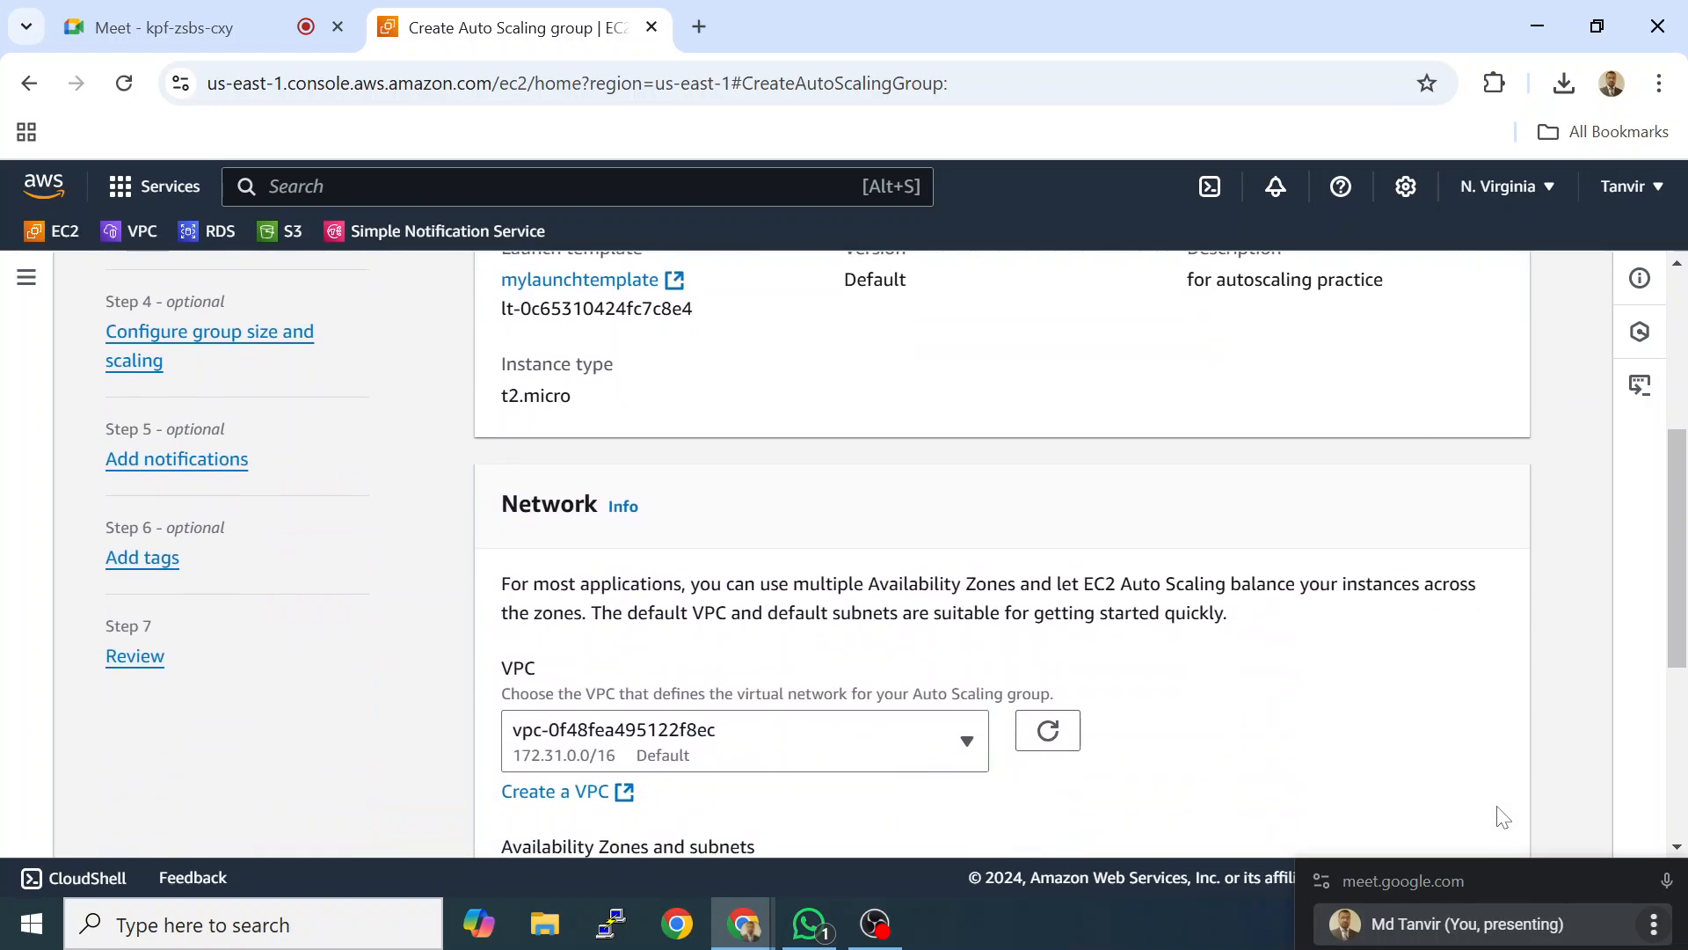
{"action": "scroll", "coordinate": [1503, 817], "scroll_direction": "down", "scroll_amount": 1}
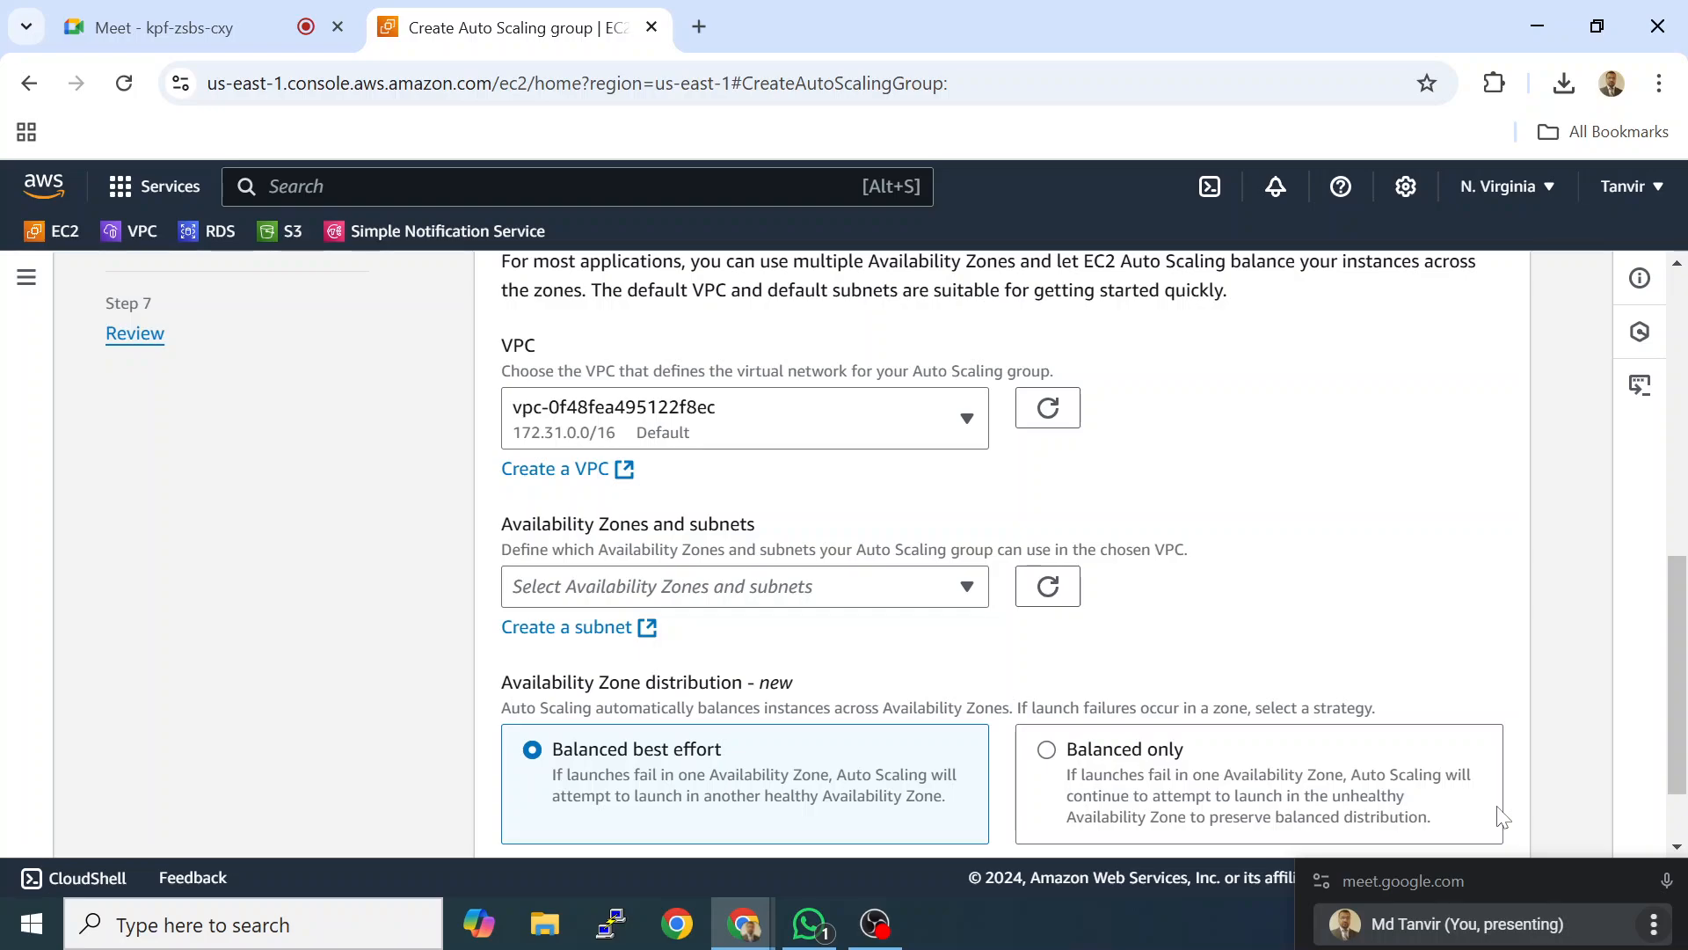
{"action": "left_click", "coordinate": [927, 595]}
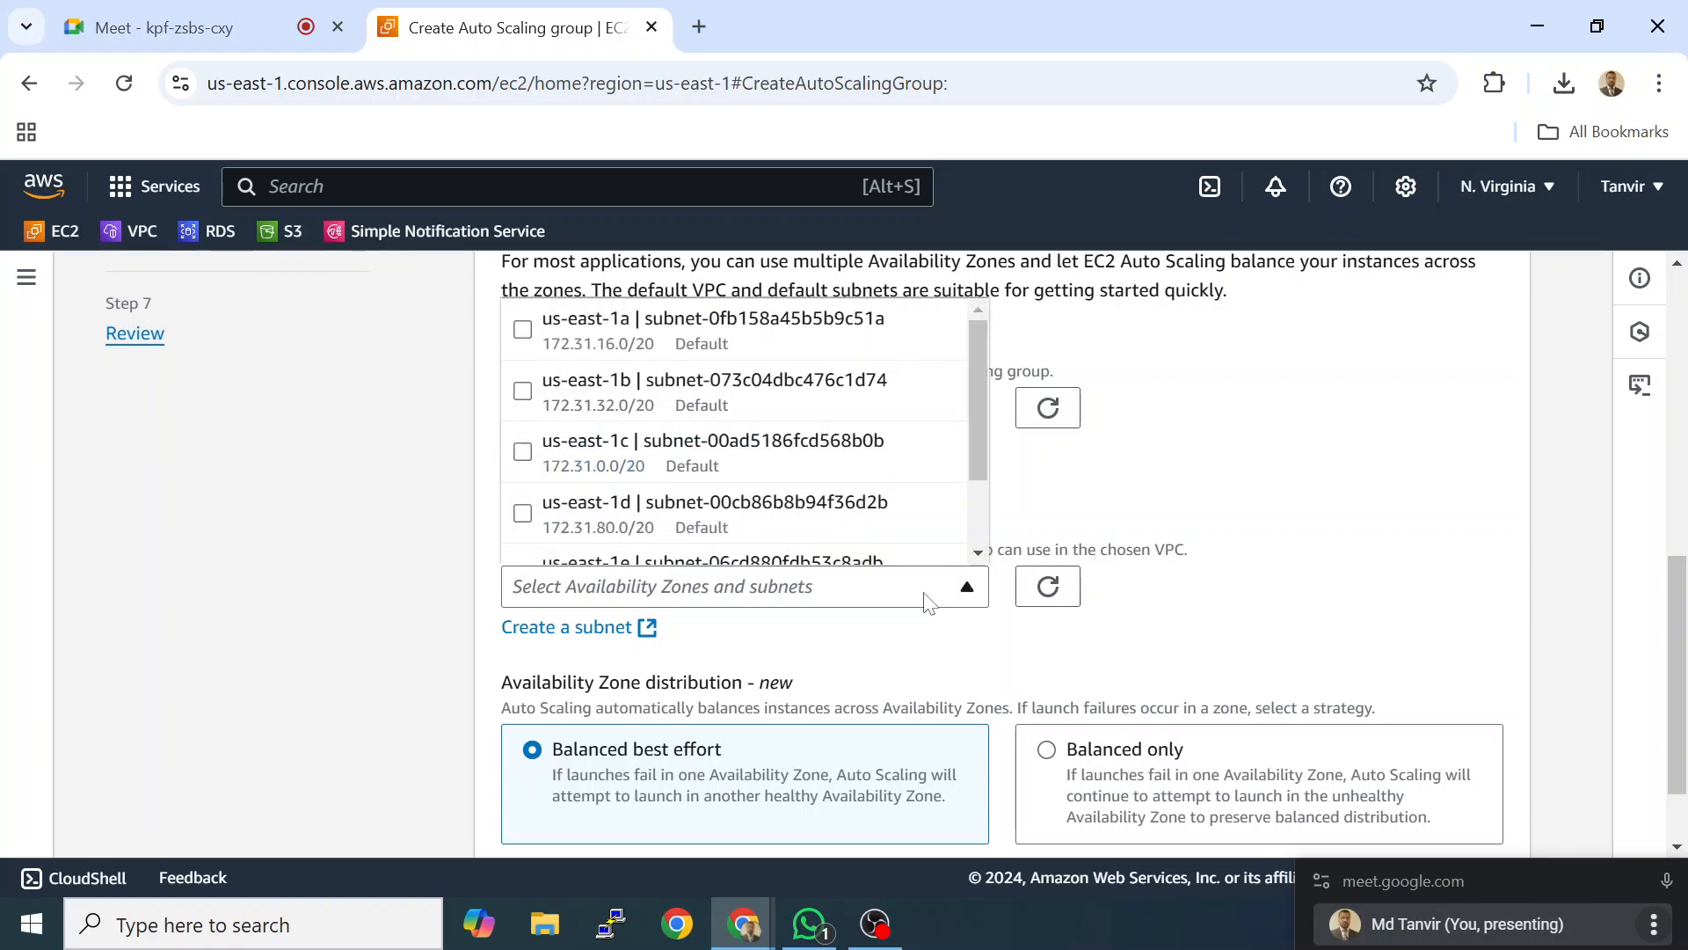
{"action": "left_click", "coordinate": [523, 331]}
{"action": "left_click", "coordinate": [522, 392]}
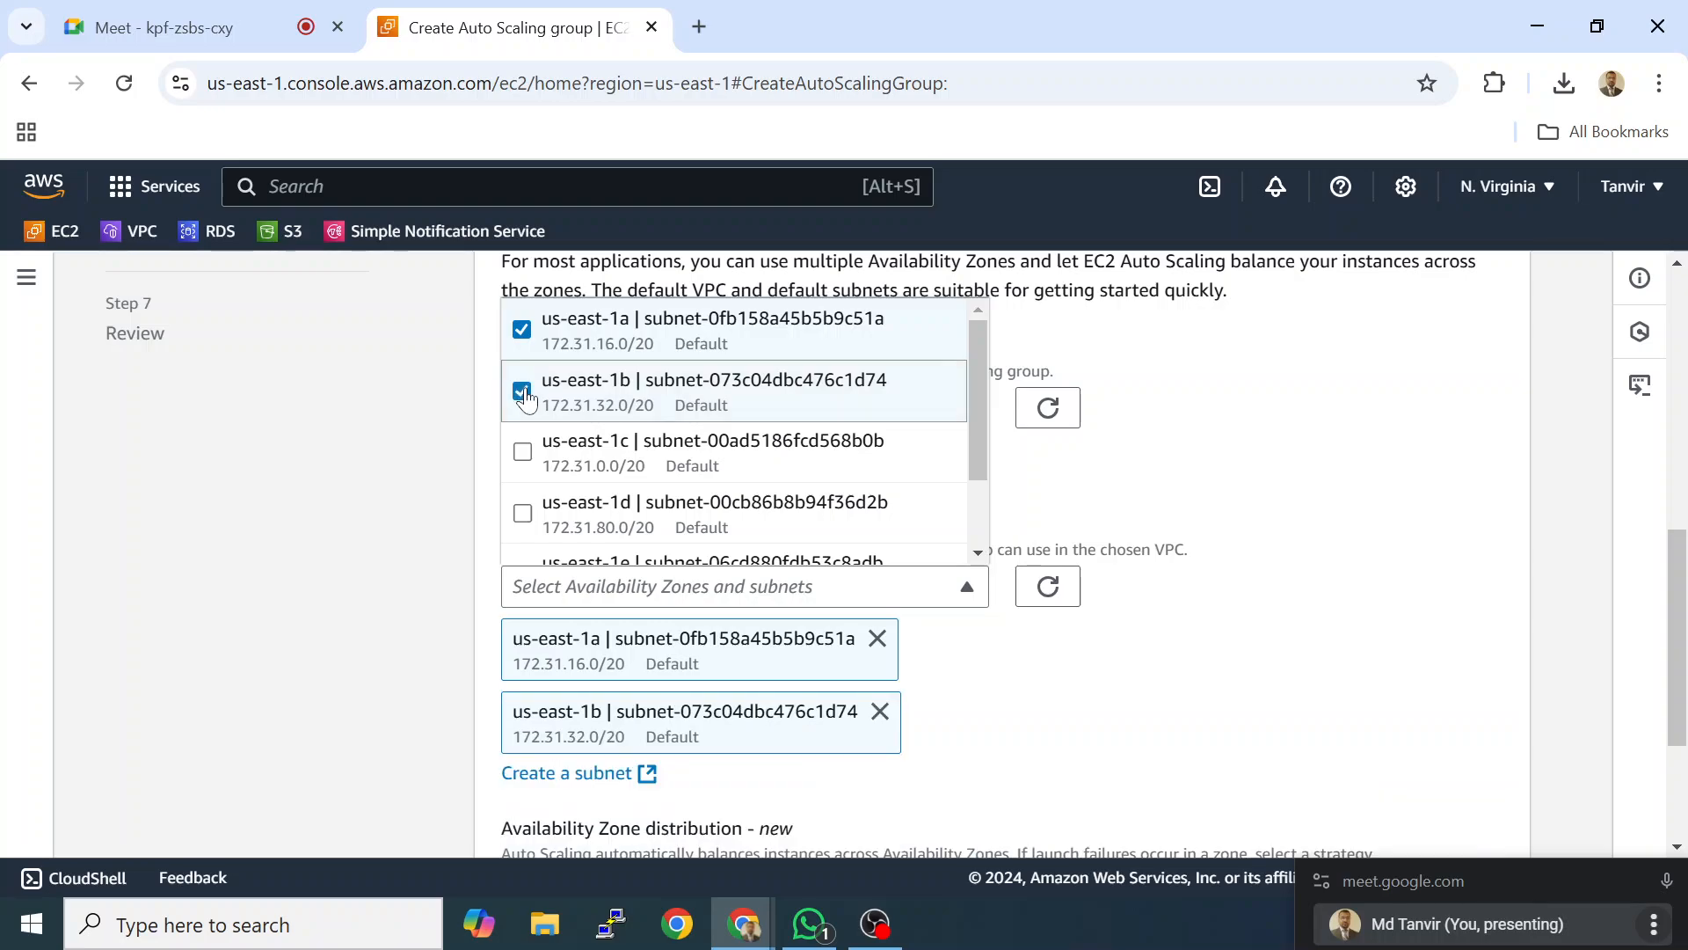
{"action": "left_click", "coordinate": [523, 452]}
{"action": "left_click", "coordinate": [522, 513]}
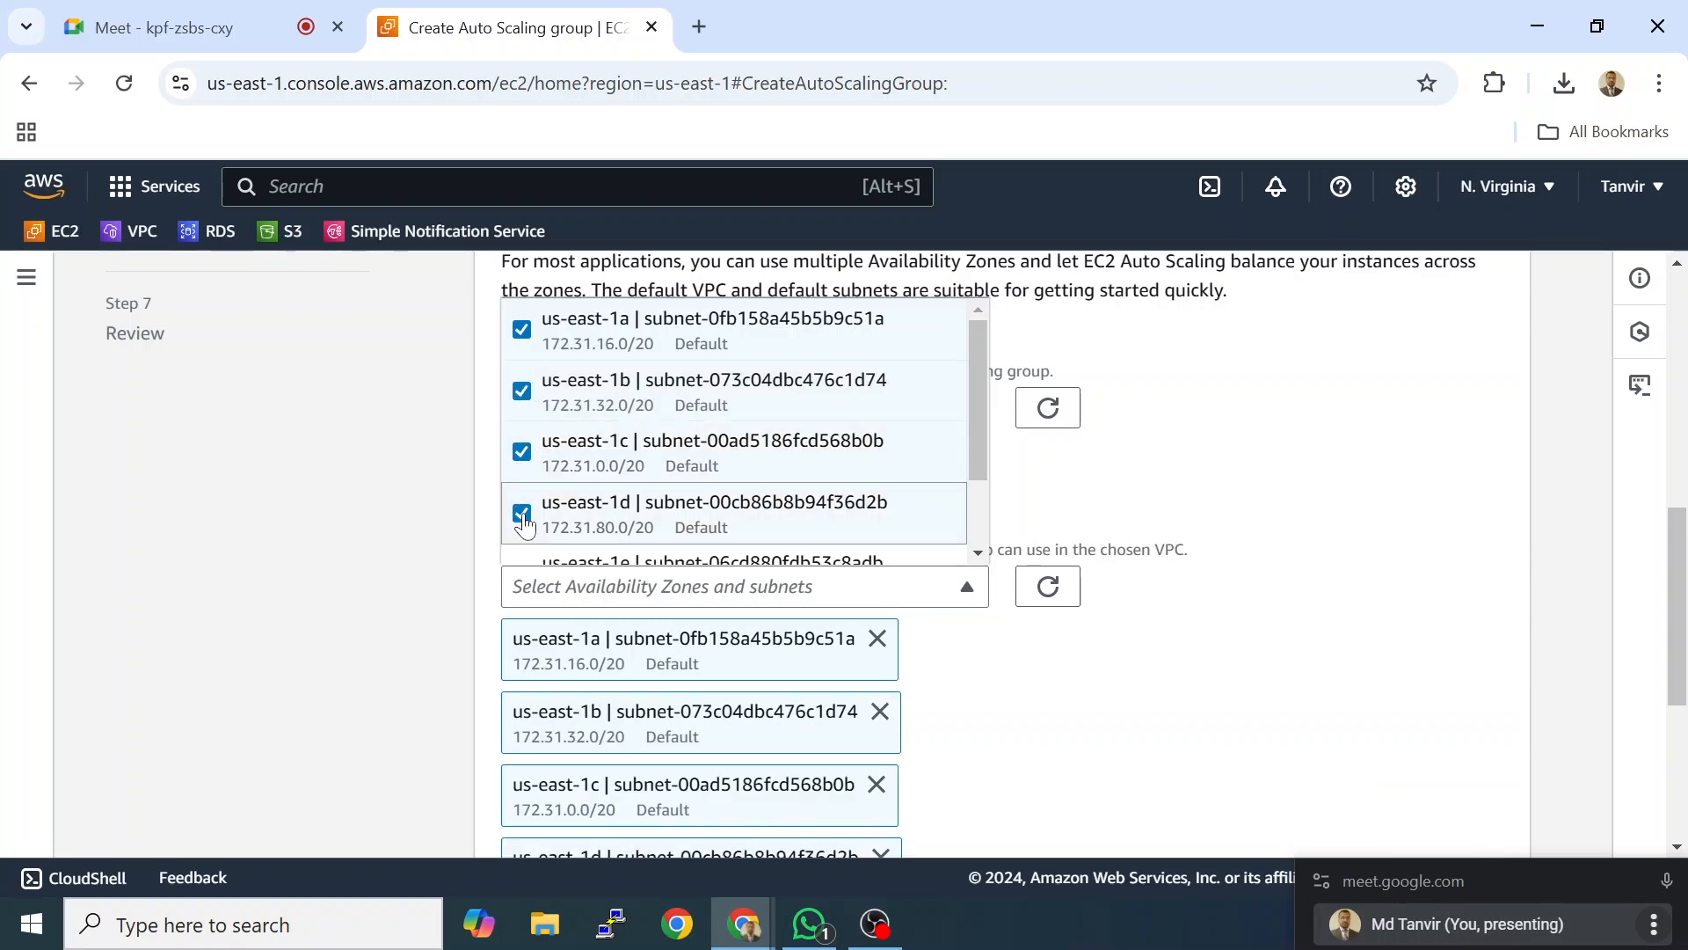
{"action": "scroll", "coordinate": [849, 490], "scroll_direction": "down", "scroll_amount": 2}
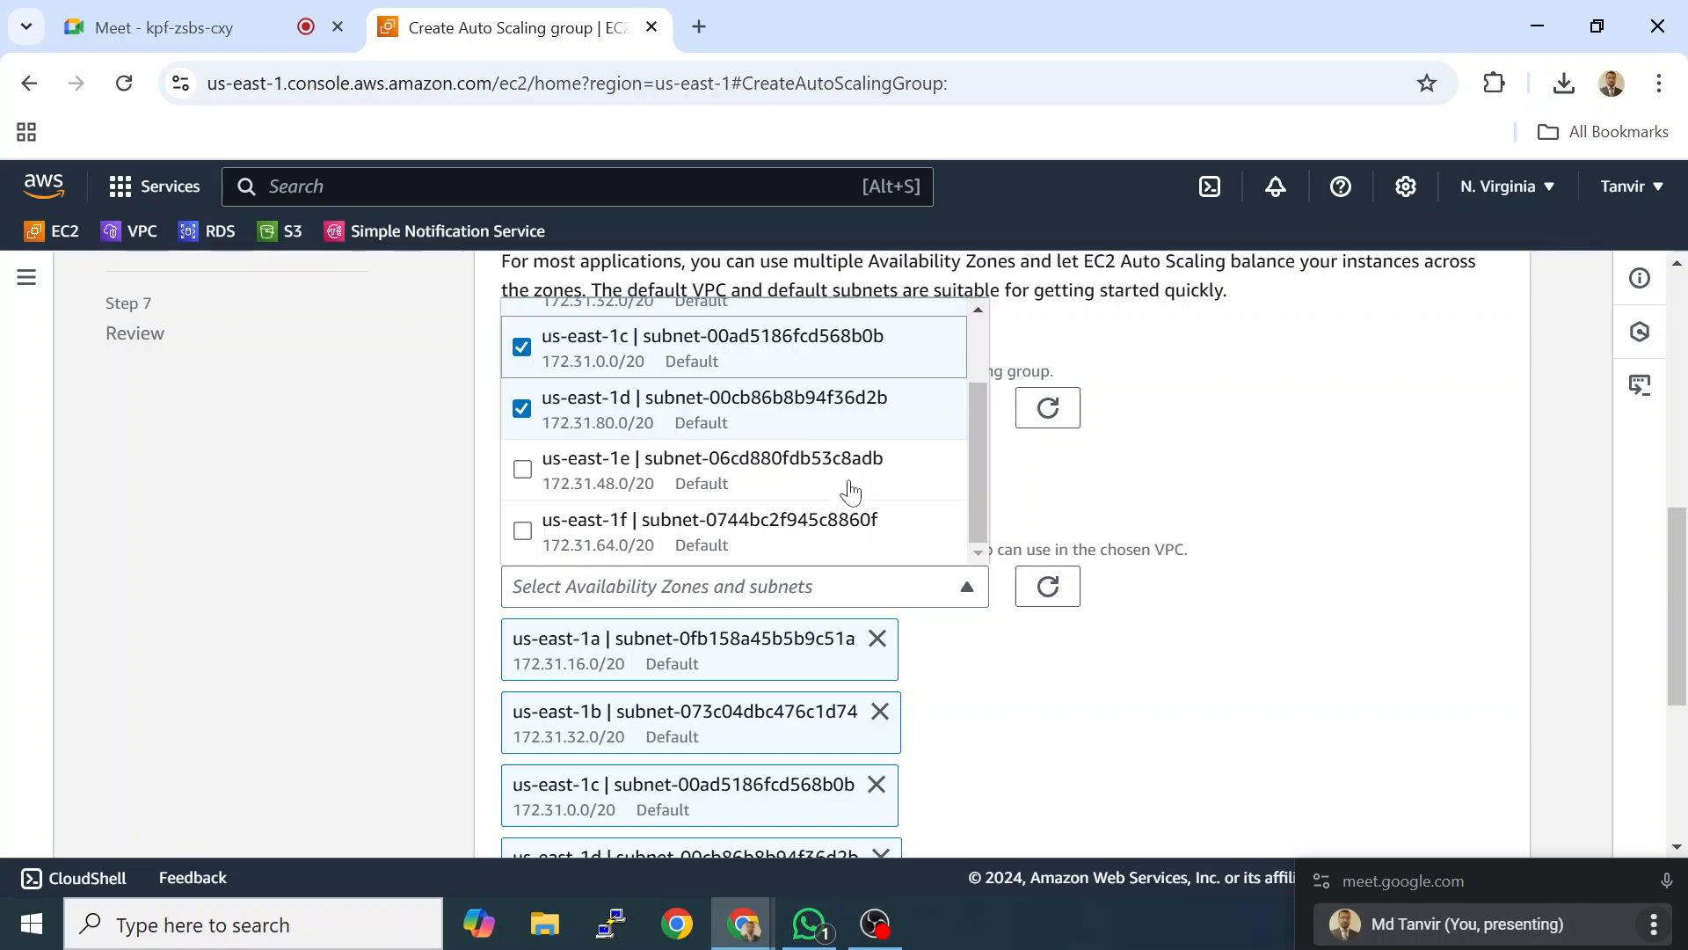
{"action": "scroll", "coordinate": [849, 490], "scroll_direction": "down", "scroll_amount": 2}
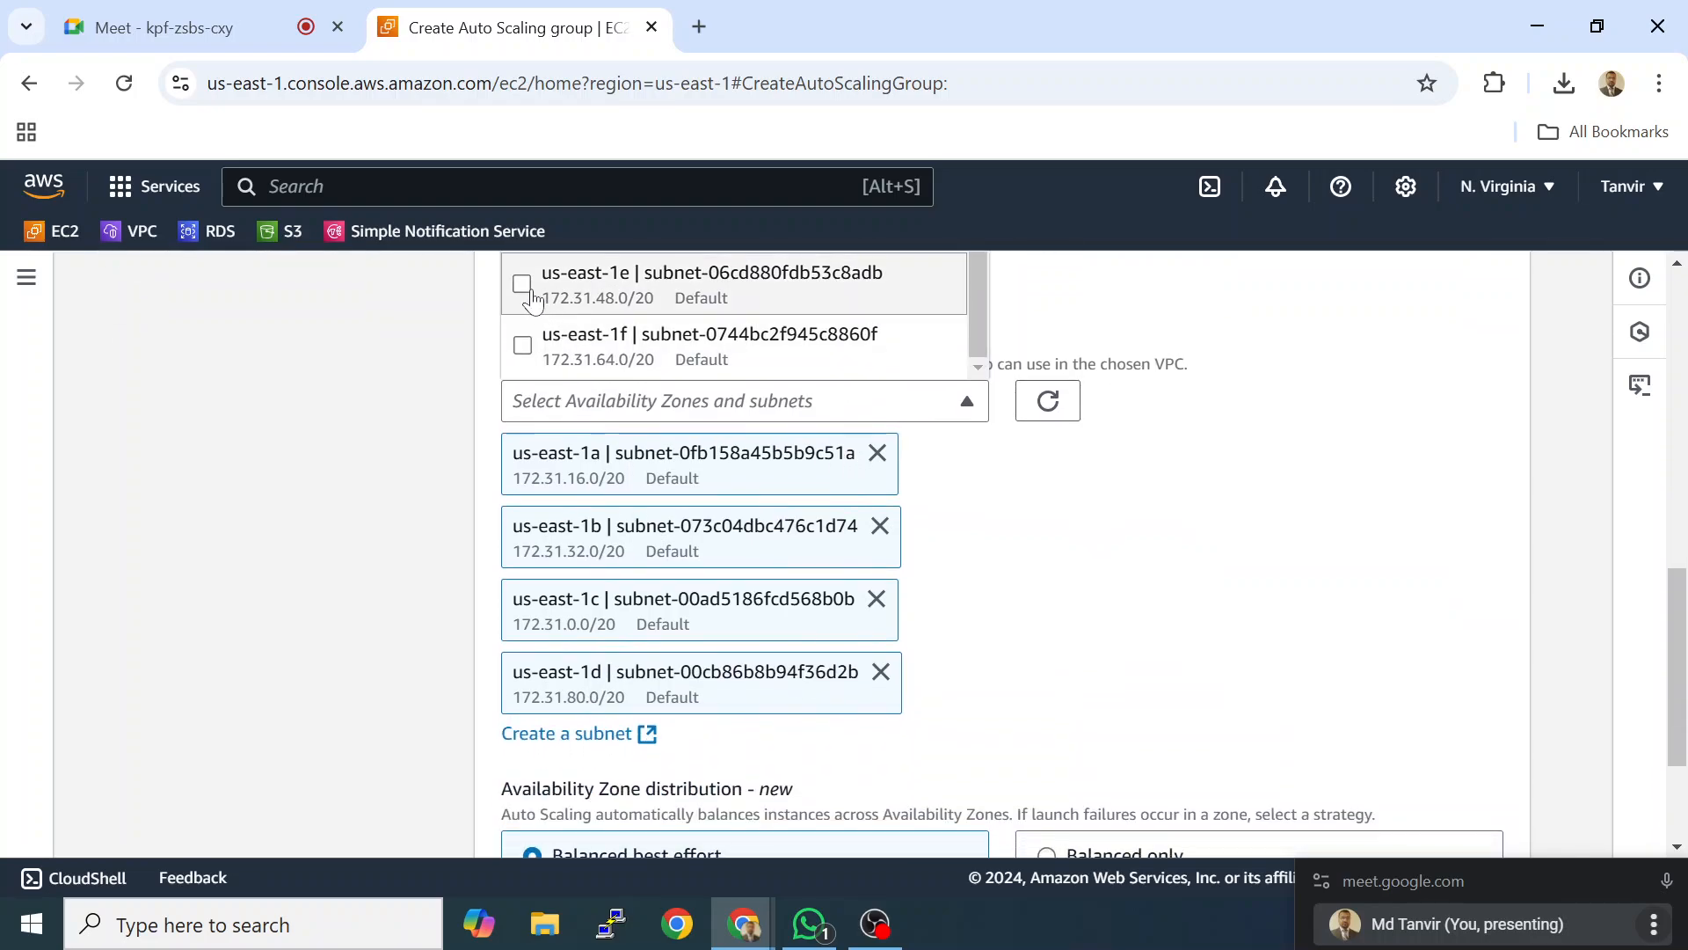
{"action": "left_click", "coordinate": [522, 283]}
{"action": "left_click", "coordinate": [521, 346]}
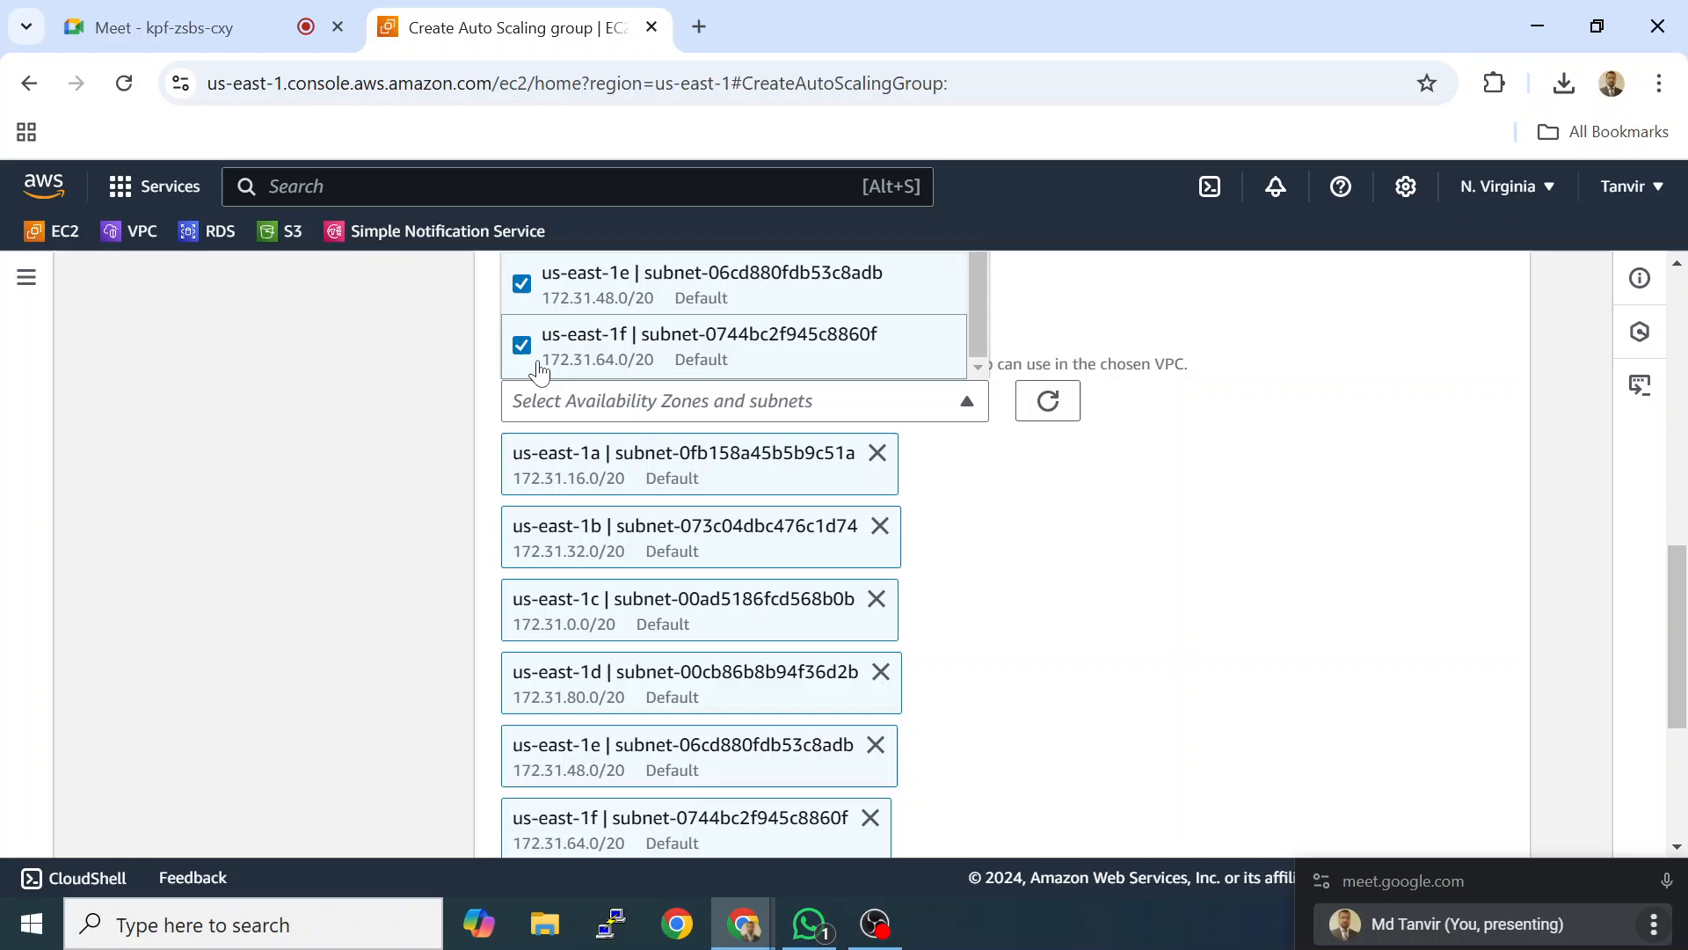
{"action": "left_click", "coordinate": [1095, 610]}
Keep the Balanced best effort zone distribution and proceed to the advanced options.
{"action": "scroll", "coordinate": [1098, 610], "scroll_direction": "down", "scroll_amount": 1}
{"action": "scroll", "coordinate": [1097, 610], "scroll_direction": "down", "scroll_amount": 3}
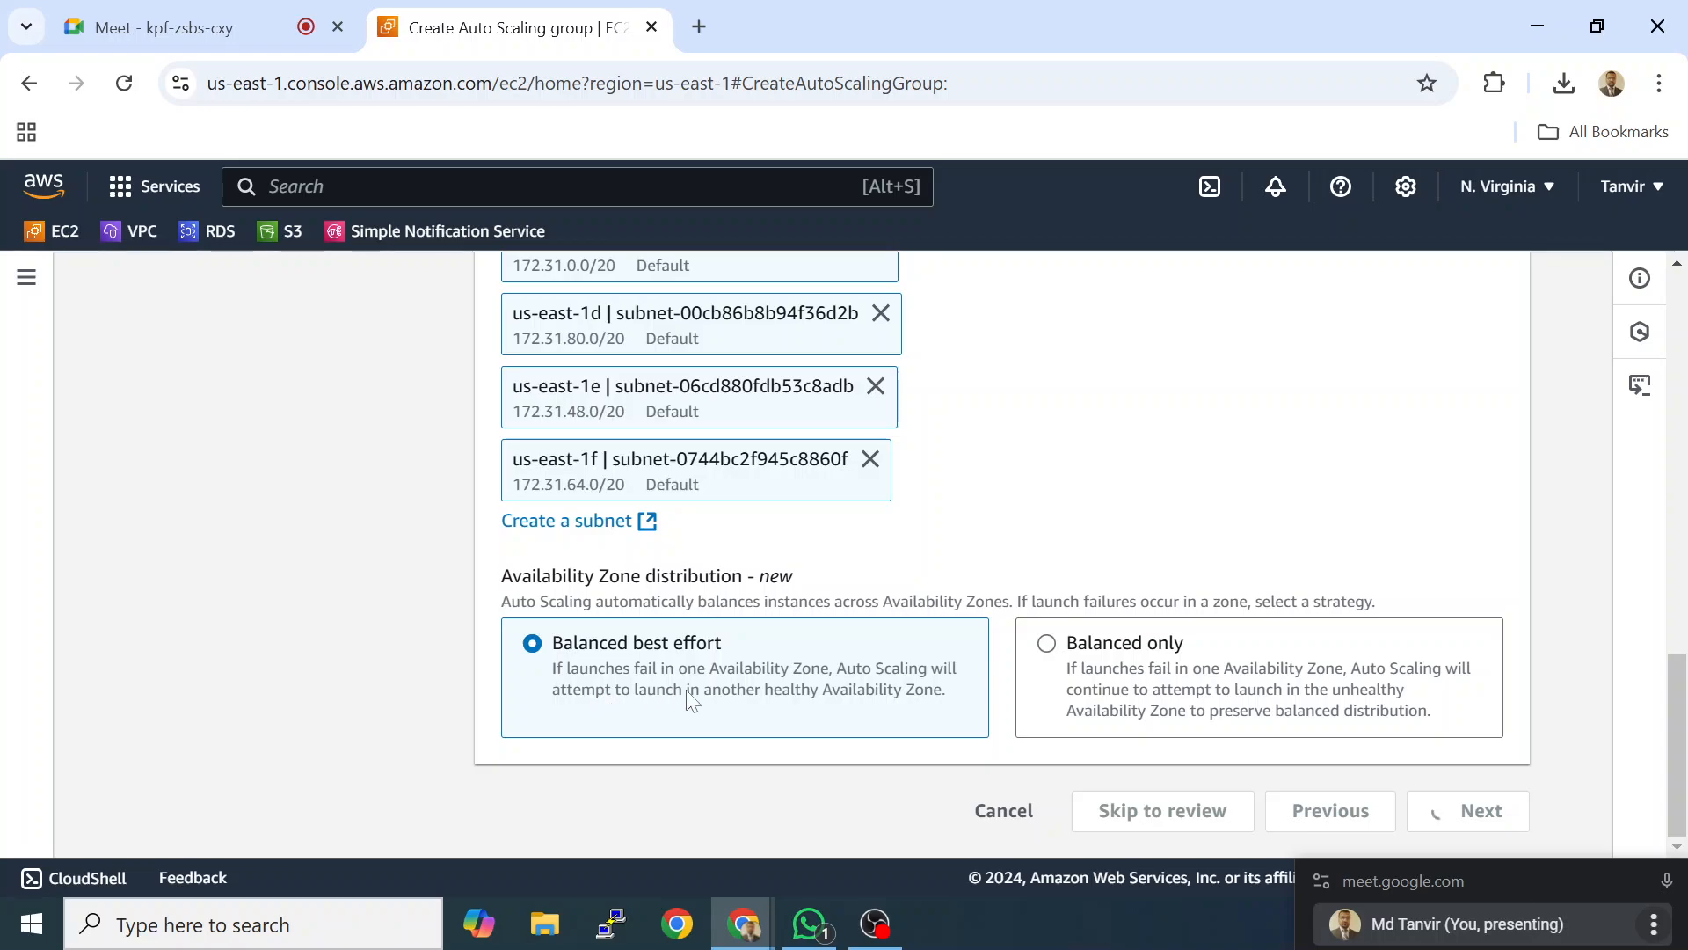
{"action": "left_click", "coordinate": [1463, 816]}
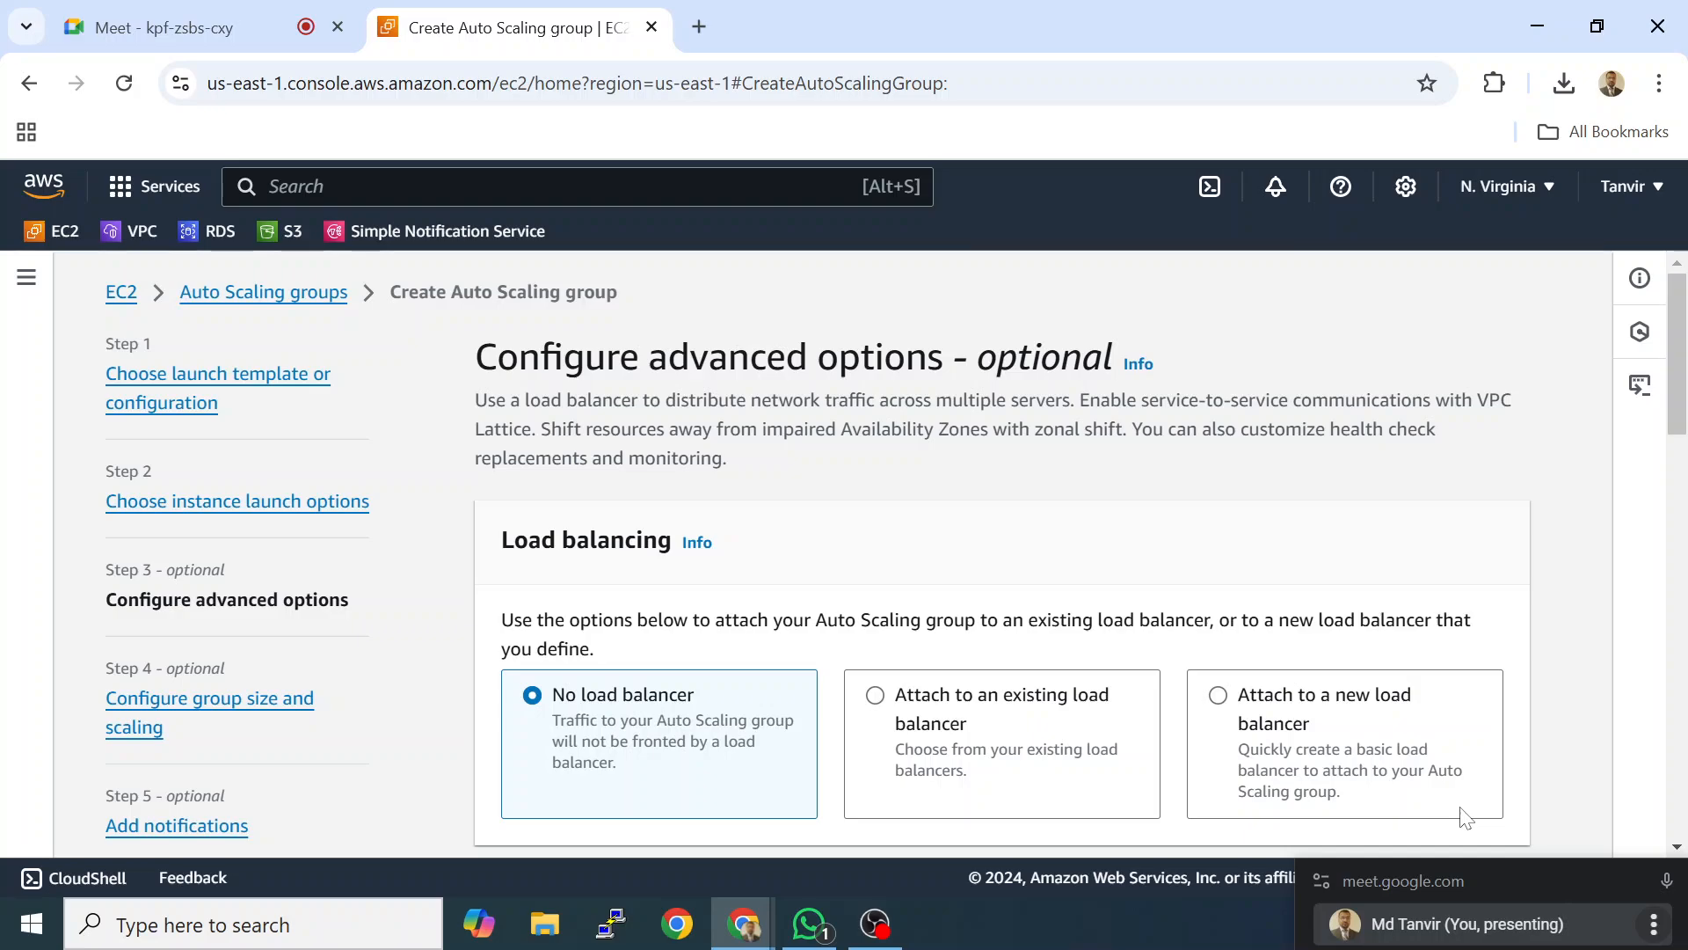
Keep the default advanced options, with no load balancer and no VPC Lattice service, and proceed to group size and scaling.
{"action": "scroll", "coordinate": [1466, 817], "scroll_direction": "down", "scroll_amount": 1}
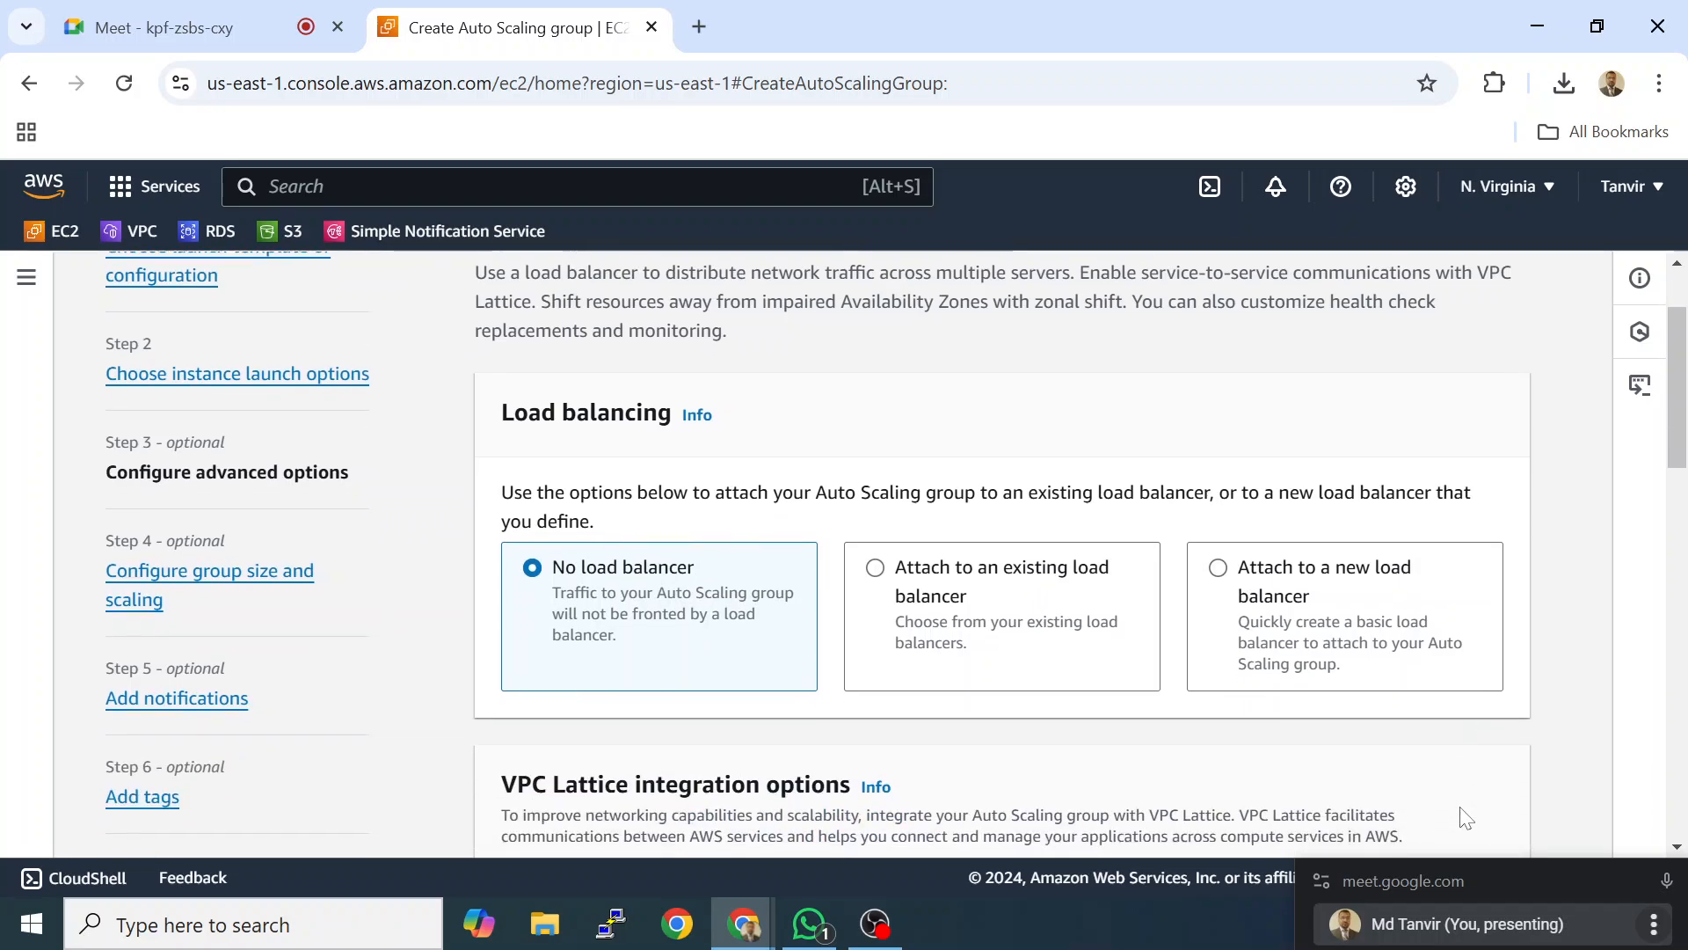
{"action": "scroll", "coordinate": [1466, 818], "scroll_direction": "down", "scroll_amount": 5}
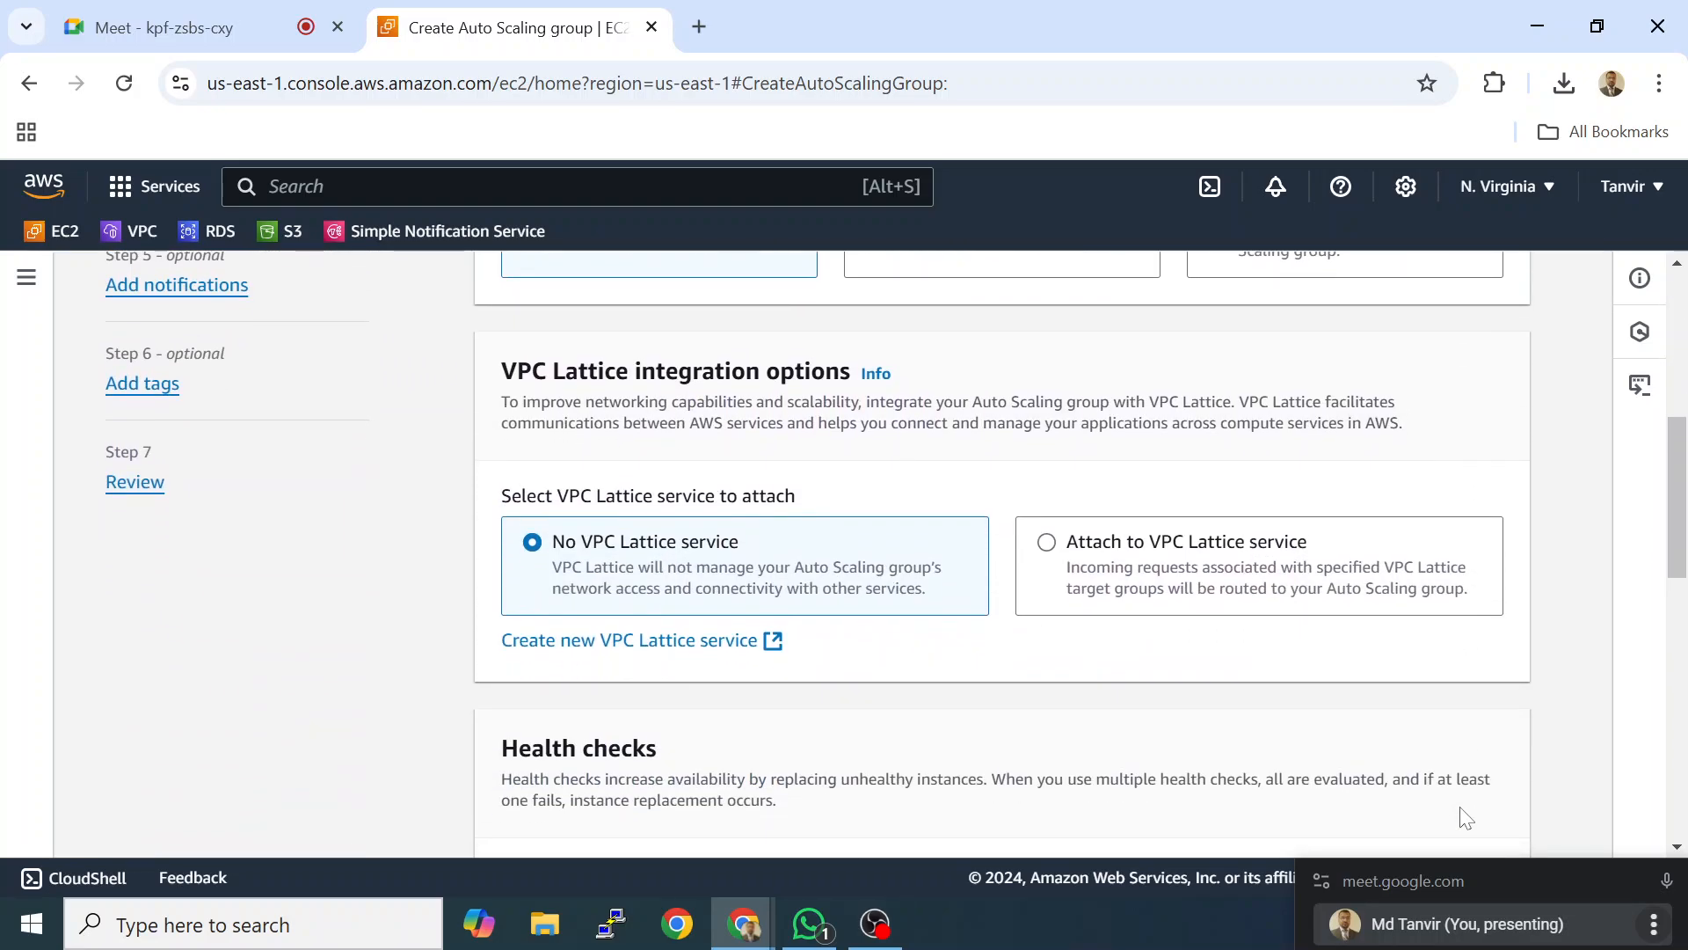
{"action": "scroll", "coordinate": [1466, 818], "scroll_direction": "down", "scroll_amount": 1}
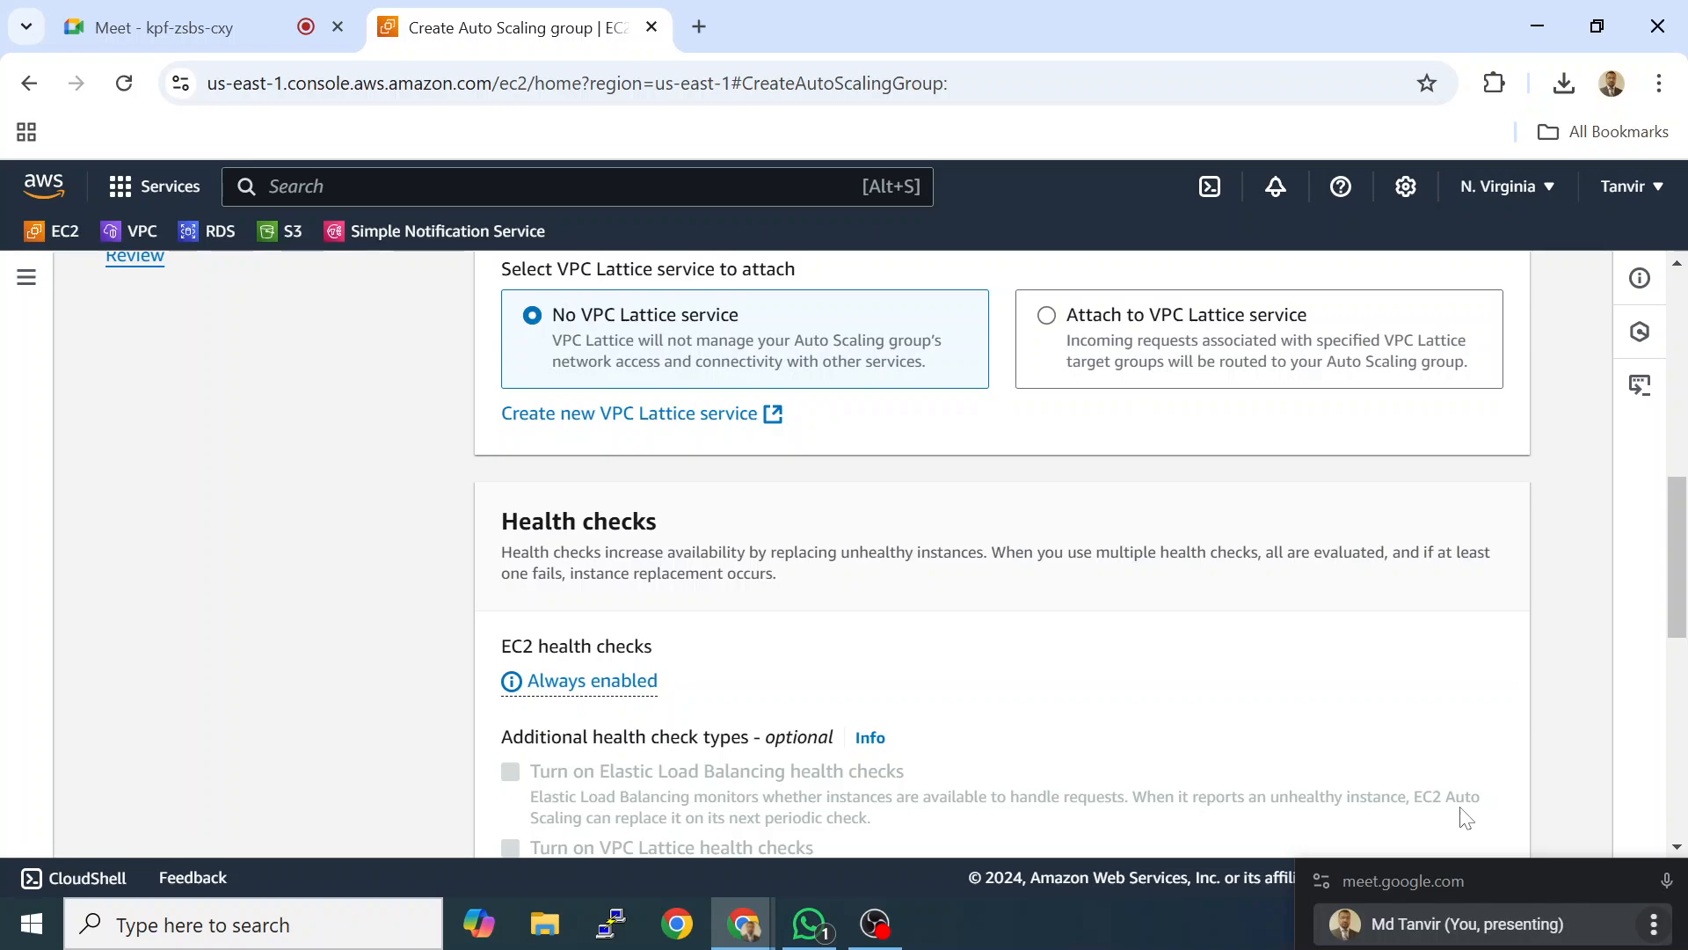
{"action": "scroll", "coordinate": [1466, 817], "scroll_direction": "down", "scroll_amount": 3}
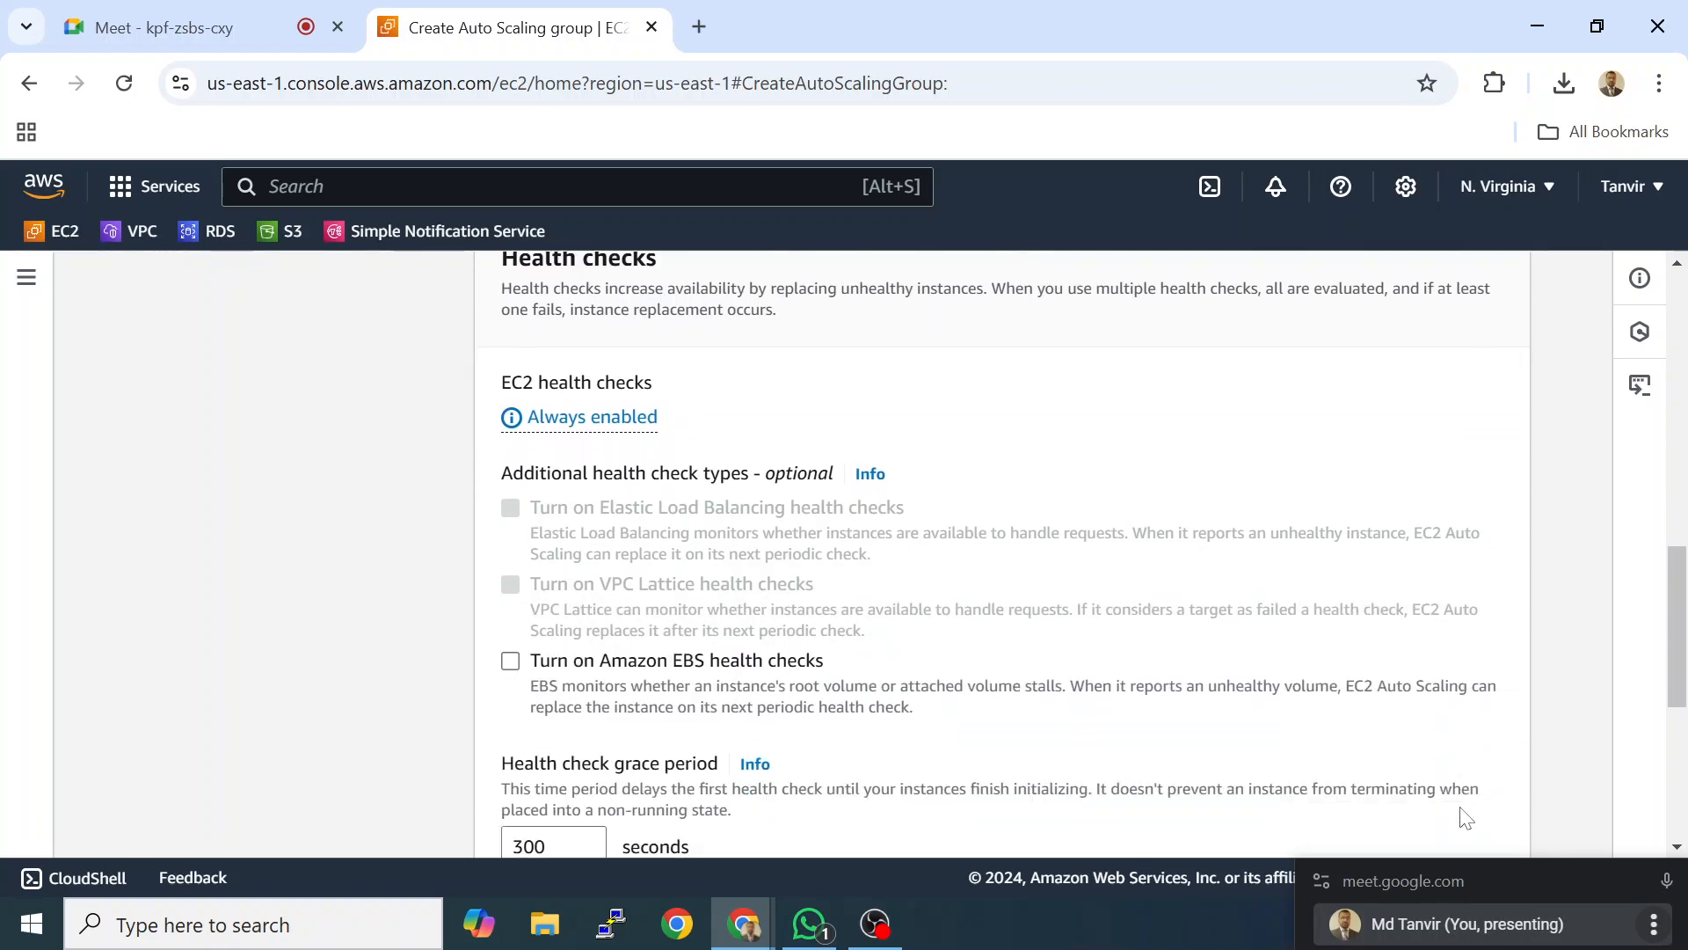
{"action": "scroll", "coordinate": [1466, 818], "scroll_direction": "down", "scroll_amount": 3}
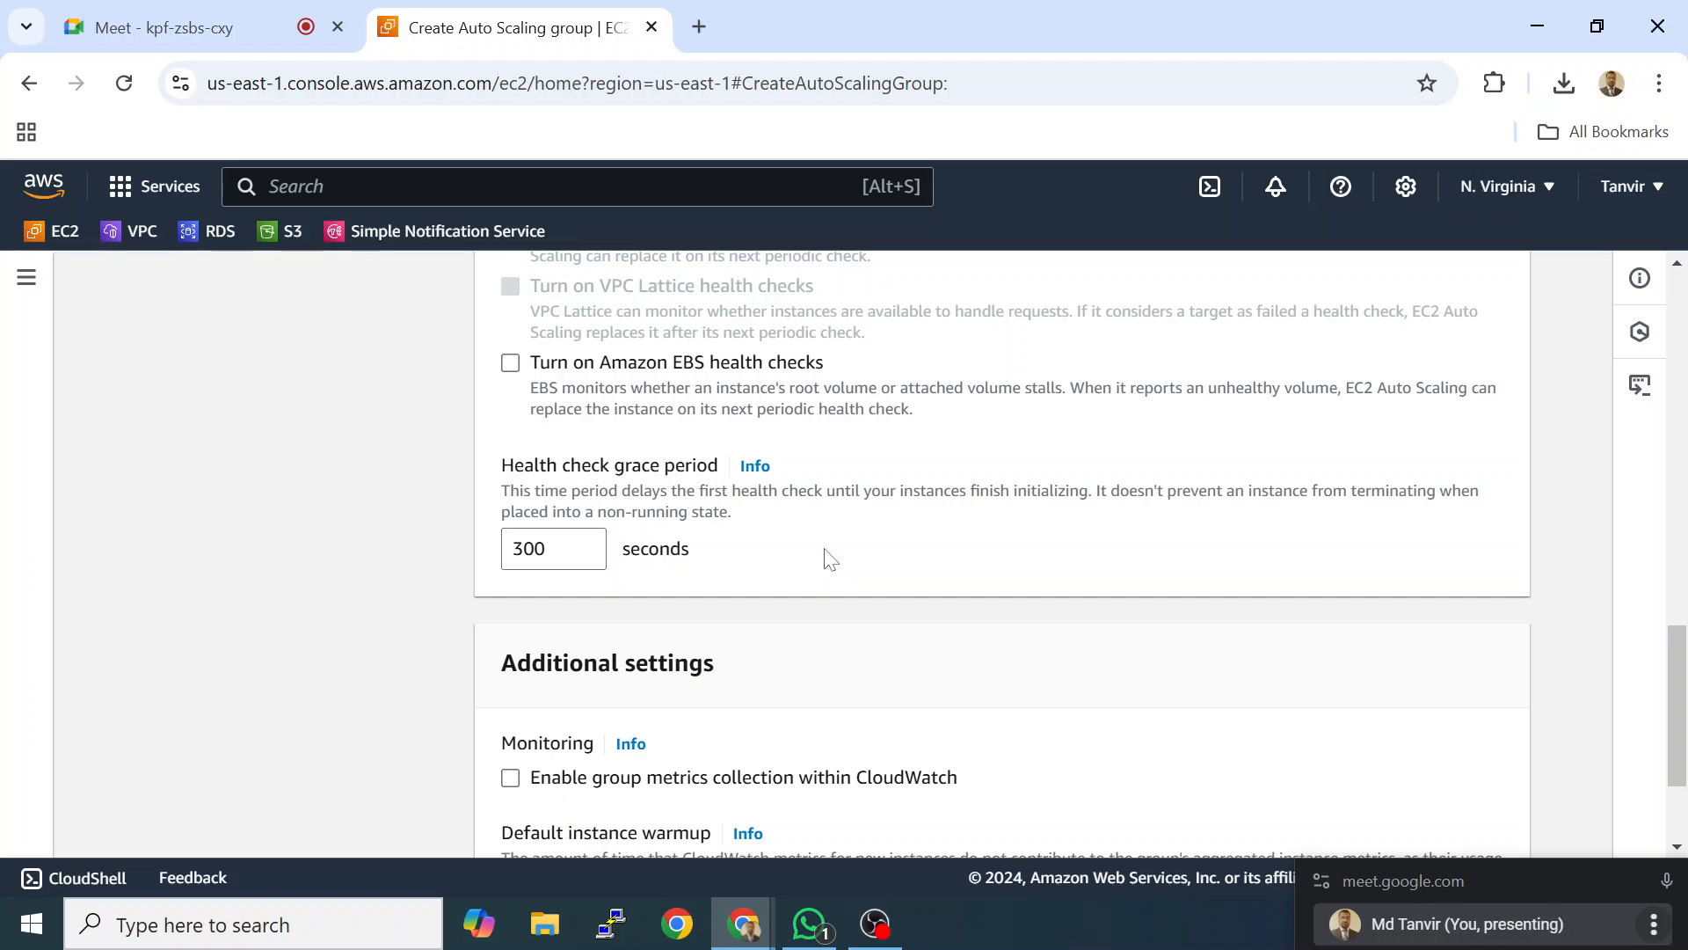
{"action": "scroll", "coordinate": [831, 559], "scroll_direction": "down", "scroll_amount": 2}
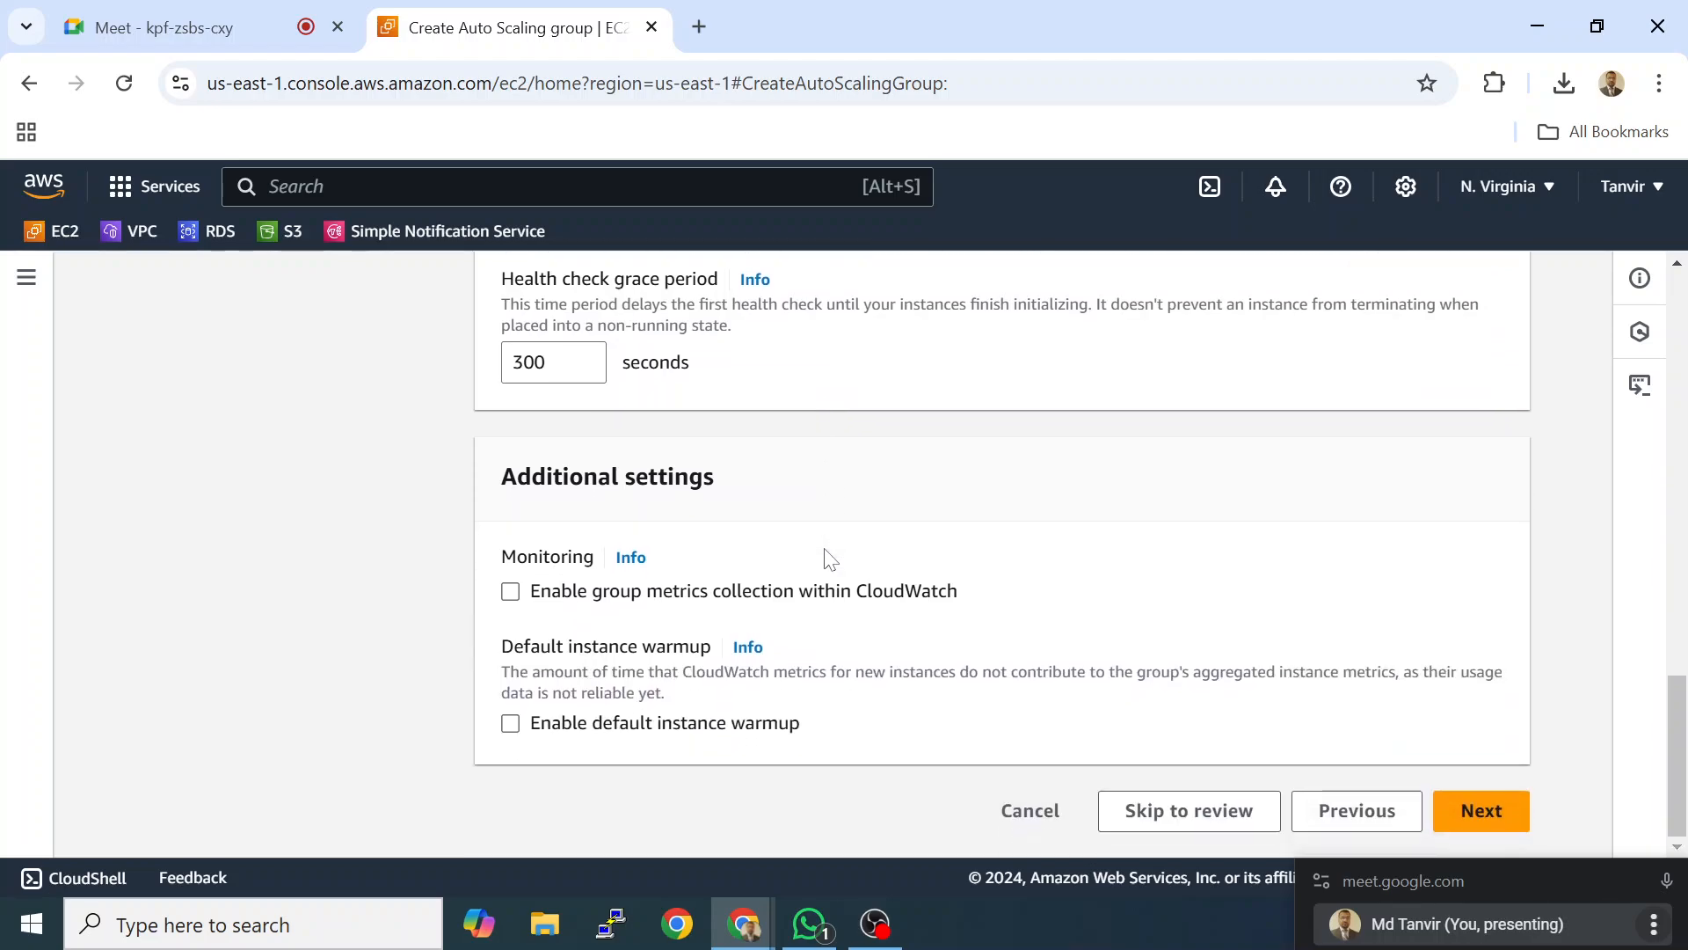
{"action": "left_click", "coordinate": [1460, 804]}
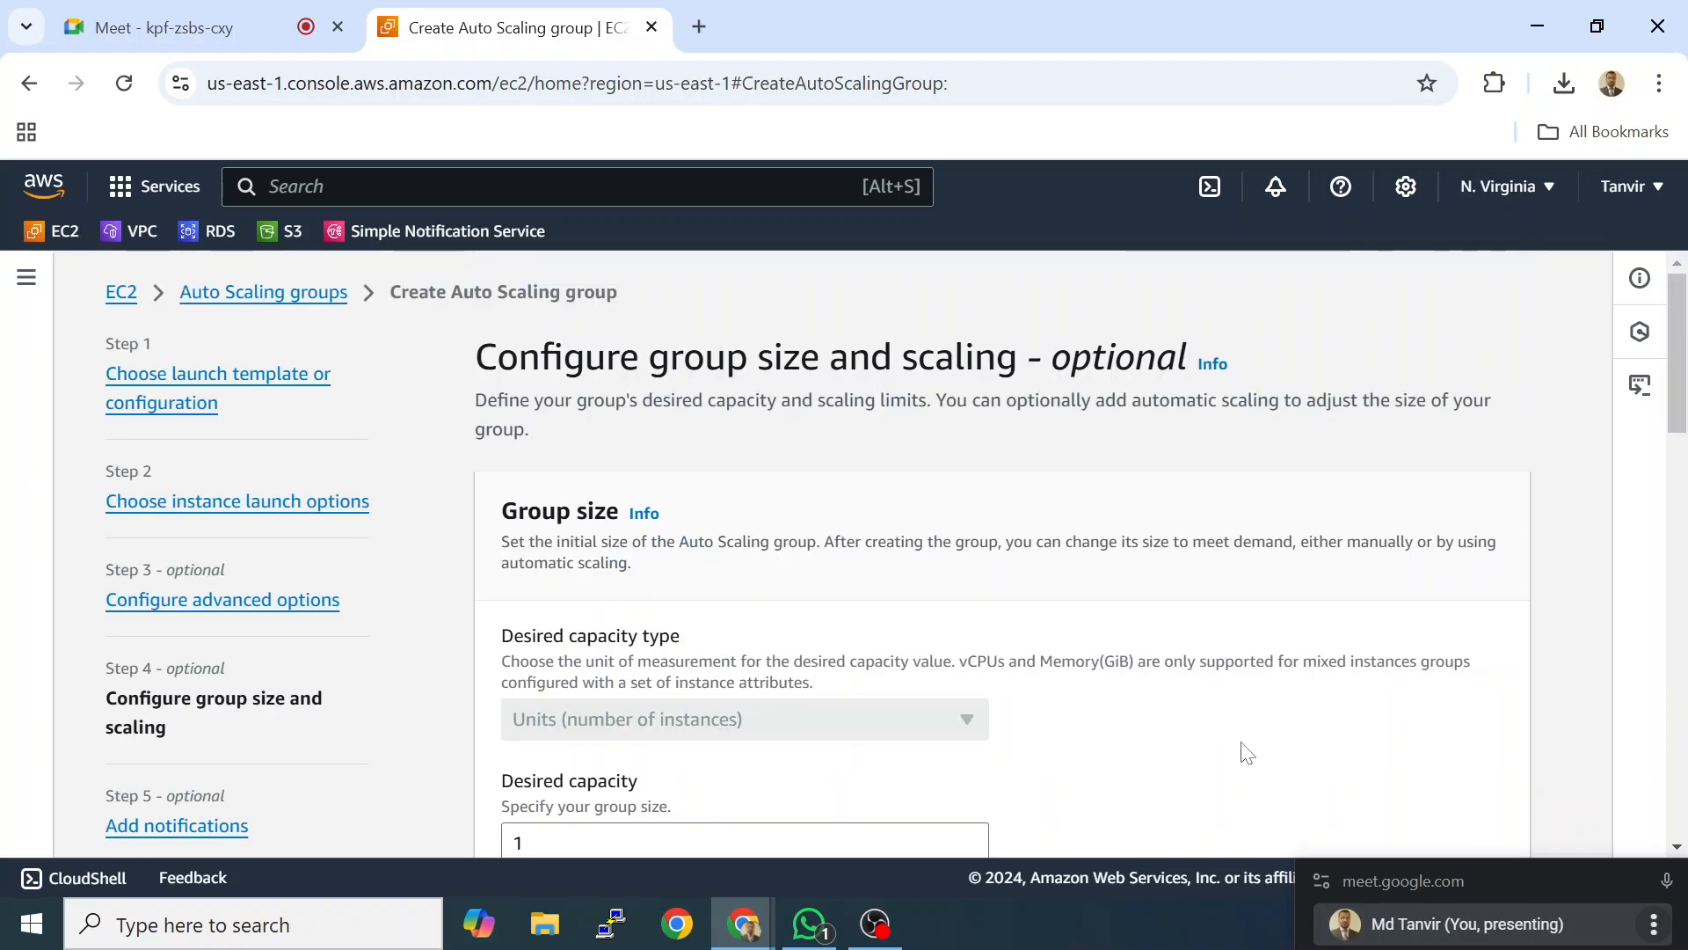
Keep the desired and minimum capacity at 1 and set the maximum desired capacity to 3.
{"action": "scroll", "coordinate": [1247, 753], "scroll_direction": "down", "scroll_amount": 4}
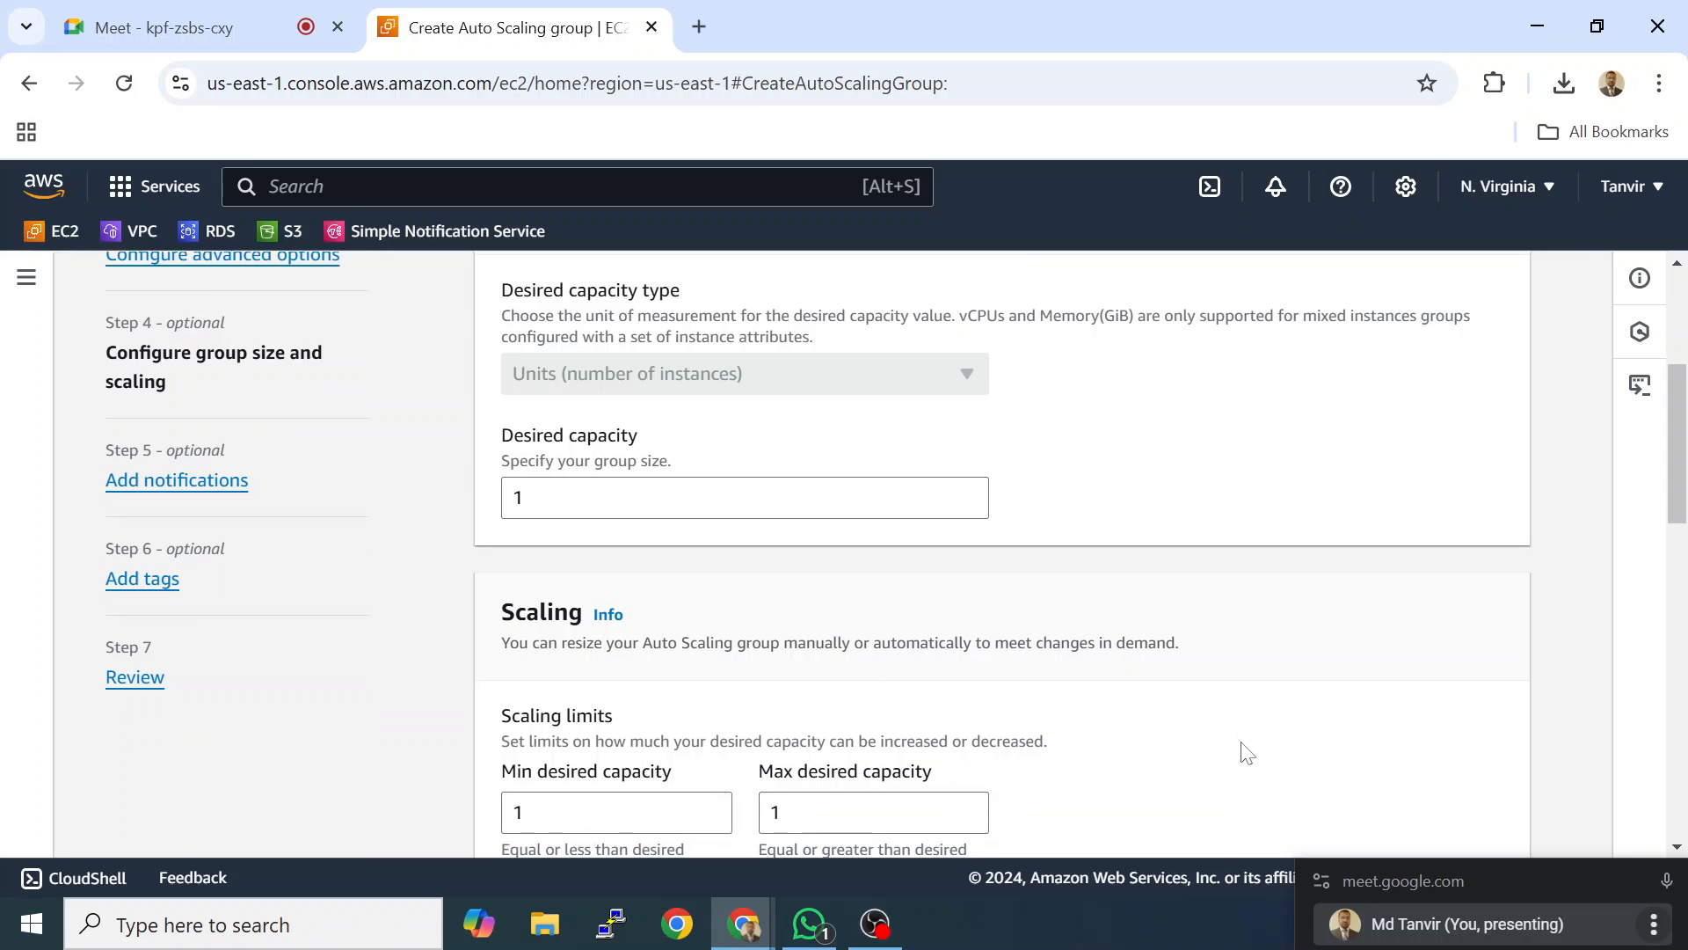
{"action": "scroll", "coordinate": [1247, 752], "scroll_direction": "down", "scroll_amount": 1}
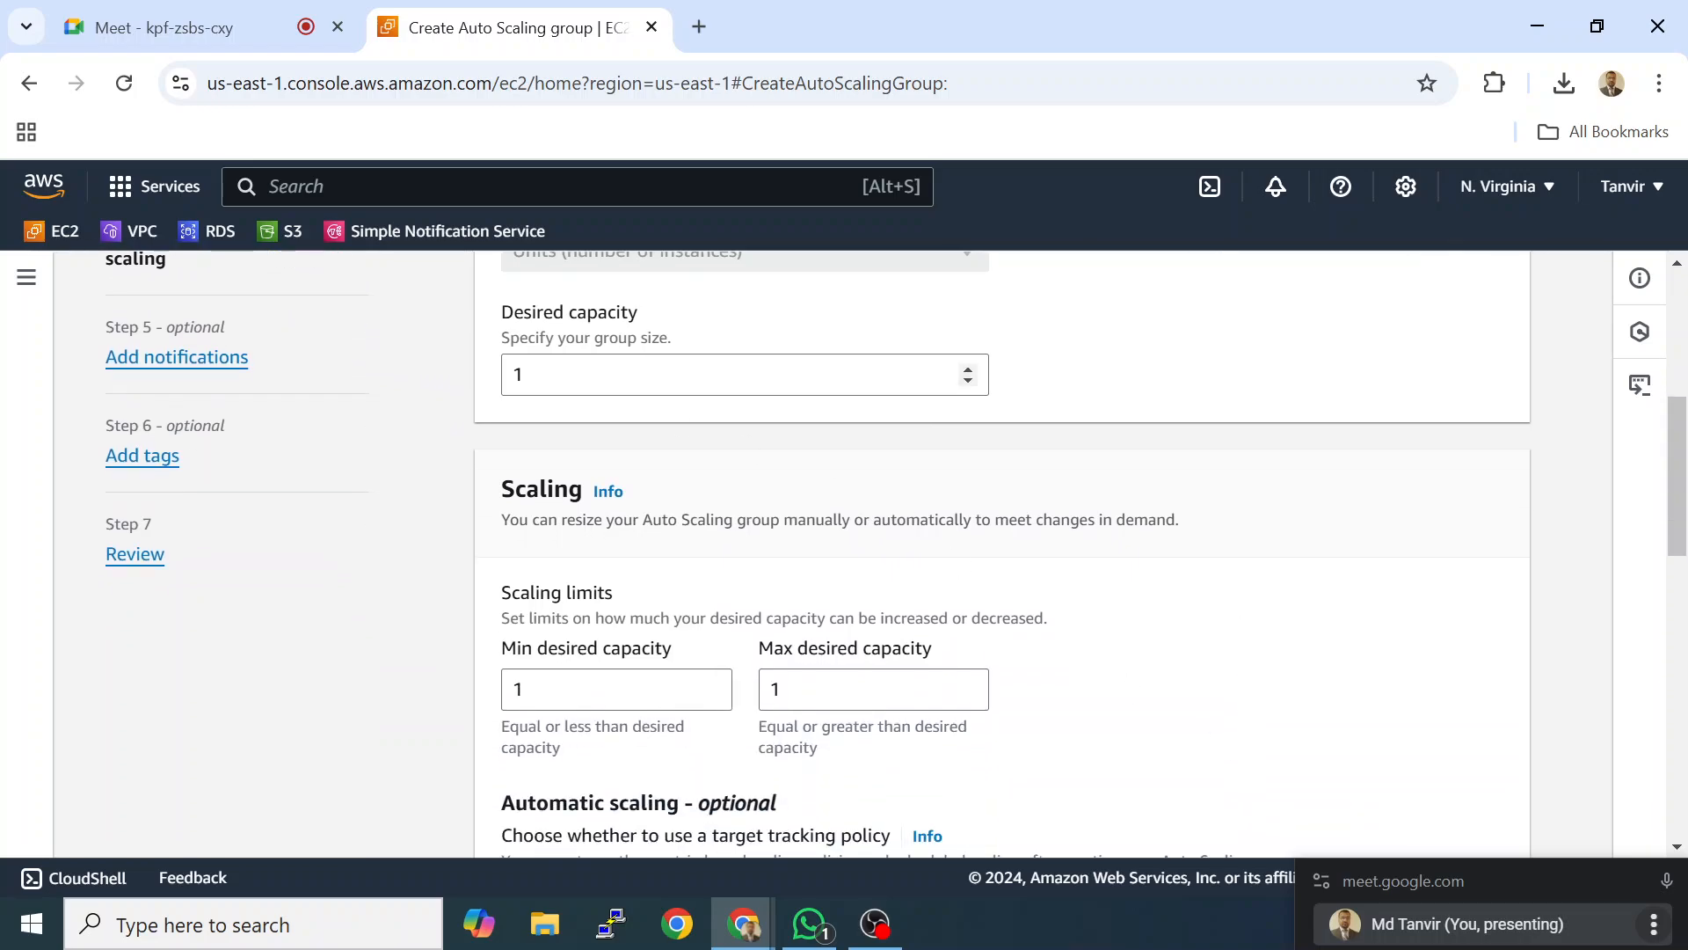
{"action": "left_click", "coordinate": [744, 375]}
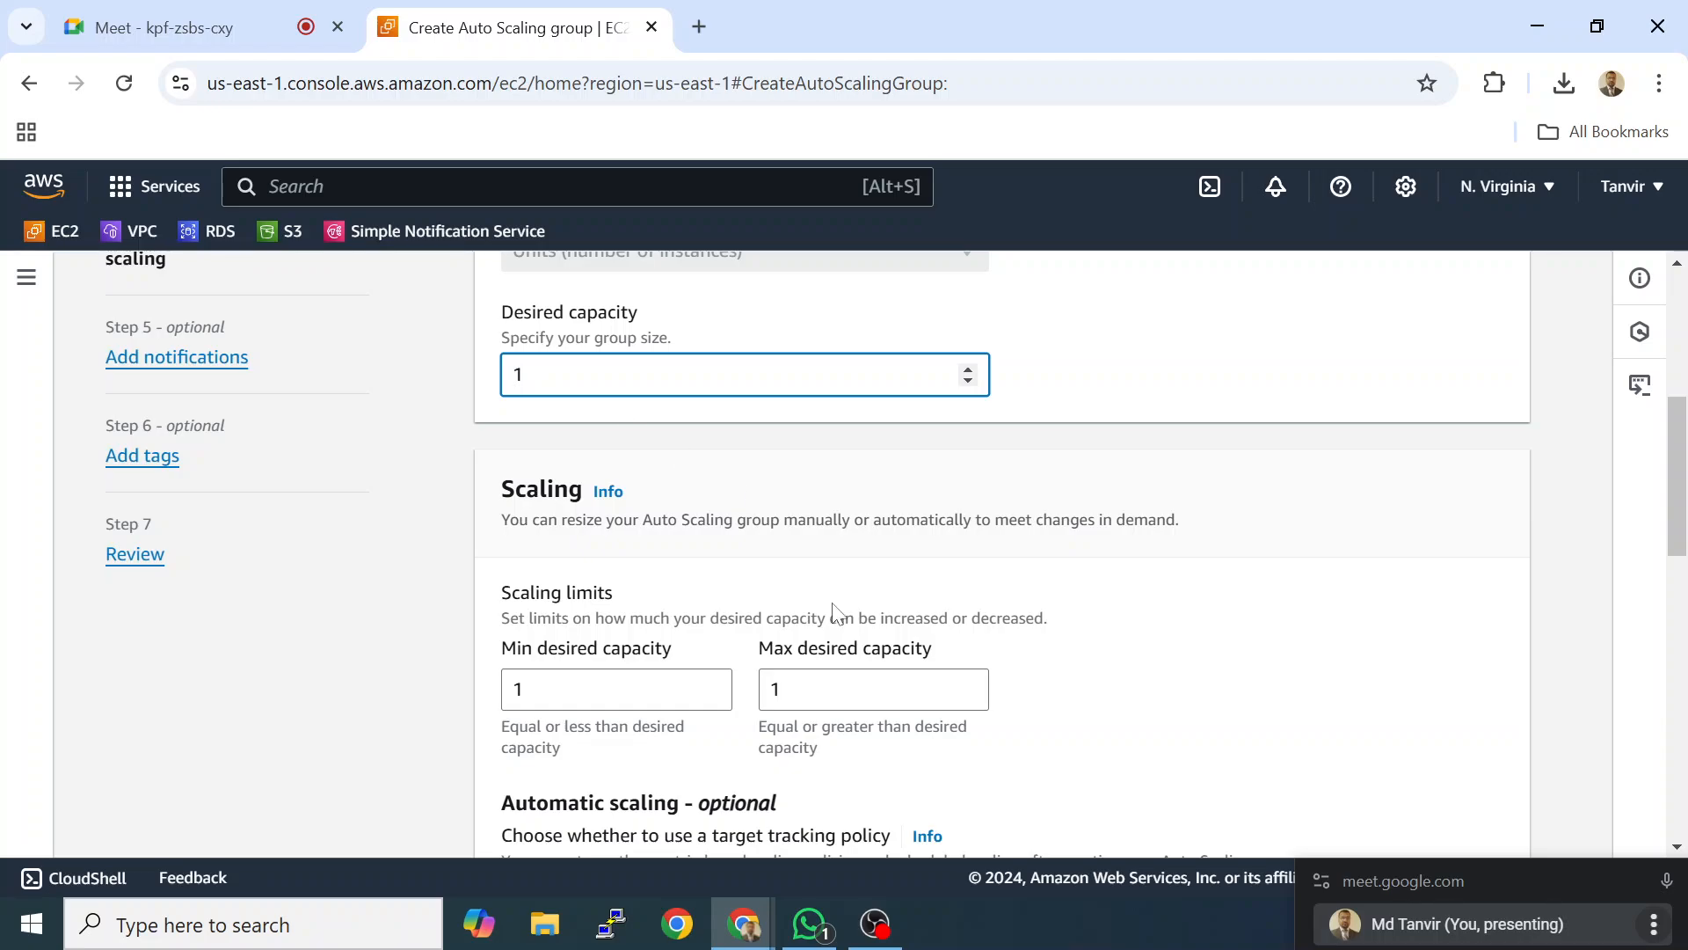
{"action": "left_click", "coordinate": [864, 690]}
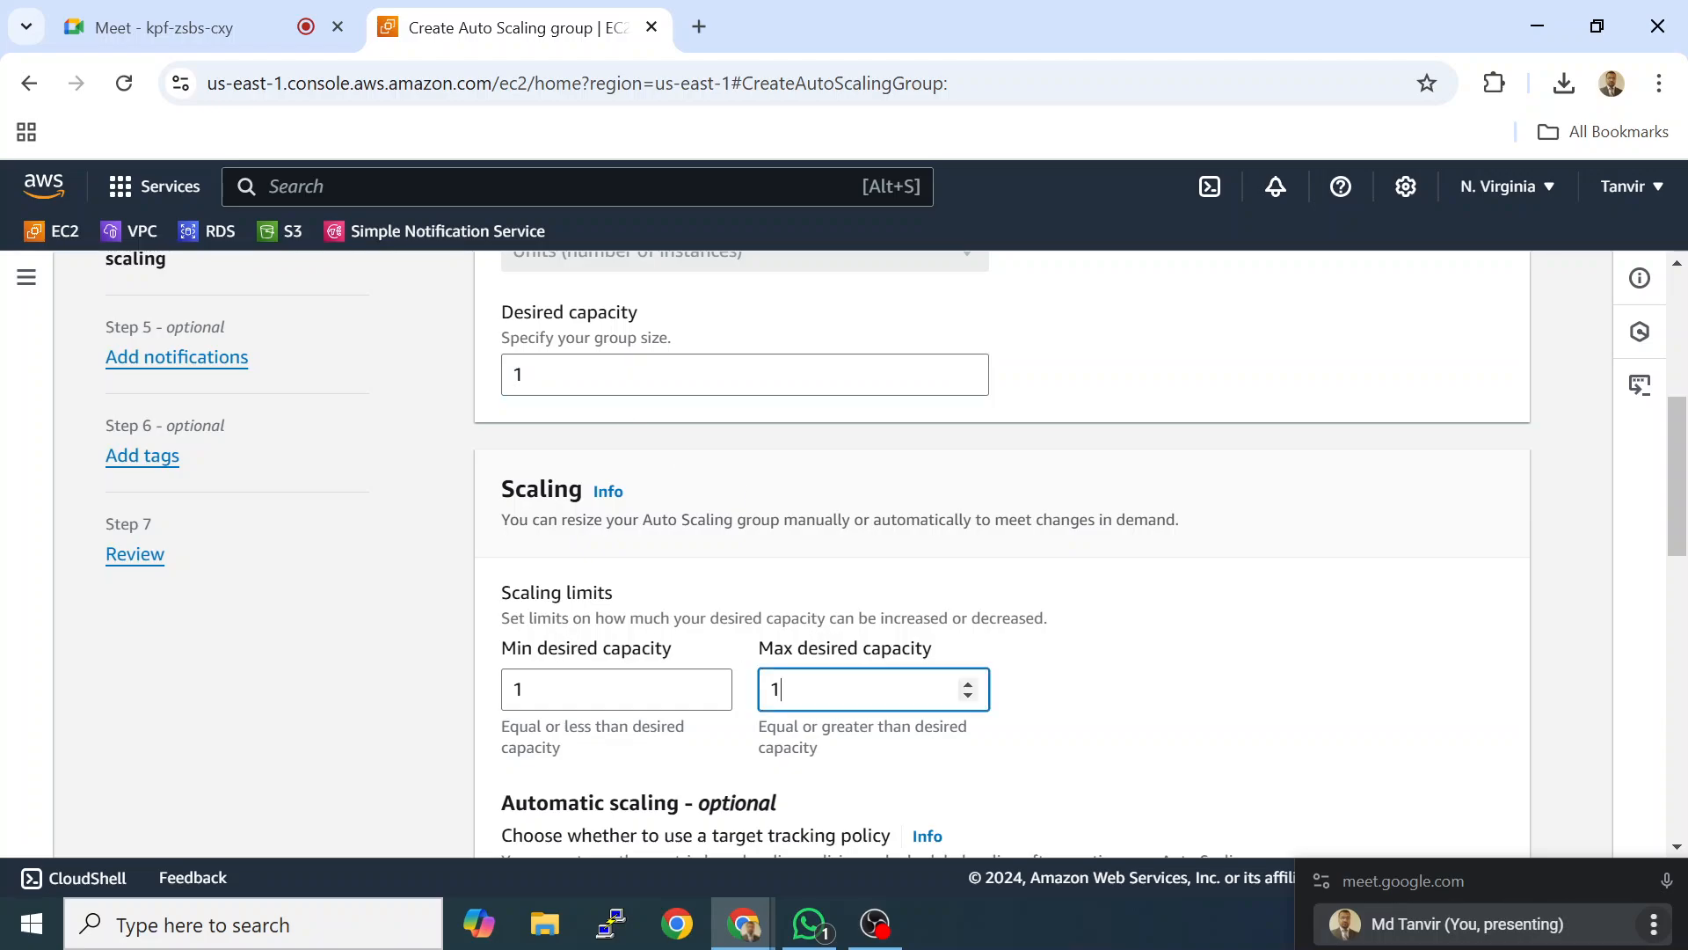
{"action": "key", "text": "BackSpace"}
{"action": "type", "text": "3"}
Enable a target tracking scaling policy on average CPU utilization with a target value of 70.
{"action": "scroll", "coordinate": [795, 682], "scroll_direction": "down", "scroll_amount": 3}
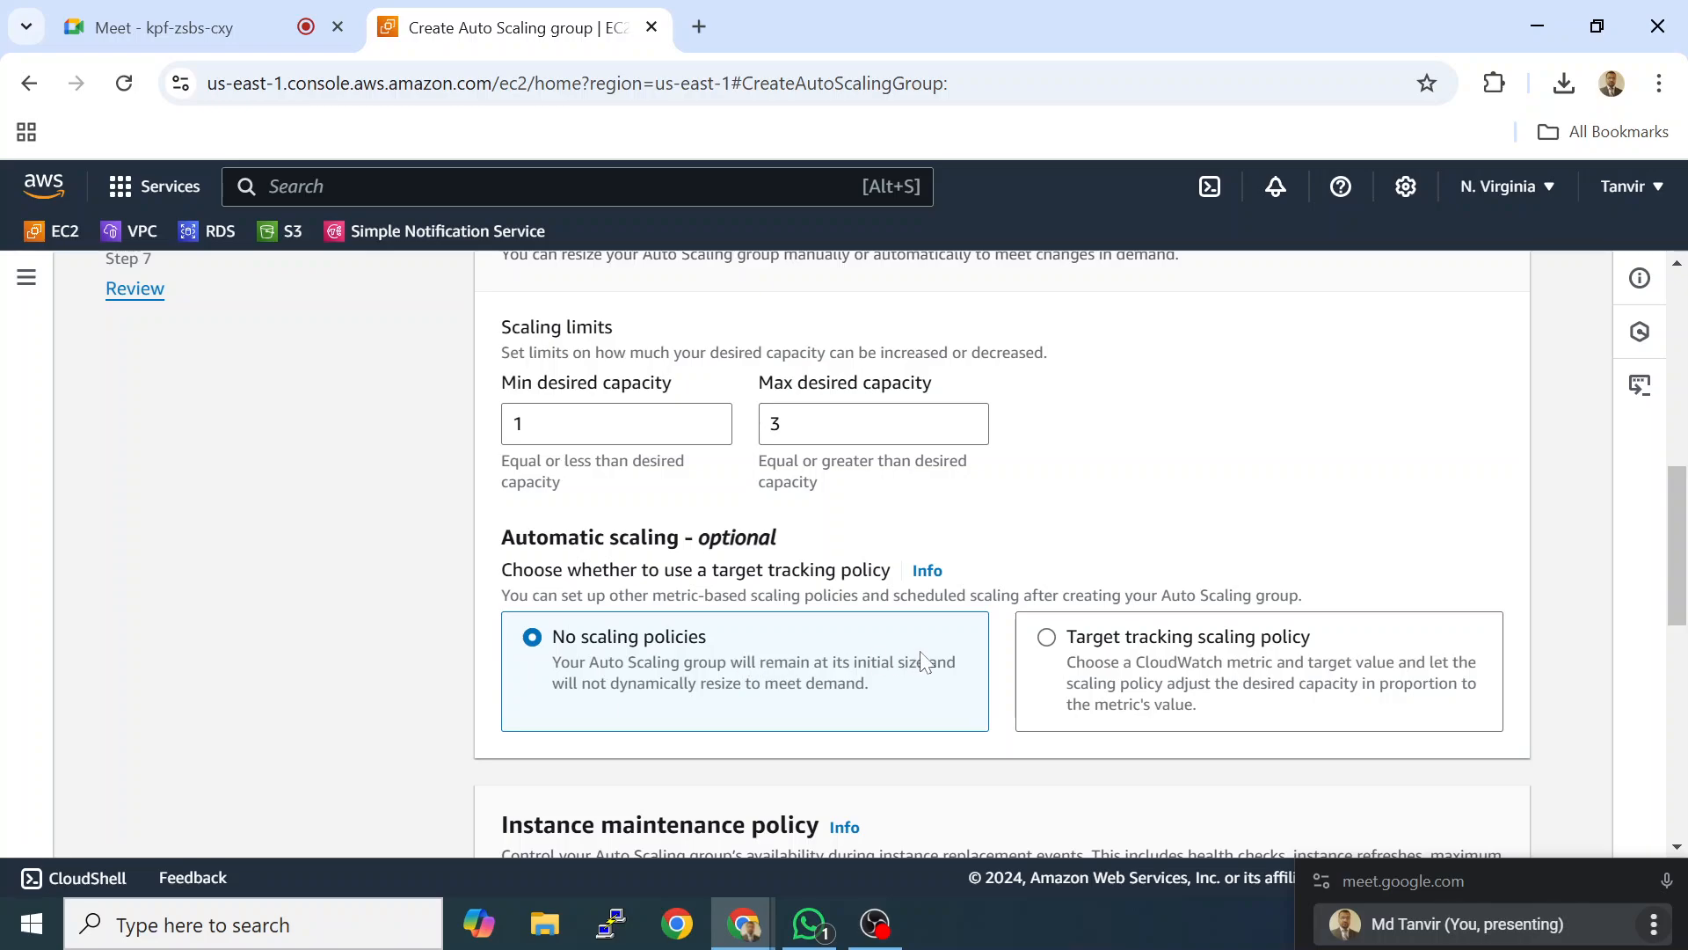
{"action": "left_click", "coordinate": [1058, 642]}
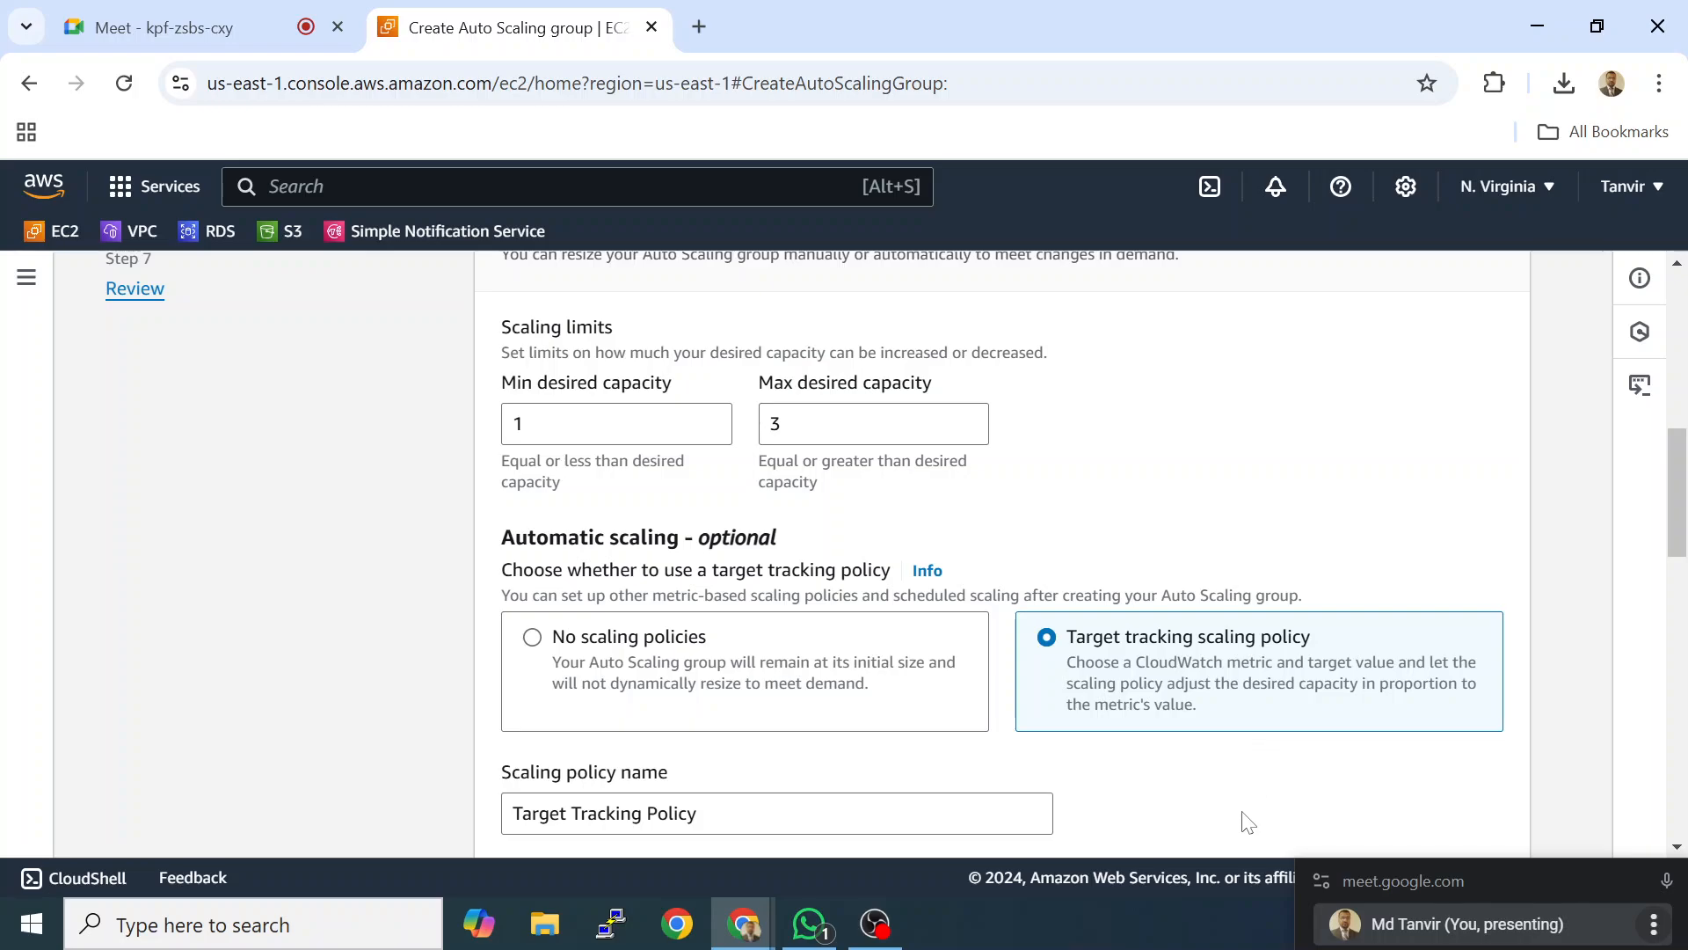
{"action": "scroll", "coordinate": [1249, 822], "scroll_direction": "down", "scroll_amount": 4}
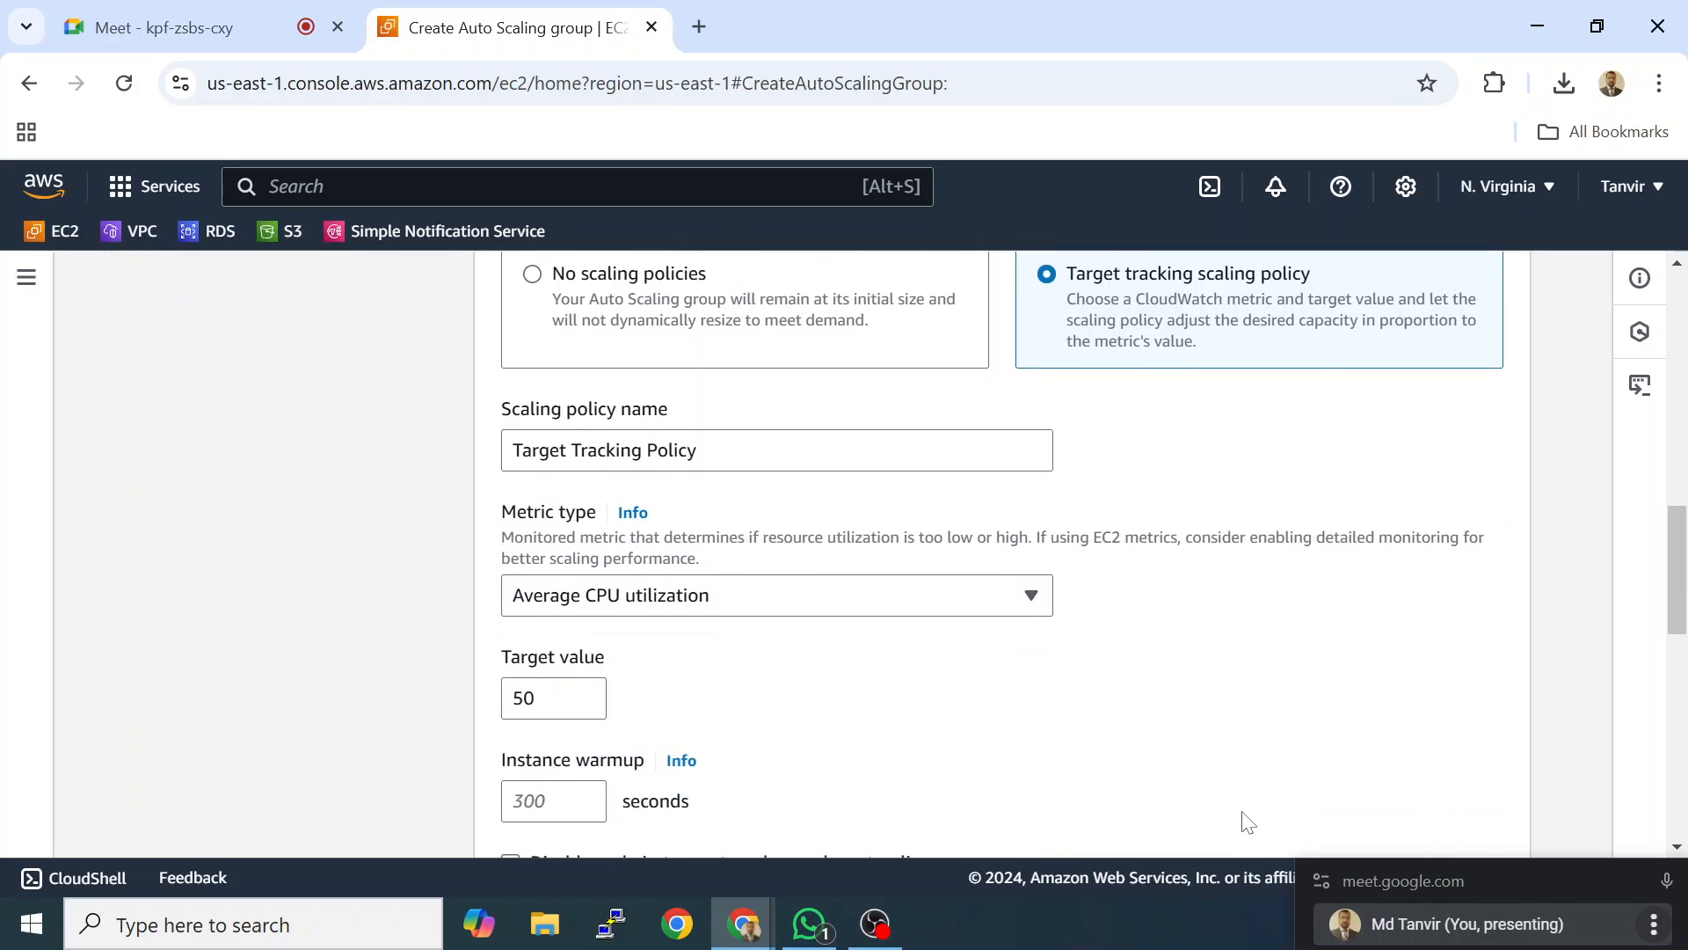
{"action": "scroll", "coordinate": [1249, 822], "scroll_direction": "down", "scroll_amount": 1}
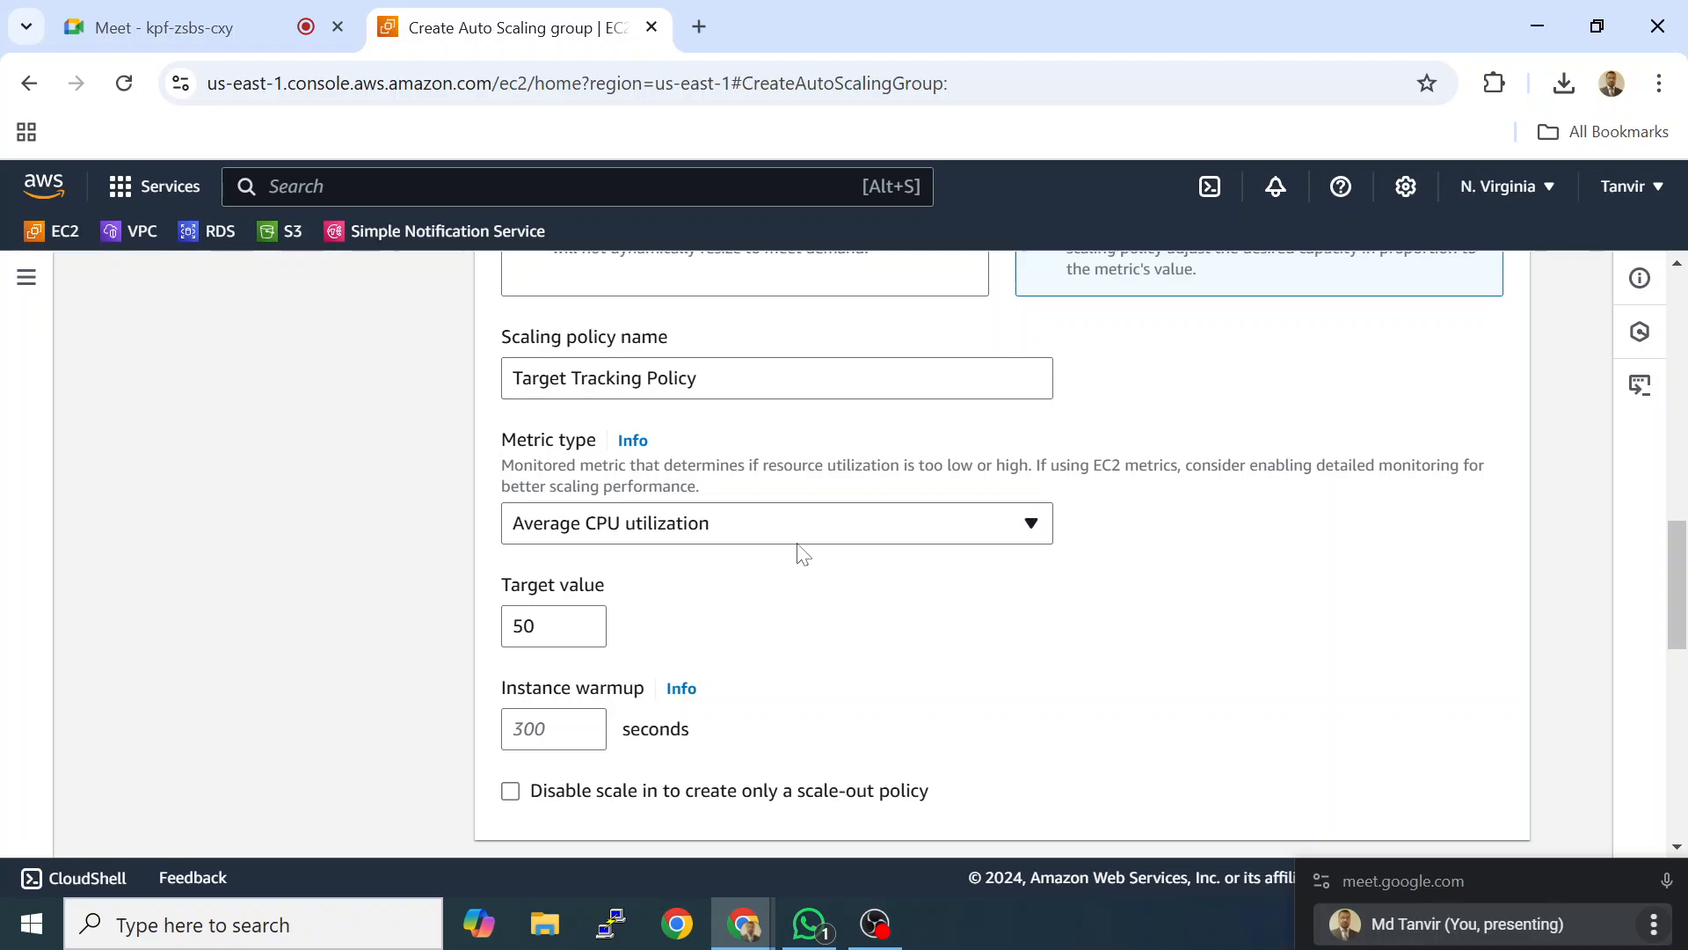
{"action": "left_click", "coordinate": [554, 626]}
{"action": "key", "text": "BackSpace"}
{"action": "type", "text": "70"}
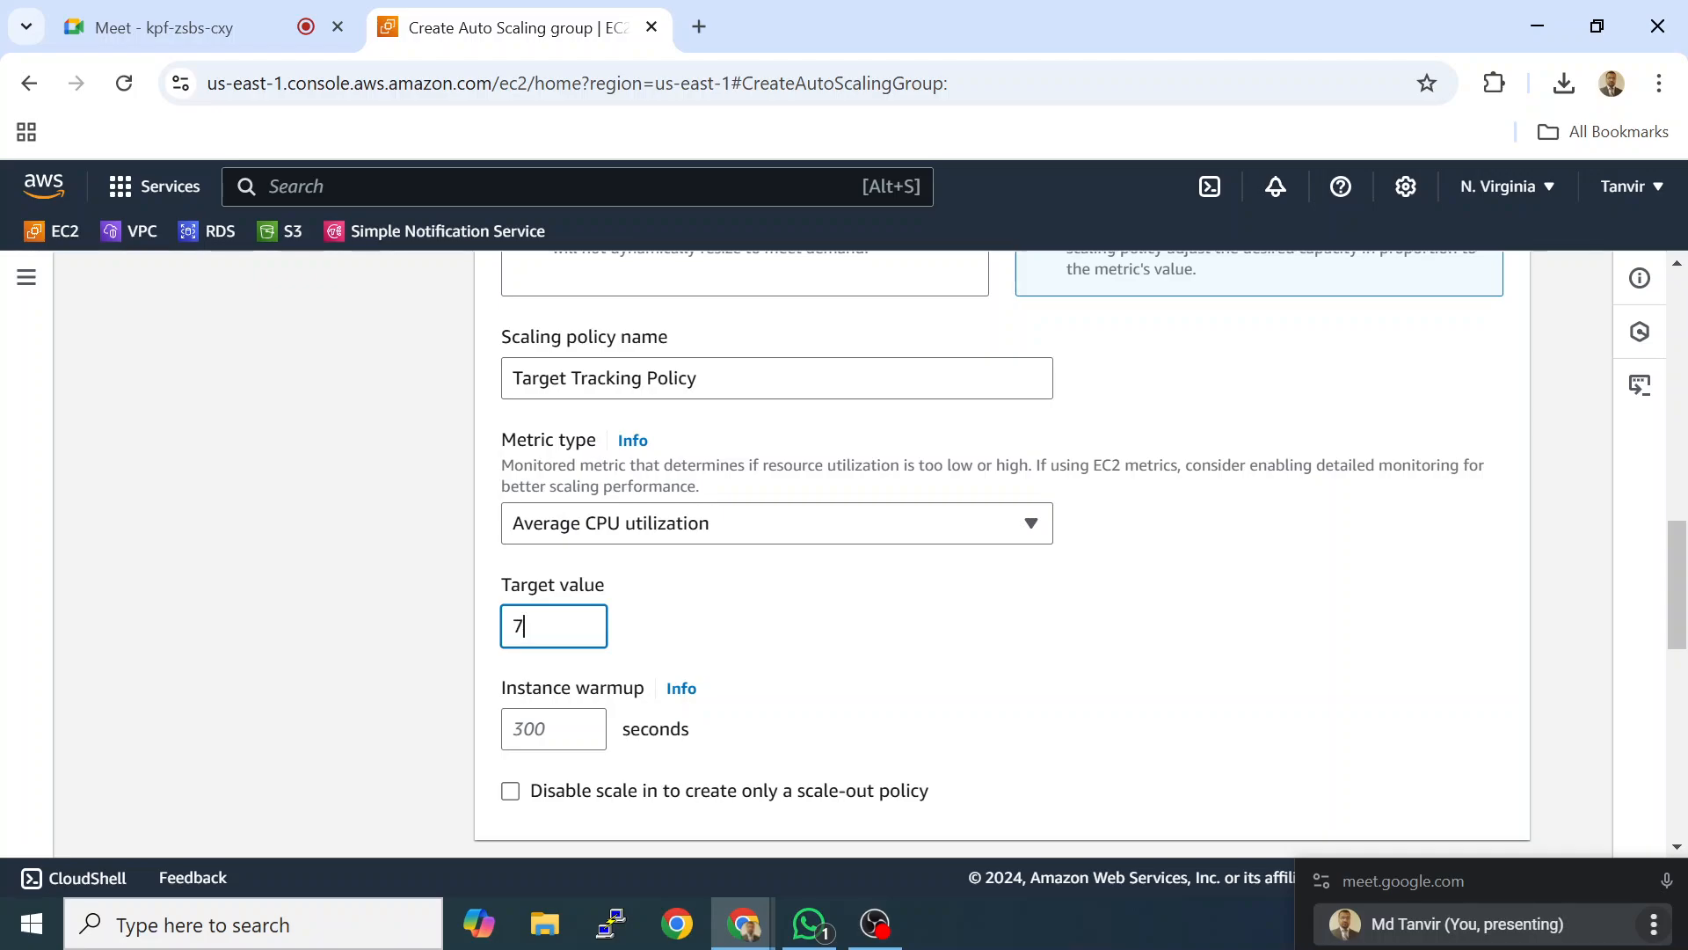
Switch to Google Meet, admit the waiting participant, and return to the AWS page with the meeting window out of the way.
{"action": "left_click", "coordinate": [151, 23]}
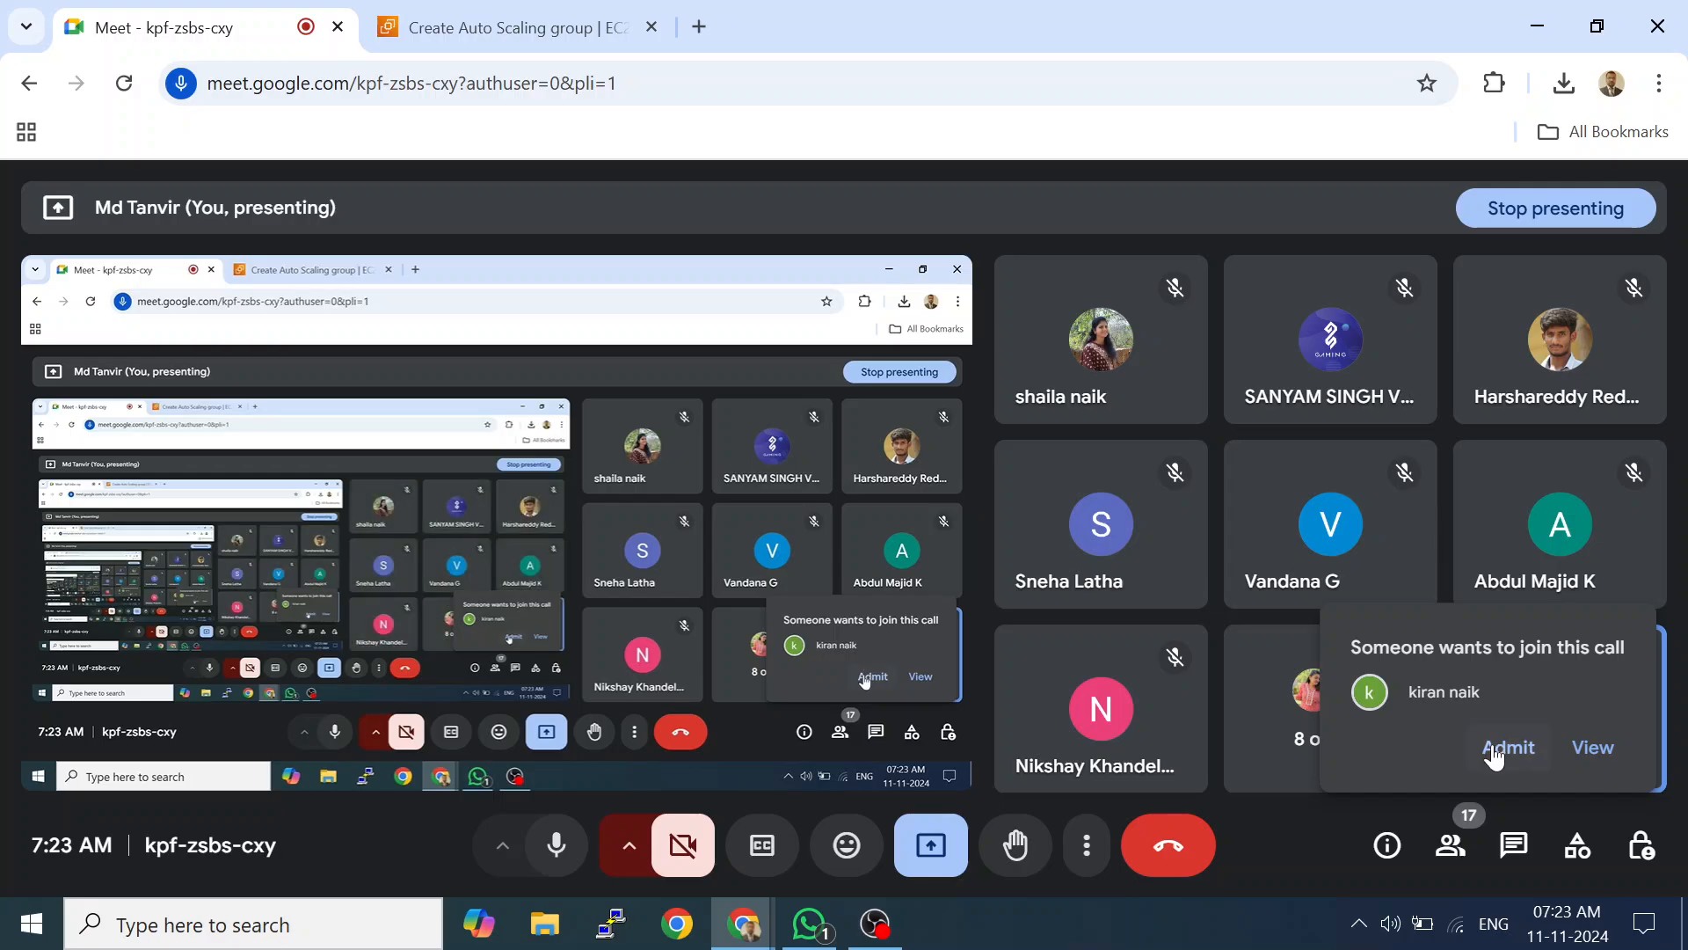
{"action": "left_click", "coordinate": [1506, 746]}
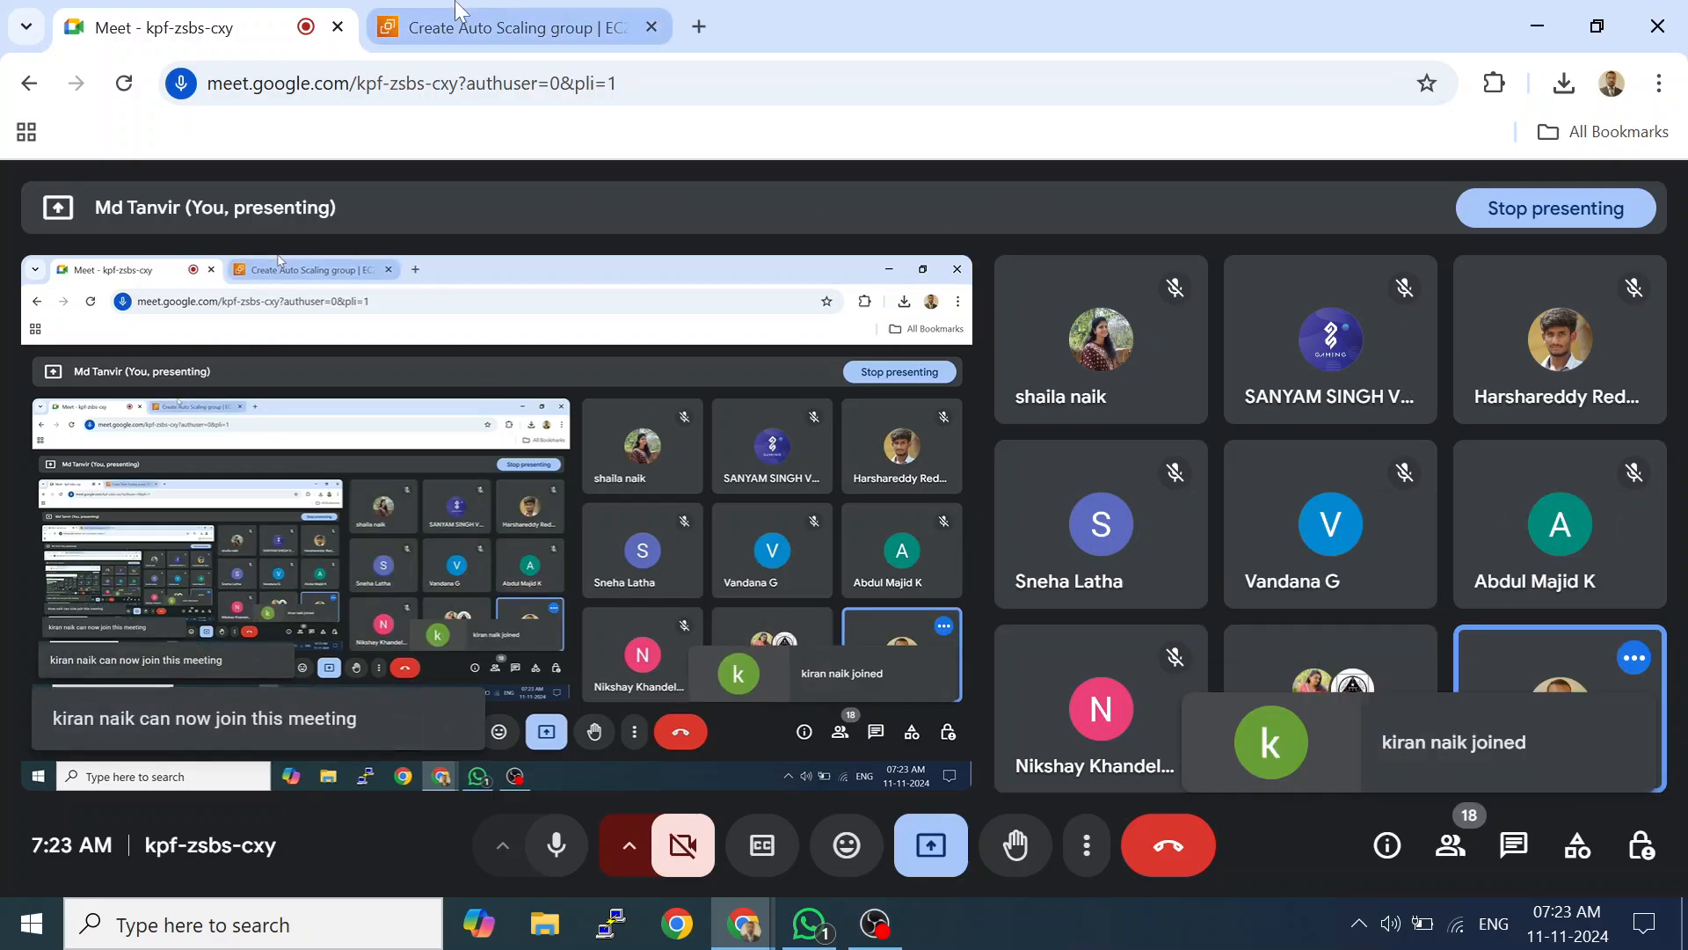
{"action": "left_click", "coordinate": [519, 27]}
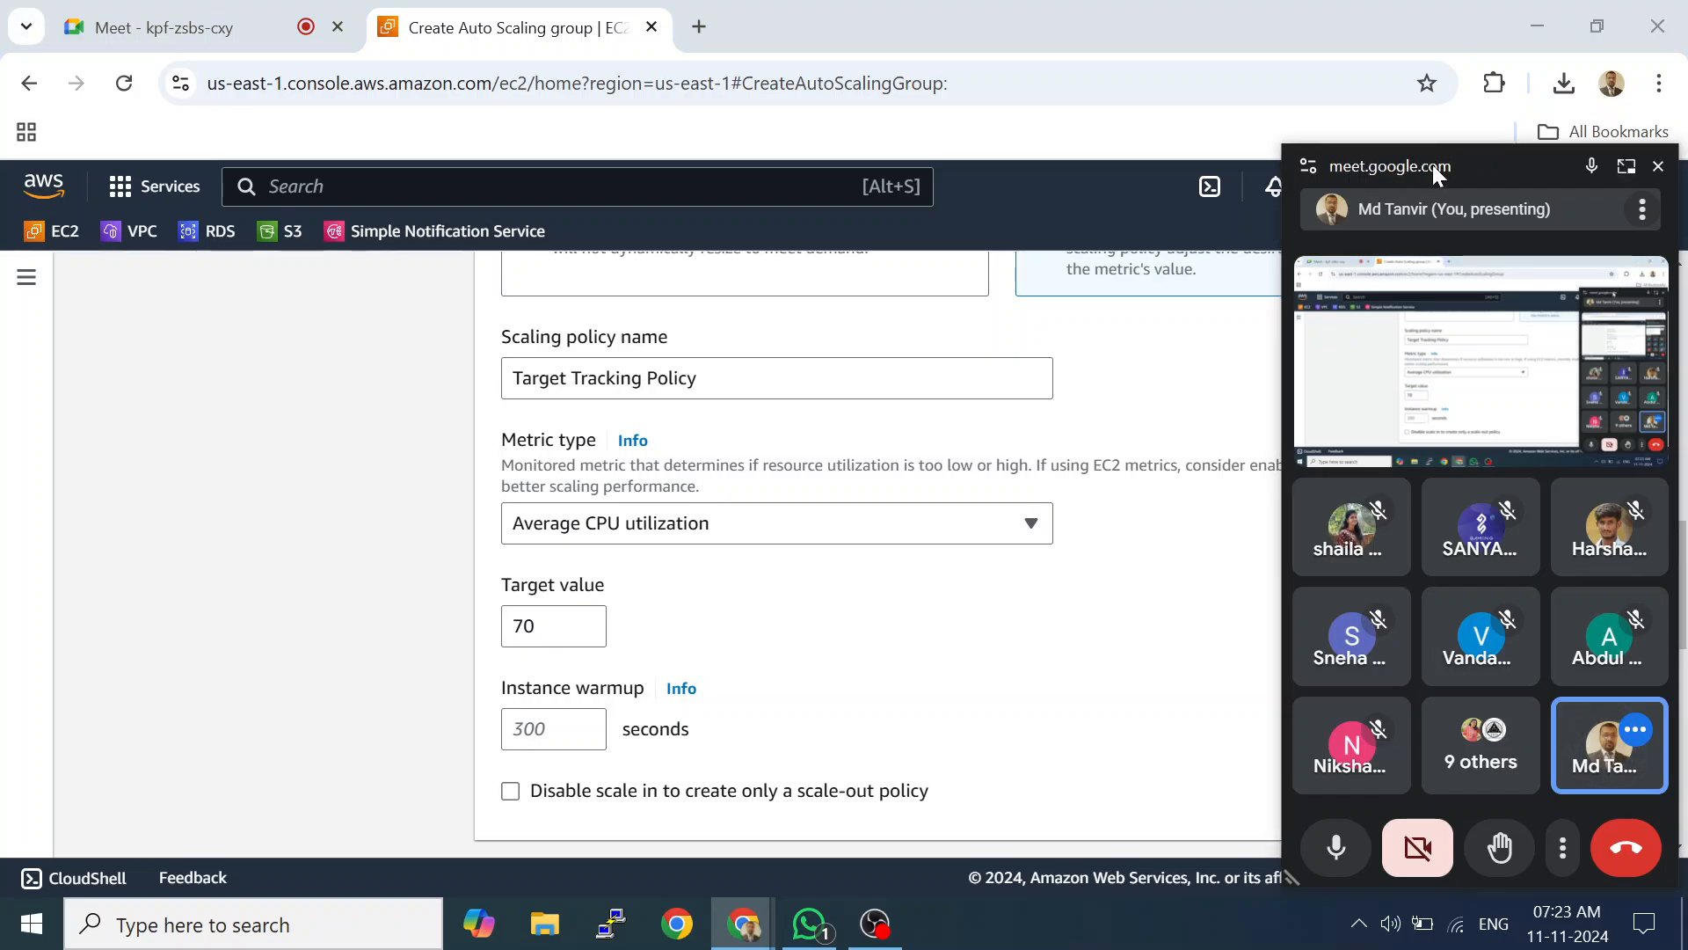
{"action": "left_click_drag", "start_coordinate": [1433, 165], "coordinate": [1445, 812]}
Set the scaling policy's instance warmup to 60 seconds.
{"action": "left_click", "coordinate": [549, 723]}
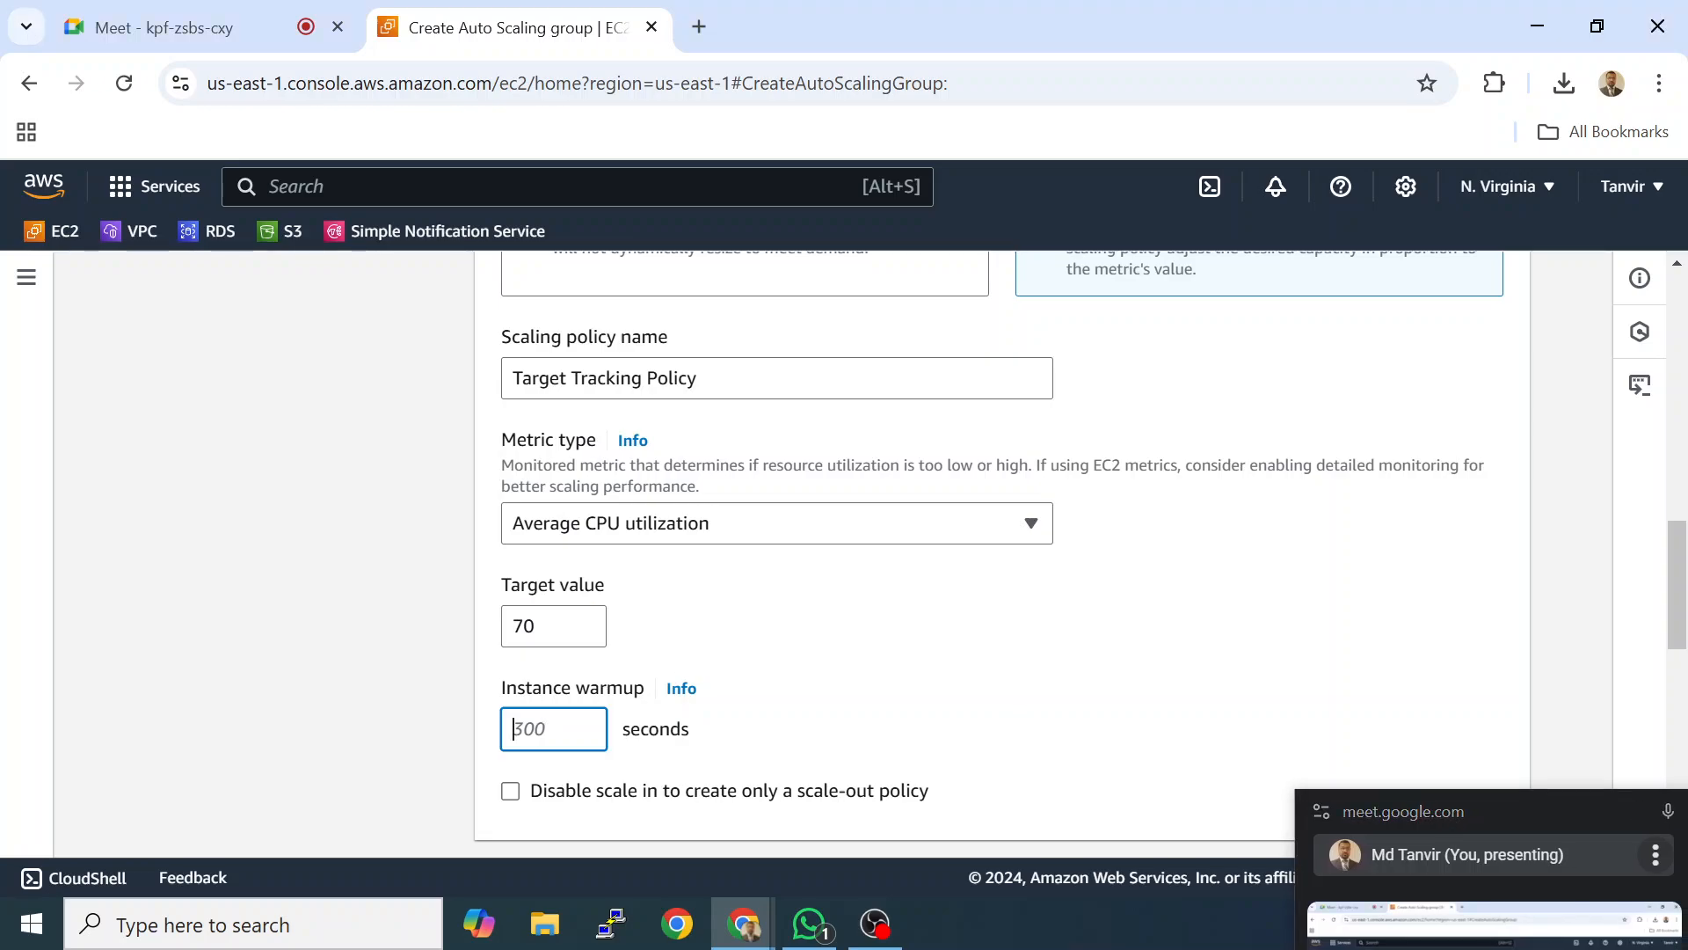
{"action": "type", "text": "60"}
{"action": "left_click", "coordinate": [910, 659]}
Keep No policy for instance maintenance and scale-in protection off, and proceed to the notifications page with the meeting window clear of the form.
{"action": "scroll", "coordinate": [910, 659], "scroll_direction": "down", "scroll_amount": 4}
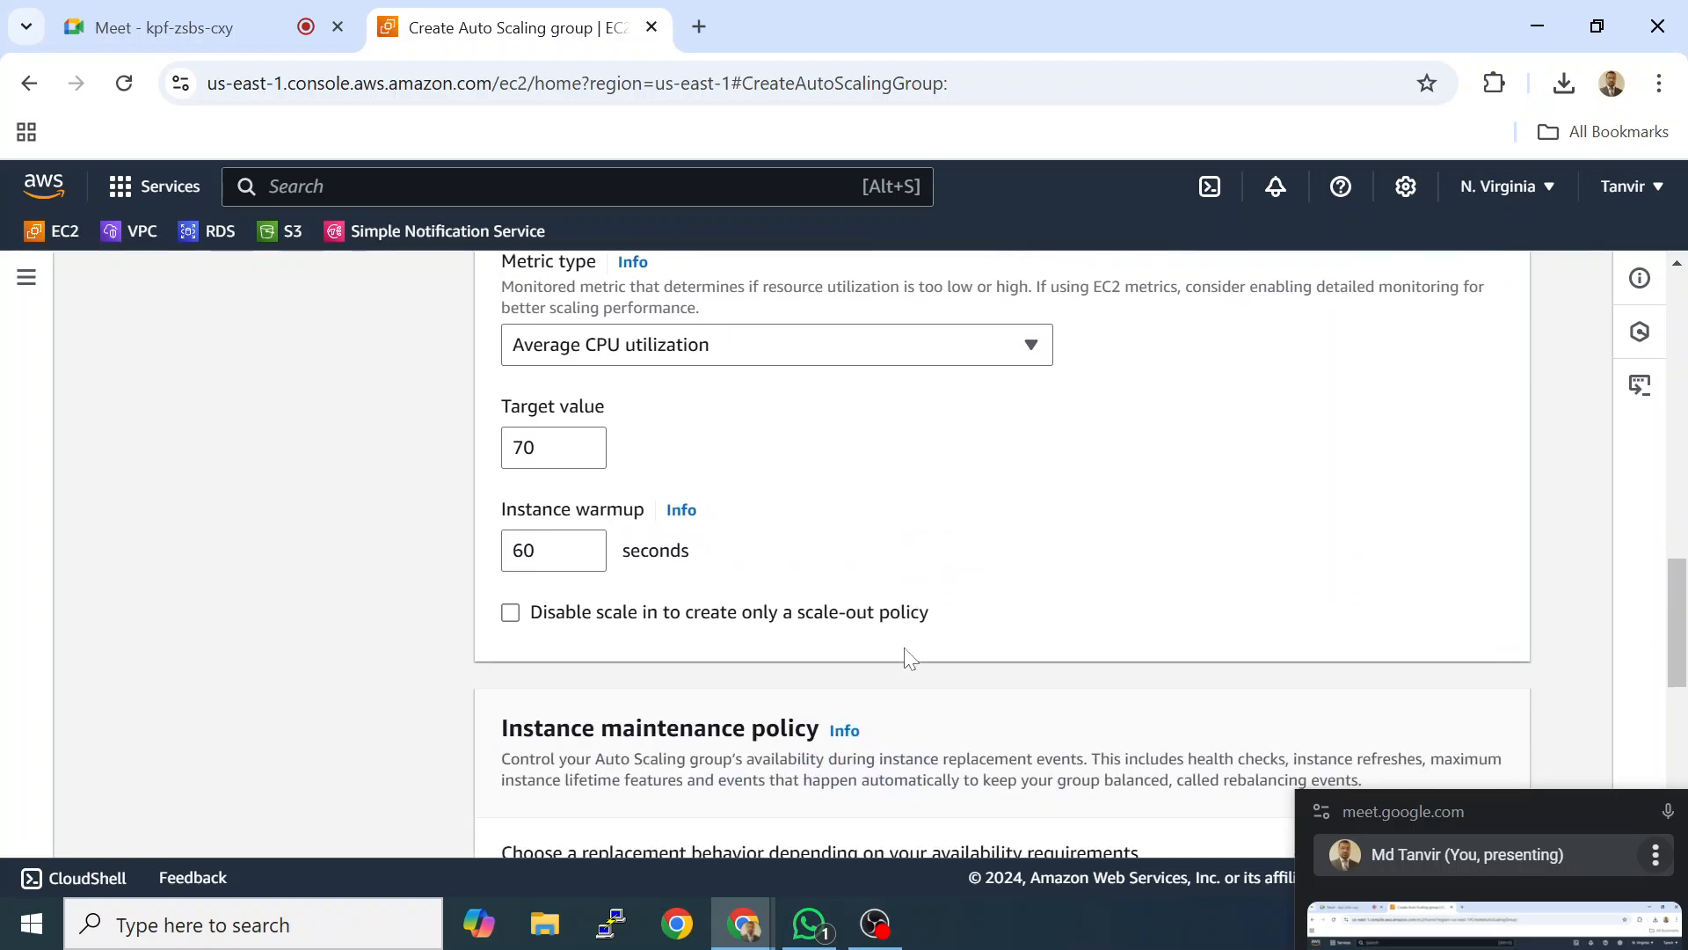
{"action": "scroll", "coordinate": [910, 660], "scroll_direction": "down", "scroll_amount": 1}
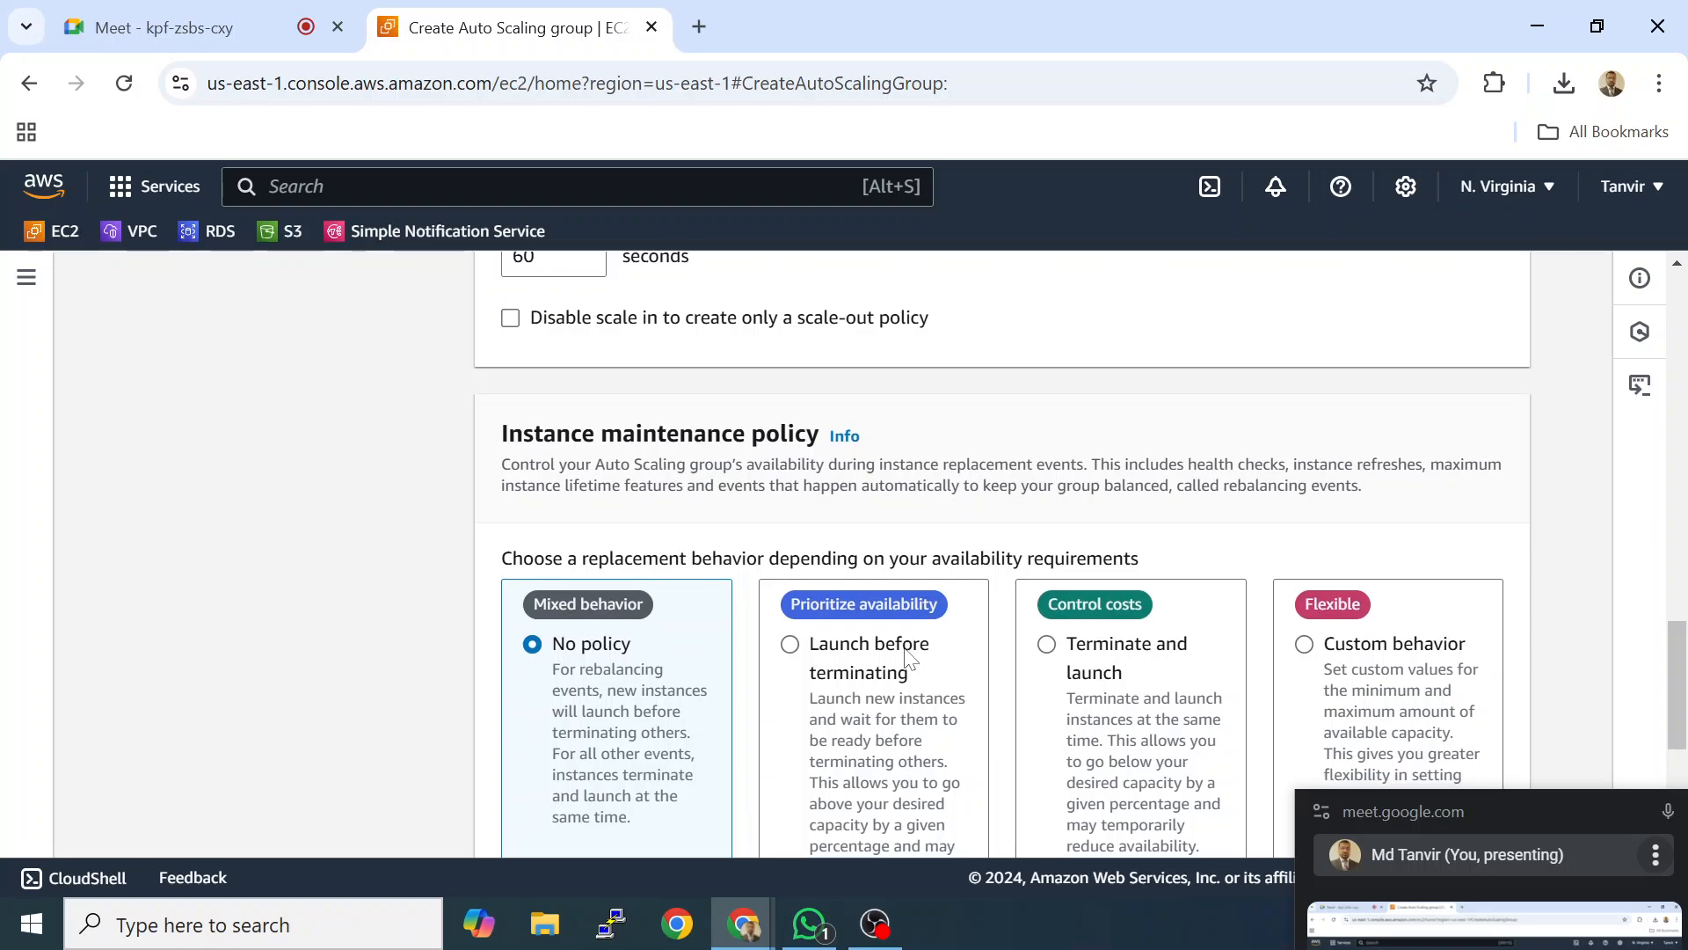
{"action": "scroll", "coordinate": [910, 660], "scroll_direction": "down", "scroll_amount": 2}
{"action": "scroll", "coordinate": [910, 660], "scroll_direction": "down", "scroll_amount": 3}
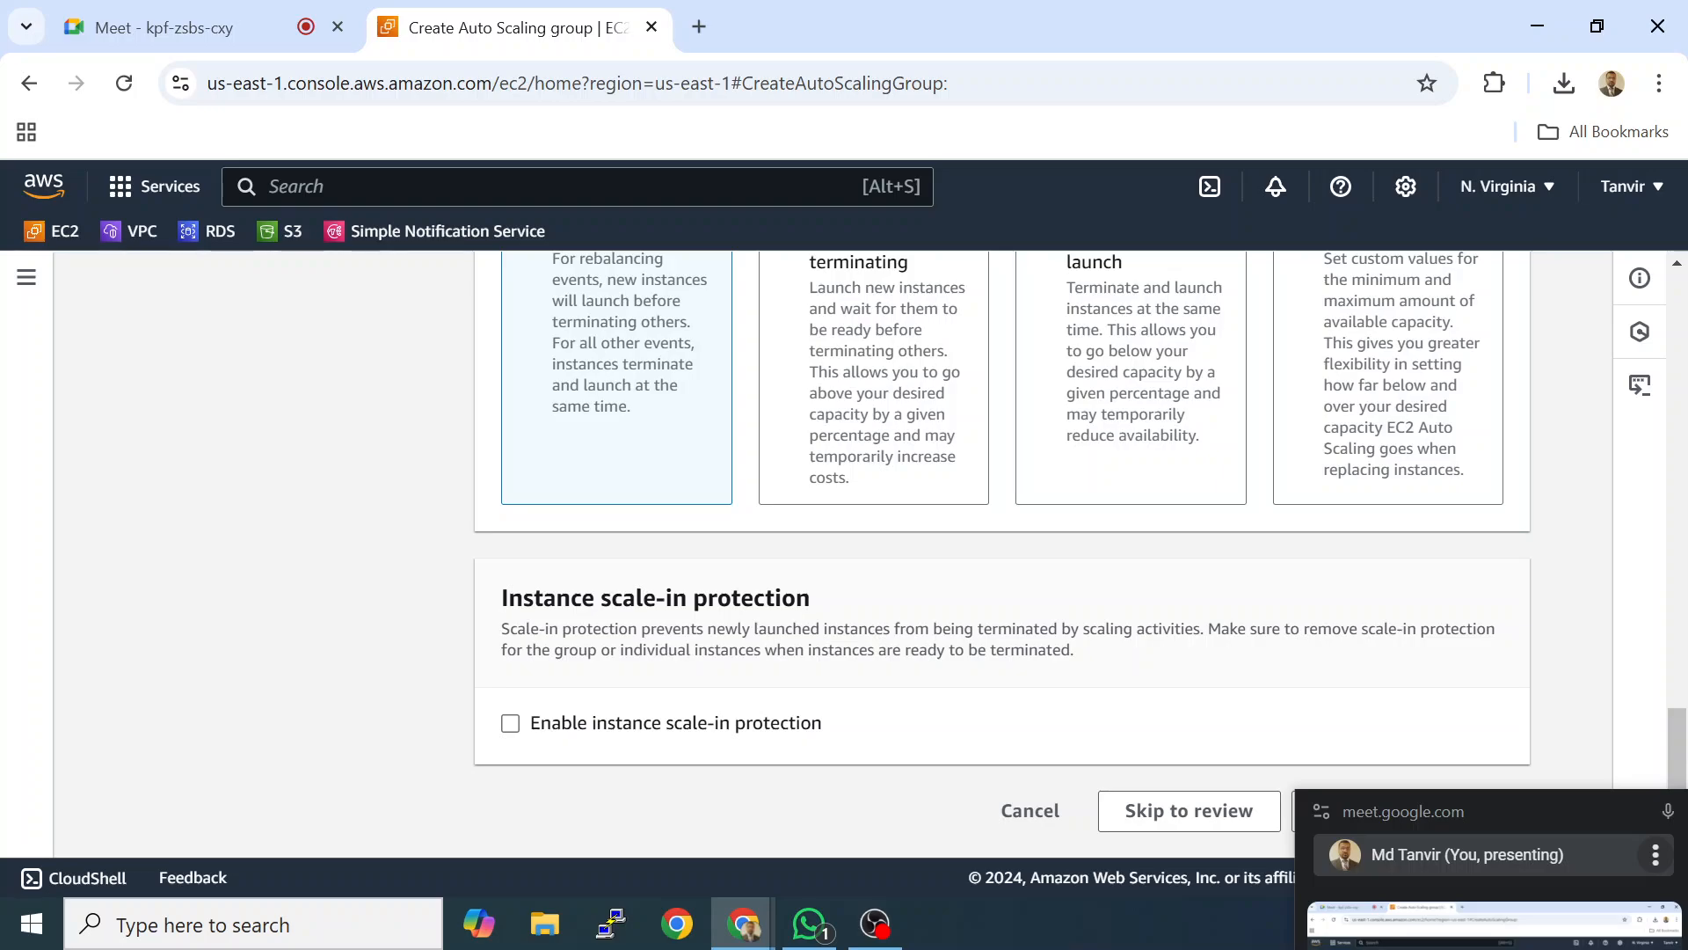
{"action": "left_click_drag", "start_coordinate": [1537, 812], "coordinate": [1527, 881]}
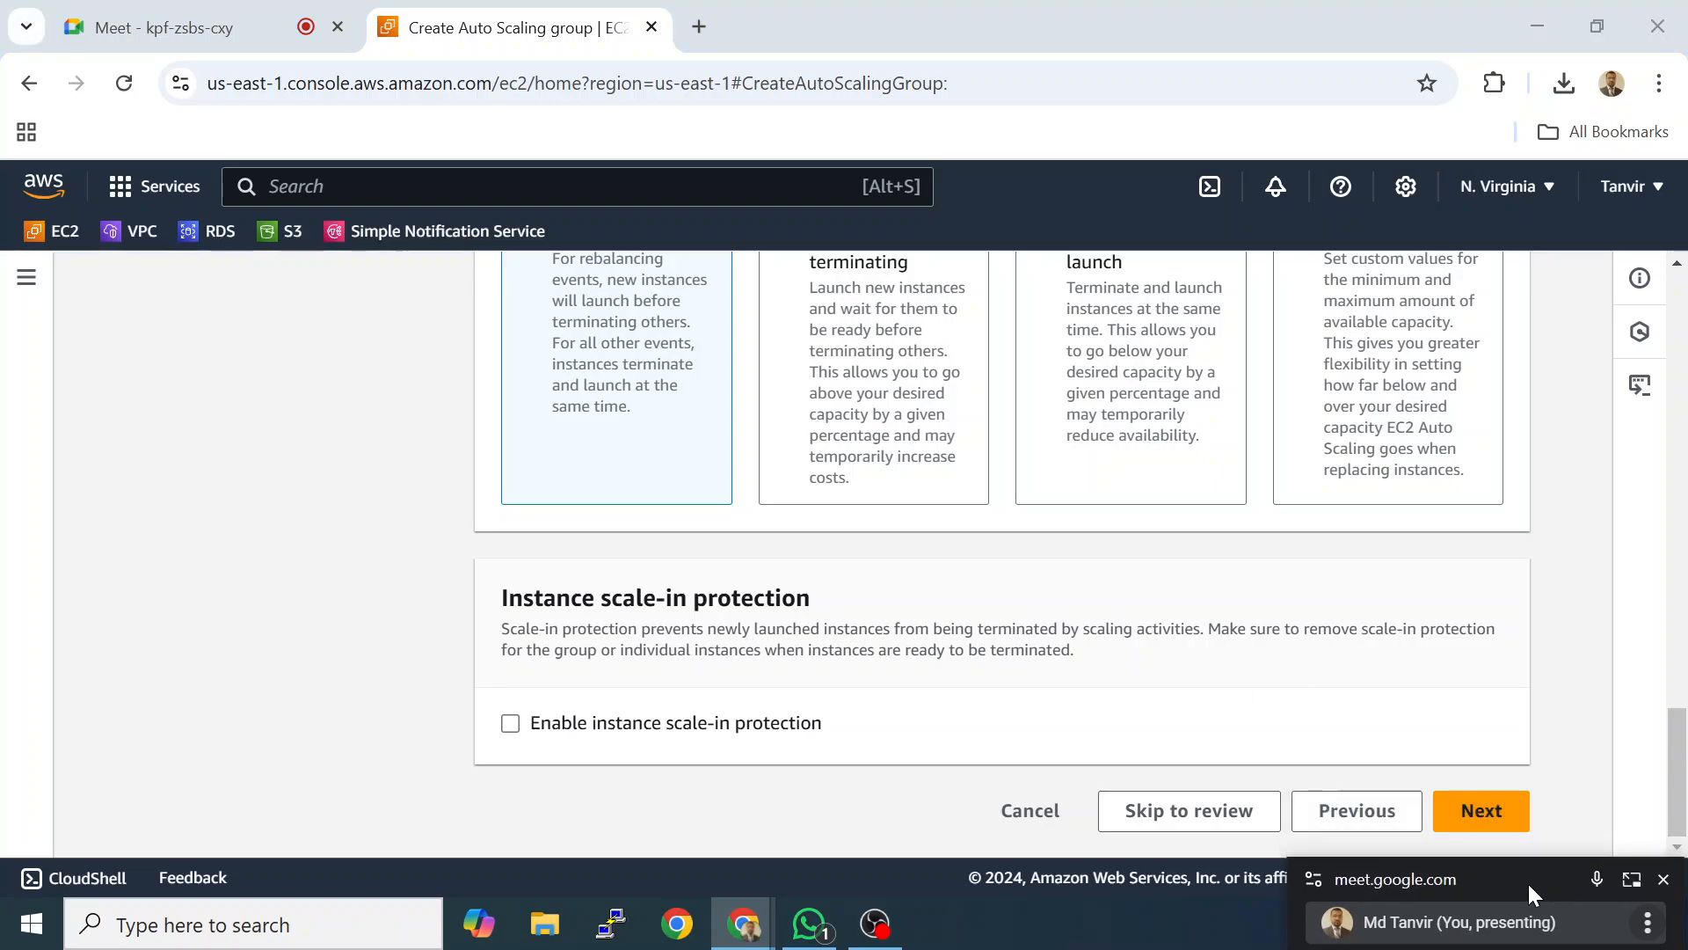
{"action": "left_click", "coordinate": [1485, 811]}
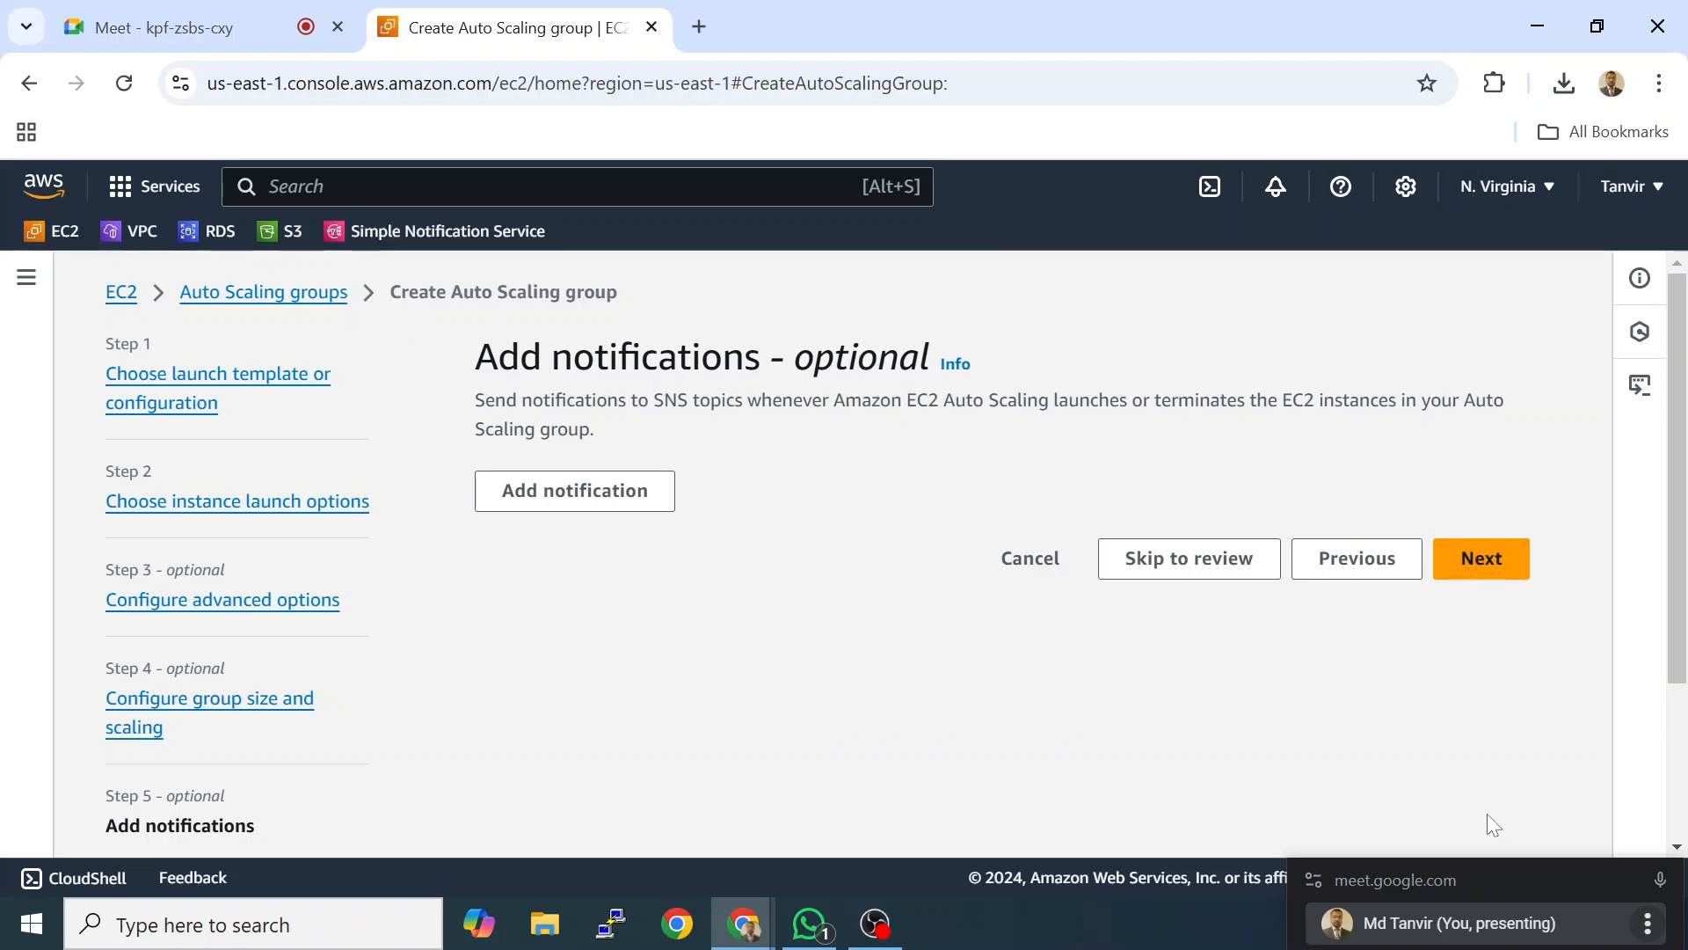
Proceed without adding notifications or tags, check the review summary, and create the Auto Scaling group.
{"action": "left_click", "coordinate": [1485, 580]}
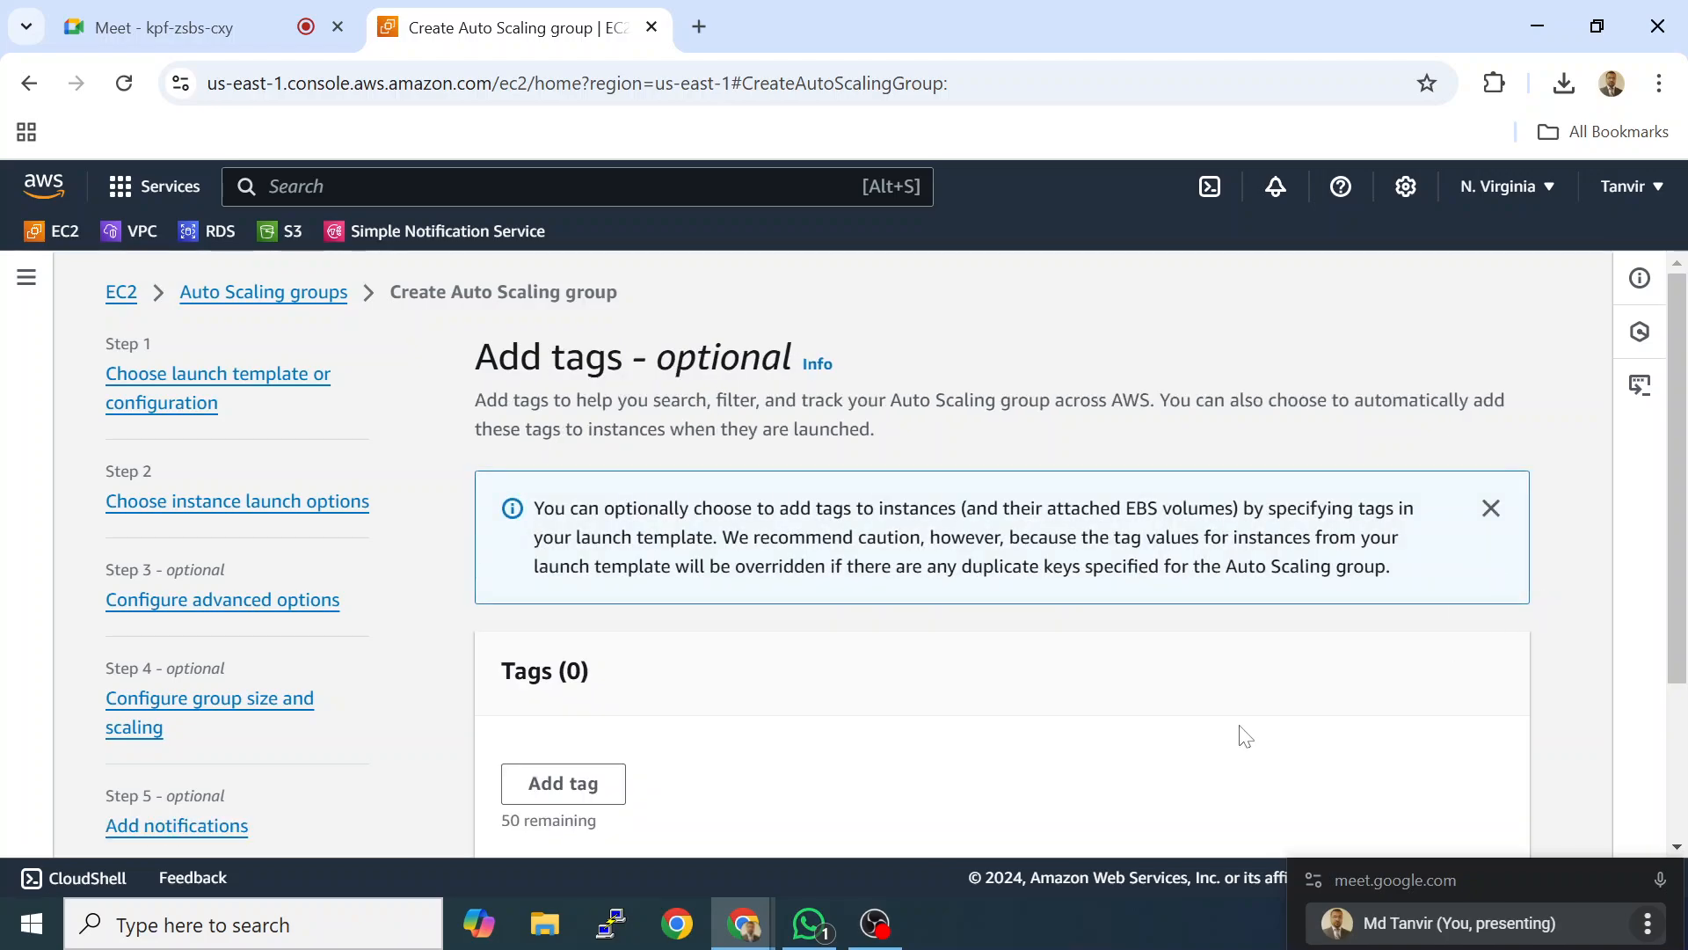
{"action": "scroll", "coordinate": [1240, 735], "scroll_direction": "down", "scroll_amount": 2}
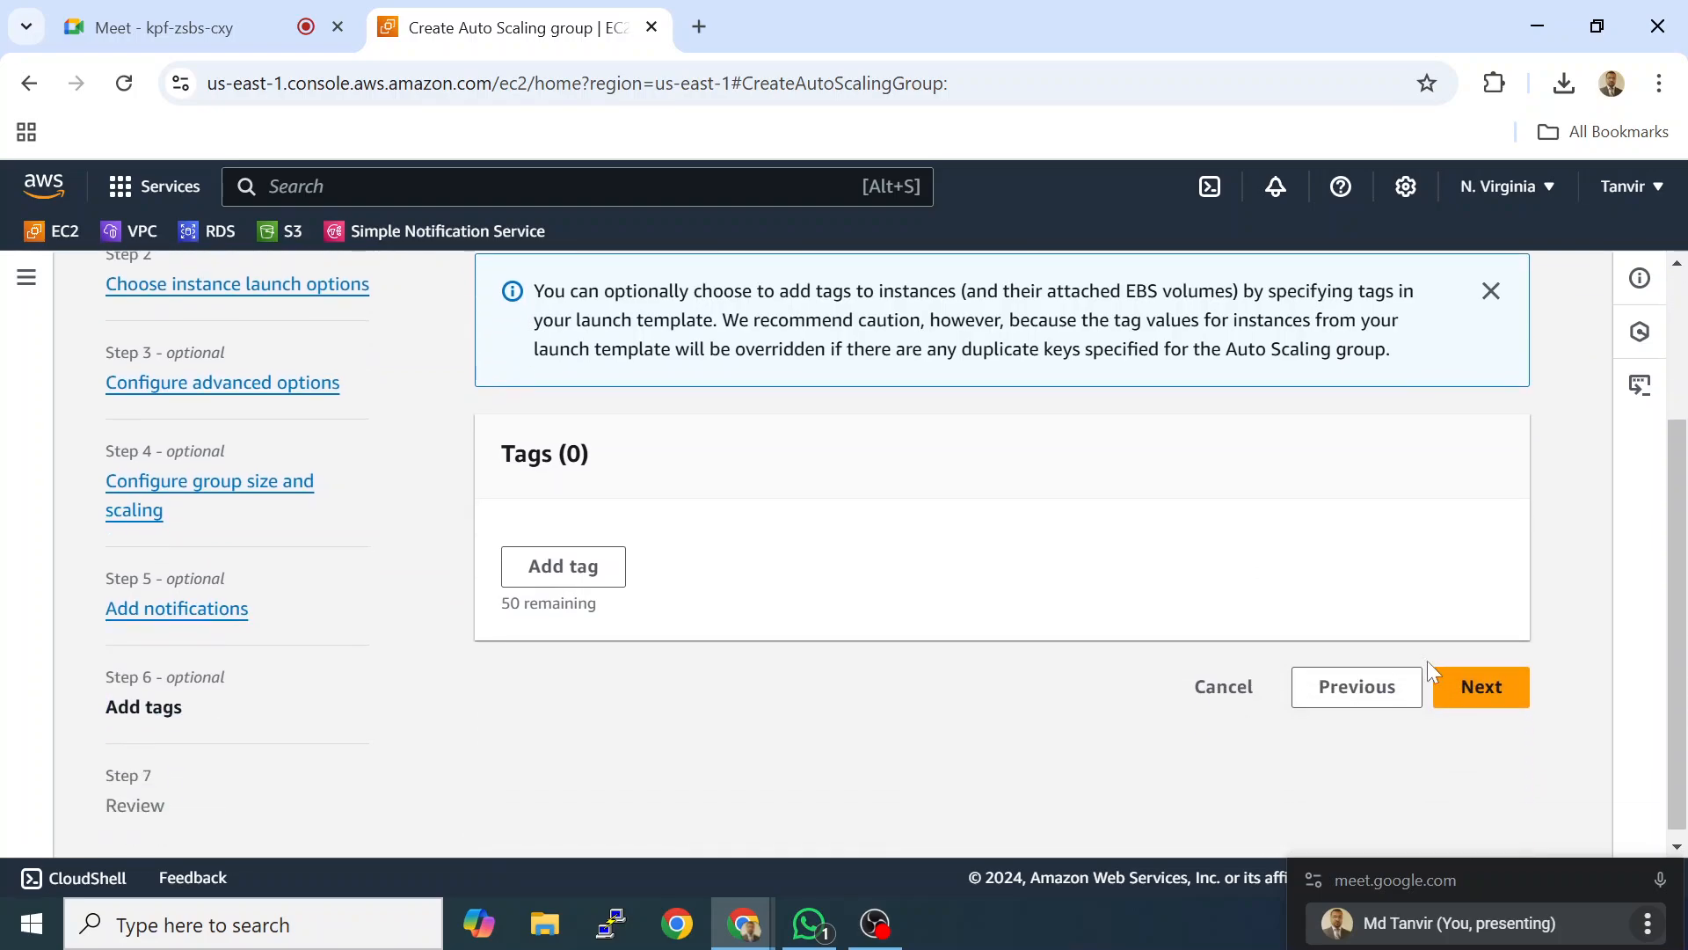
{"action": "left_click", "coordinate": [1482, 693]}
{"action": "scroll", "coordinate": [1484, 693], "scroll_direction": "down", "scroll_amount": 10}
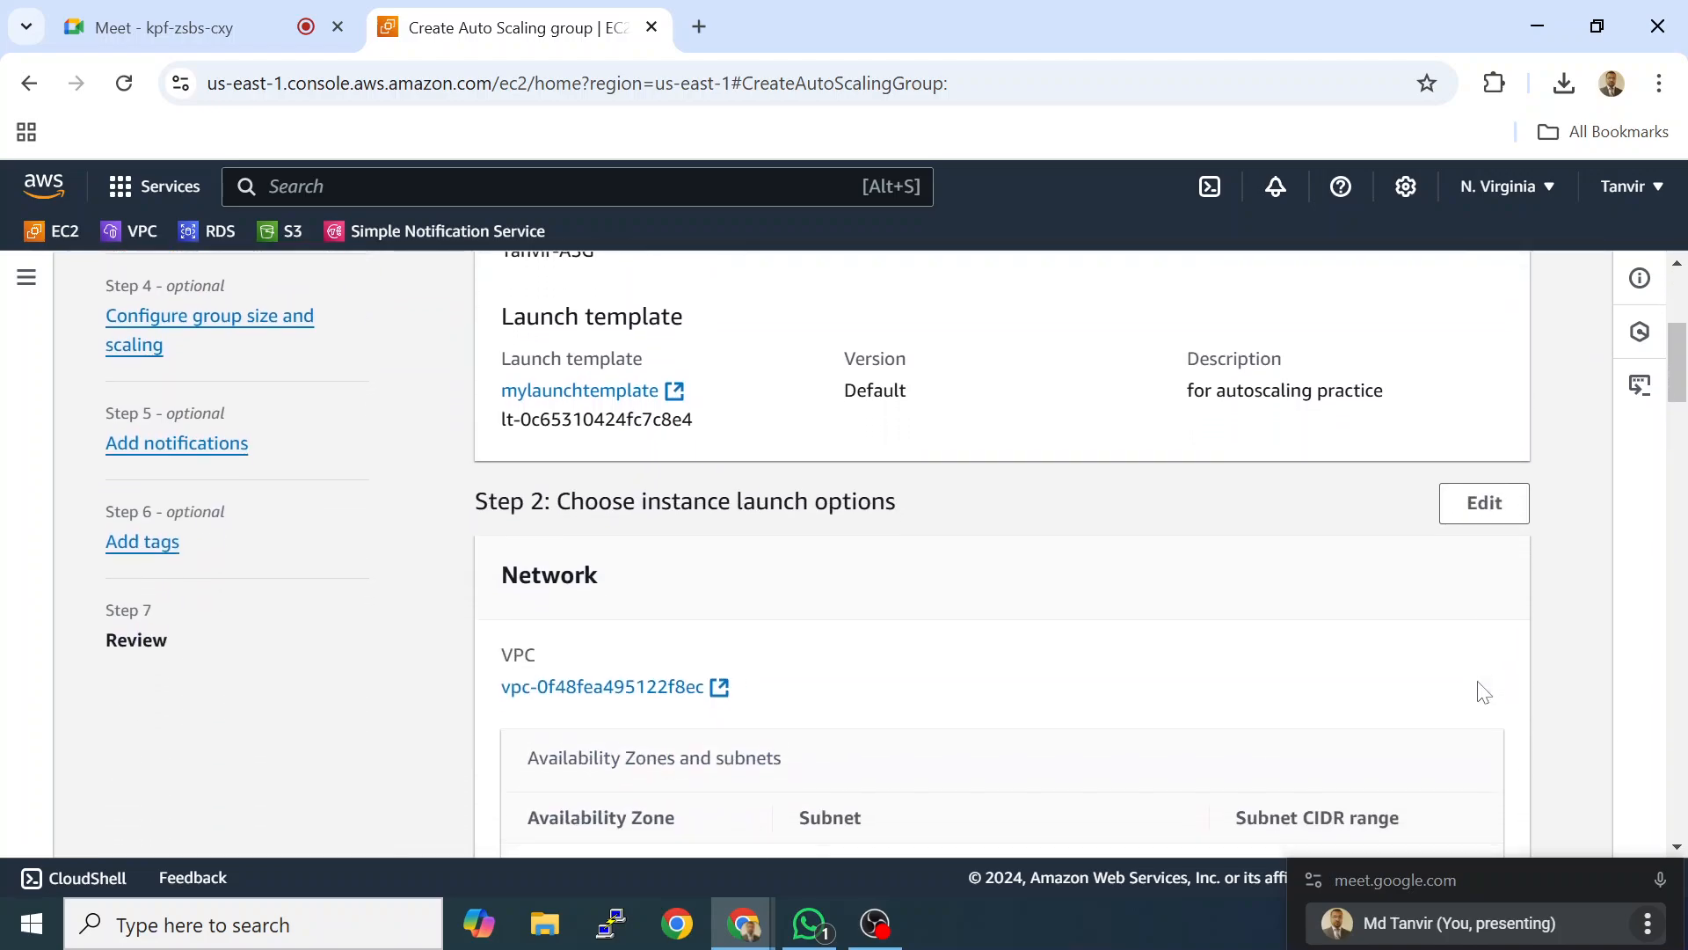
{"action": "scroll", "coordinate": [1484, 693], "scroll_direction": "down", "scroll_amount": 12}
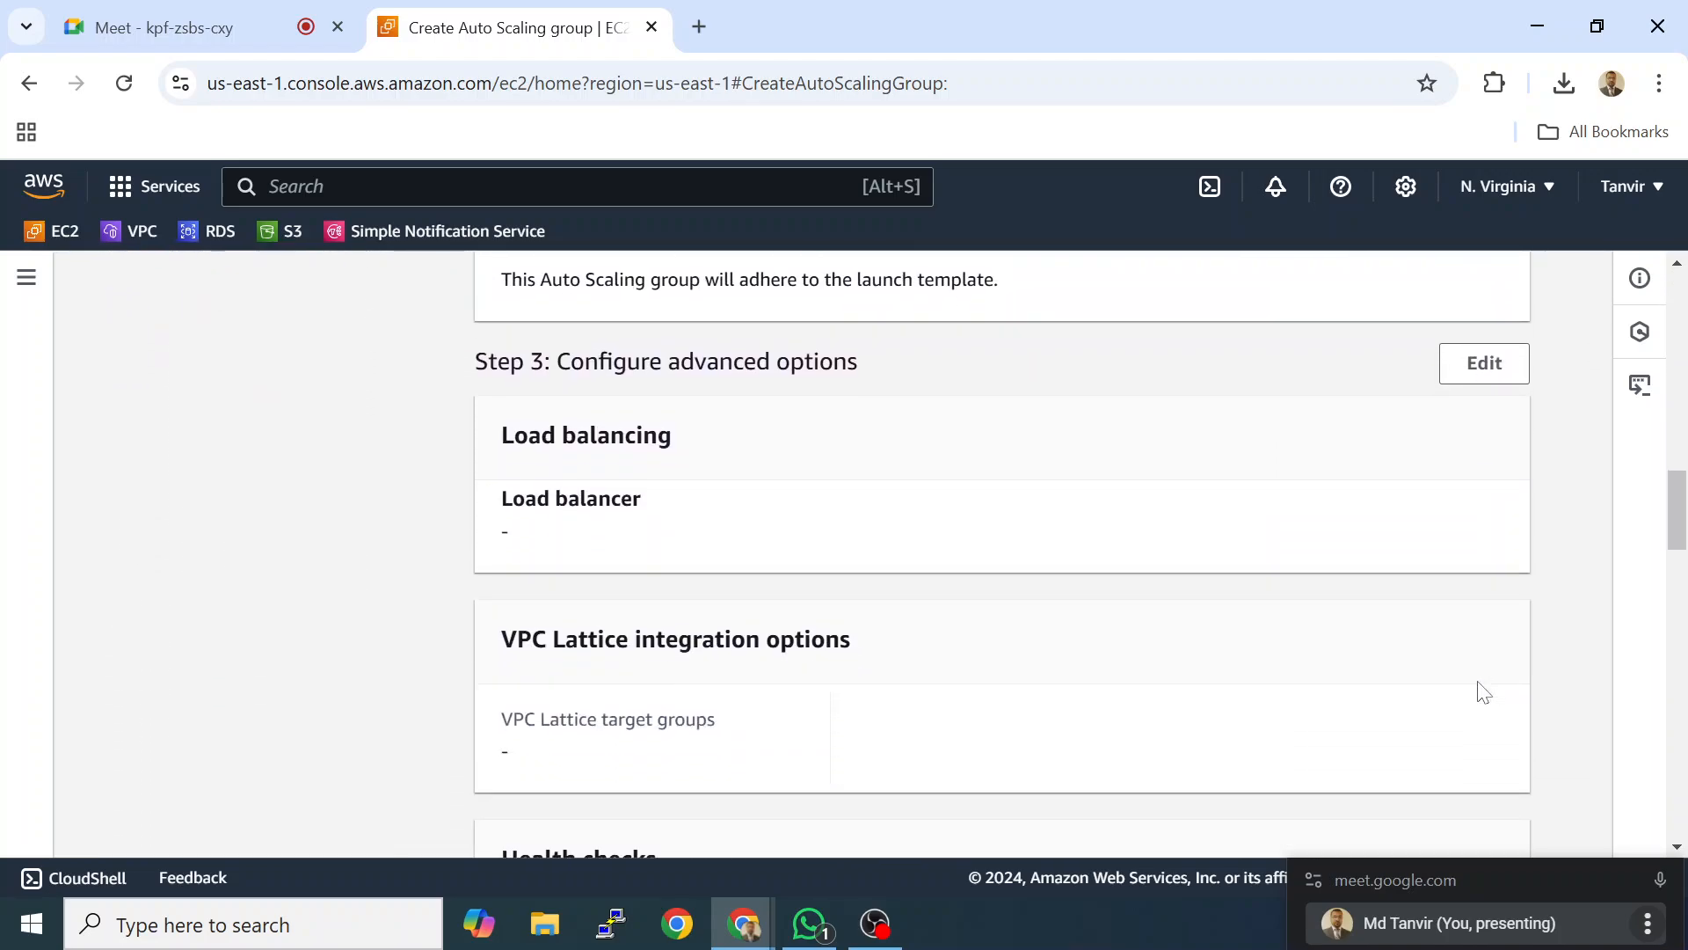
{"action": "scroll", "coordinate": [1485, 693], "scroll_direction": "down", "scroll_amount": 12}
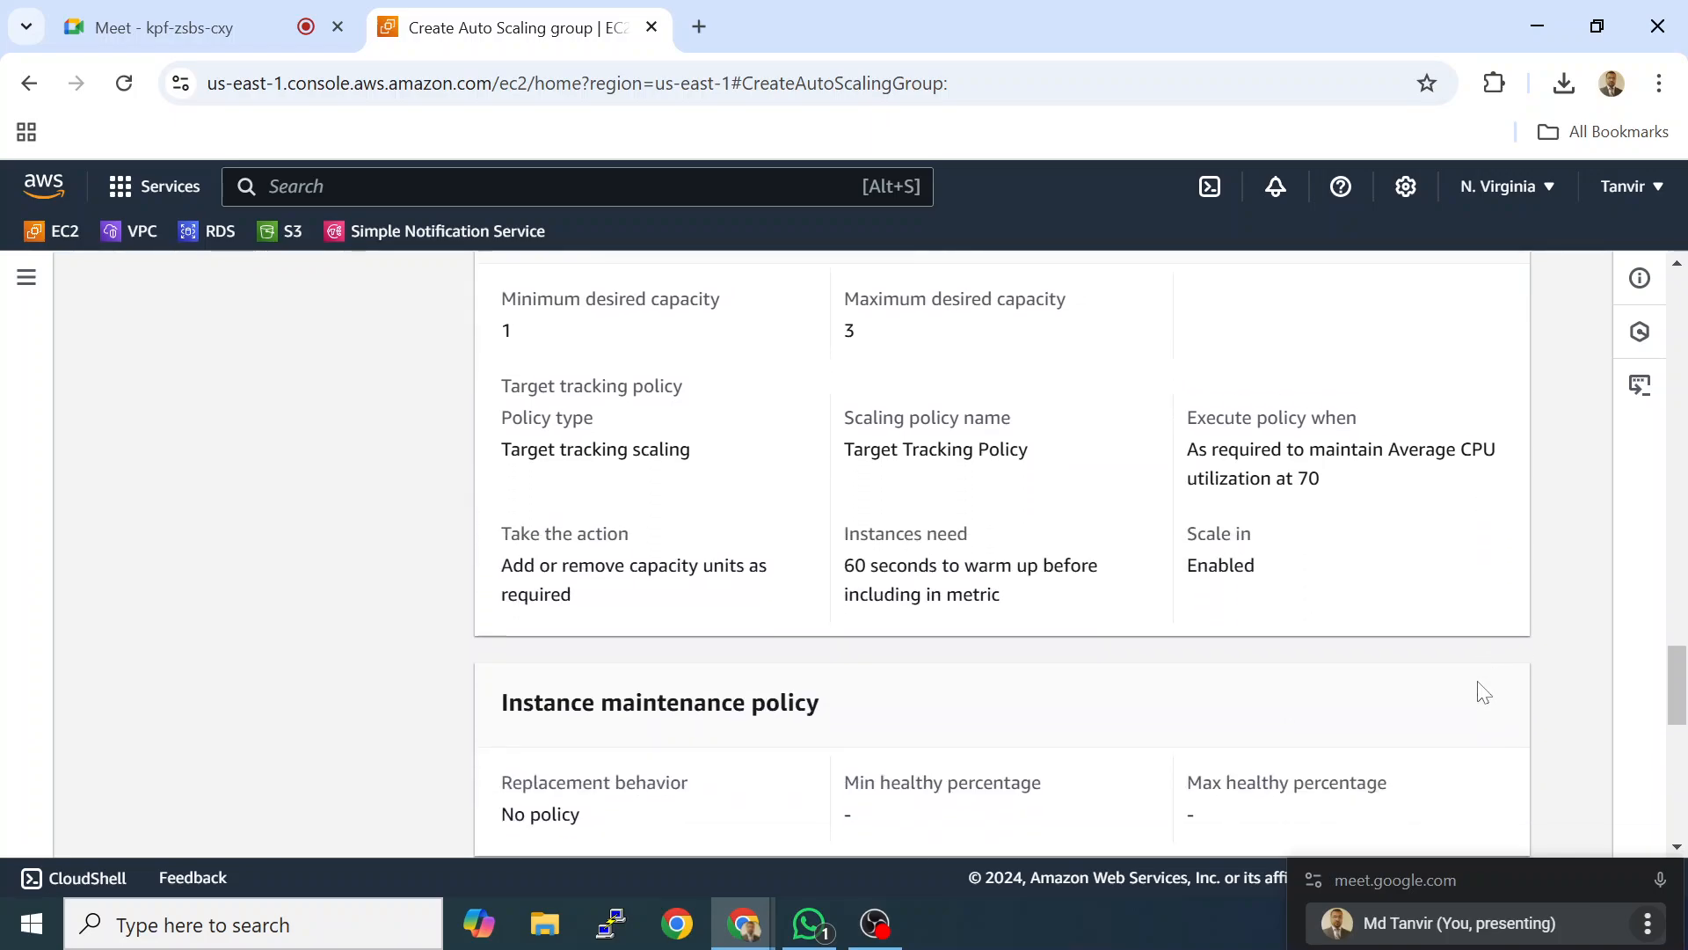
{"action": "scroll", "coordinate": [1484, 693], "scroll_direction": "down", "scroll_amount": 1}
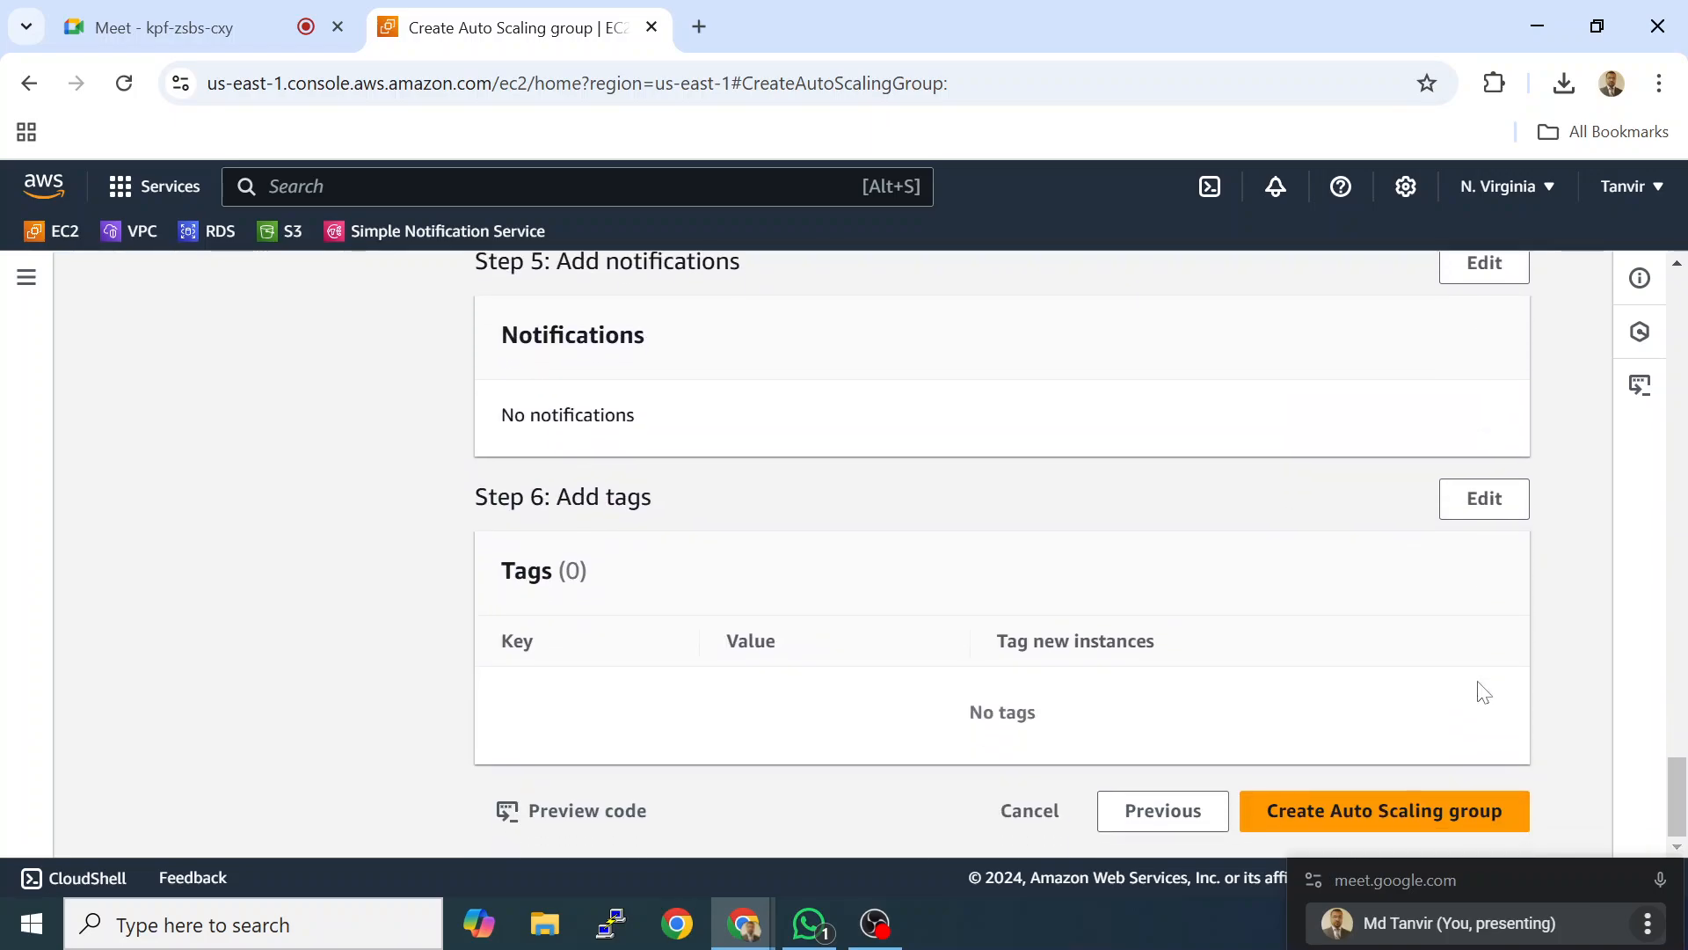
{"action": "left_click", "coordinate": [1400, 800]}
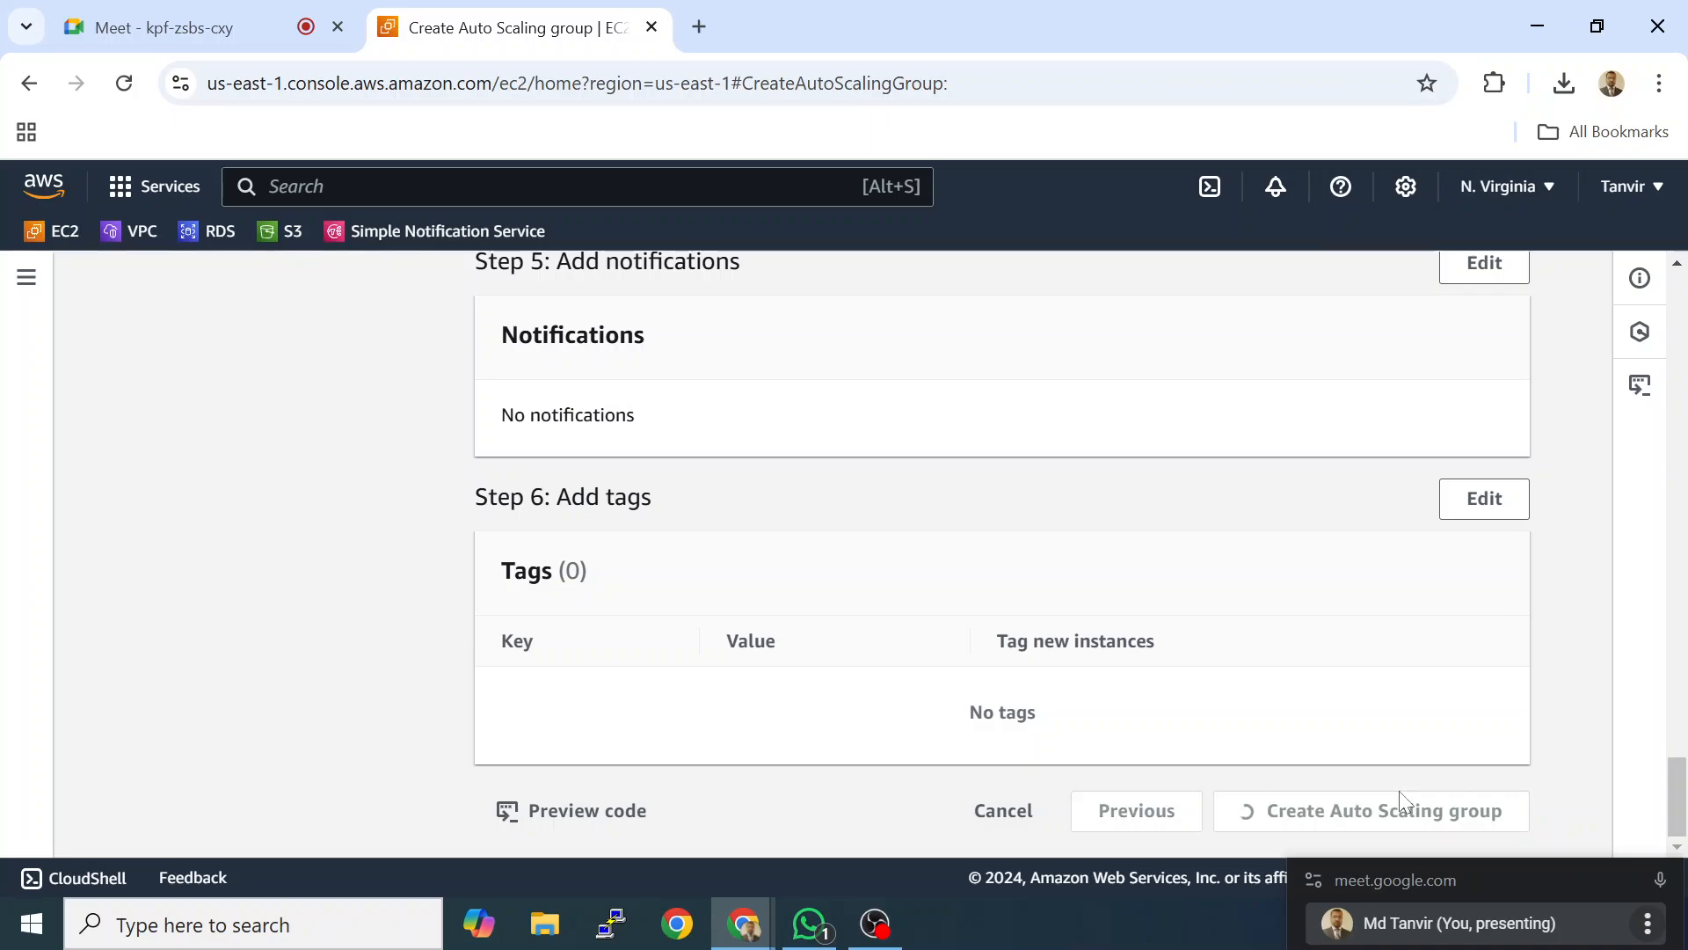
Switch to Google Meet, admit the person waiting to join, and return to the AWS page with the meeting window clear of the group list.
{"action": "left_click", "coordinate": [193, 25]}
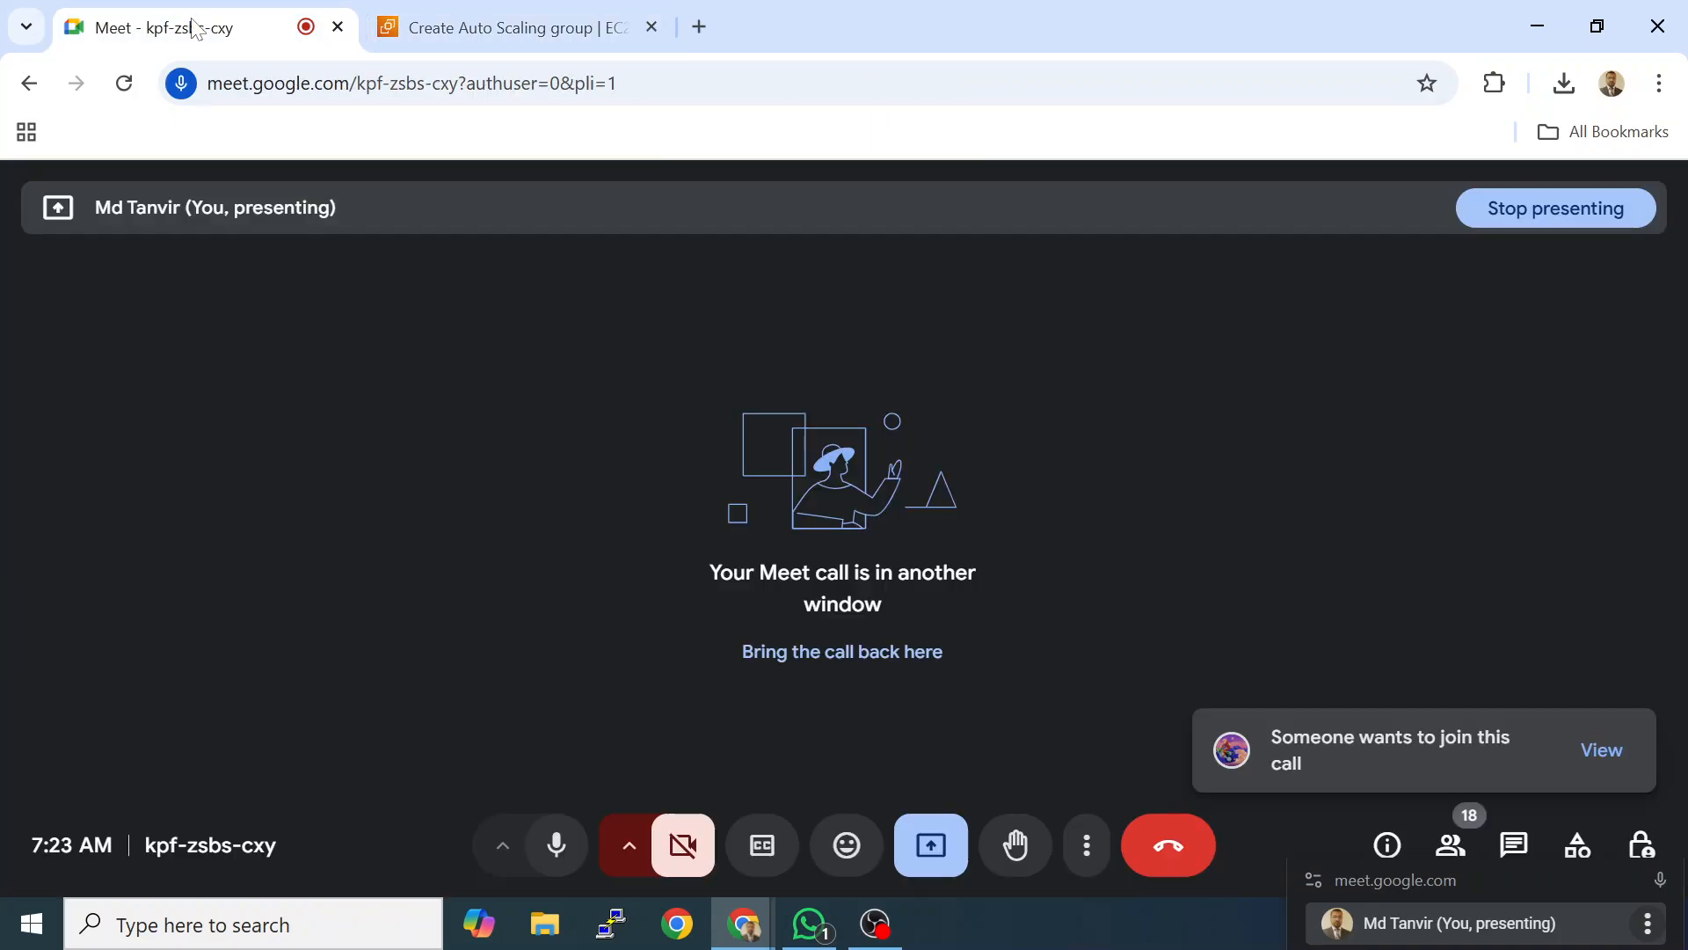
{"action": "left_click", "coordinate": [1600, 754]}
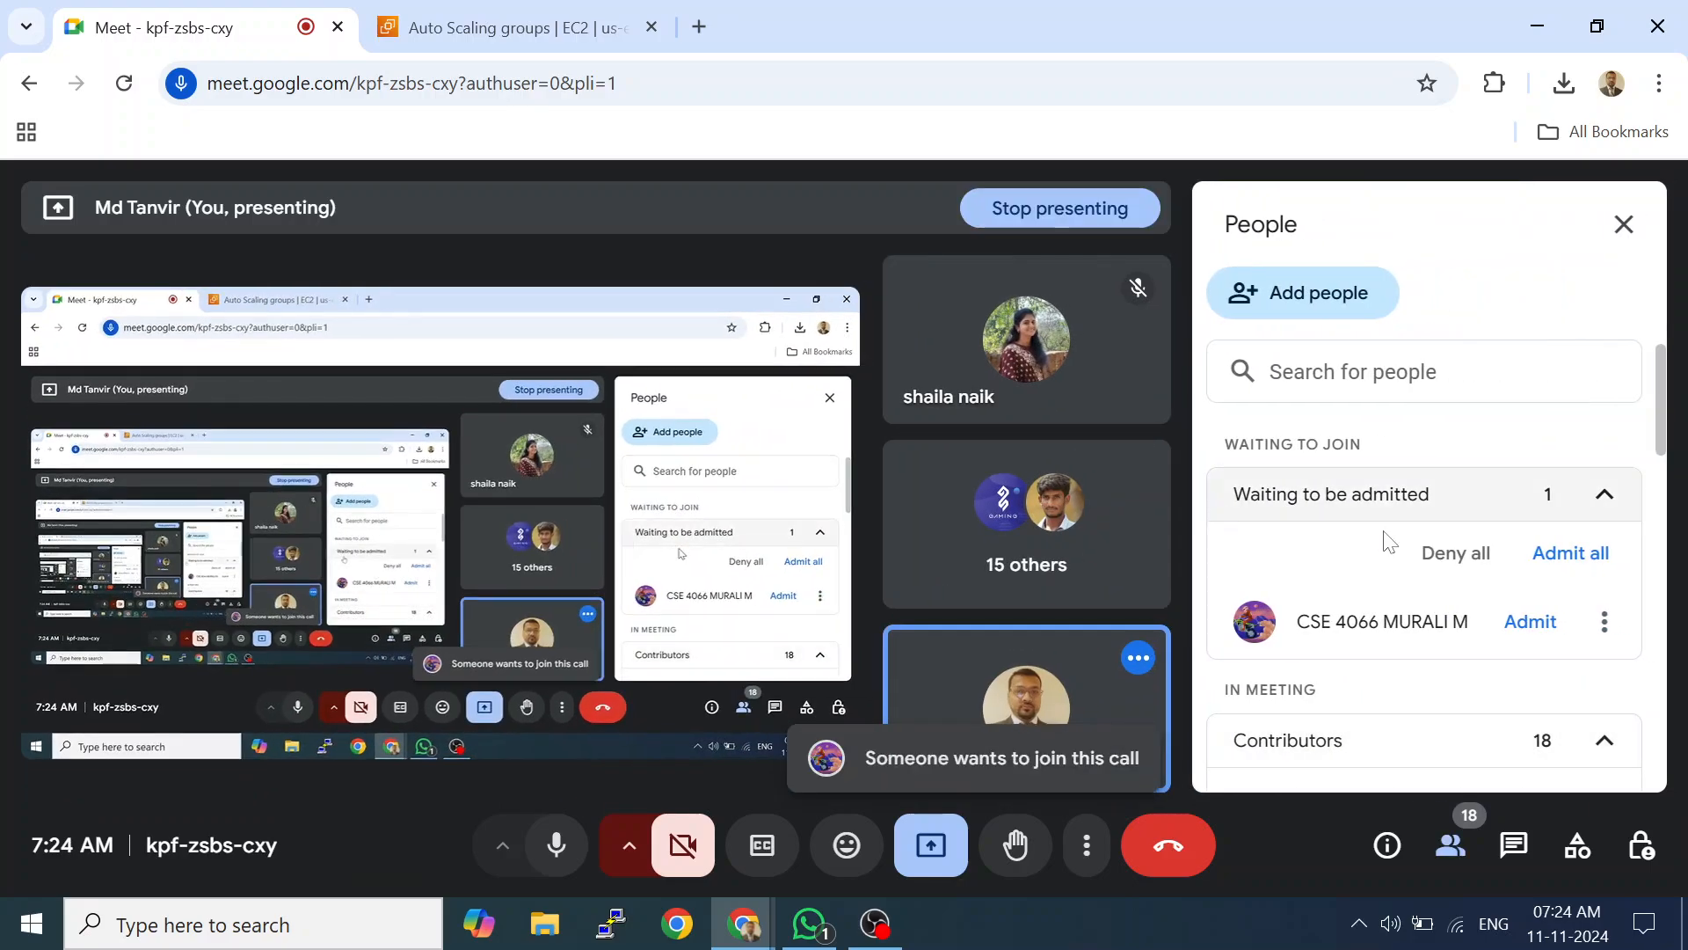
{"action": "left_click", "coordinate": [1517, 630]}
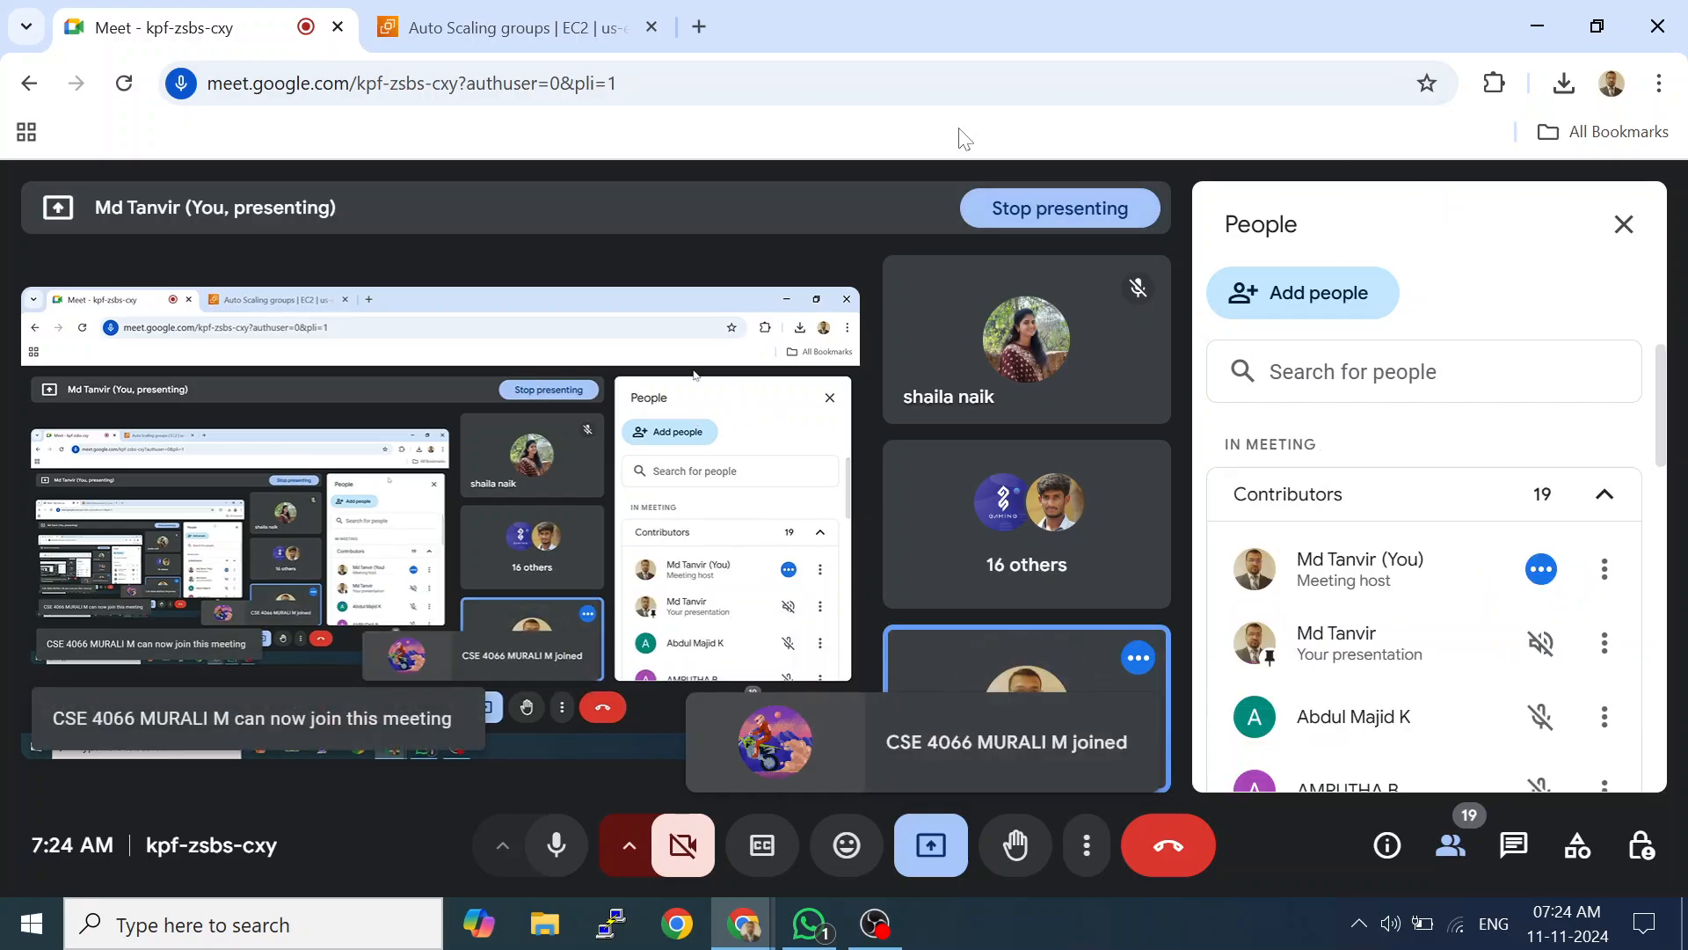
{"action": "left_click", "coordinate": [490, 28]}
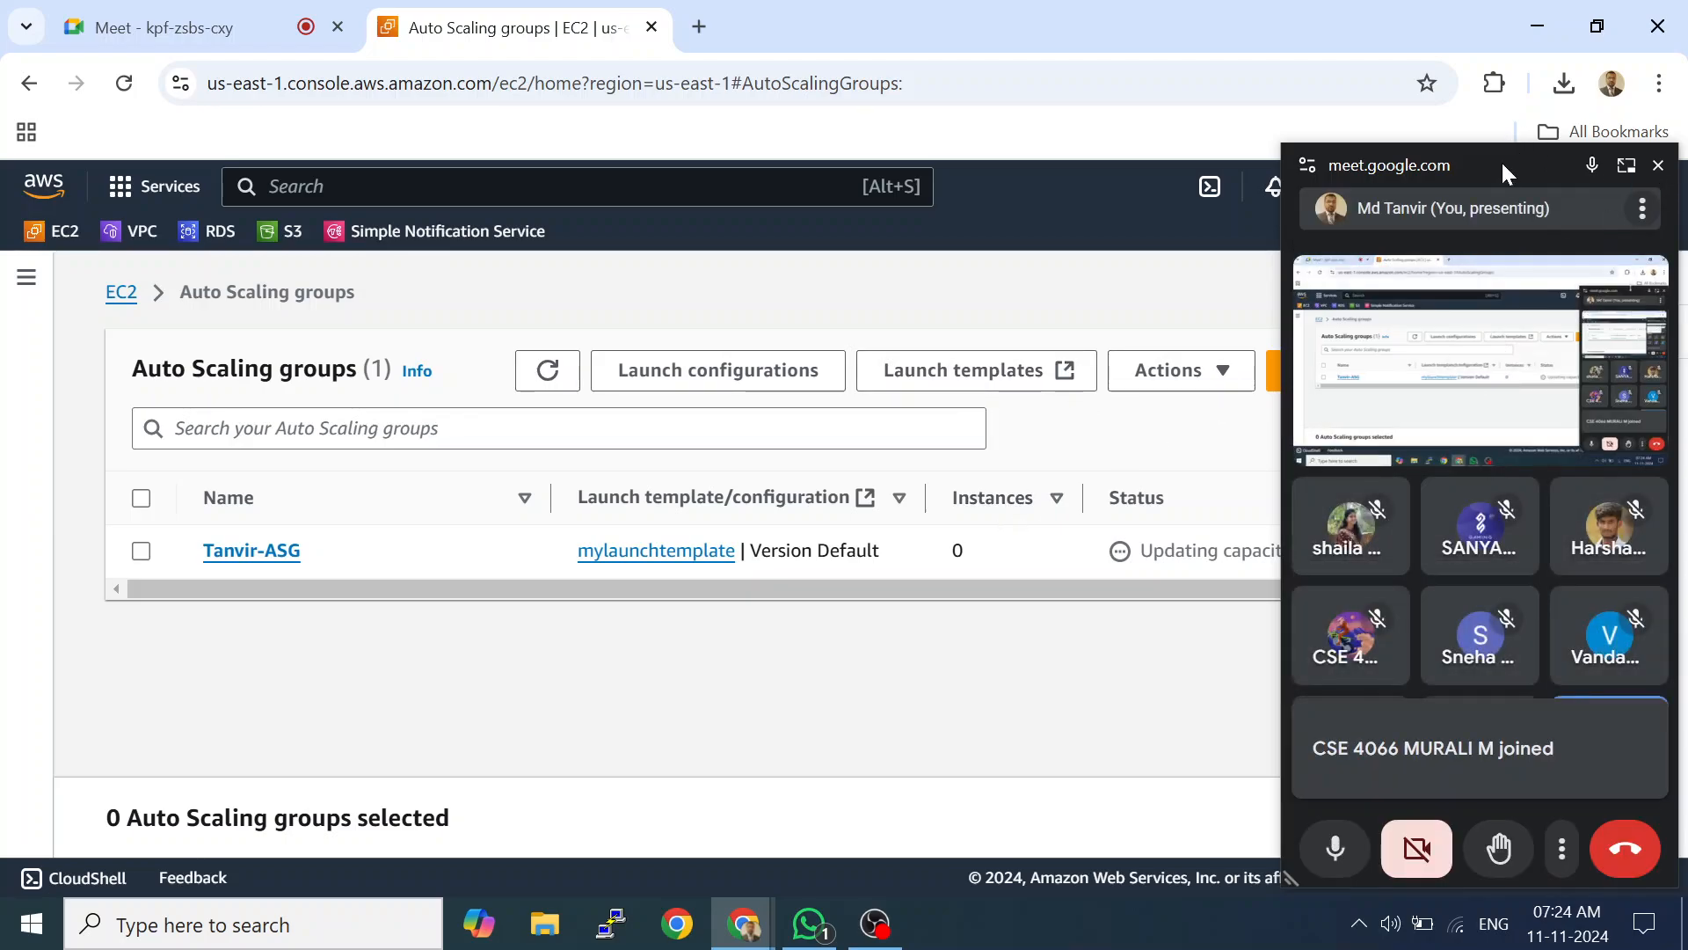
{"action": "left_click_drag", "start_coordinate": [1496, 171], "coordinate": [1507, 668]}
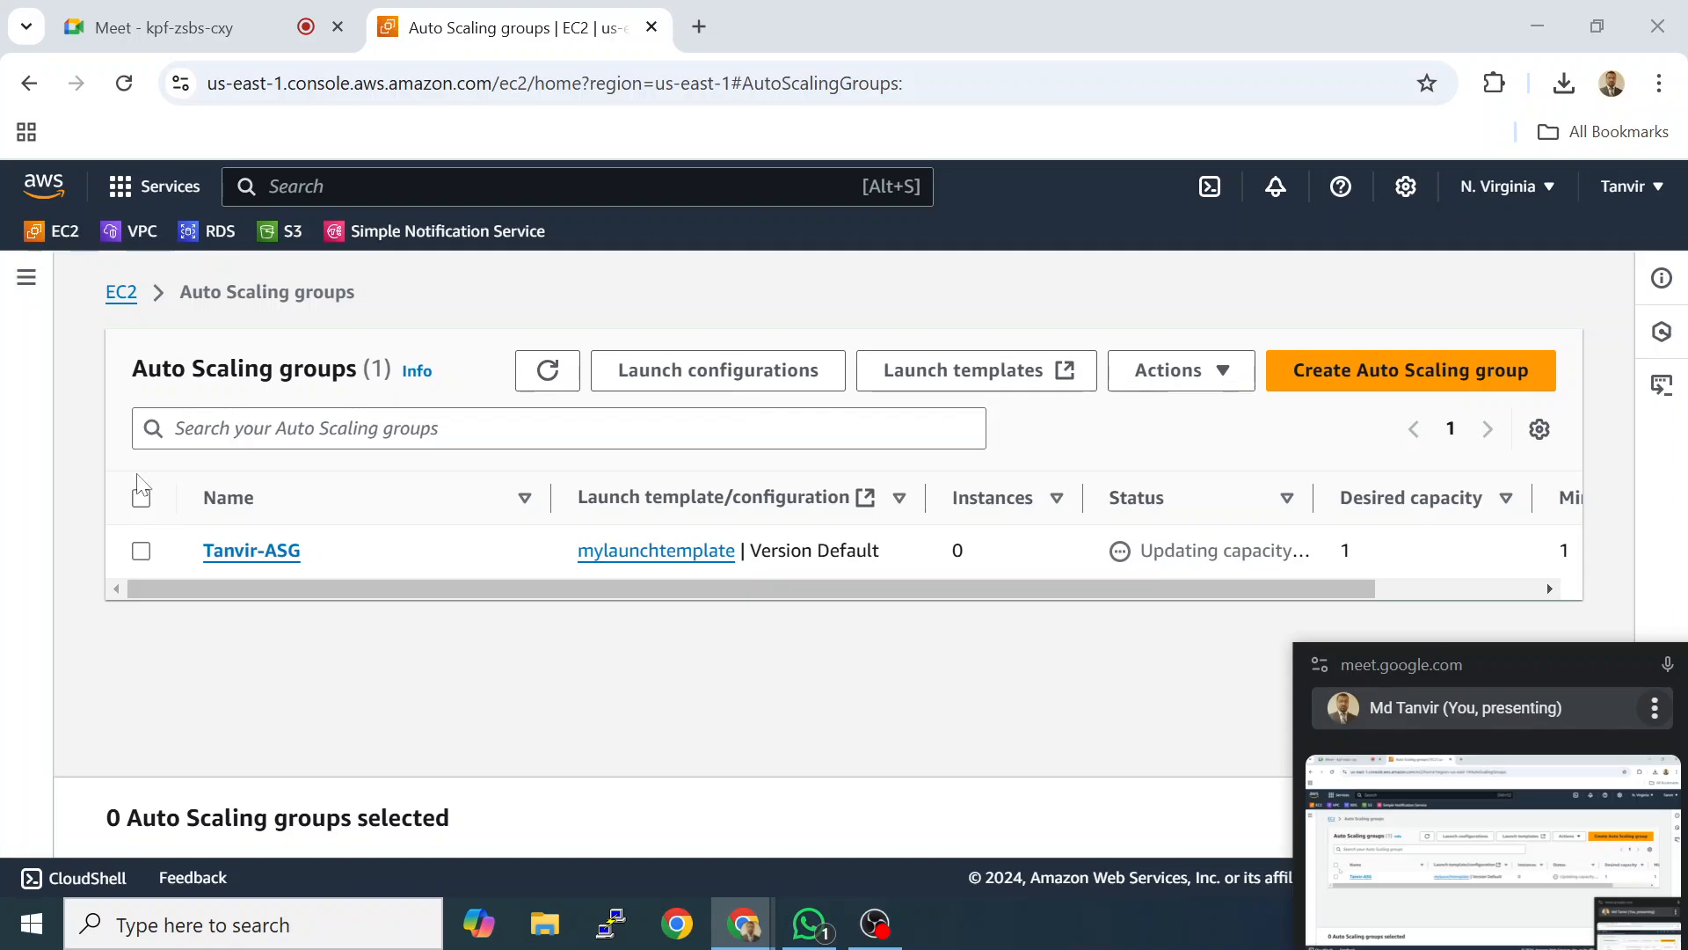
View the EC2 instances list and refresh it to check the instance launched by the Auto Scaling group.
{"action": "left_click", "coordinate": [26, 277]}
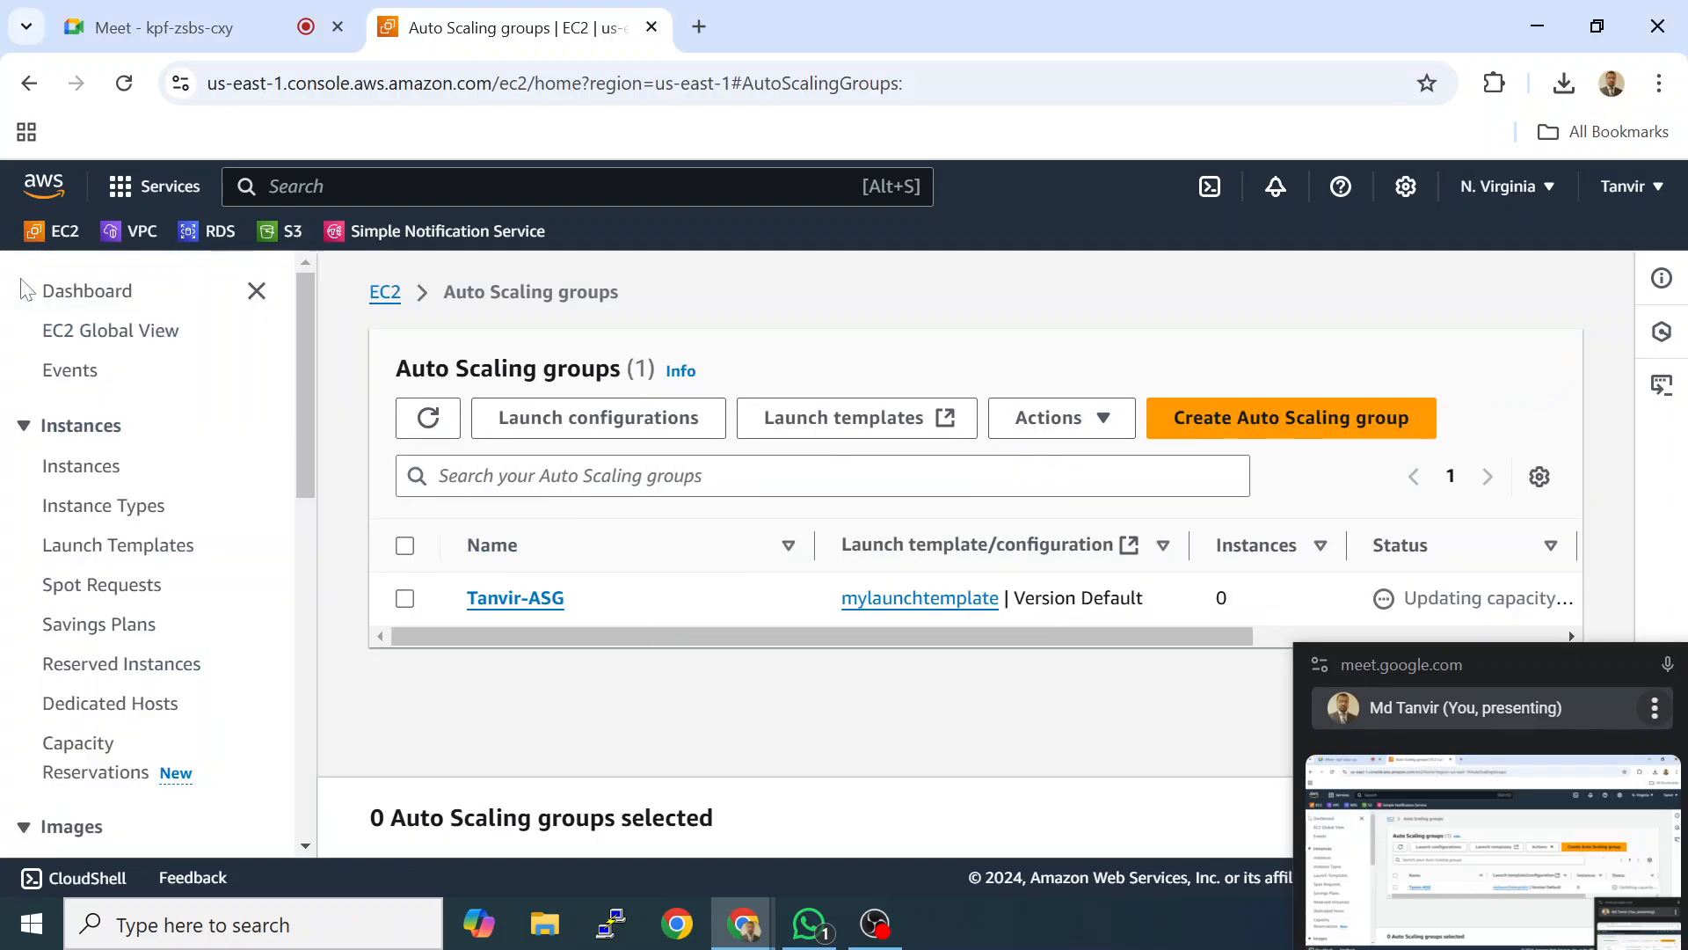
{"action": "left_click", "coordinate": [78, 467]}
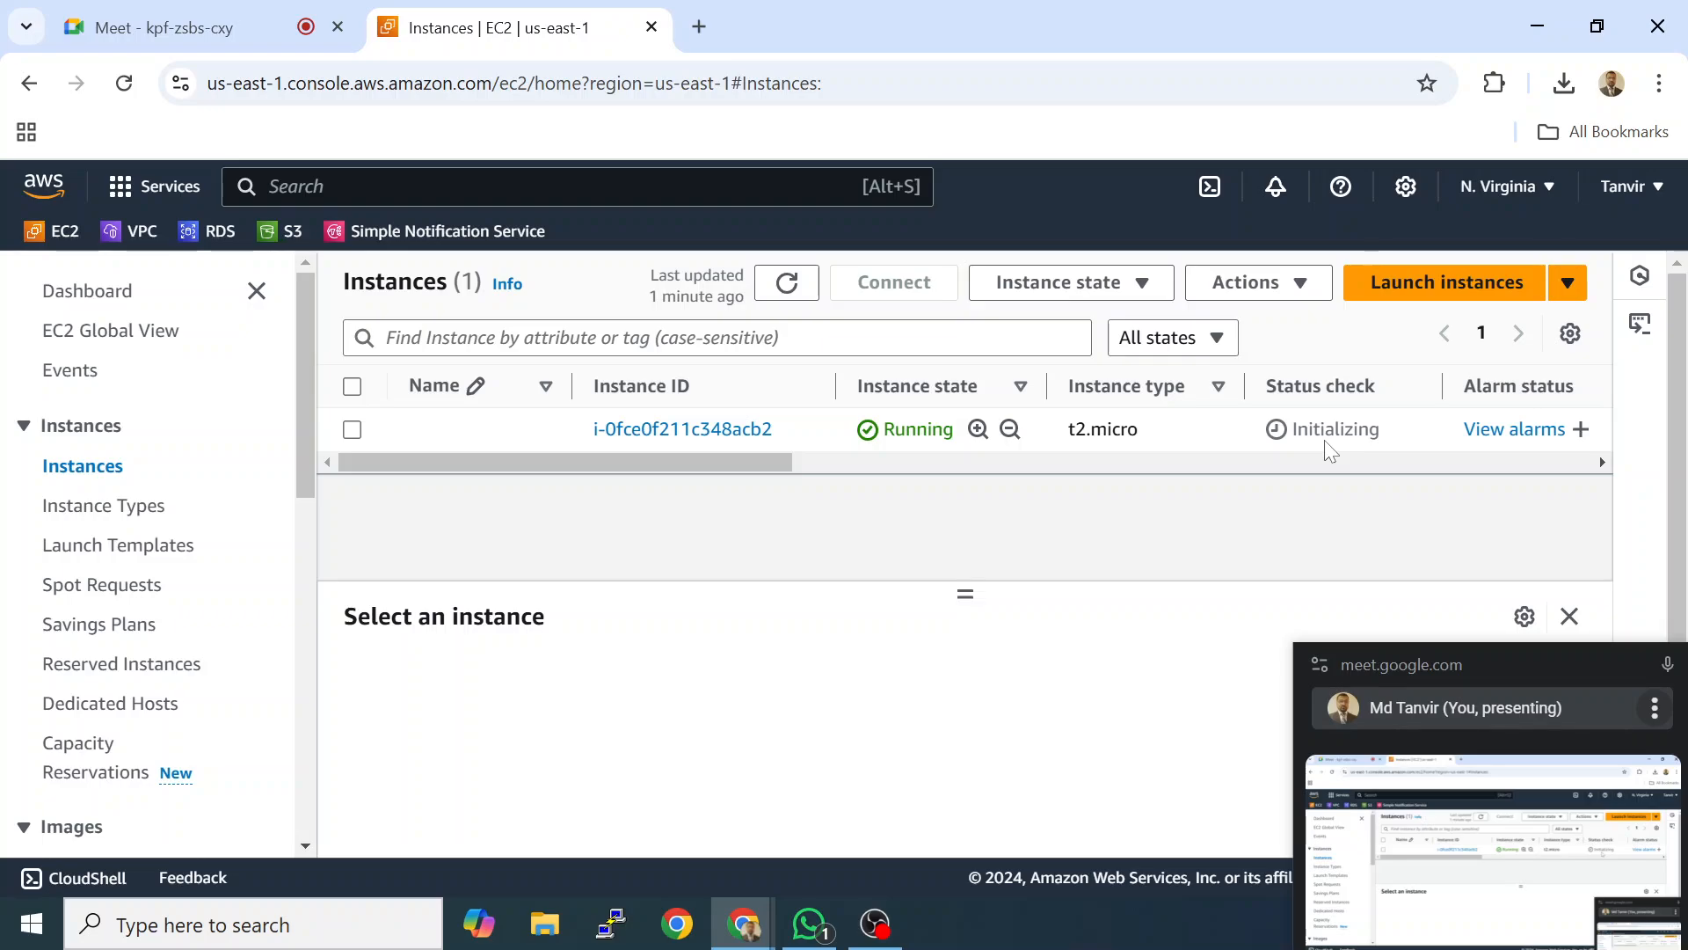
{"action": "left_click", "coordinate": [785, 294]}
Return to the Auto Scaling groups and open the automatic scaling settings of the group based on mylaunchtemplate.
{"action": "scroll", "coordinate": [302, 846], "scroll_direction": "down", "scroll_amount": 4}
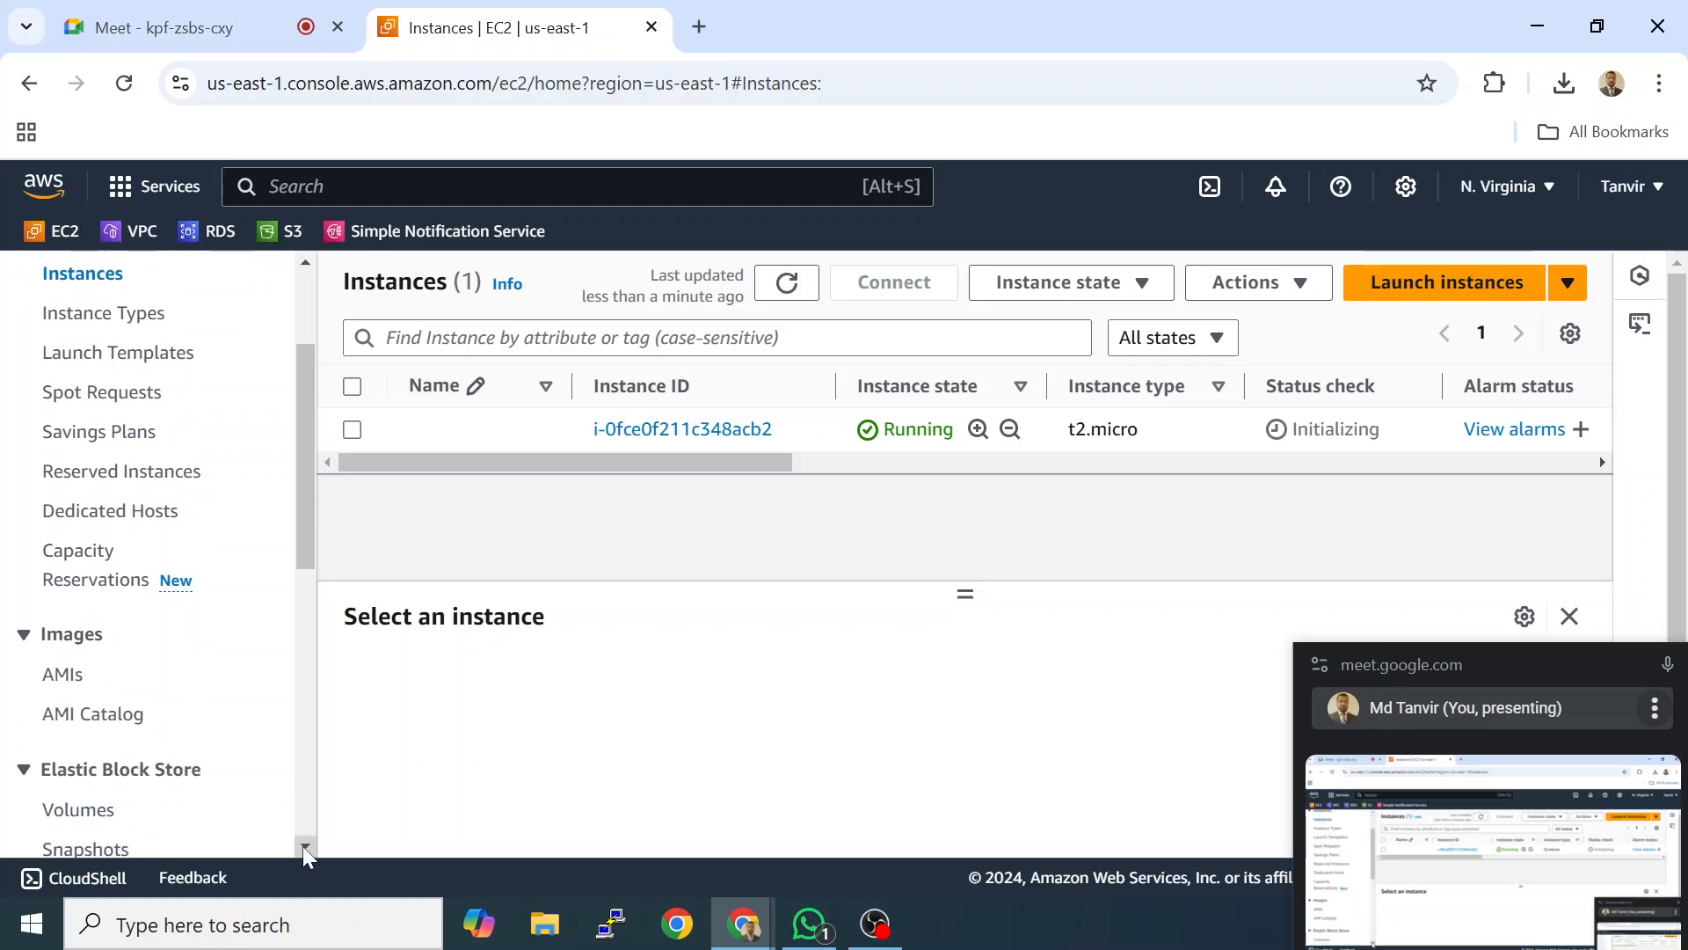
{"action": "scroll", "coordinate": [303, 846], "scroll_direction": "down", "scroll_amount": 4}
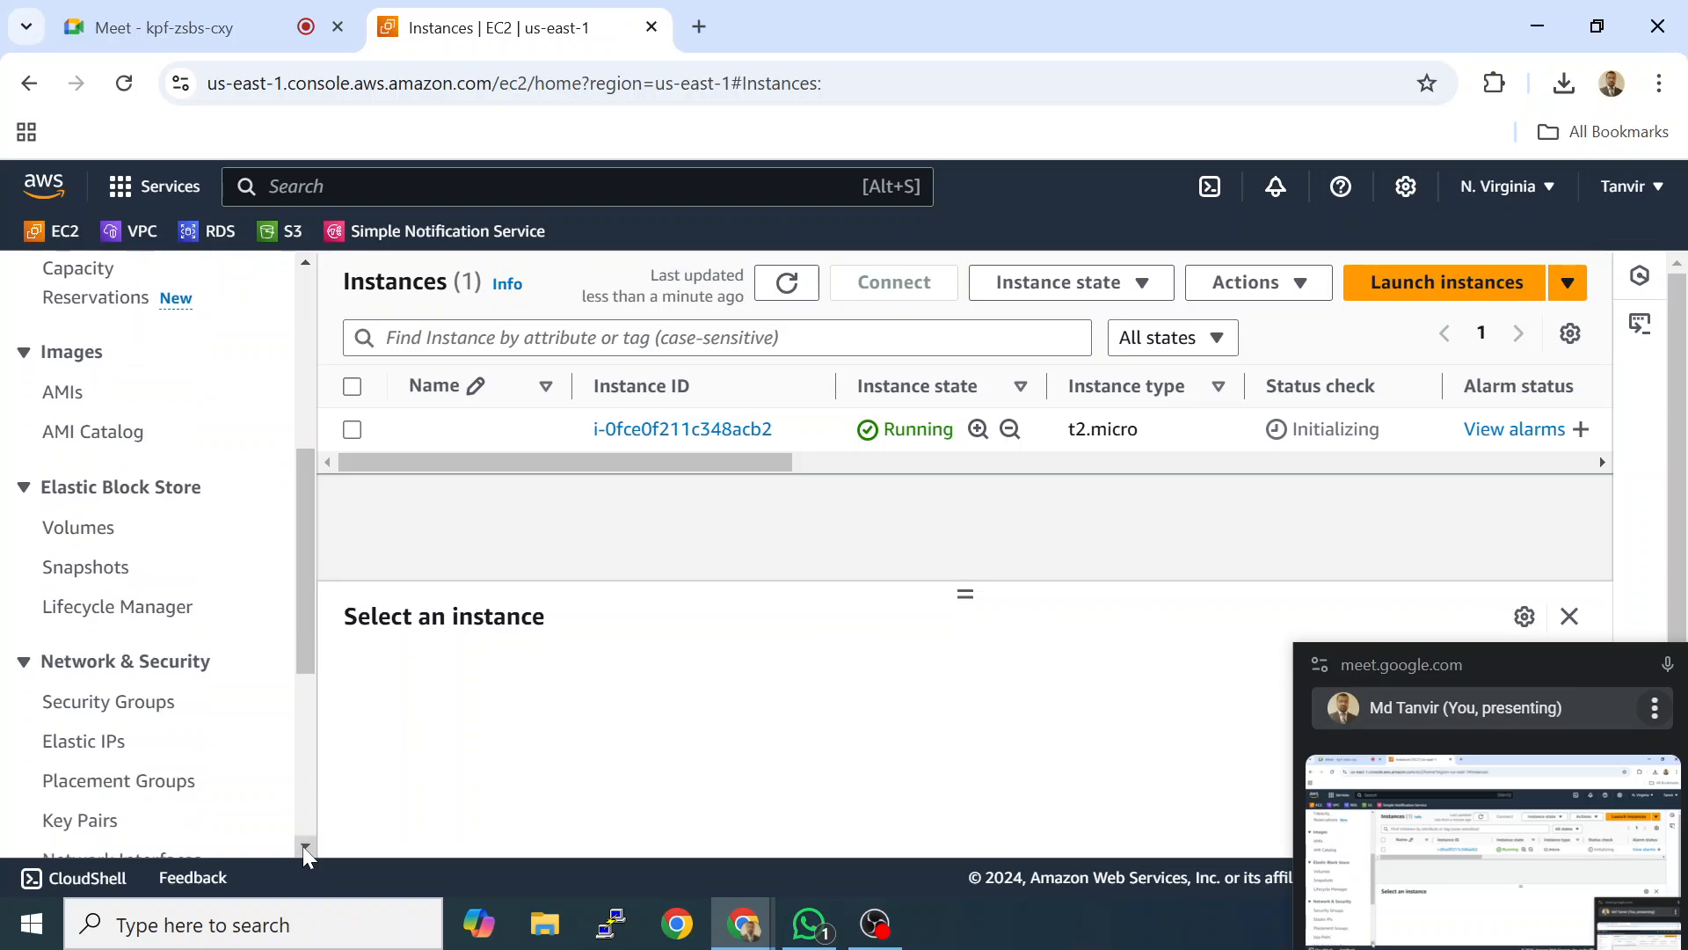
{"action": "scroll", "coordinate": [303, 846], "scroll_direction": "down", "scroll_amount": 2}
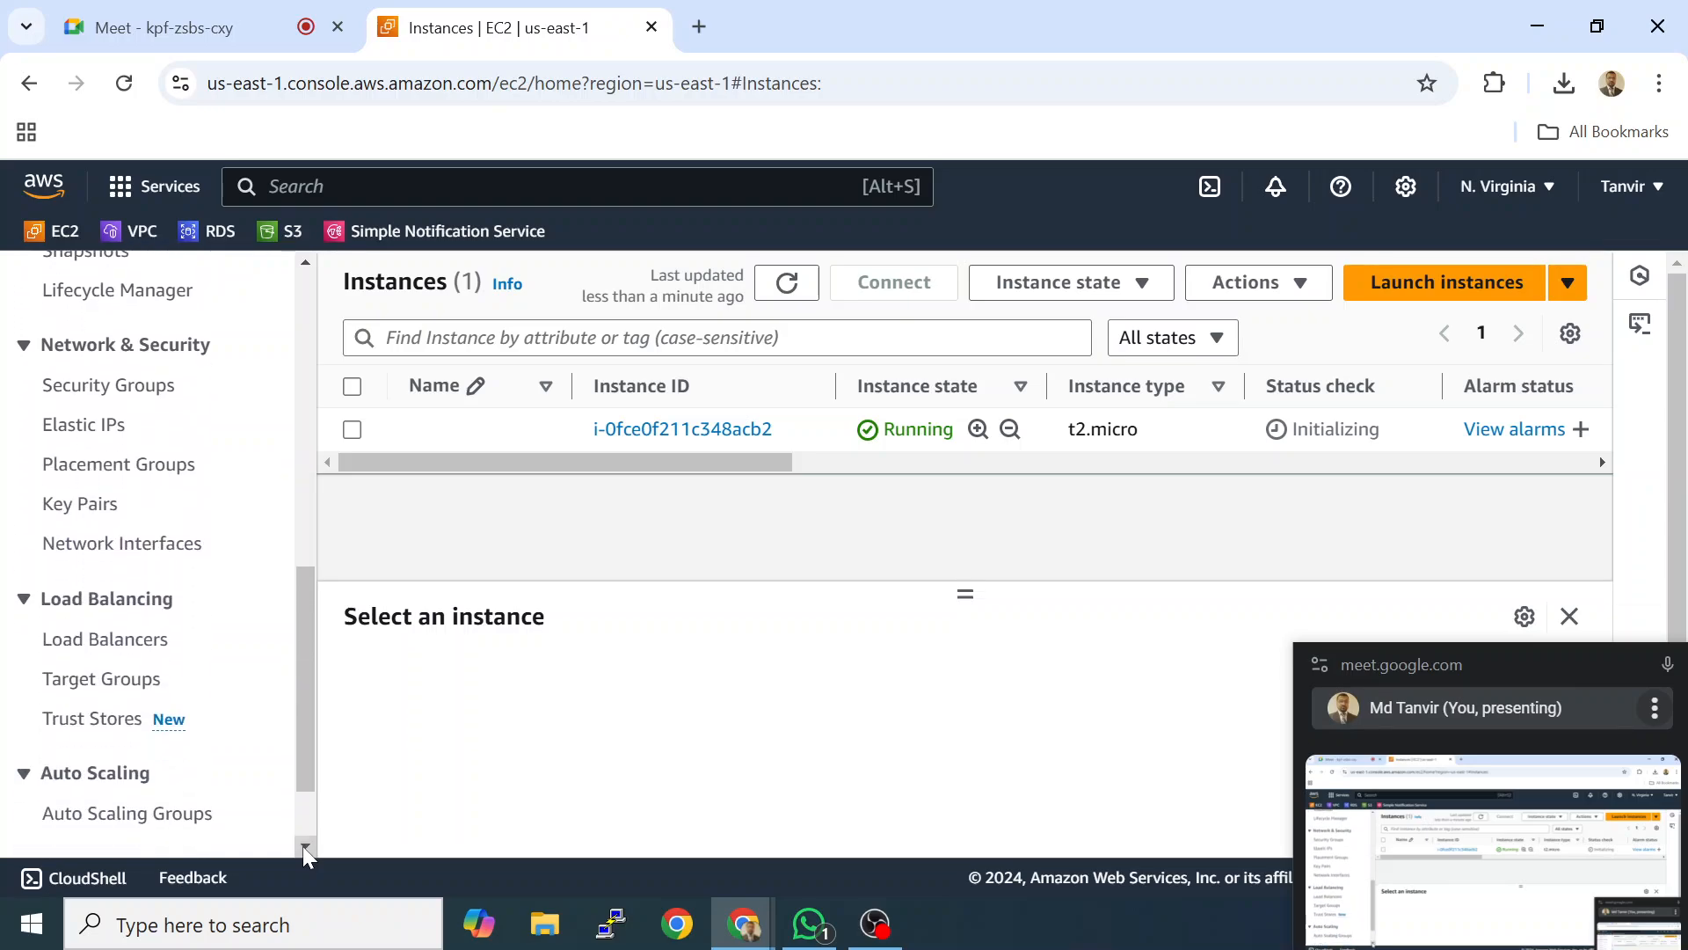
{"action": "scroll", "coordinate": [302, 846], "scroll_direction": "down", "scroll_amount": 2}
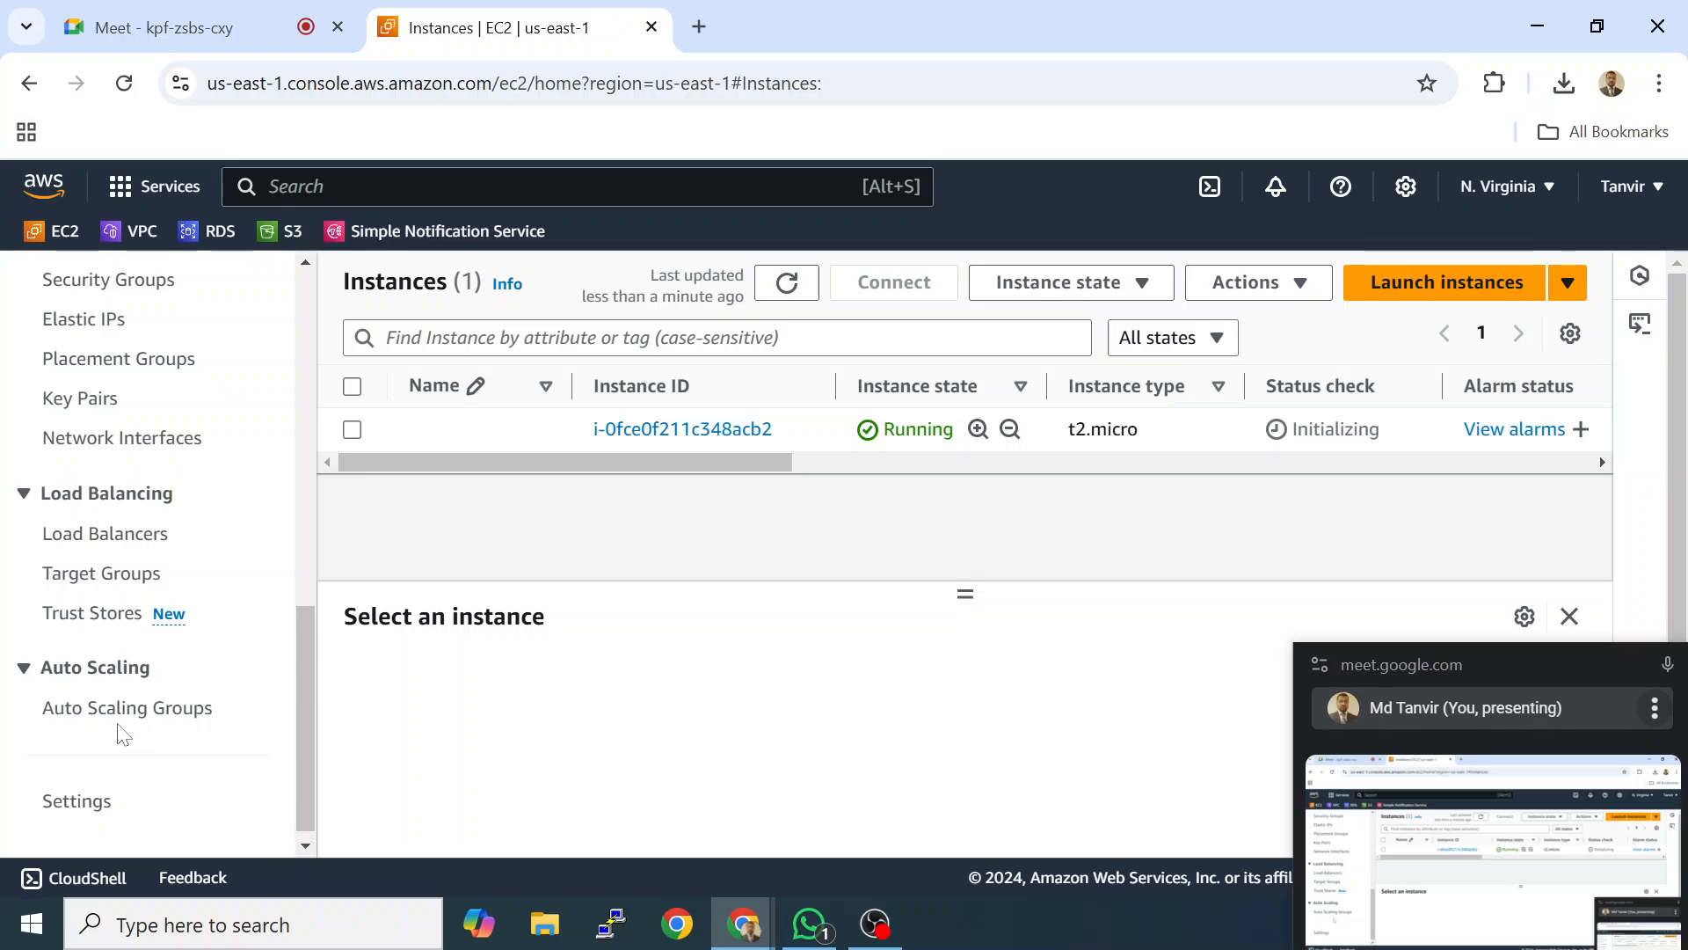
{"action": "left_click", "coordinate": [114, 723]}
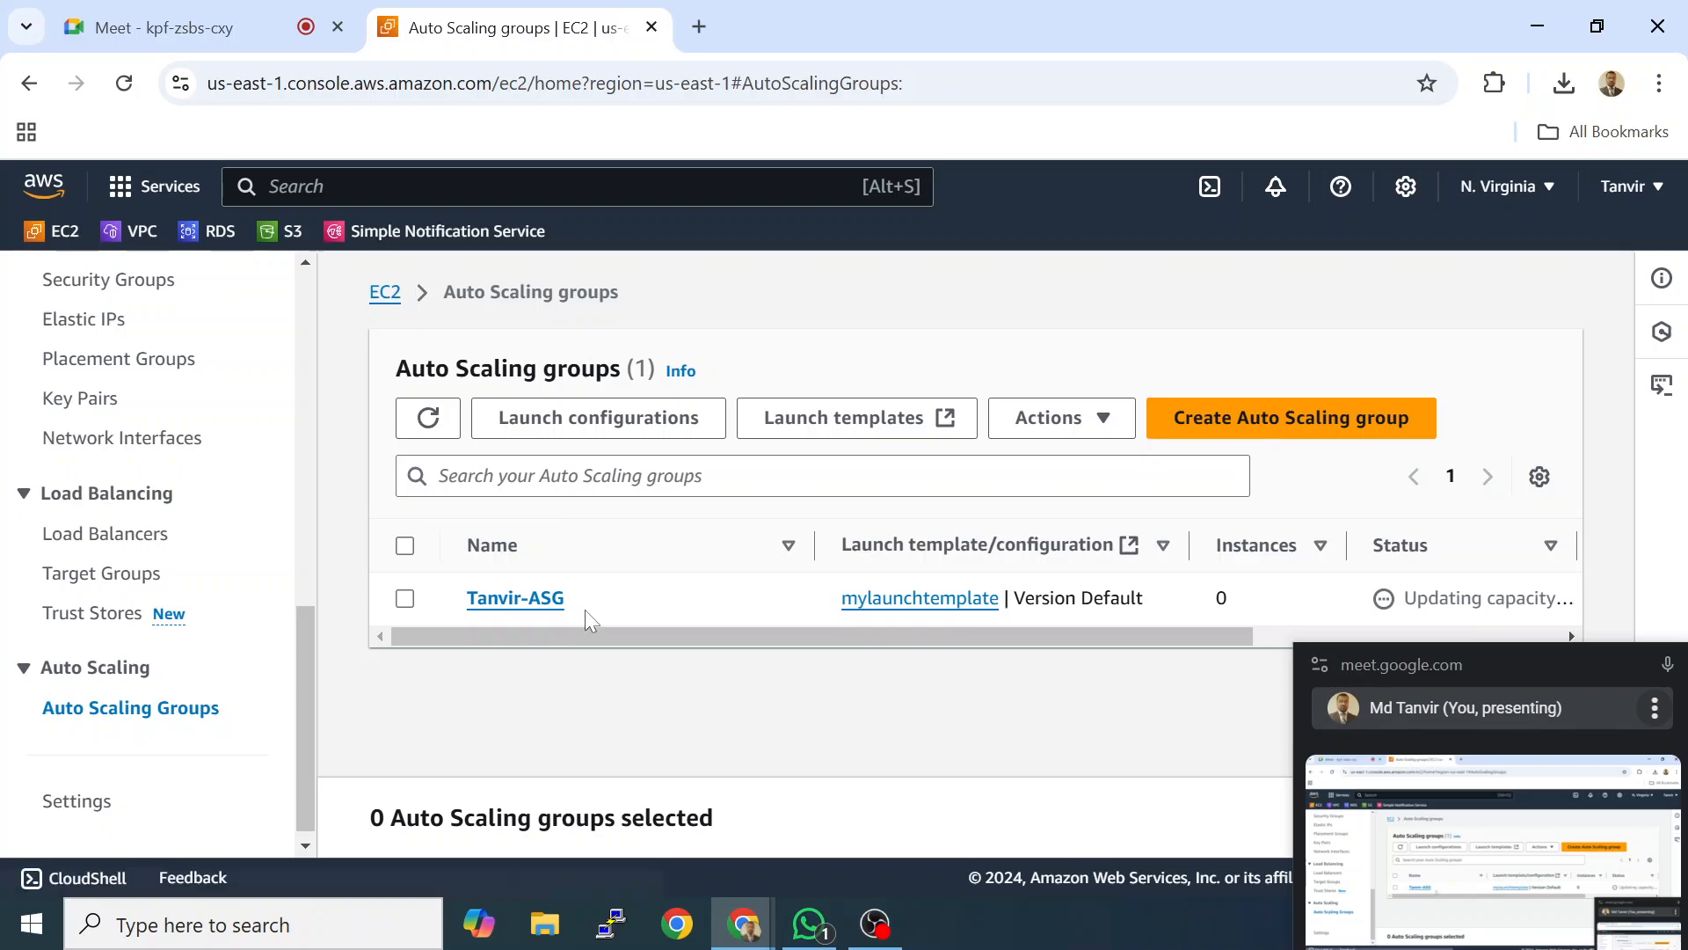
{"action": "left_click", "coordinate": [517, 601]}
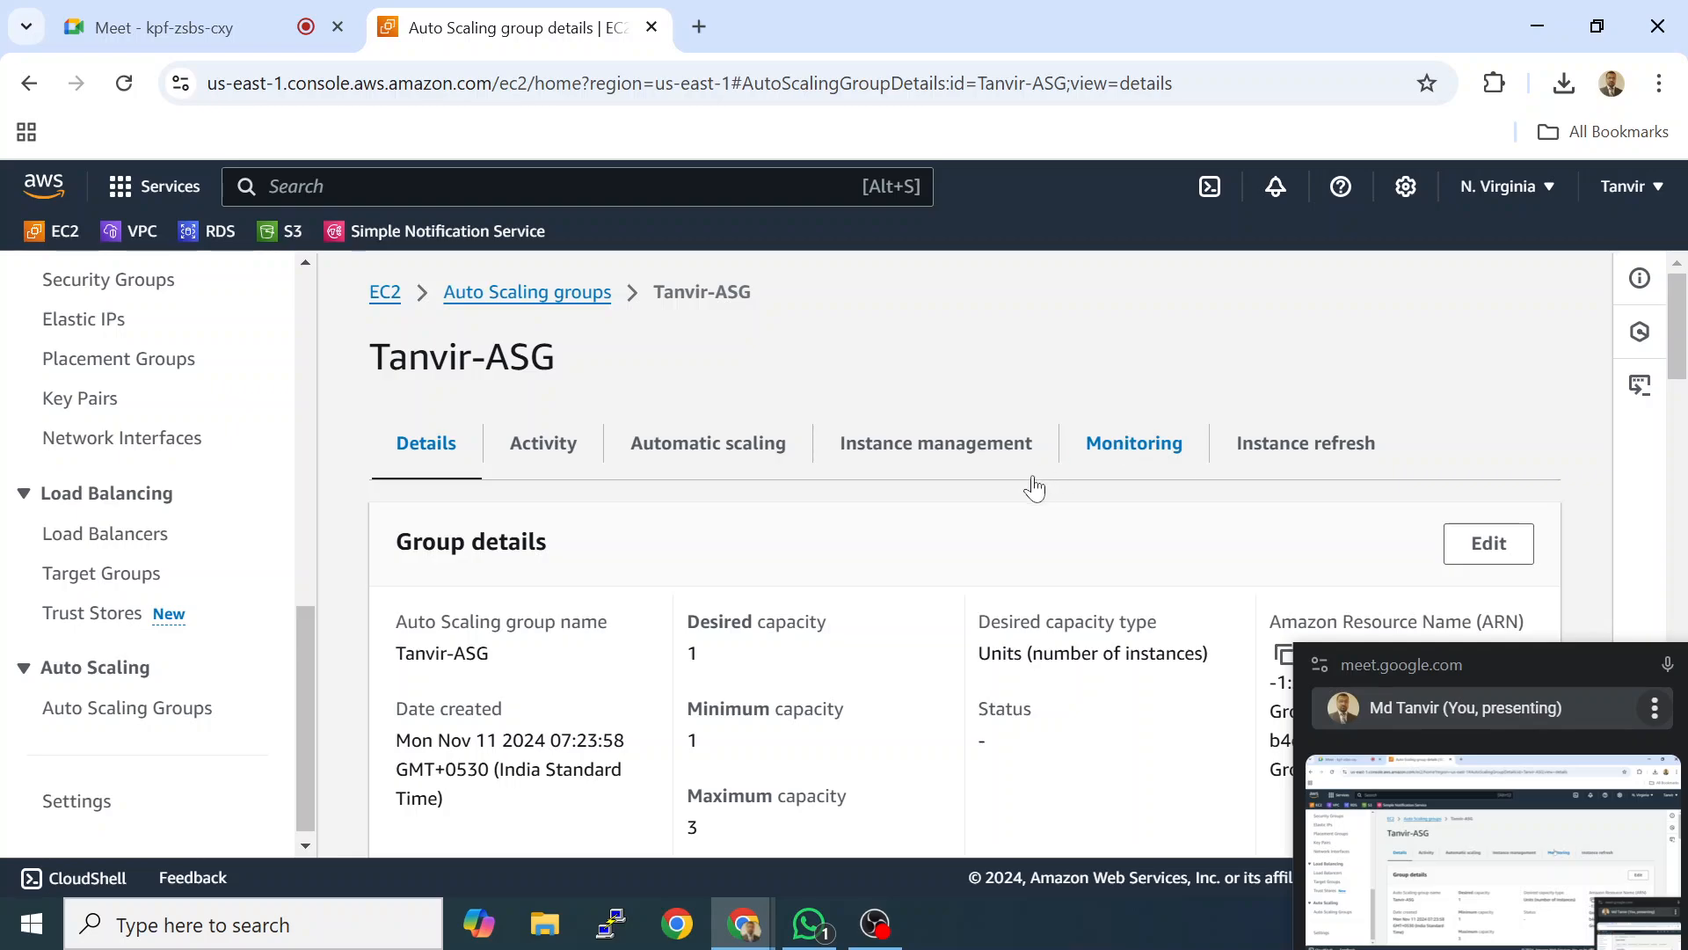
{"action": "left_click", "coordinate": [743, 447]}
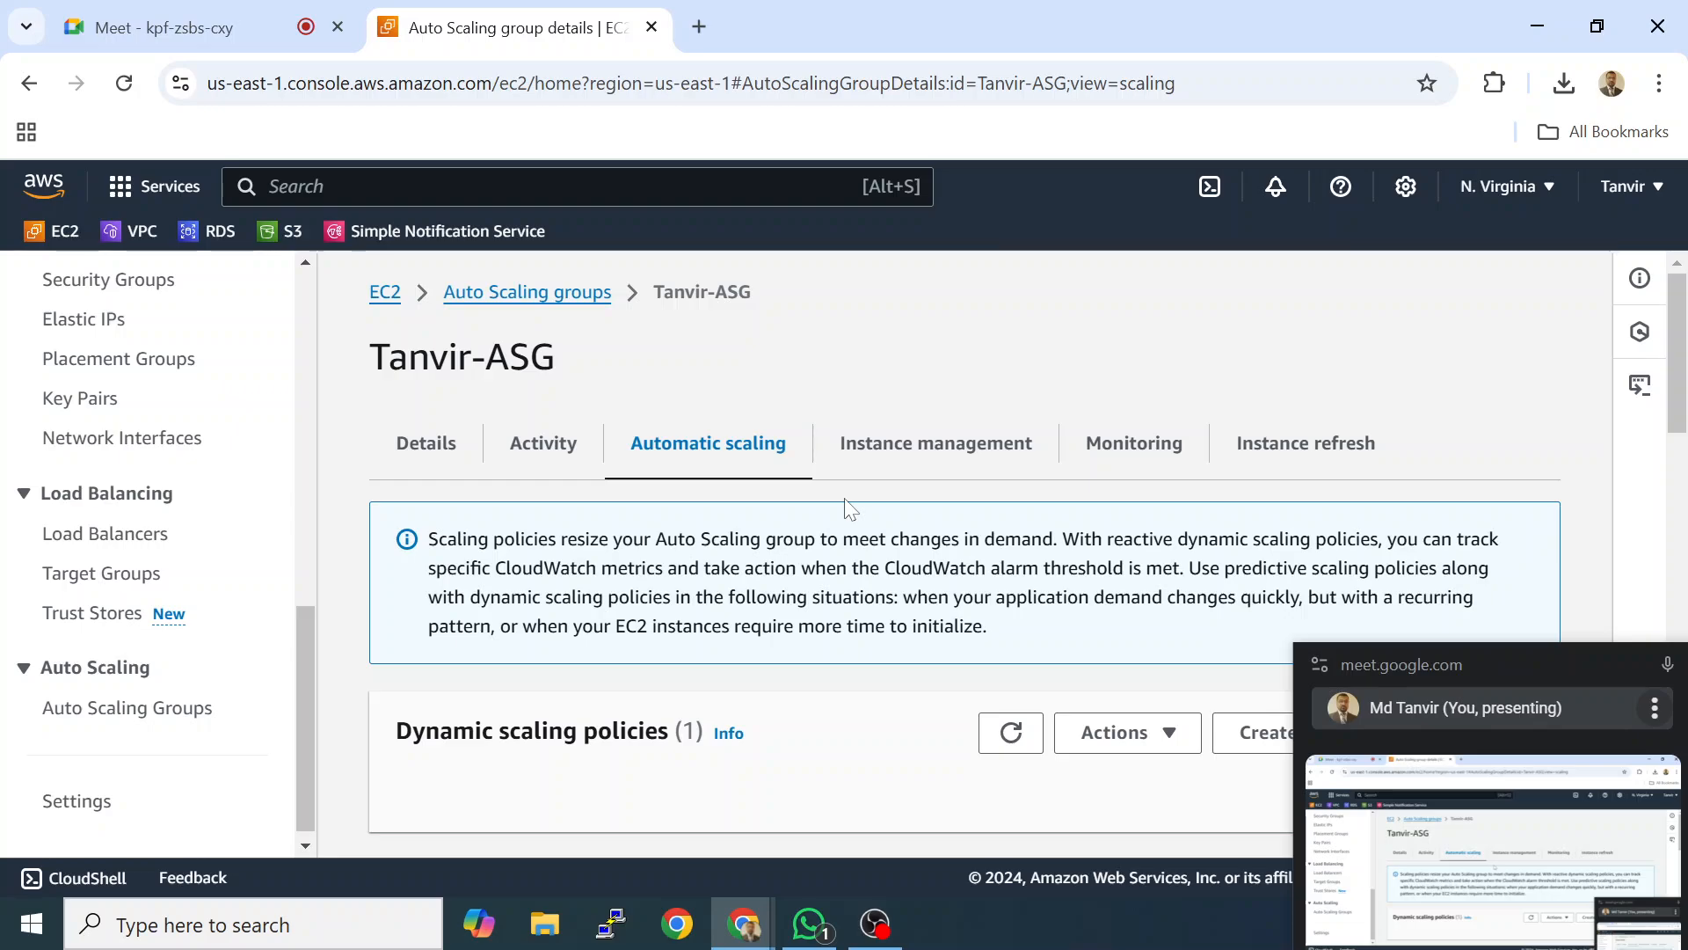
Start a new dynamic scaling policy for the group and set its policy type to Simple scaling.
{"action": "scroll", "coordinate": [847, 508], "scroll_direction": "down", "scroll_amount": 4}
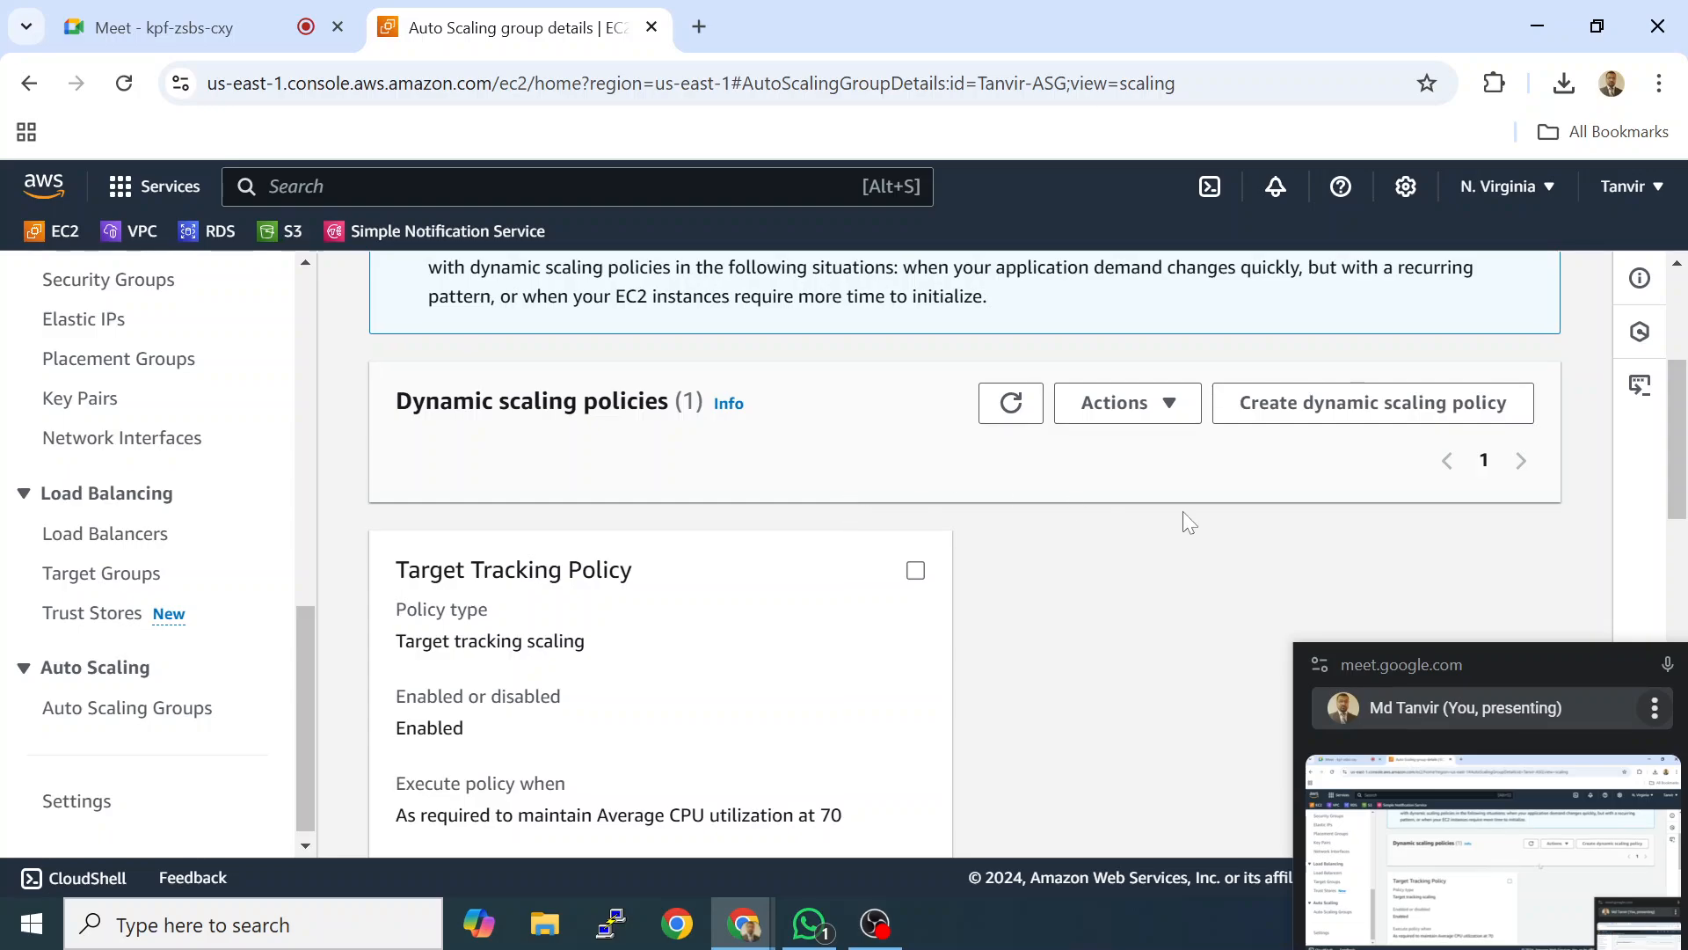
{"action": "left_click", "coordinate": [1369, 412]}
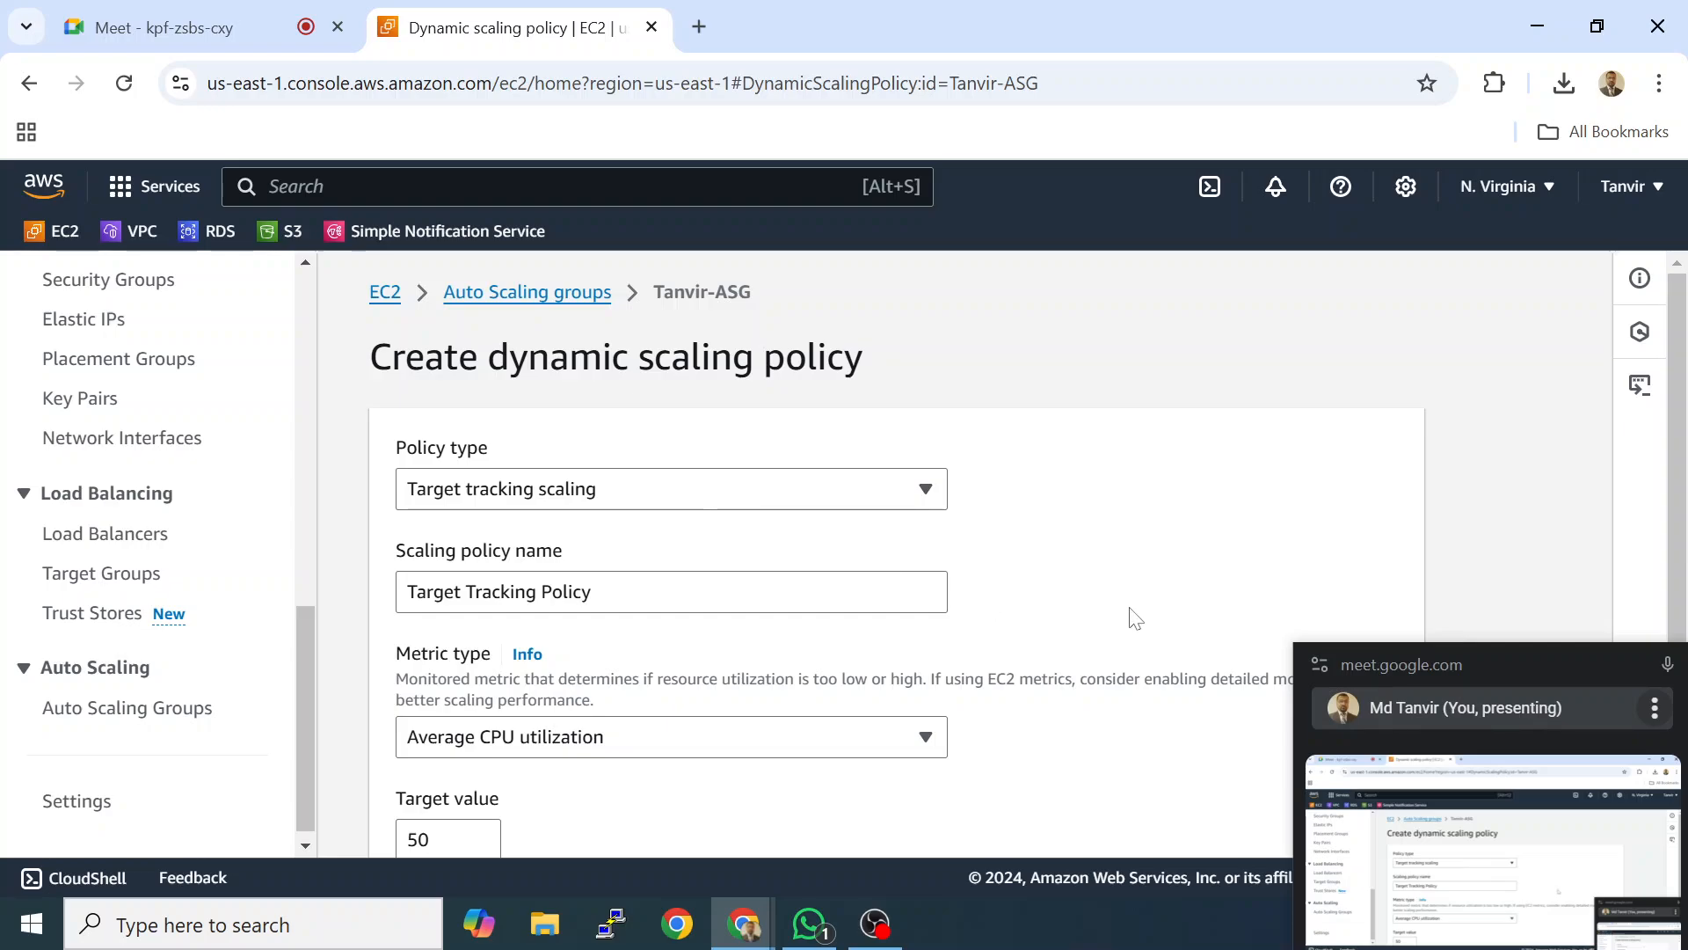
{"action": "scroll", "coordinate": [1134, 619], "scroll_direction": "down", "scroll_amount": 3}
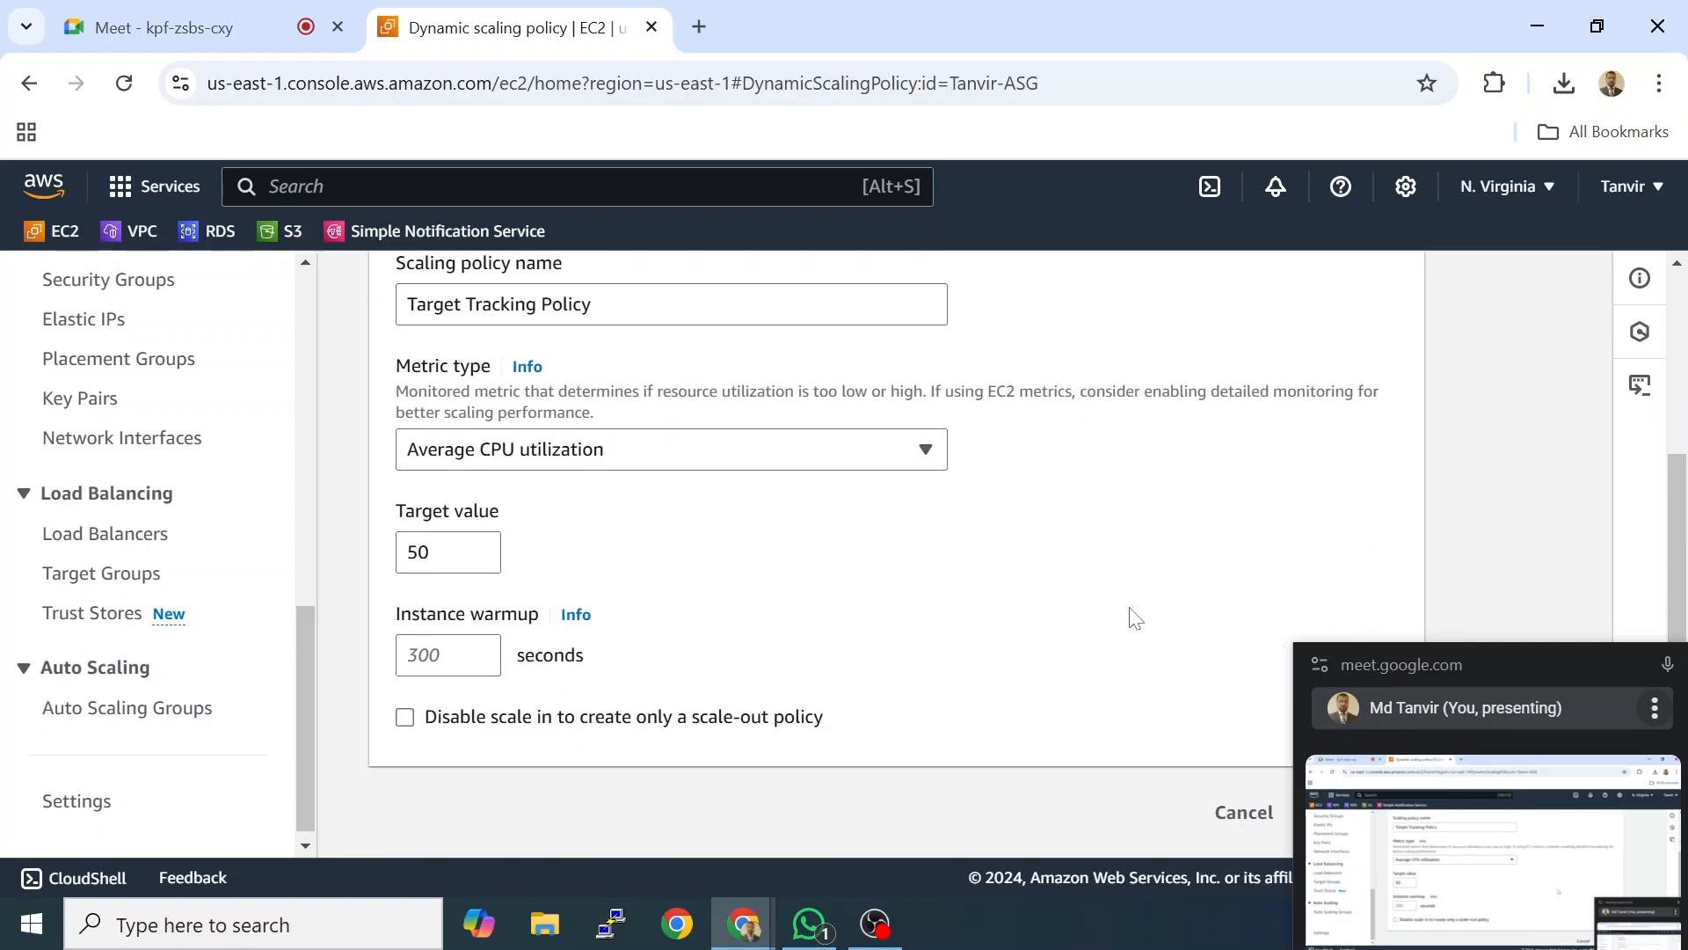
{"action": "scroll", "coordinate": [1135, 618], "scroll_direction": "up", "scroll_amount": 2}
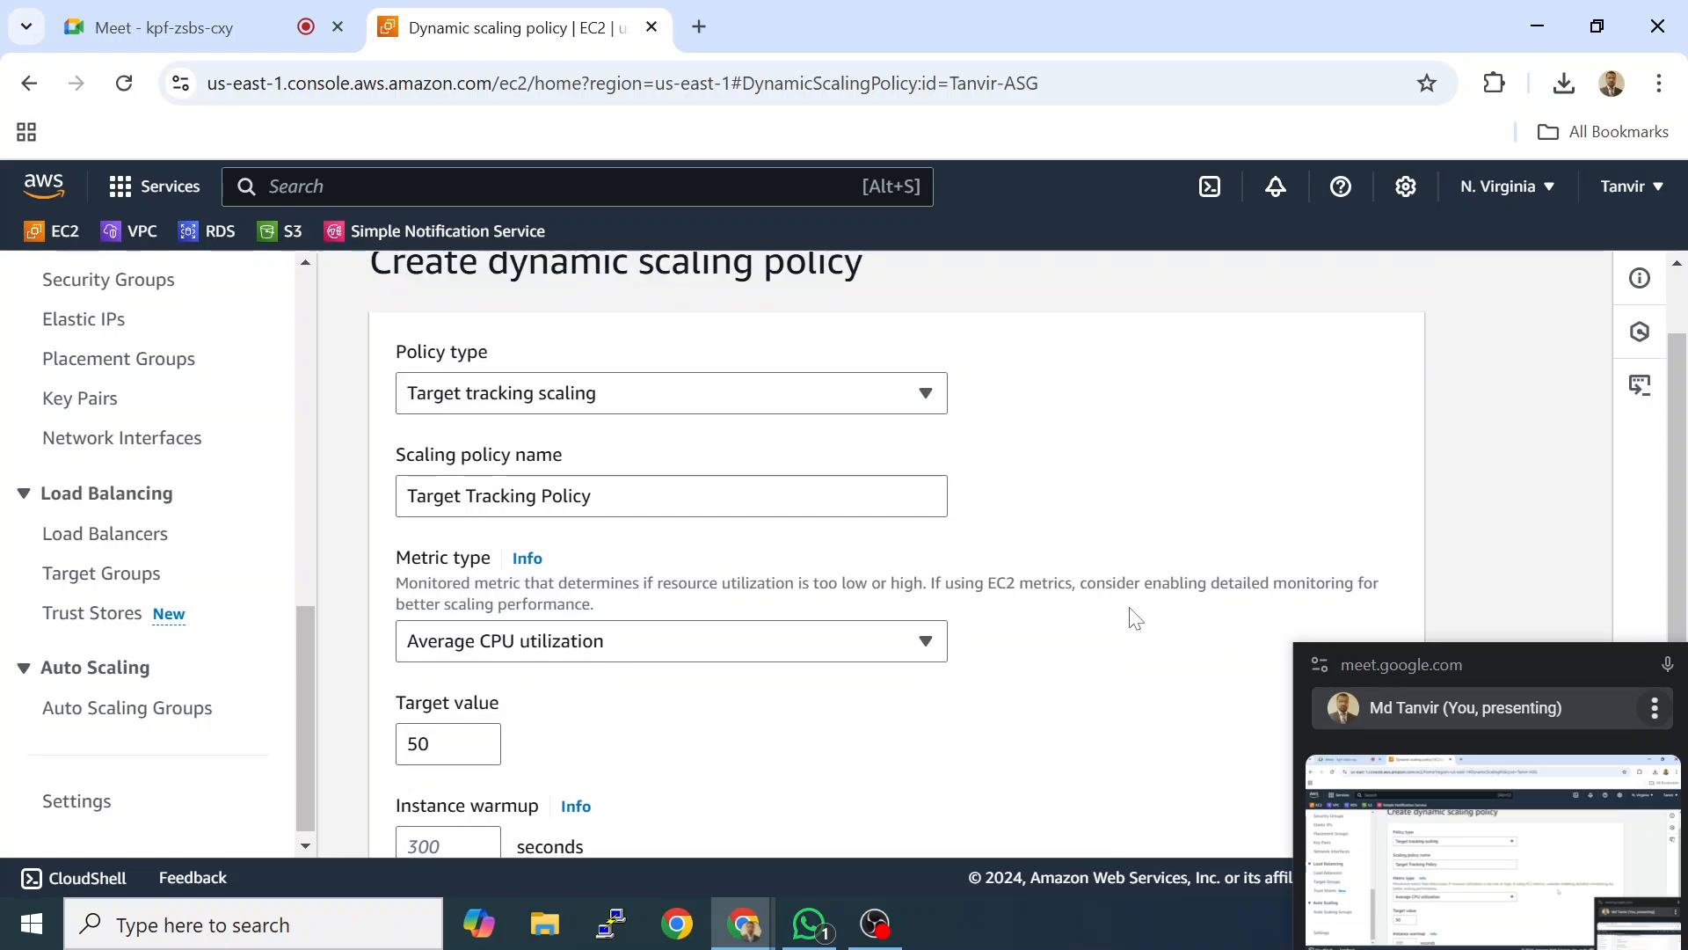
{"action": "left_click", "coordinate": [800, 394]}
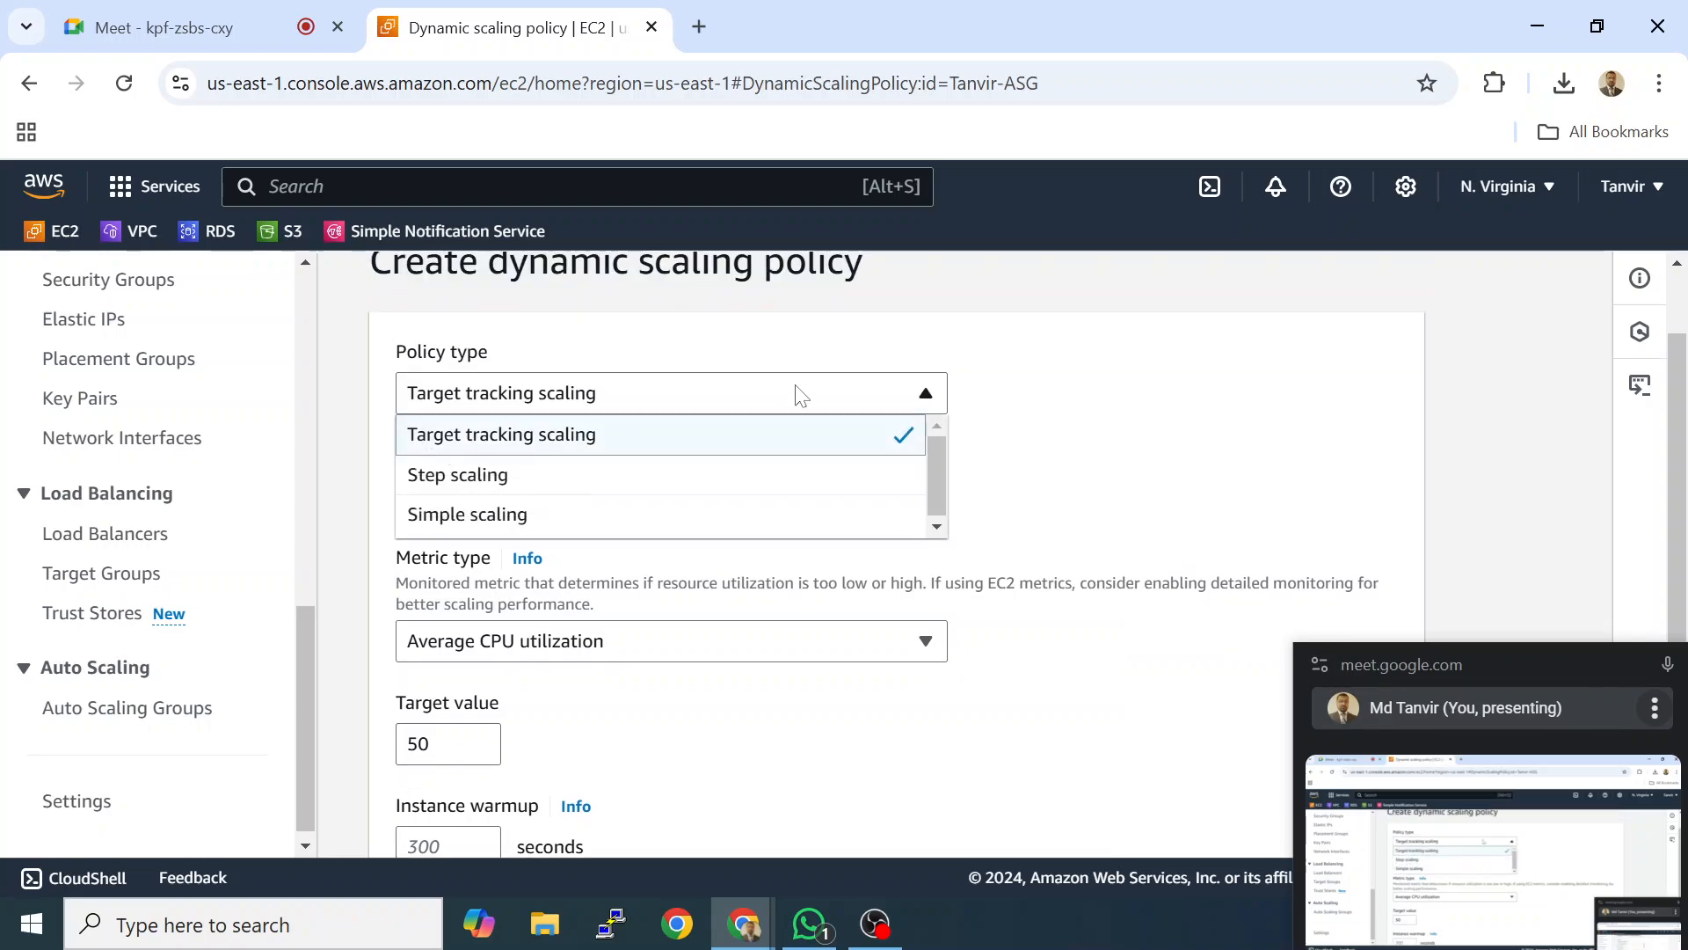
{"action": "left_click", "coordinate": [599, 518]}
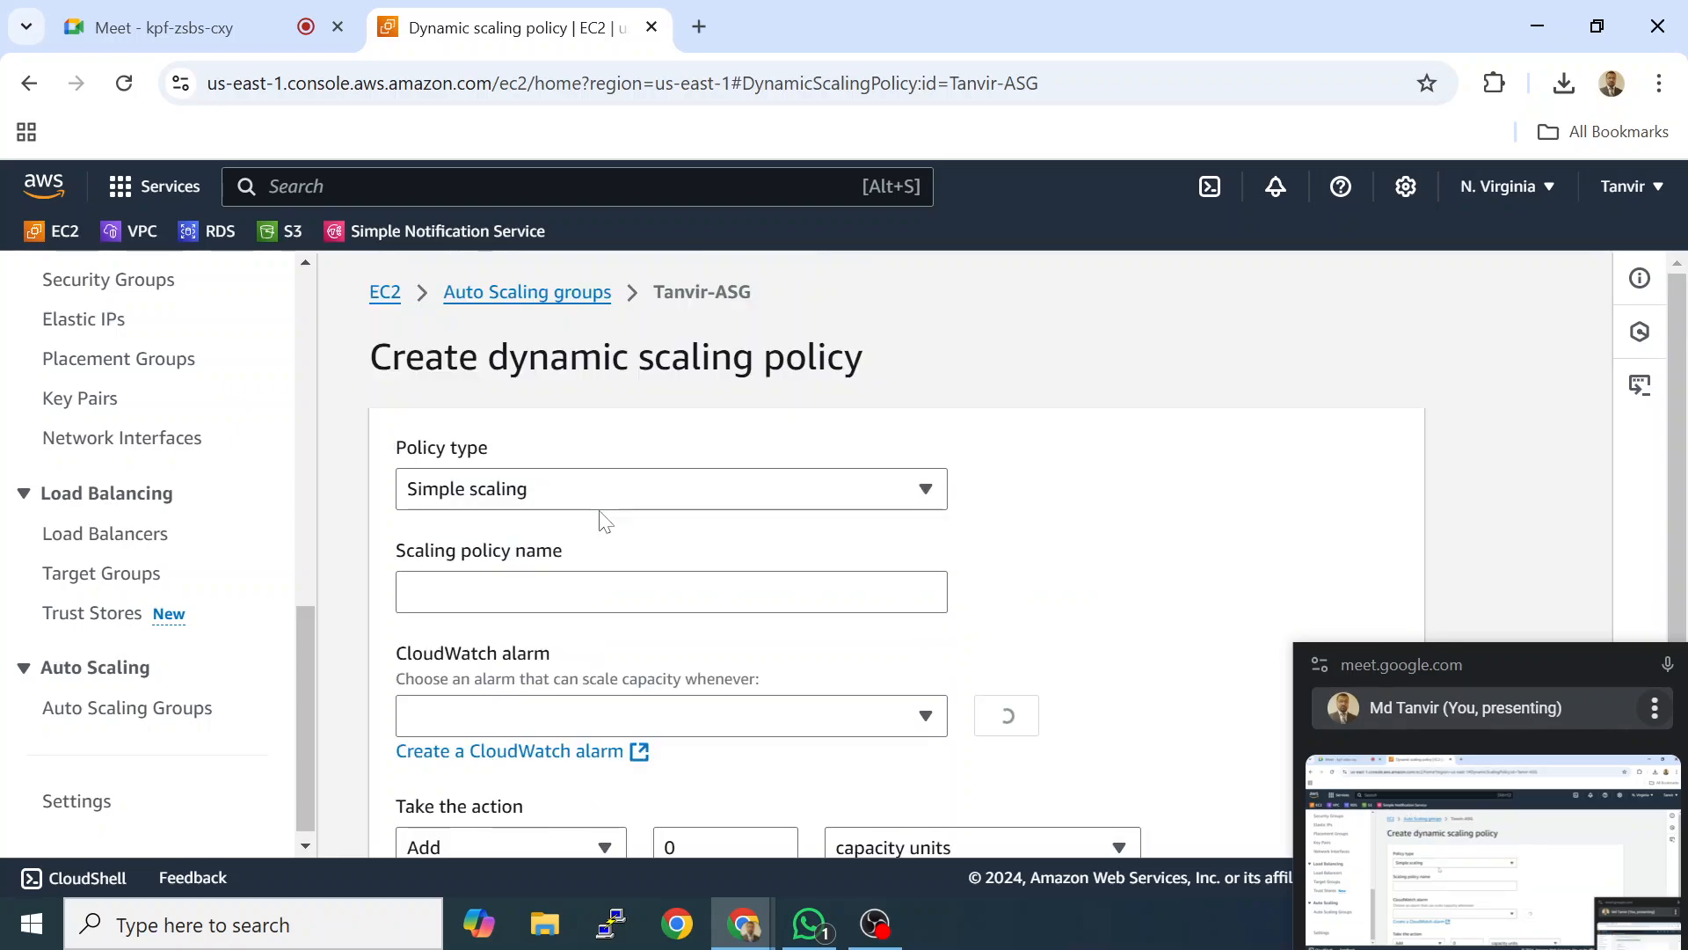
Name the simple scaling policy "Scale out policy".
{"action": "left_click", "coordinate": [480, 601]}
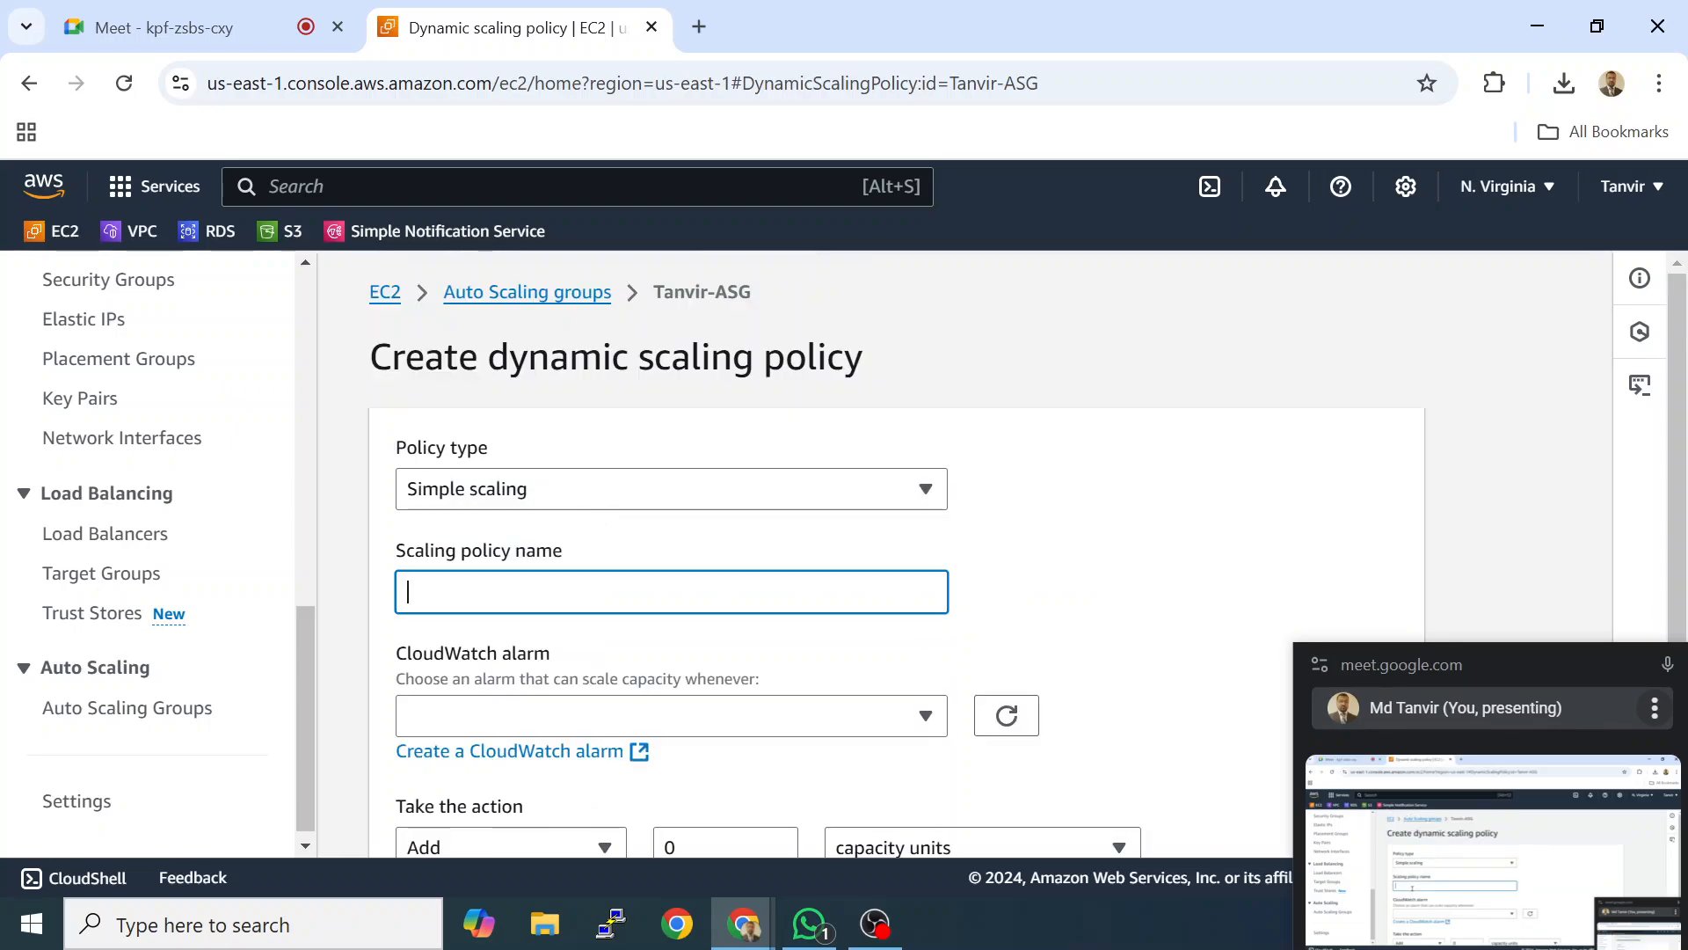
{"action": "type", "text": "Scale out policy"}
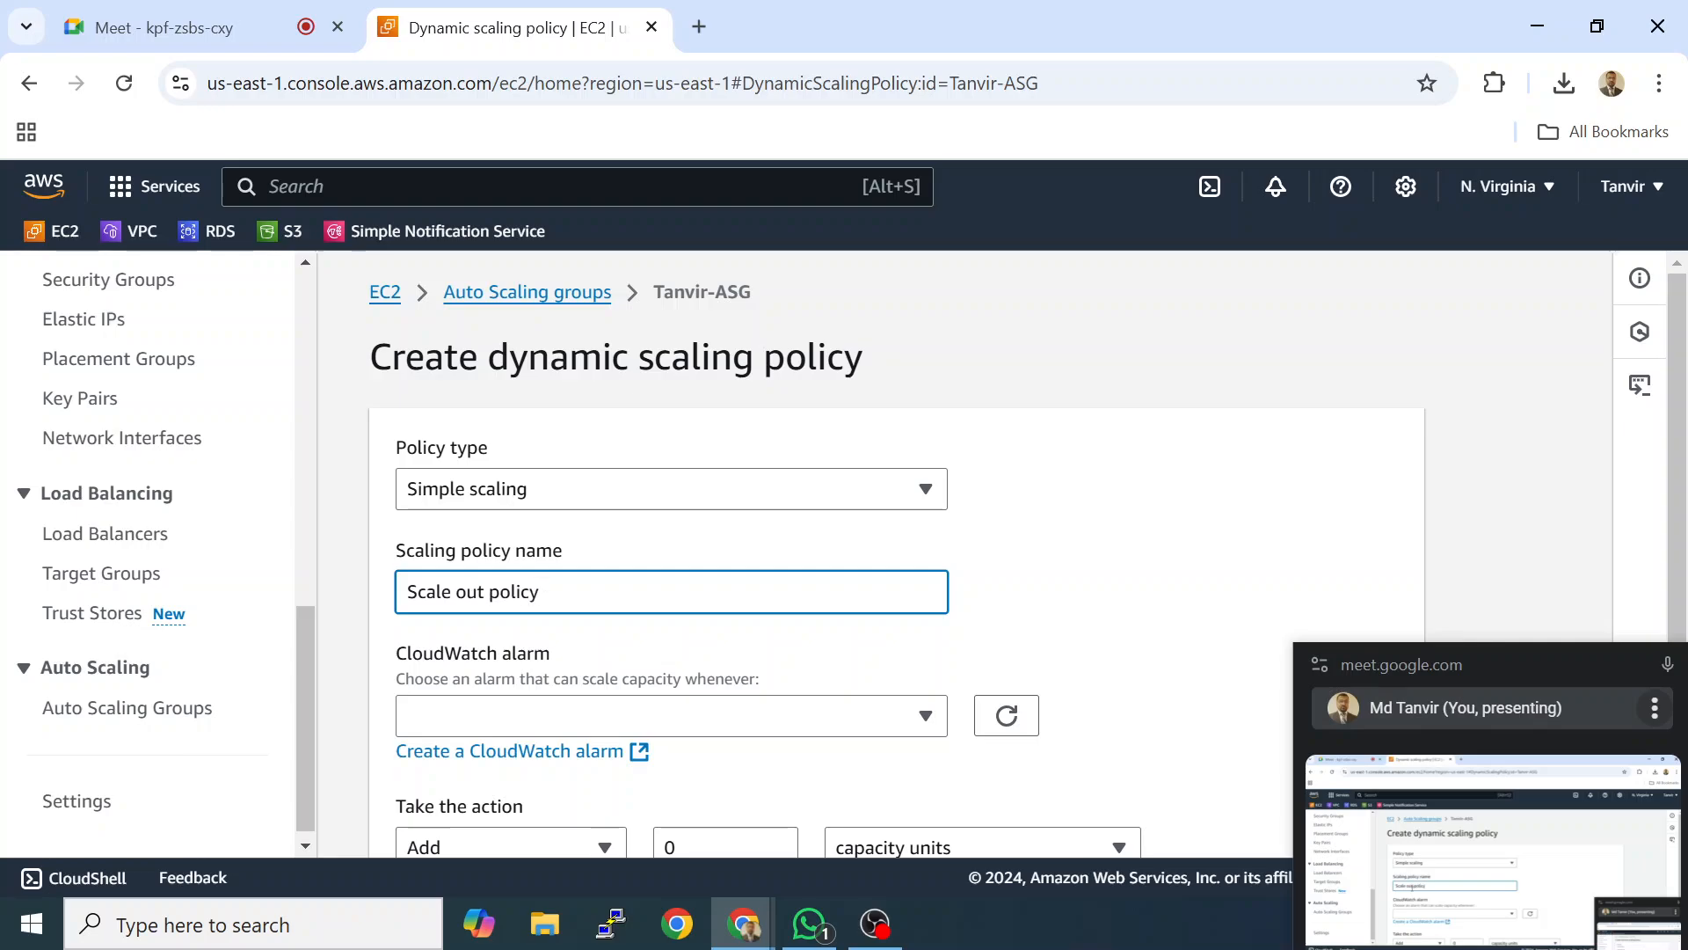
Start creating a CloudWatch alarm for the scaling policy and browse the EC2 metrics grouped by Auto Scaling group.
{"action": "left_click", "coordinate": [691, 723]}
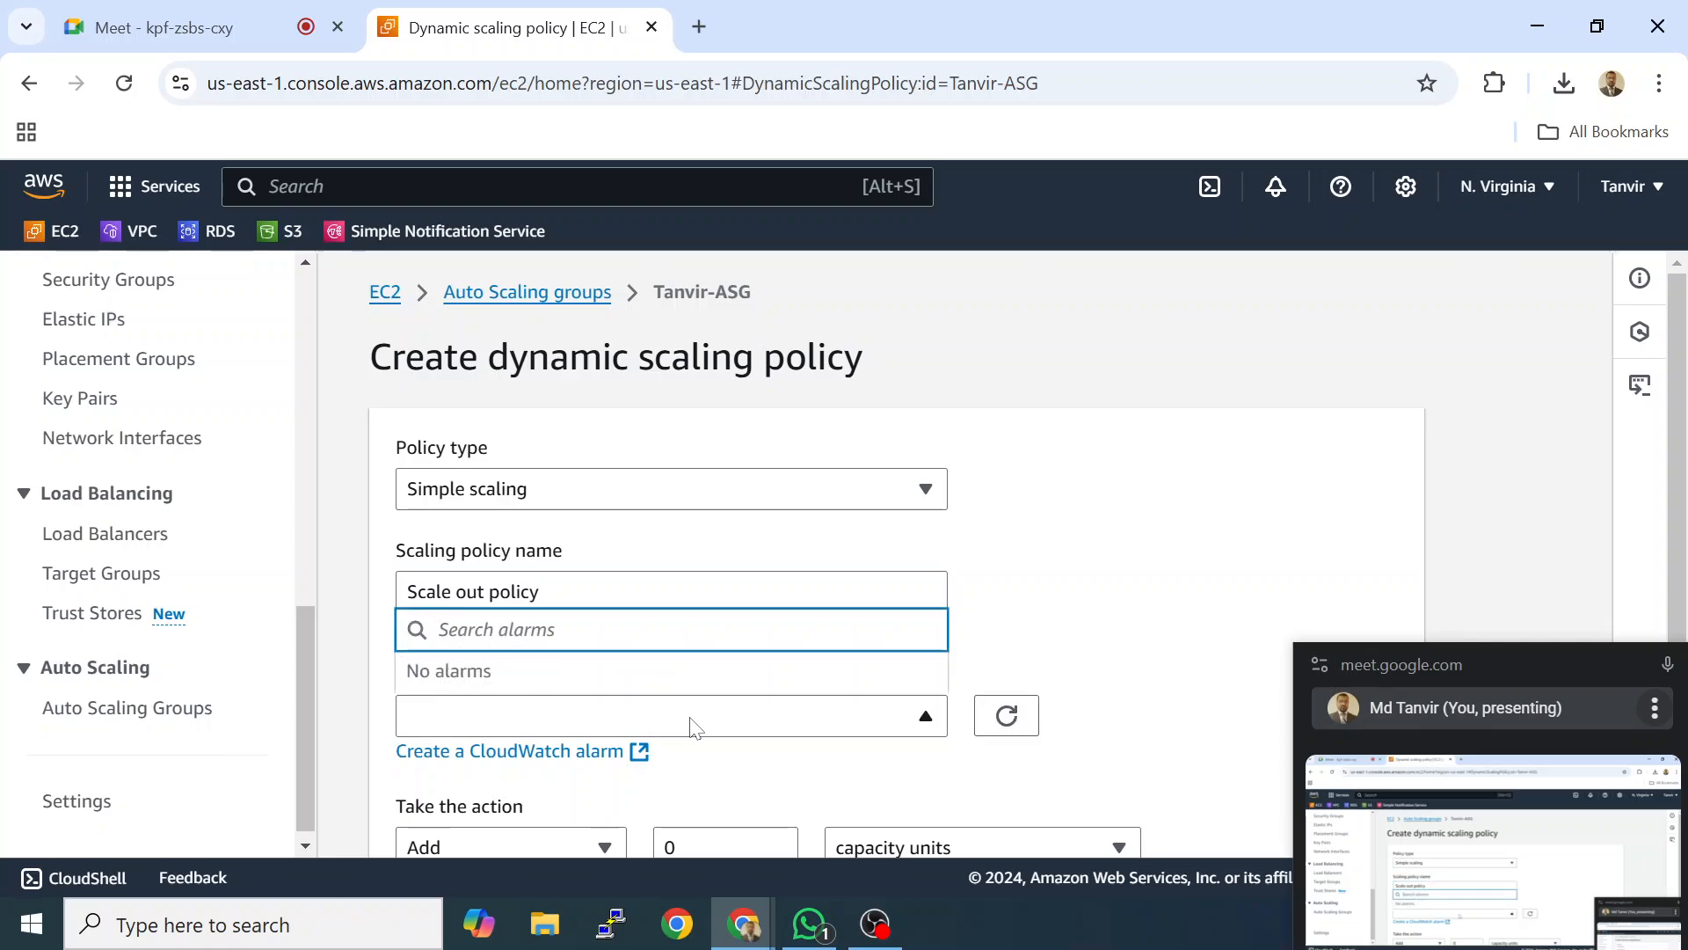
{"action": "left_click", "coordinate": [500, 755]}
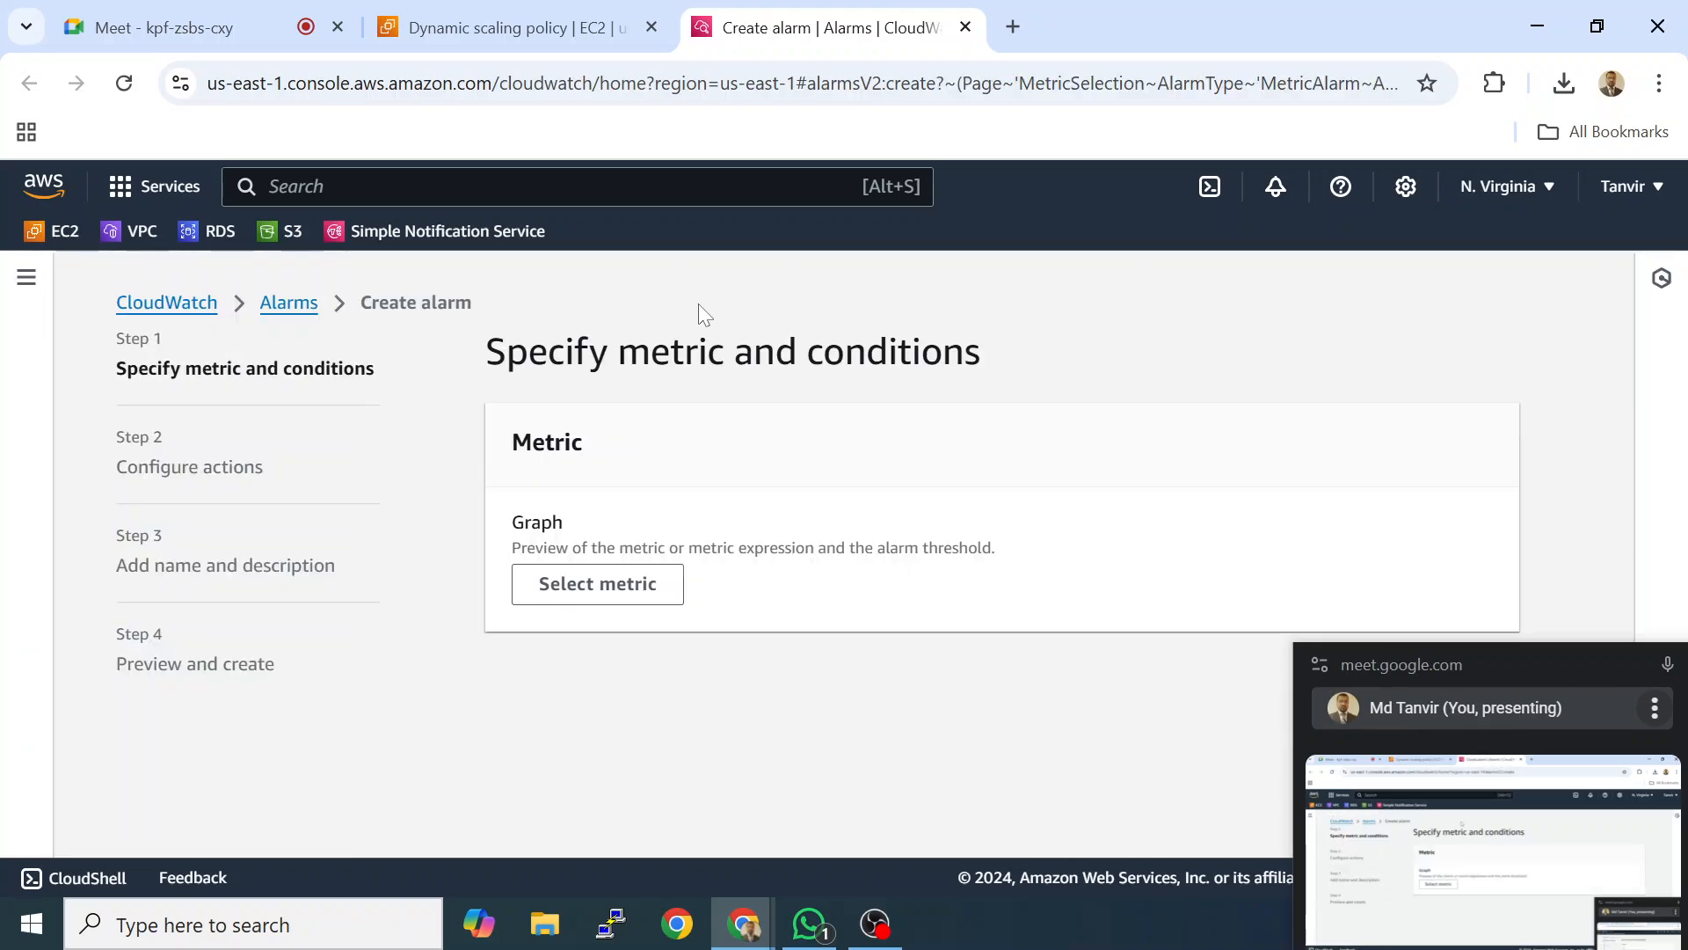
{"action": "left_click", "coordinate": [576, 581]}
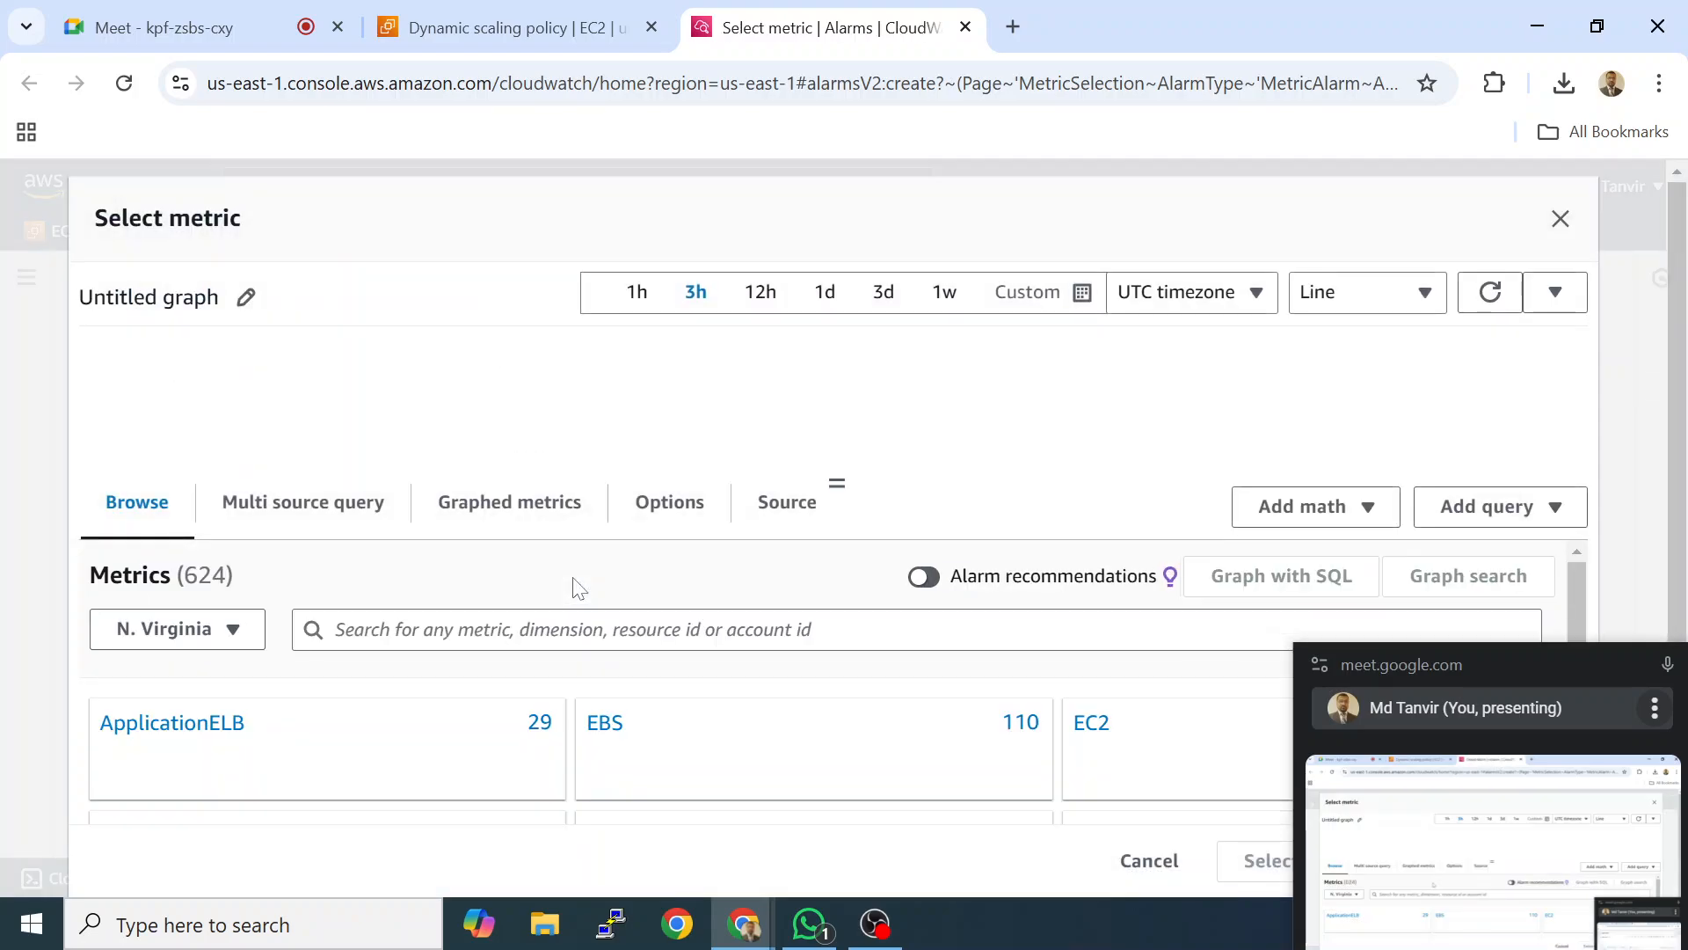
{"action": "left_click", "coordinate": [1083, 743]}
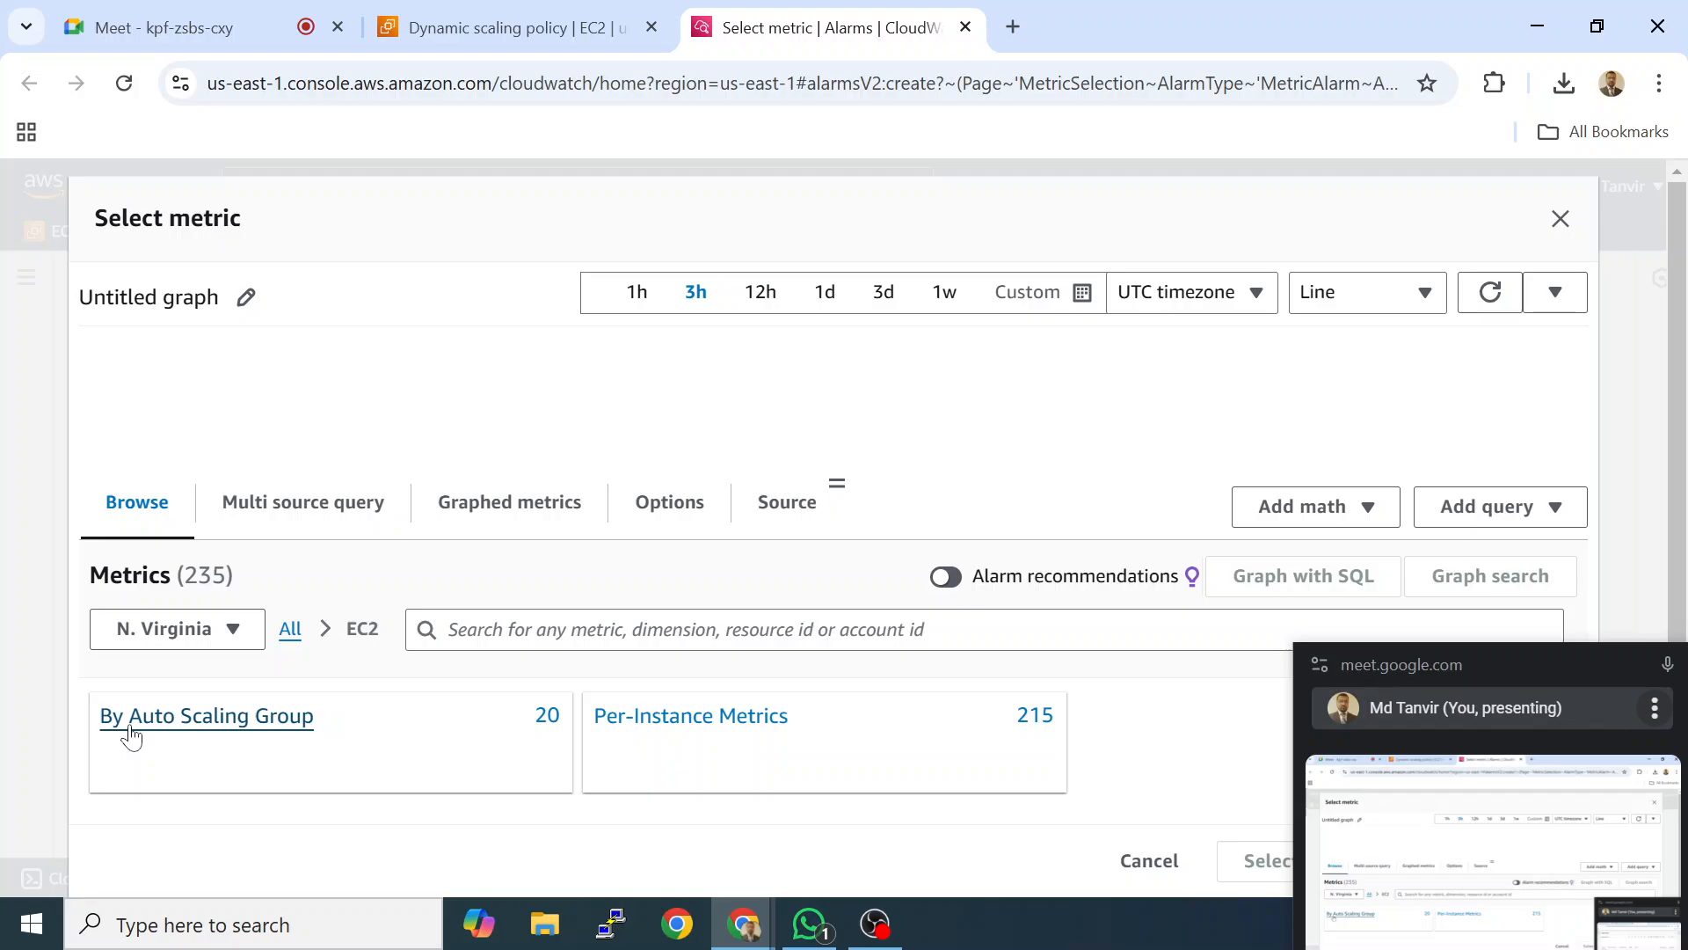
{"action": "left_click", "coordinate": [132, 734]}
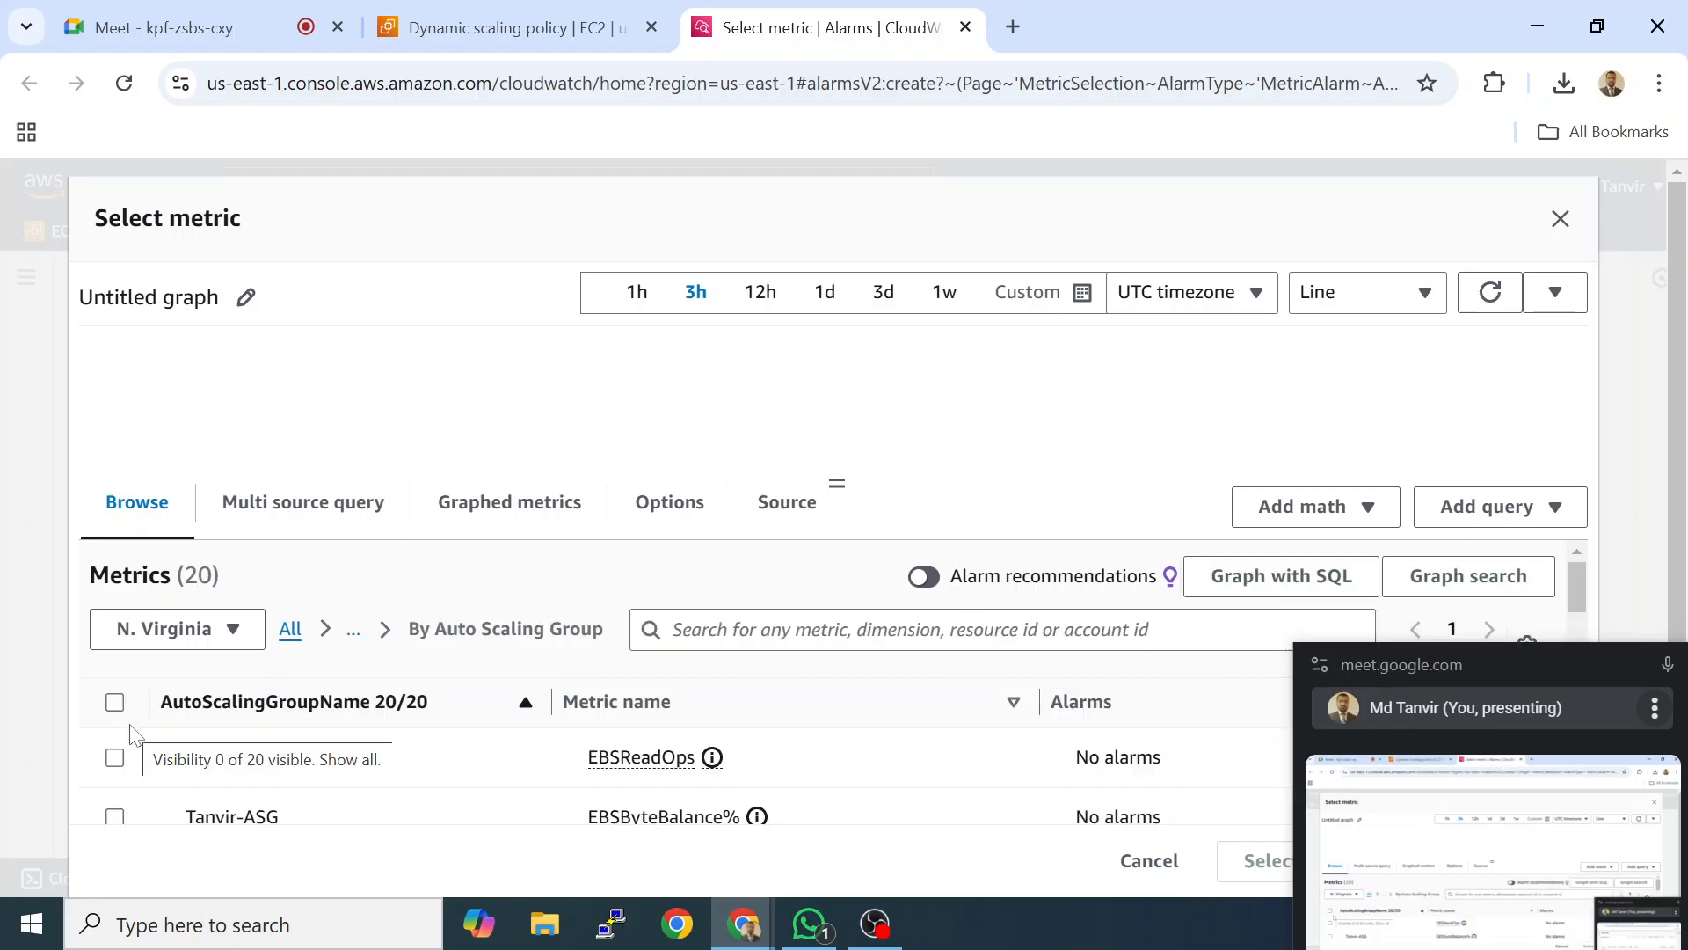
Choose the Auto Scaling group's CPUUtilization as the alarm metric.
{"action": "scroll", "coordinate": [132, 733], "scroll_direction": "down", "scroll_amount": 2}
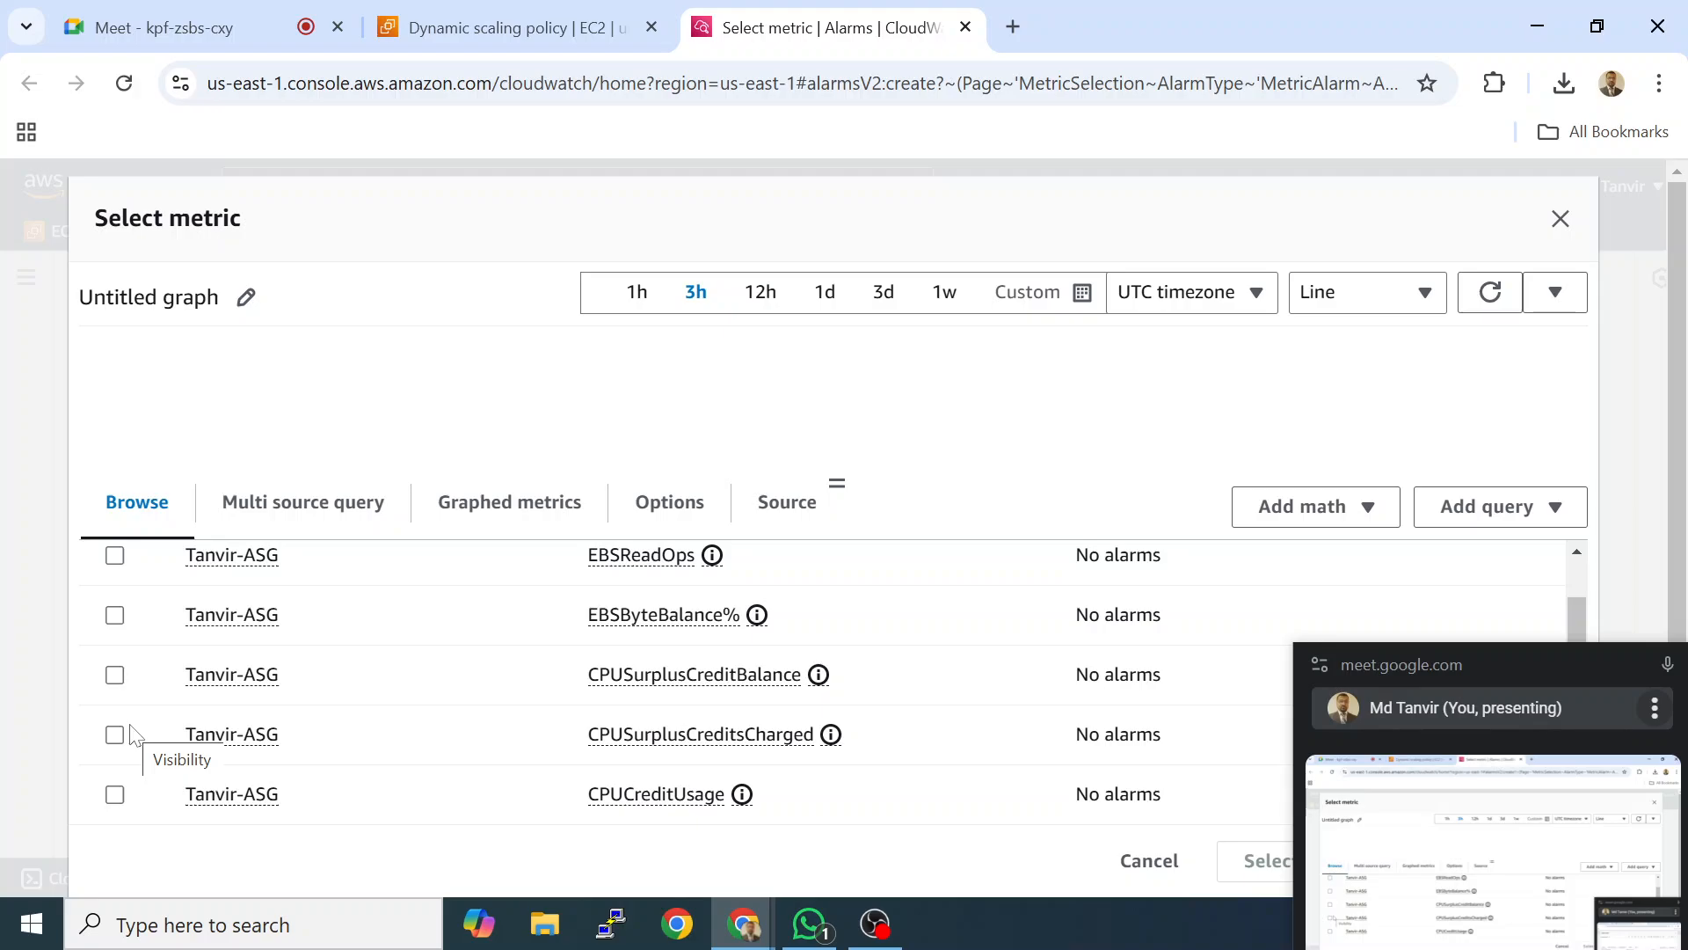
{"action": "scroll", "coordinate": [132, 734], "scroll_direction": "up", "scroll_amount": 2}
{"action": "scroll", "coordinate": [134, 735], "scroll_direction": "down", "scroll_amount": 1}
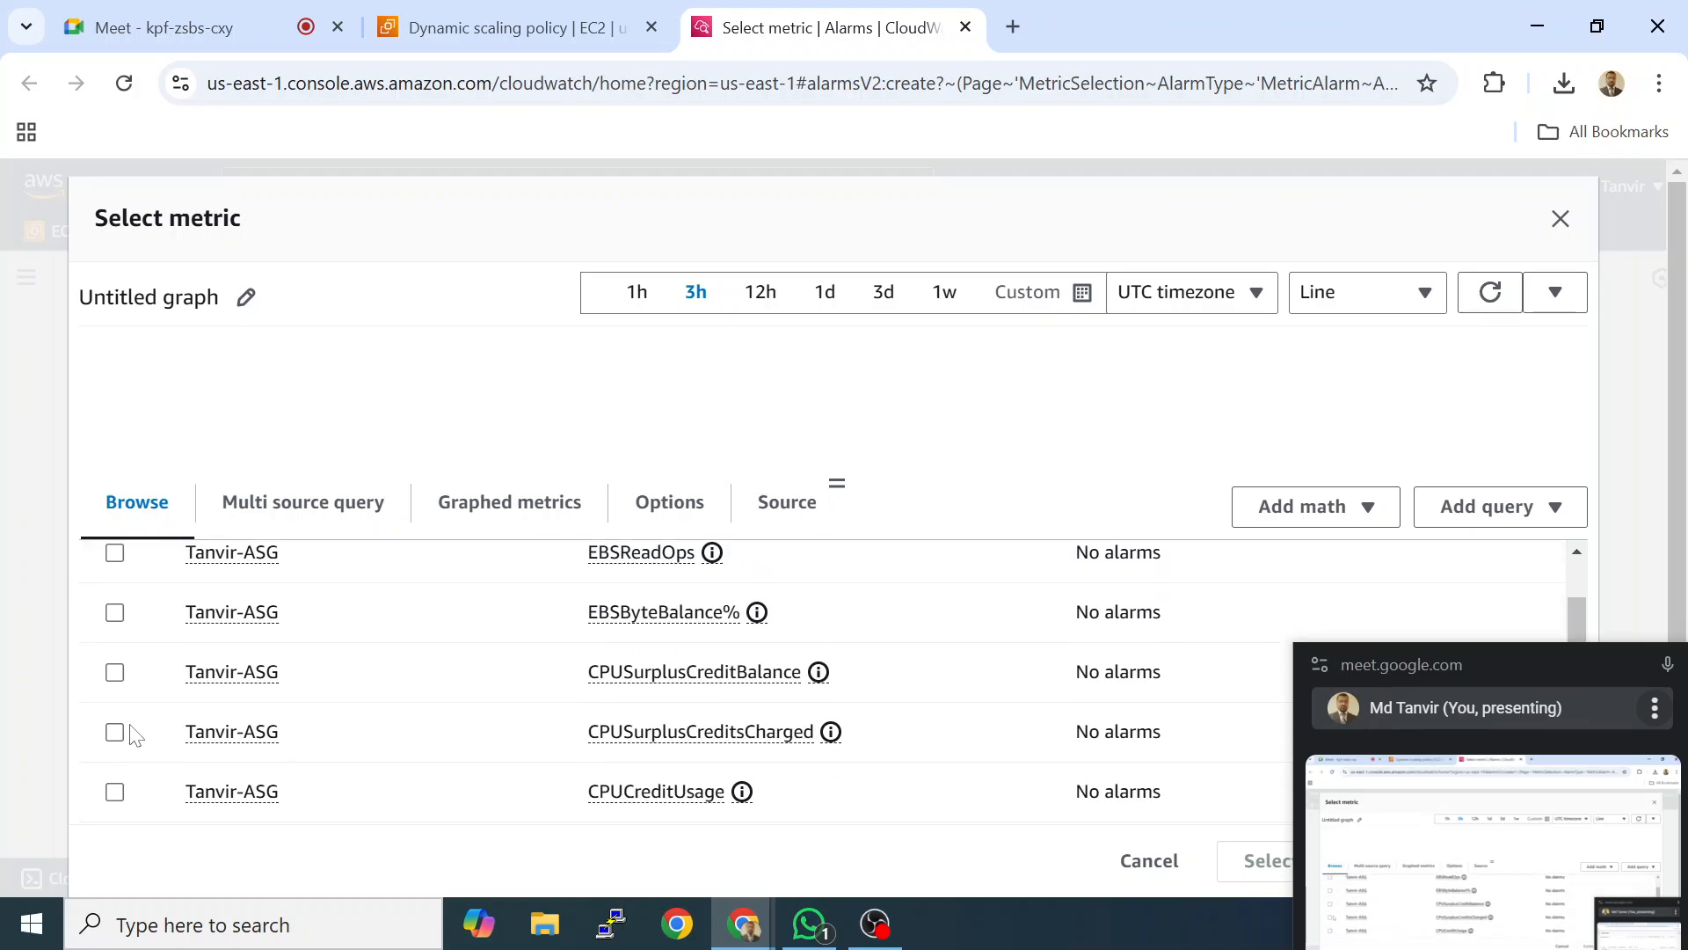
{"action": "scroll", "coordinate": [134, 735], "scroll_direction": "down", "scroll_amount": 1}
{"action": "scroll", "coordinate": [134, 735], "scroll_direction": "down", "scroll_amount": 2}
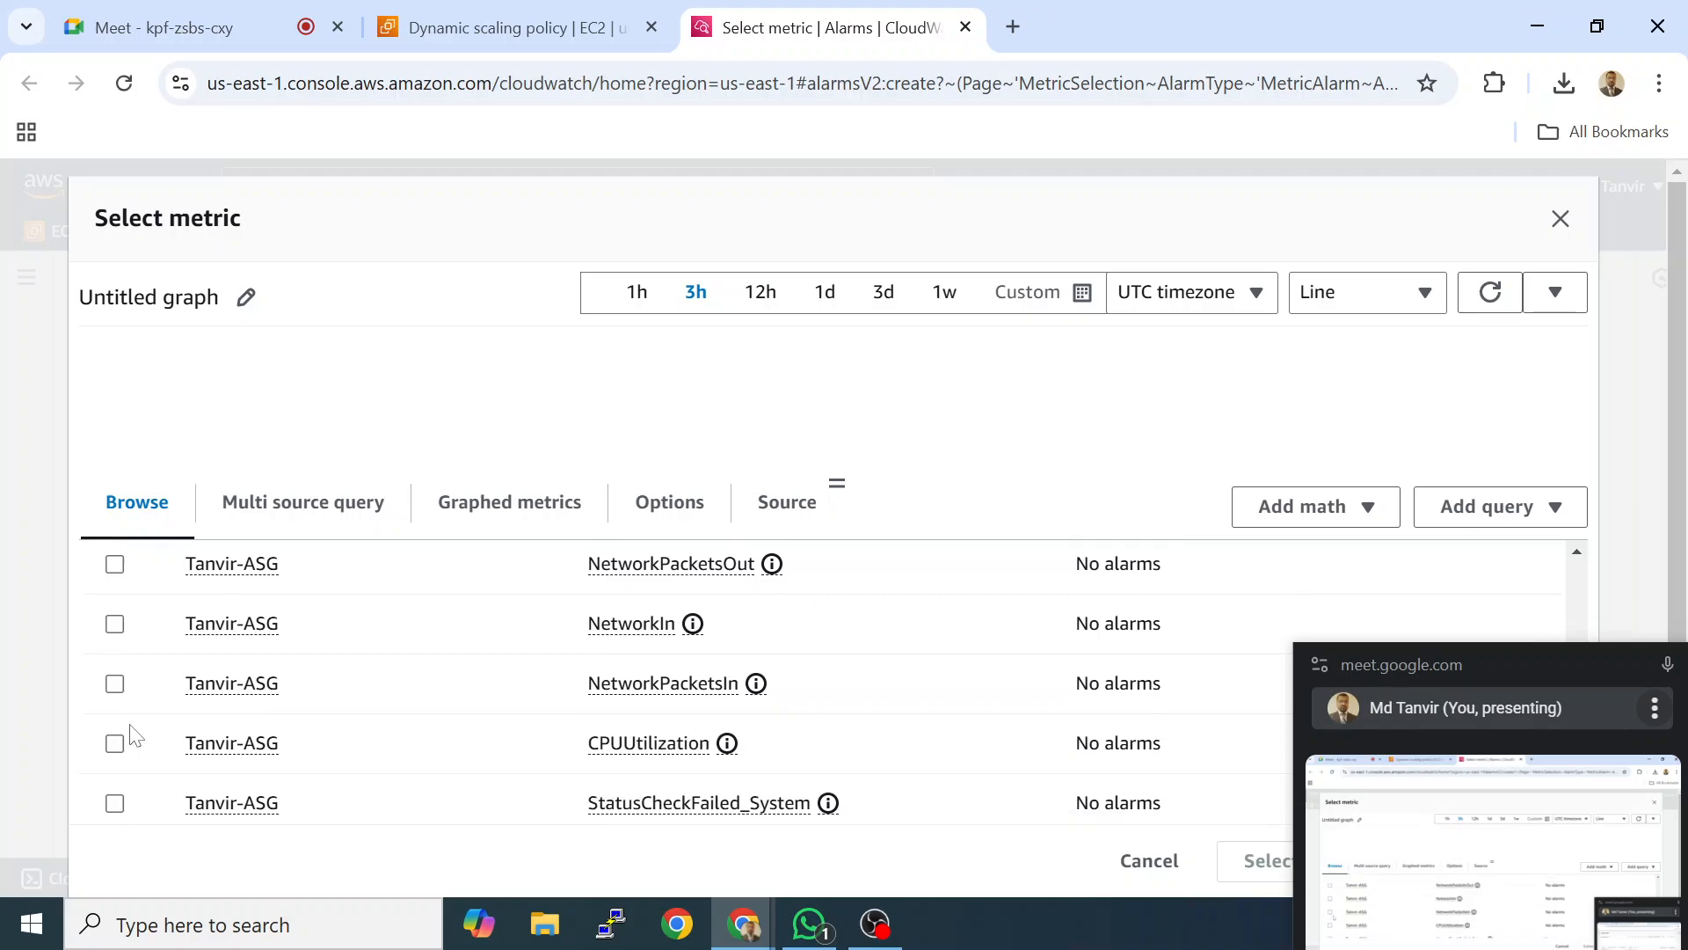
{"action": "scroll", "coordinate": [133, 735], "scroll_direction": "down", "scroll_amount": 1}
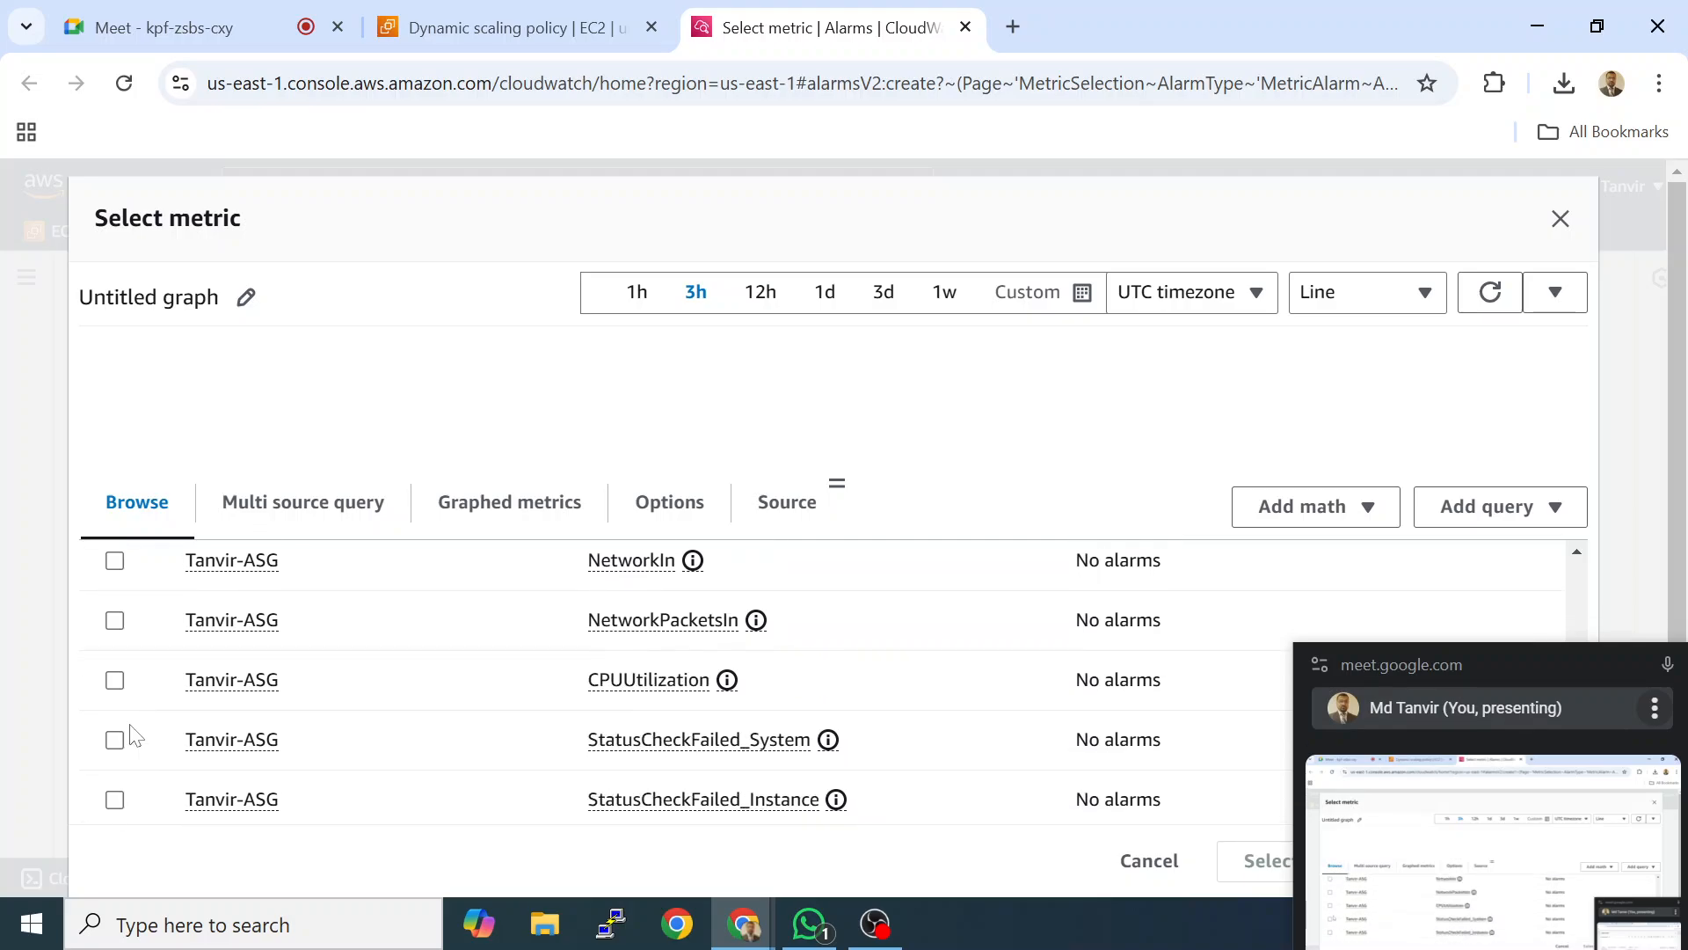
{"action": "left_click", "coordinate": [115, 681]}
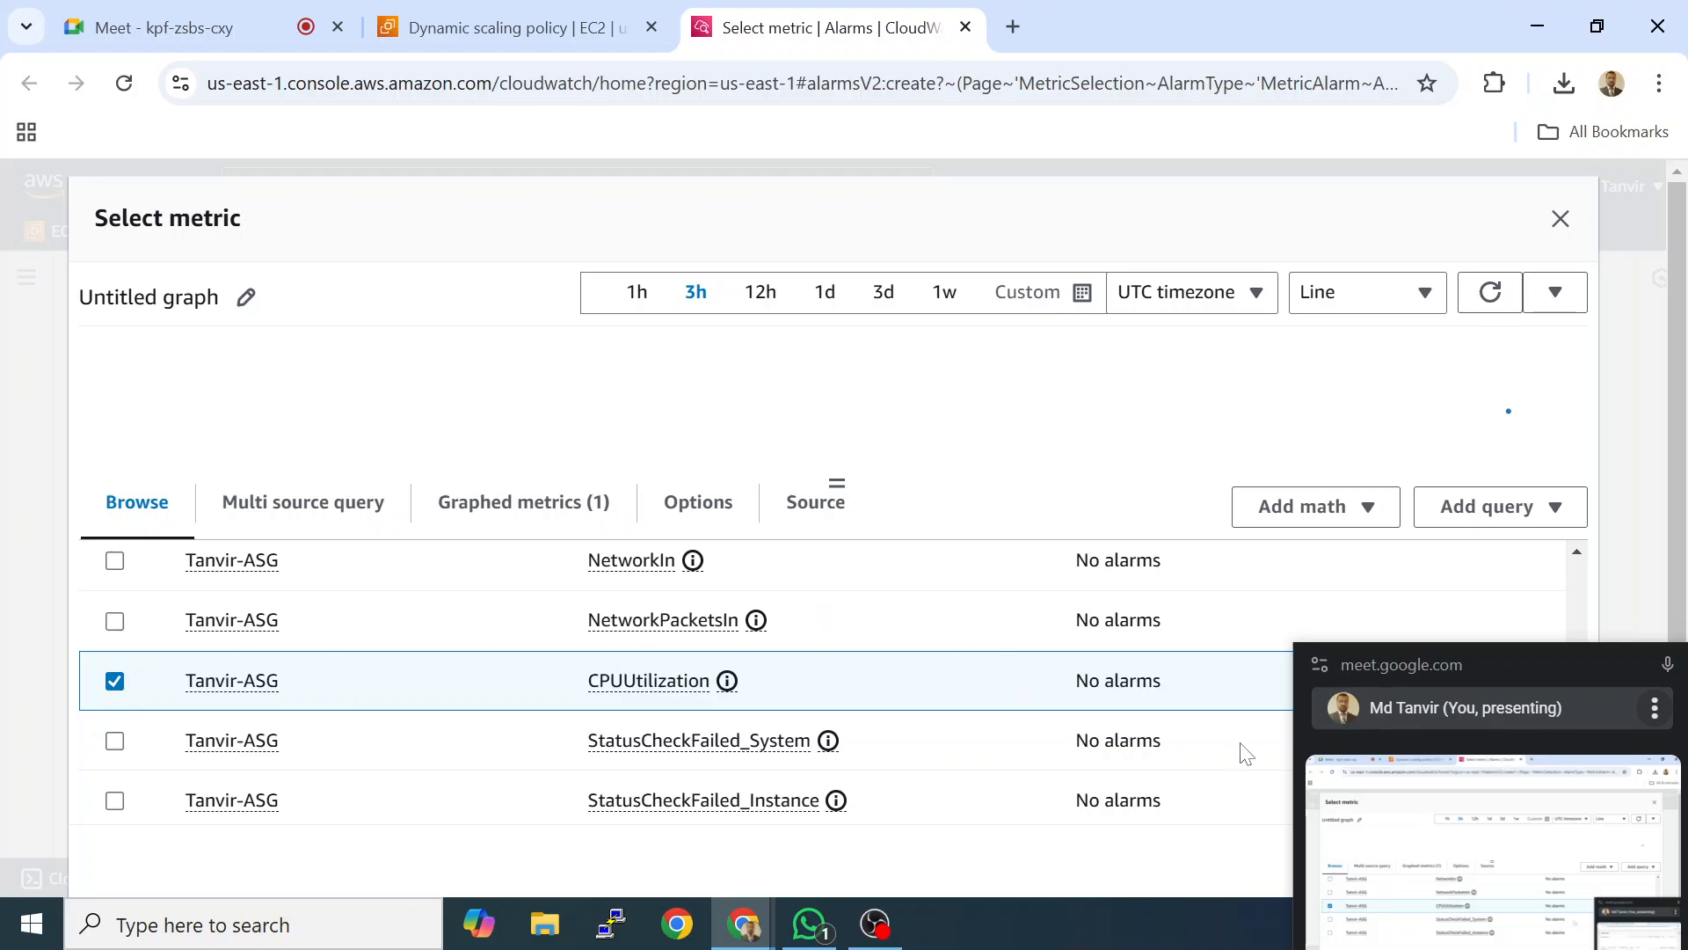
{"action": "left_click", "coordinate": [1483, 673]}
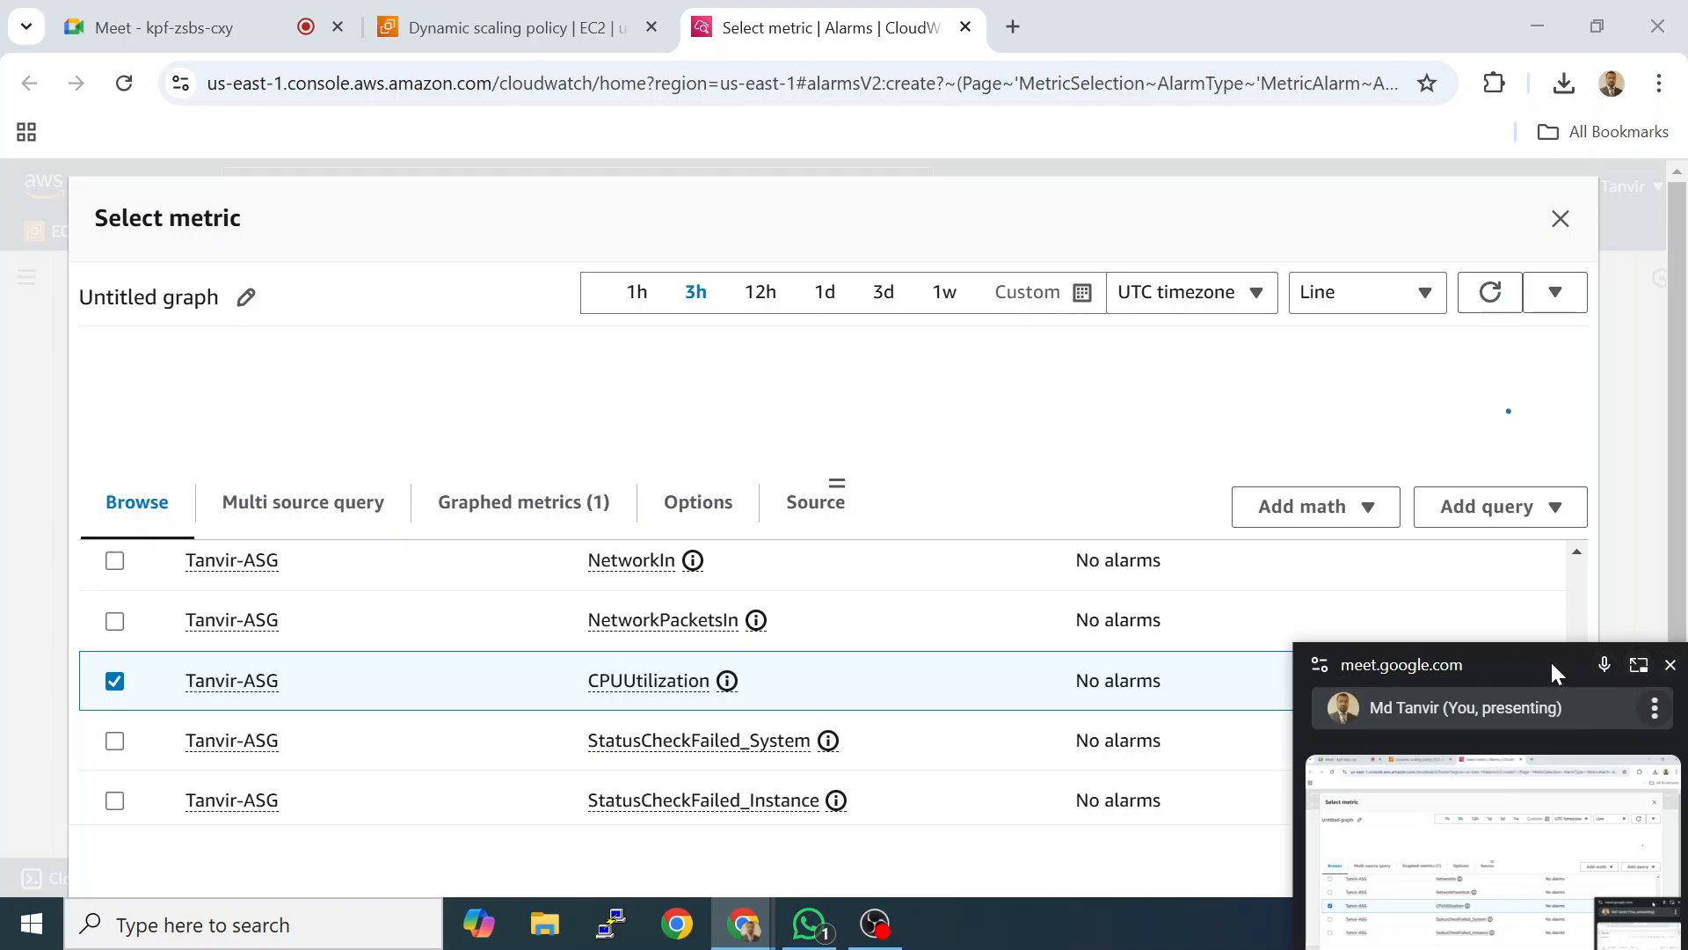
{"action": "left_click_drag", "start_coordinate": [1550, 660], "coordinate": [1546, 915]}
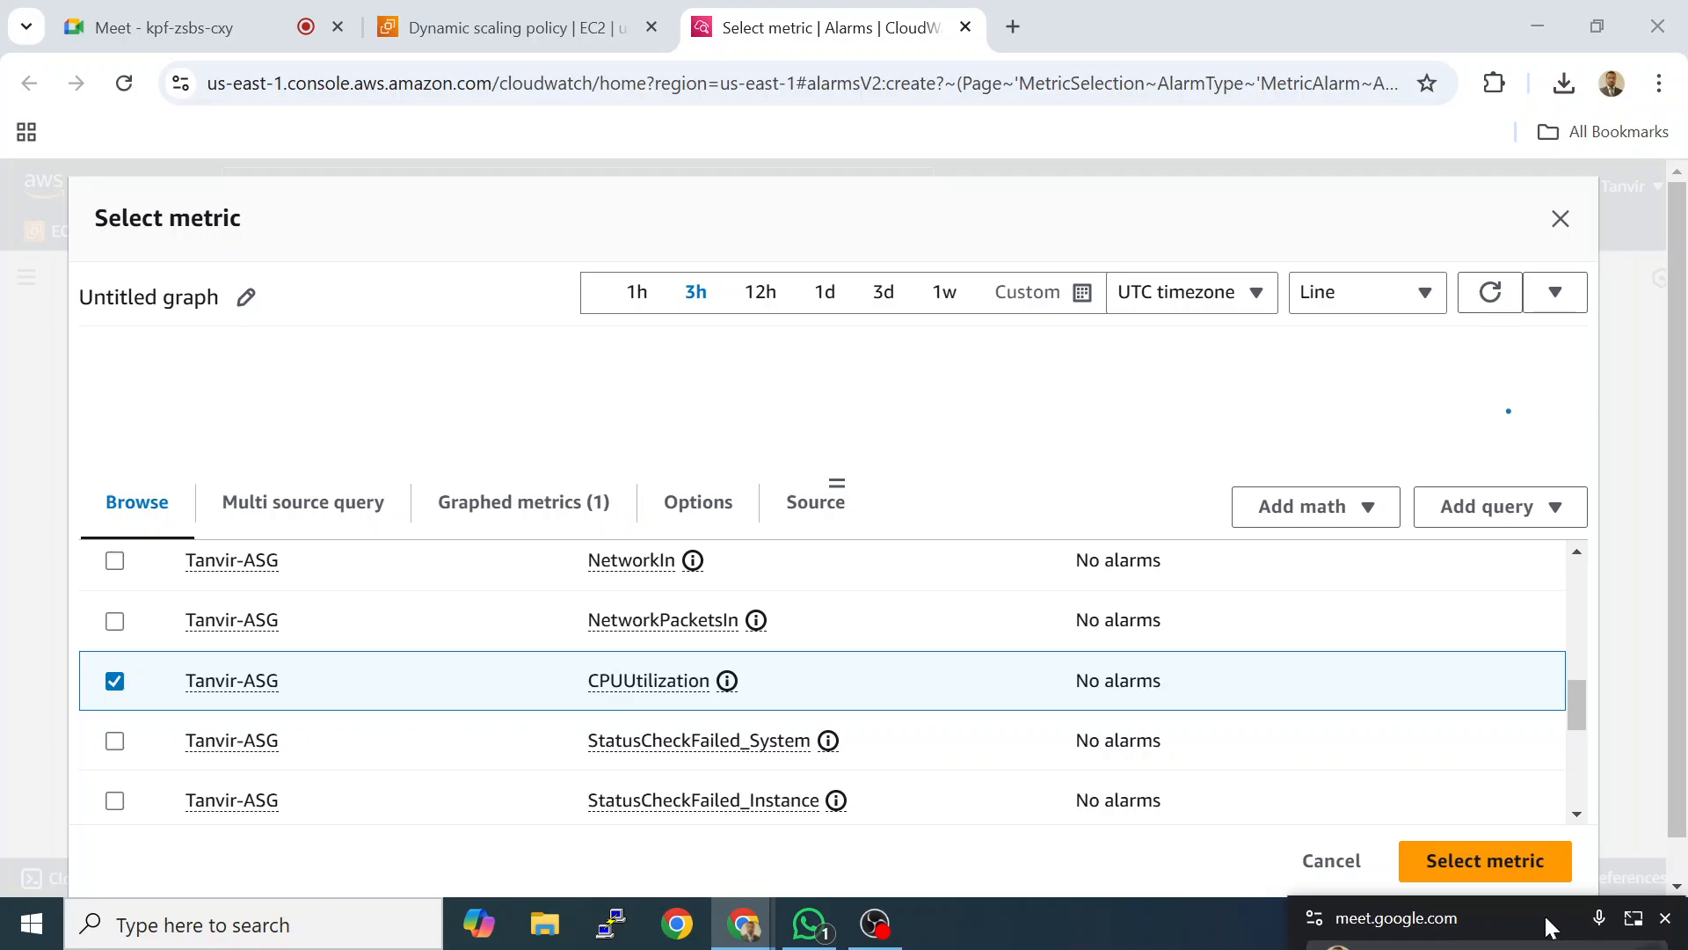
{"action": "left_click", "coordinate": [1510, 869]}
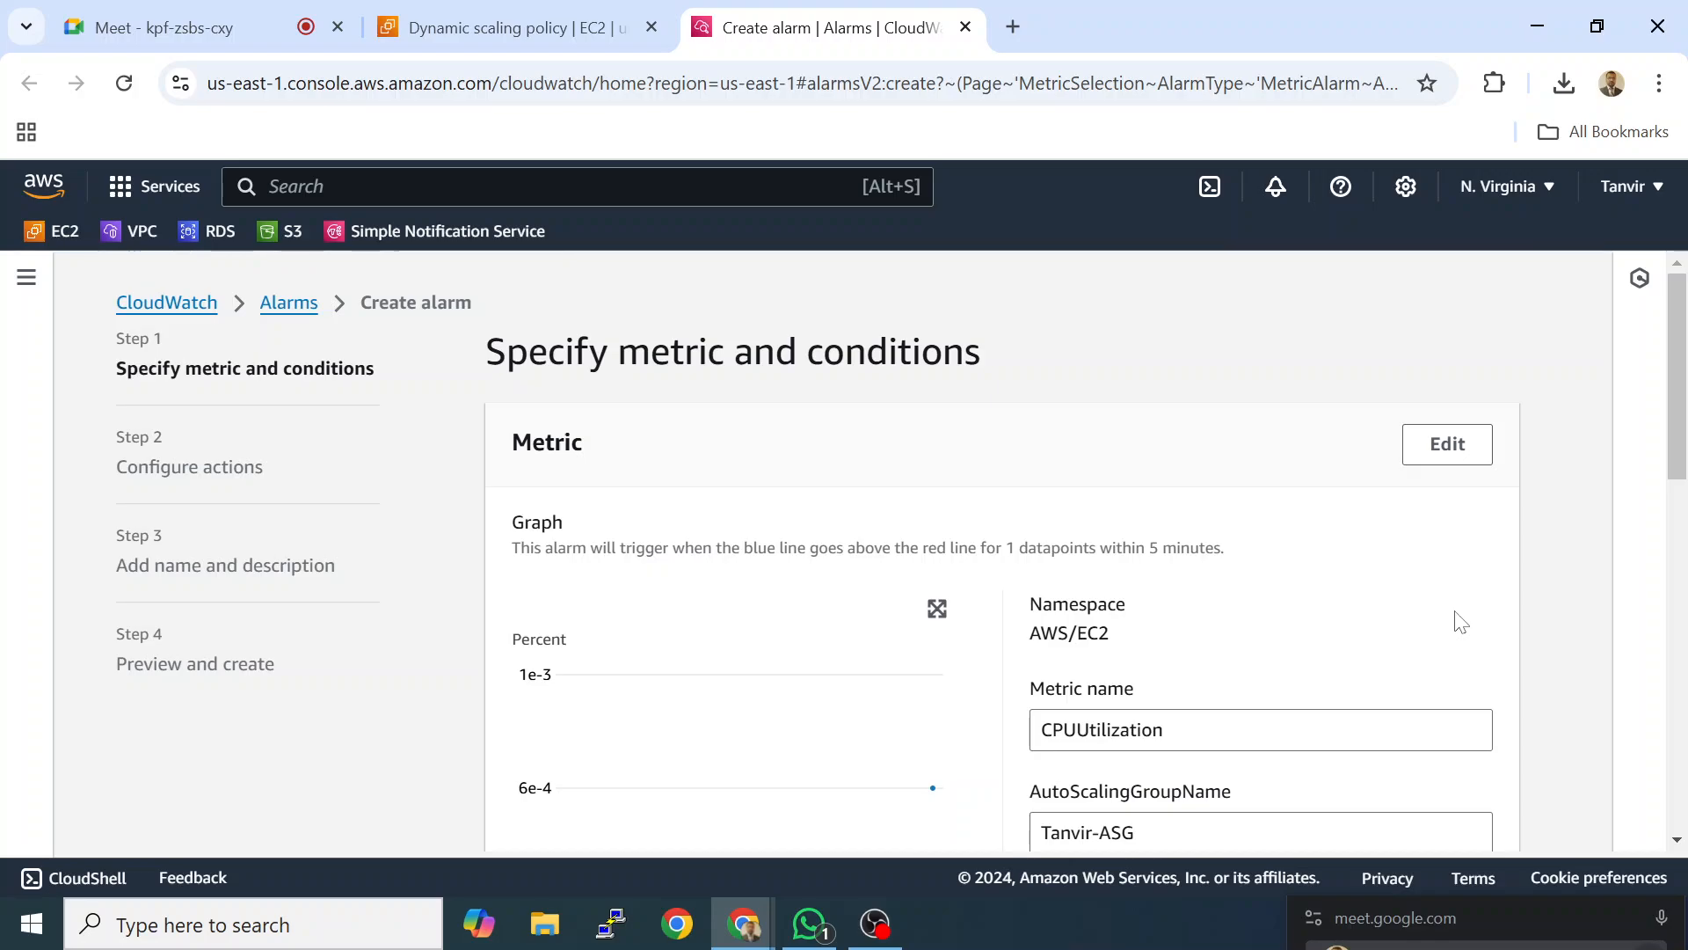
Set the period of the CPUUtilization alarm metric to 1 minute.
{"action": "scroll", "coordinate": [1460, 620], "scroll_direction": "down", "scroll_amount": 1}
{"action": "scroll", "coordinate": [1460, 621], "scroll_direction": "down", "scroll_amount": 5}
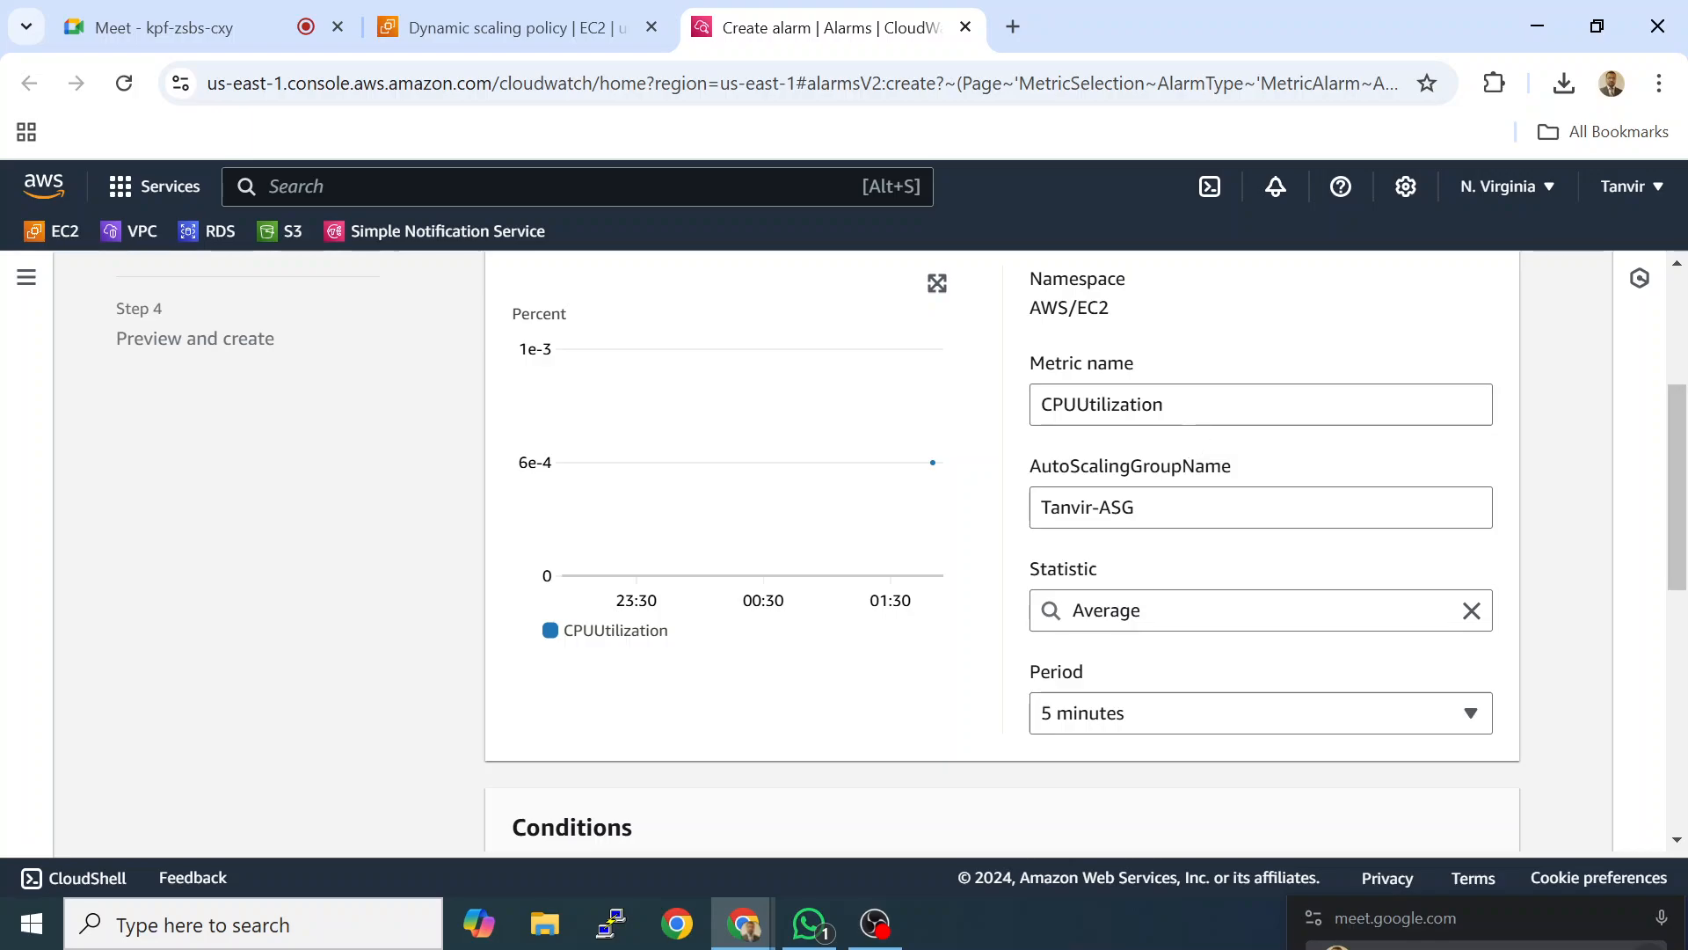
{"action": "left_click", "coordinate": [1140, 719]}
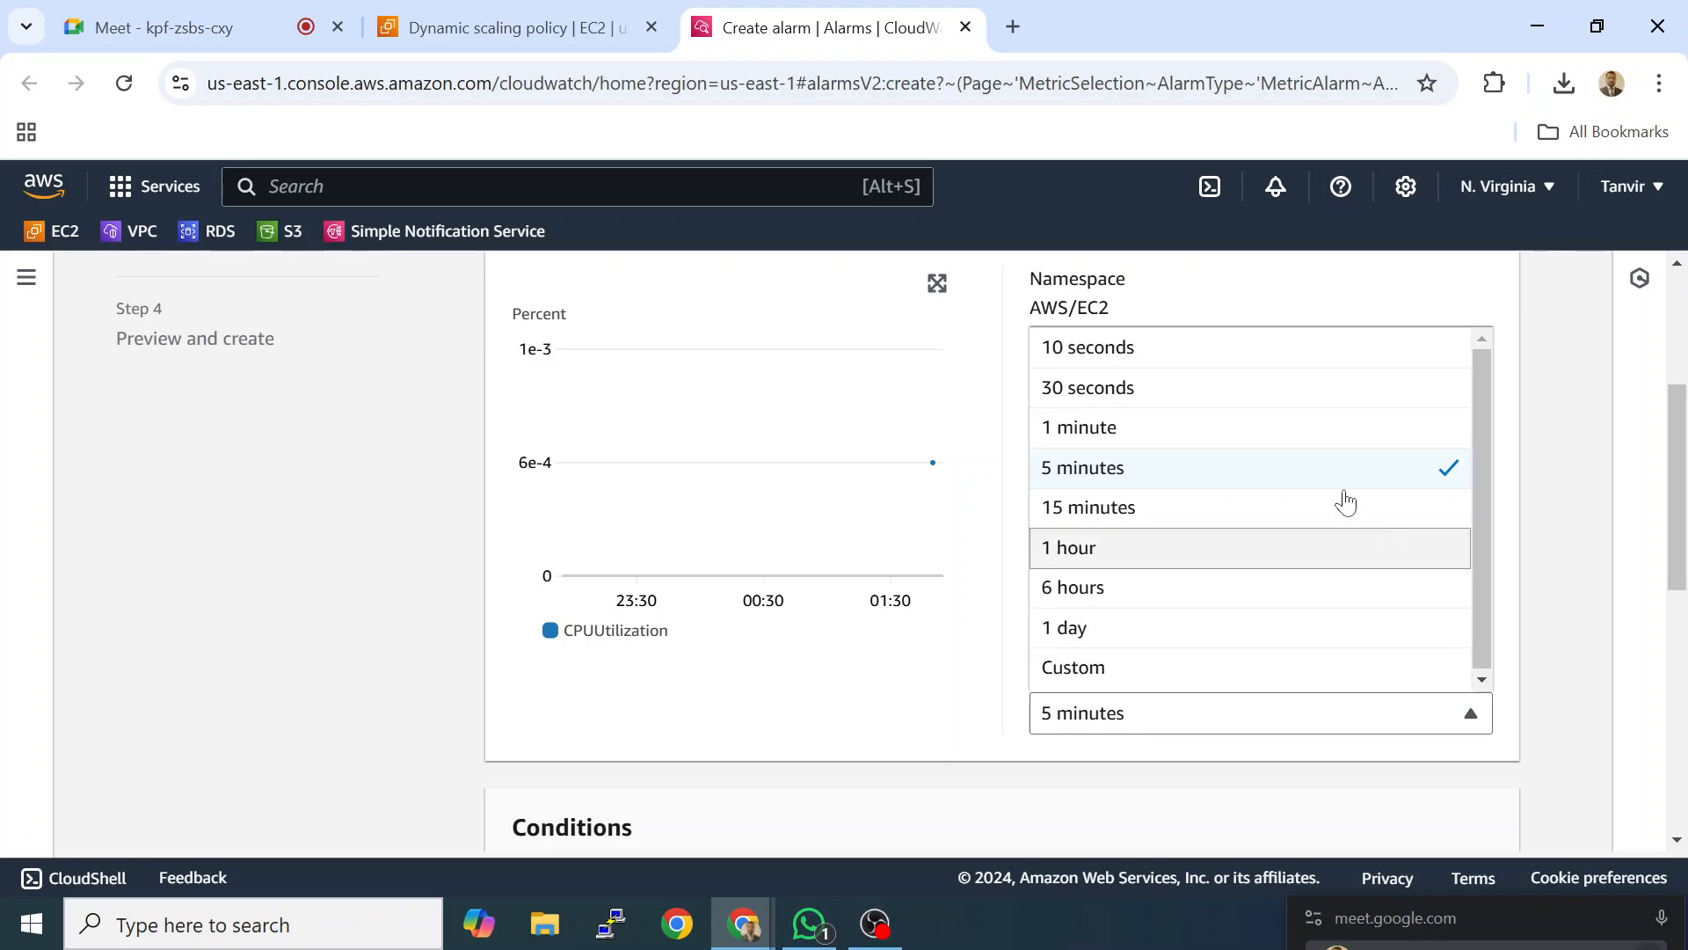
{"action": "left_click", "coordinate": [1211, 431]}
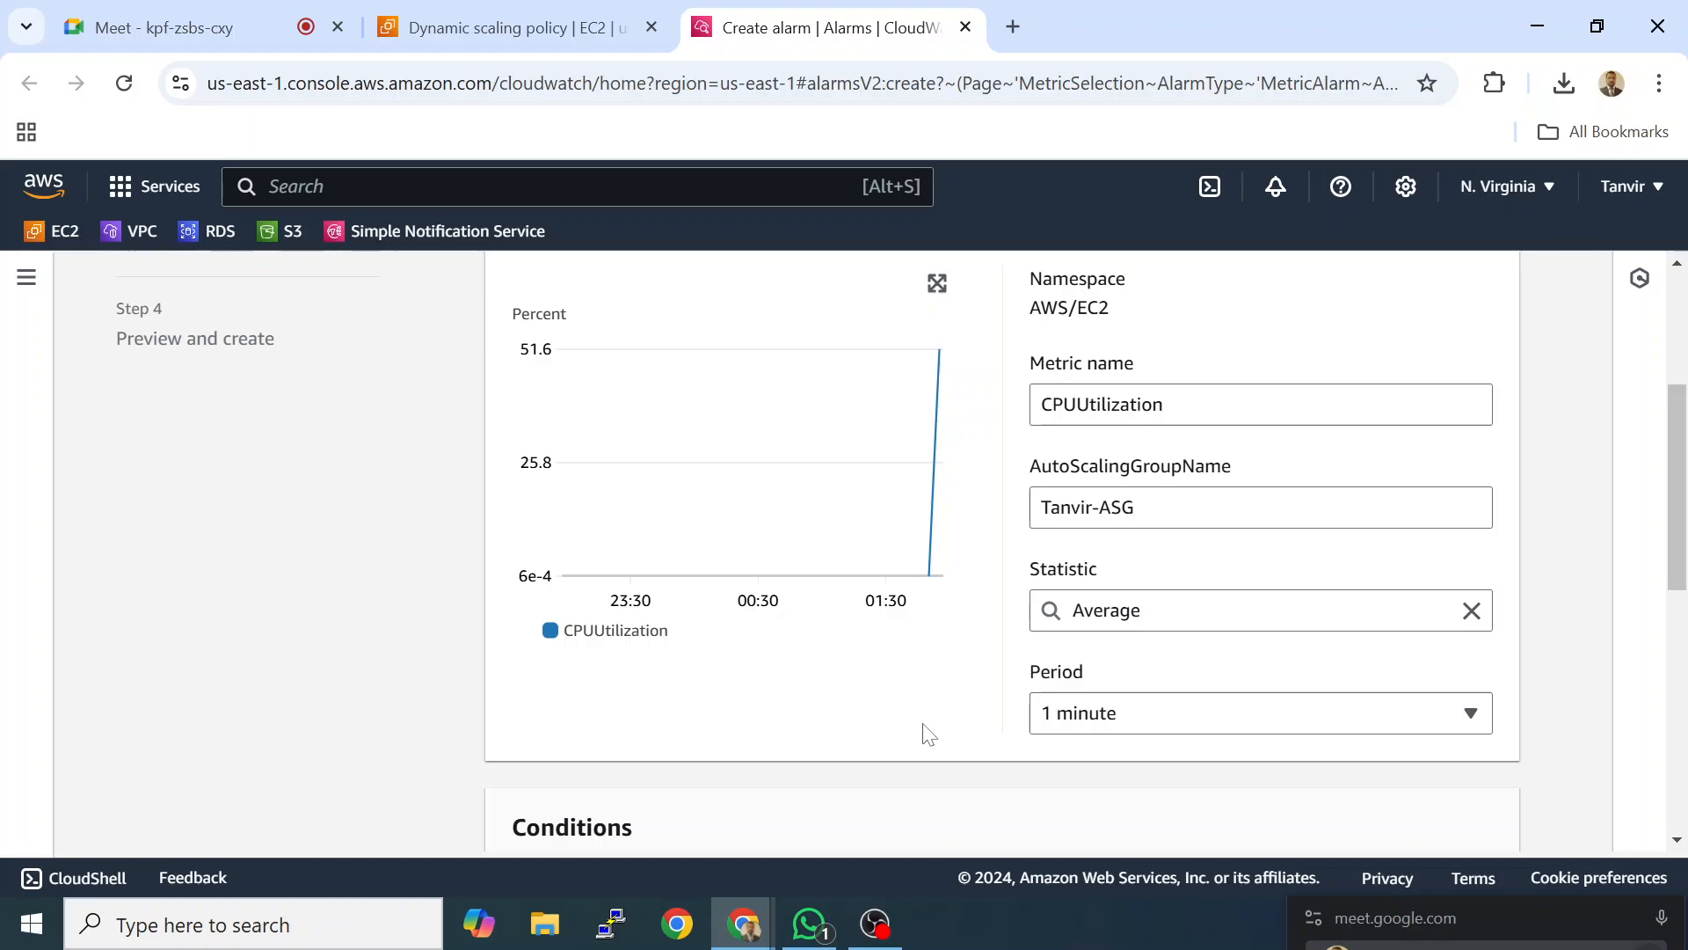
Set the alarm condition to CPUUtilization lower than a threshold of 50 and continue to the alarm actions.
{"action": "scroll", "coordinate": [924, 735], "scroll_direction": "down", "scroll_amount": 2}
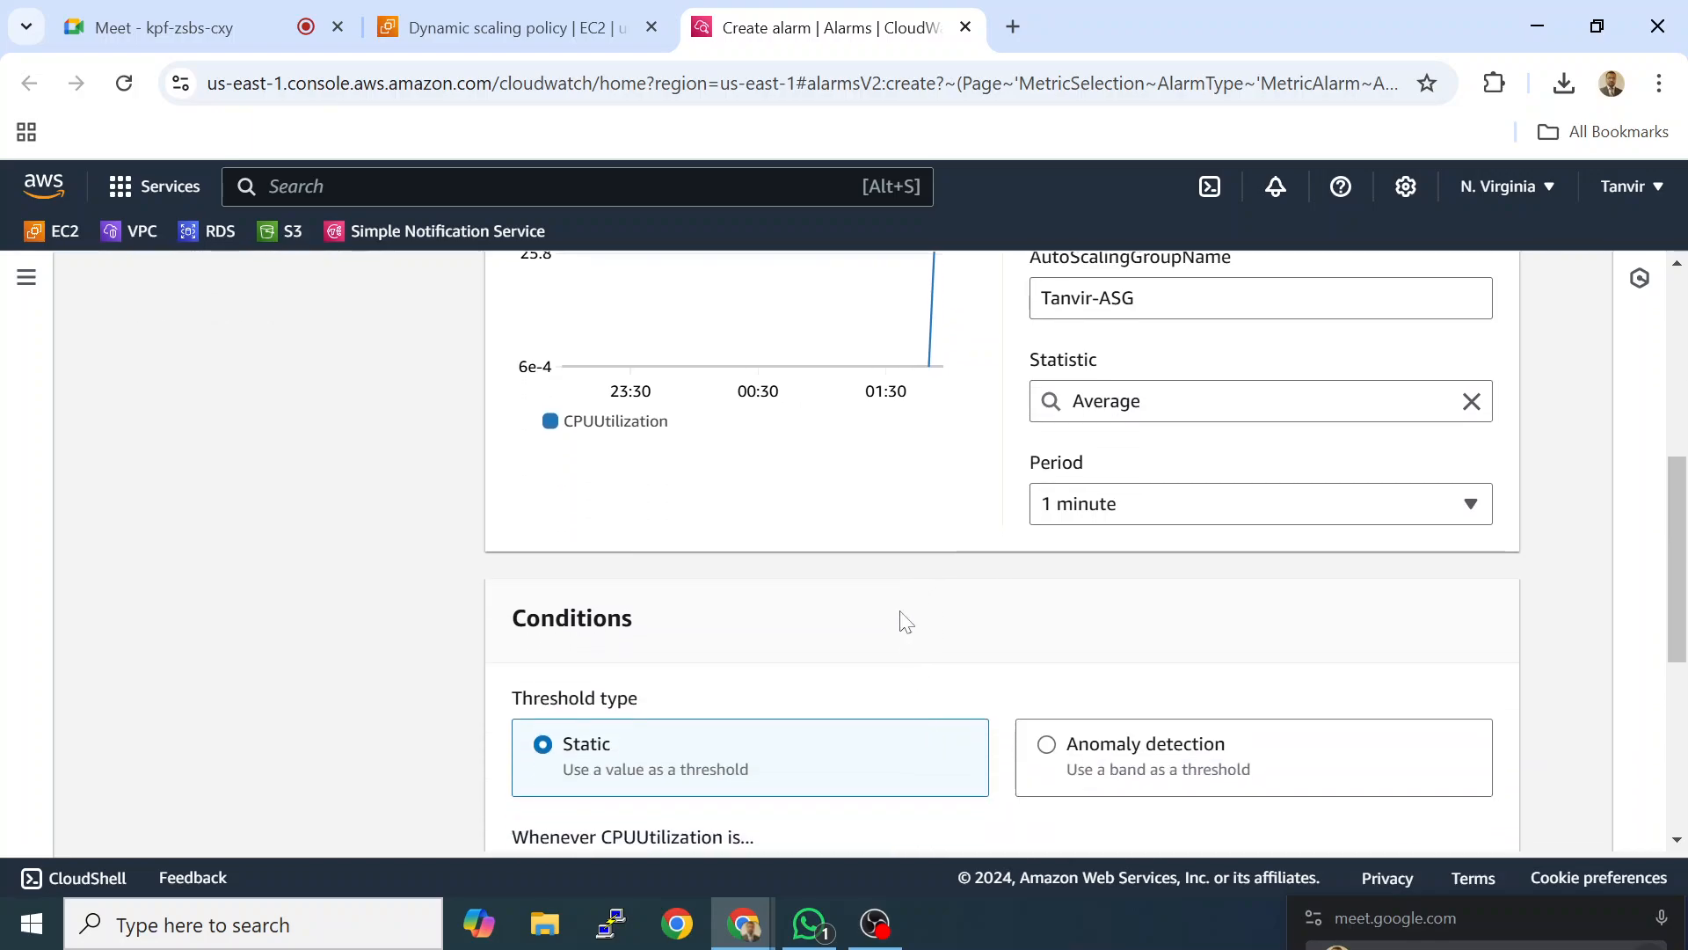
{"action": "scroll", "coordinate": [907, 621], "scroll_direction": "down", "scroll_amount": 2}
{"action": "scroll", "coordinate": [906, 623], "scroll_direction": "down", "scroll_amount": 1}
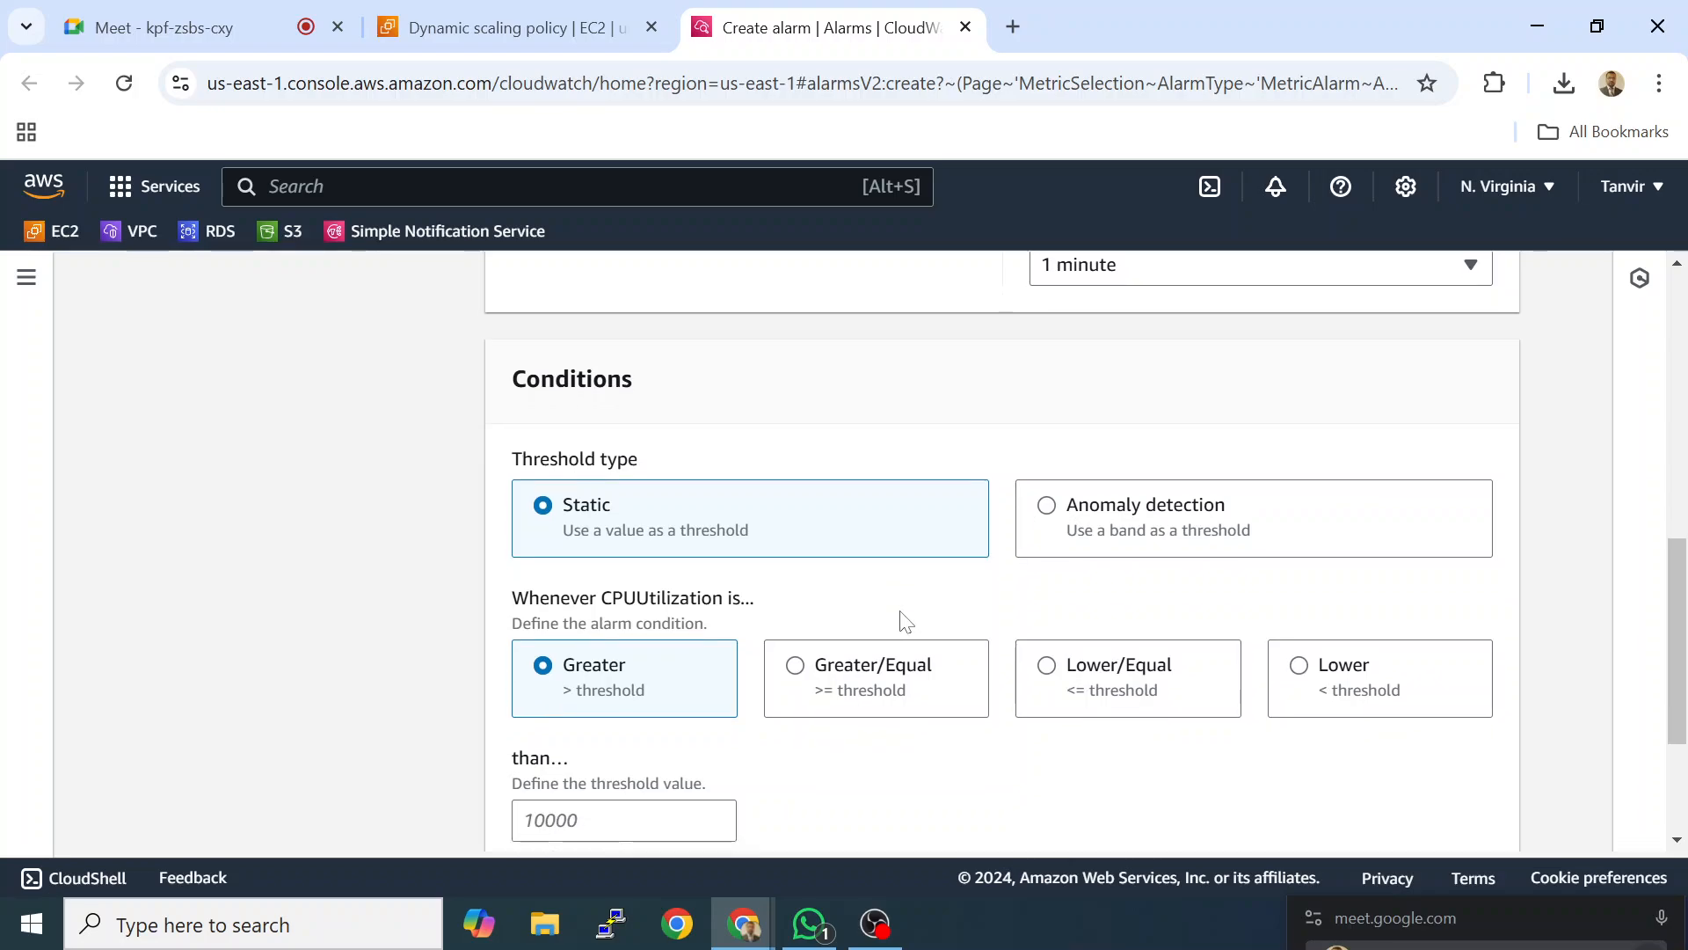
{"action": "left_click", "coordinate": [1304, 673]}
{"action": "scroll", "coordinate": [1304, 677], "scroll_direction": "down", "scroll_amount": 3}
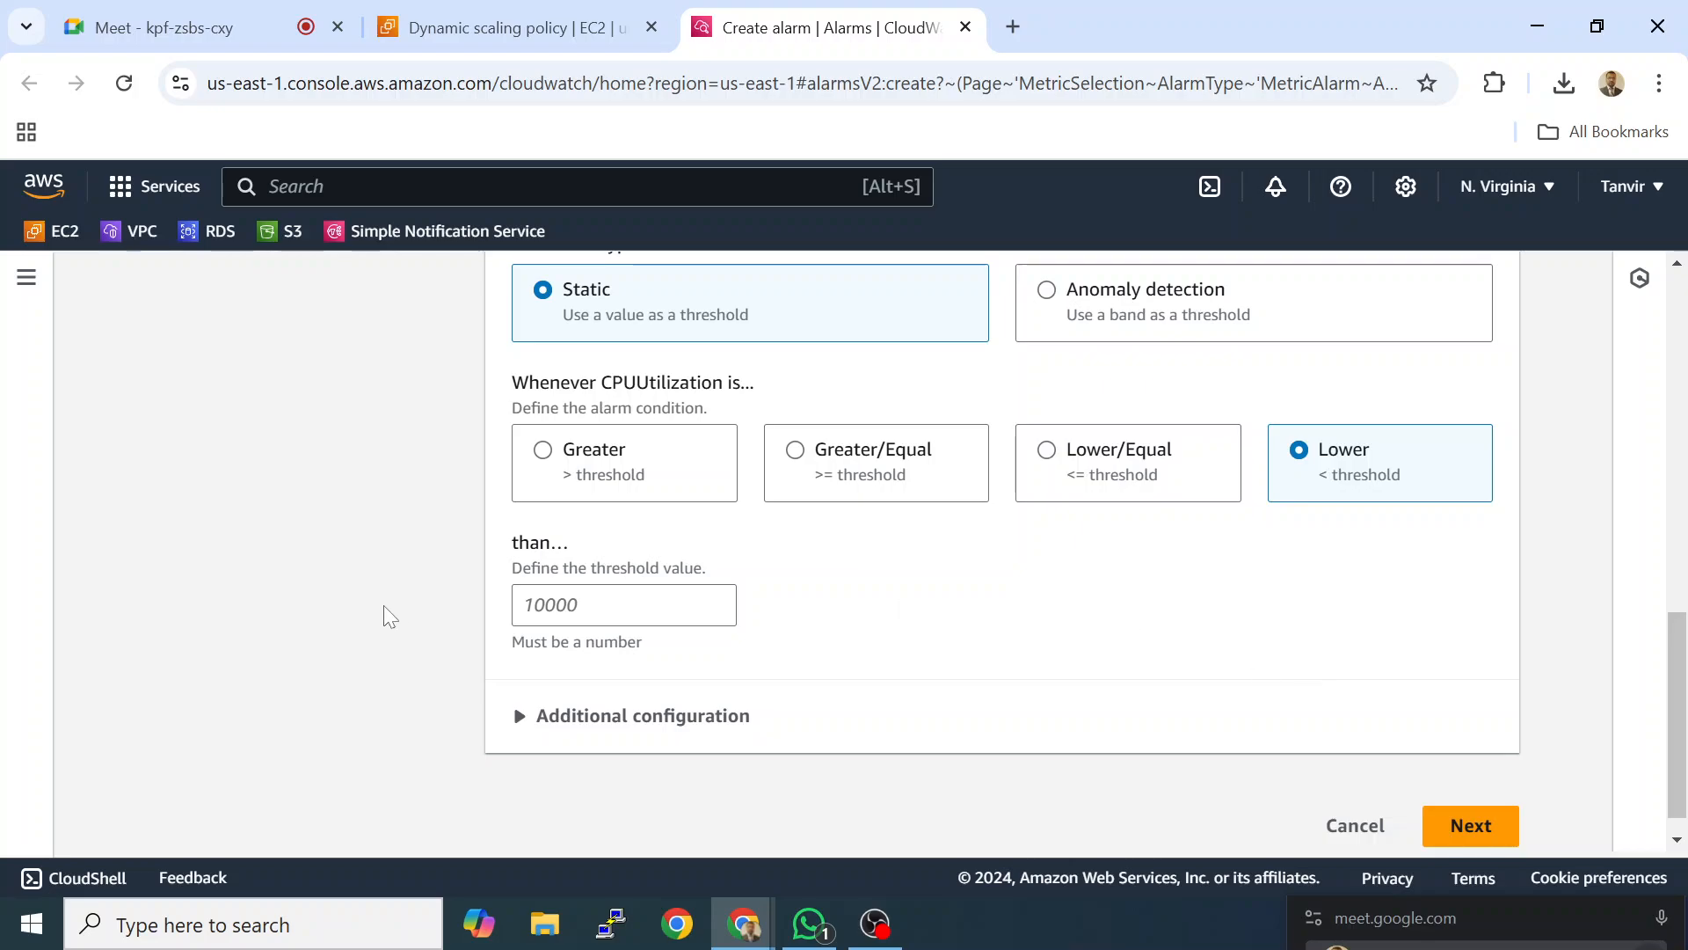
{"action": "left_click", "coordinate": [669, 605]}
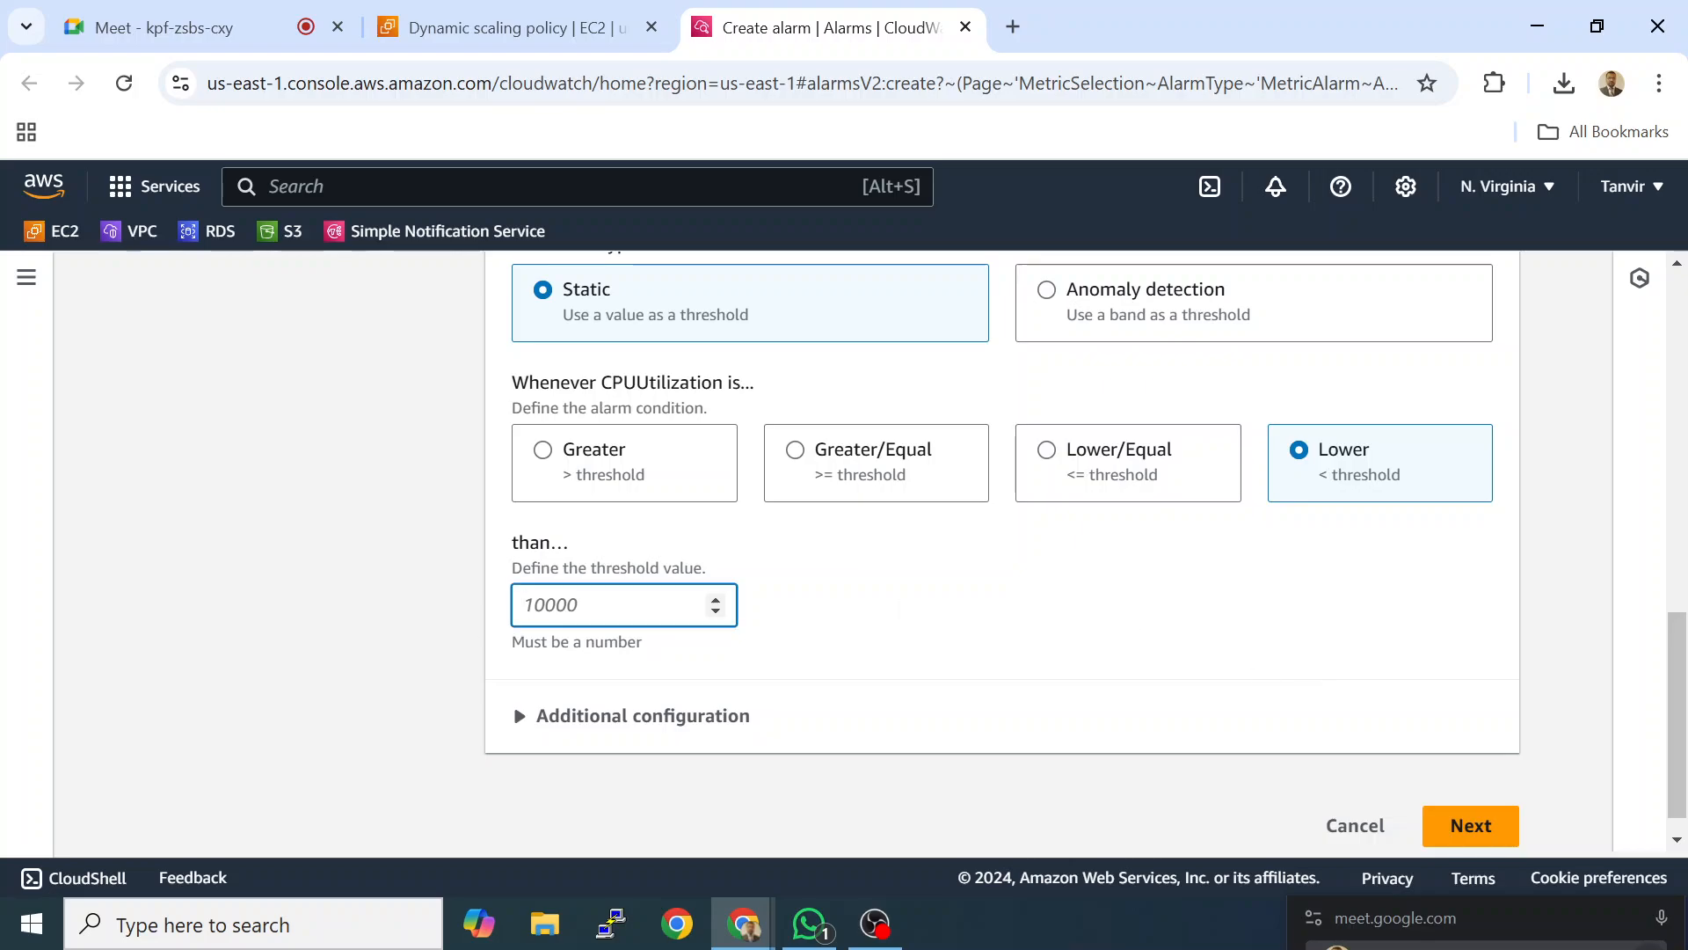
{"action": "type", "text": "50"}
{"action": "left_click", "coordinate": [1464, 846]}
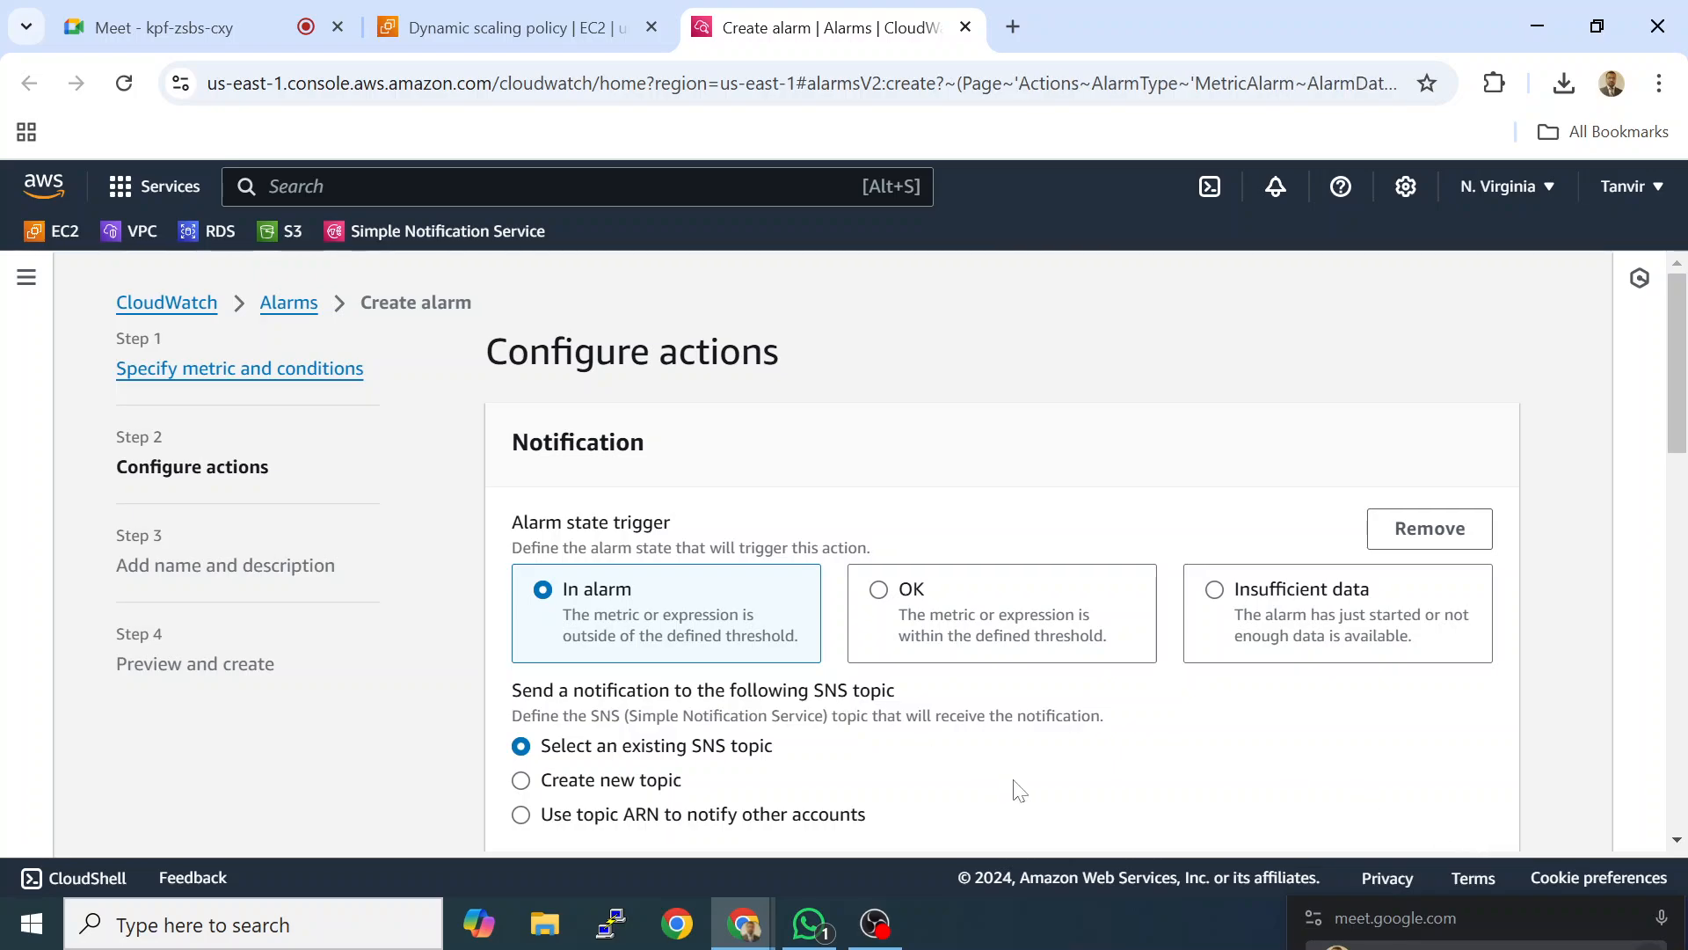
Choose a new SNS topic for the alarm notification and name it Auto_Scaling_monitoring_Topic.
{"action": "scroll", "coordinate": [1019, 790], "scroll_direction": "down", "scroll_amount": 3}
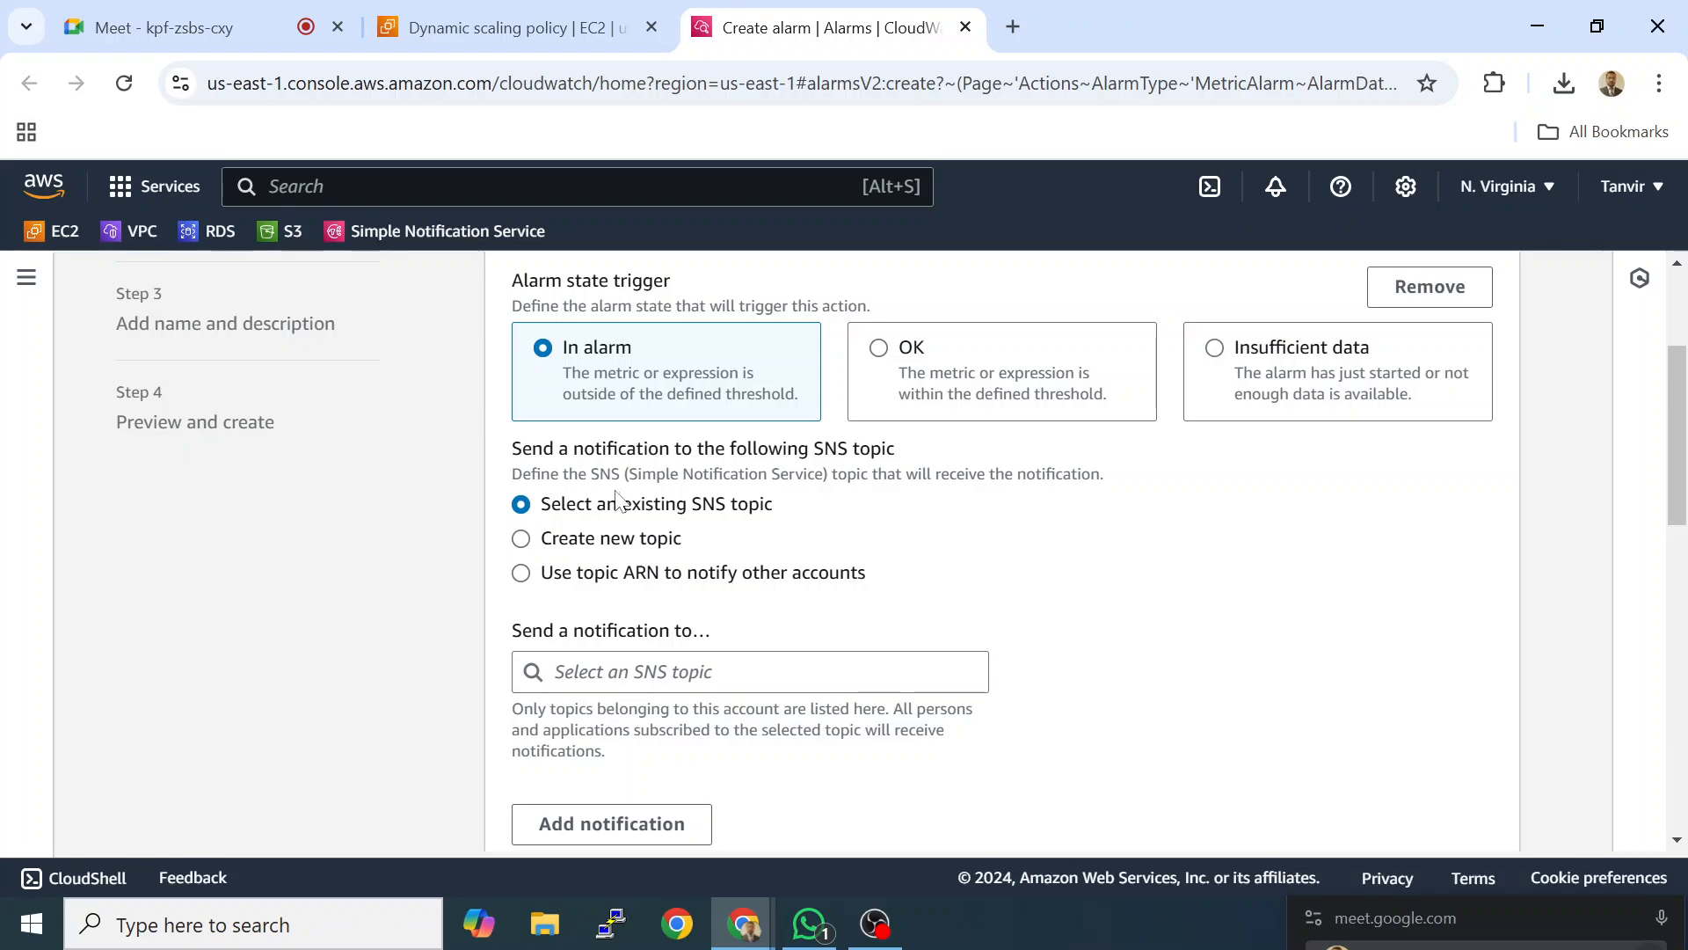
{"action": "left_click", "coordinate": [578, 550]}
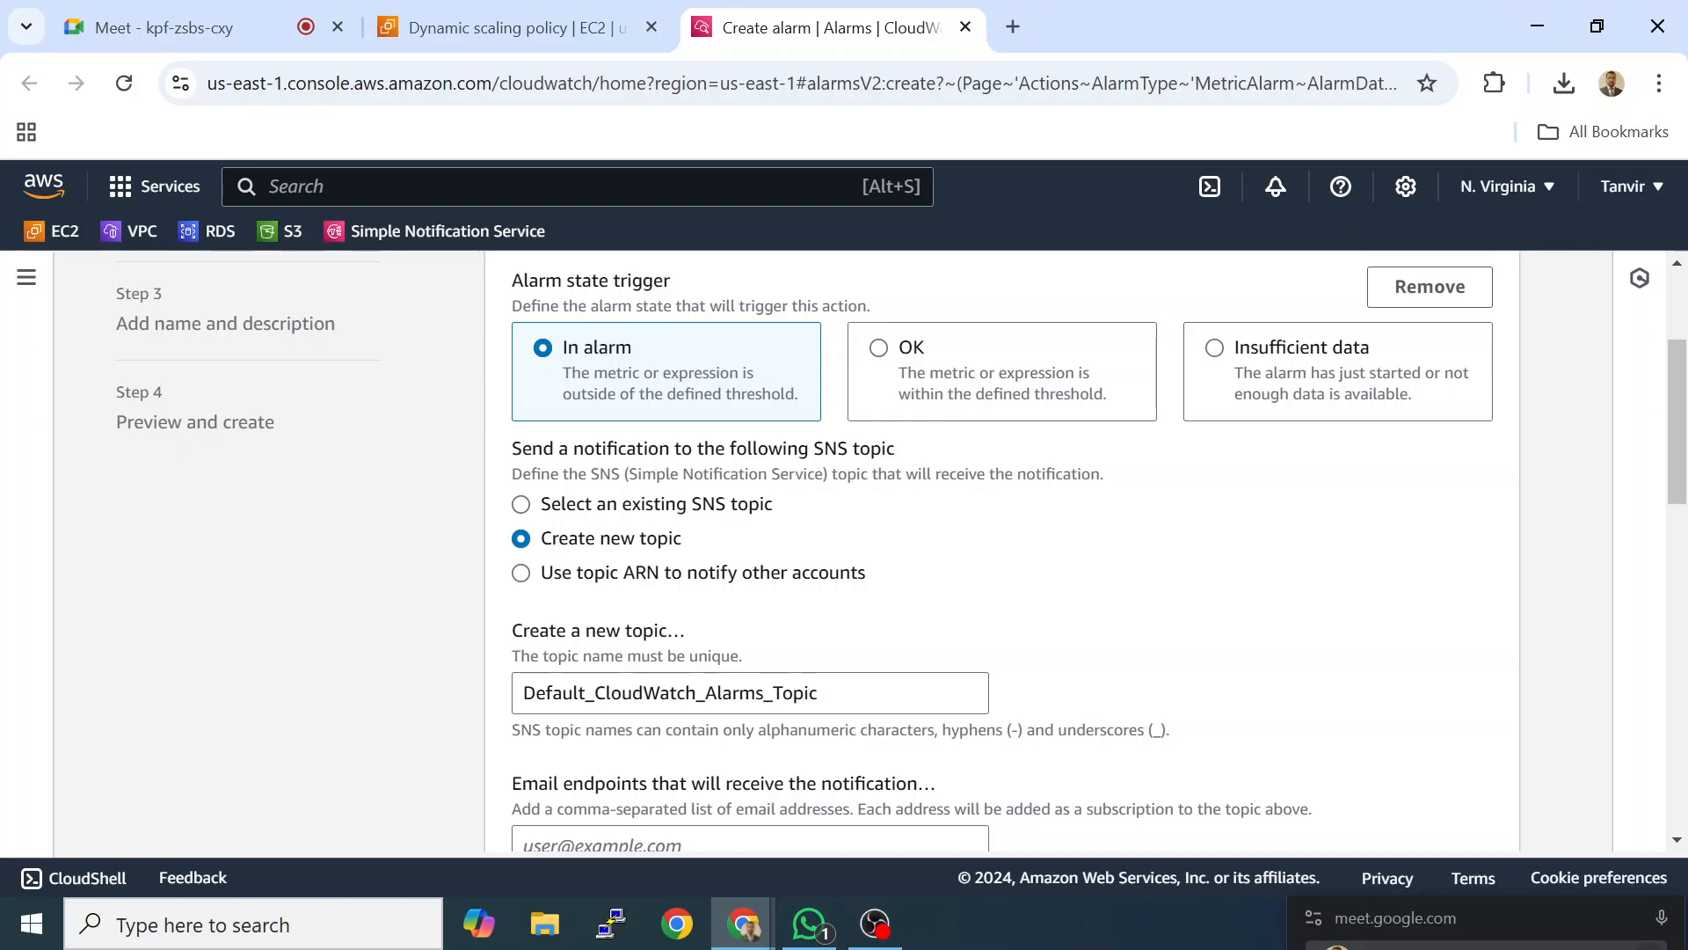
{"action": "left_click_drag", "start_coordinate": [765, 693], "coordinate": [367, 687]}
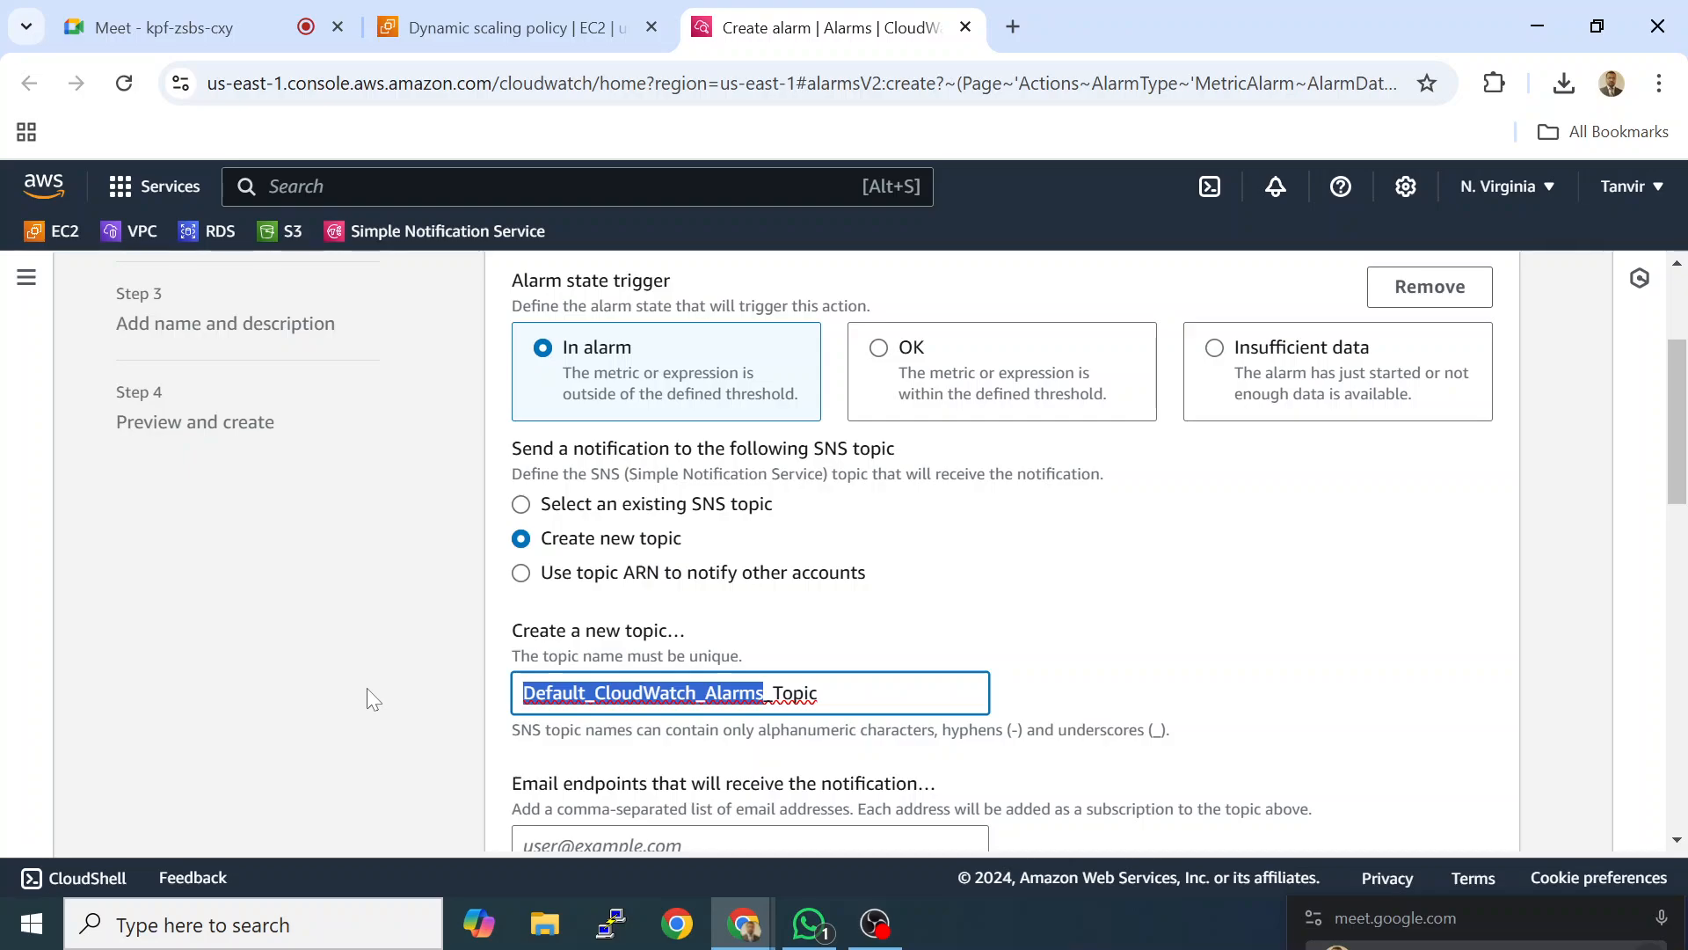
{"action": "type", "text": "Auto"}
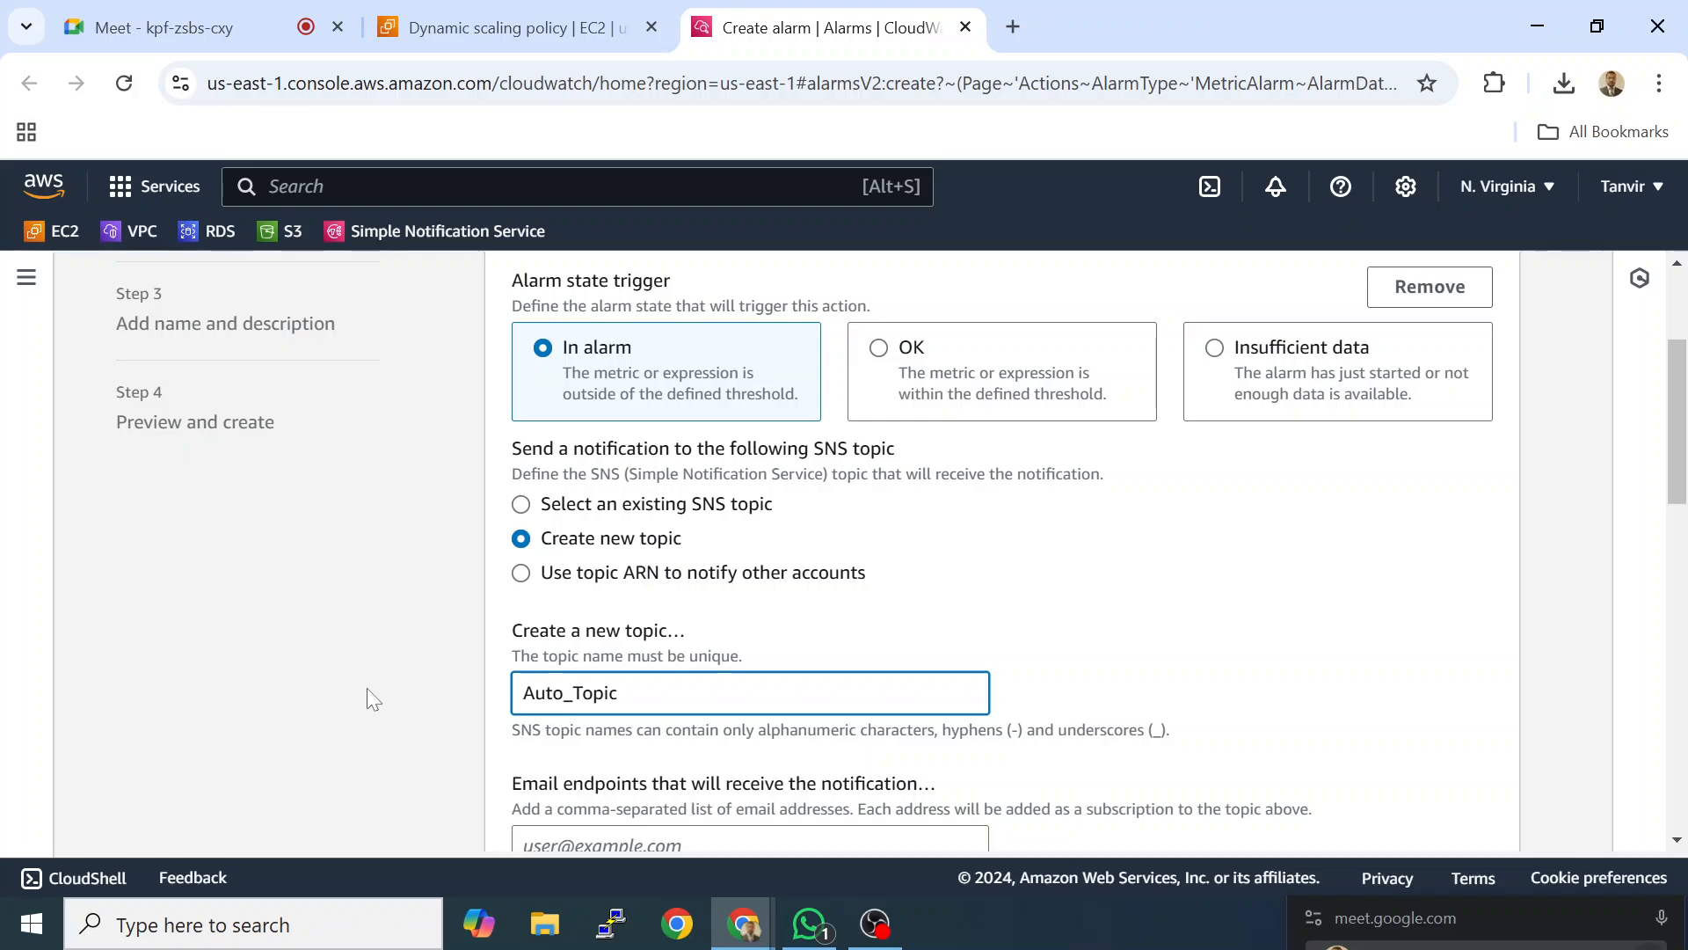
{"action": "key", "text": "Left"}
{"action": "key", "text": "Left"}
{"action": "key", "text": "Left"}
{"action": "key", "text": "Left"}
{"action": "key", "text": "Left"}
{"action": "key", "text": "Left"}
{"action": "type", "text": "_Scaling"}
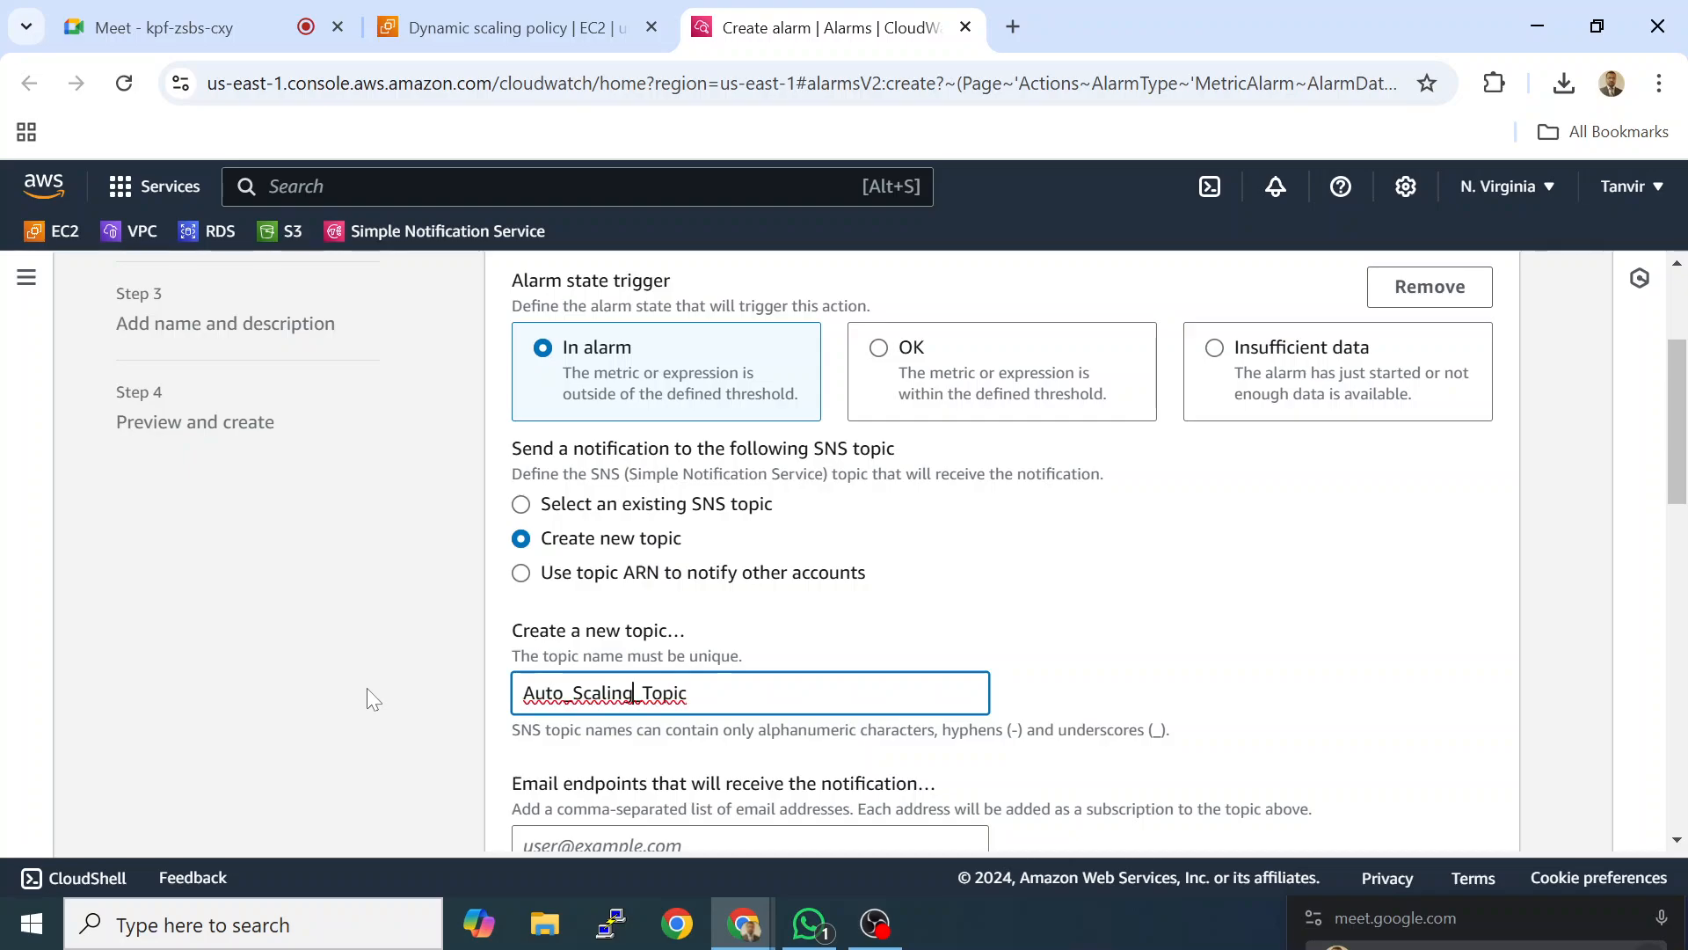
{"action": "type", "text": "_monitoring_"}
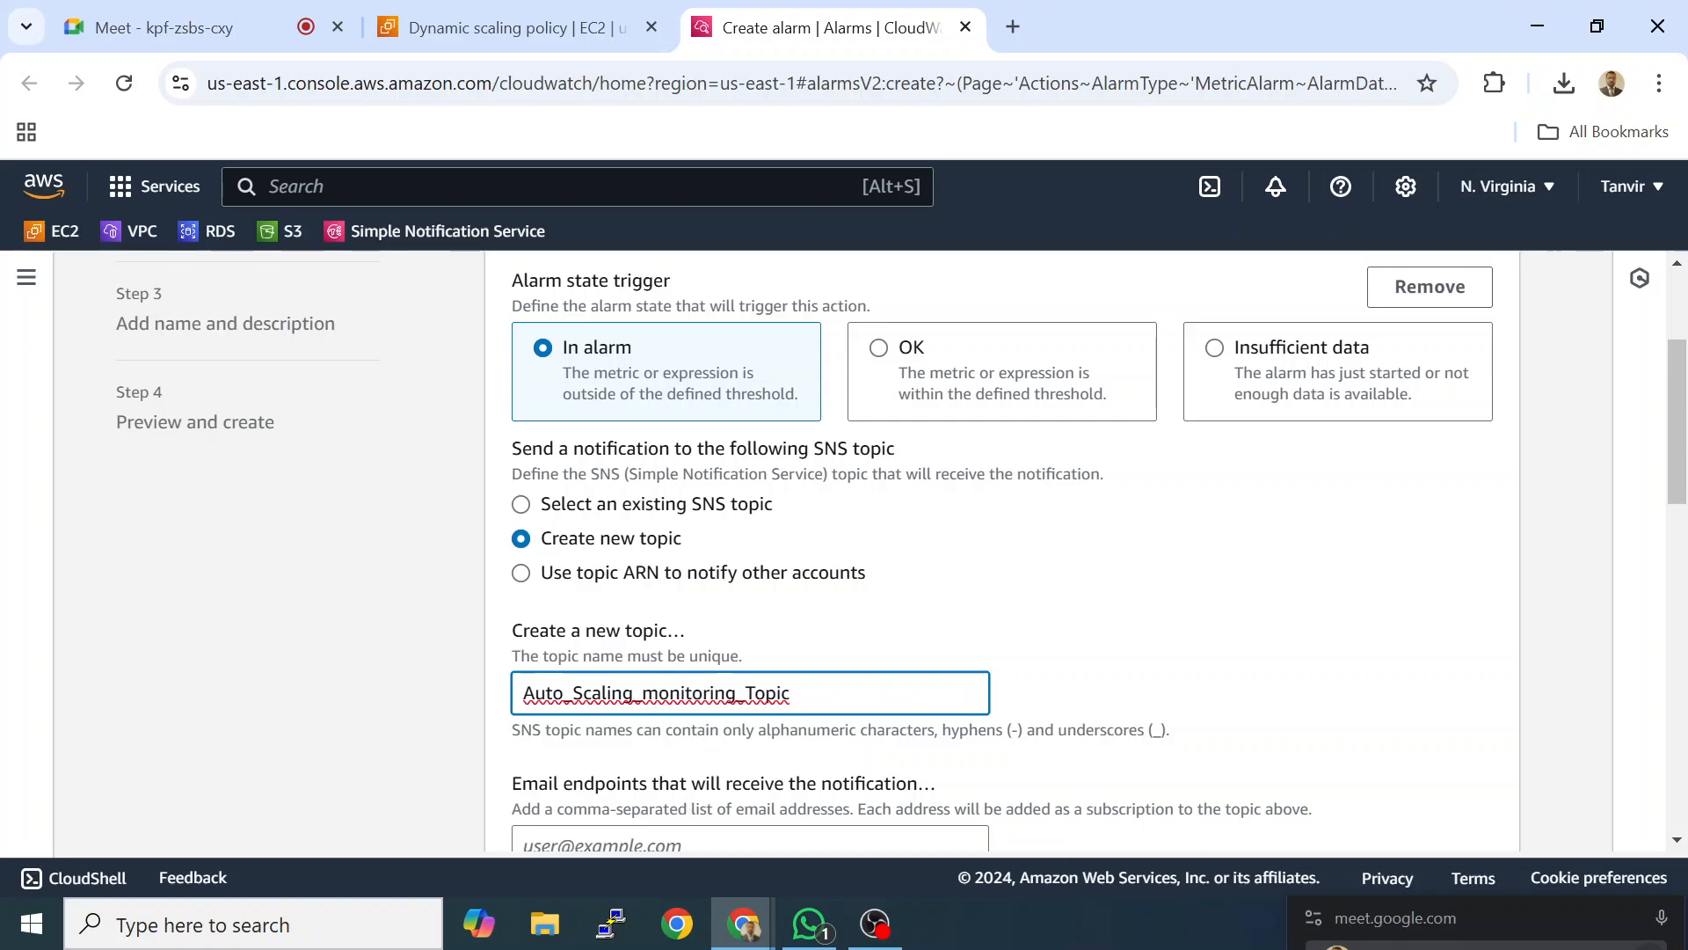
Enter the recipient's email address as the notification endpoint and create the SNS topic.
{"action": "left_click", "coordinate": [661, 841]}
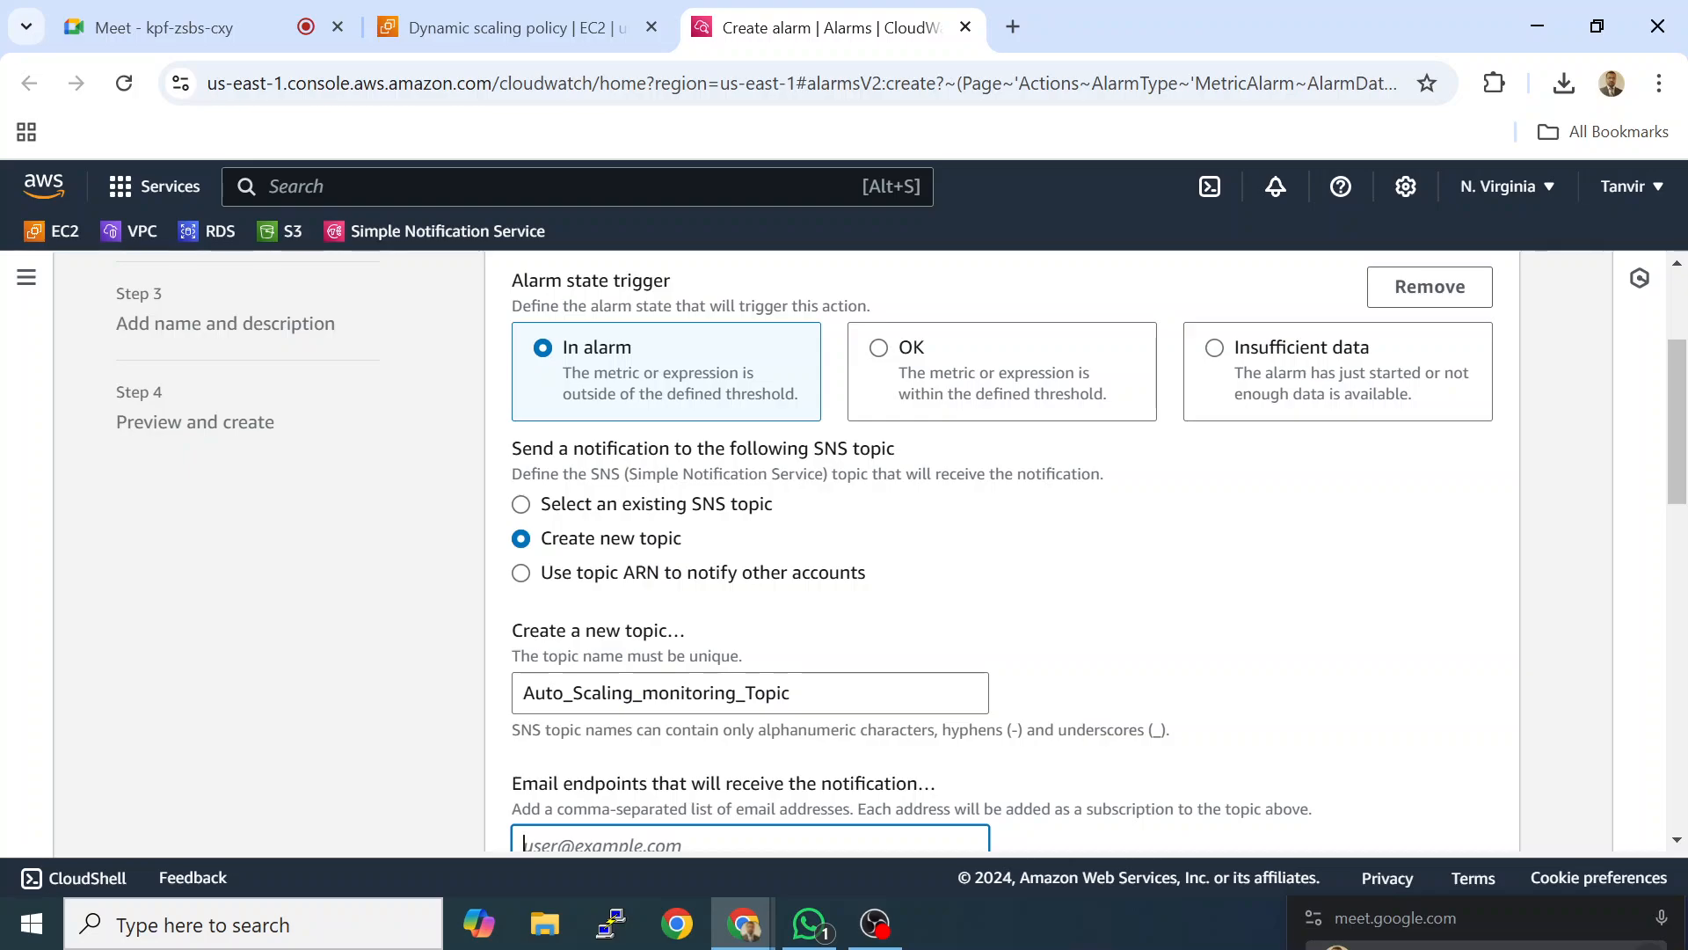
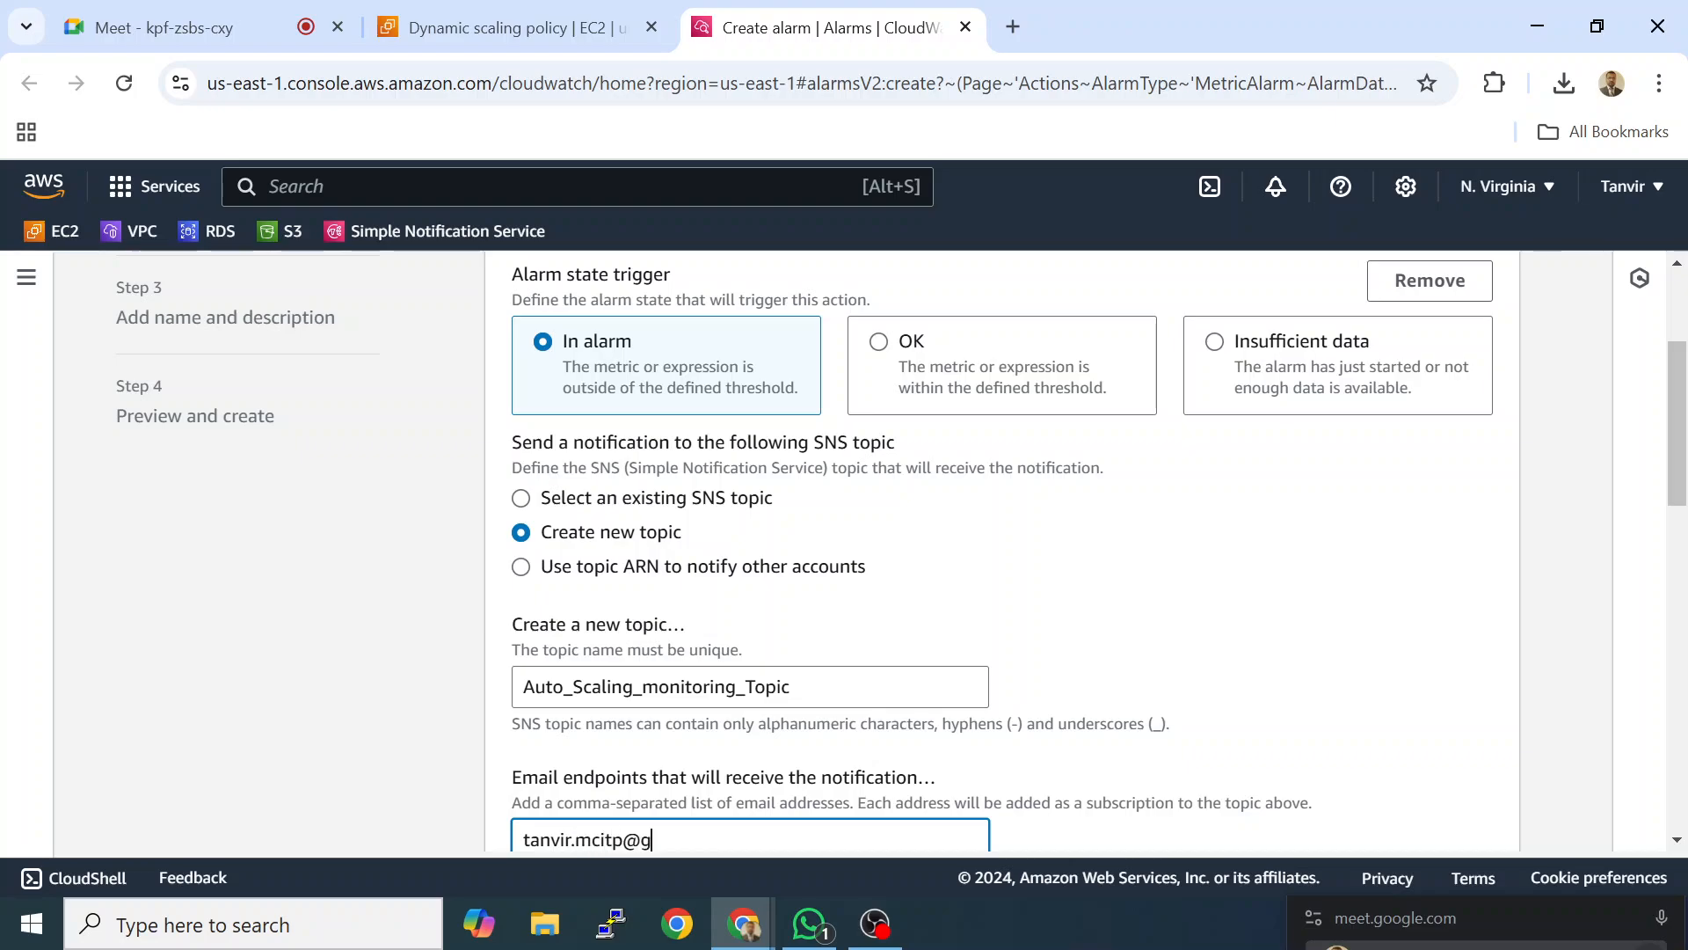
{"action": "left_click", "coordinate": [1049, 762]}
{"action": "scroll", "coordinate": [1050, 761], "scroll_direction": "down", "scroll_amount": 3}
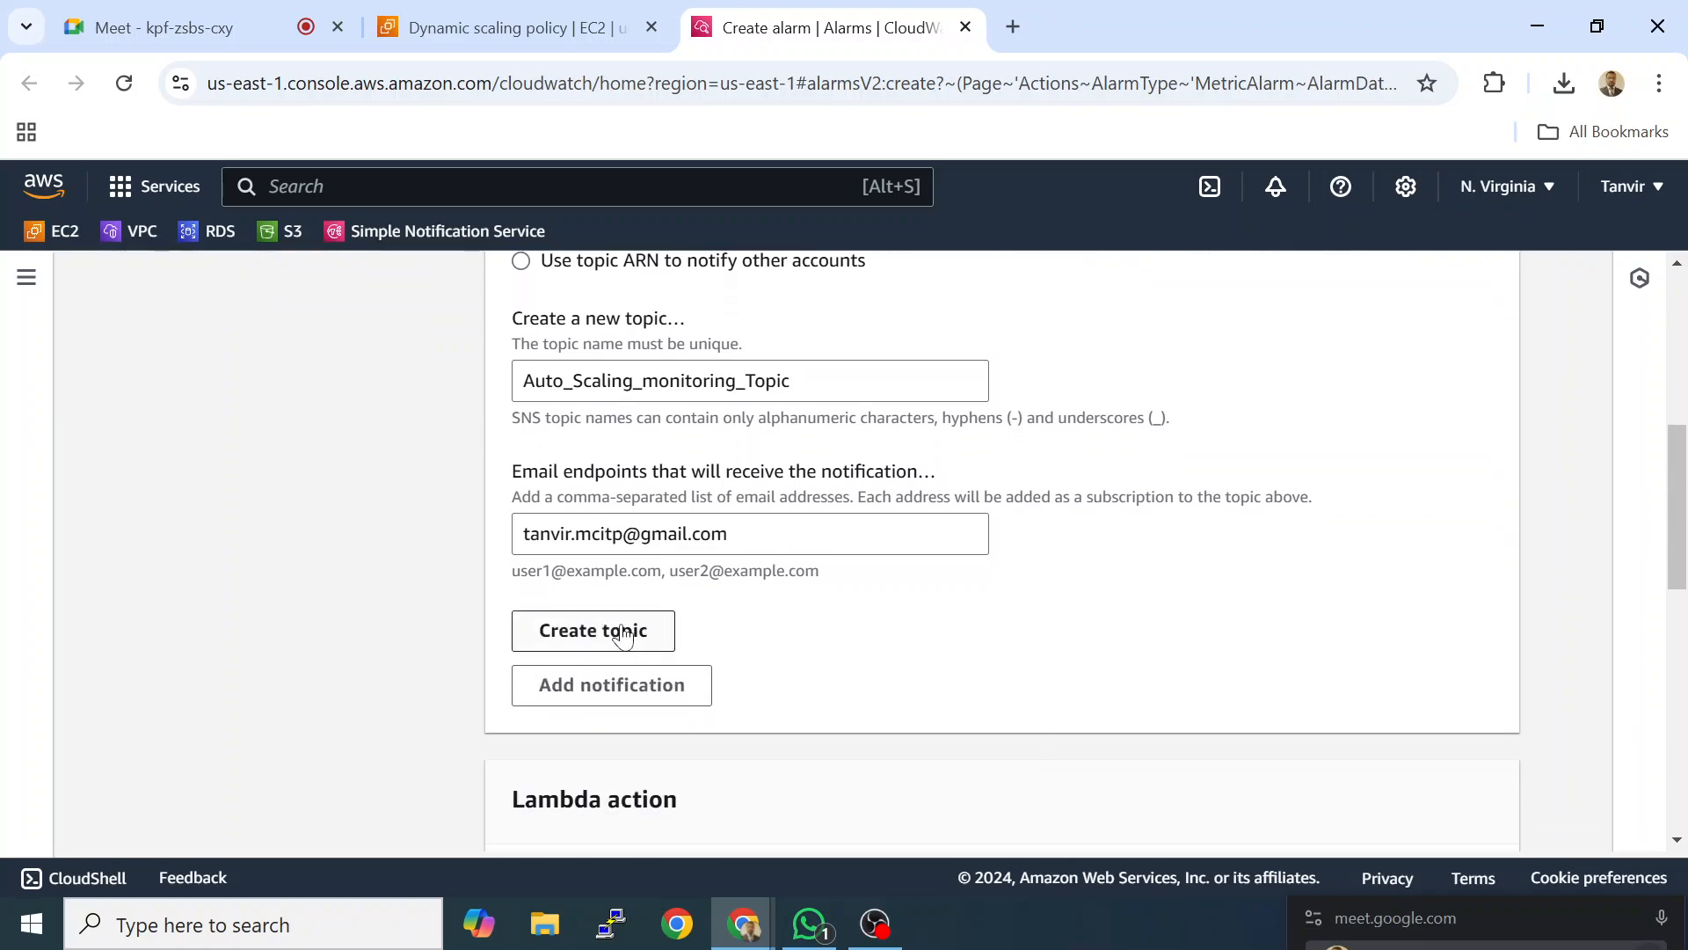
{"action": "left_click", "coordinate": [624, 633]}
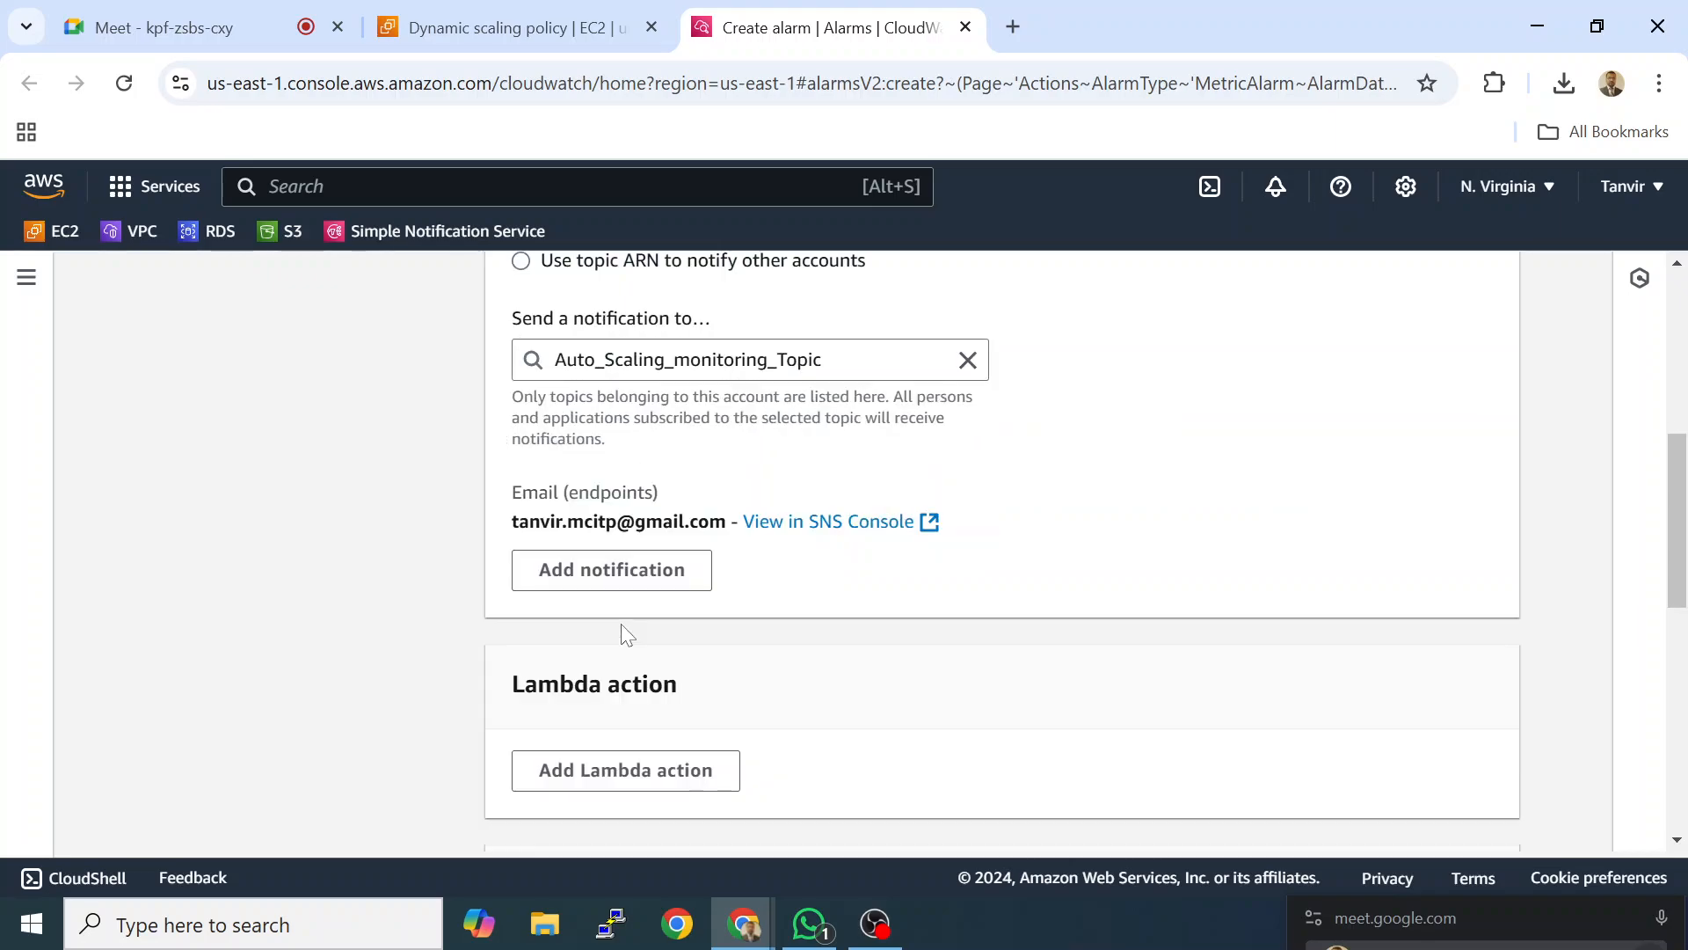
Open the new topic in the SNS console and check the status of its email subscription.
{"action": "left_click", "coordinate": [813, 523]}
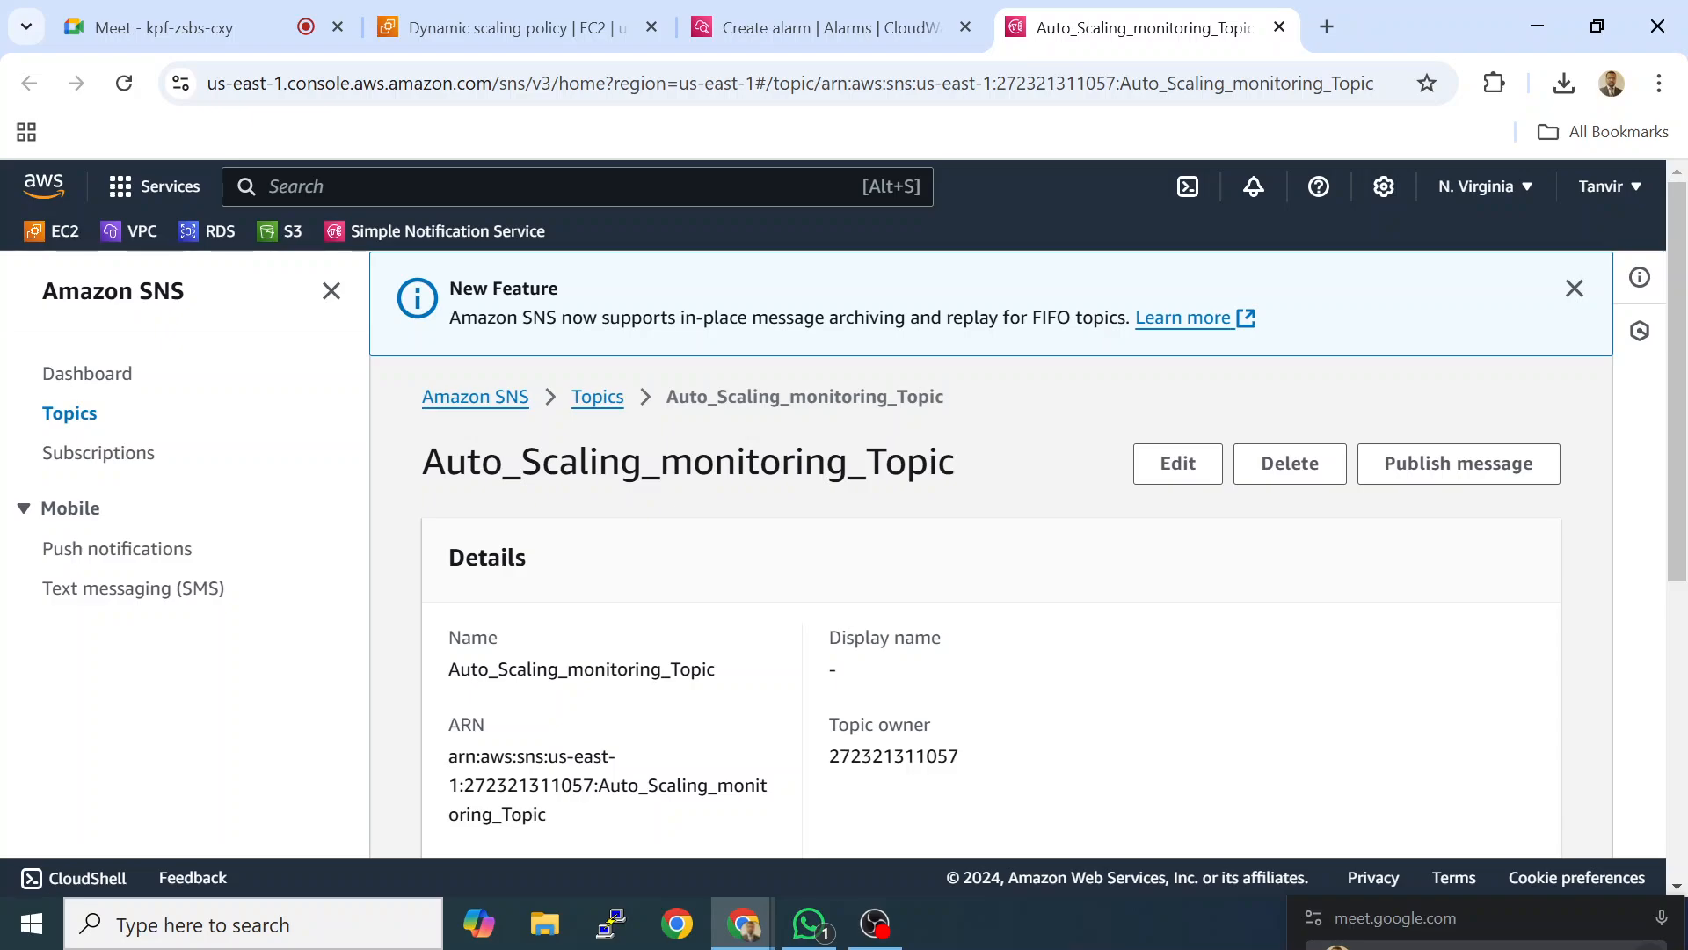
{"action": "scroll", "coordinate": [972, 325], "scroll_direction": "down", "scroll_amount": 3}
{"action": "scroll", "coordinate": [977, 327], "scroll_direction": "down", "scroll_amount": 2}
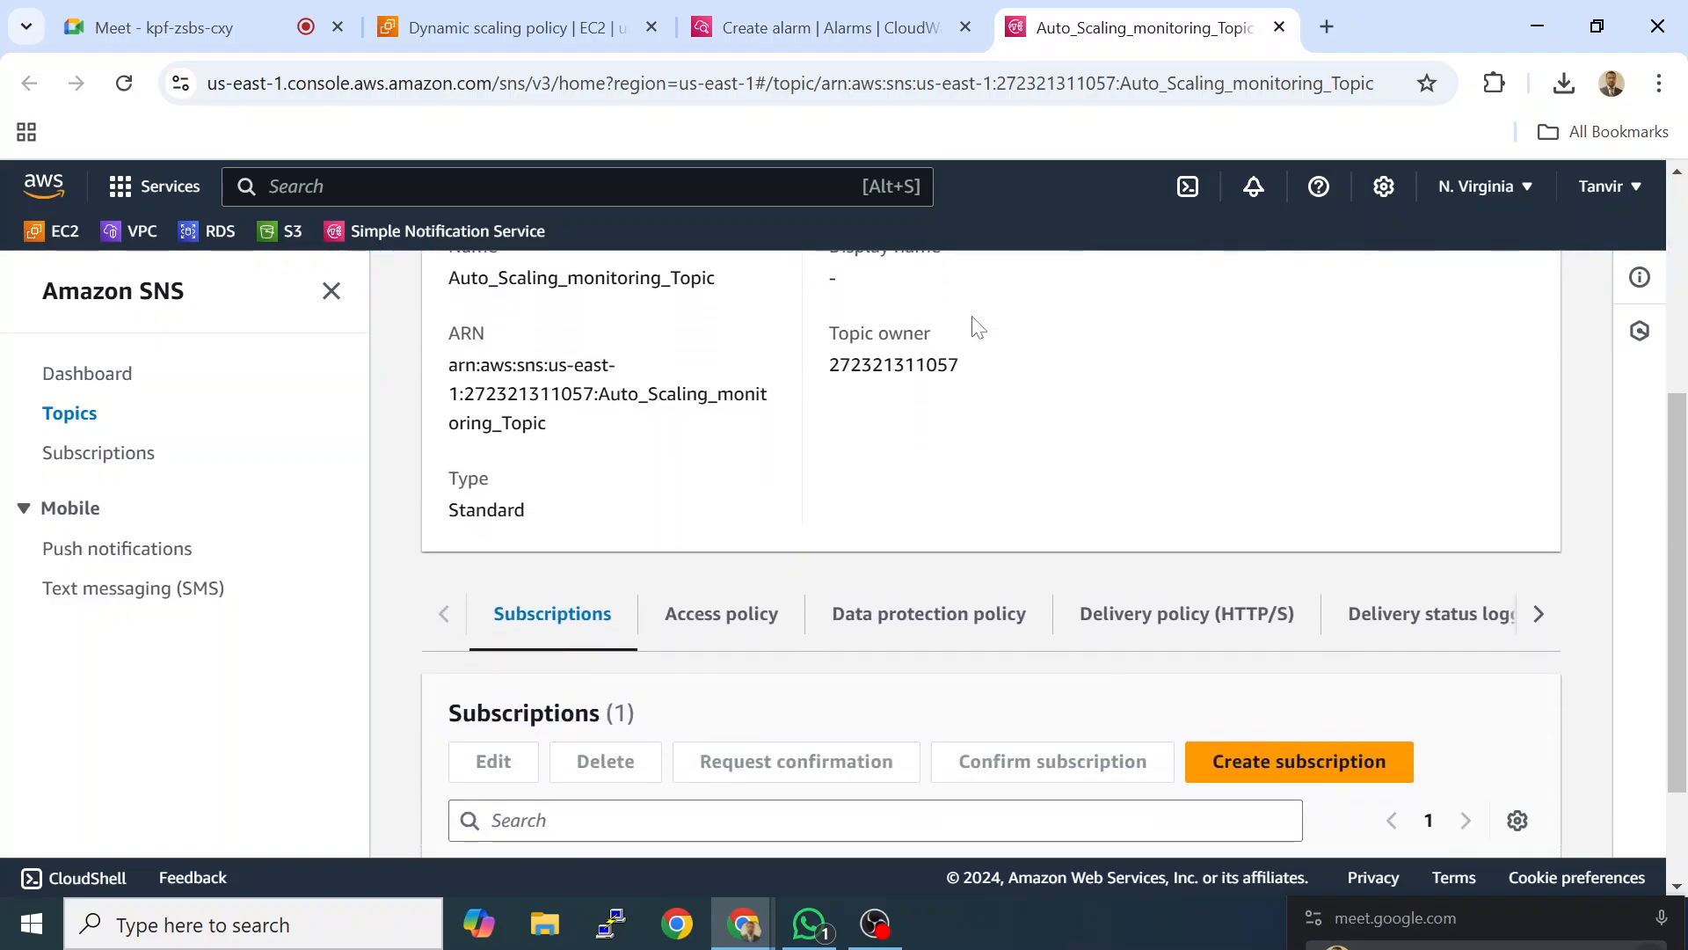
{"action": "scroll", "coordinate": [976, 327], "scroll_direction": "down", "scroll_amount": 2}
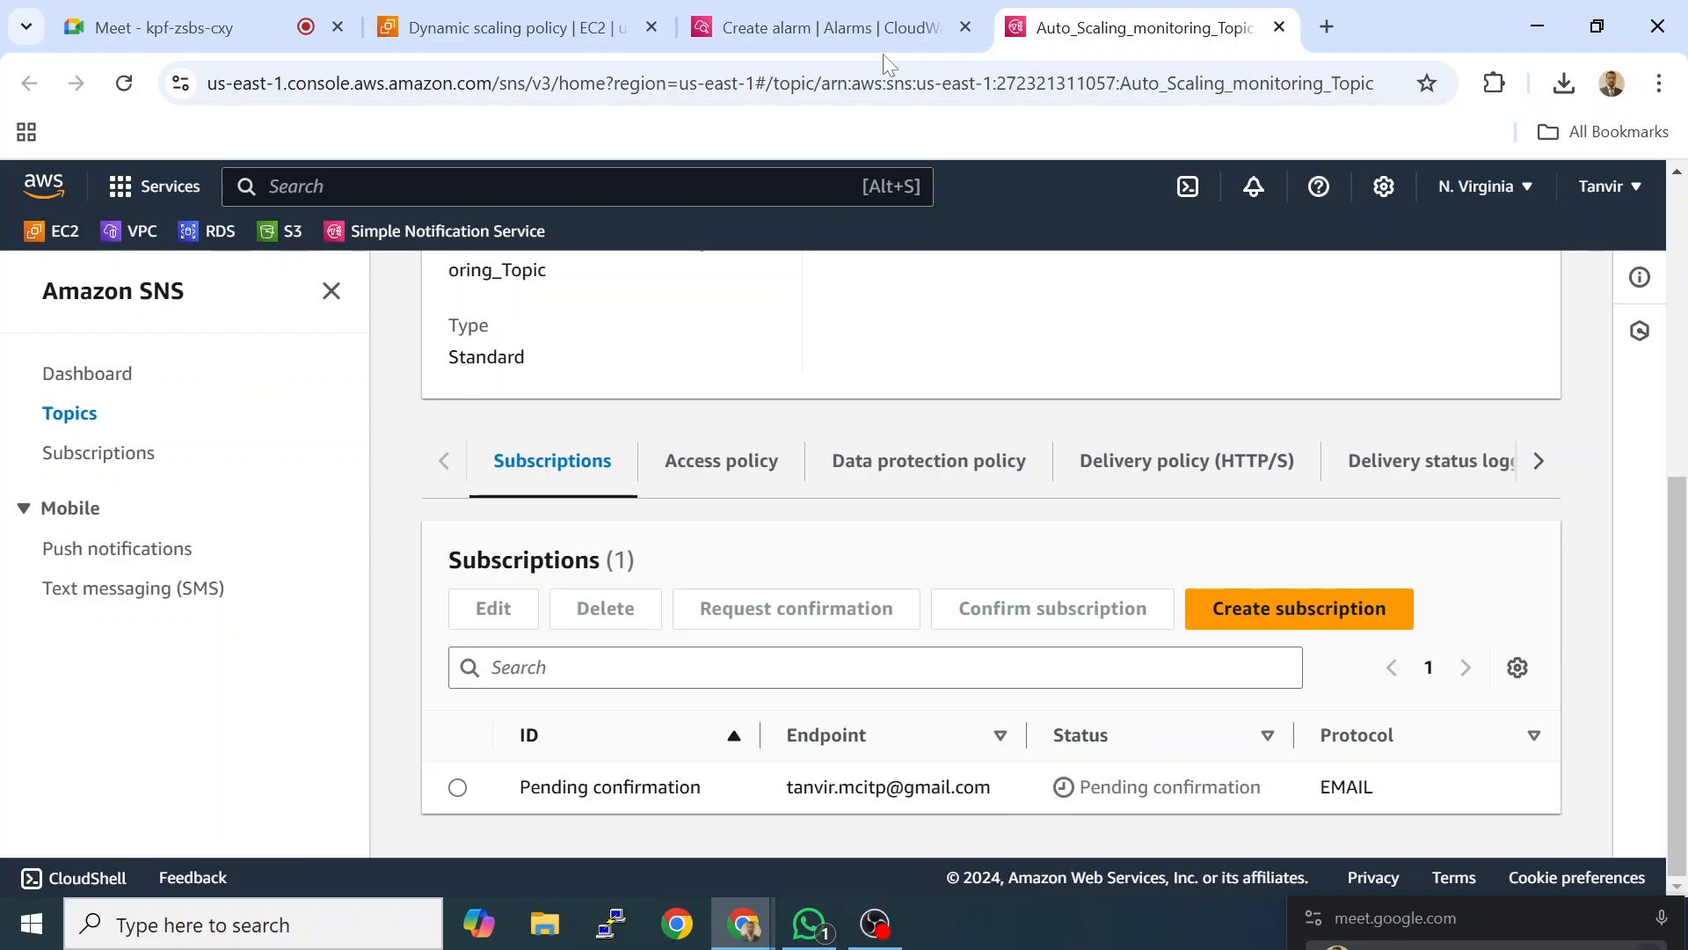
Open the AWS subscription confirmation email in Gmail and confirm the subscription to Auto_Scaling_monitoring_Topic.
{"action": "left_click", "coordinate": [1324, 26]}
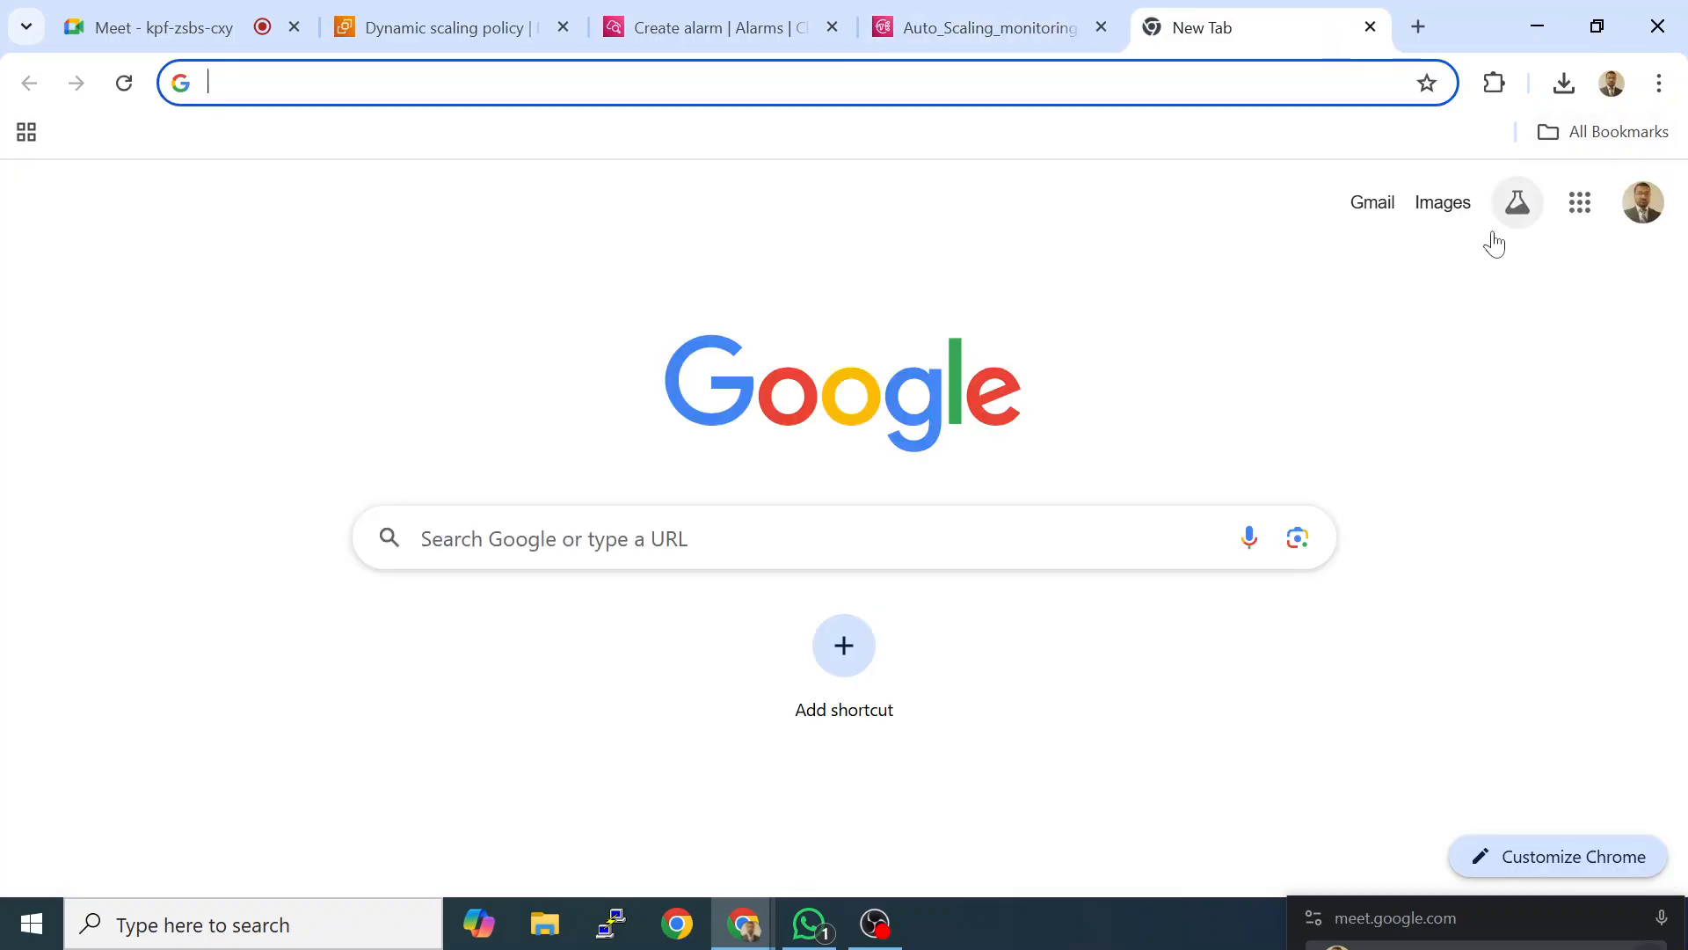
{"action": "left_click", "coordinate": [1386, 214]}
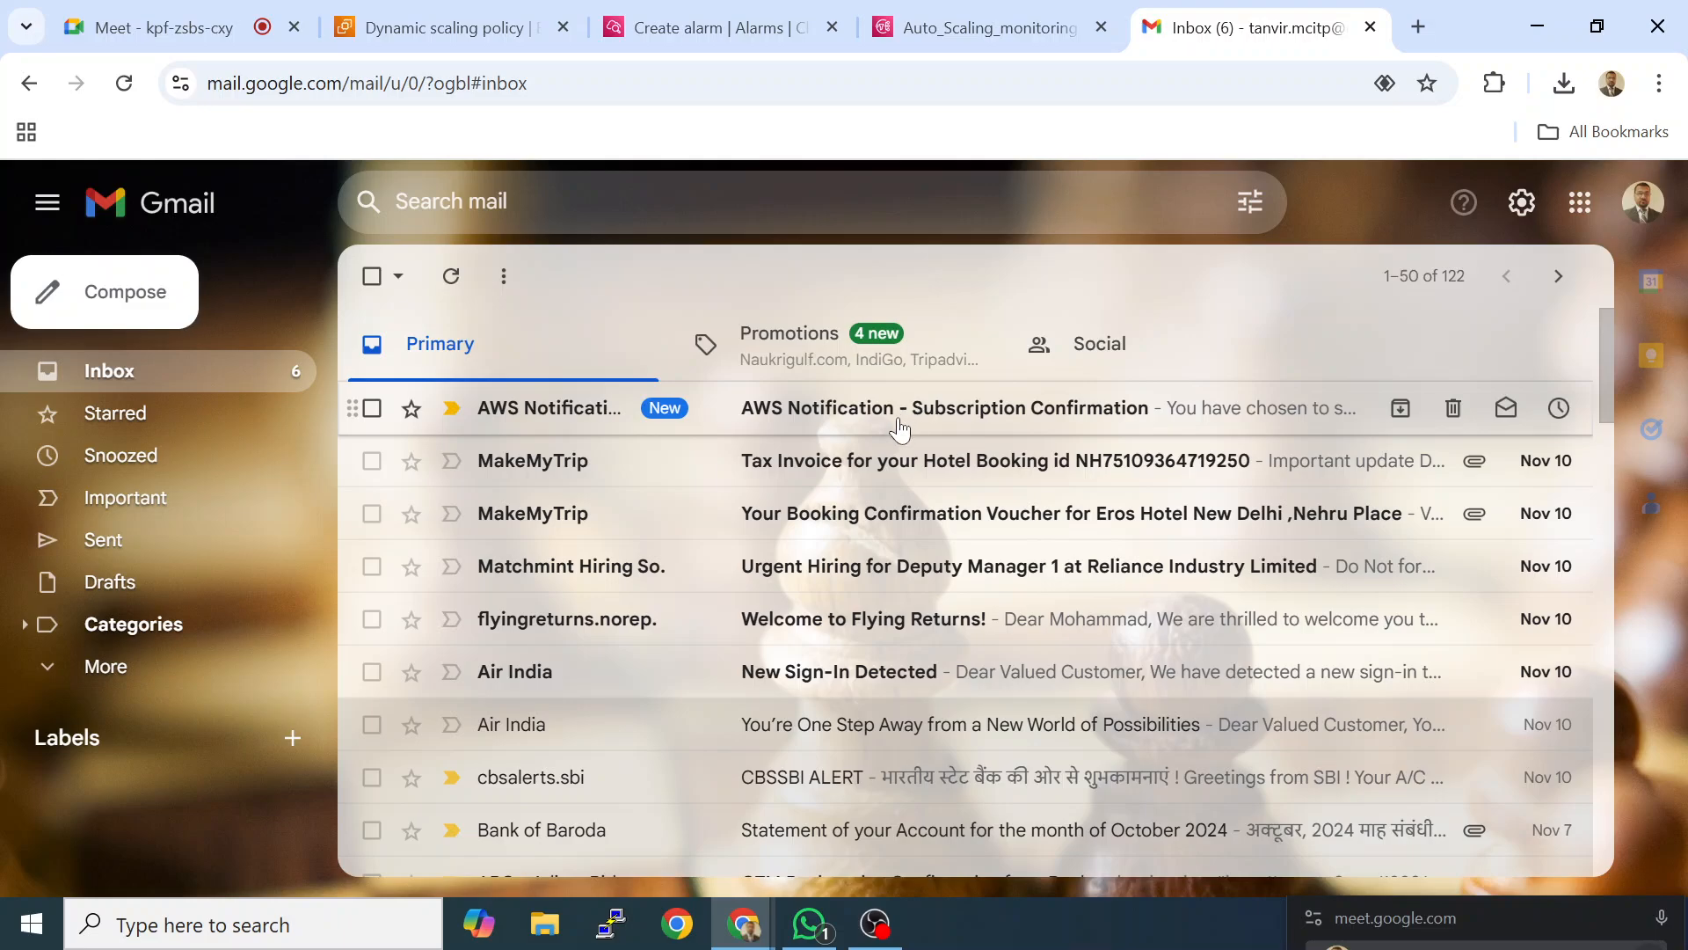
{"action": "left_click", "coordinate": [899, 429]}
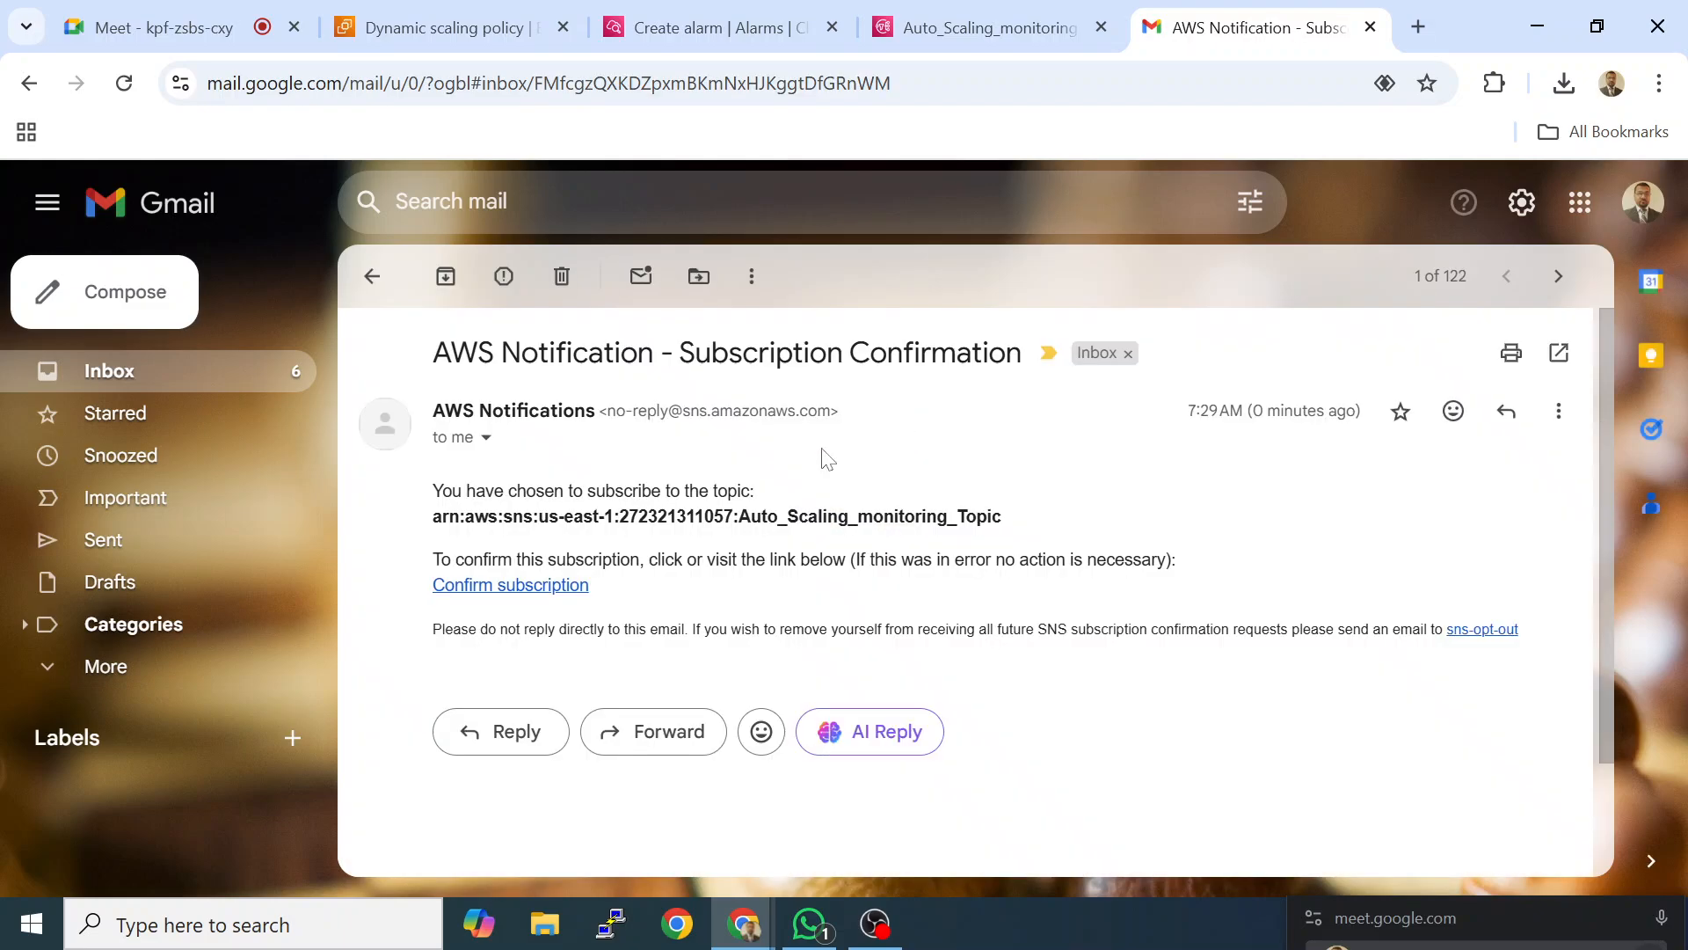
{"action": "left_click", "coordinate": [535, 585]}
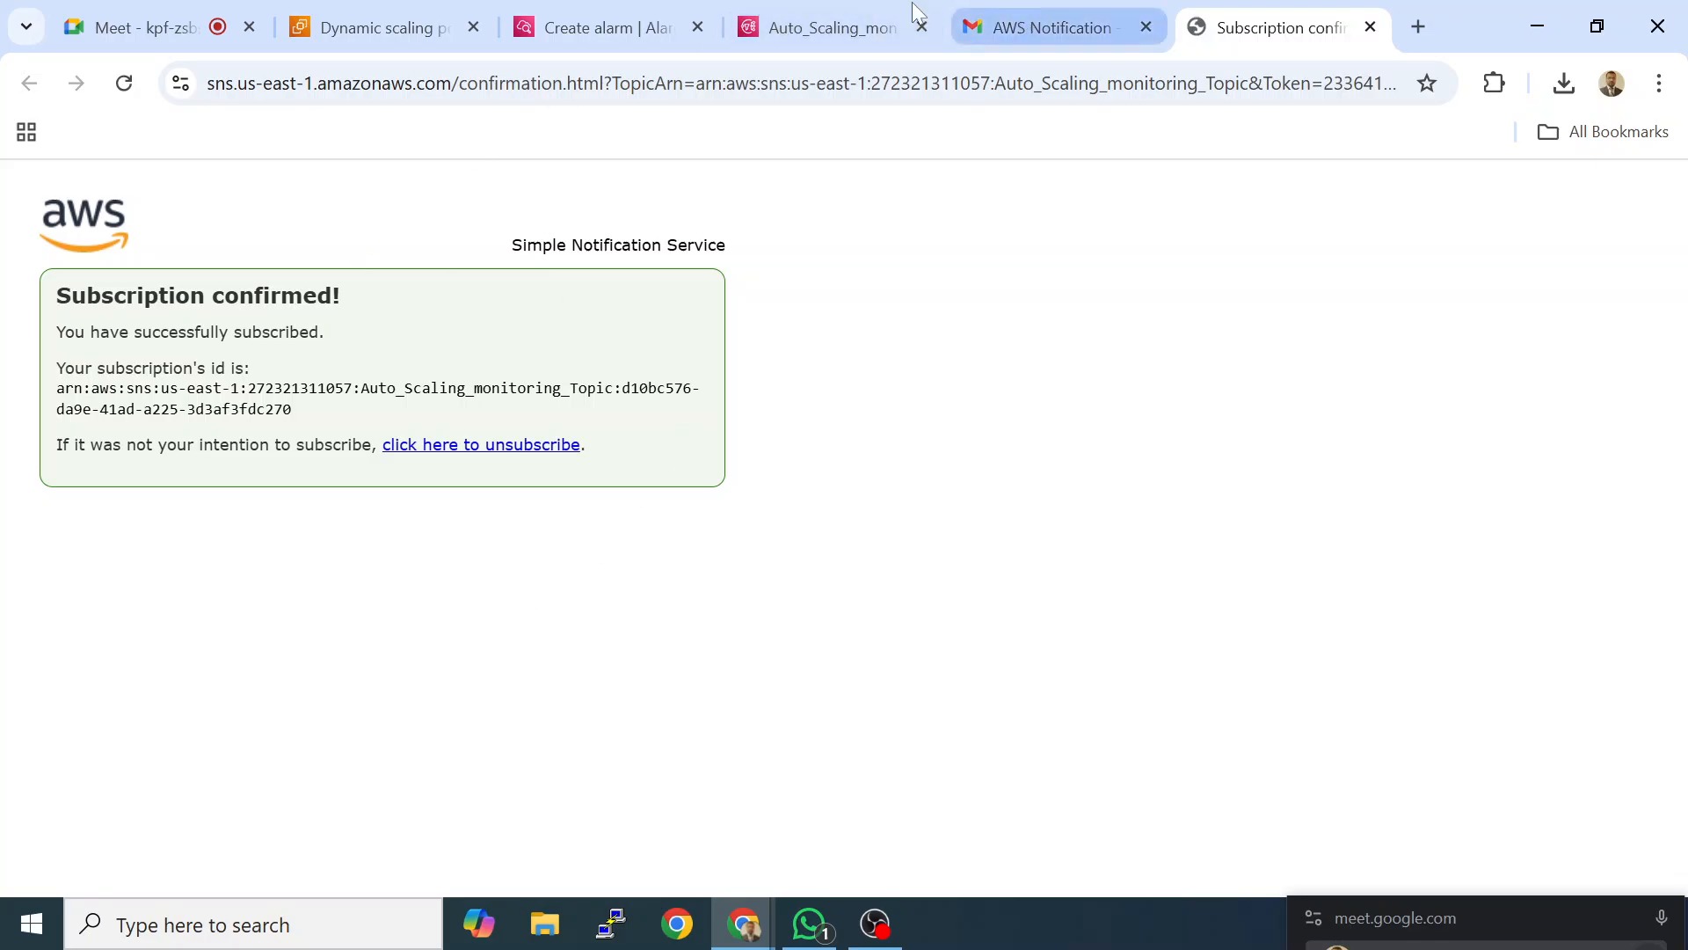
Reload the topic in the SNS console and check the email subscription's status and the topic list.
{"action": "left_click", "coordinate": [827, 11]}
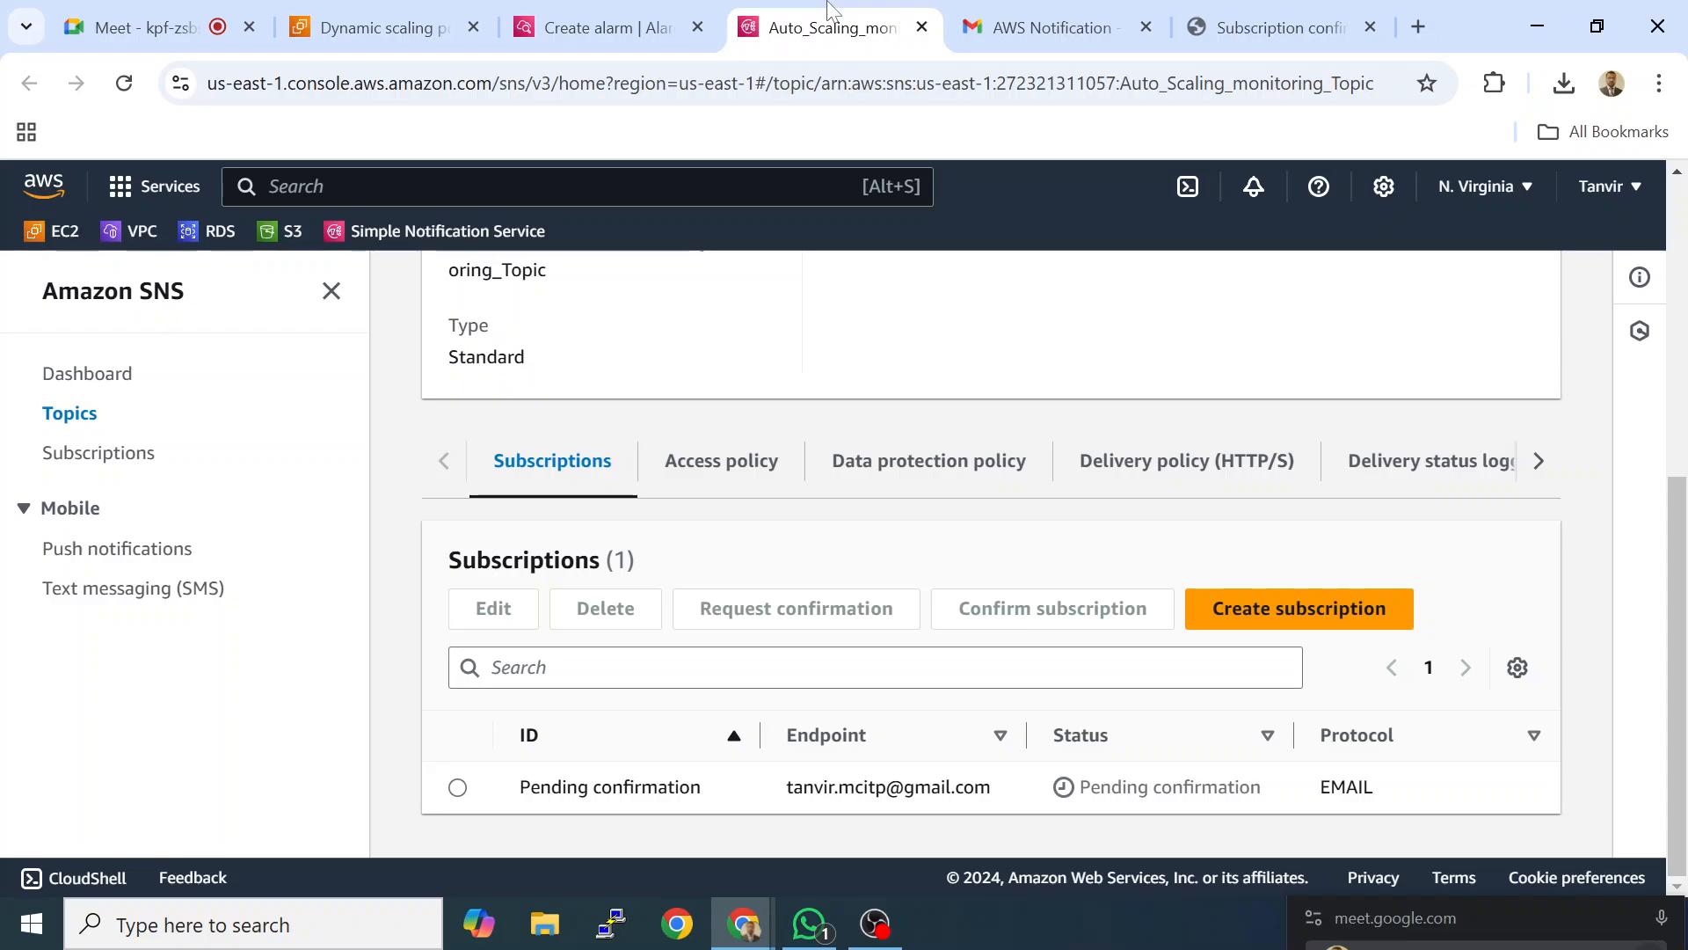
{"action": "left_click", "coordinate": [126, 84]}
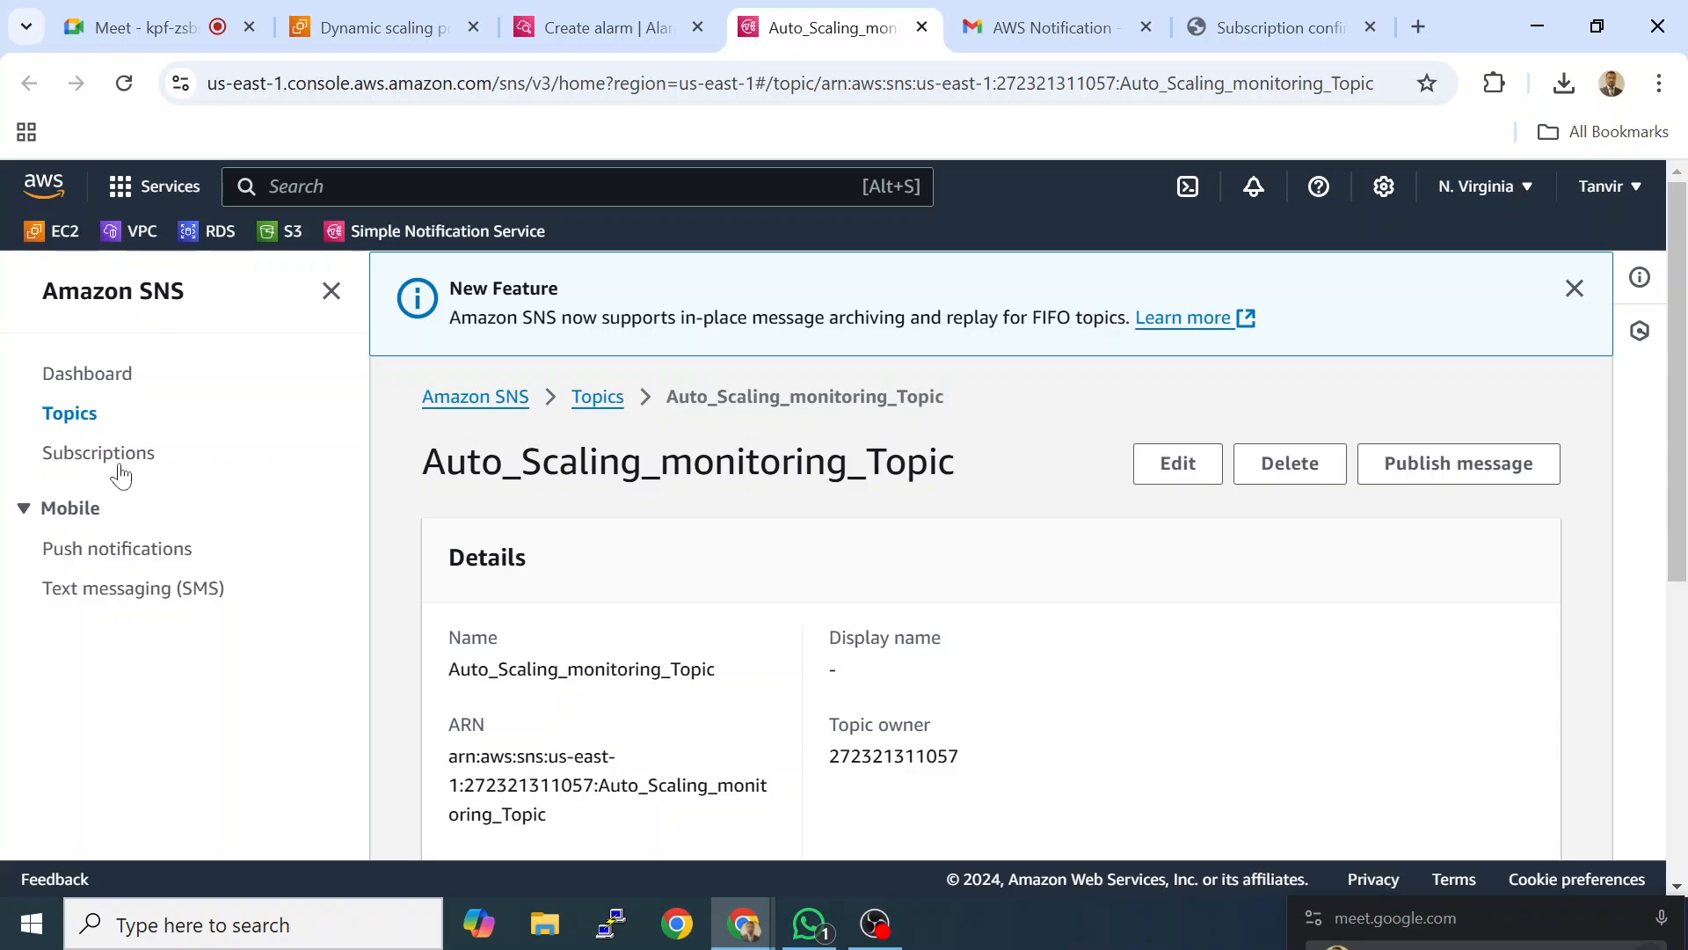
{"action": "left_click", "coordinate": [123, 476]}
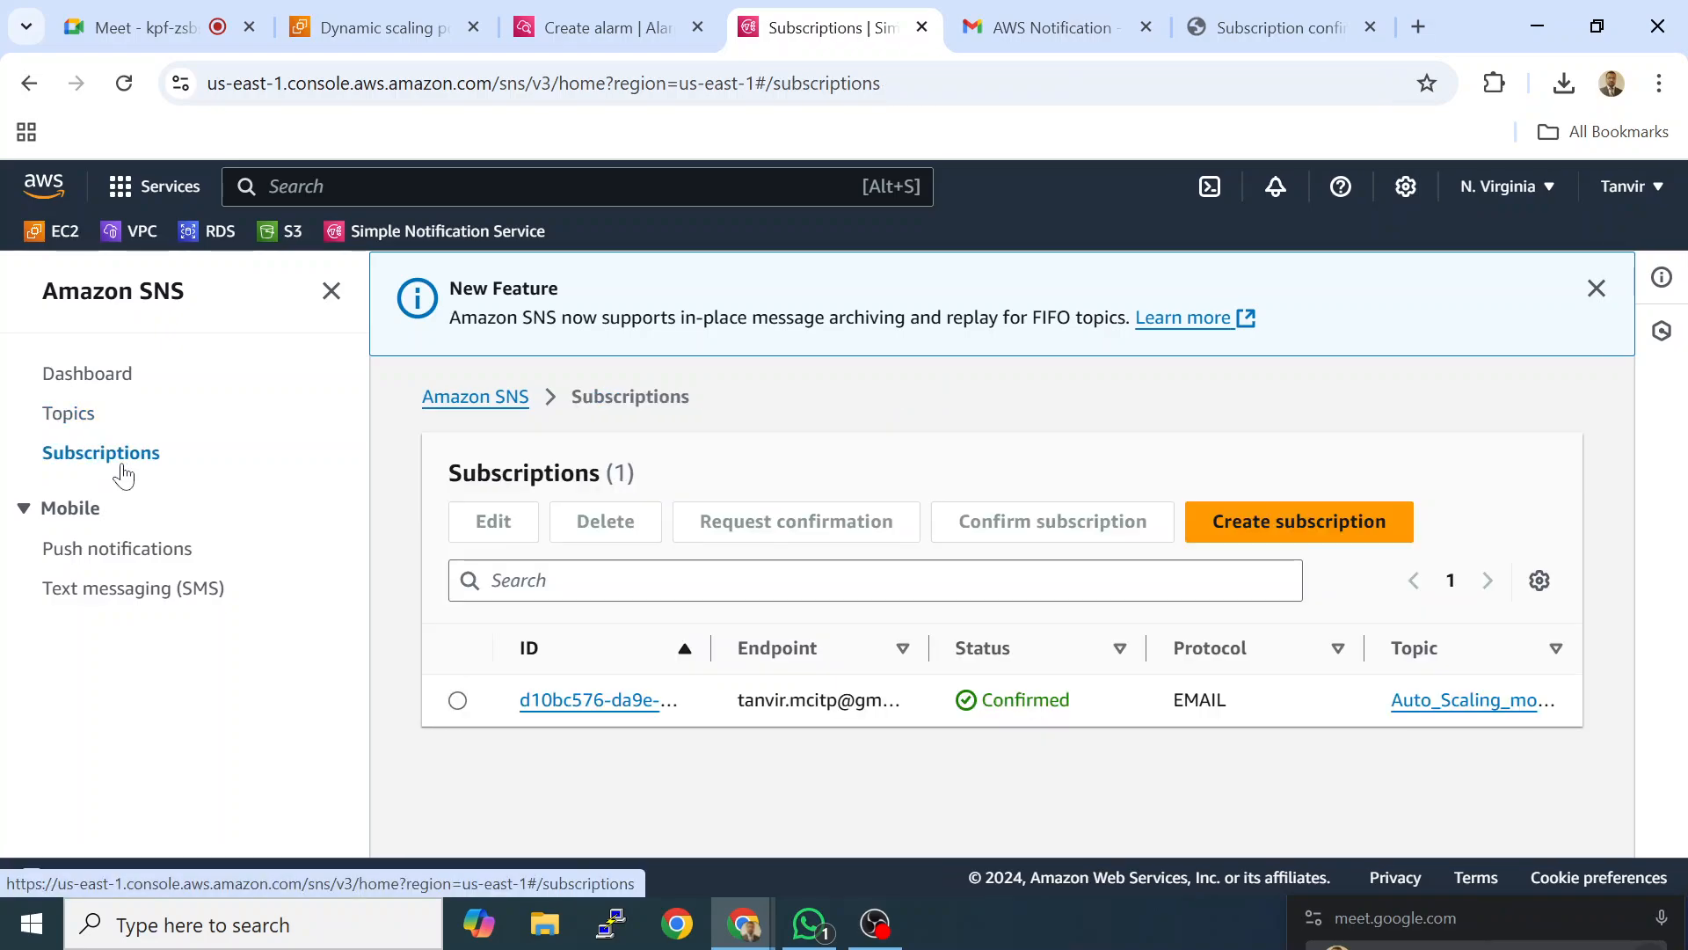
{"action": "left_click", "coordinate": [68, 422]}
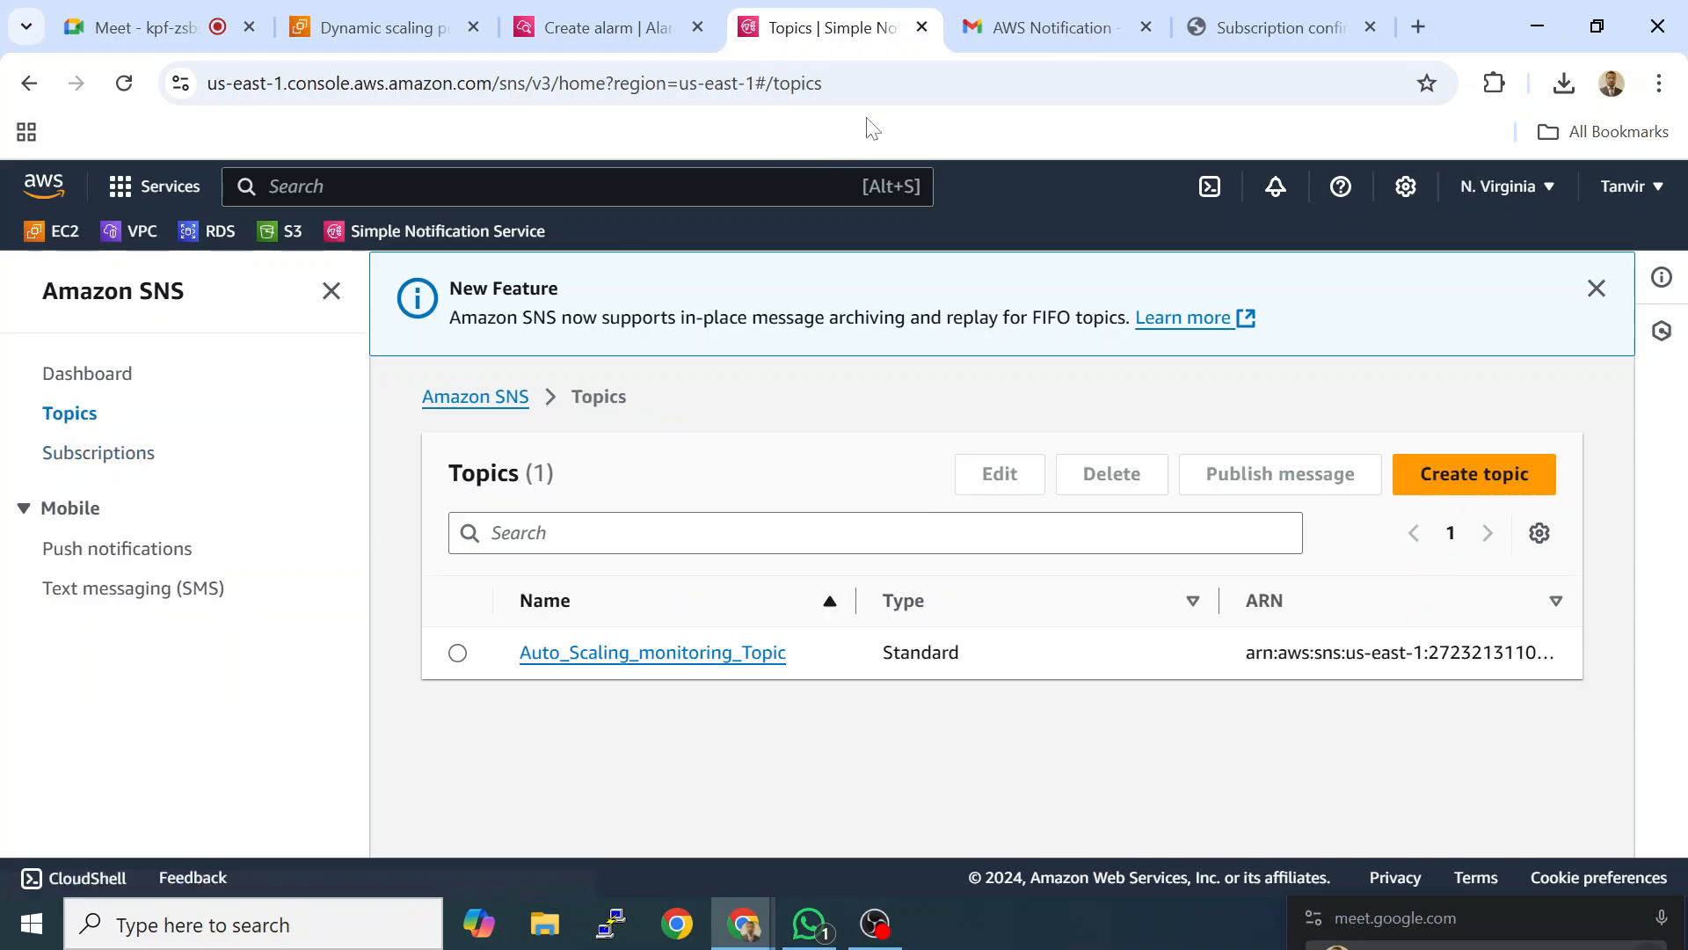
Return to the CloudWatch alarm and continue past its actions, keeping only the Auto_Scaling_monitoring_Topic notification.
{"action": "left_click", "coordinate": [625, 28]}
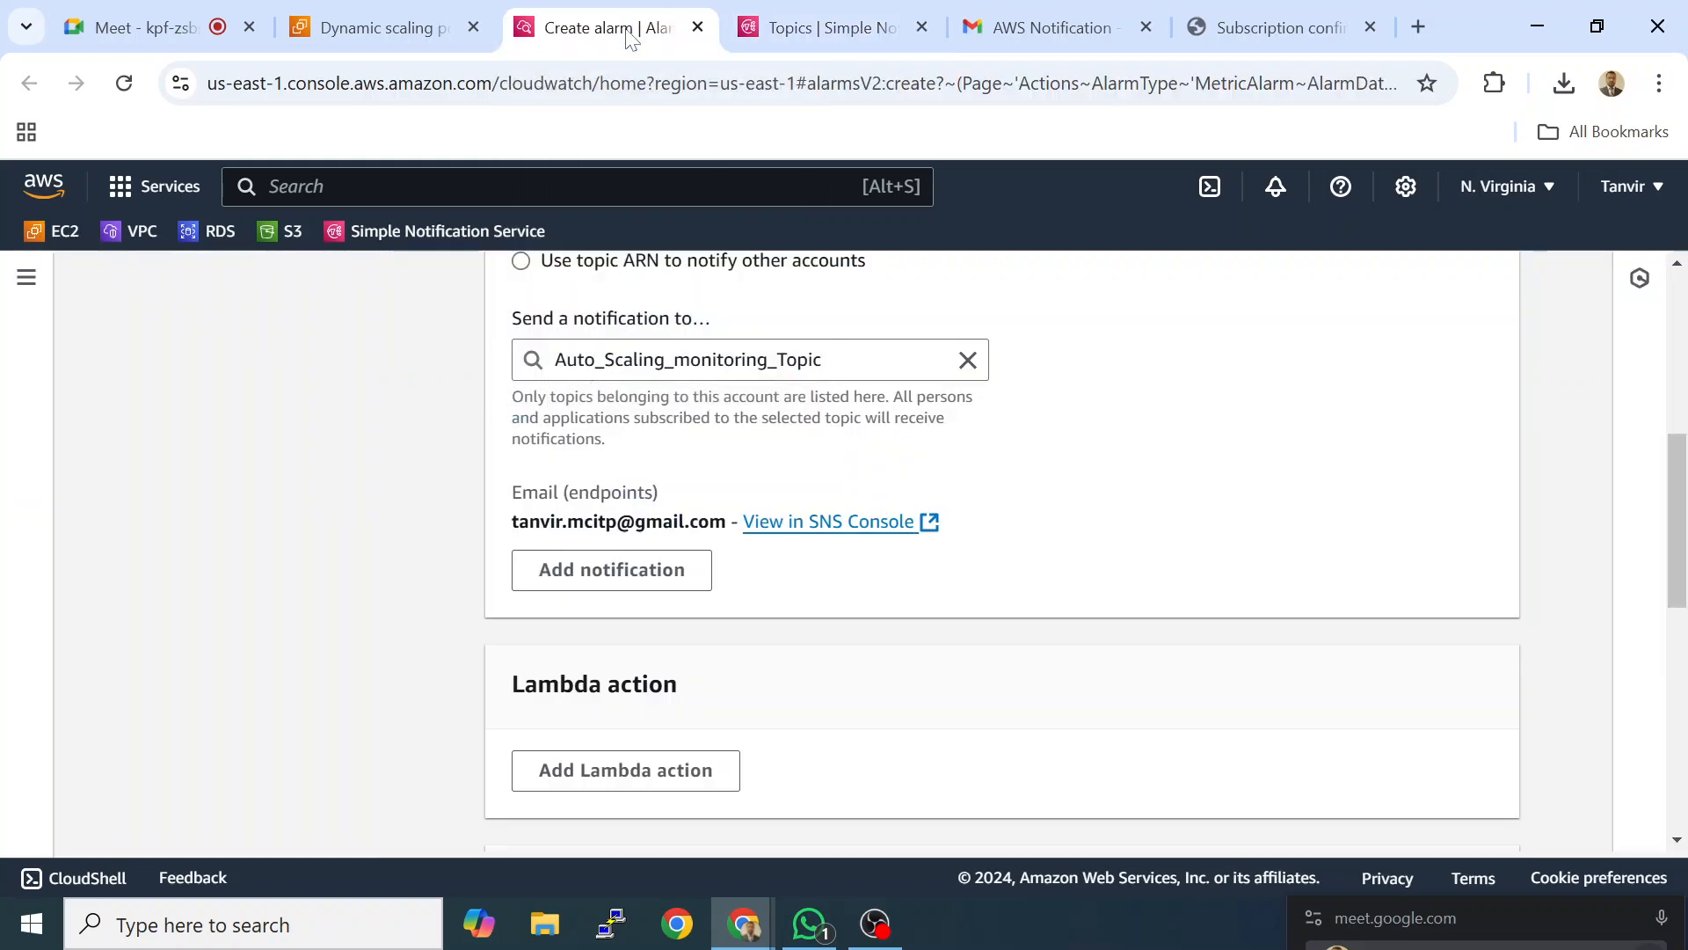
{"action": "left_click", "coordinate": [659, 572]}
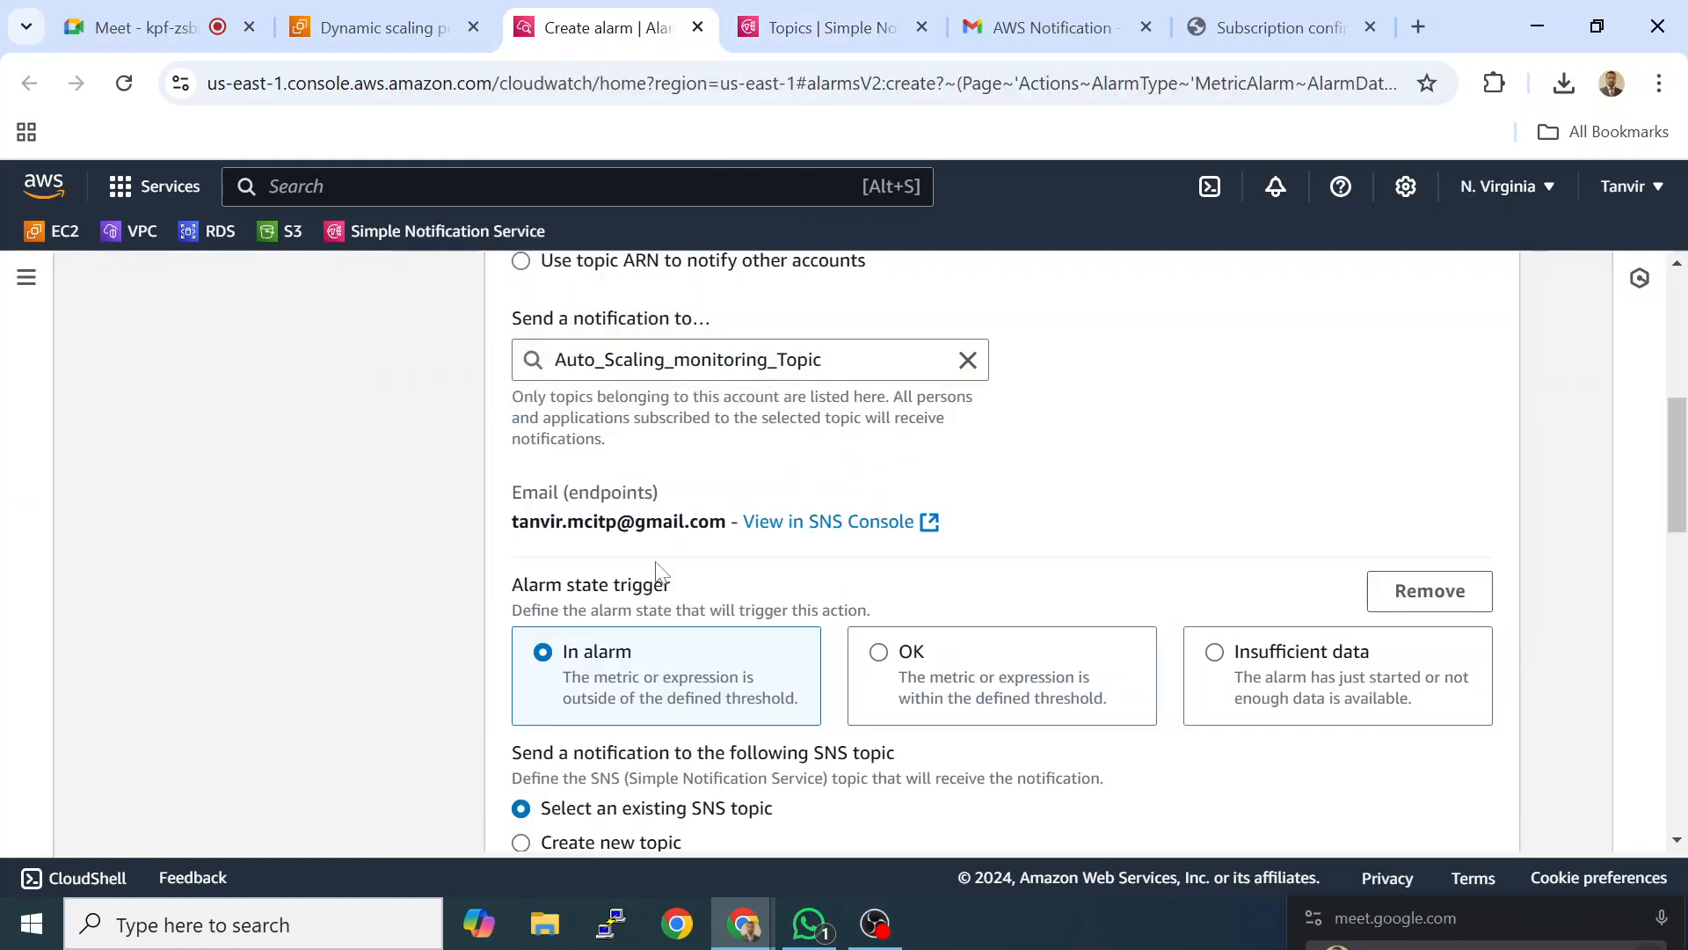
{"action": "left_click", "coordinate": [1434, 594]}
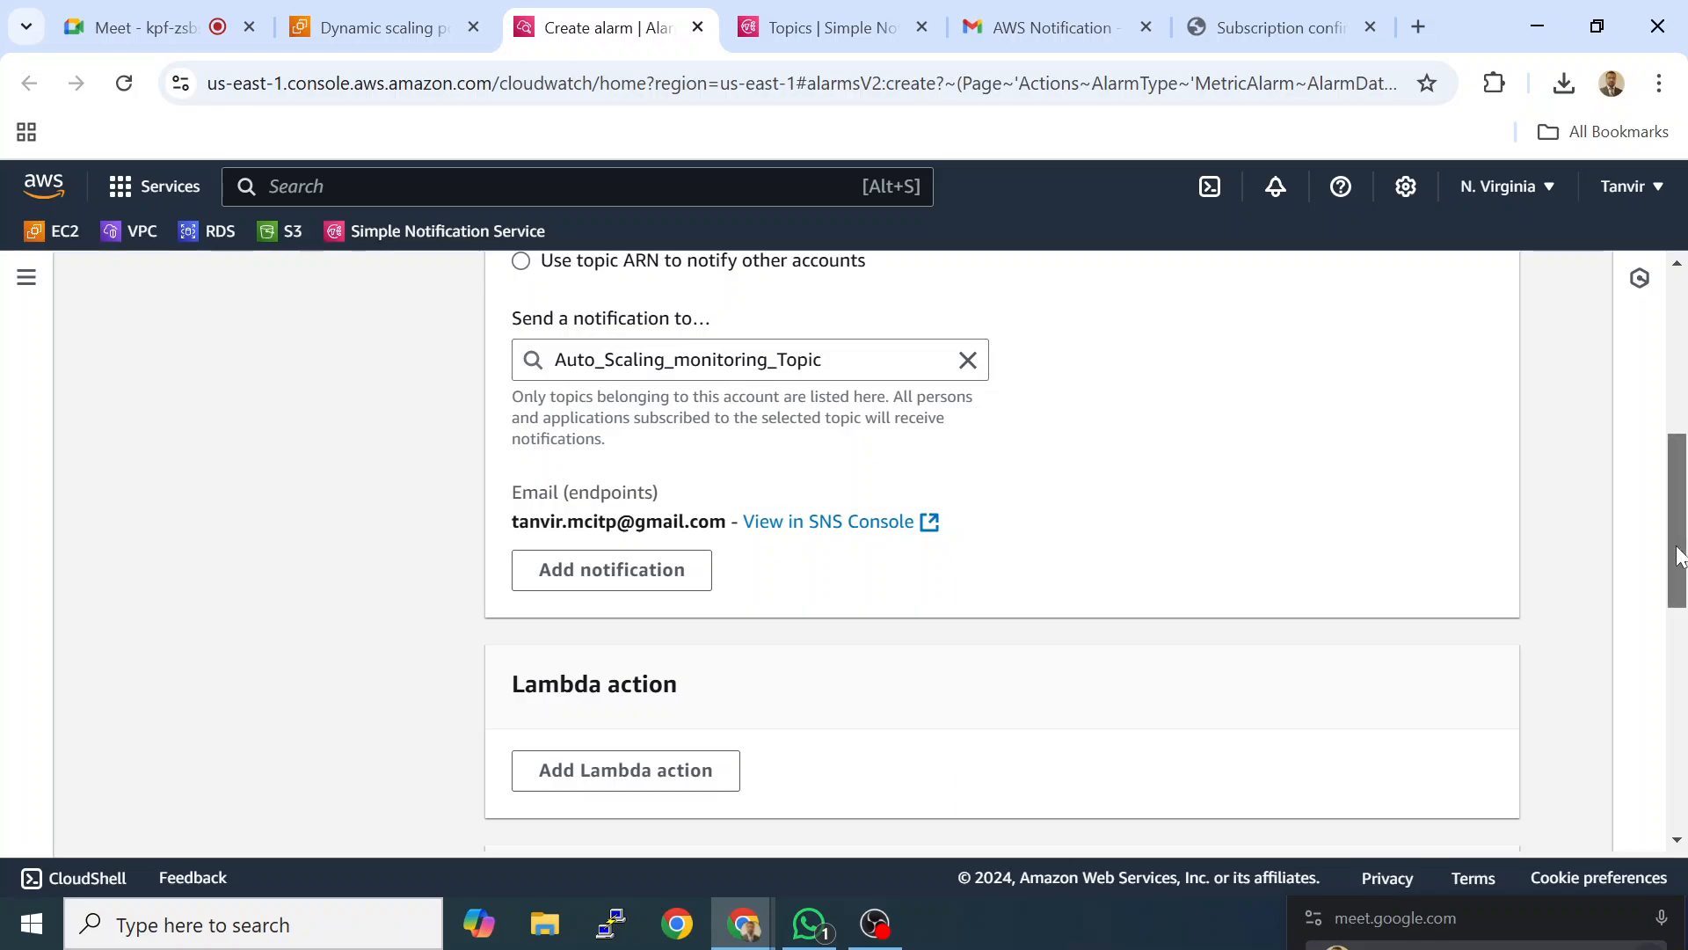
{"action": "left_click_drag", "start_coordinate": [1665, 559], "coordinate": [1665, 665]}
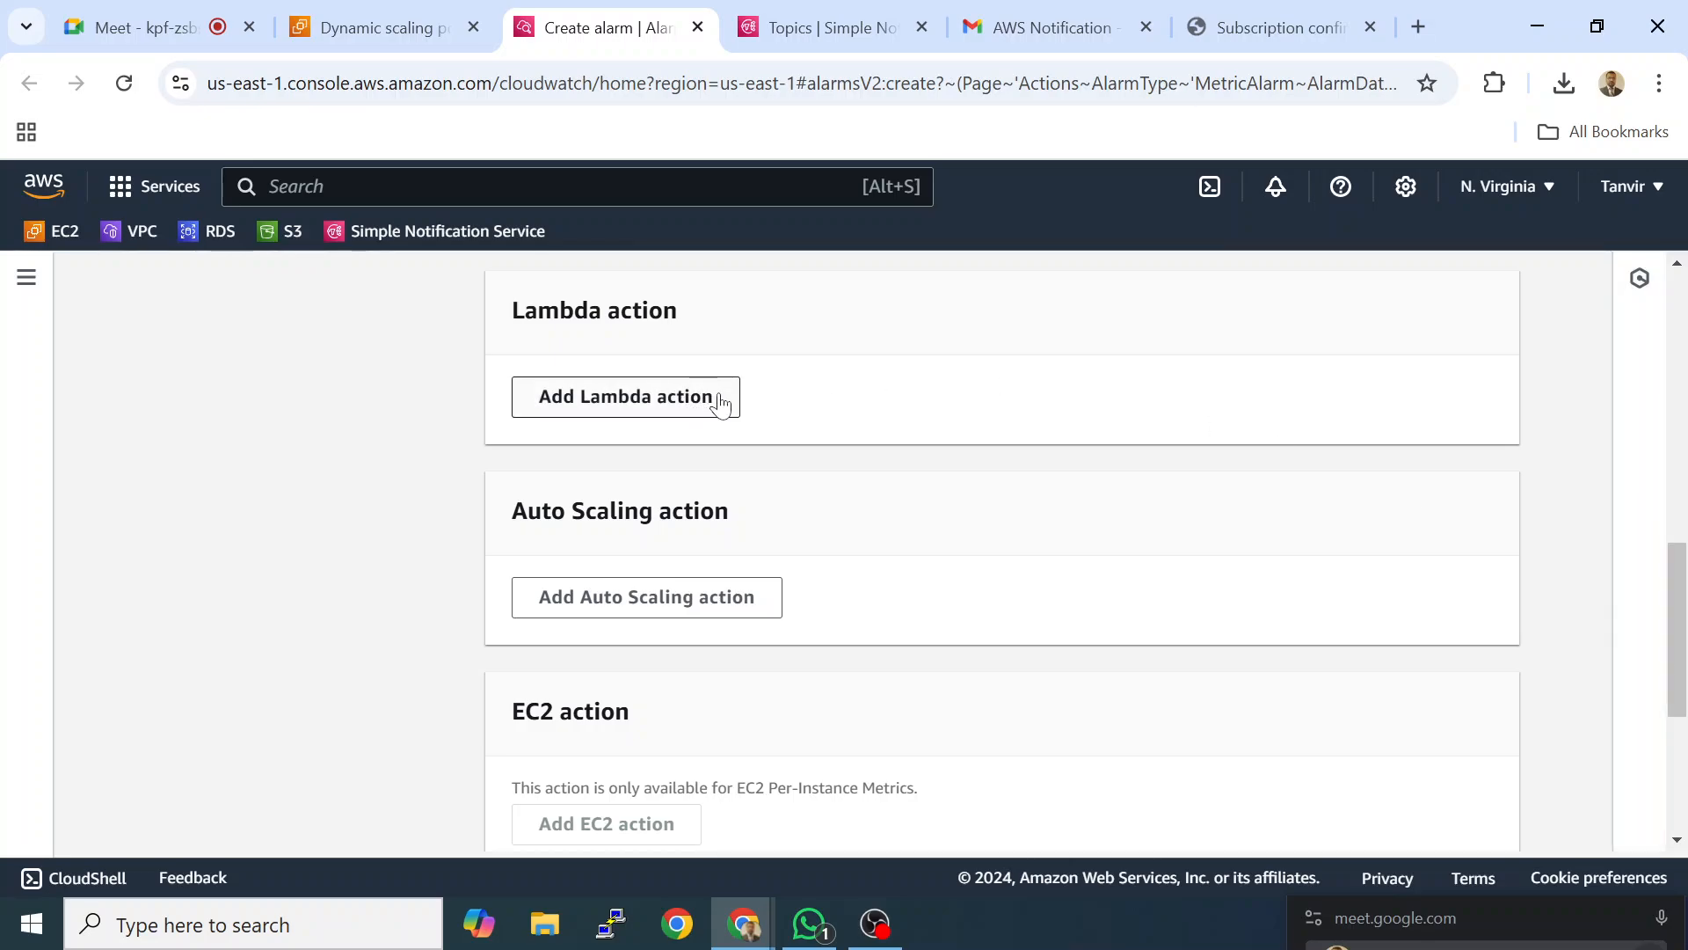
{"action": "left_click_drag", "start_coordinate": [1684, 615], "coordinate": [1680, 749]}
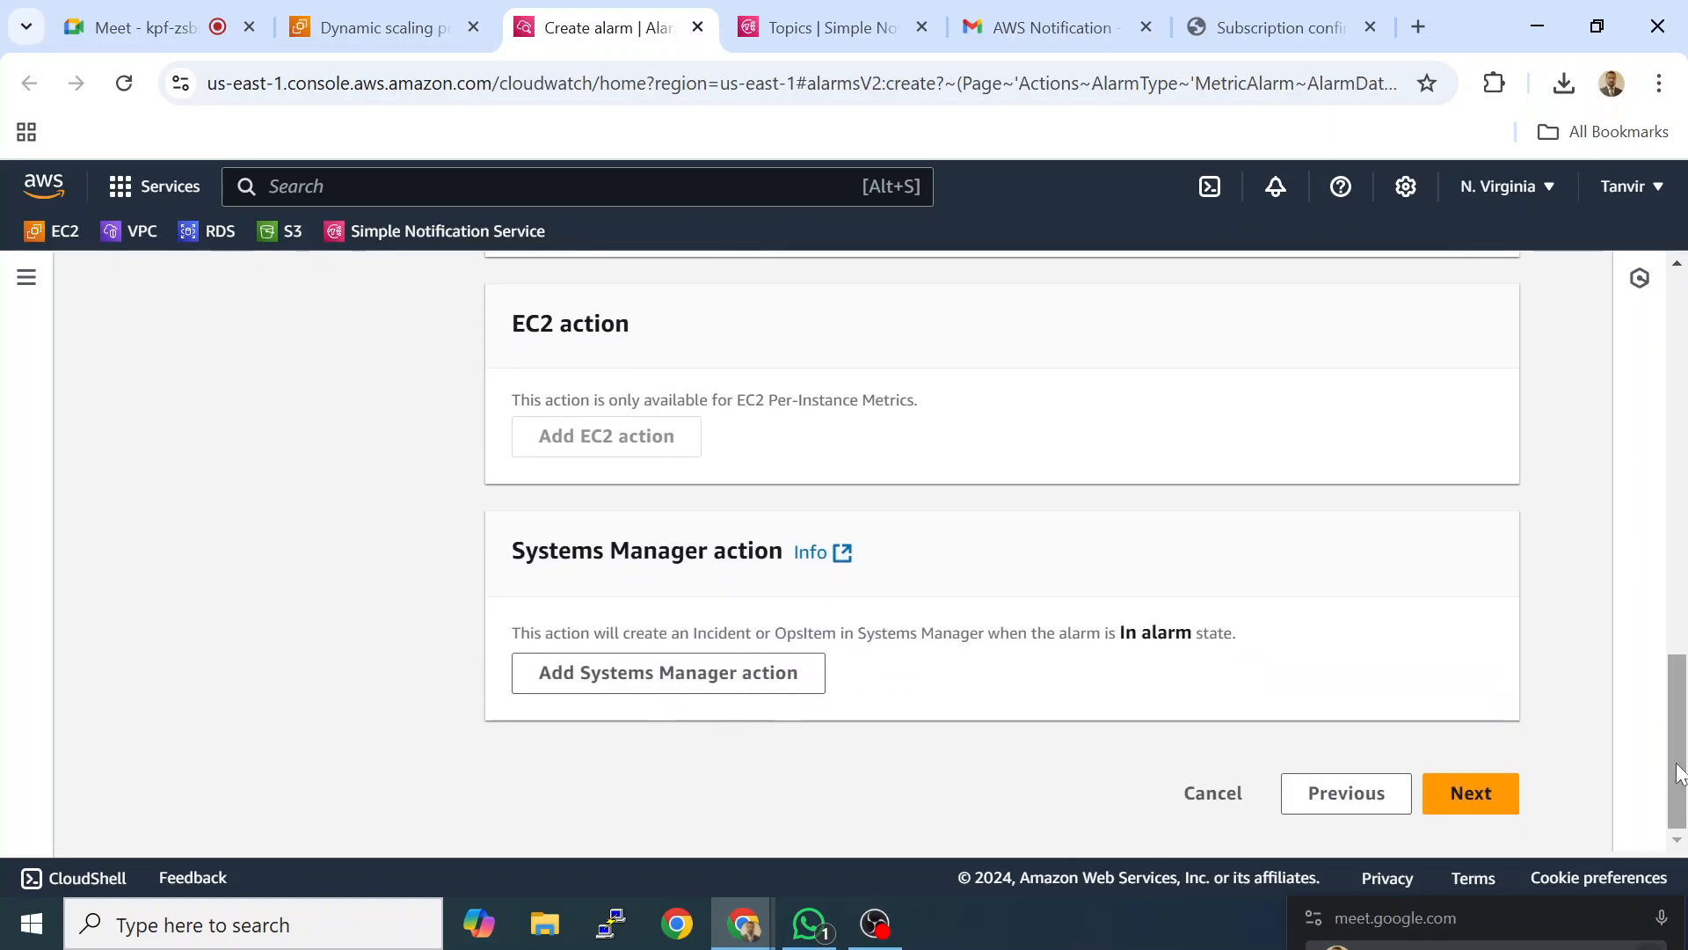
{"action": "left_click", "coordinate": [1483, 806]}
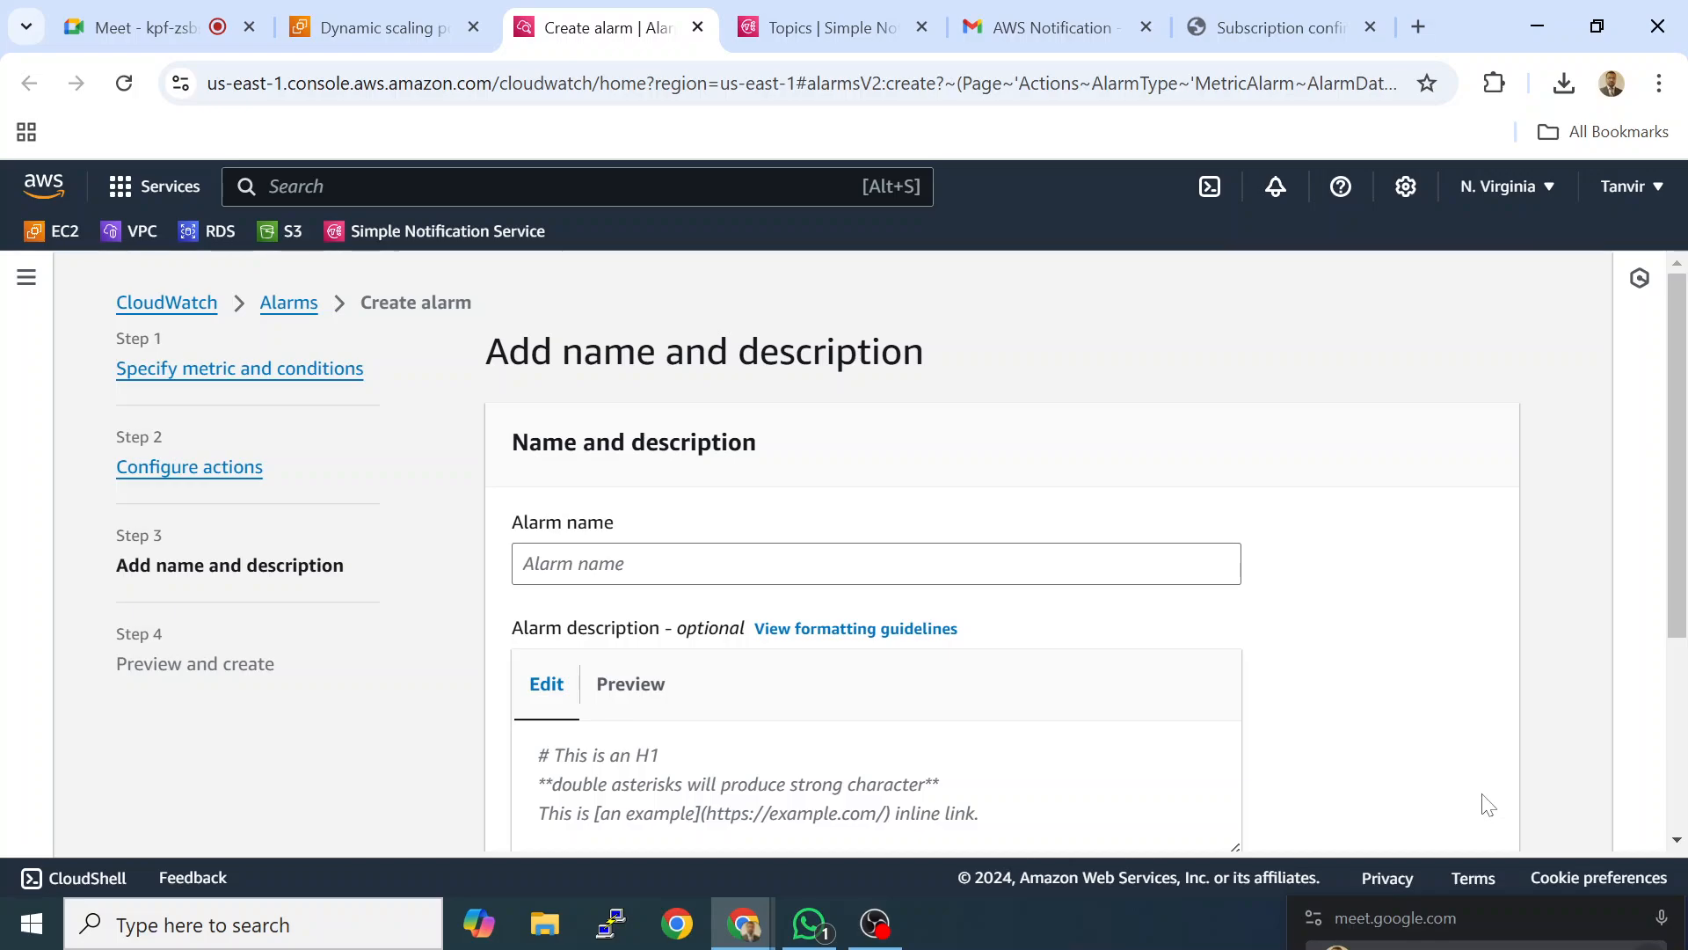
Name the alarm with the owner's first name followed by "-ASG-Monitoring", leave the description empty and continue to the preview.
{"action": "left_click", "coordinate": [783, 552]}
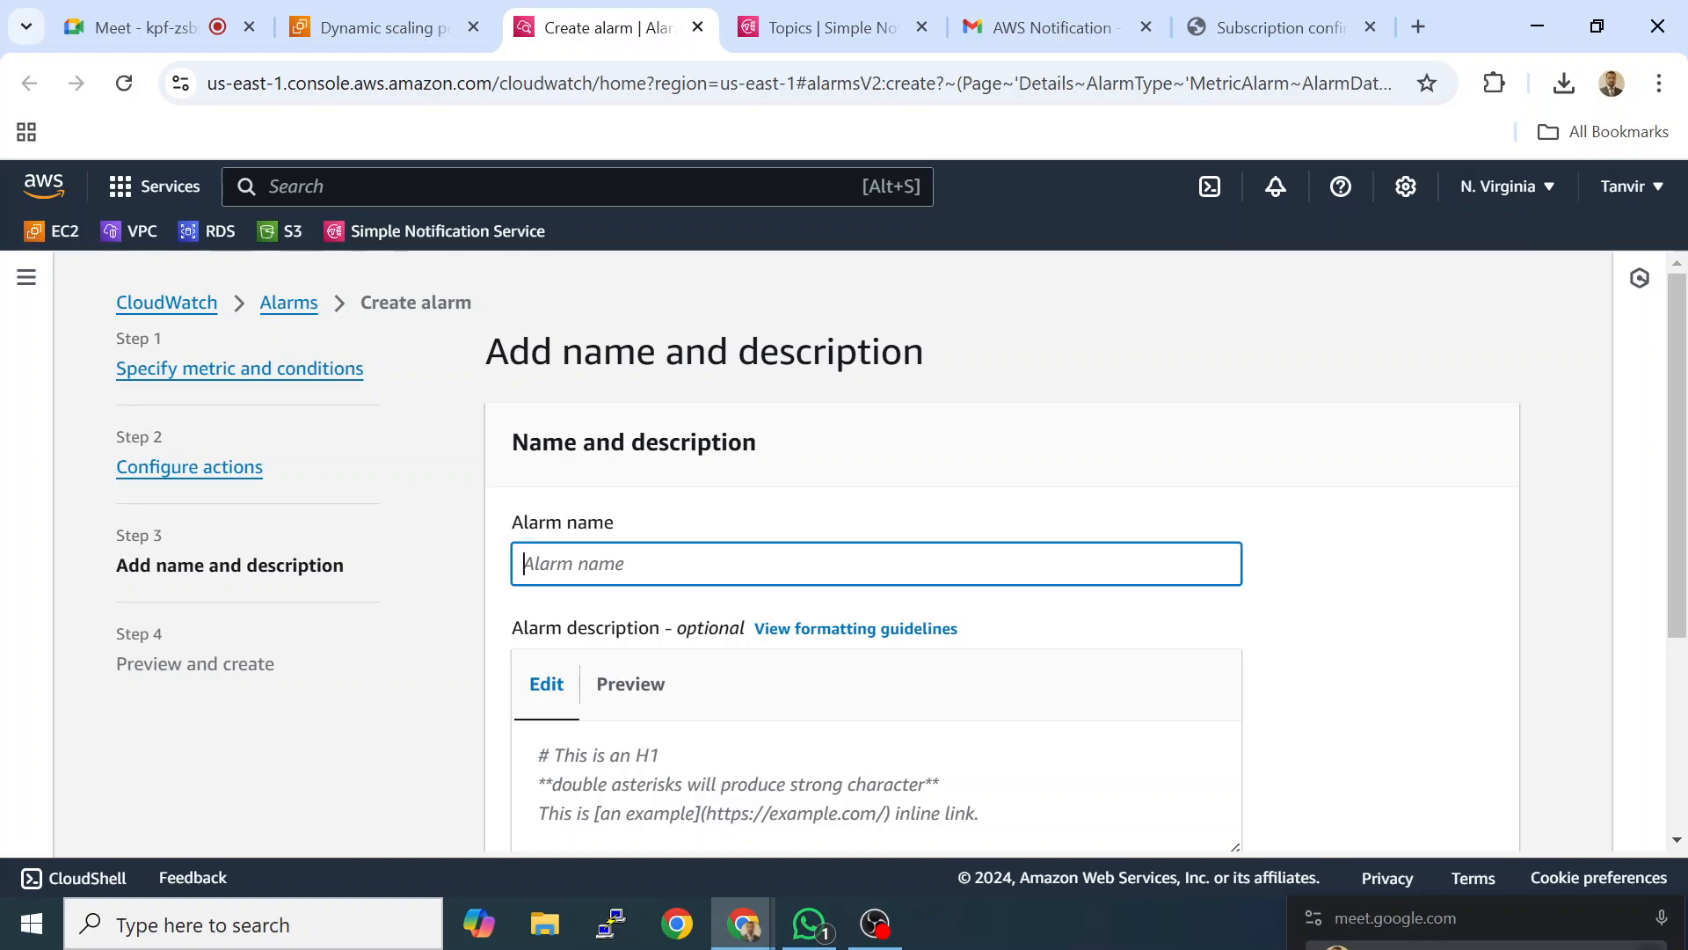
{"action": "type", "text": "Tan"}
{"action": "key", "text": "BackSpace"}
{"action": "type", "text": "anvir-ASG-Monitoring"}
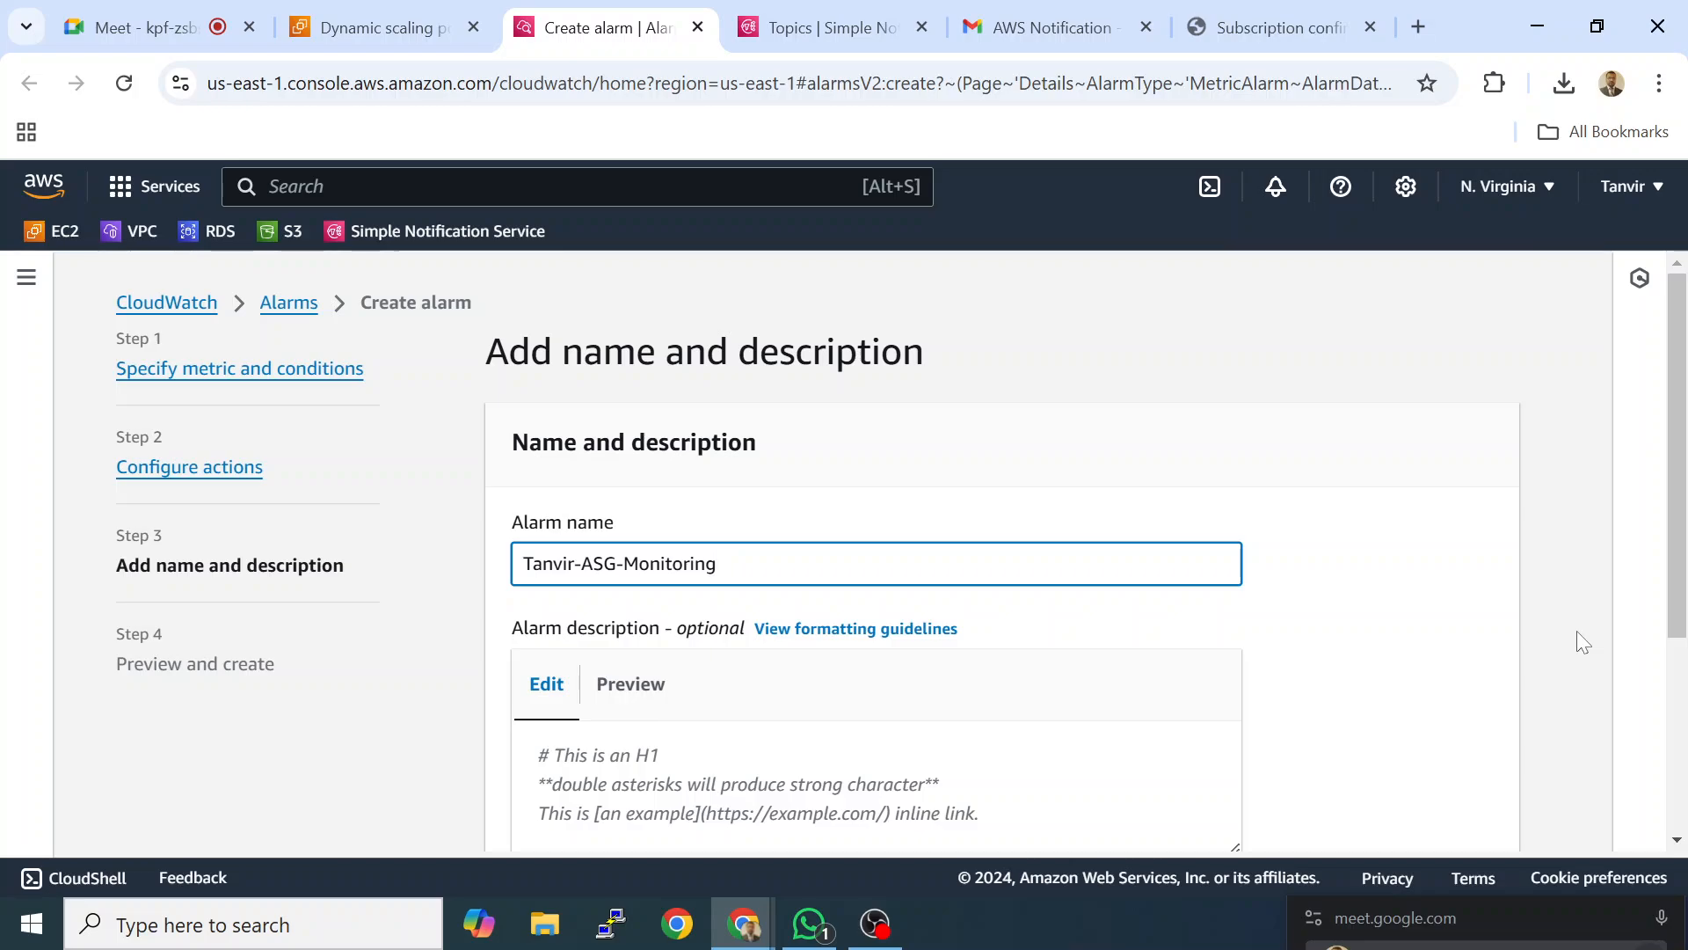
{"action": "left_click", "coordinate": [1300, 659]}
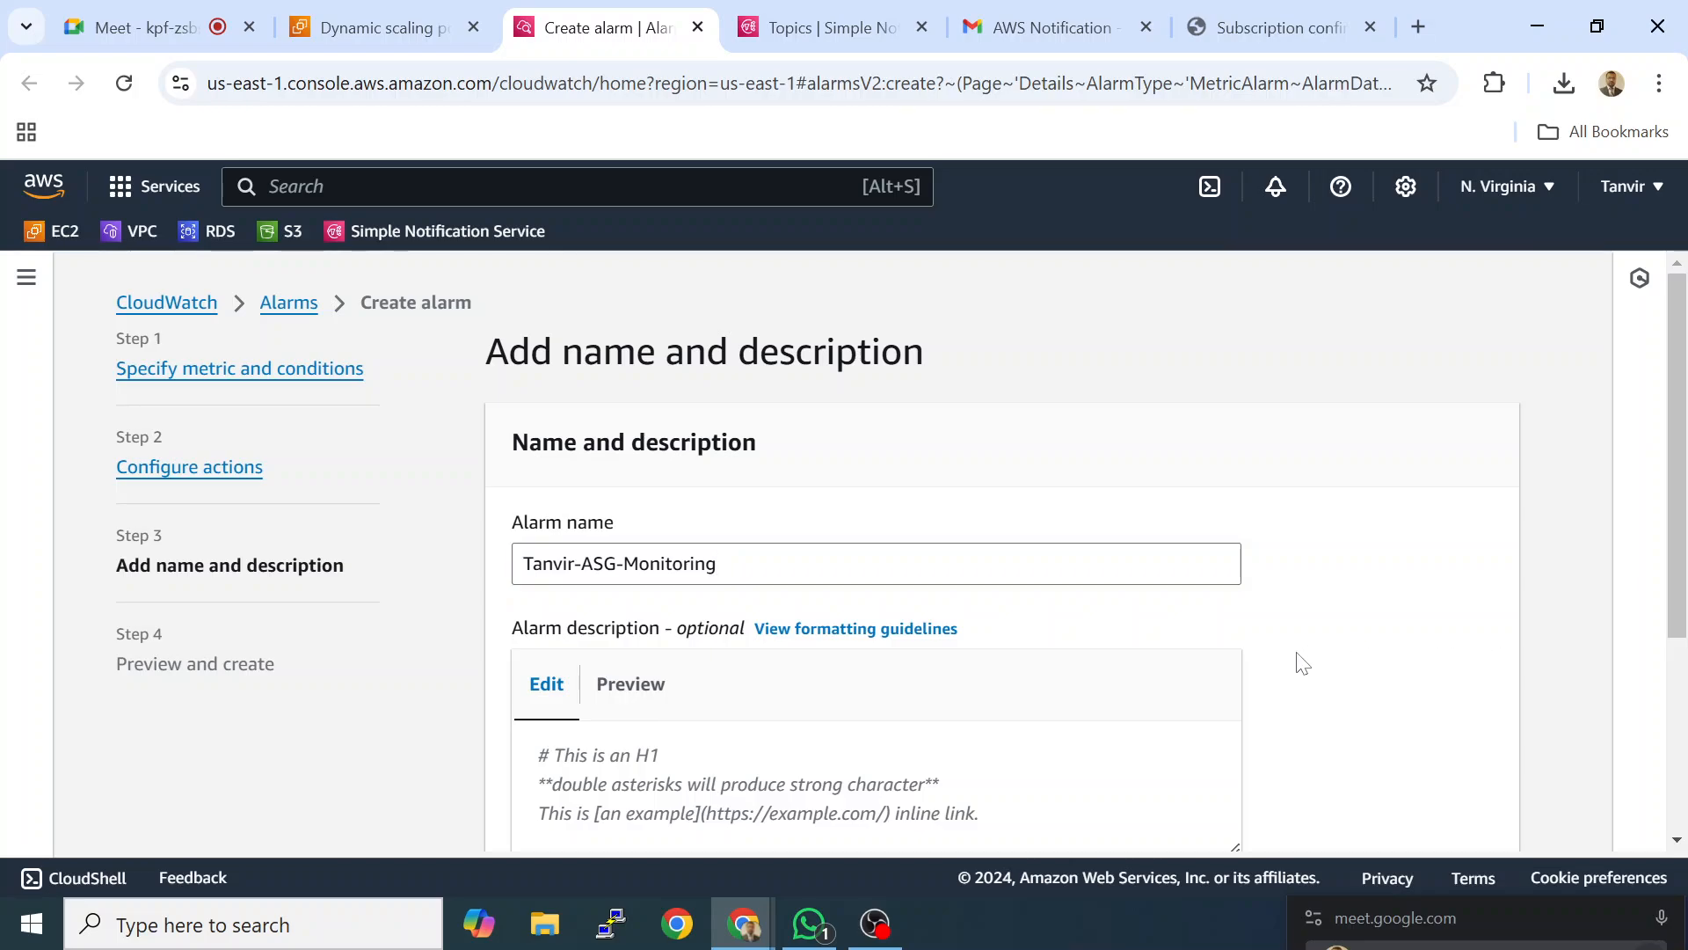
{"action": "scroll", "coordinate": [1300, 659], "scroll_direction": "down", "scroll_amount": 3}
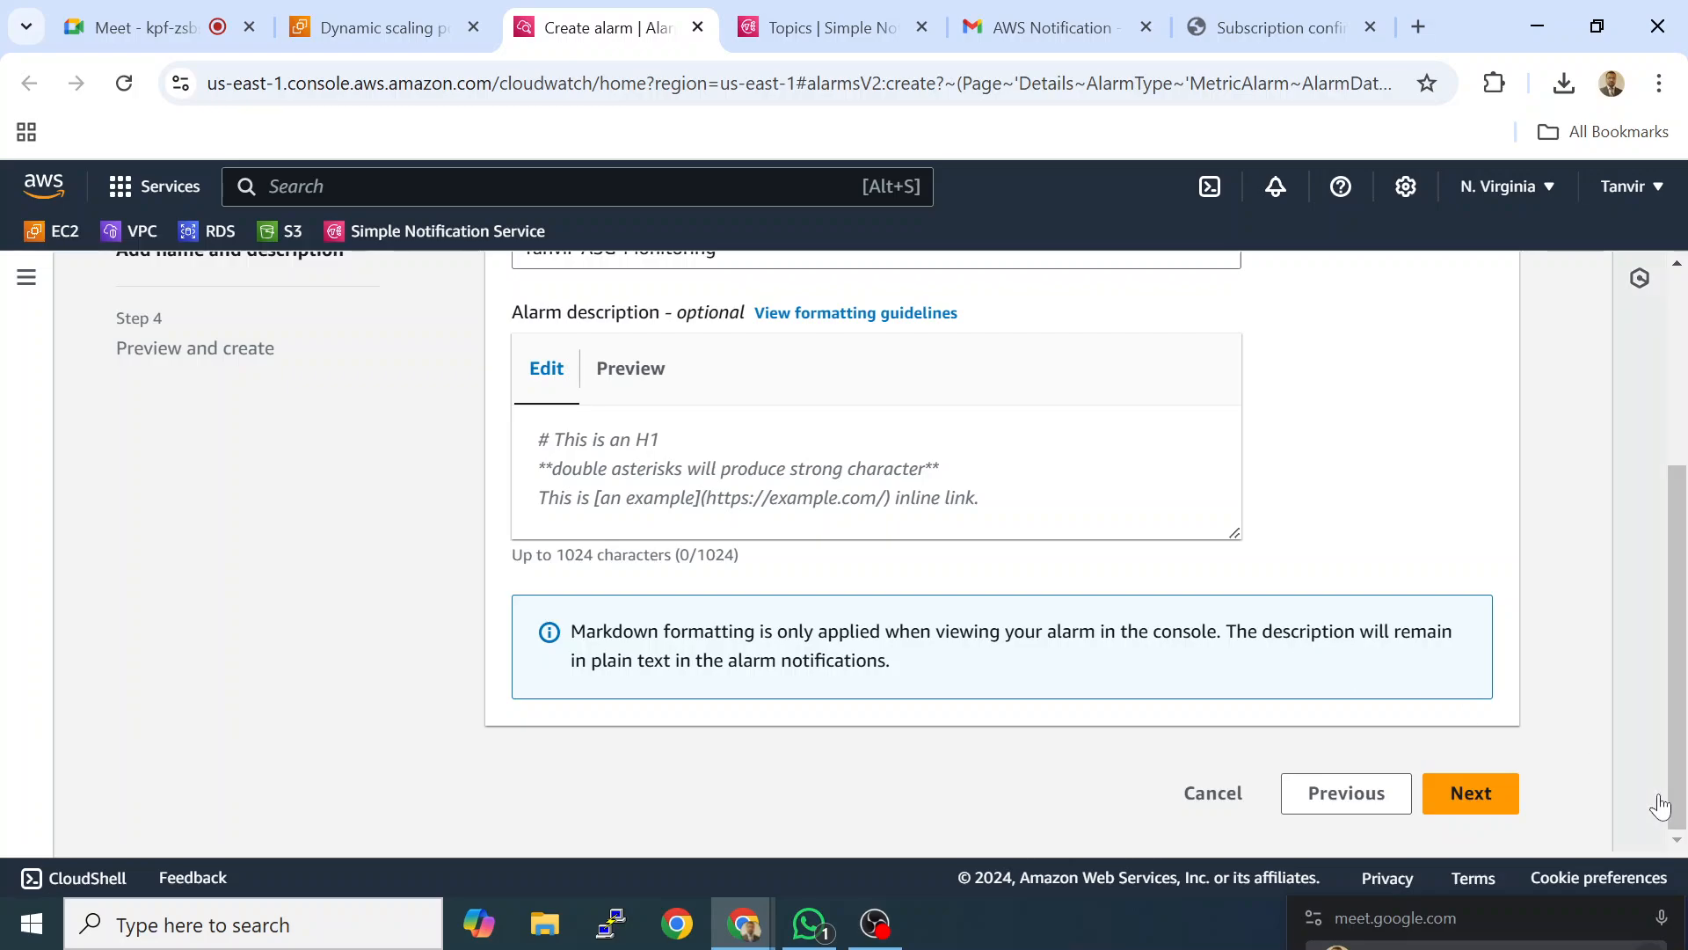
{"action": "left_click", "coordinate": [1486, 794]}
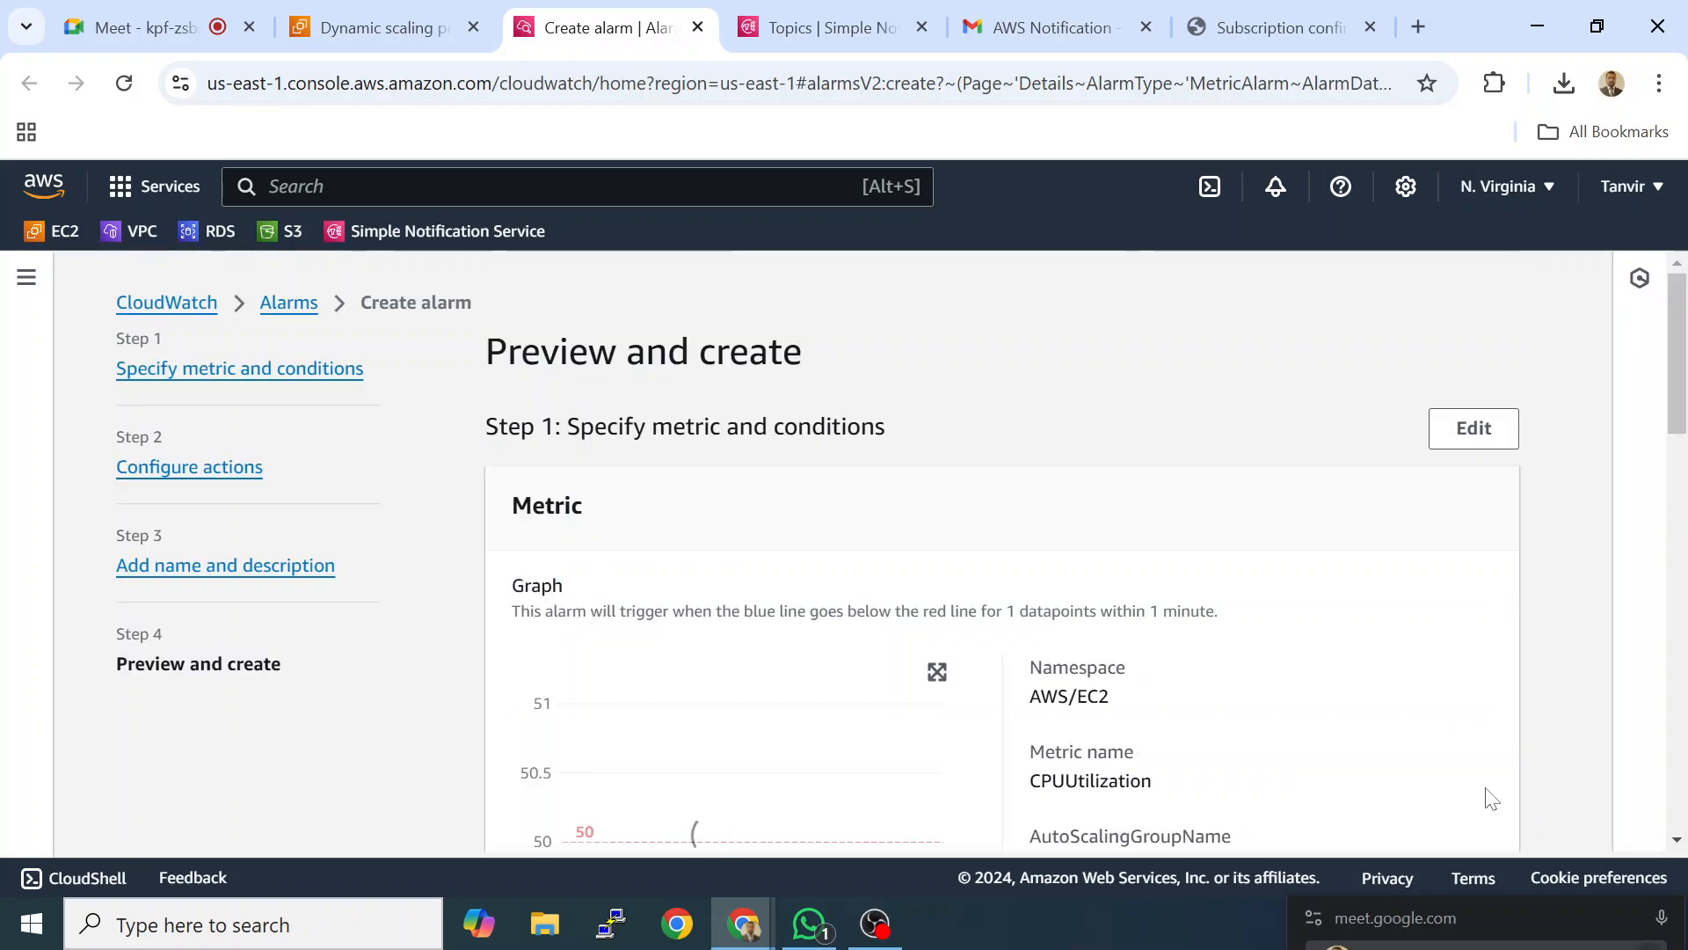
Review the alarm's metric, conditions, notification and name in the preview, and create the alarm.
{"action": "scroll", "coordinate": [1493, 801], "scroll_direction": "down", "scroll_amount": 3}
{"action": "scroll", "coordinate": [1493, 800], "scroll_direction": "down", "scroll_amount": 10}
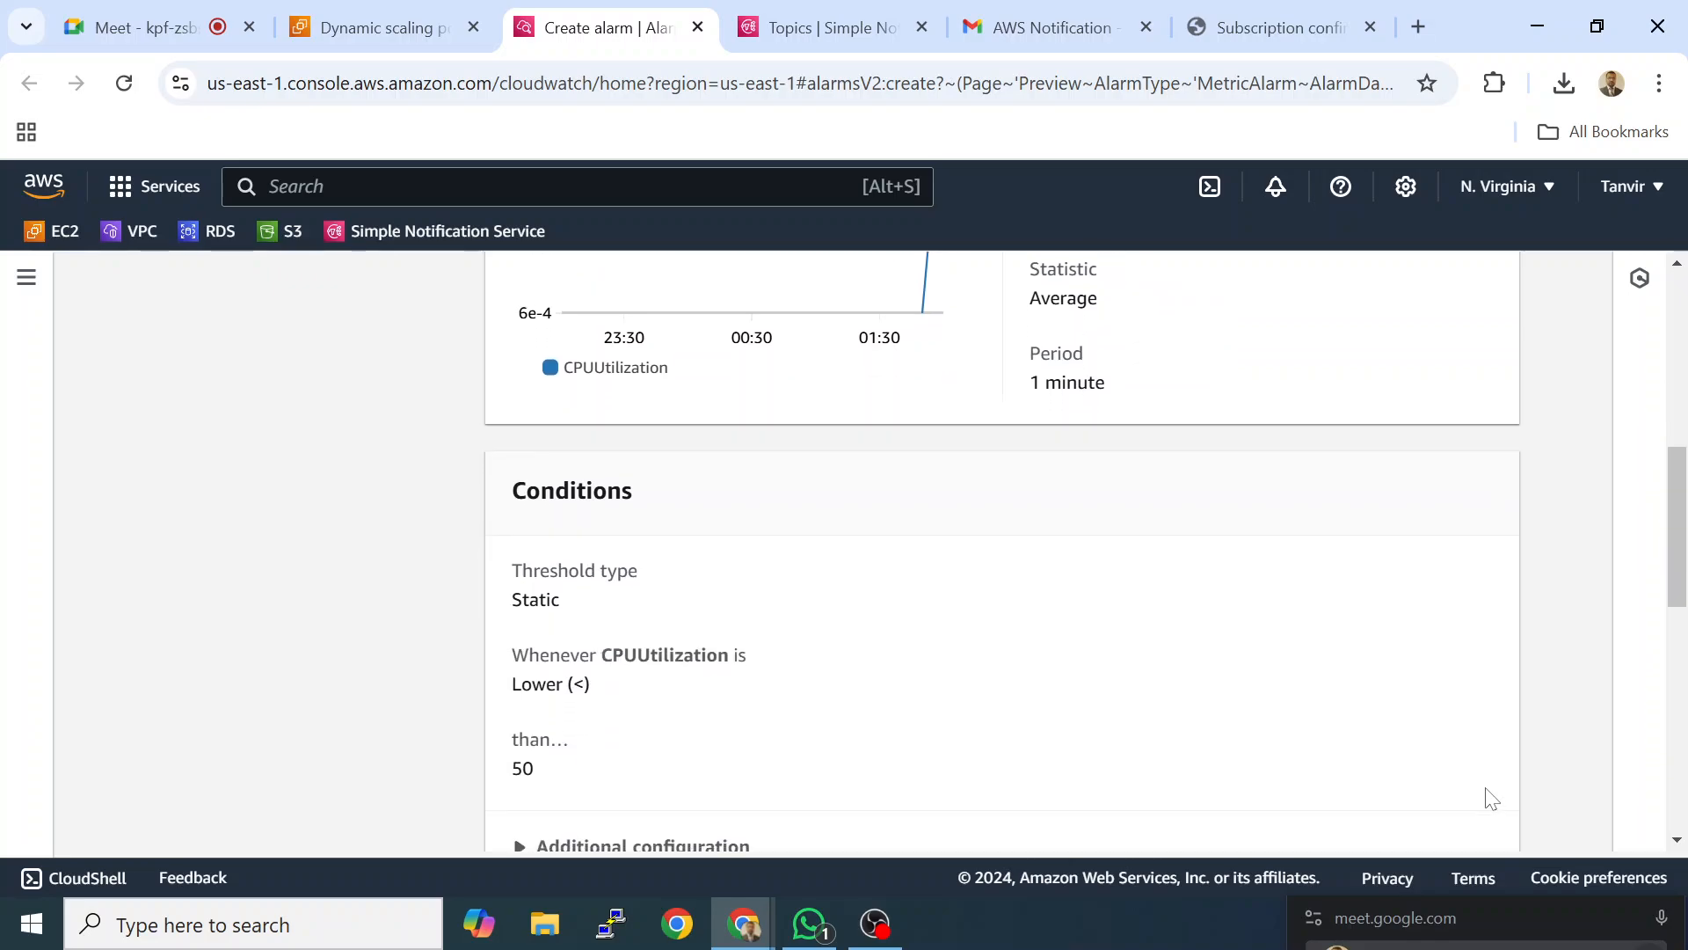
{"action": "scroll", "coordinate": [1486, 789], "scroll_direction": "down", "scroll_amount": 5}
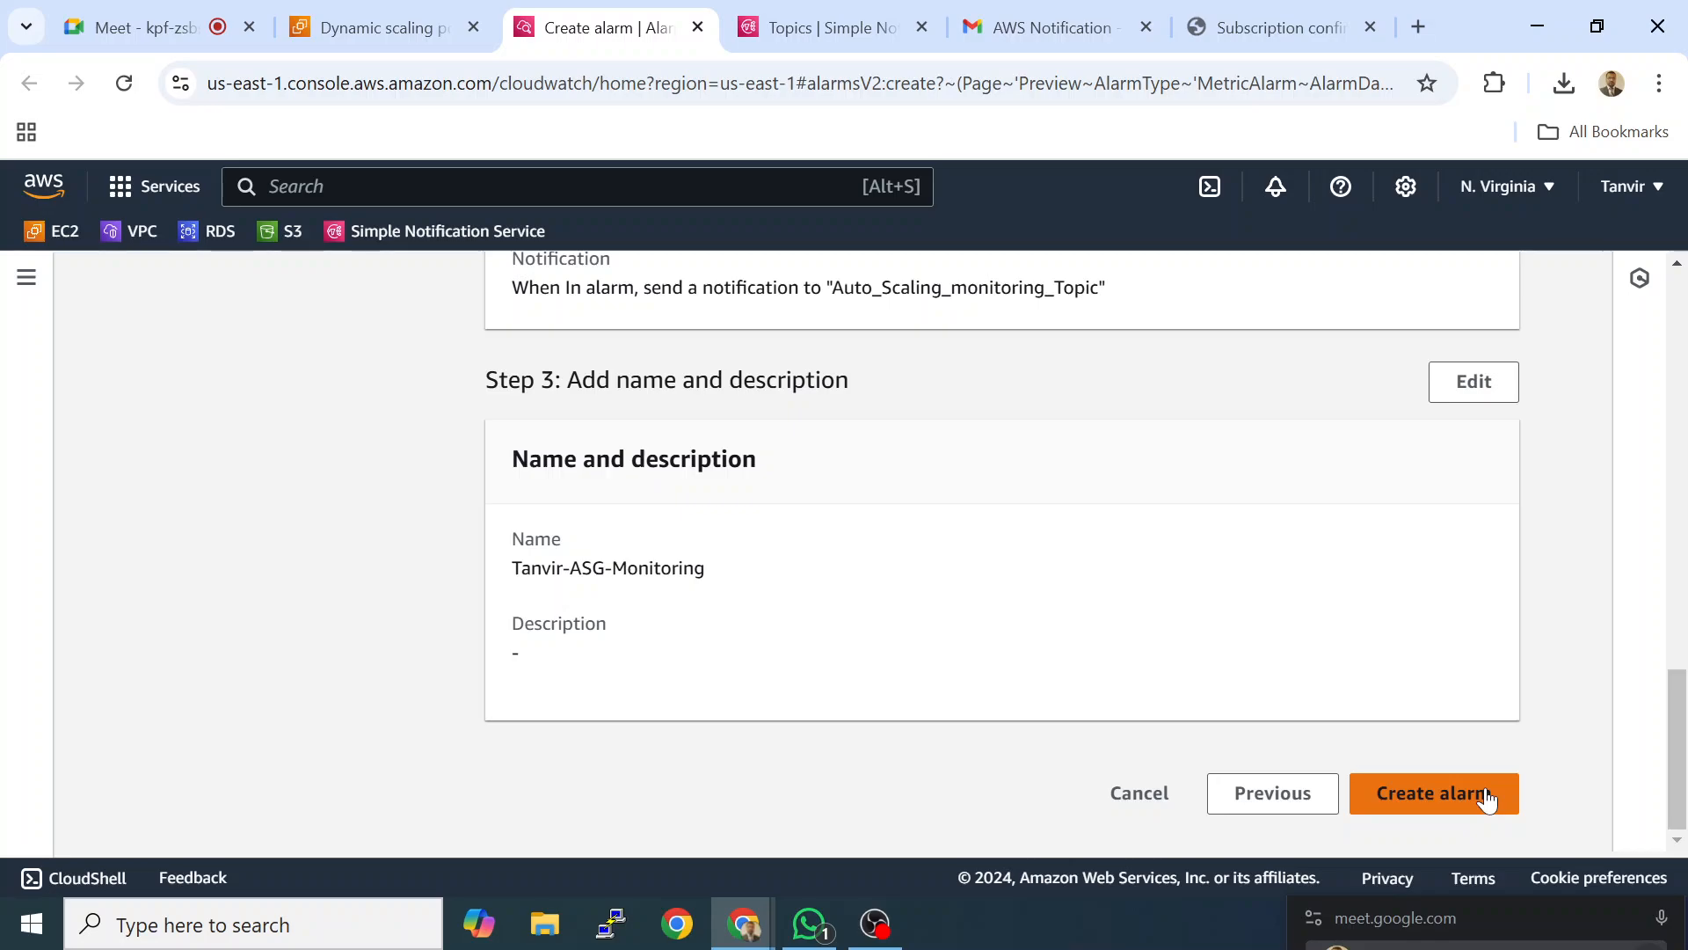
{"action": "left_click", "coordinate": [1486, 796]}
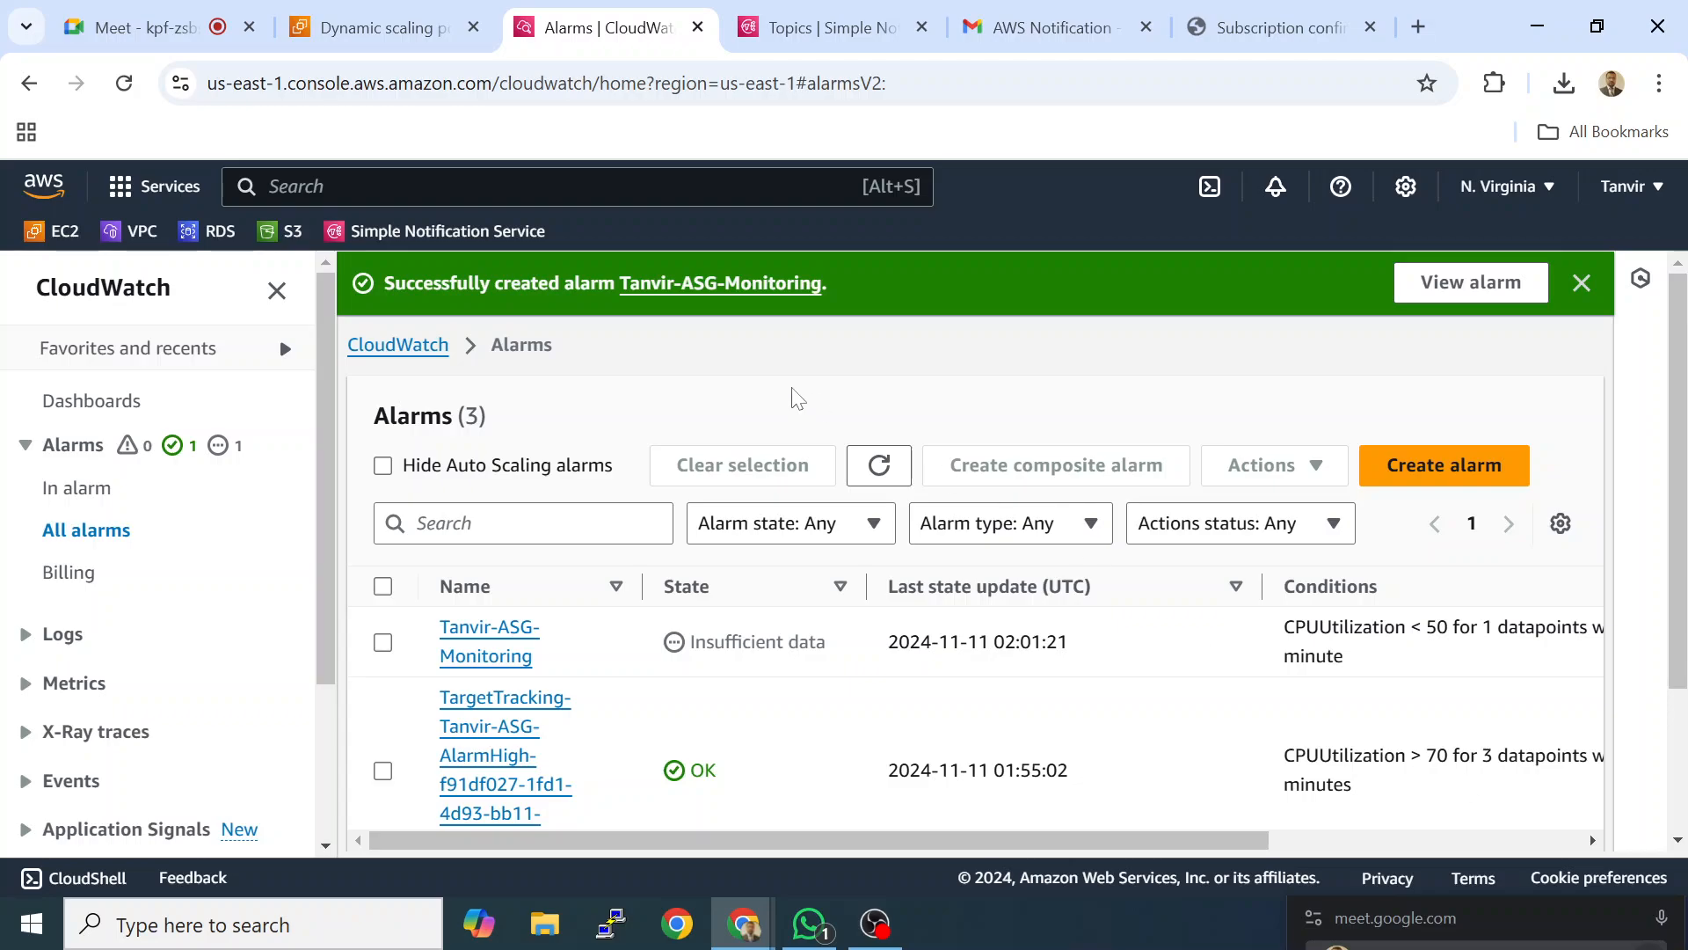
Return to the dynamic scaling policy form, refresh its alarm list and select the new ASG-Monitoring alarm.
{"action": "left_click", "coordinate": [376, 10]}
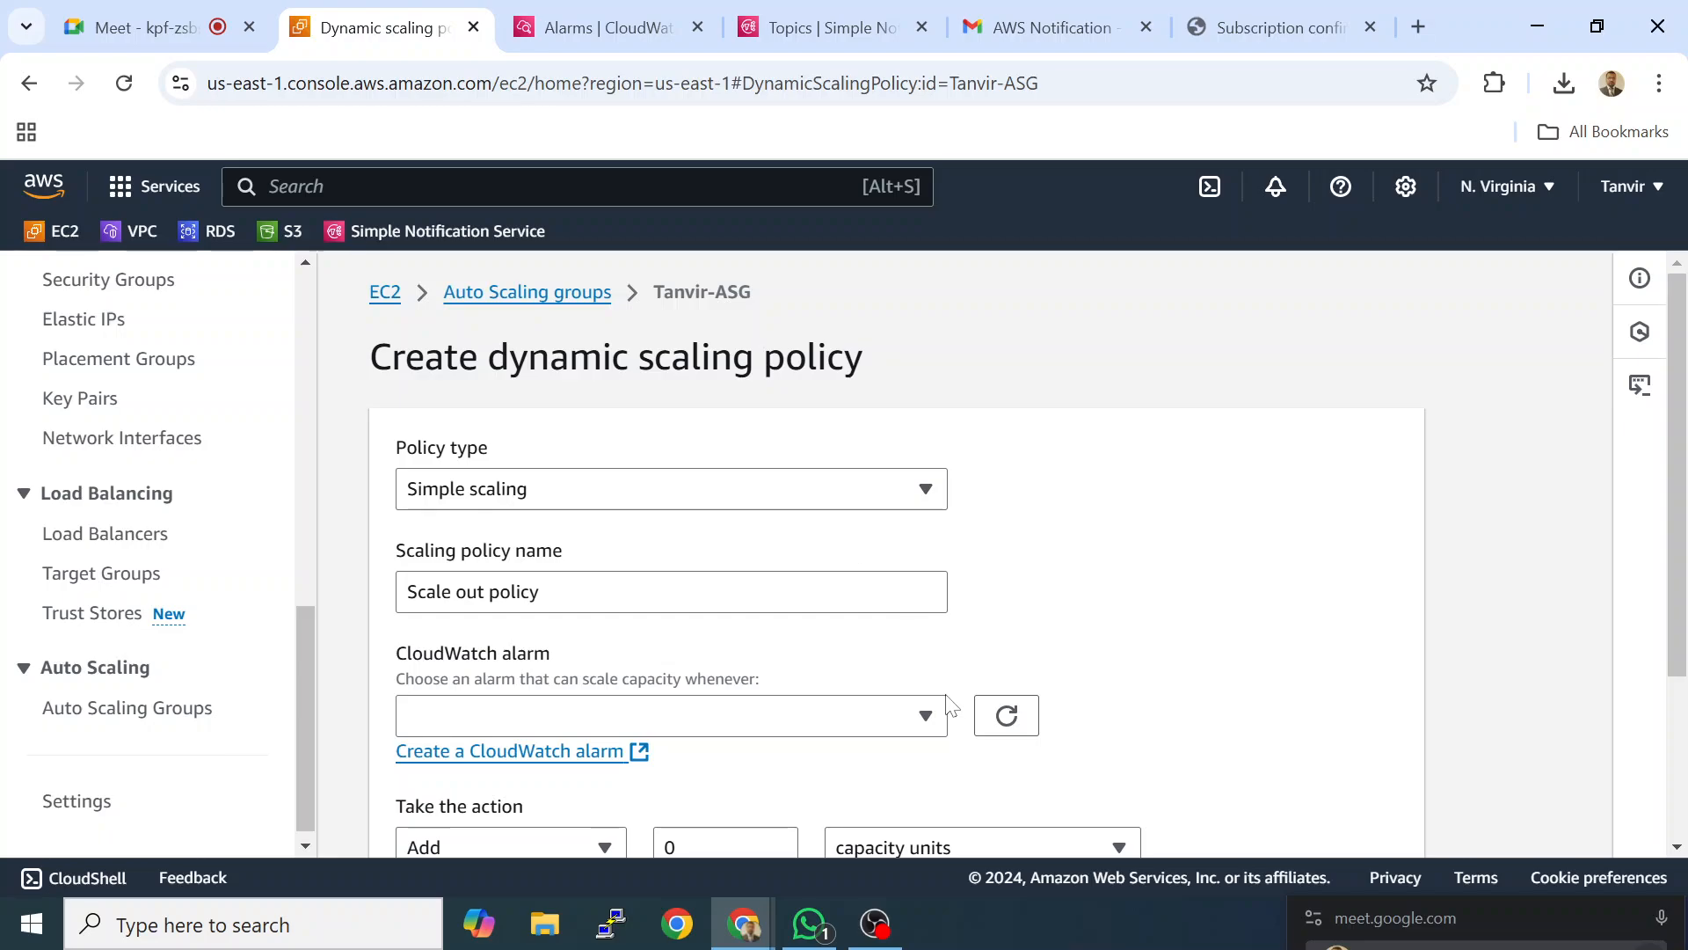
{"action": "left_click", "coordinate": [1000, 721]}
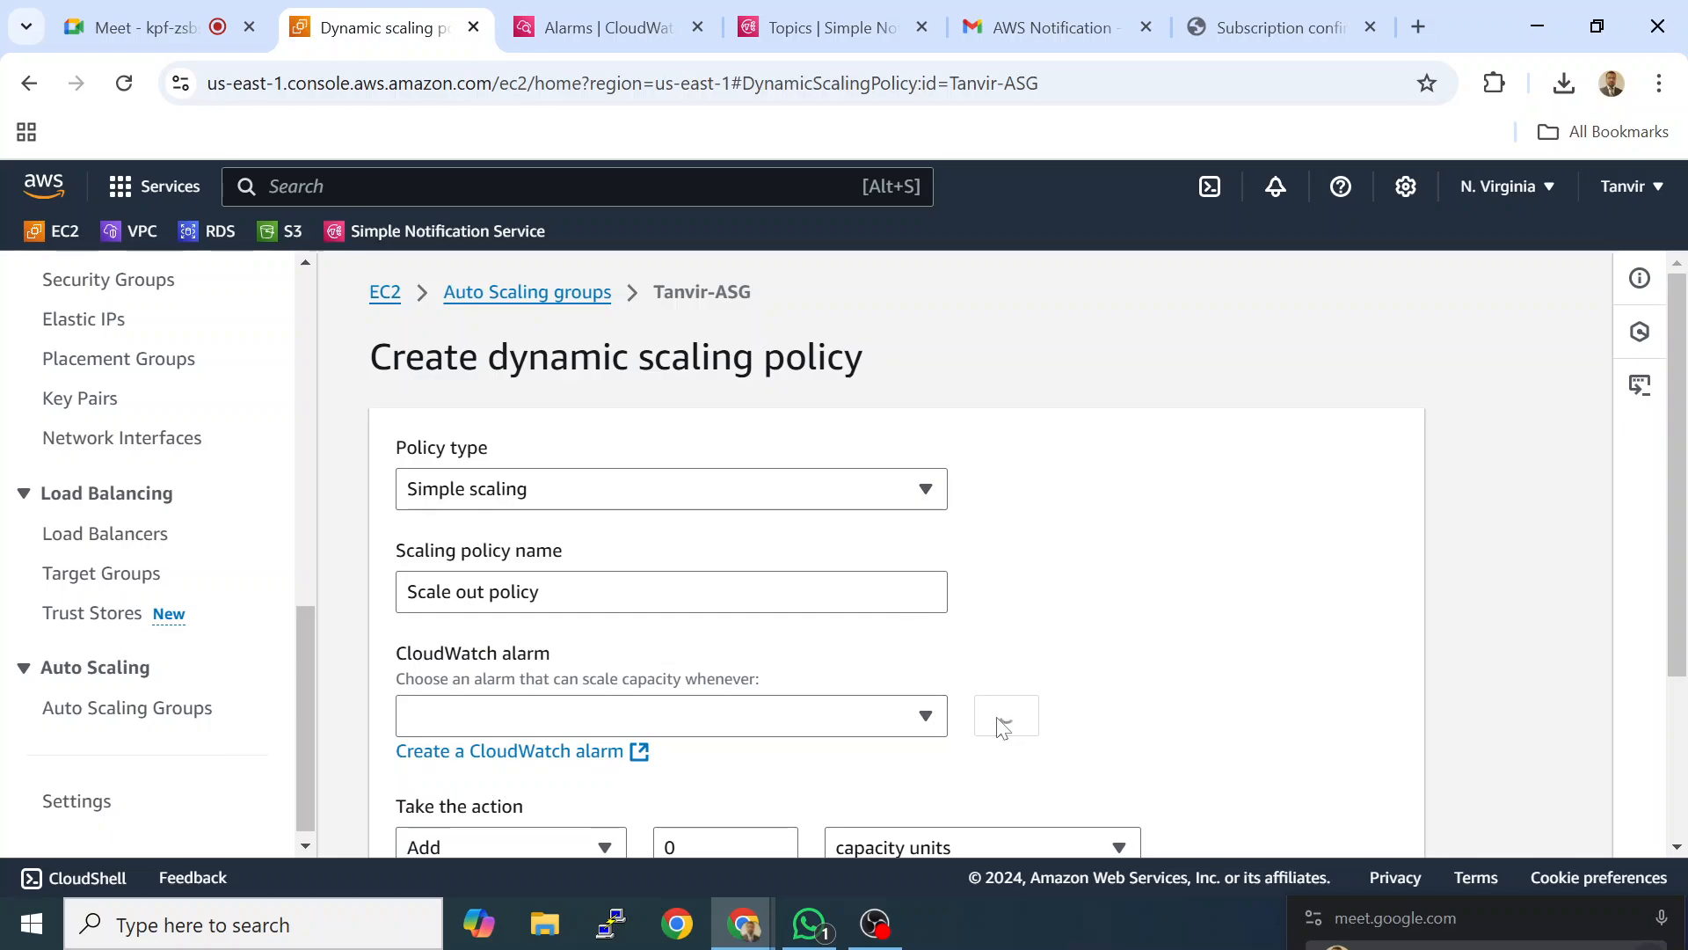
{"action": "left_click", "coordinate": [925, 717]}
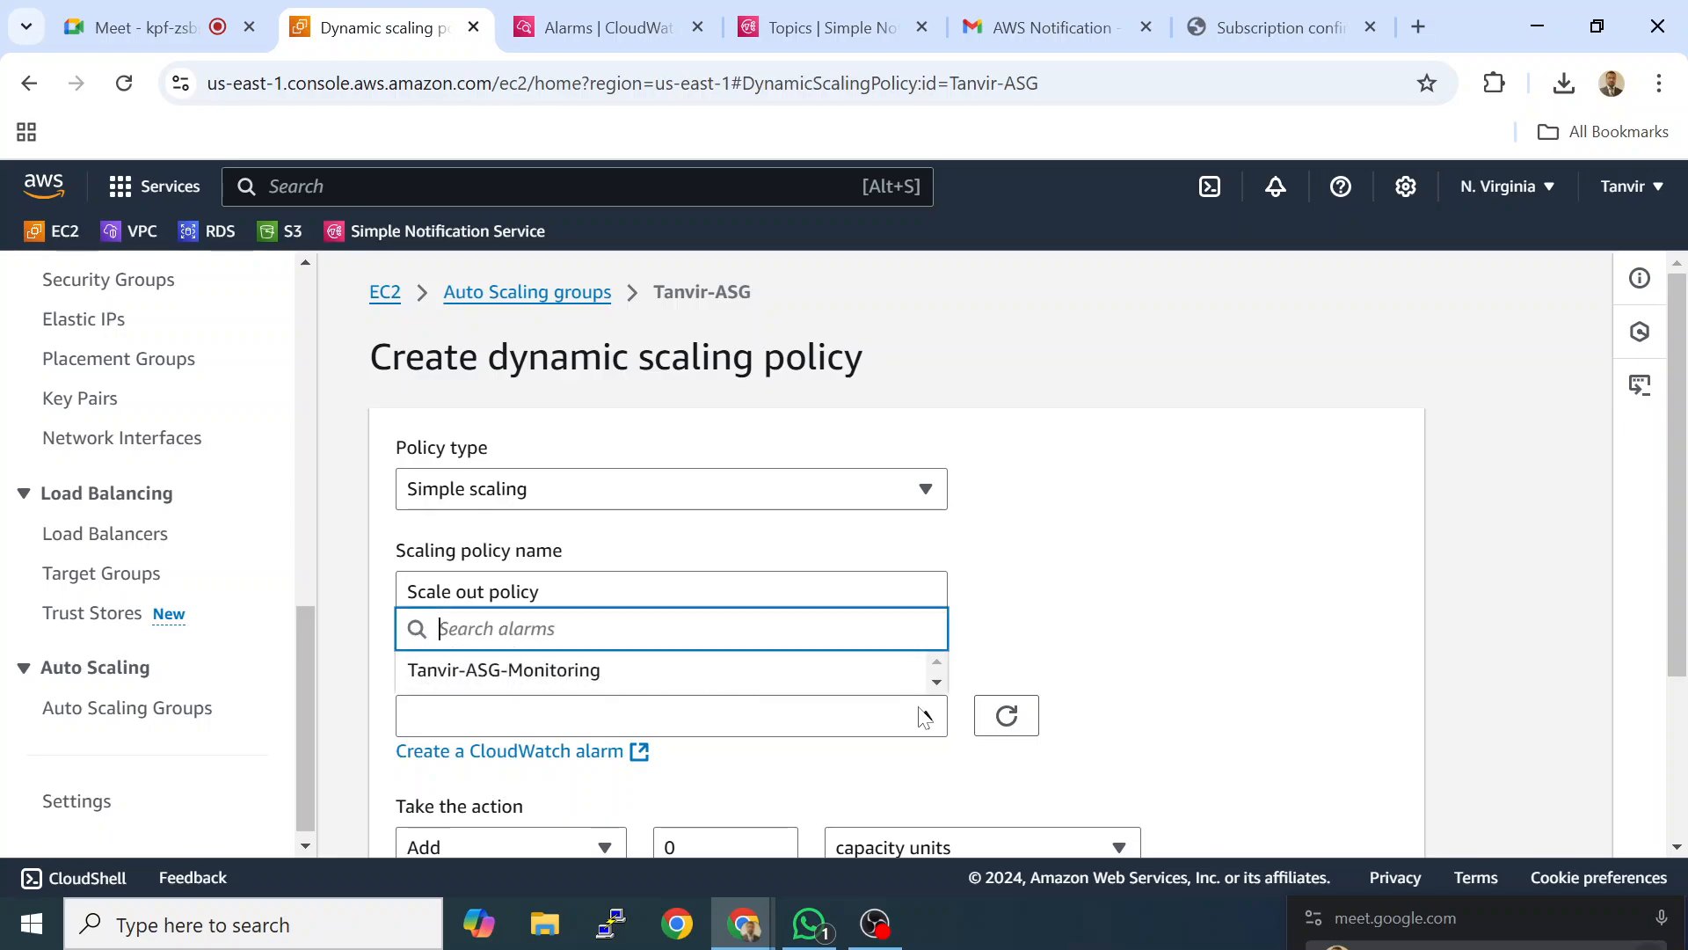
{"action": "left_click", "coordinate": [736, 673]}
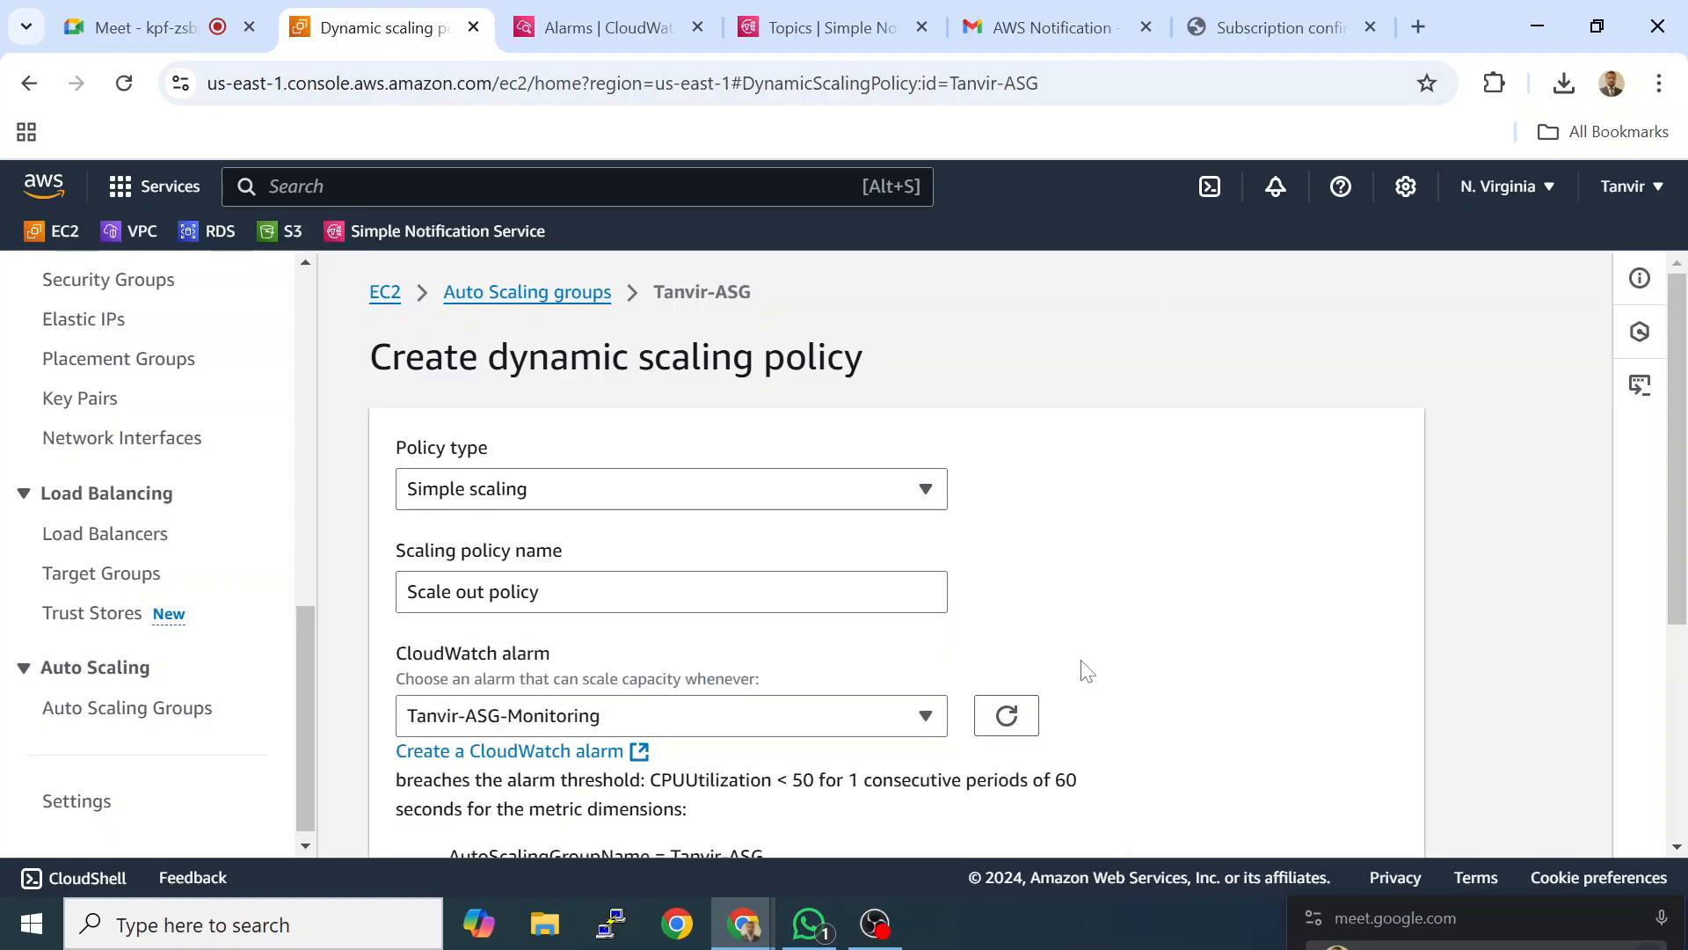
Set the scaling policy's action to Remove 1 capacity units.
{"action": "scroll", "coordinate": [1088, 672], "scroll_direction": "down", "scroll_amount": 4}
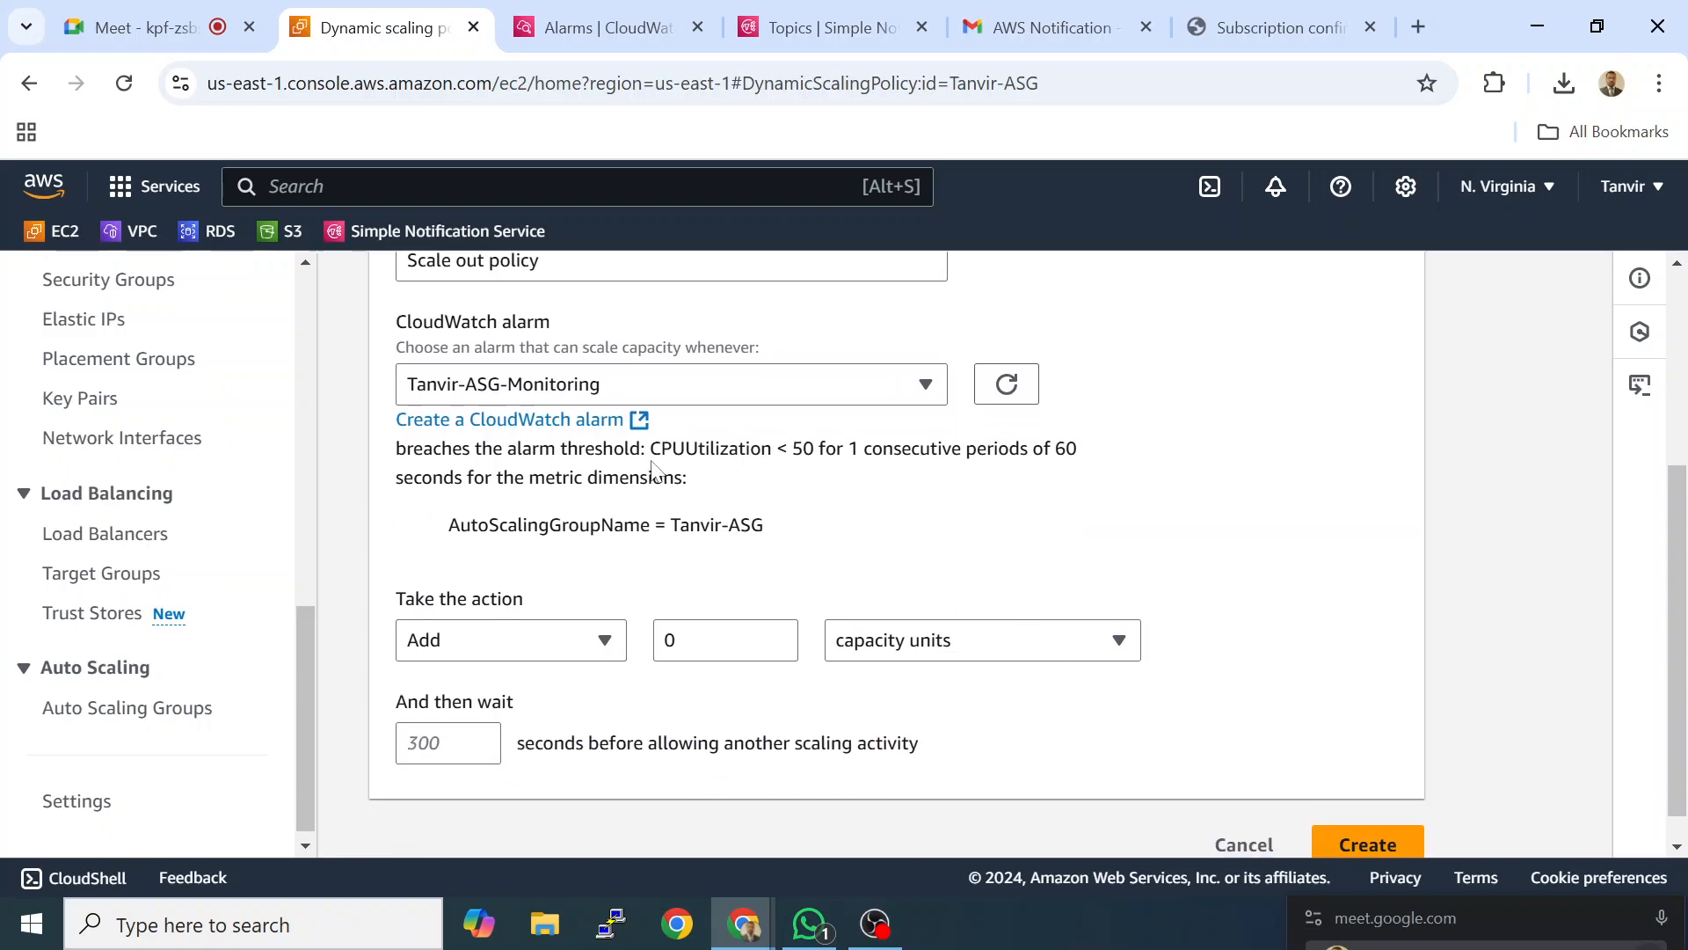
{"action": "left_click", "coordinate": [479, 652]}
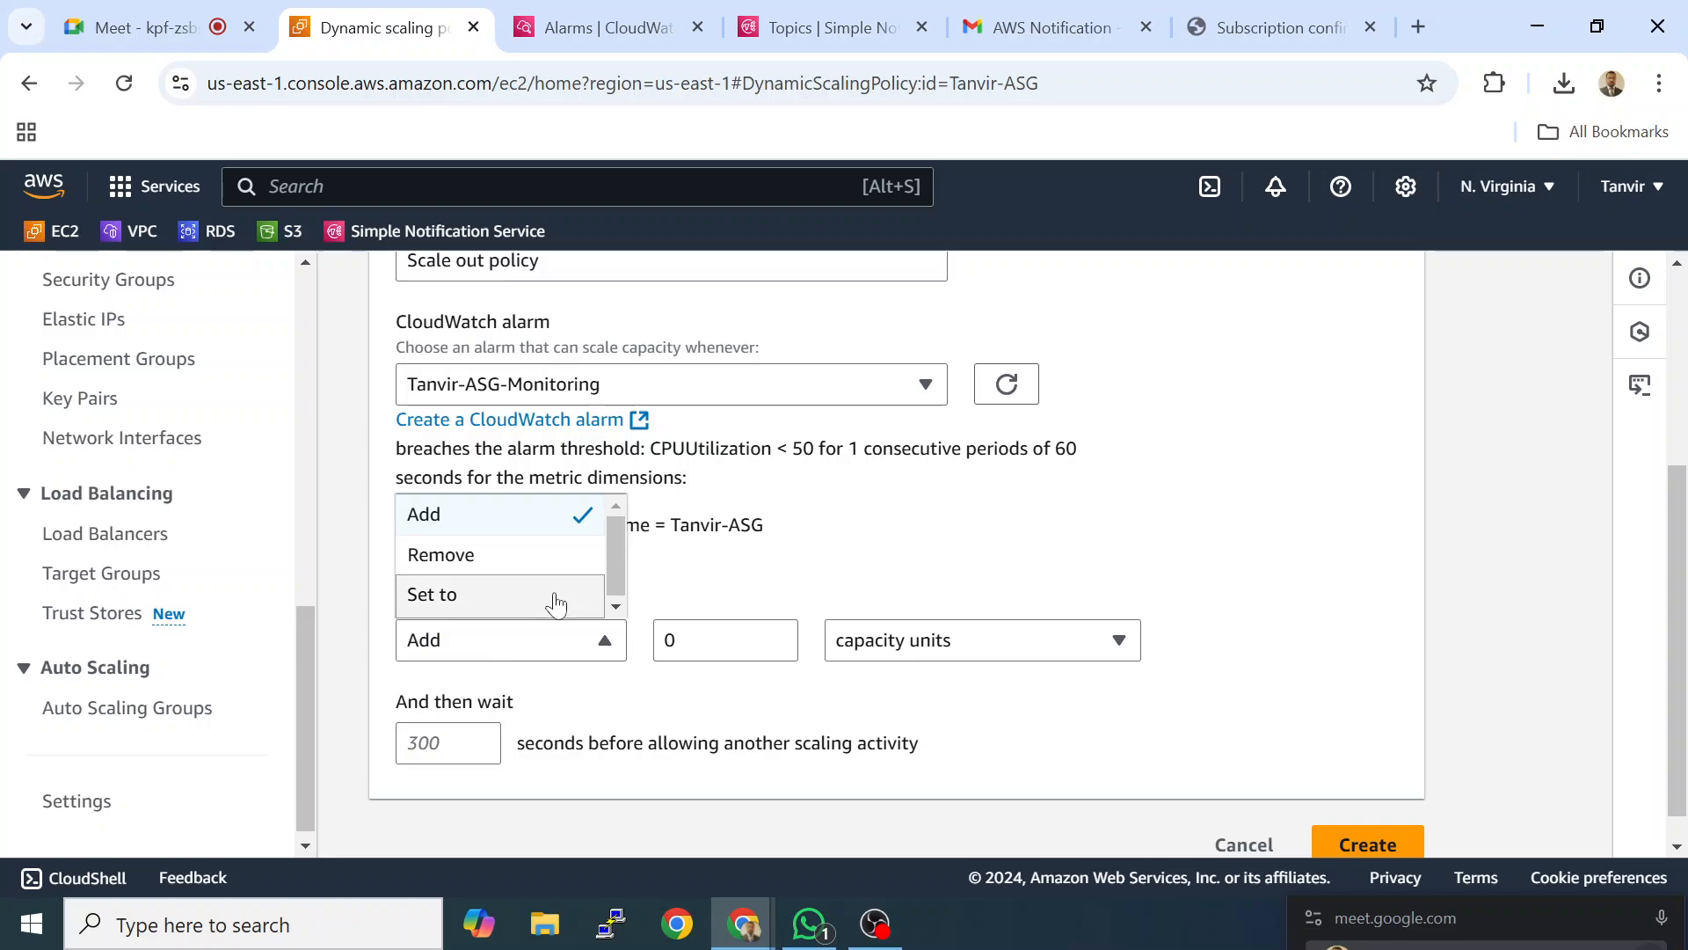
{"action": "left_click", "coordinate": [523, 555]}
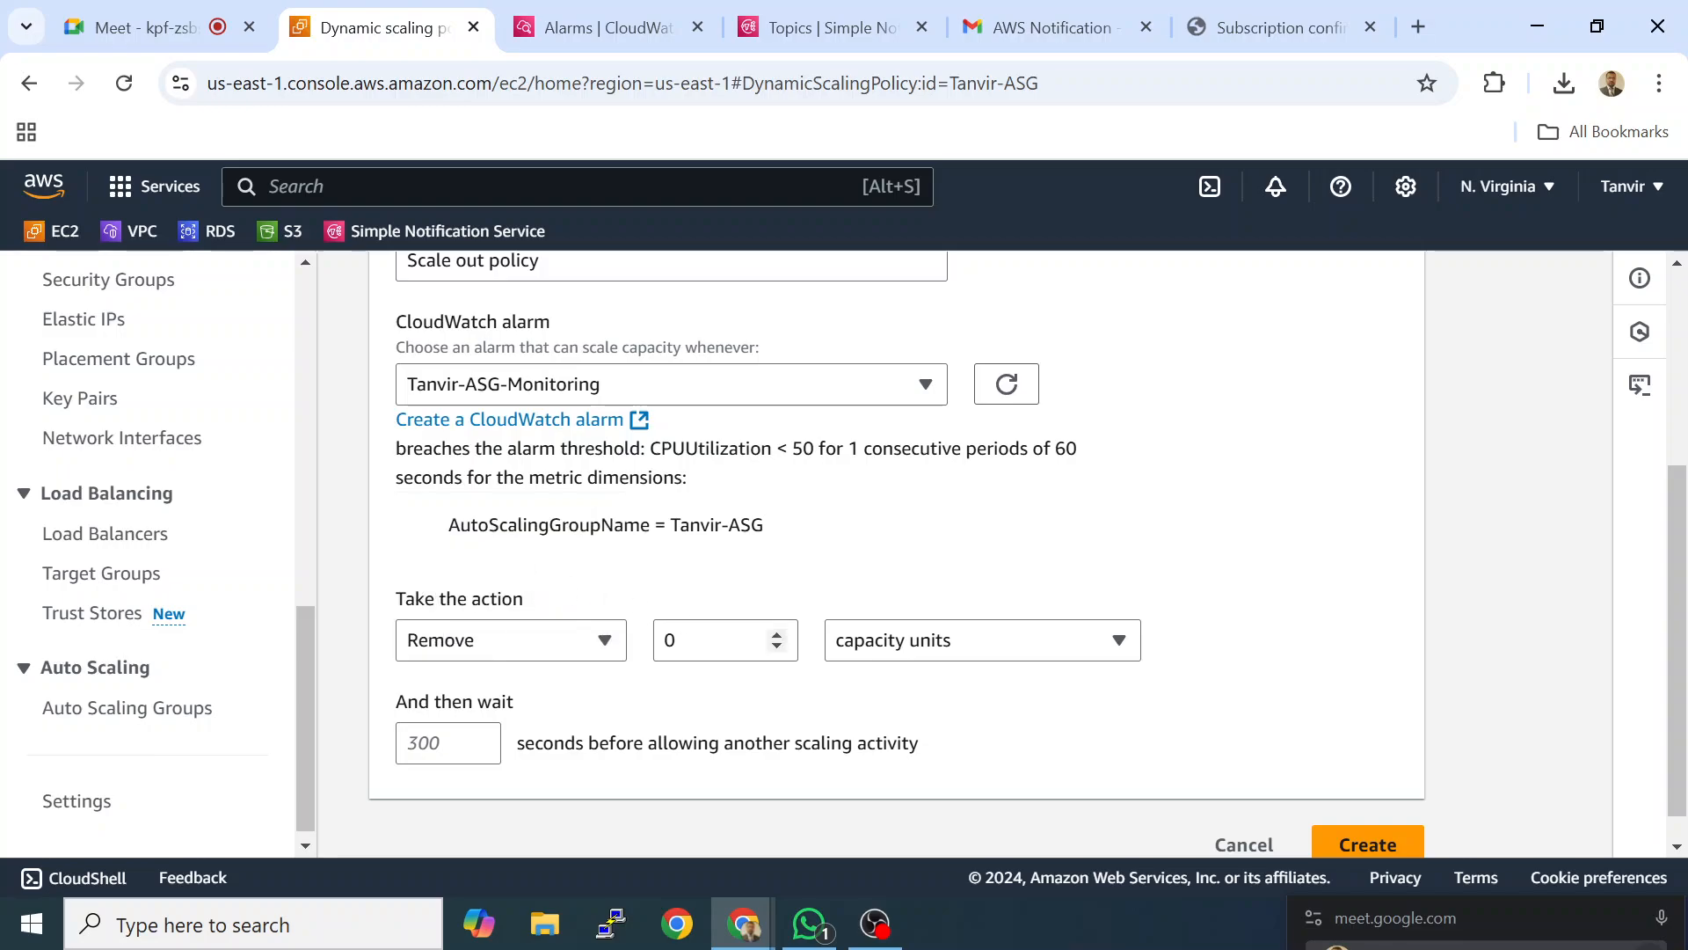
{"action": "left_click", "coordinate": [675, 640]}
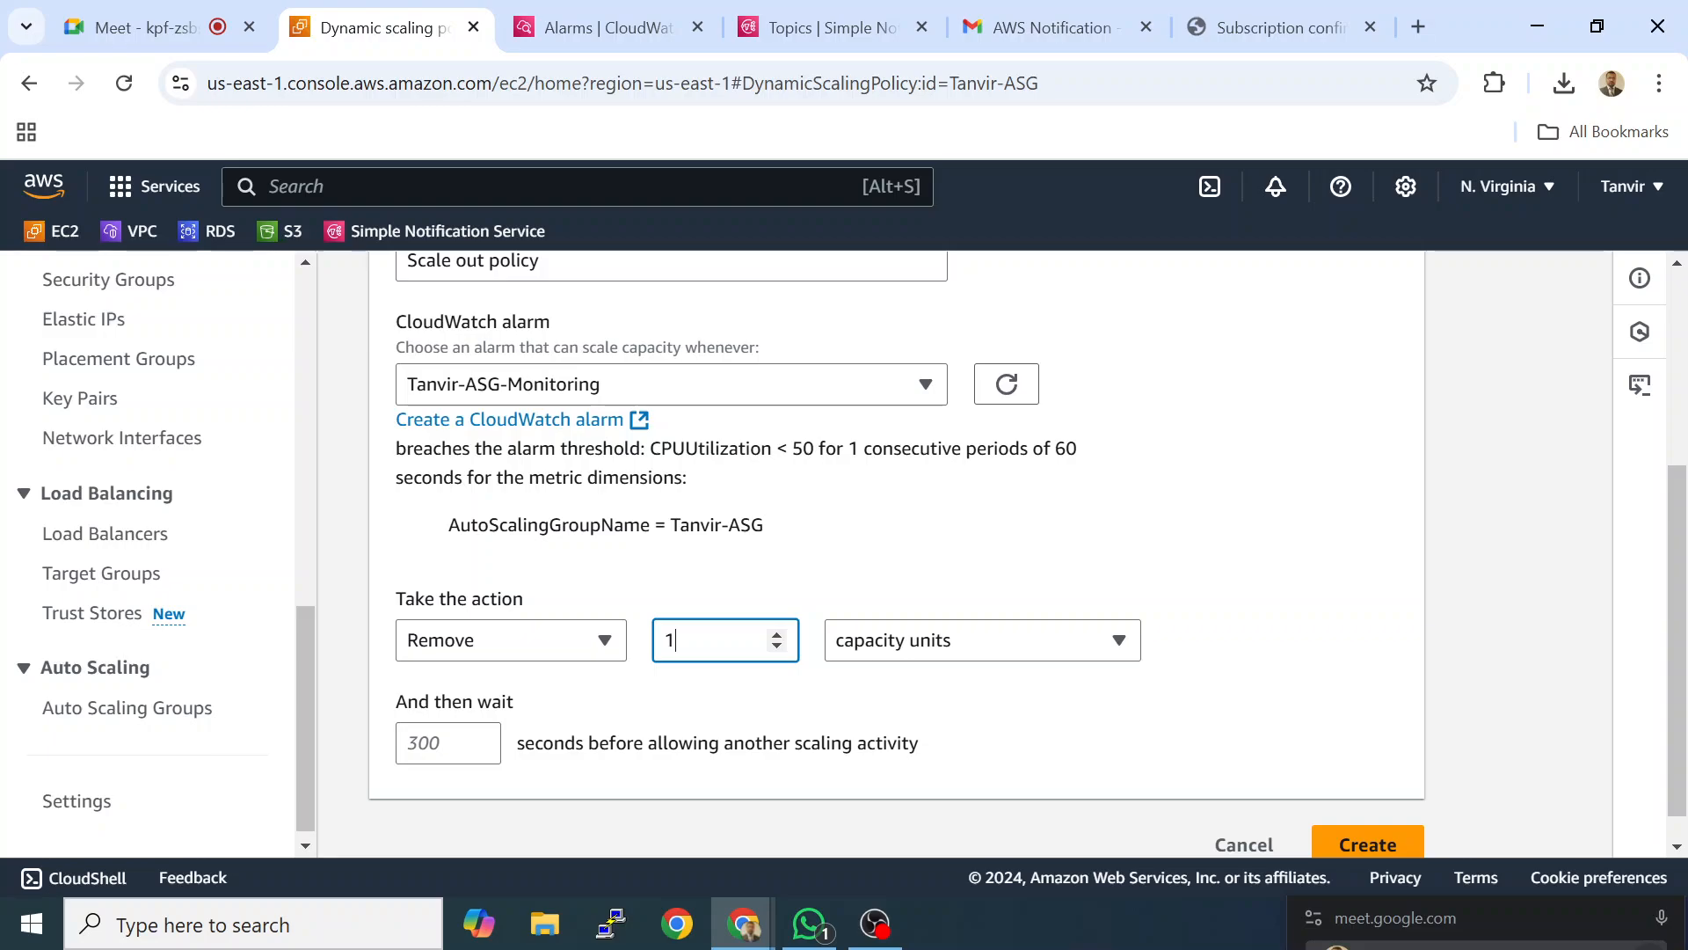
Set the wait before another scaling activity to 60 seconds, create the simple scaling policy and review its card.
{"action": "left_click", "coordinate": [442, 743]}
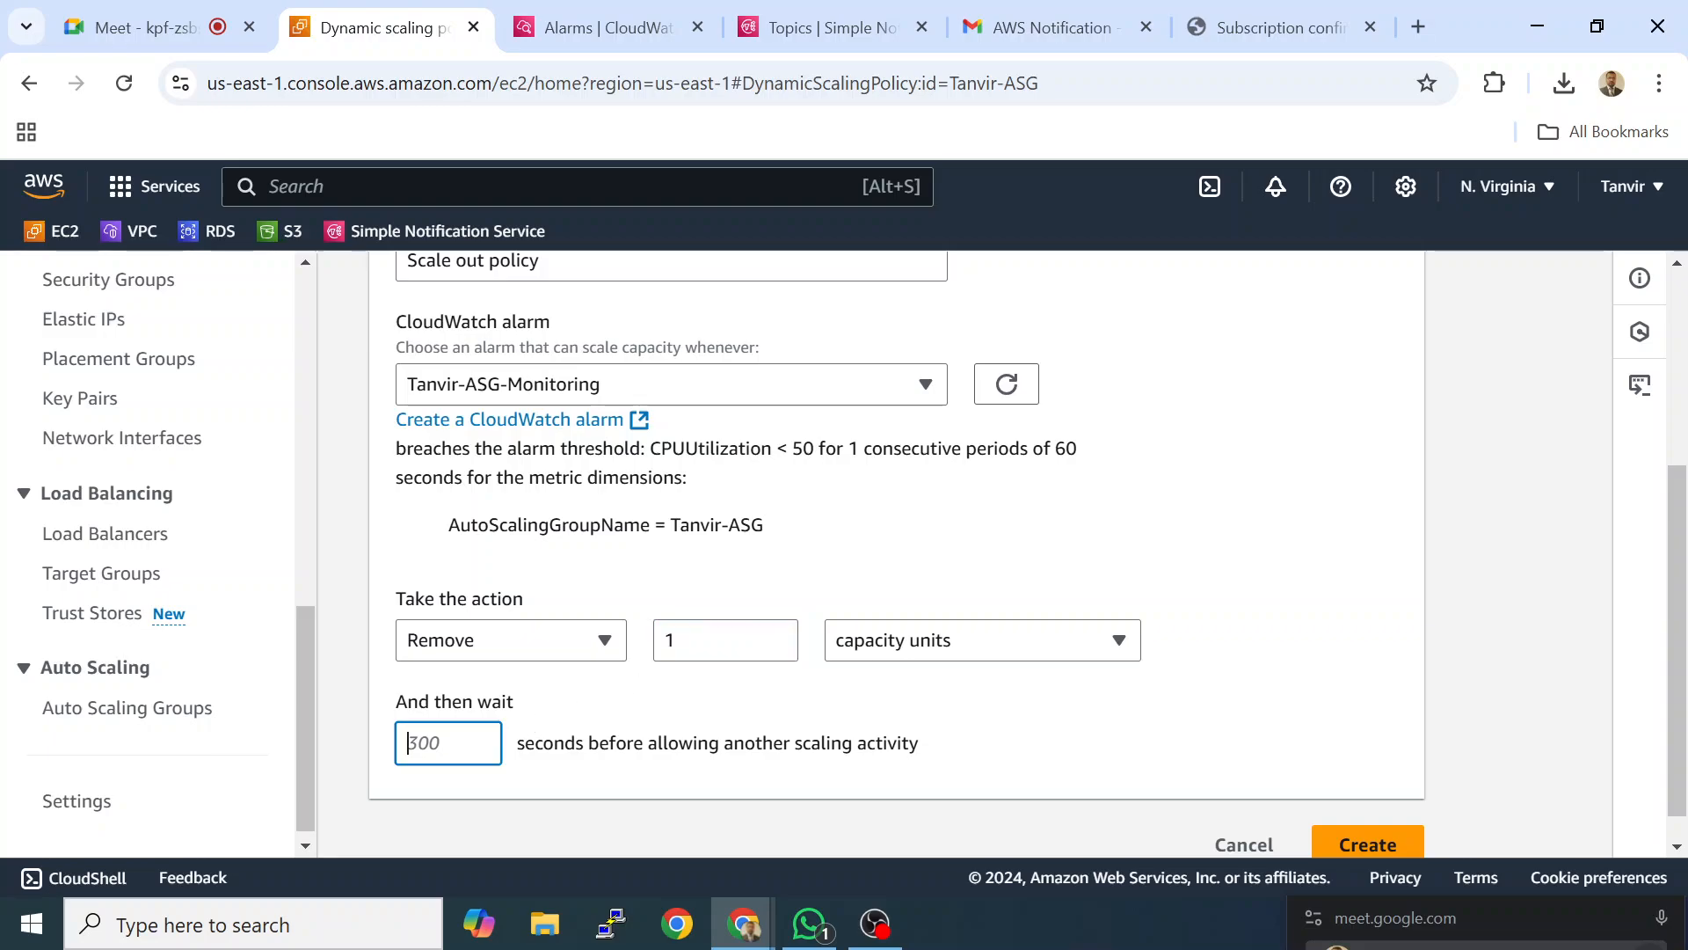
{"action": "type", "text": "60"}
{"action": "scroll", "coordinate": [1320, 731], "scroll_direction": "down", "scroll_amount": 1}
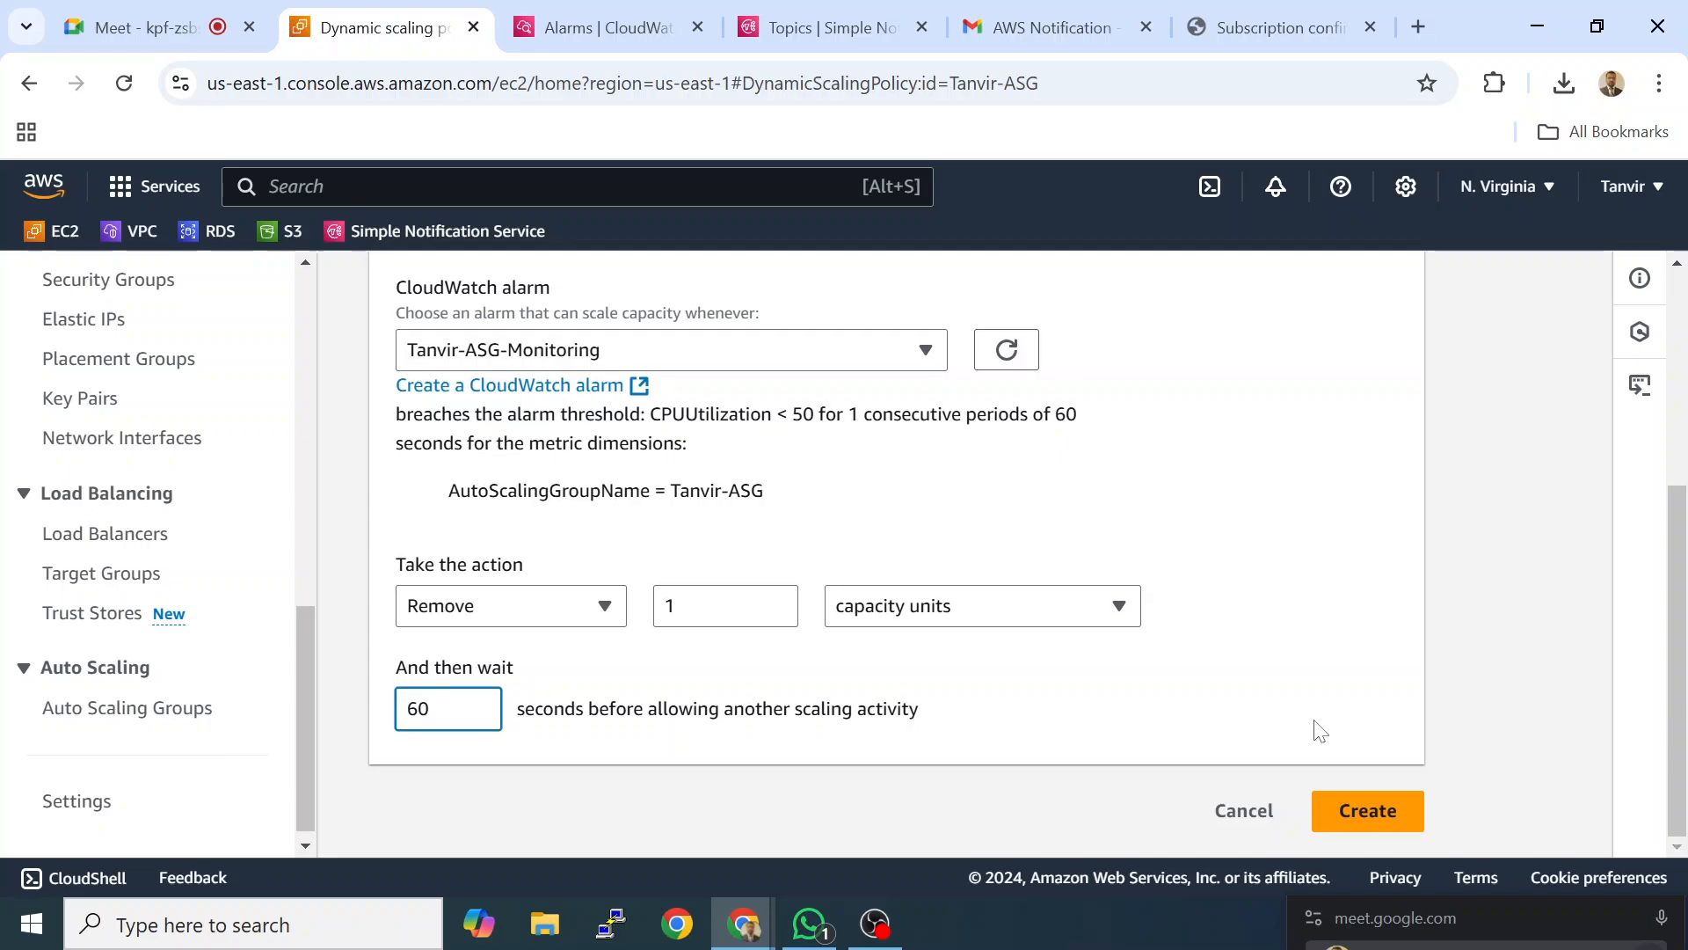
{"action": "type", "text": "0"}
{"action": "left_click", "coordinate": [1343, 807]}
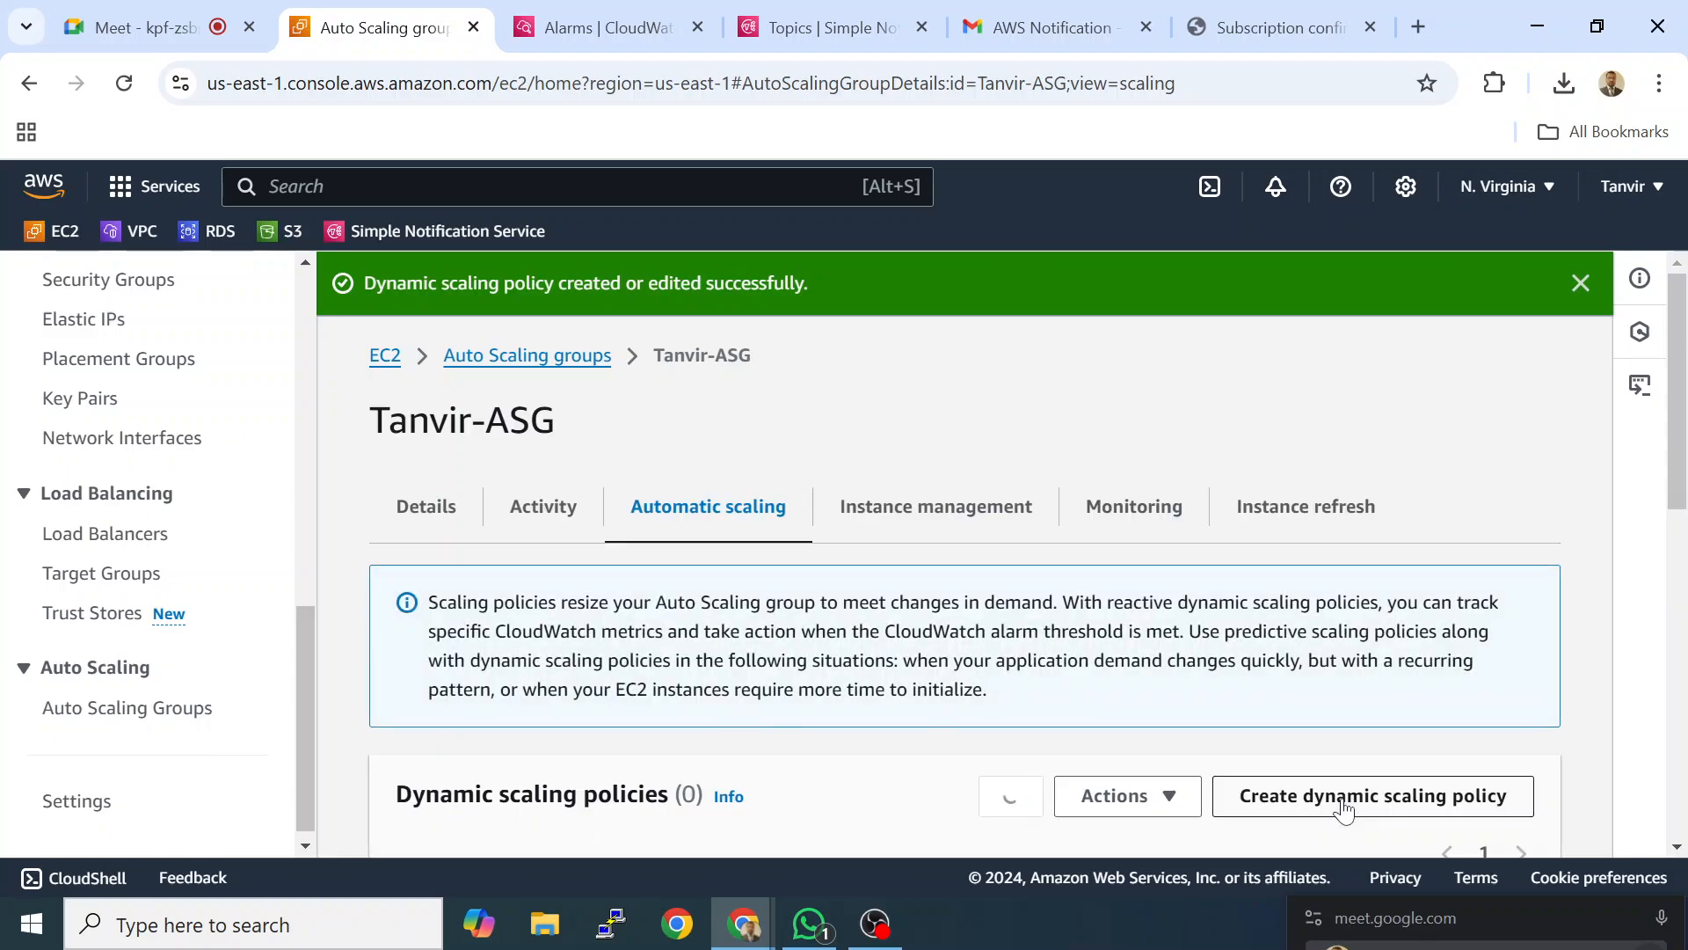
{"action": "scroll", "coordinate": [1346, 808], "scroll_direction": "down", "scroll_amount": 7}
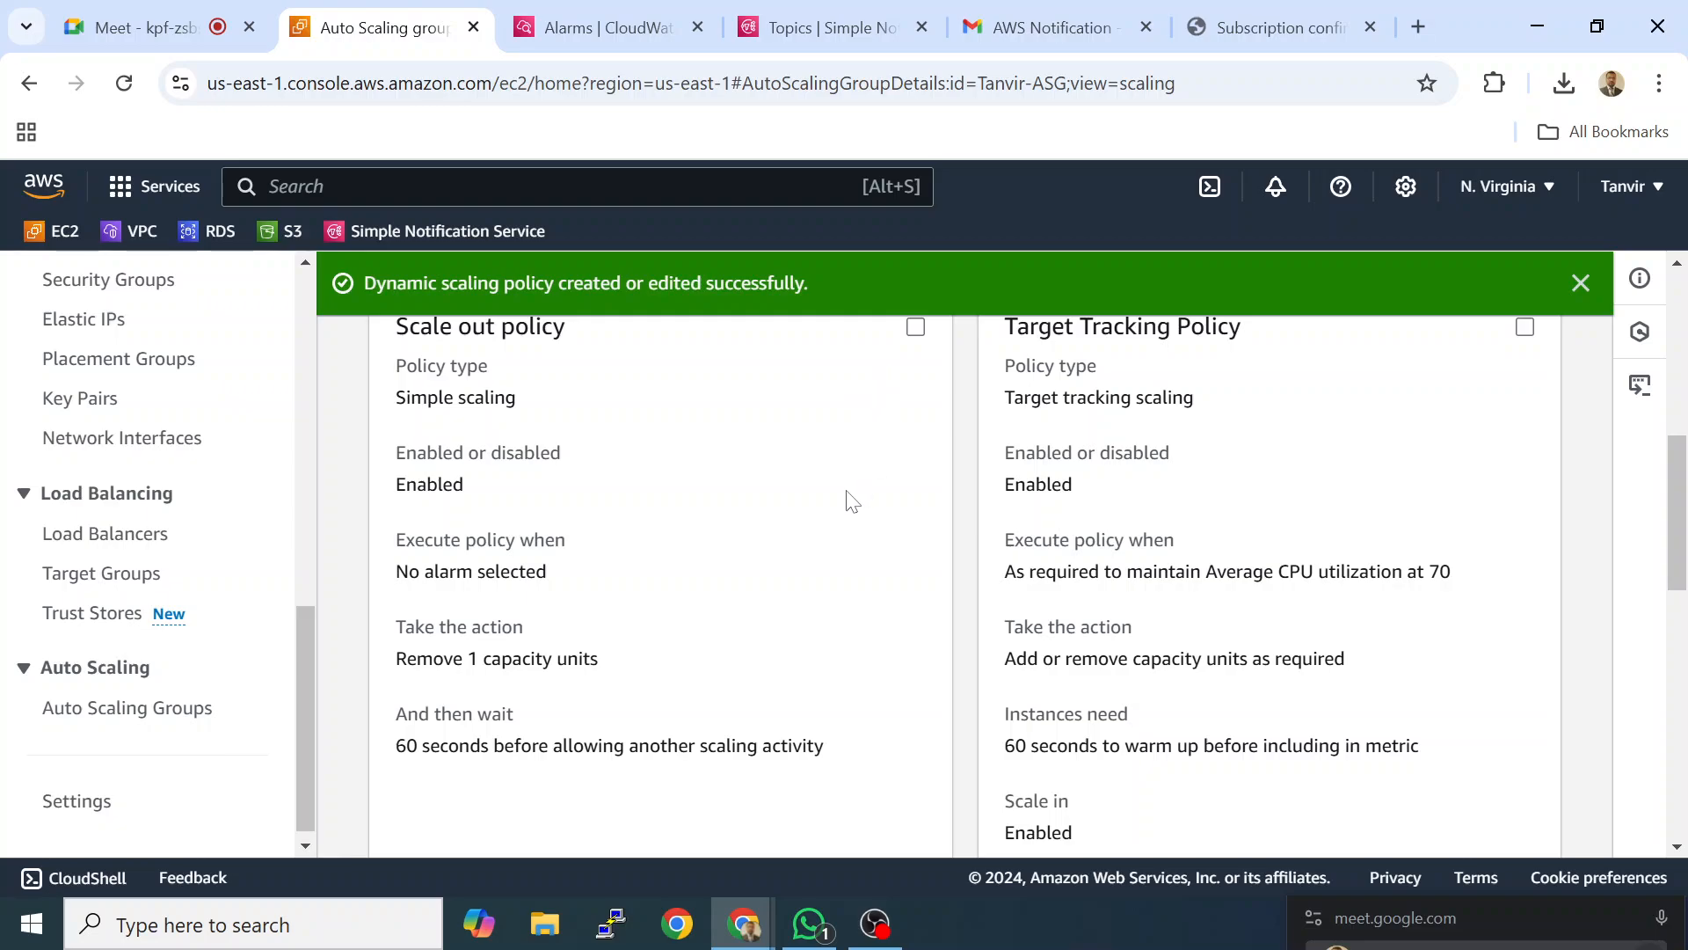
{"action": "scroll", "coordinate": [852, 501], "scroll_direction": "down", "scroll_amount": 1}
{"action": "scroll", "coordinate": [851, 501], "scroll_direction": "up", "scroll_amount": 2}
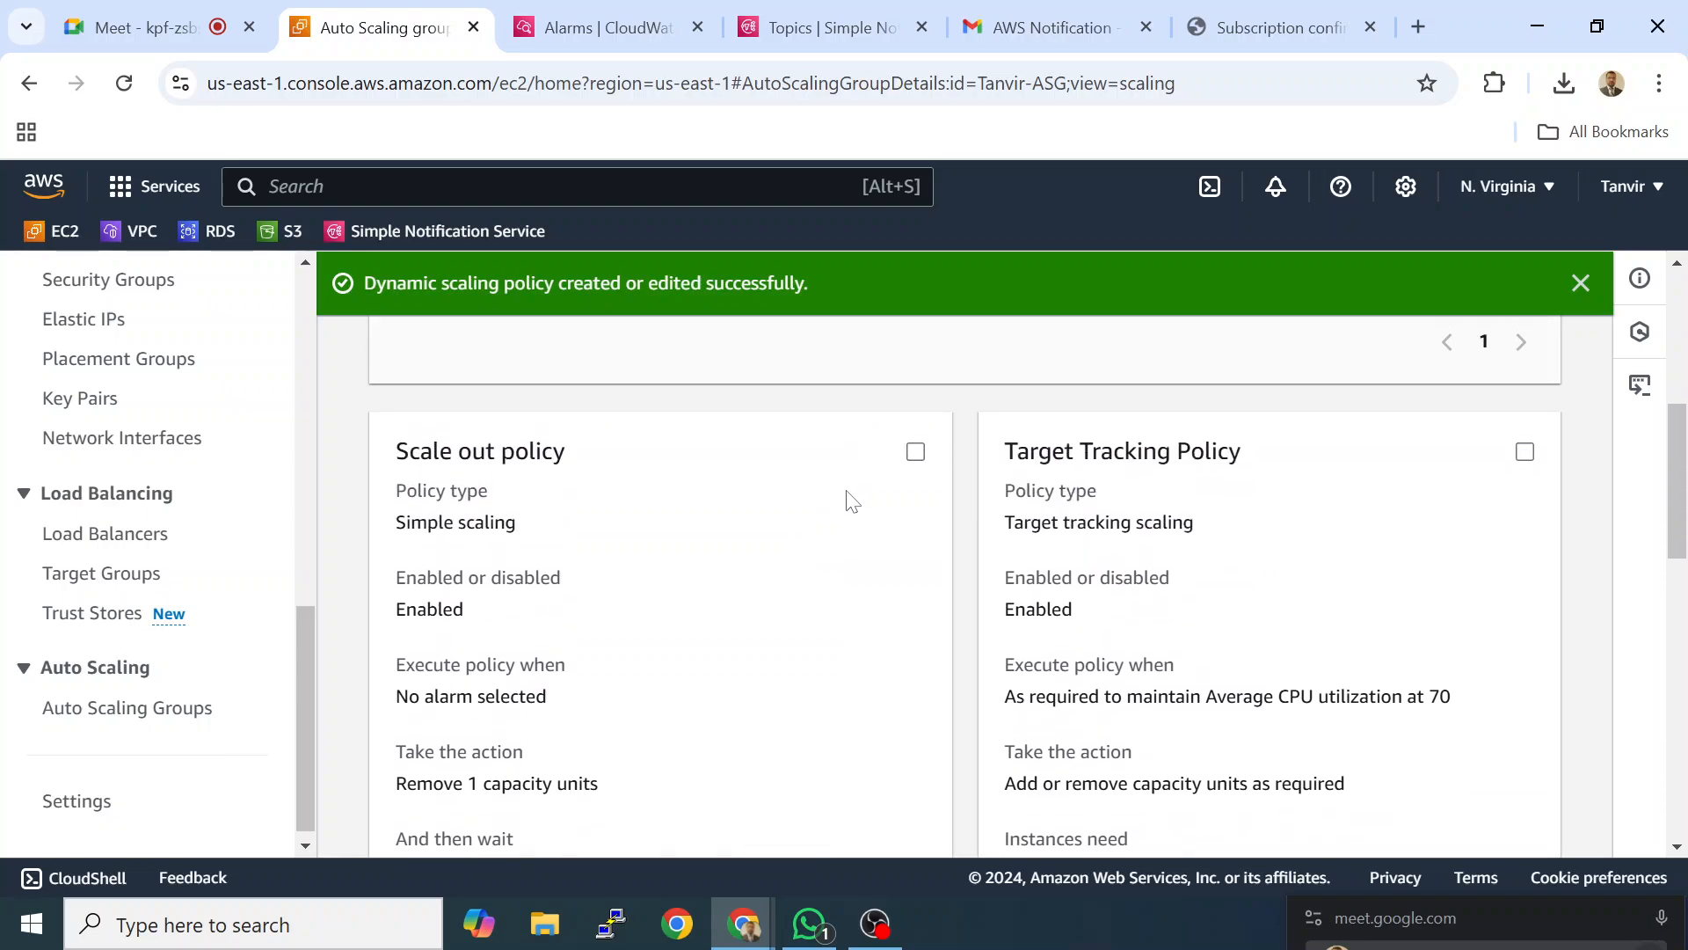
Edit the Scale out policy to use the ASG-Monitoring CloudWatch alarm, save the update and review the policy's card.
{"action": "left_click", "coordinate": [916, 453]}
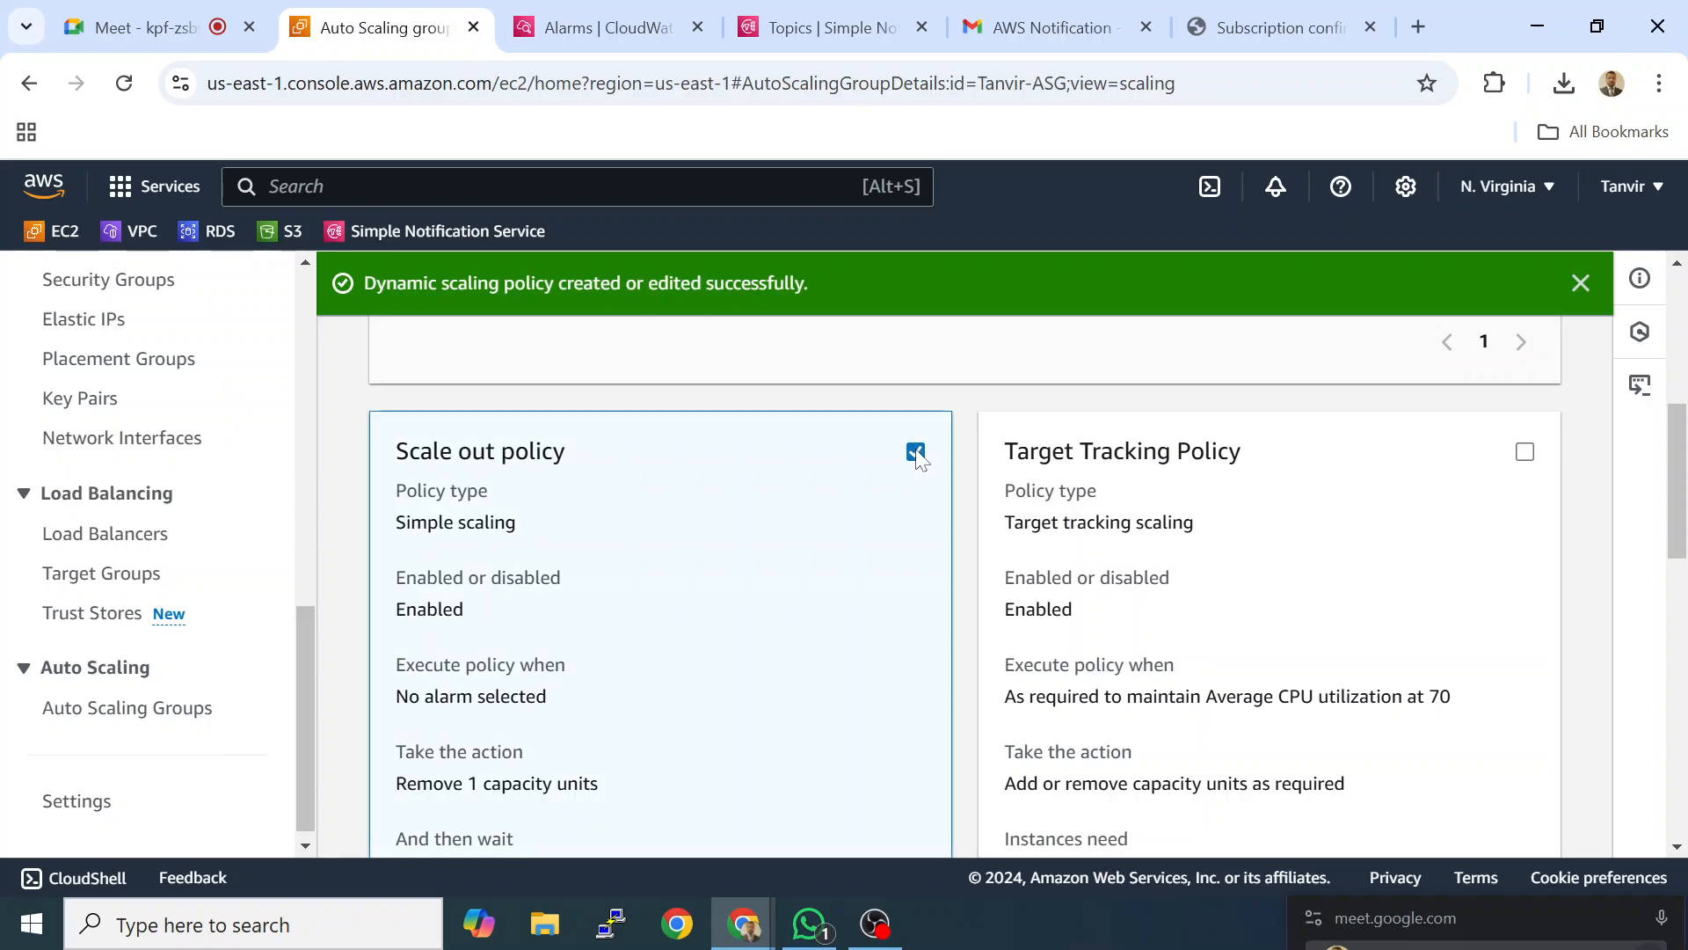
{"action": "left_click", "coordinate": [1580, 288]}
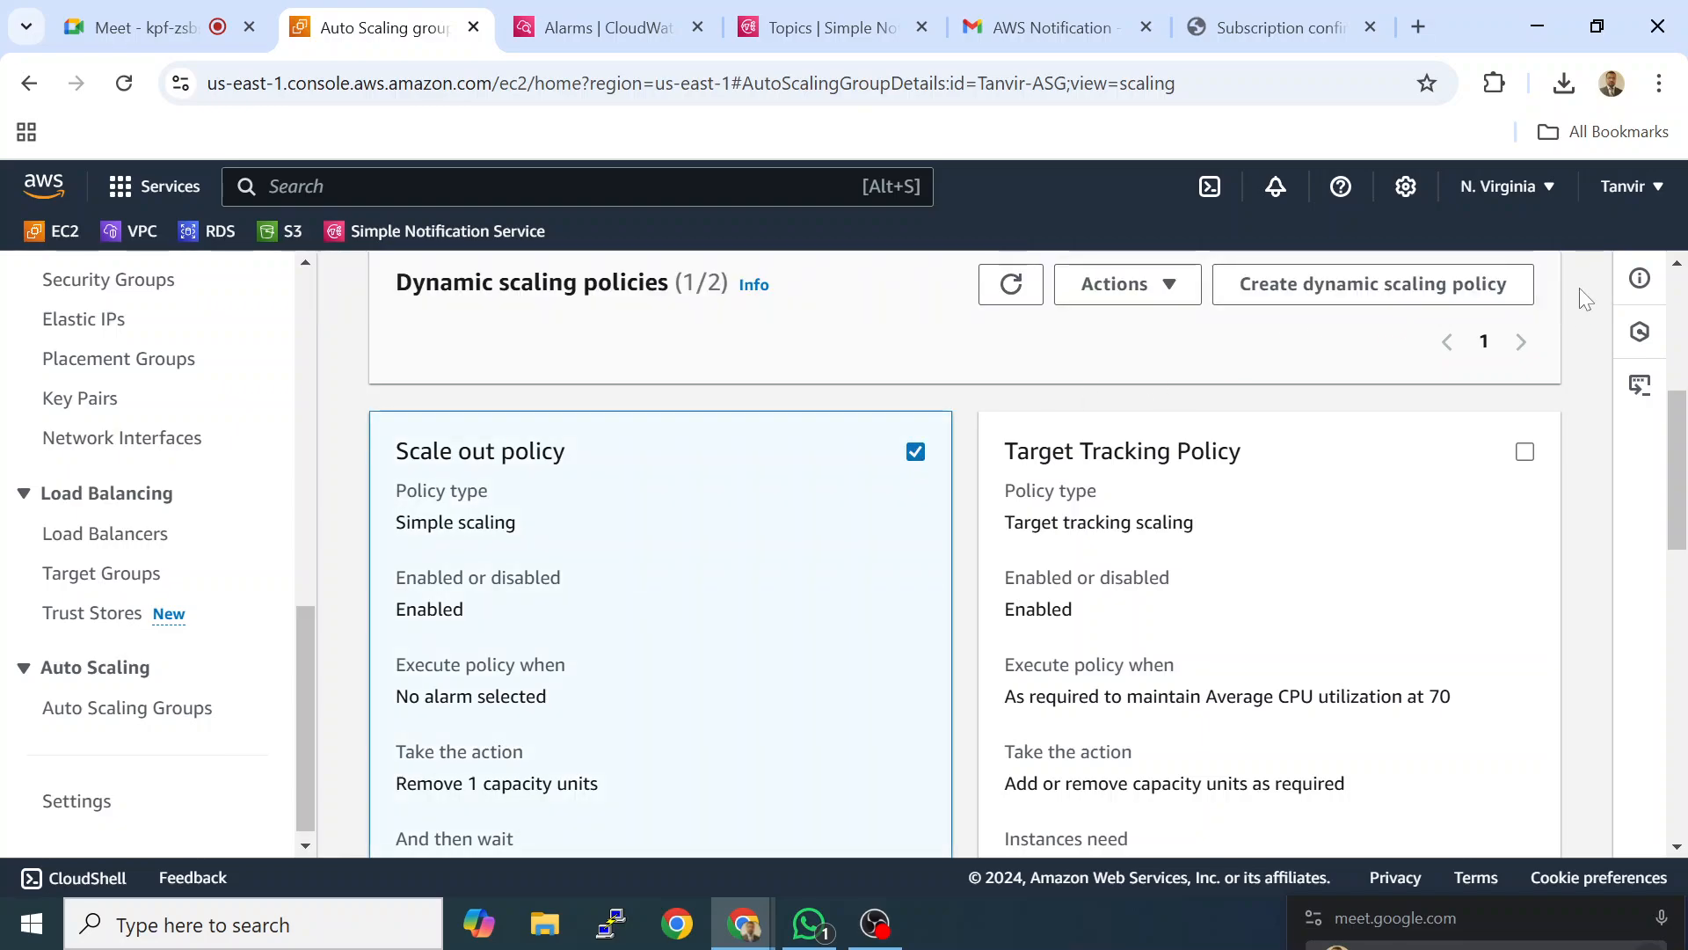
{"action": "left_click", "coordinate": [1128, 286]}
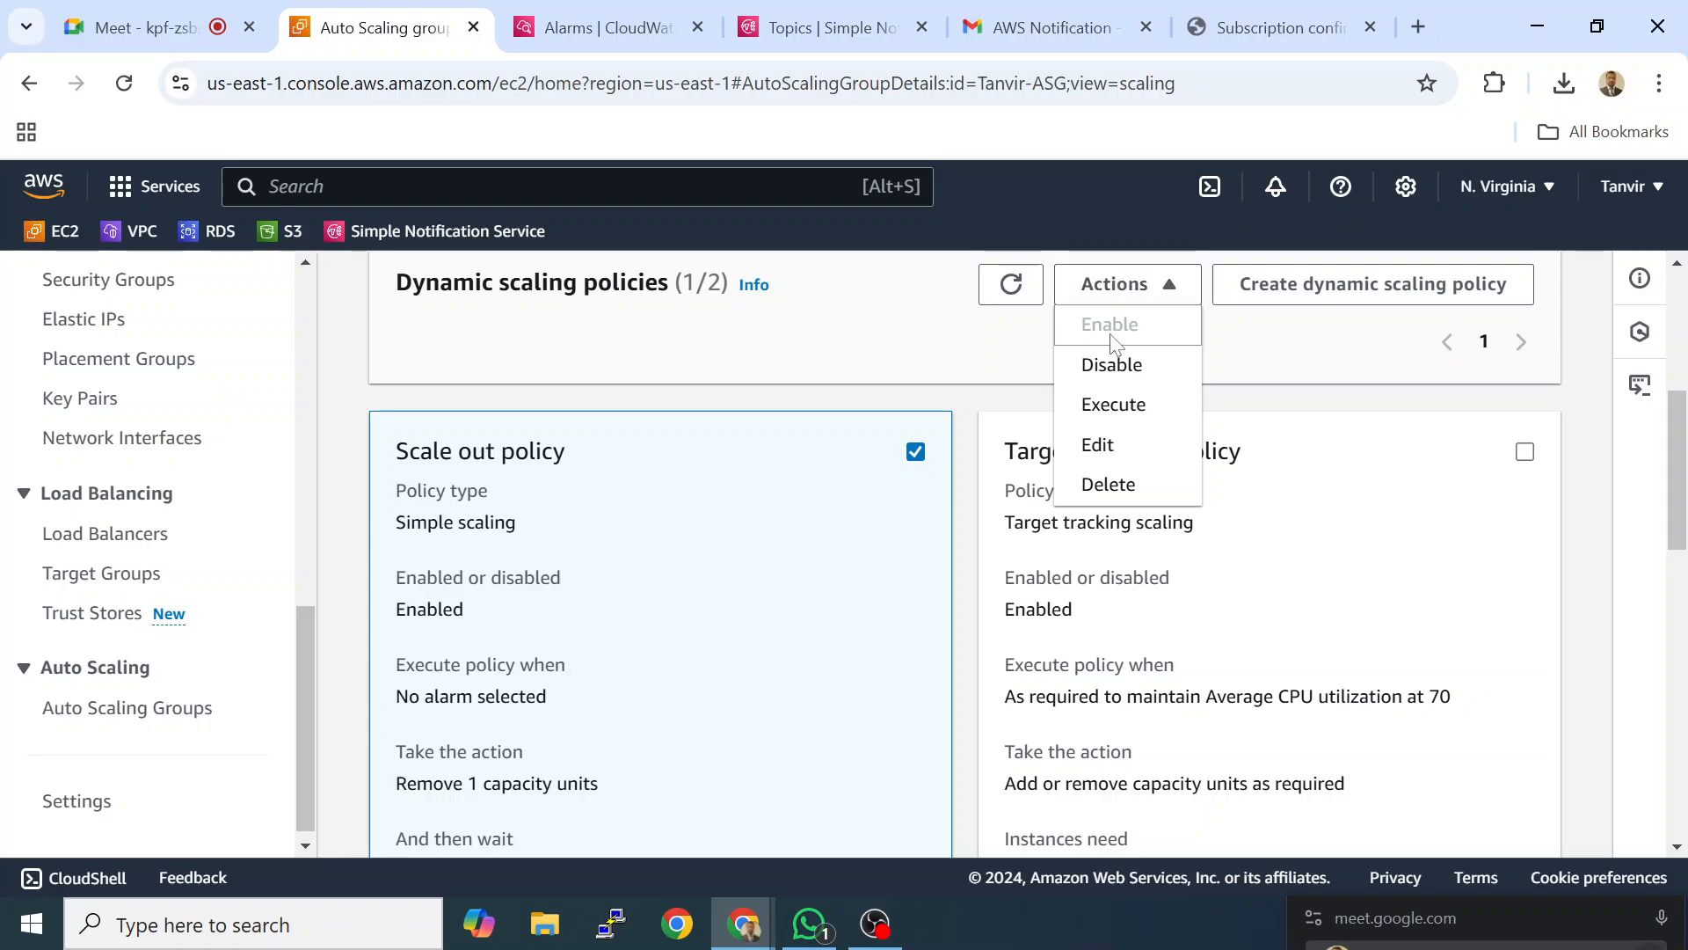
{"action": "left_click", "coordinate": [1094, 447]}
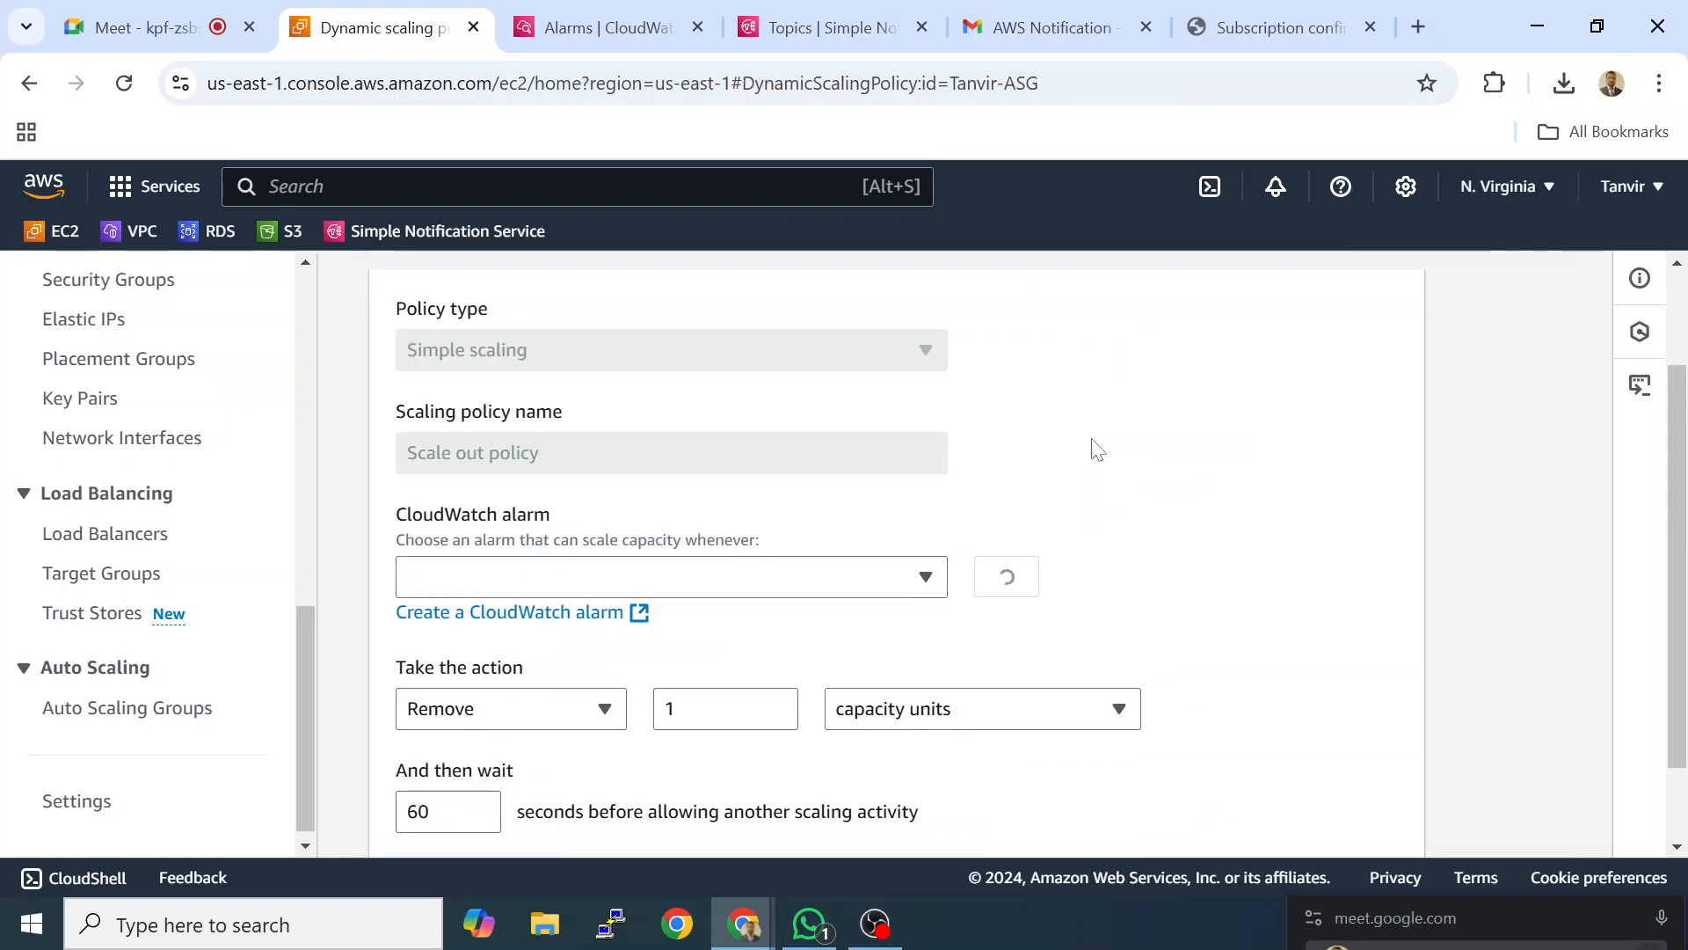
{"action": "left_click", "coordinate": [785, 591]}
{"action": "left_click", "coordinate": [656, 670]}
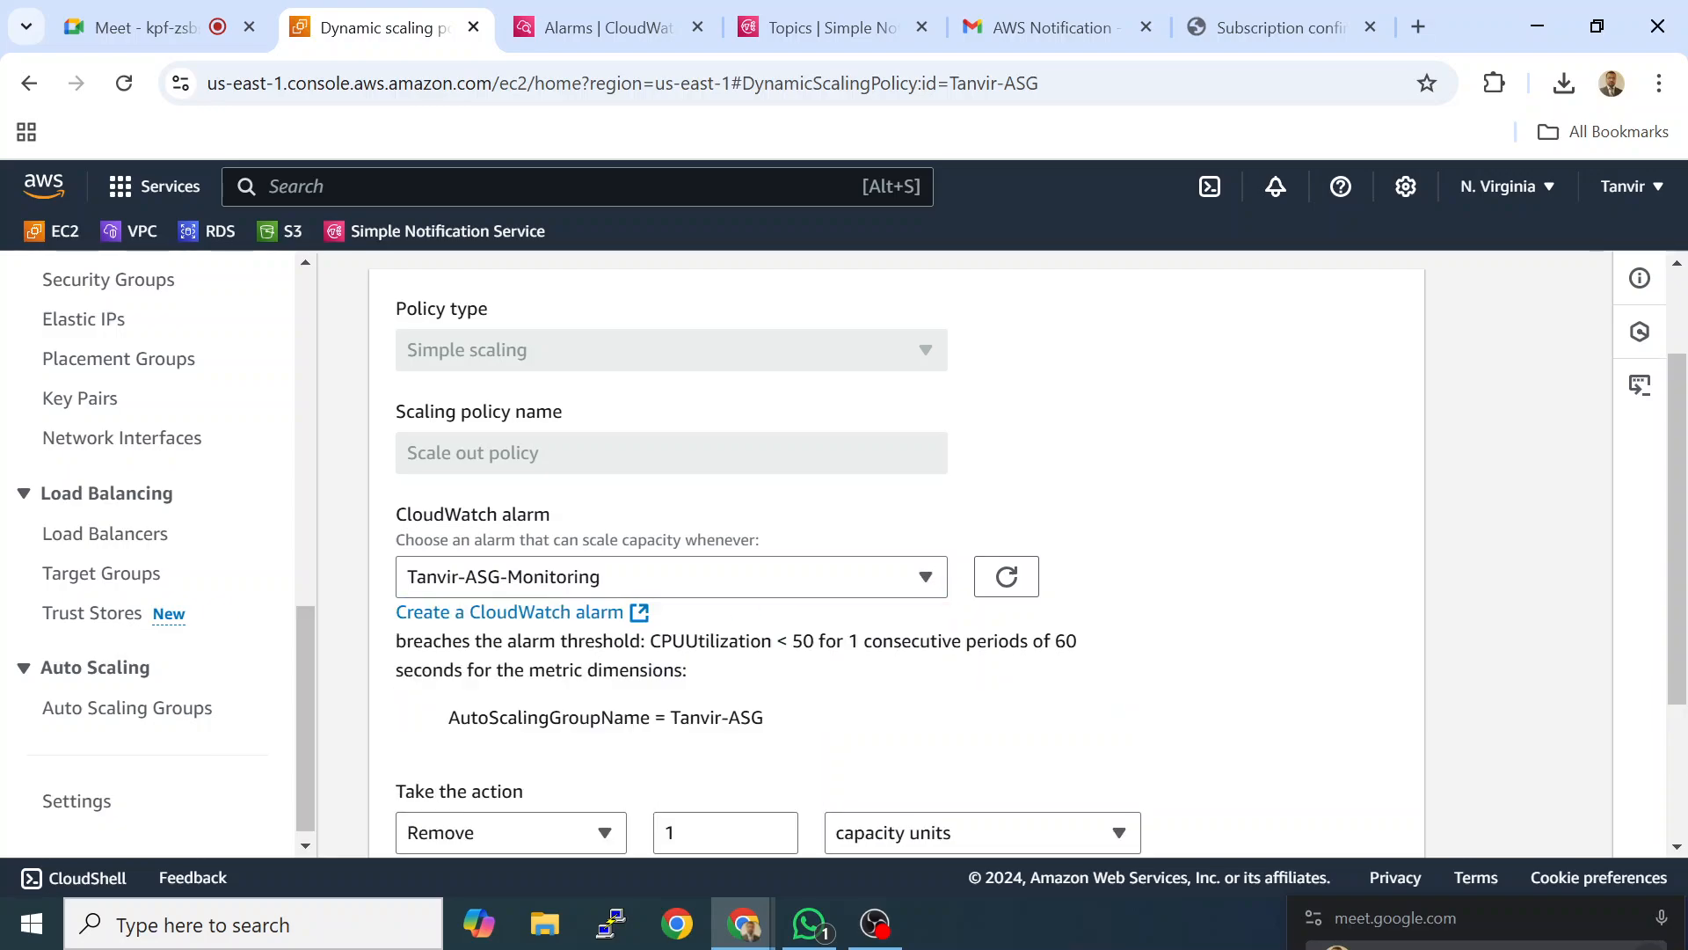
{"action": "scroll", "coordinate": [1365, 685], "scroll_direction": "down", "scroll_amount": 3}
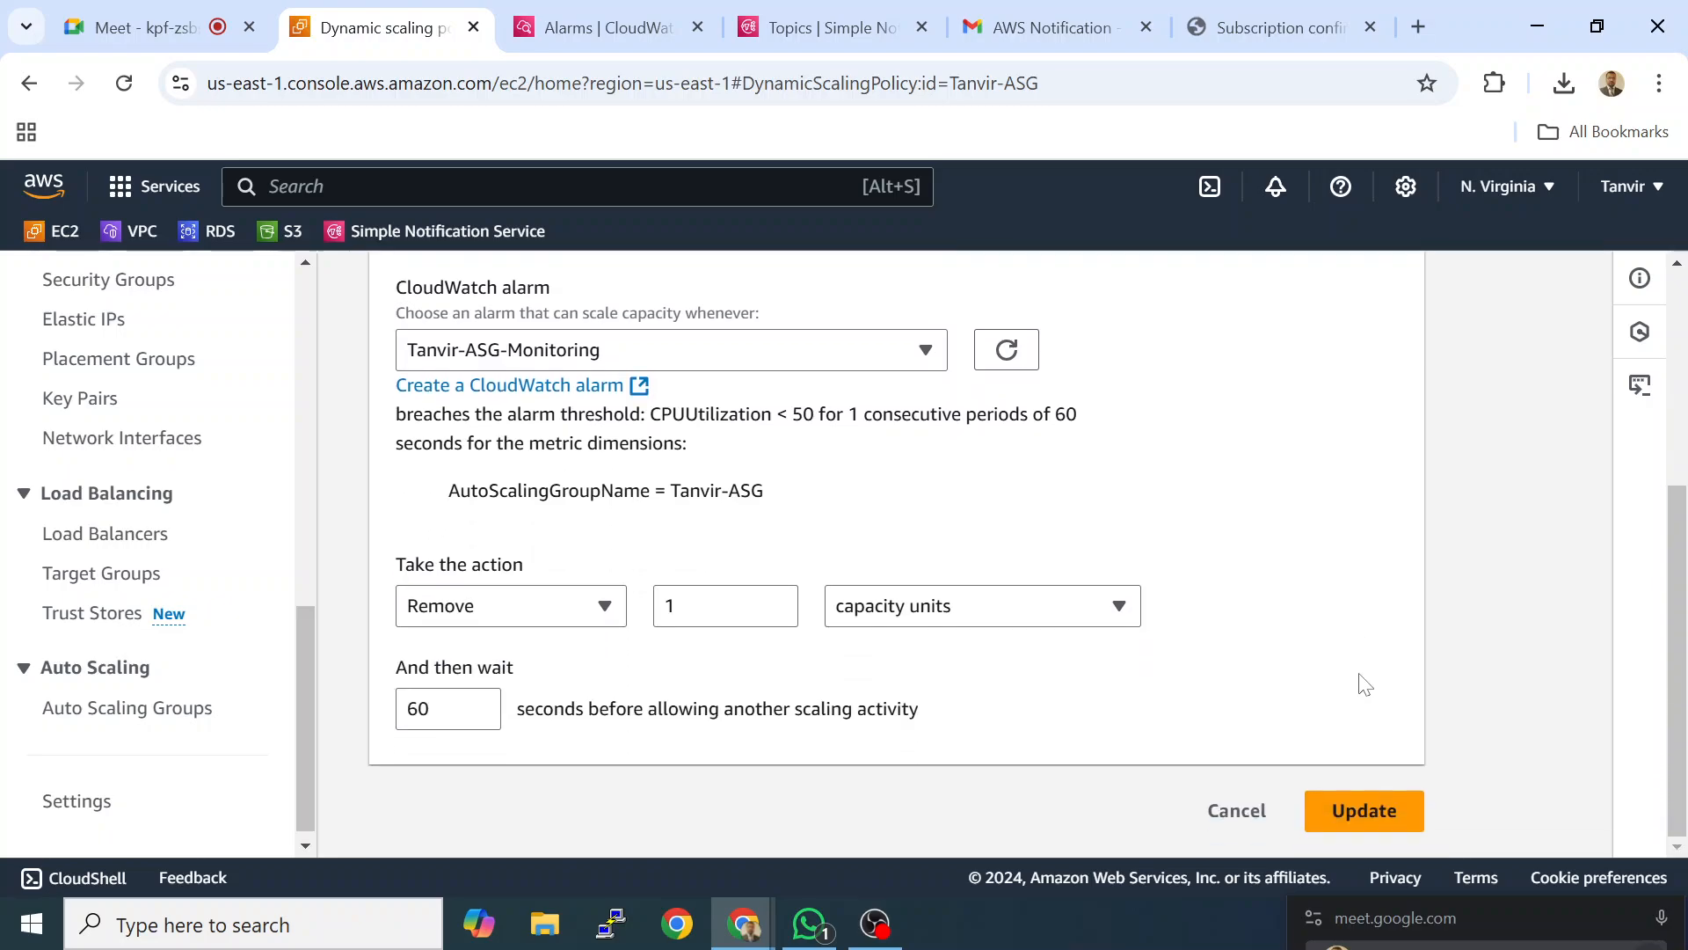
{"action": "left_click", "coordinate": [1387, 832]}
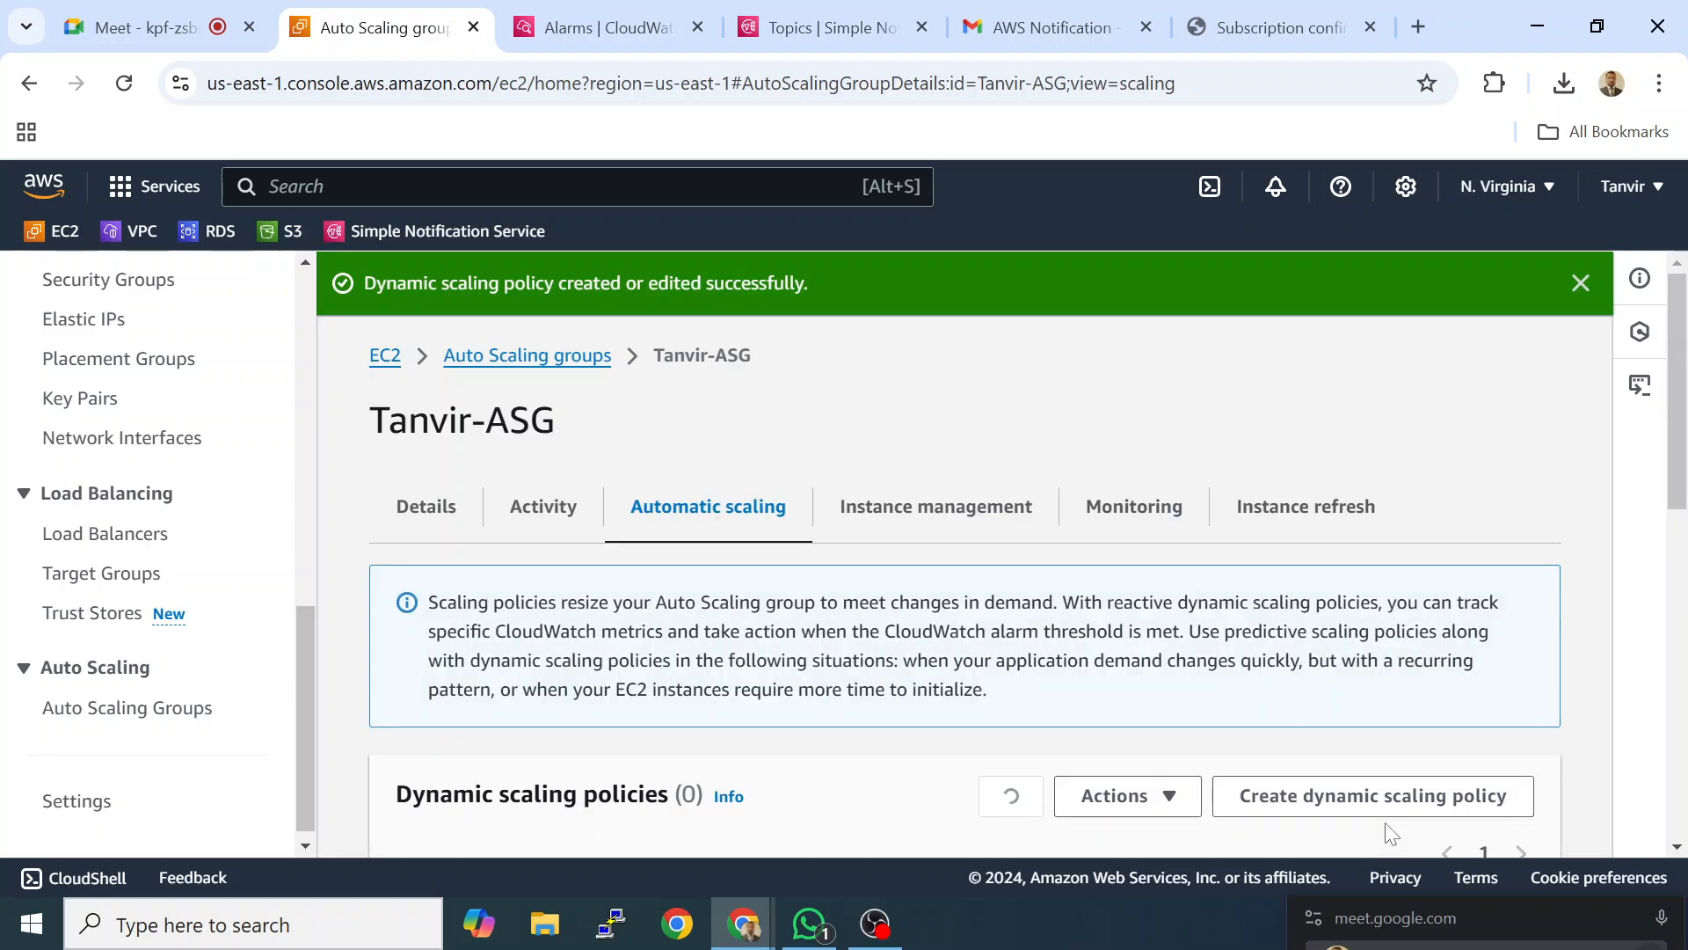
{"action": "scroll", "coordinate": [1390, 834], "scroll_direction": "down", "scroll_amount": 7}
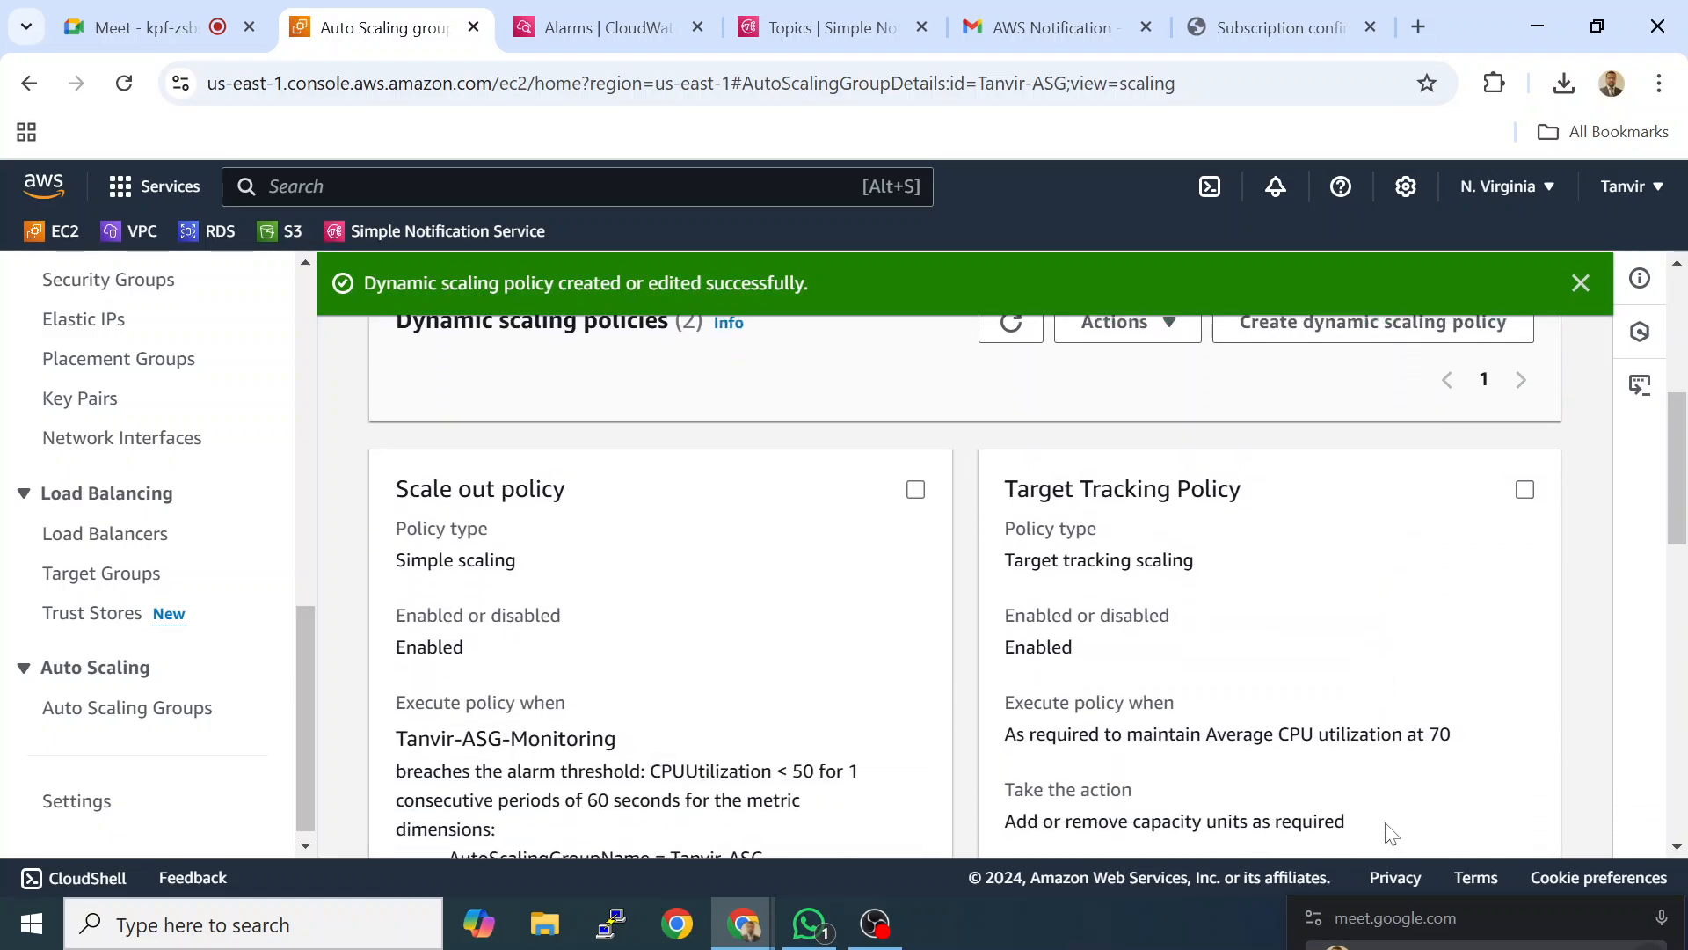
{"action": "scroll", "coordinate": [1390, 834], "scroll_direction": "down", "scroll_amount": 2}
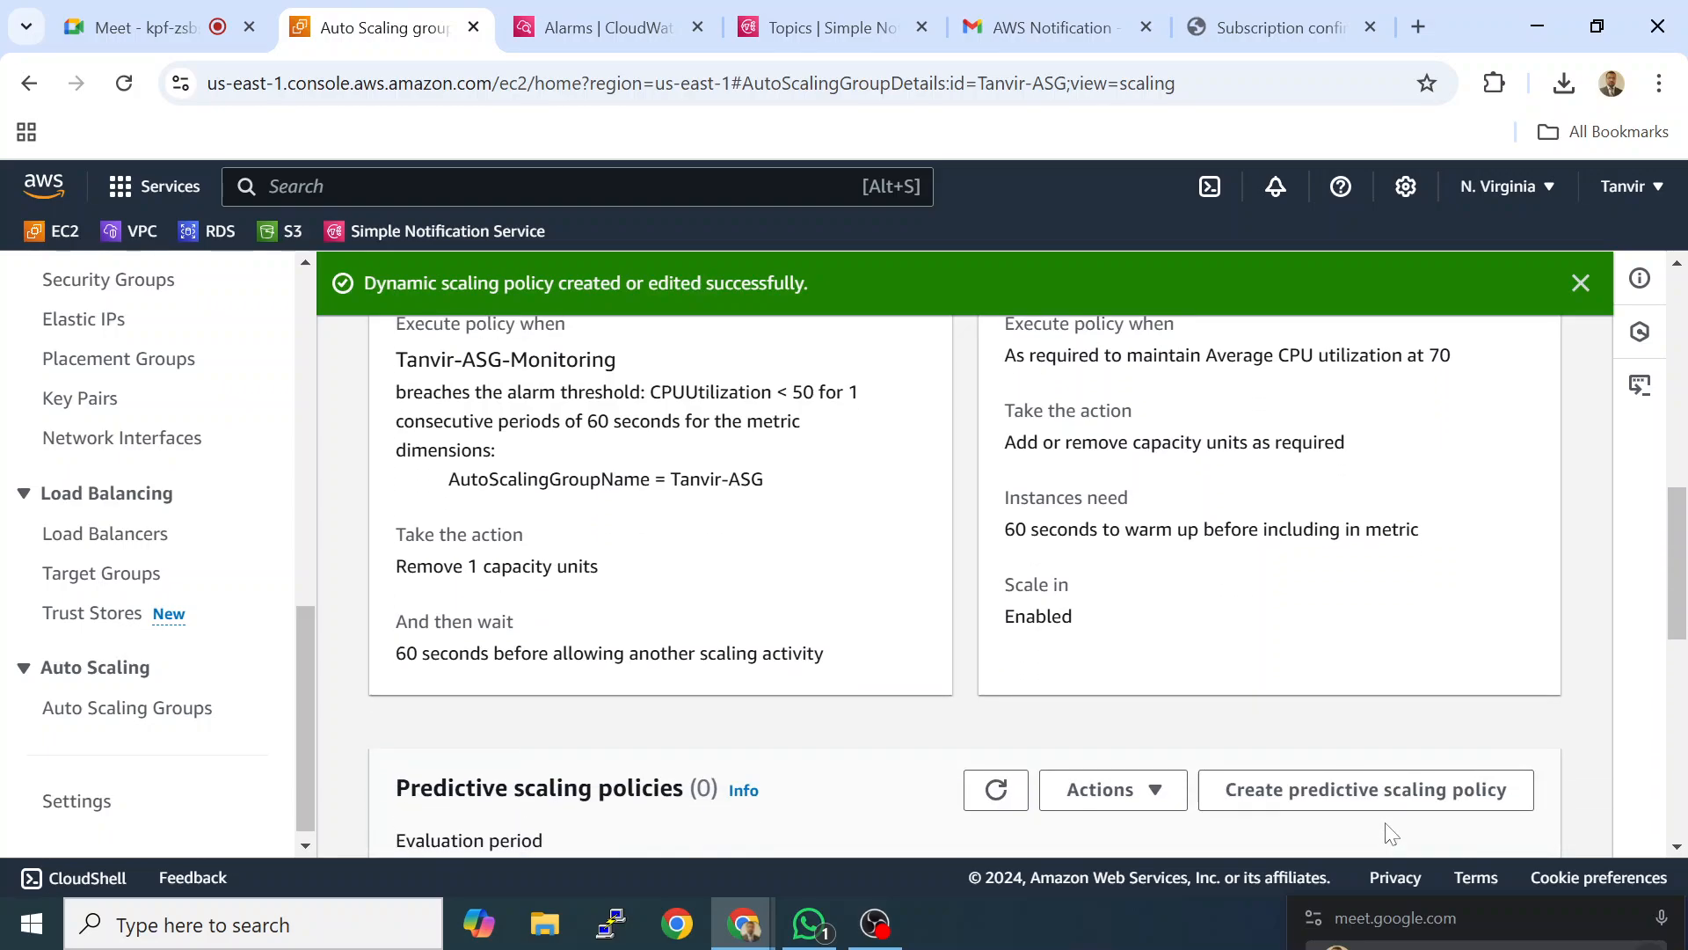
{"action": "scroll", "coordinate": [1389, 833], "scroll_direction": "up", "scroll_amount": 3}
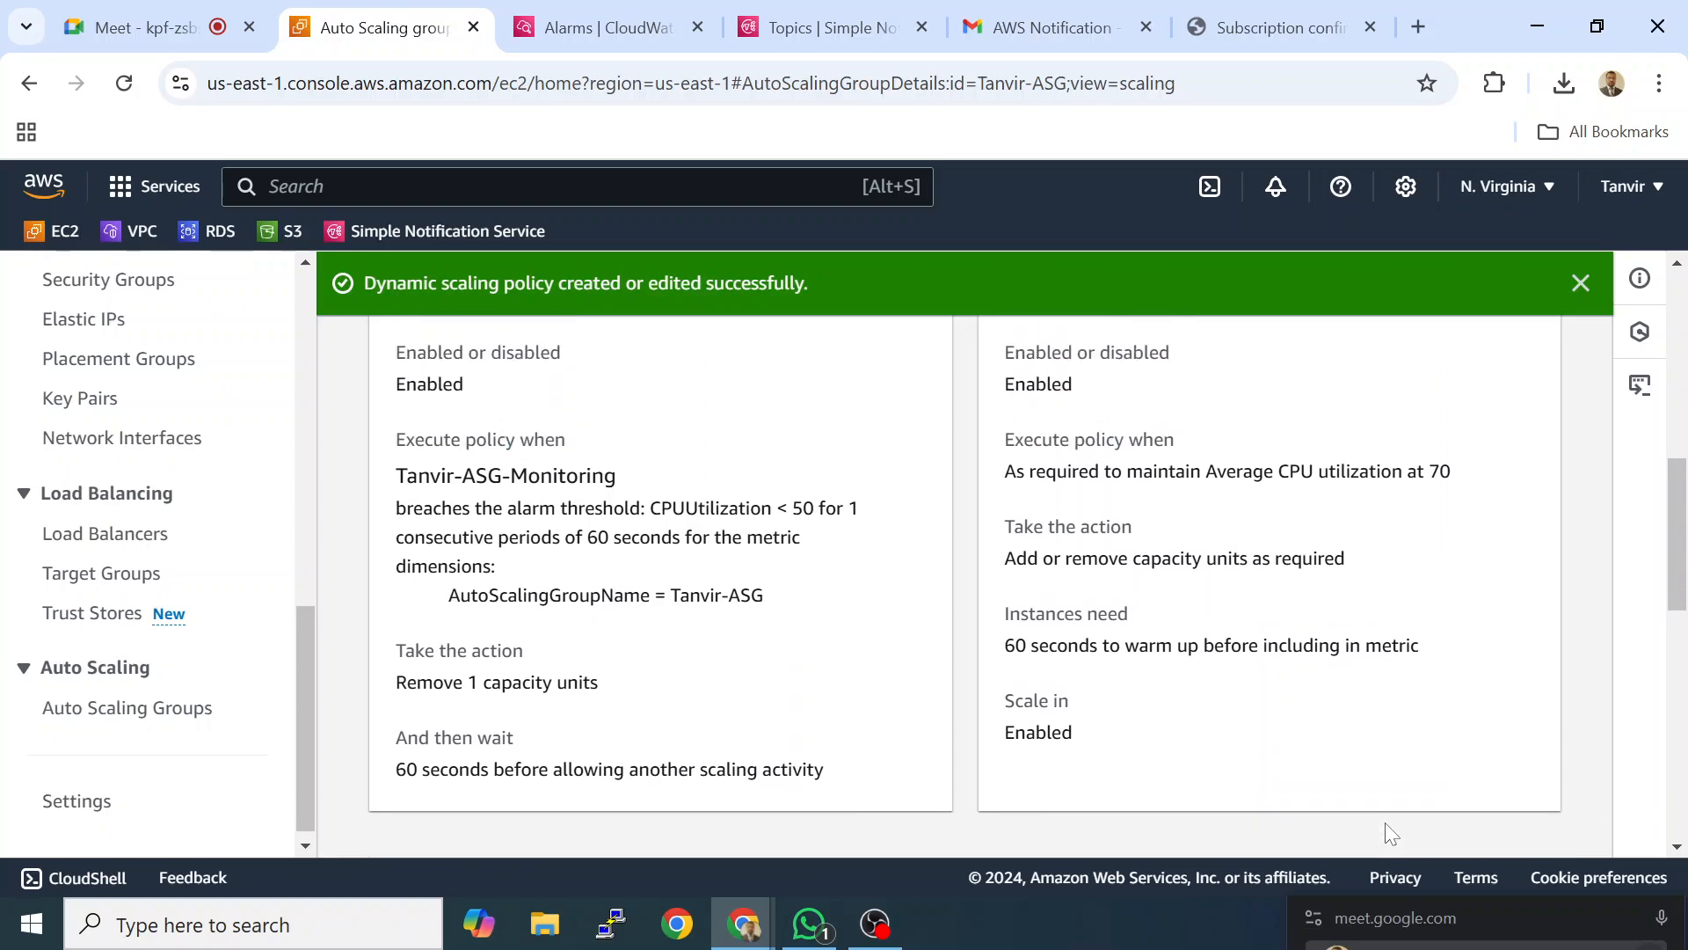
{"action": "scroll", "coordinate": [1390, 833], "scroll_direction": "up", "scroll_amount": 4}
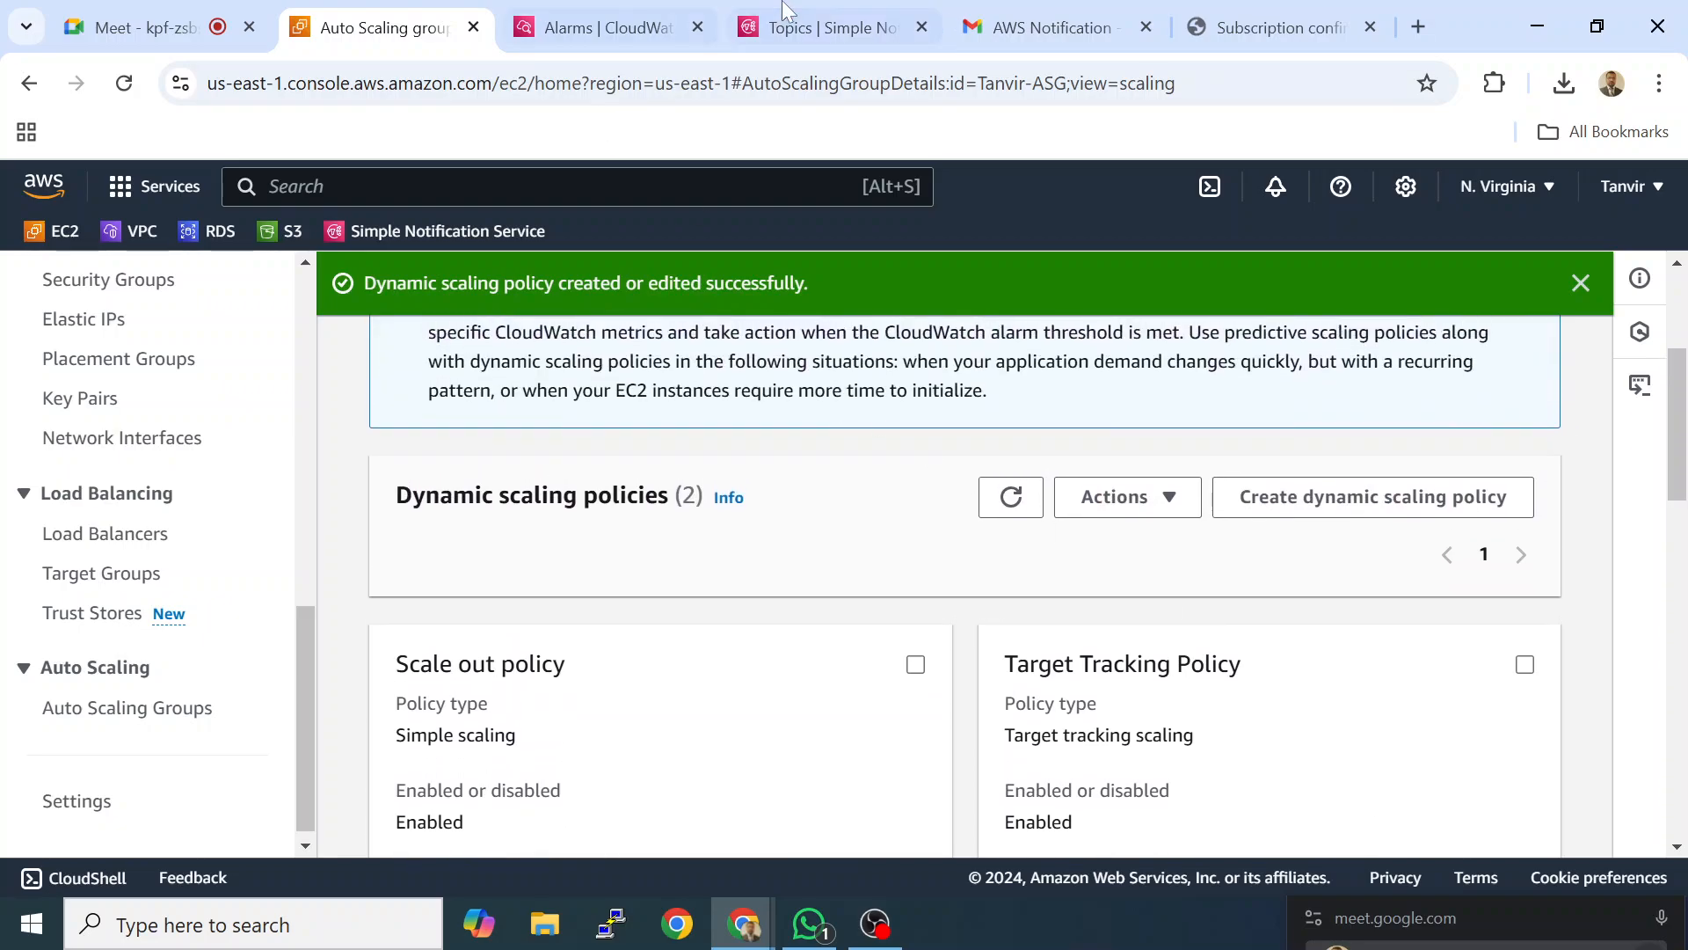
Switch to the Google Meet call, admit the waiting participant and return to the Auto Scaling group page.
{"action": "left_click", "coordinate": [210, 12]}
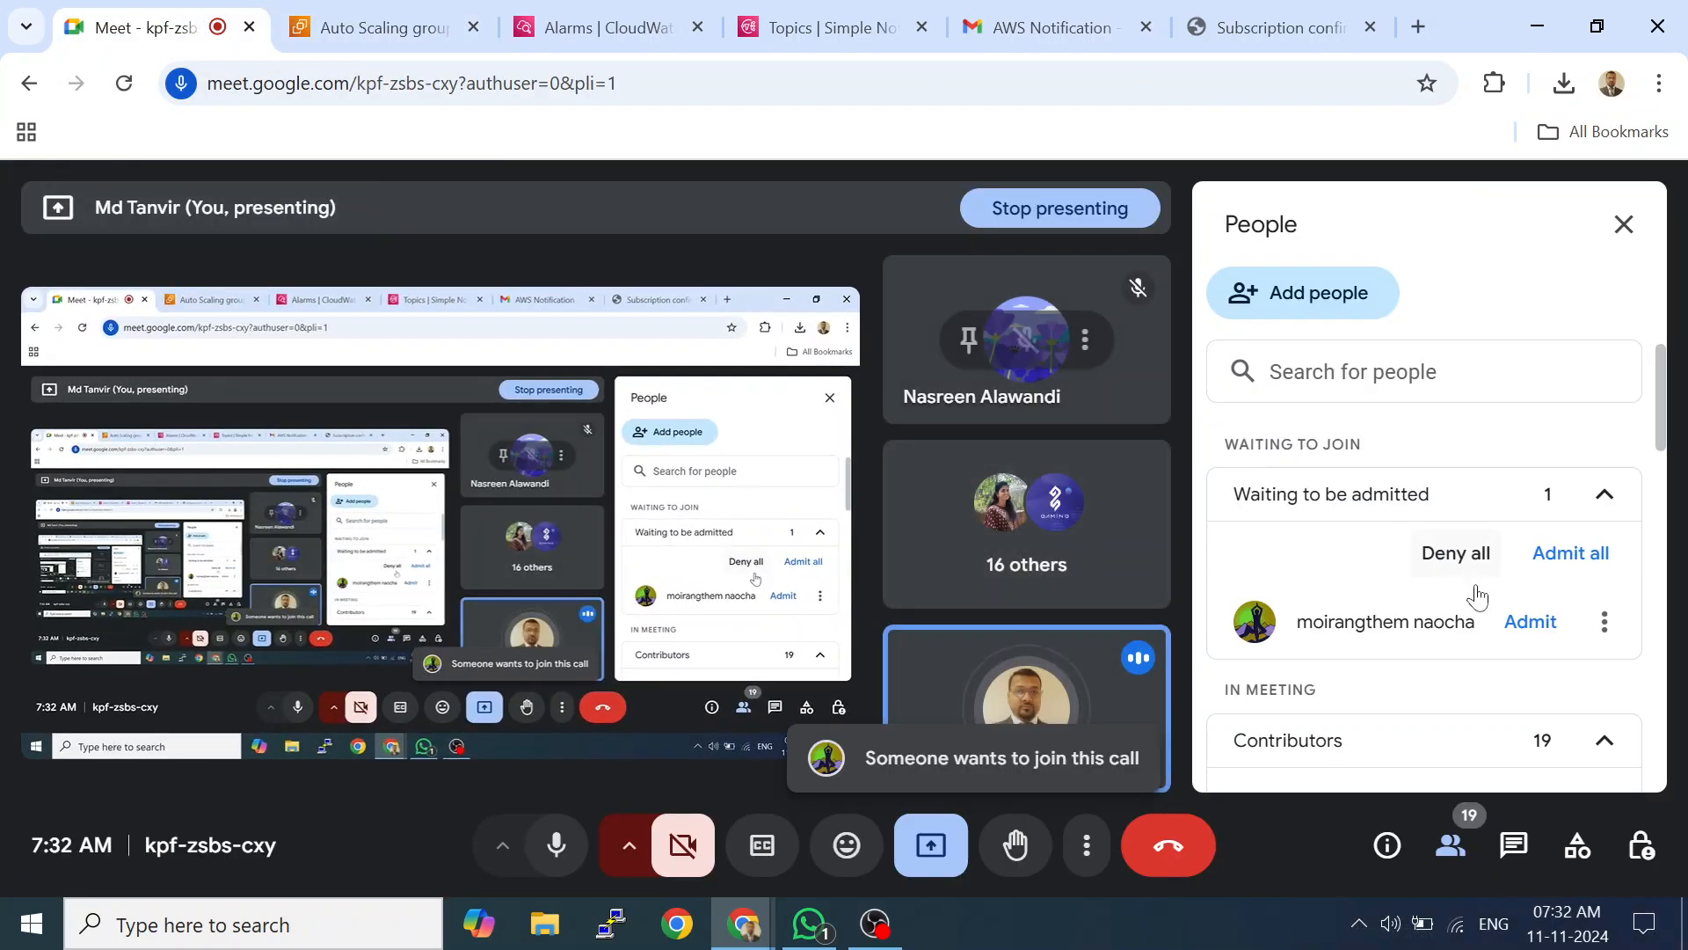
{"action": "left_click", "coordinate": [1526, 623]}
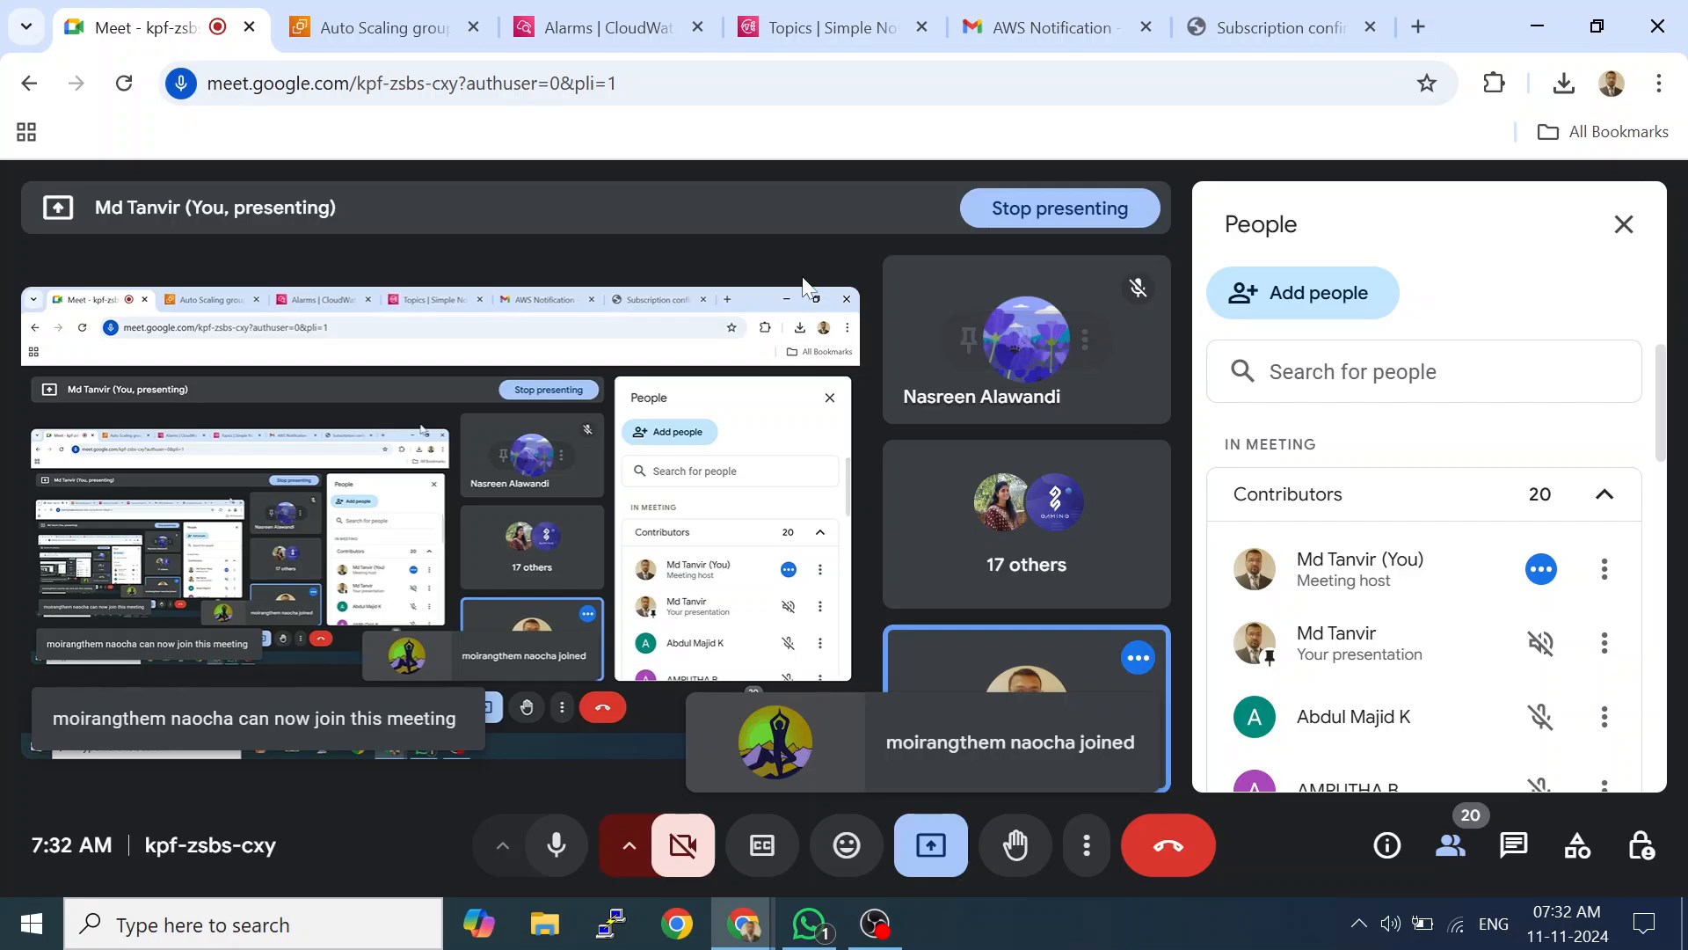
{"action": "left_click", "coordinate": [383, 24]}
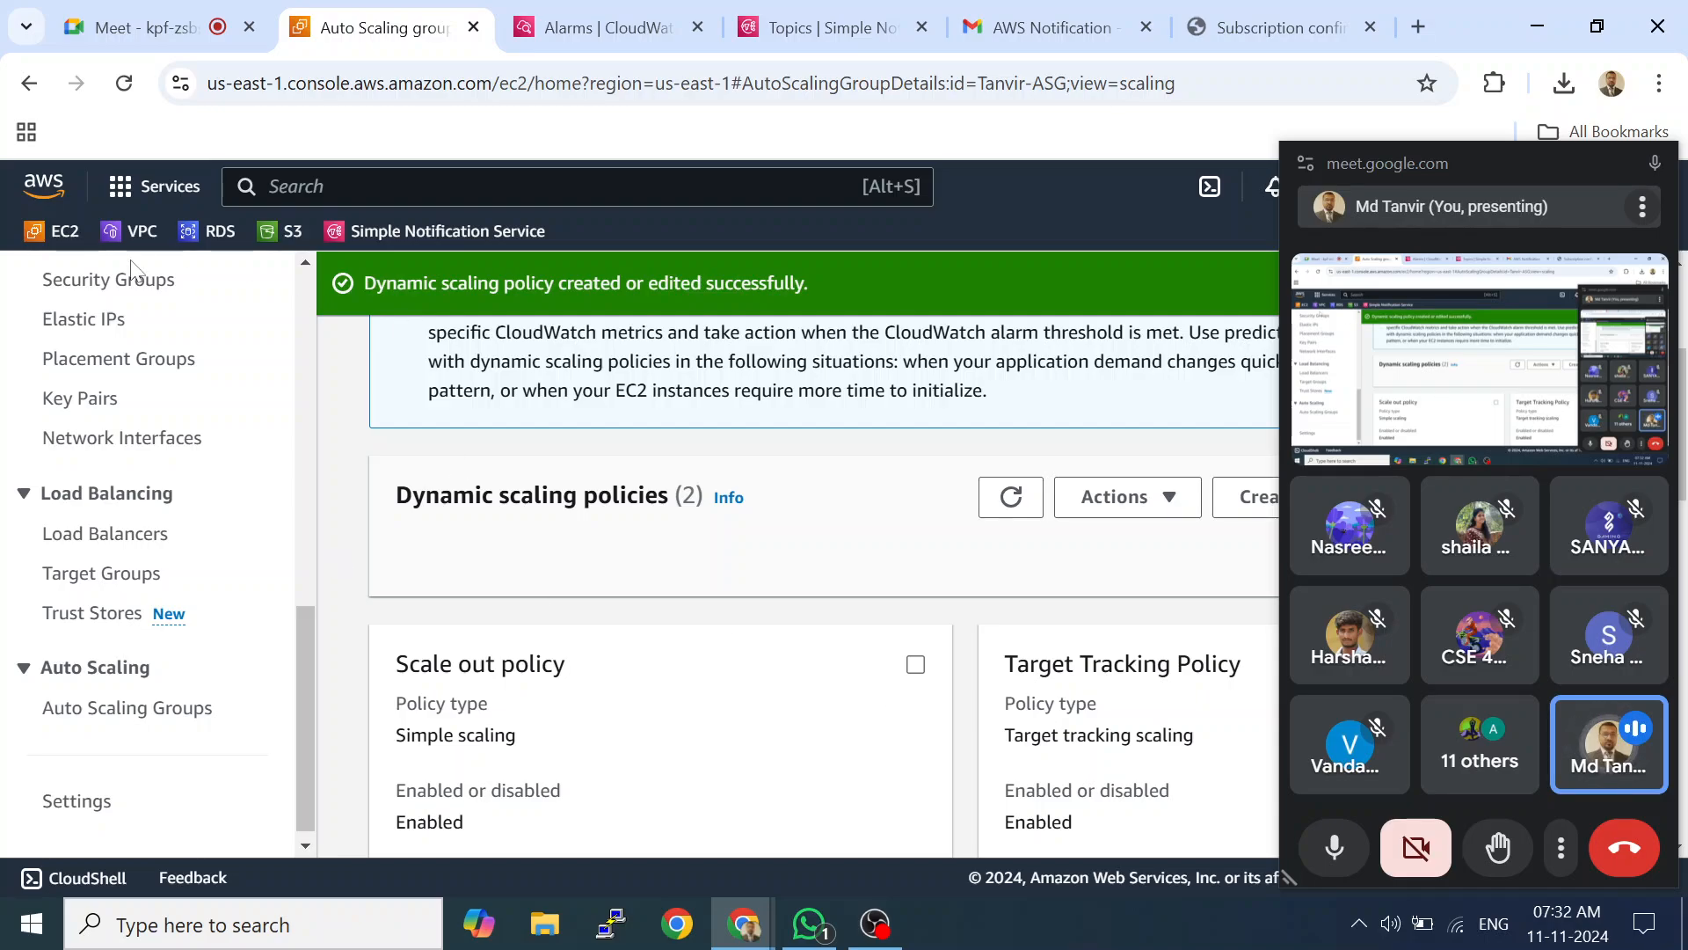
Open the EC2 Instances list, move the floating meeting window out of the way and refresh the list.
{"action": "scroll", "coordinate": [251, 473], "scroll_direction": "down", "scroll_amount": 1}
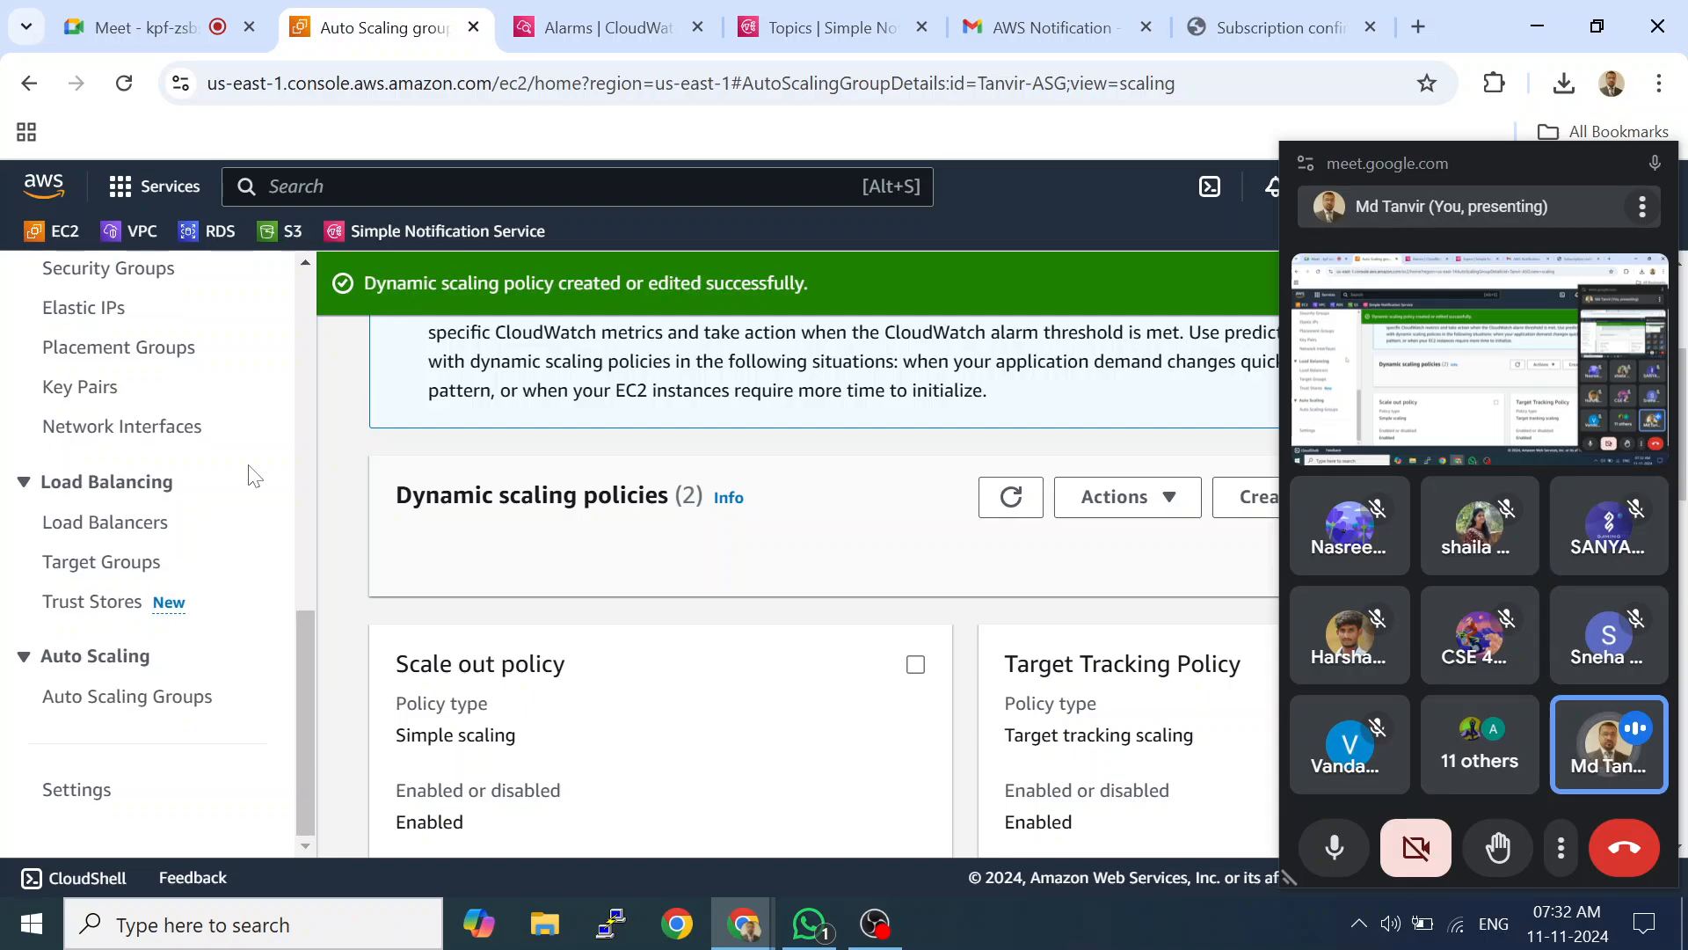
{"action": "scroll", "coordinate": [251, 474], "scroll_direction": "up", "scroll_amount": 10}
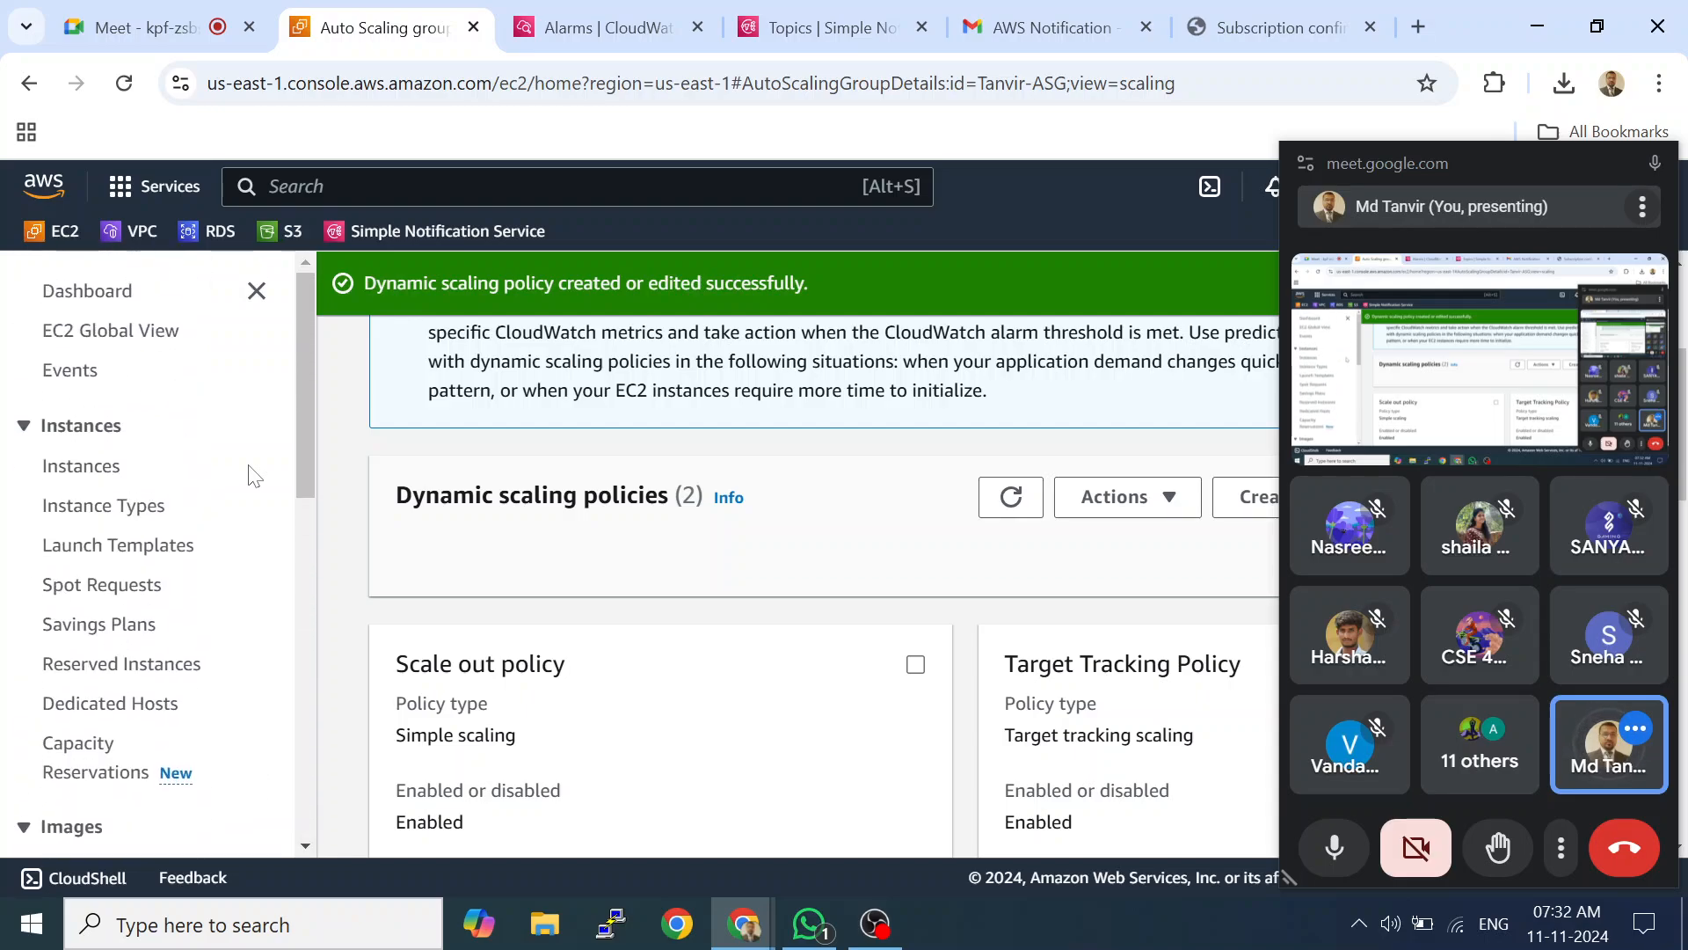
{"action": "left_click", "coordinate": [48, 469]}
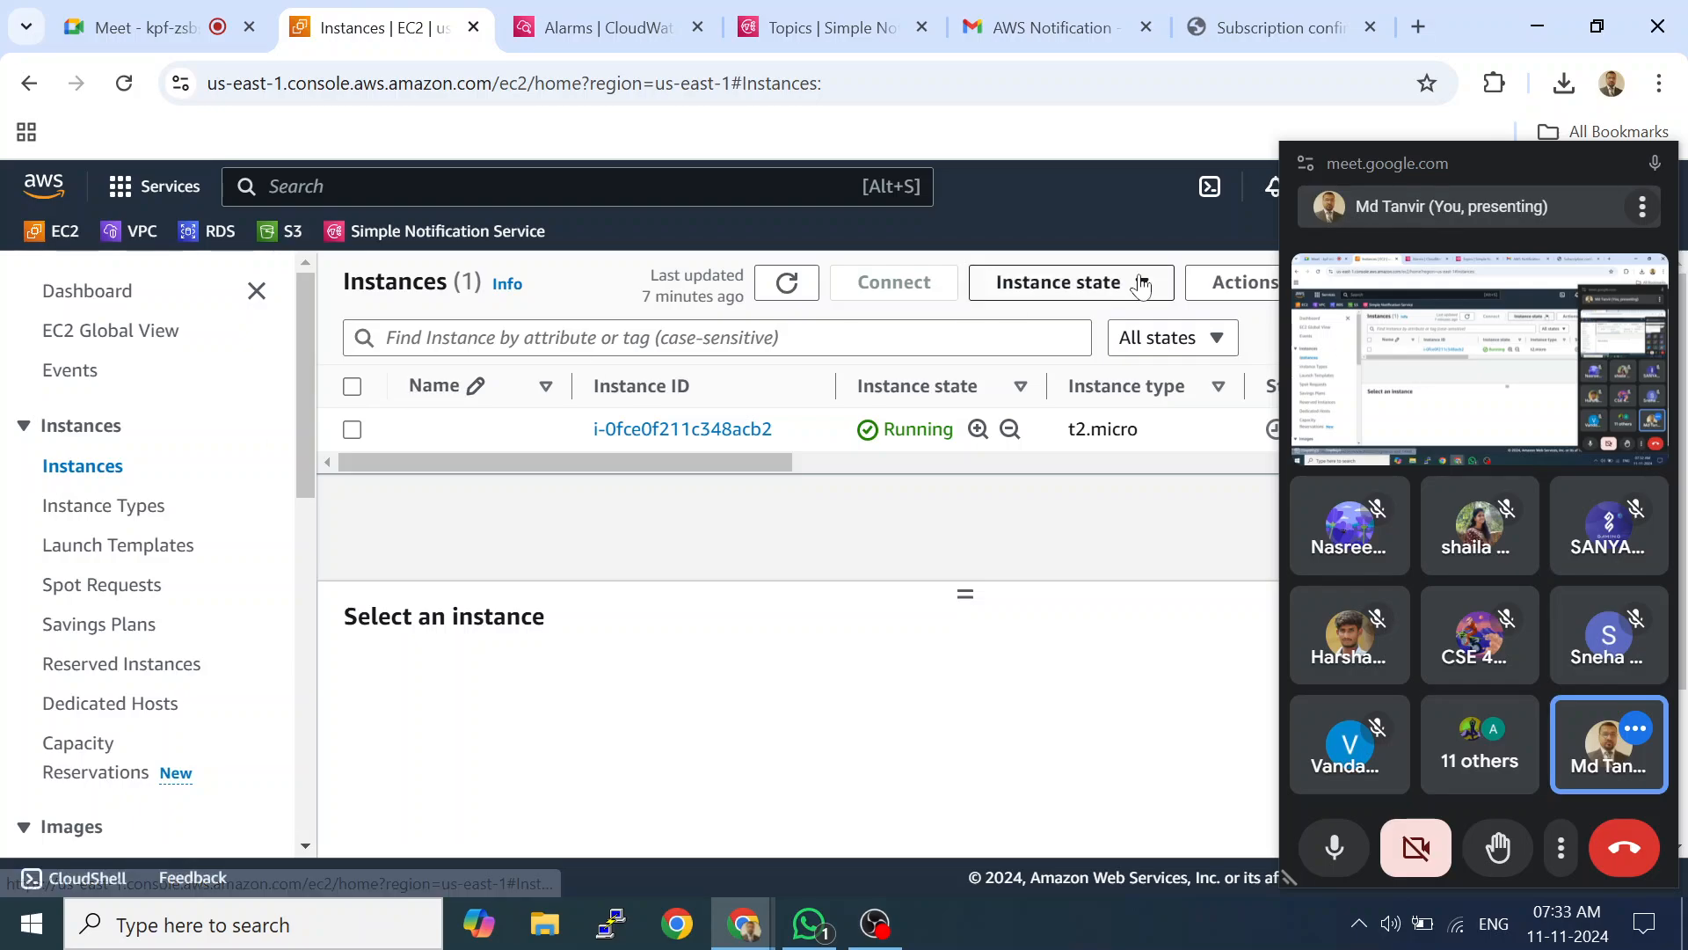
{"action": "left_click_drag", "start_coordinate": [1473, 153], "coordinate": [1526, 636]}
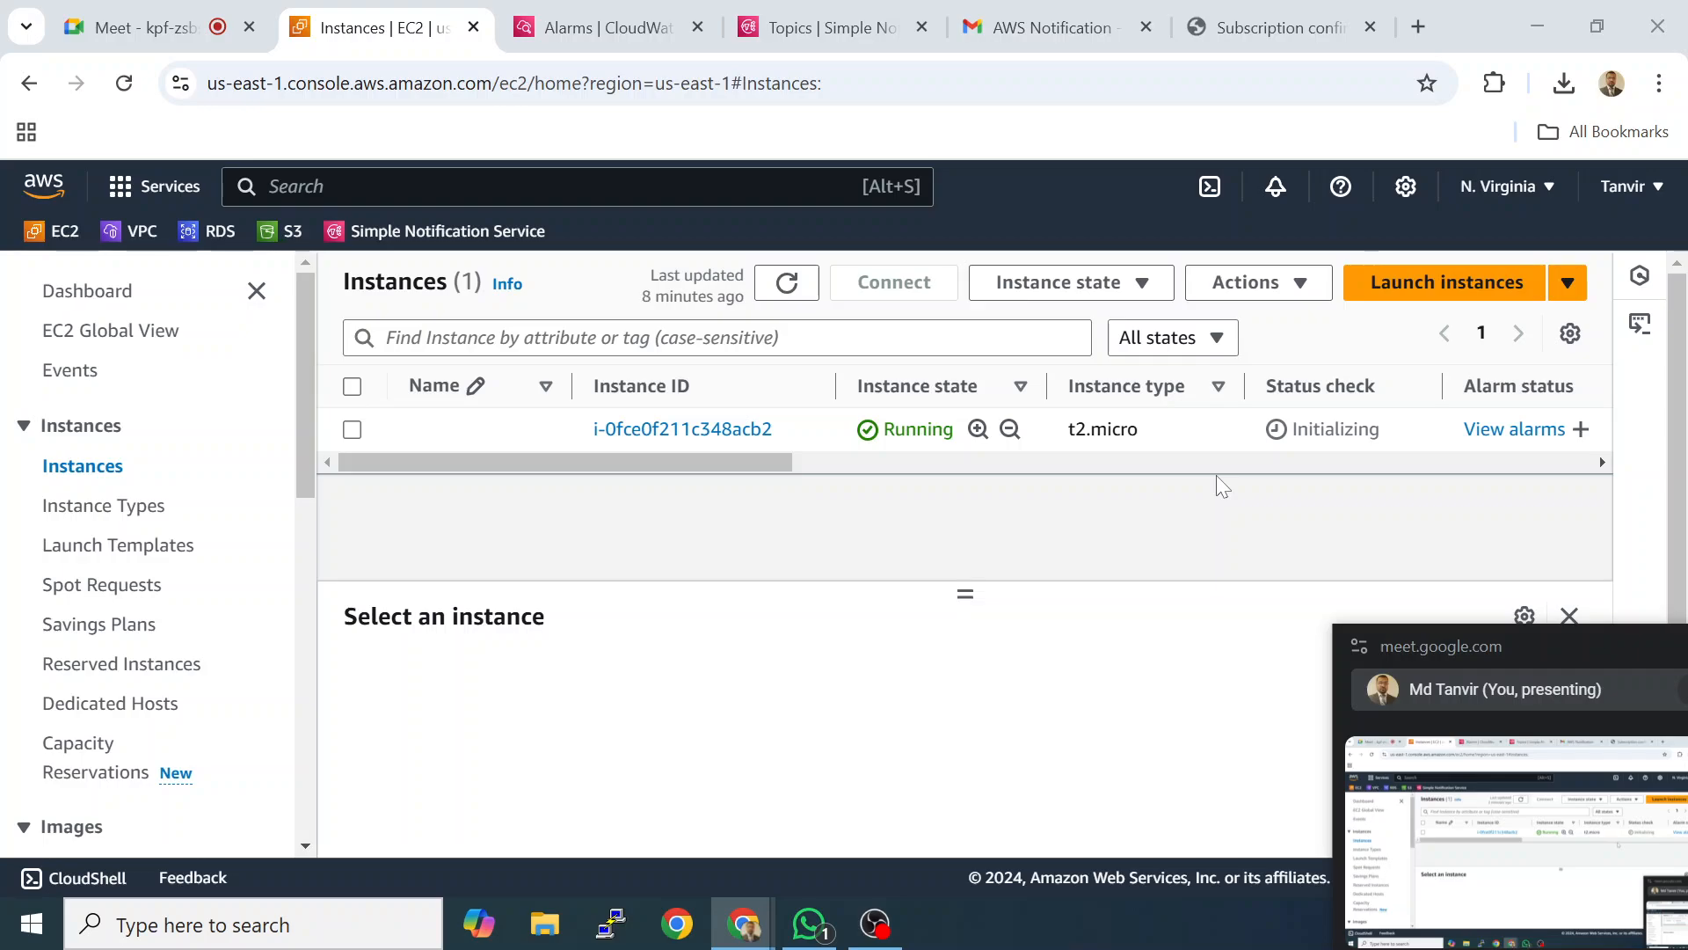
{"action": "left_click", "coordinate": [796, 290]}
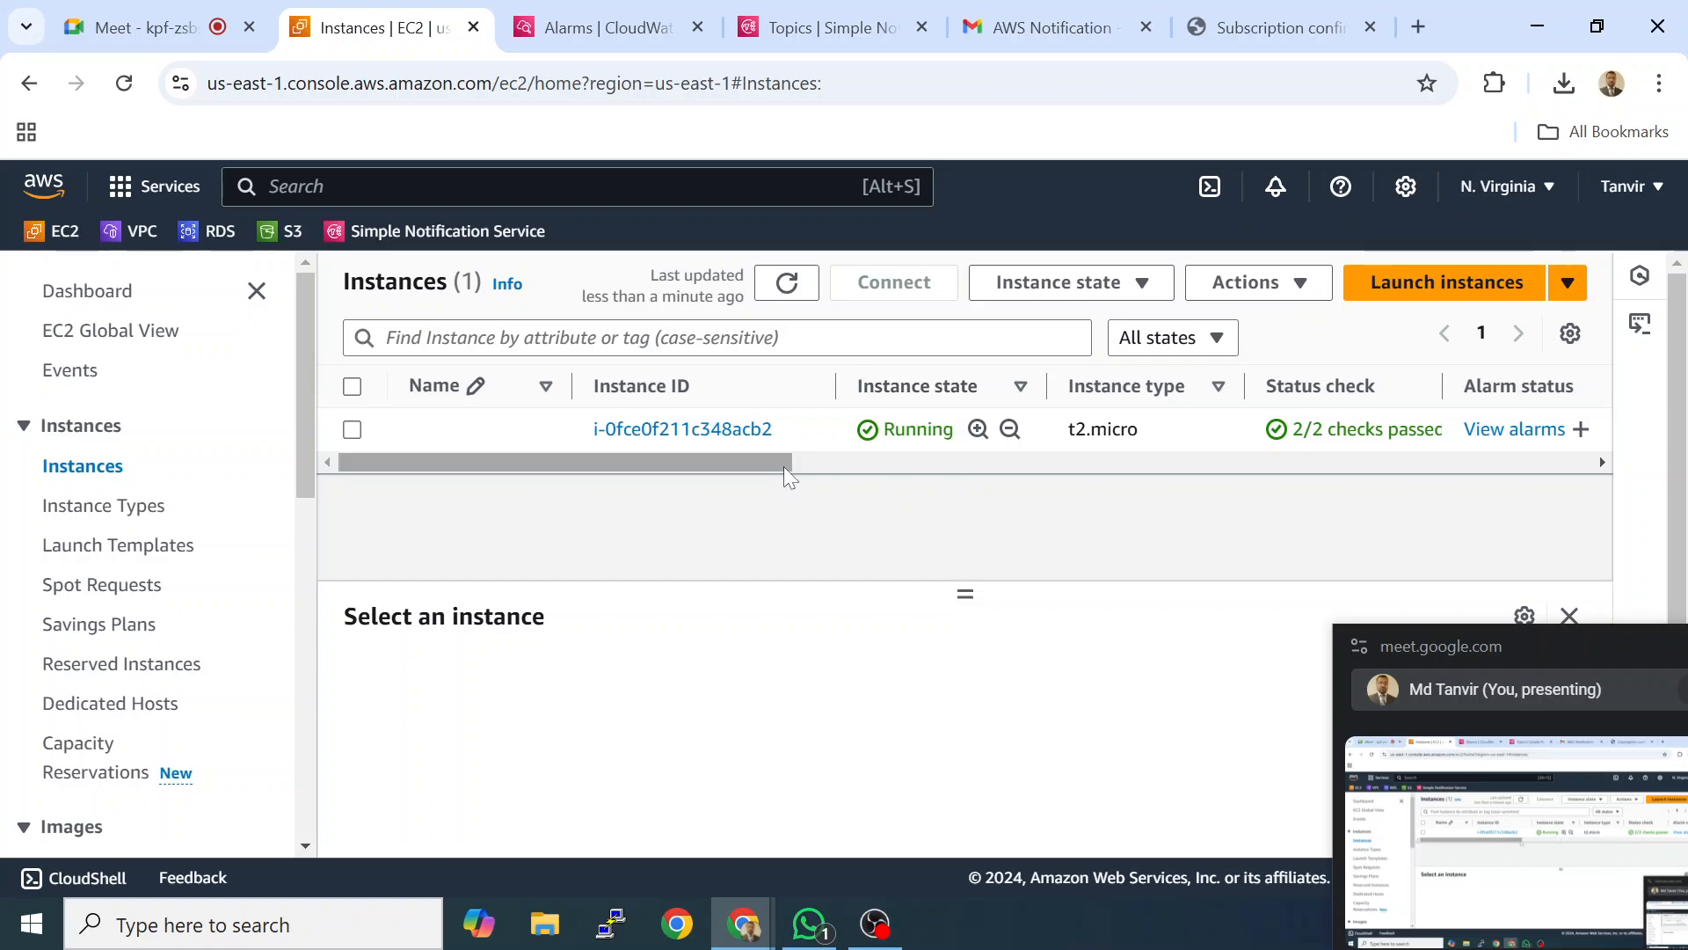
Open the RDP client connection options for the running t2.micro instance and download its remote desktop file.
{"action": "left_click", "coordinate": [682, 429]}
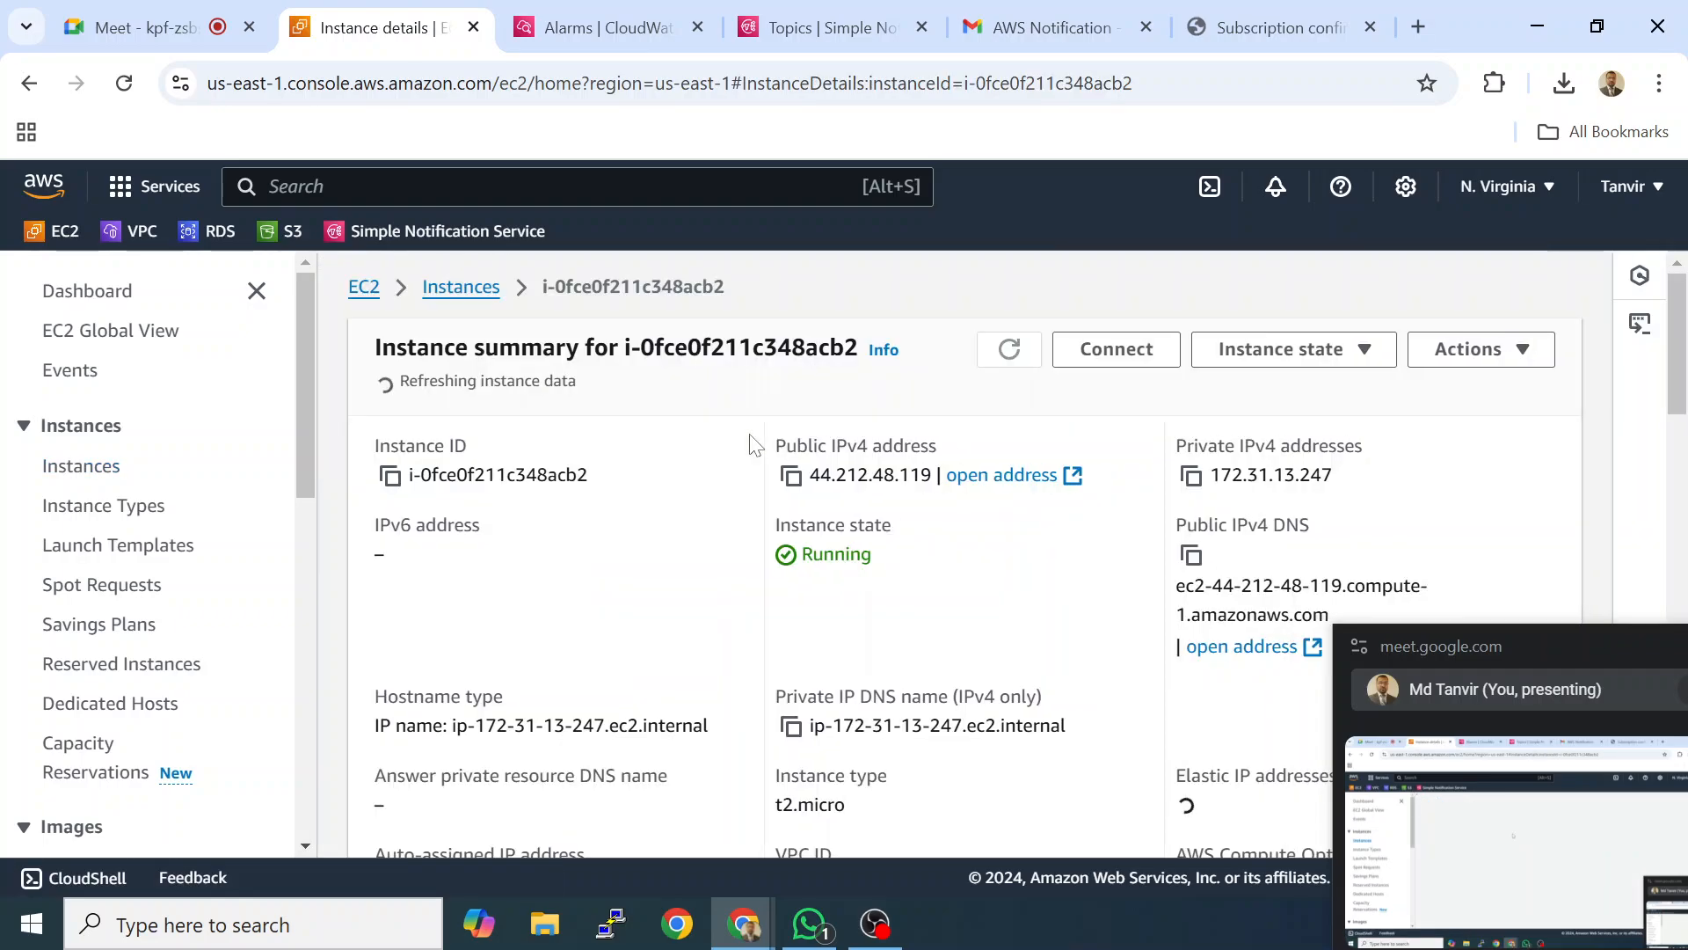
{"action": "left_click", "coordinate": [1114, 367]}
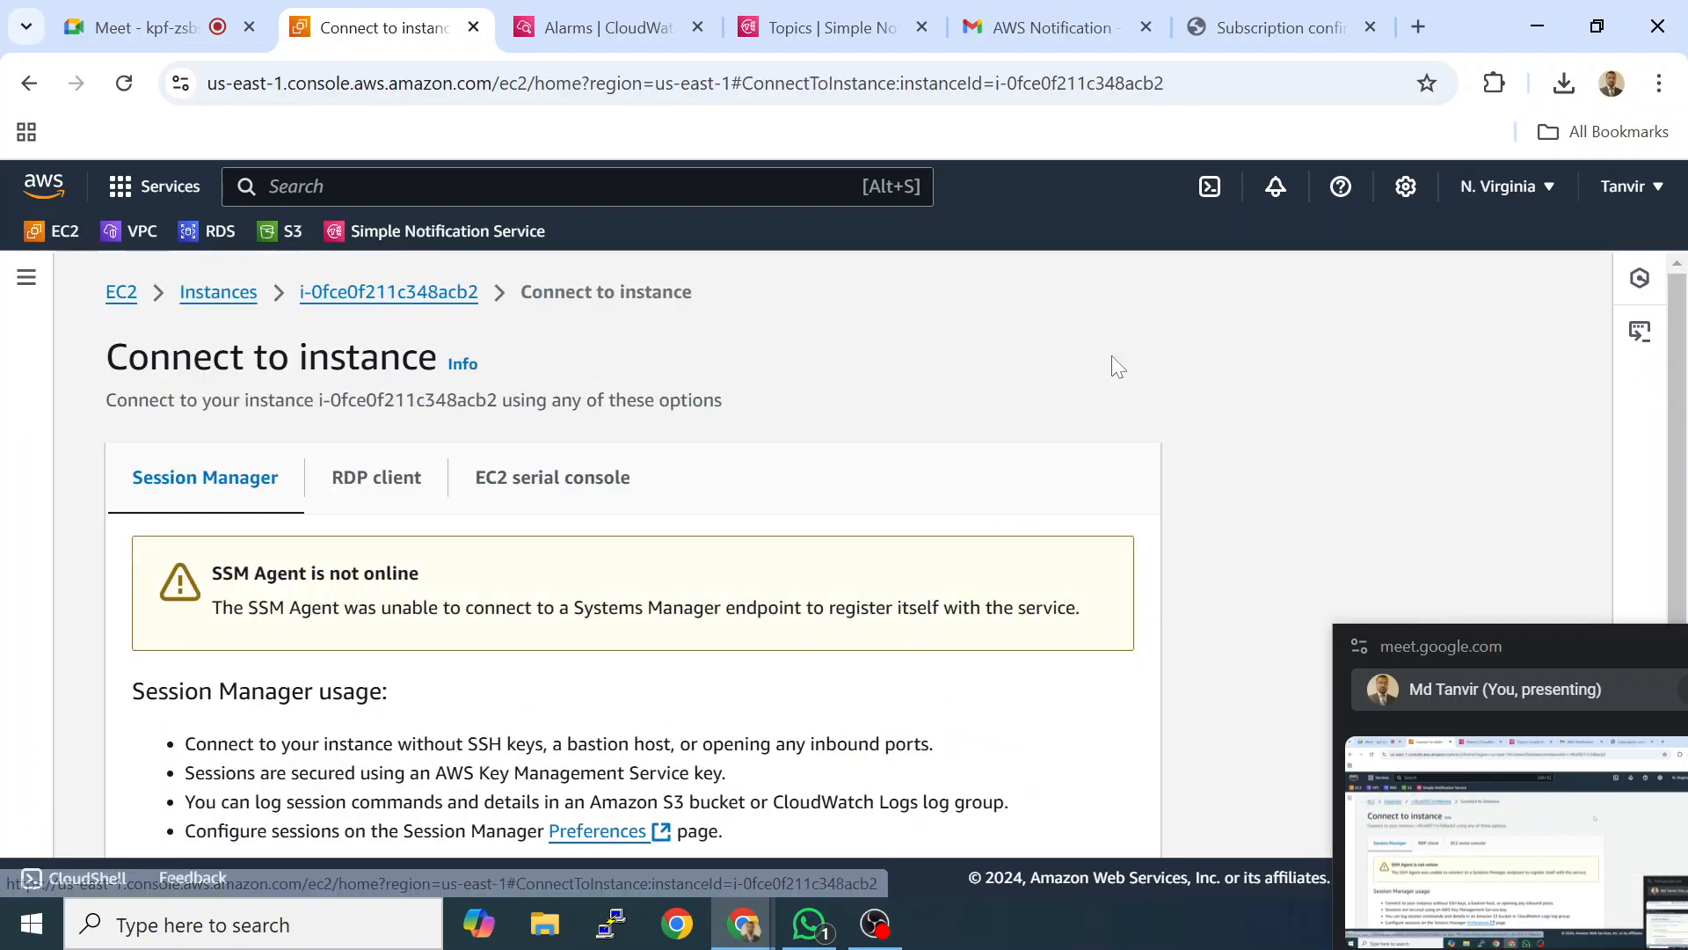
{"action": "left_click", "coordinate": [381, 487]}
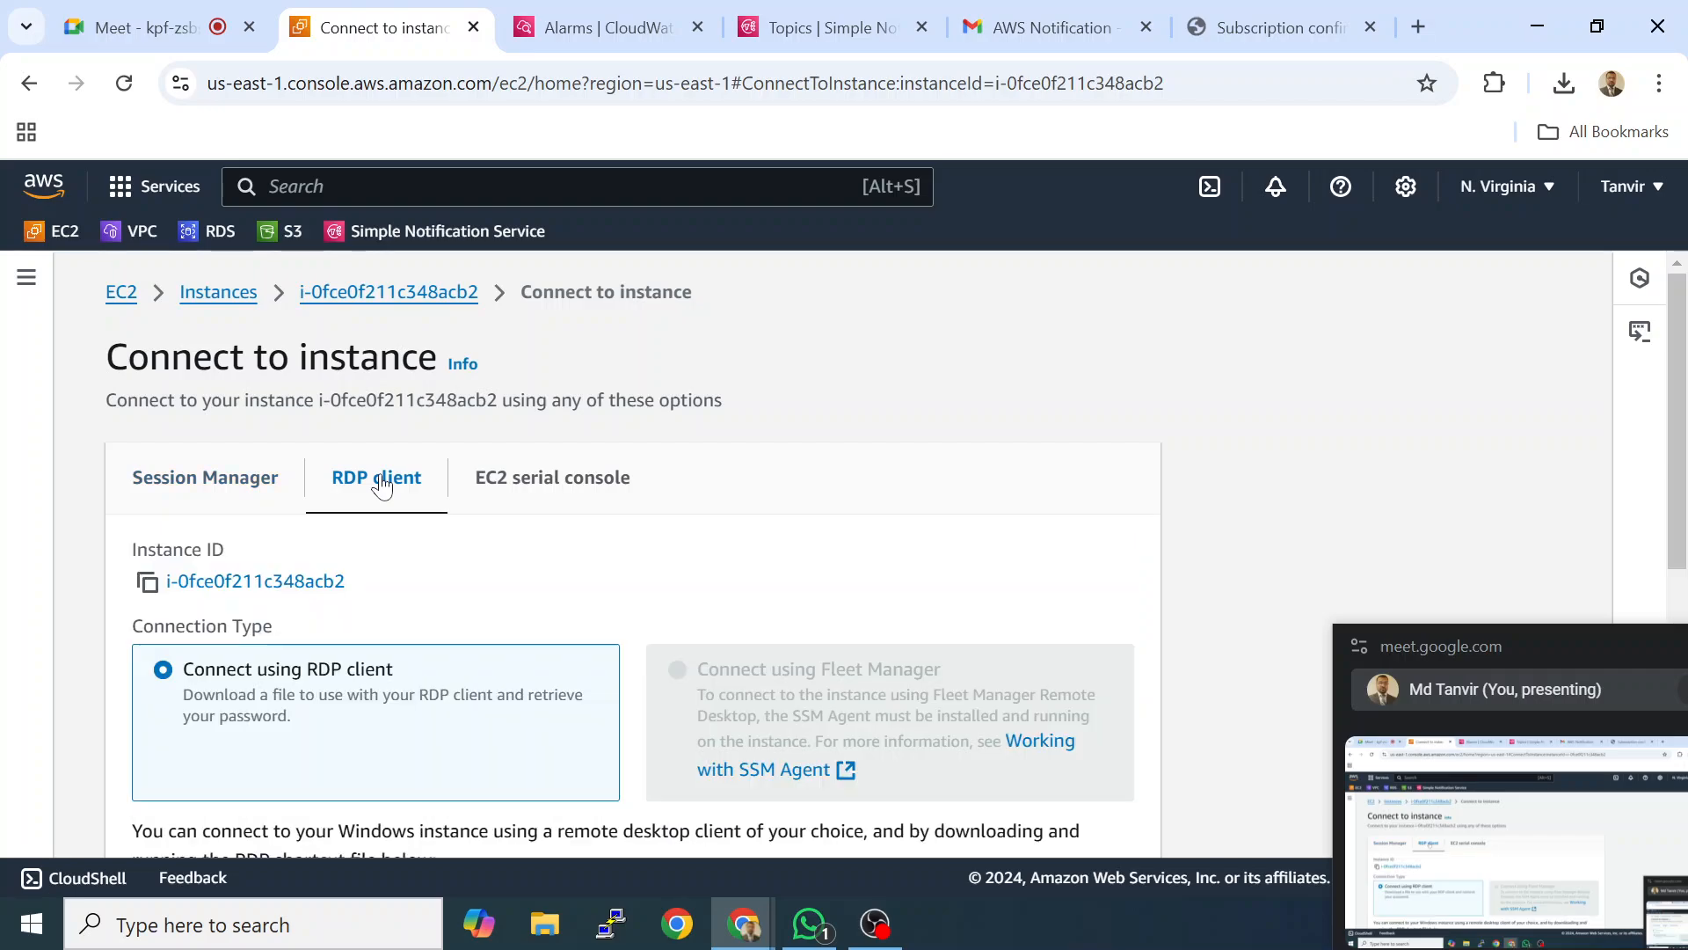
{"action": "scroll", "coordinate": [794, 525], "scroll_direction": "down", "scroll_amount": 5}
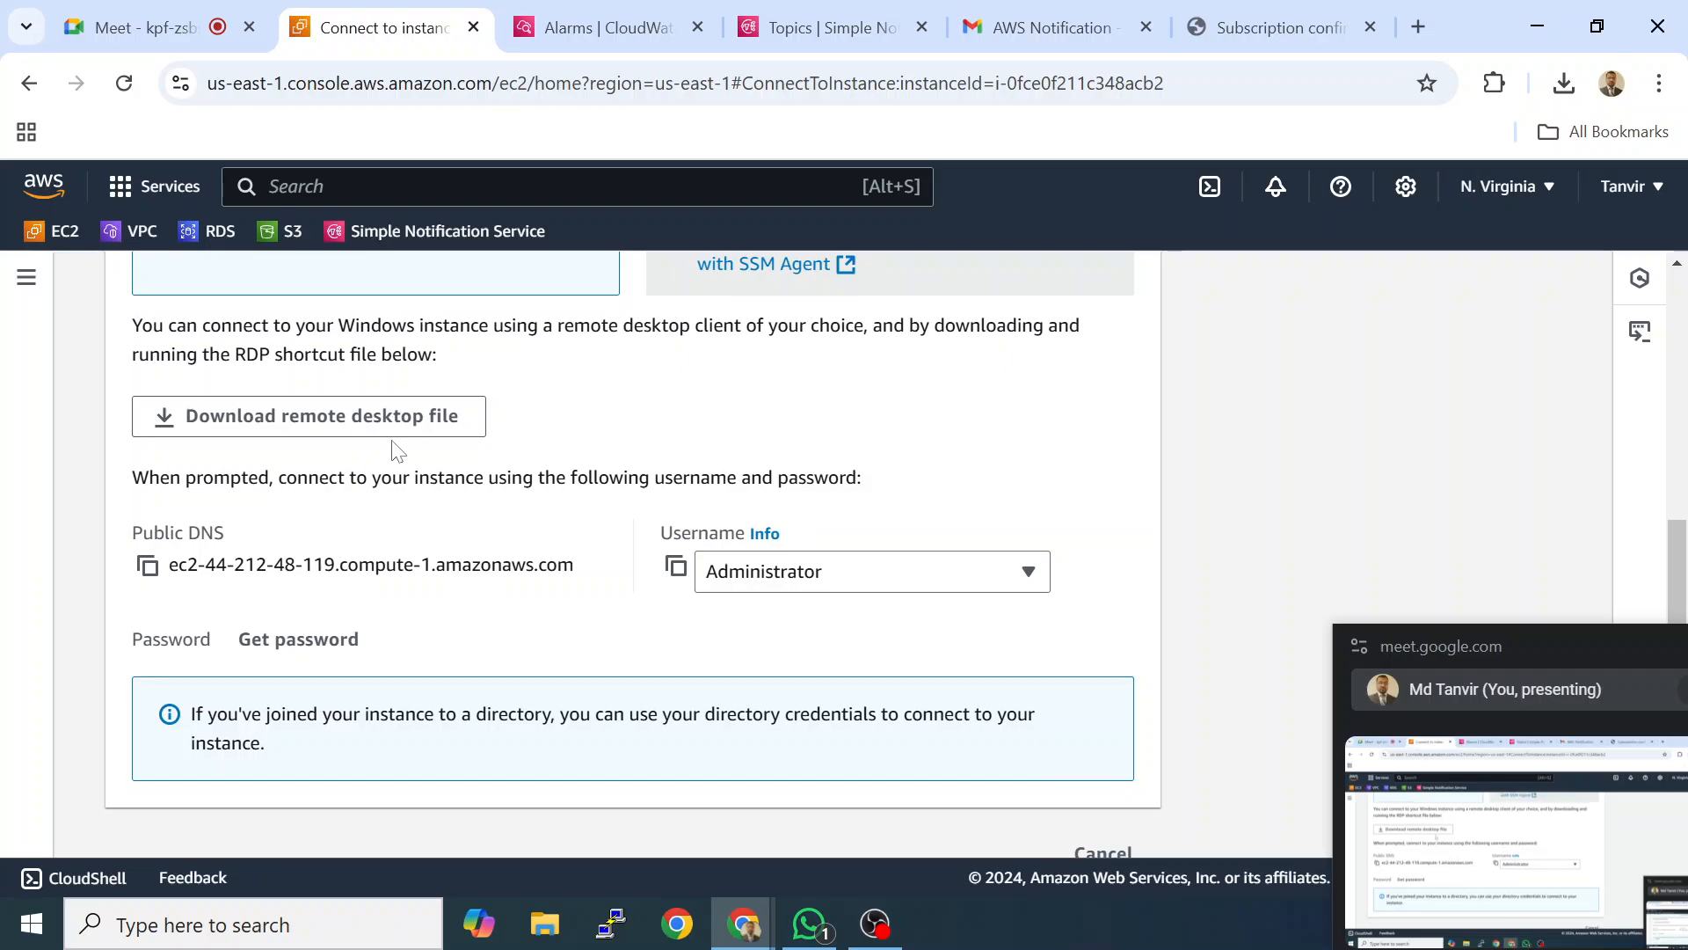
{"action": "left_click", "coordinate": [367, 433]}
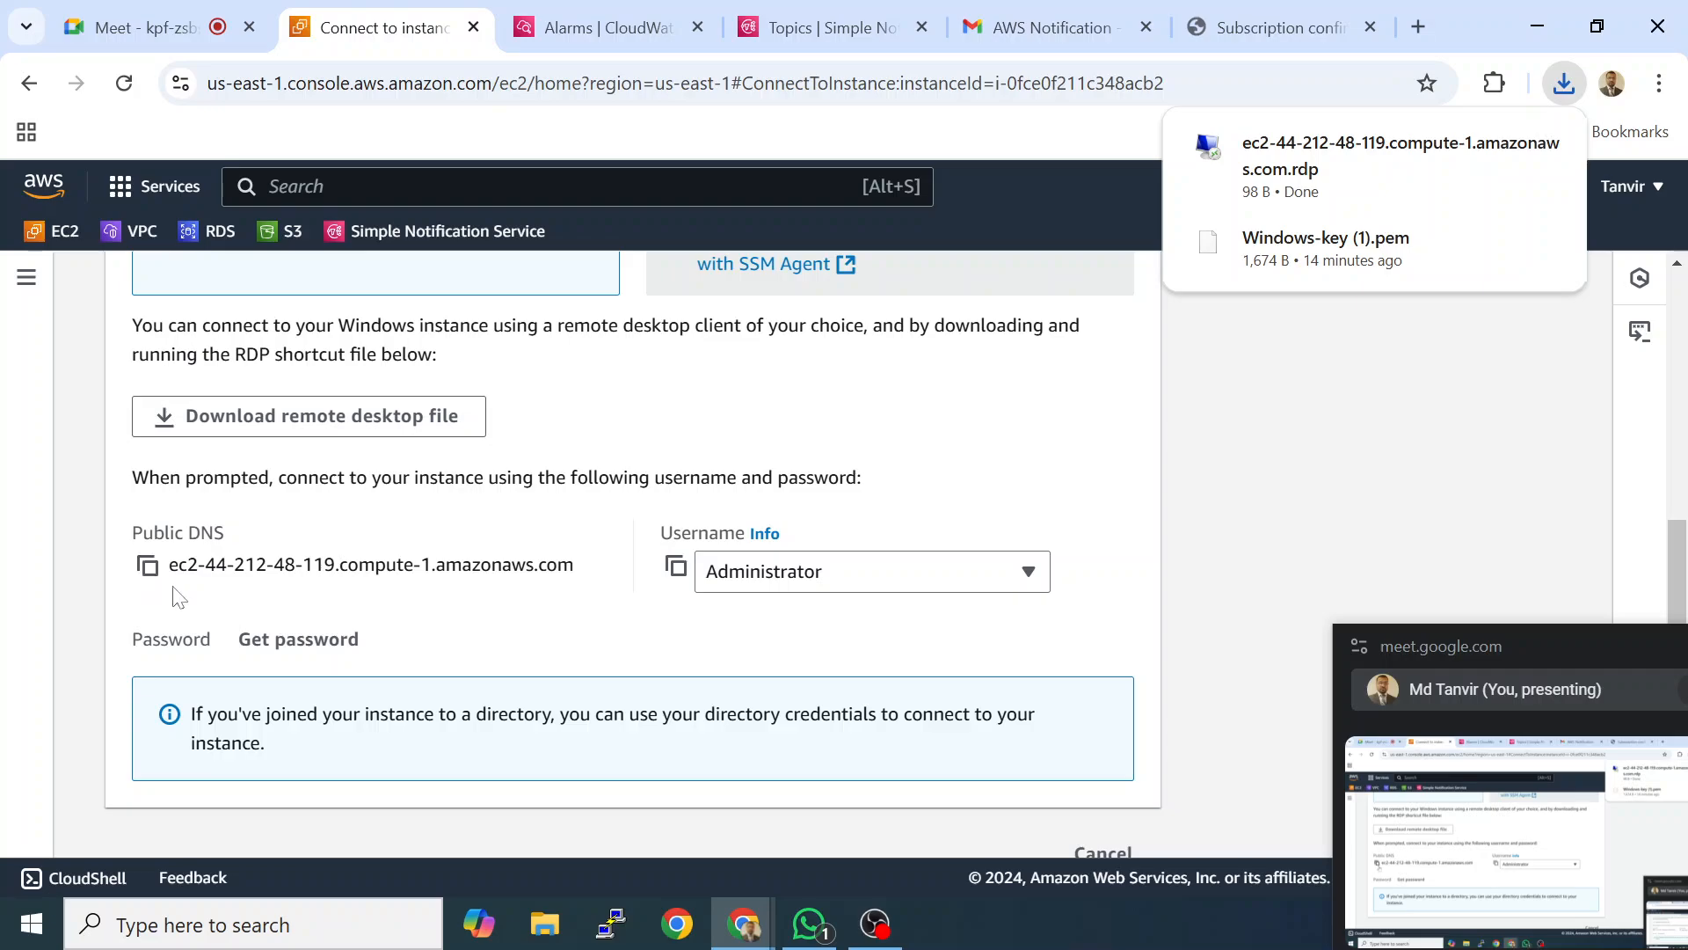
Decrypt the instance's Windows administrator password with the private key file Windows-key (1).pem from Downloads and copy the password.
{"action": "left_click", "coordinate": [264, 640]}
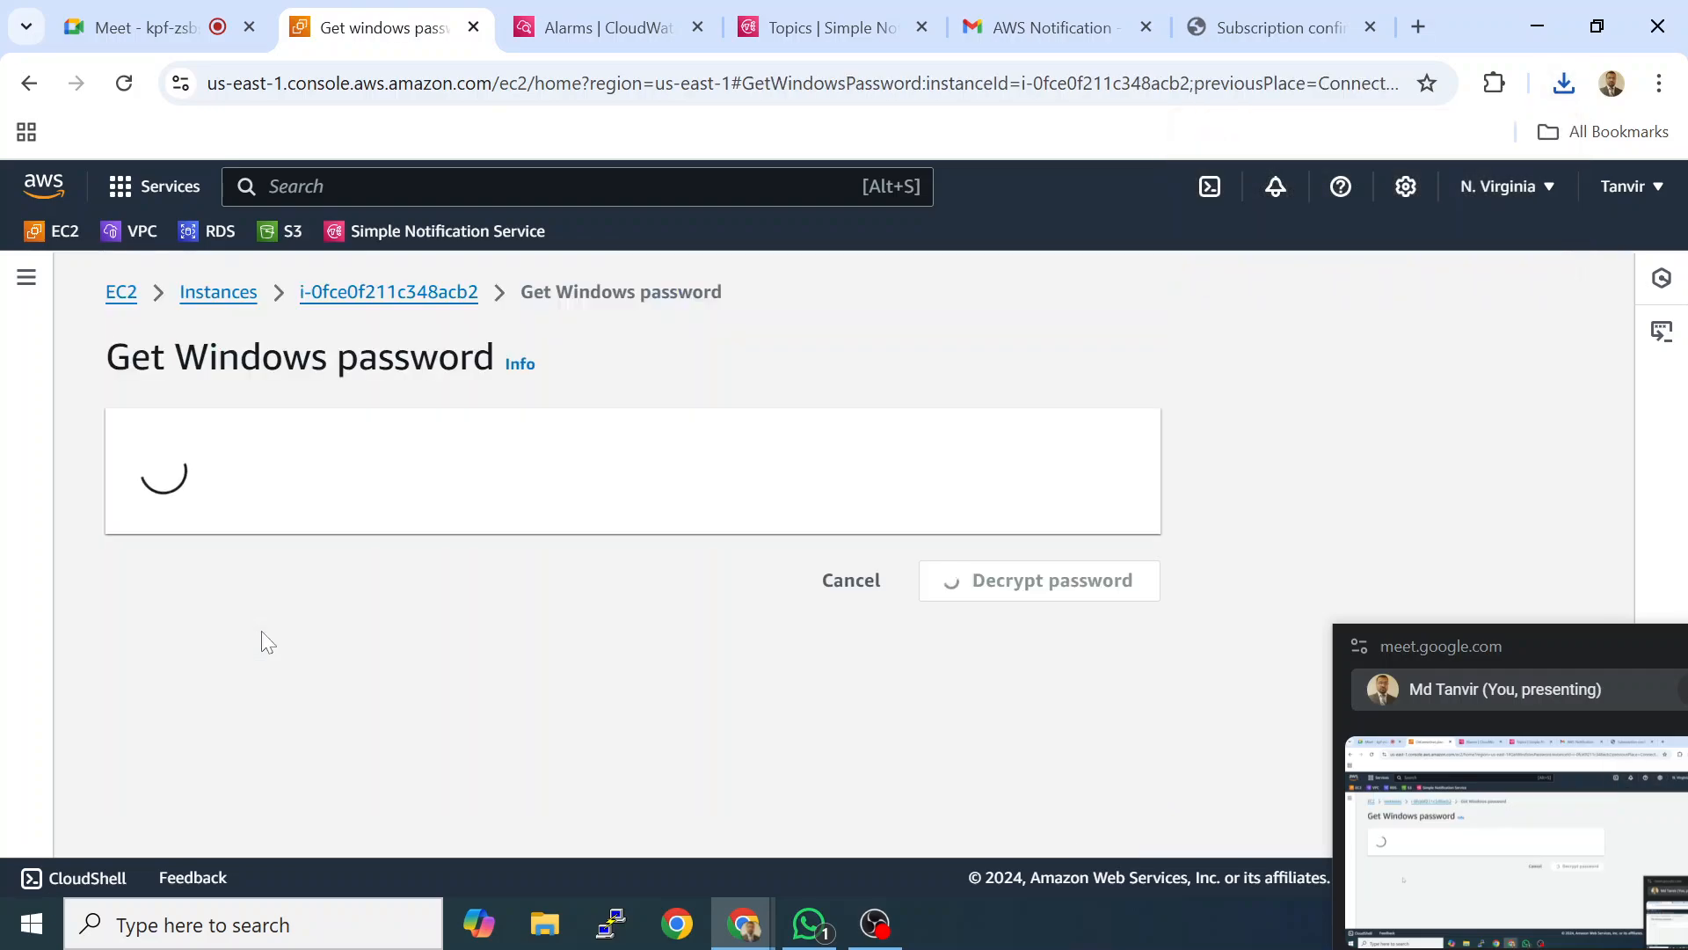
{"action": "left_click", "coordinate": [217, 709]}
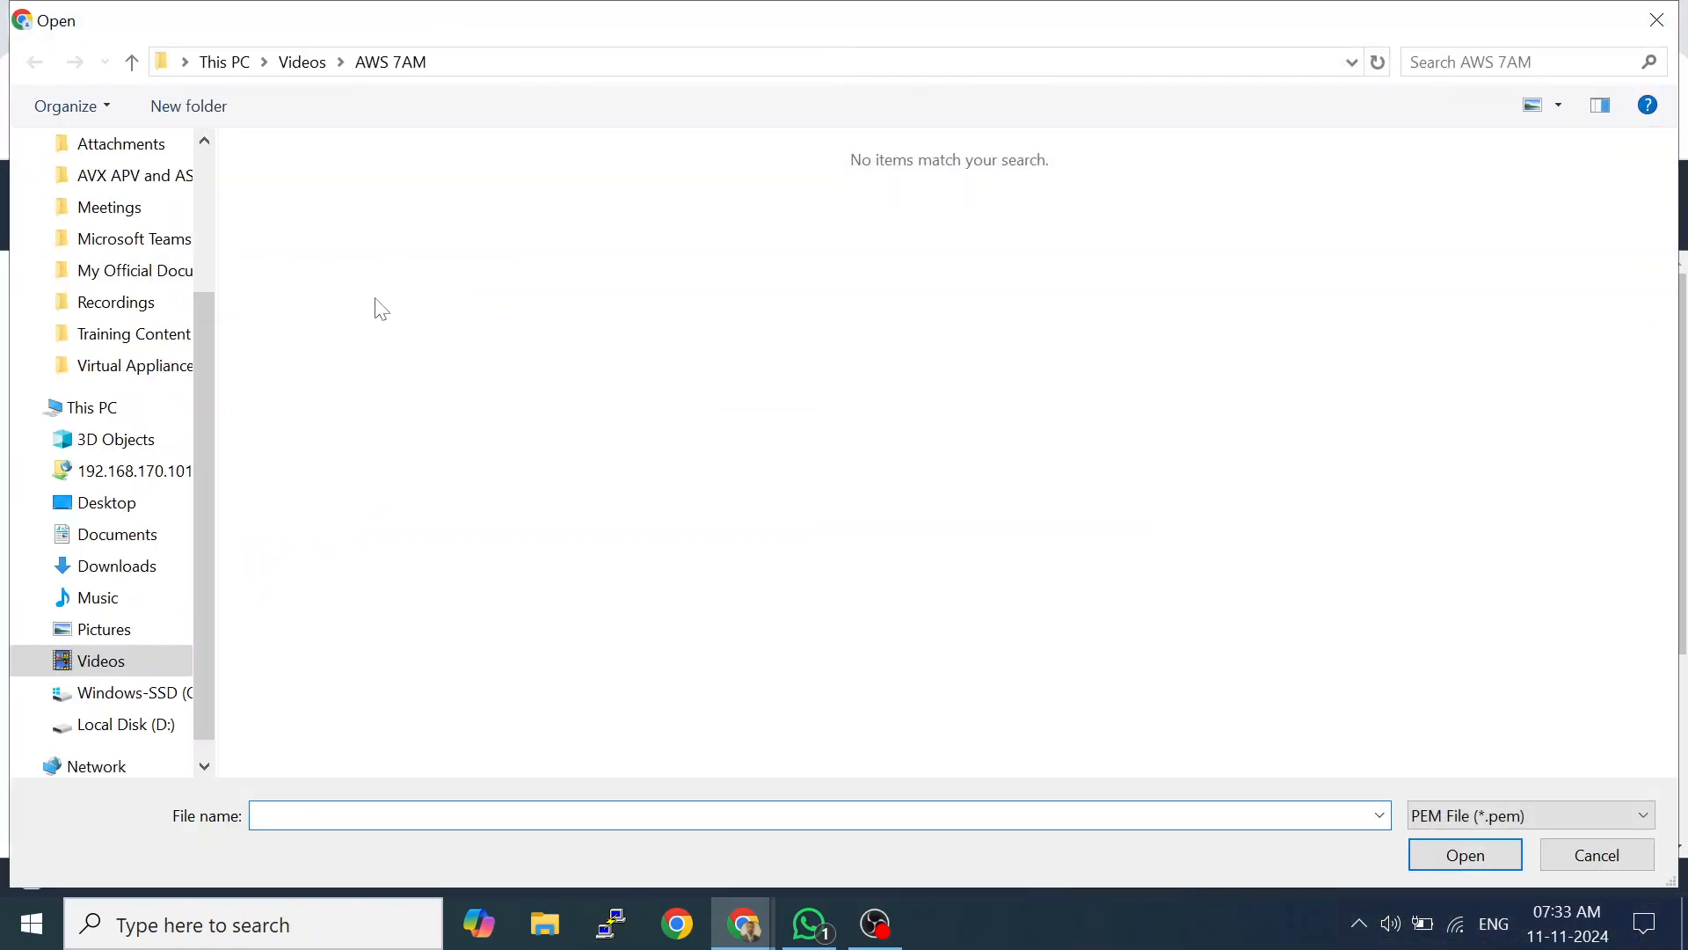
{"action": "left_click", "coordinate": [119, 576]}
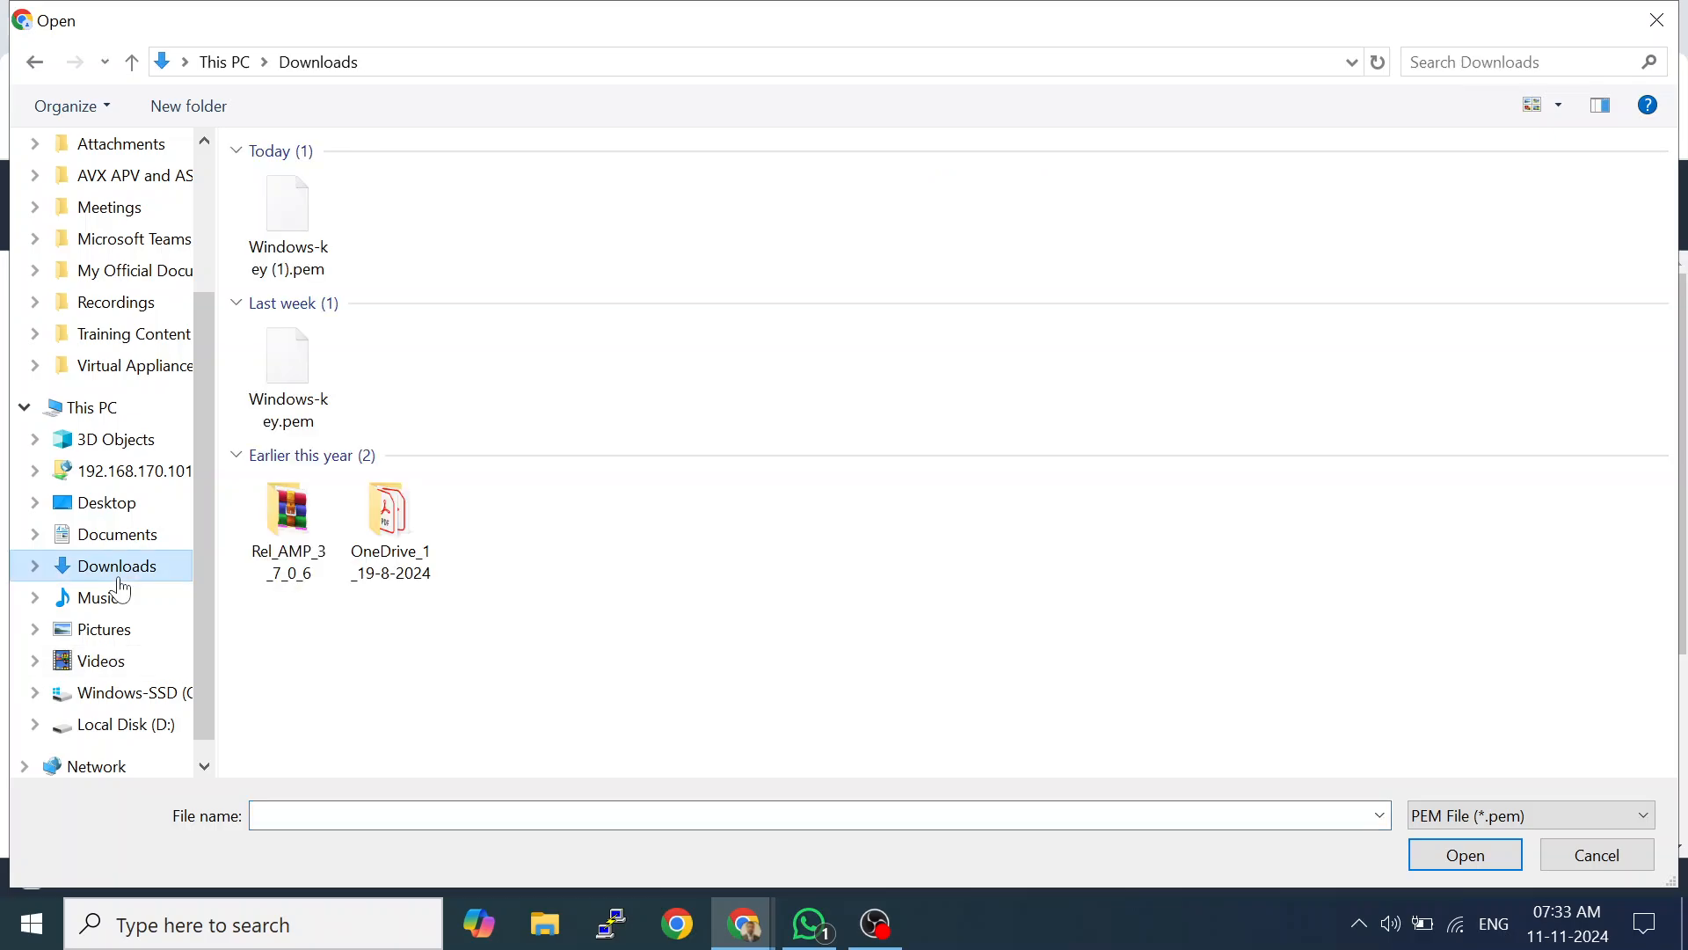
{"action": "double_click", "coordinate": [292, 208]}
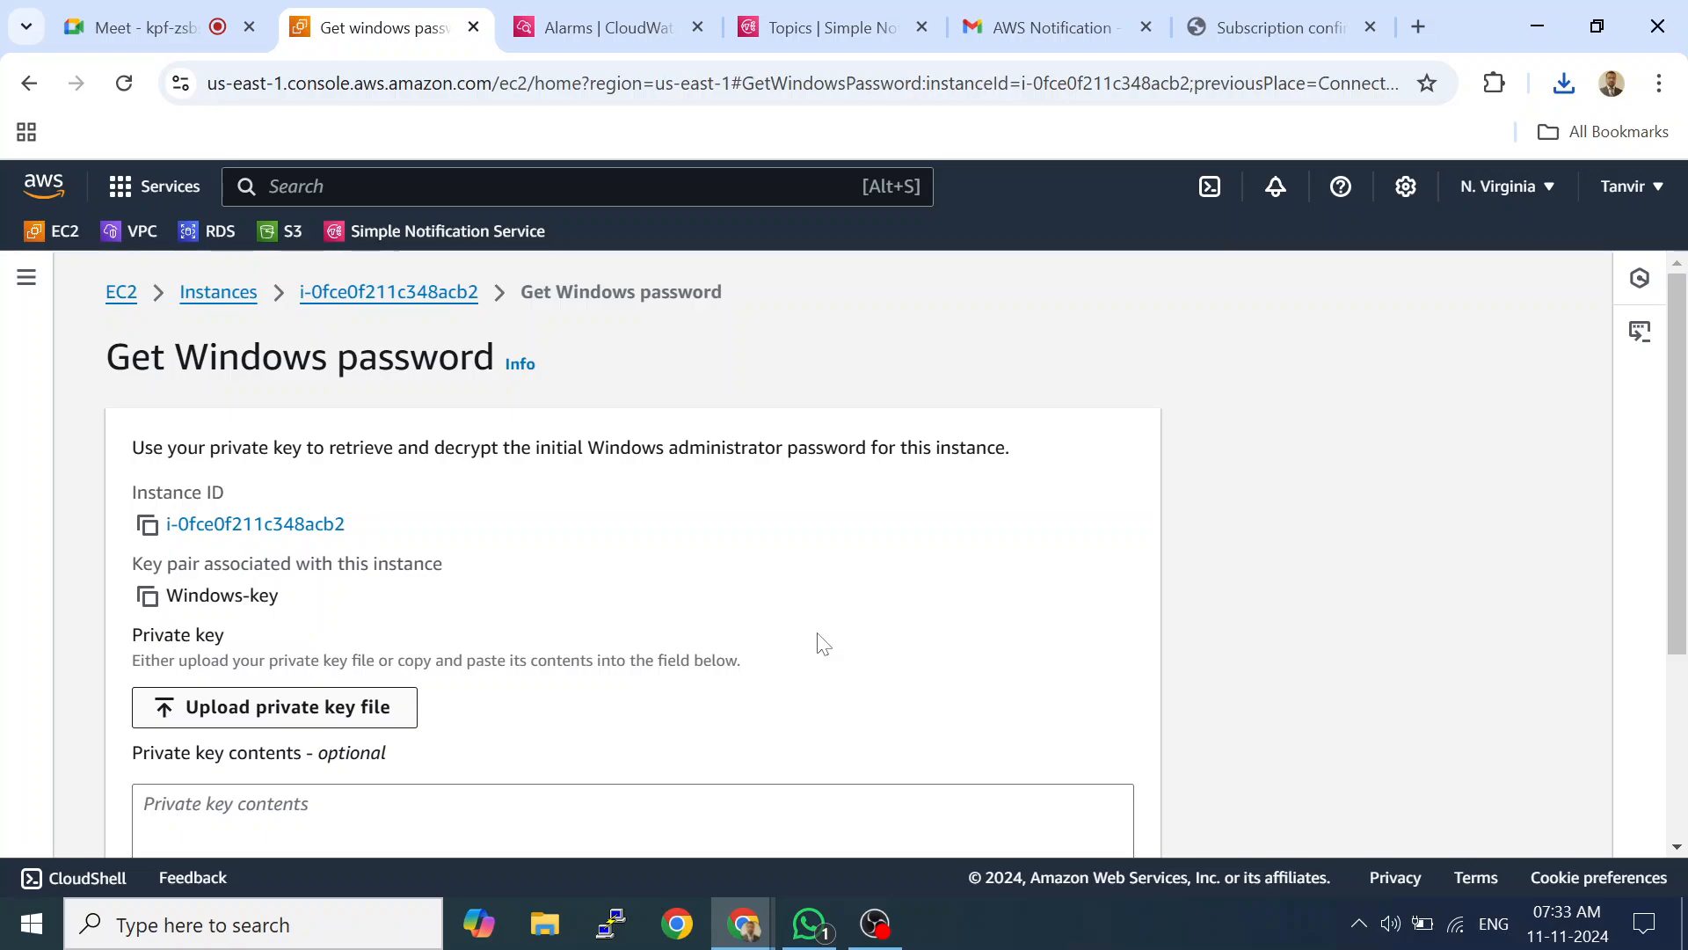
{"action": "scroll", "coordinate": [822, 645], "scroll_direction": "down", "scroll_amount": 3}
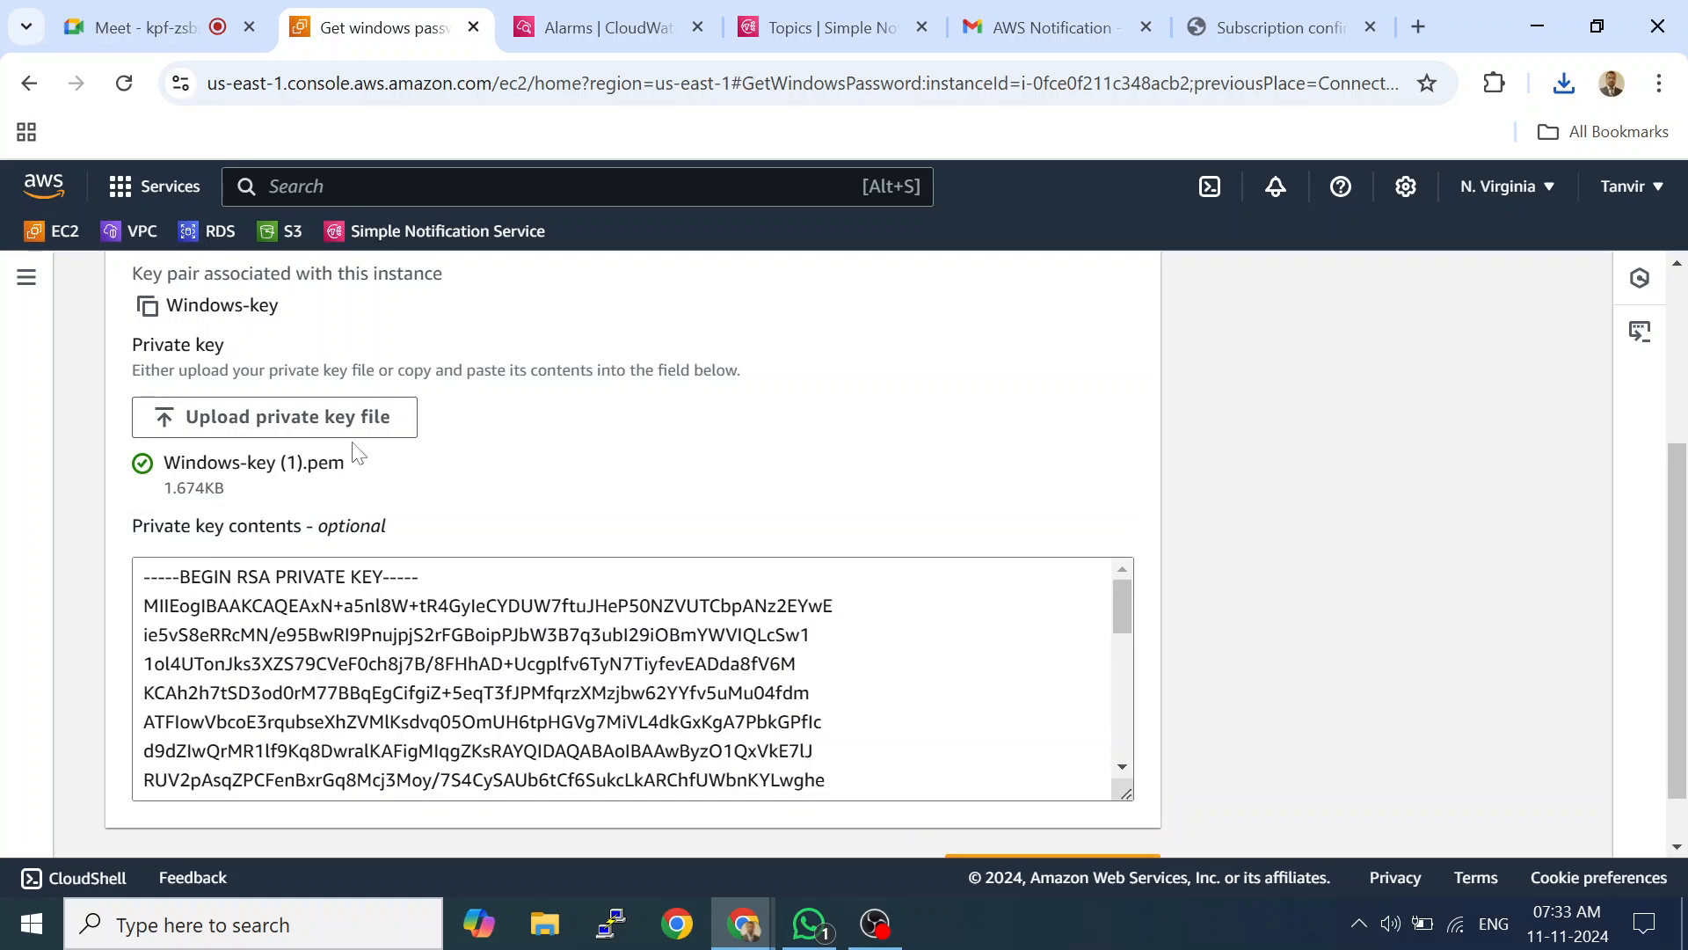
{"action": "scroll", "coordinate": [1018, 547], "scroll_direction": "down", "scroll_amount": 1}
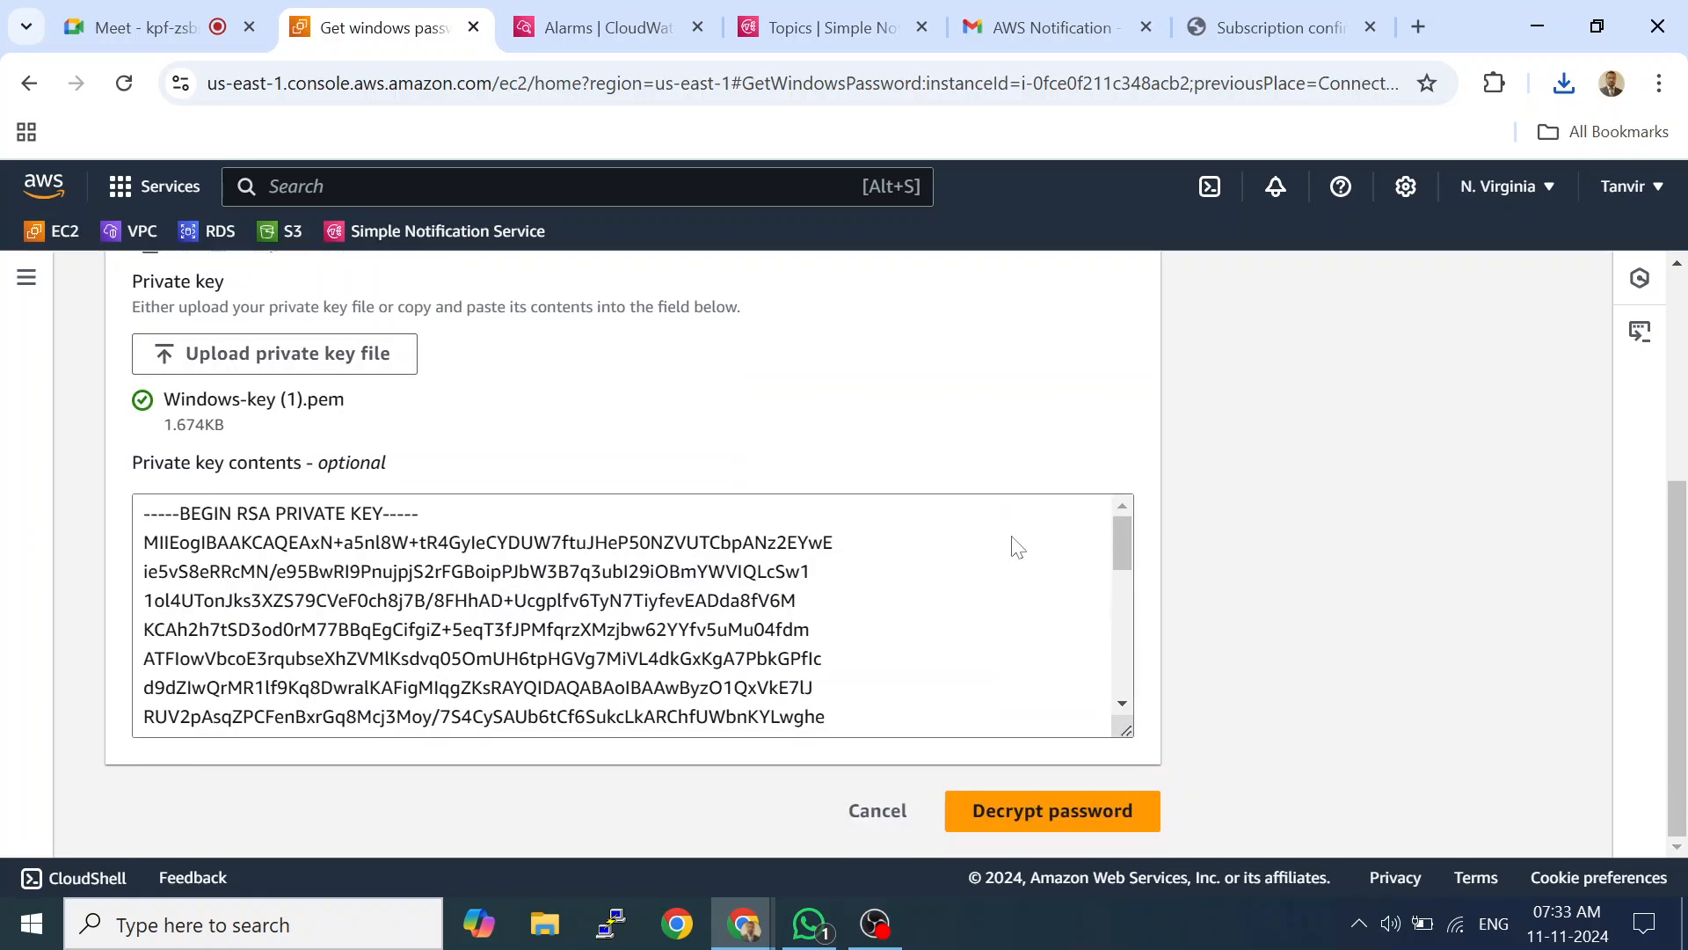
{"action": "left_click", "coordinate": [1100, 812]}
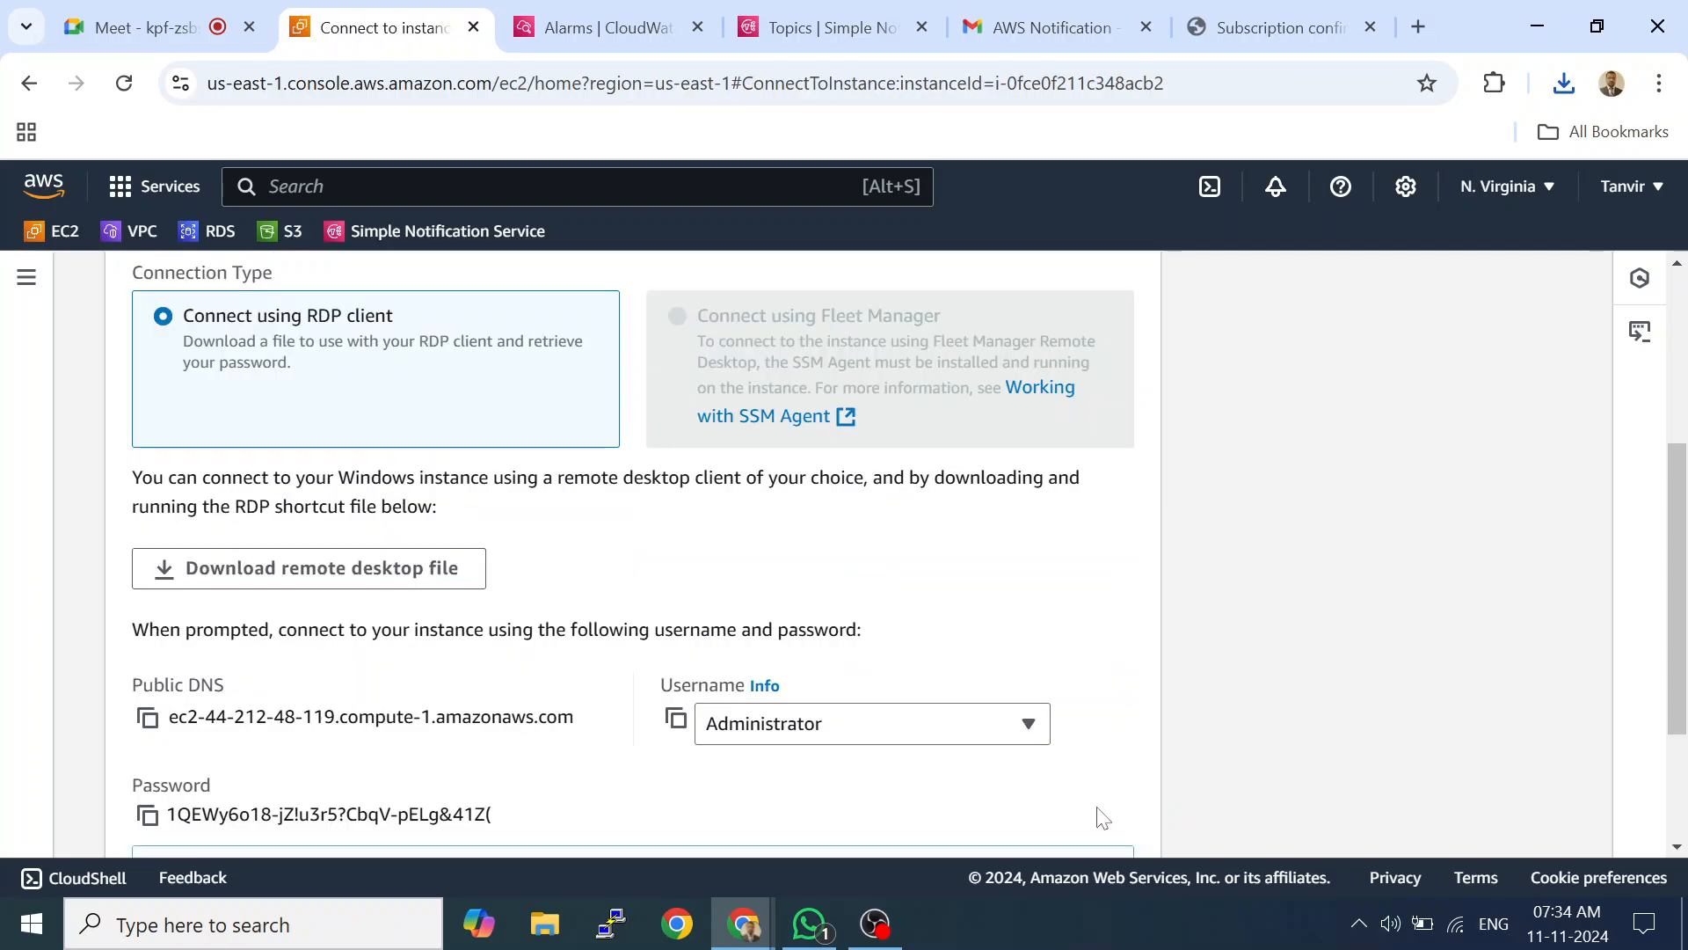
{"action": "left_click", "coordinate": [147, 816]}
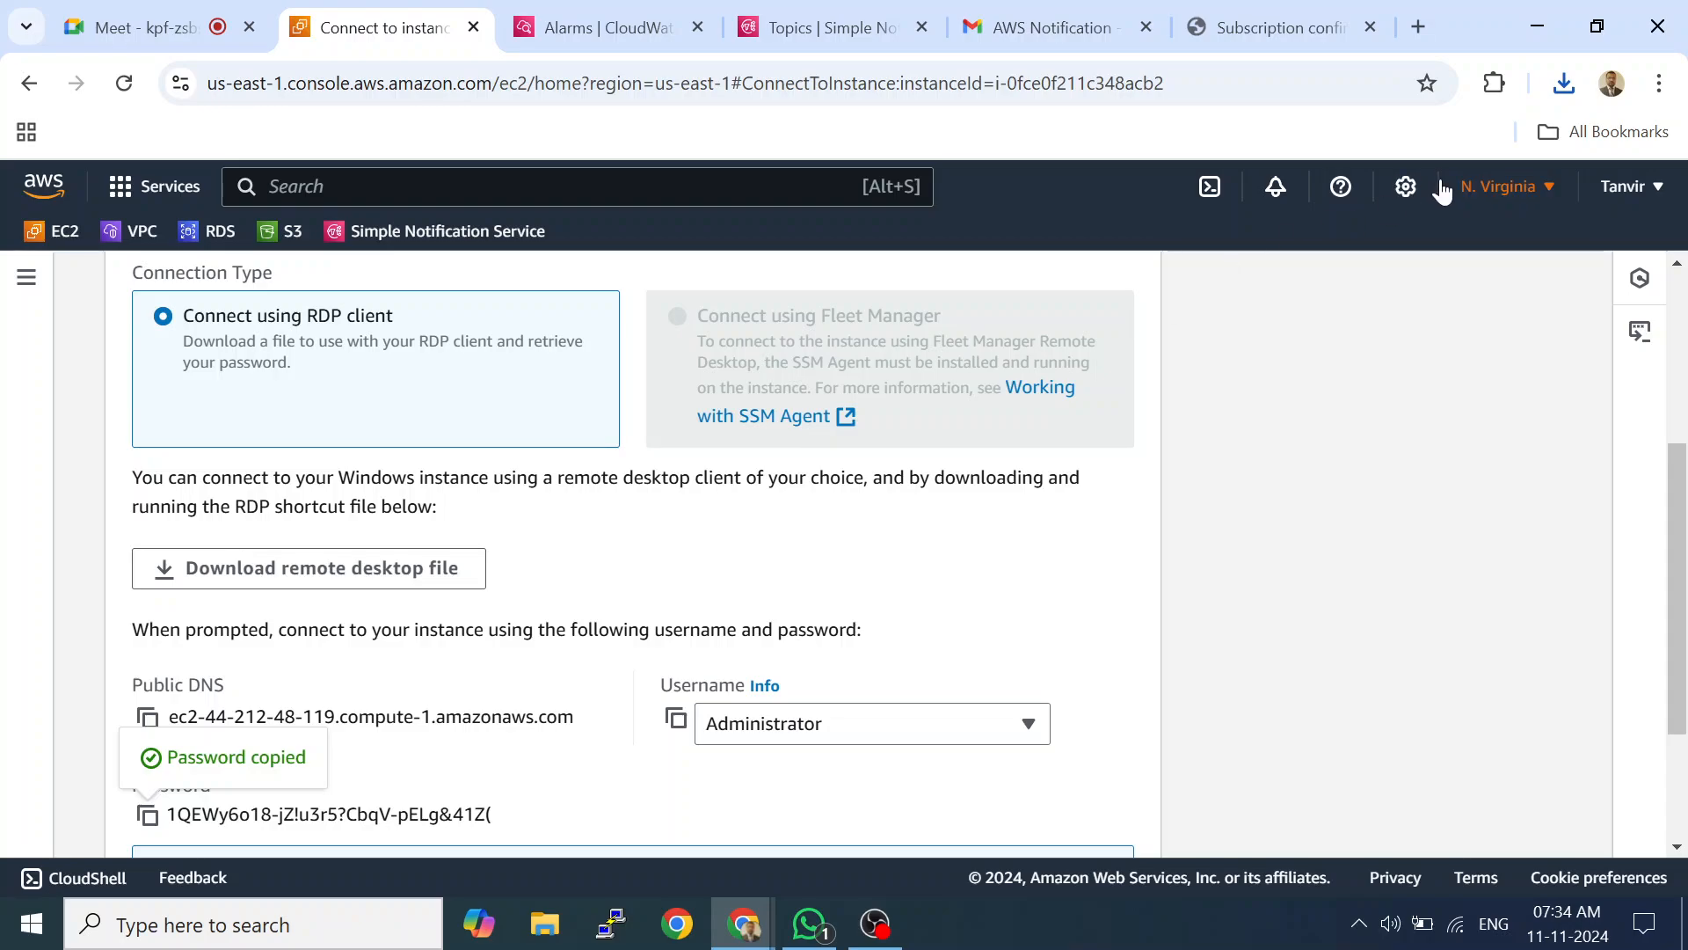
Open the downloaded remote desktop file, connect despite the unidentified publisher, and sign in with the copied Administrator password.
{"action": "left_click", "coordinate": [1558, 89]}
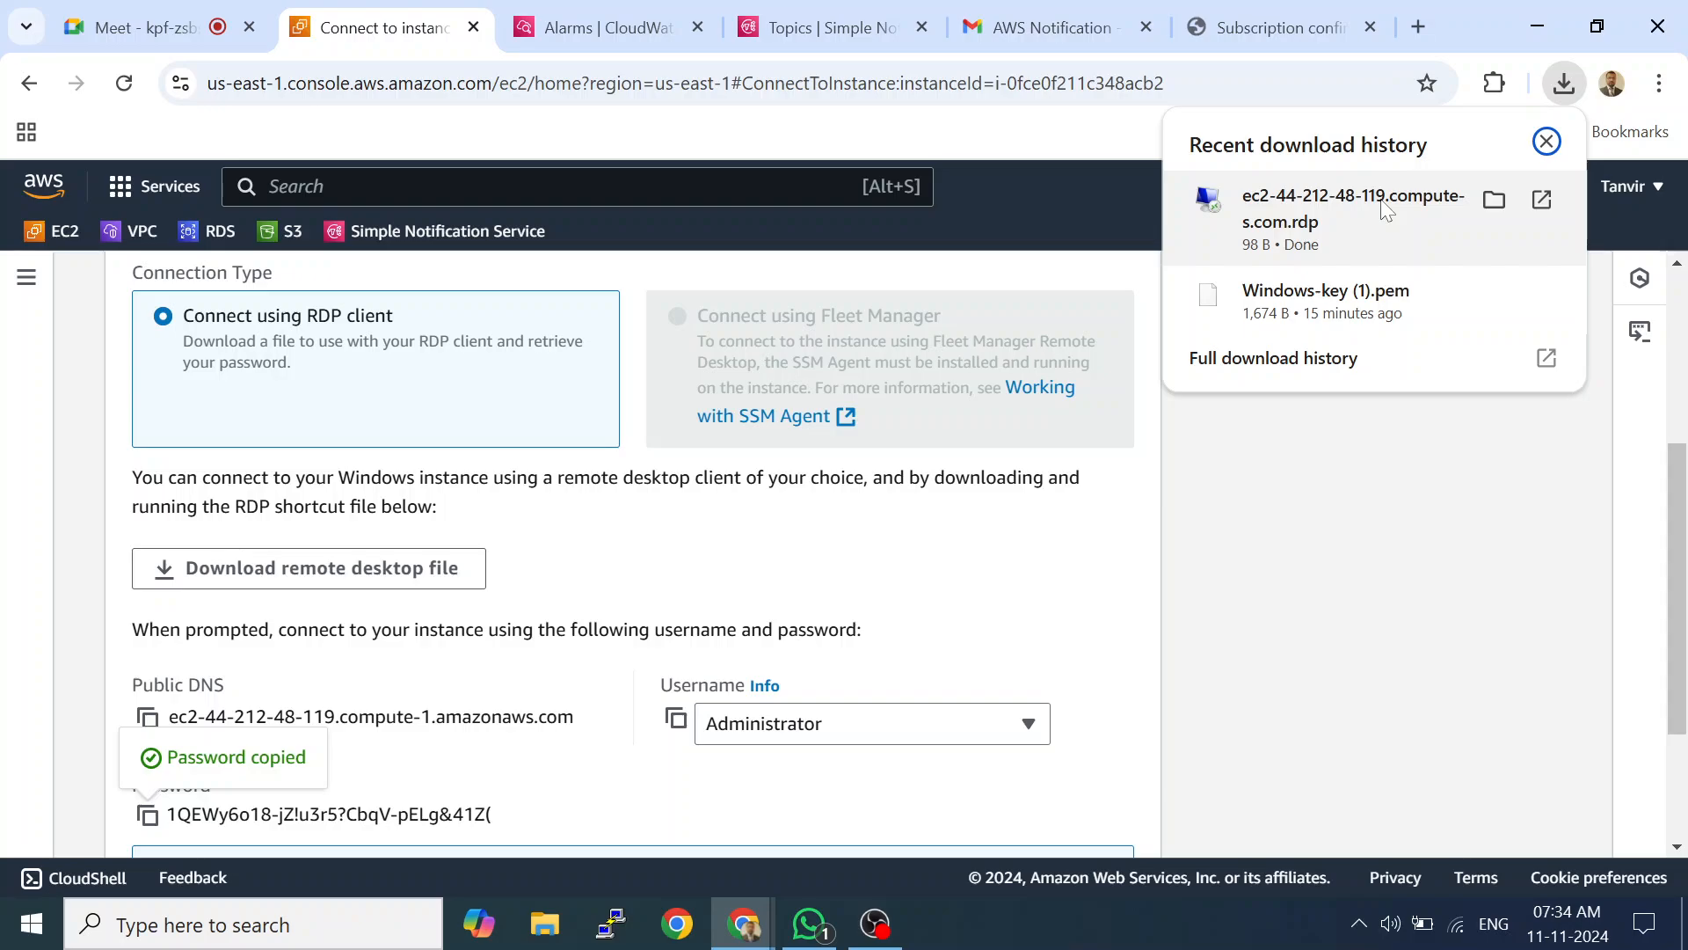
{"action": "left_click", "coordinate": [1354, 210]}
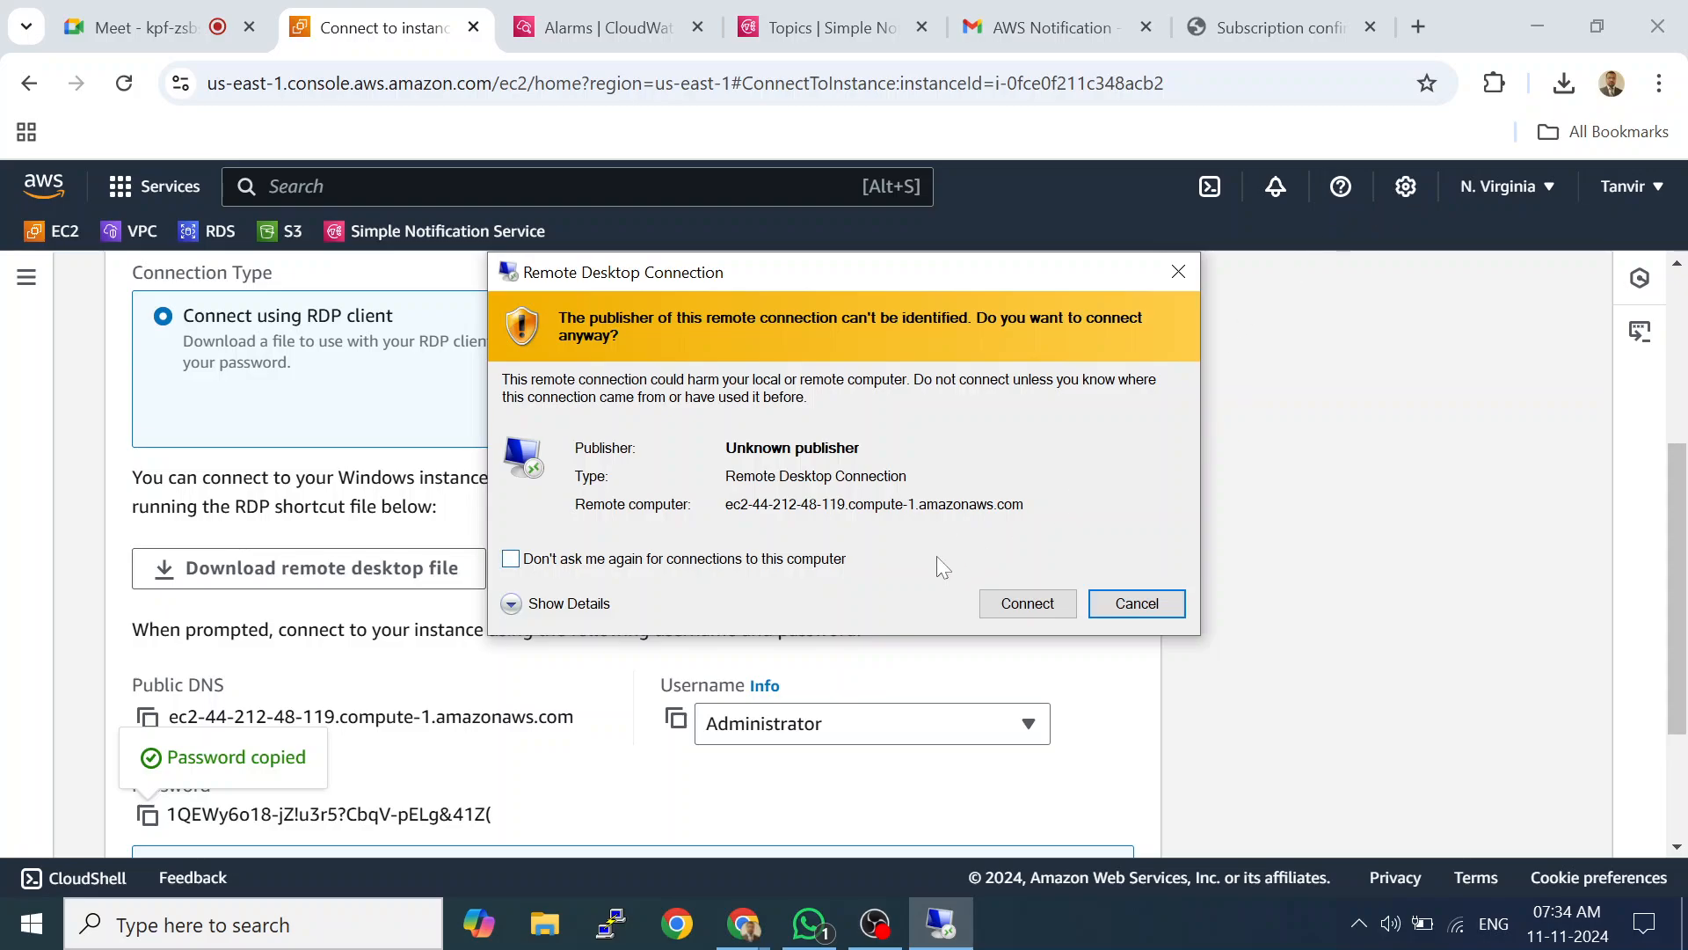
{"action": "left_click", "coordinate": [1011, 610]}
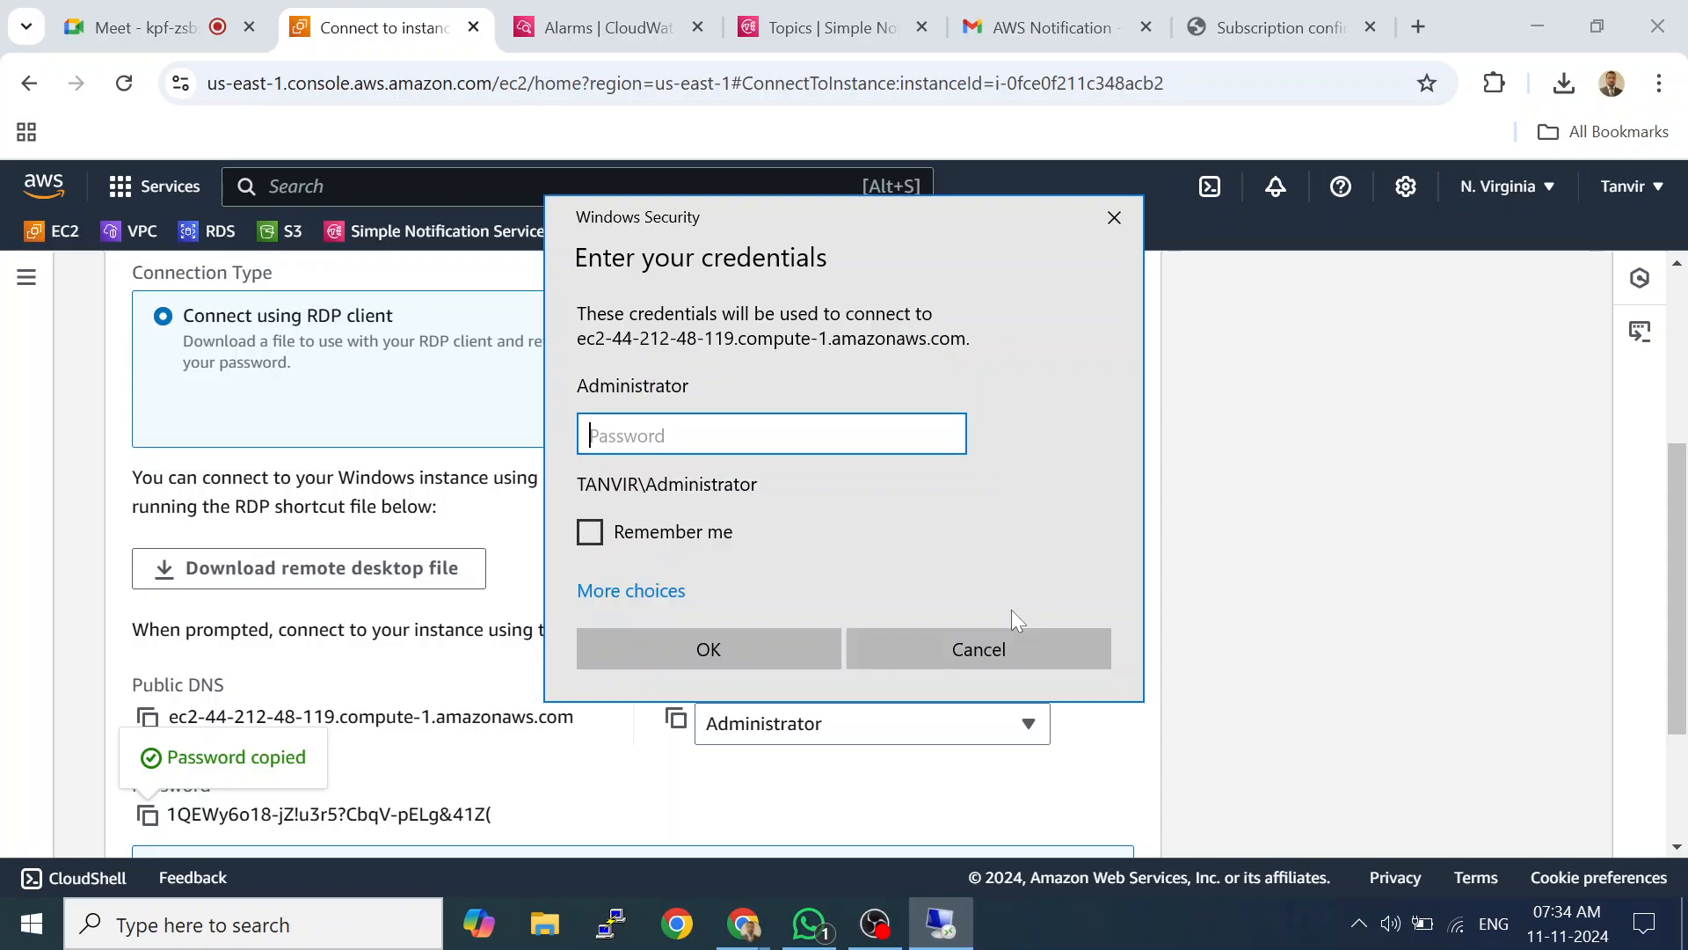
{"action": "key", "text": "ctrl+v"}
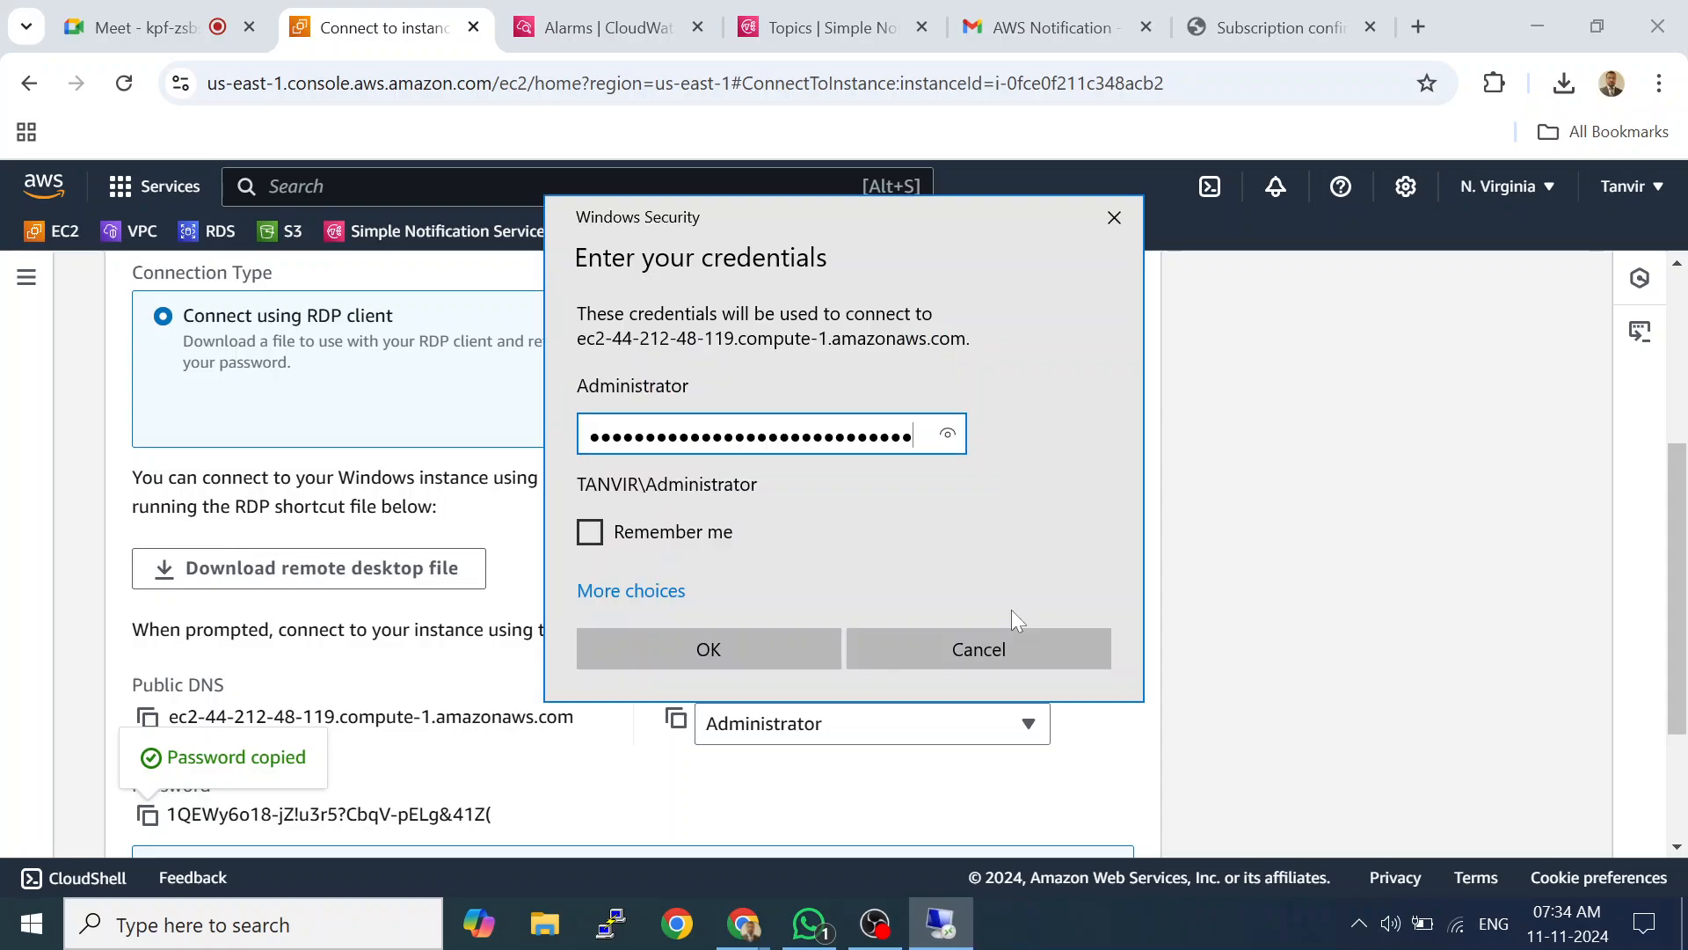
{"action": "left_click", "coordinate": [672, 652]}
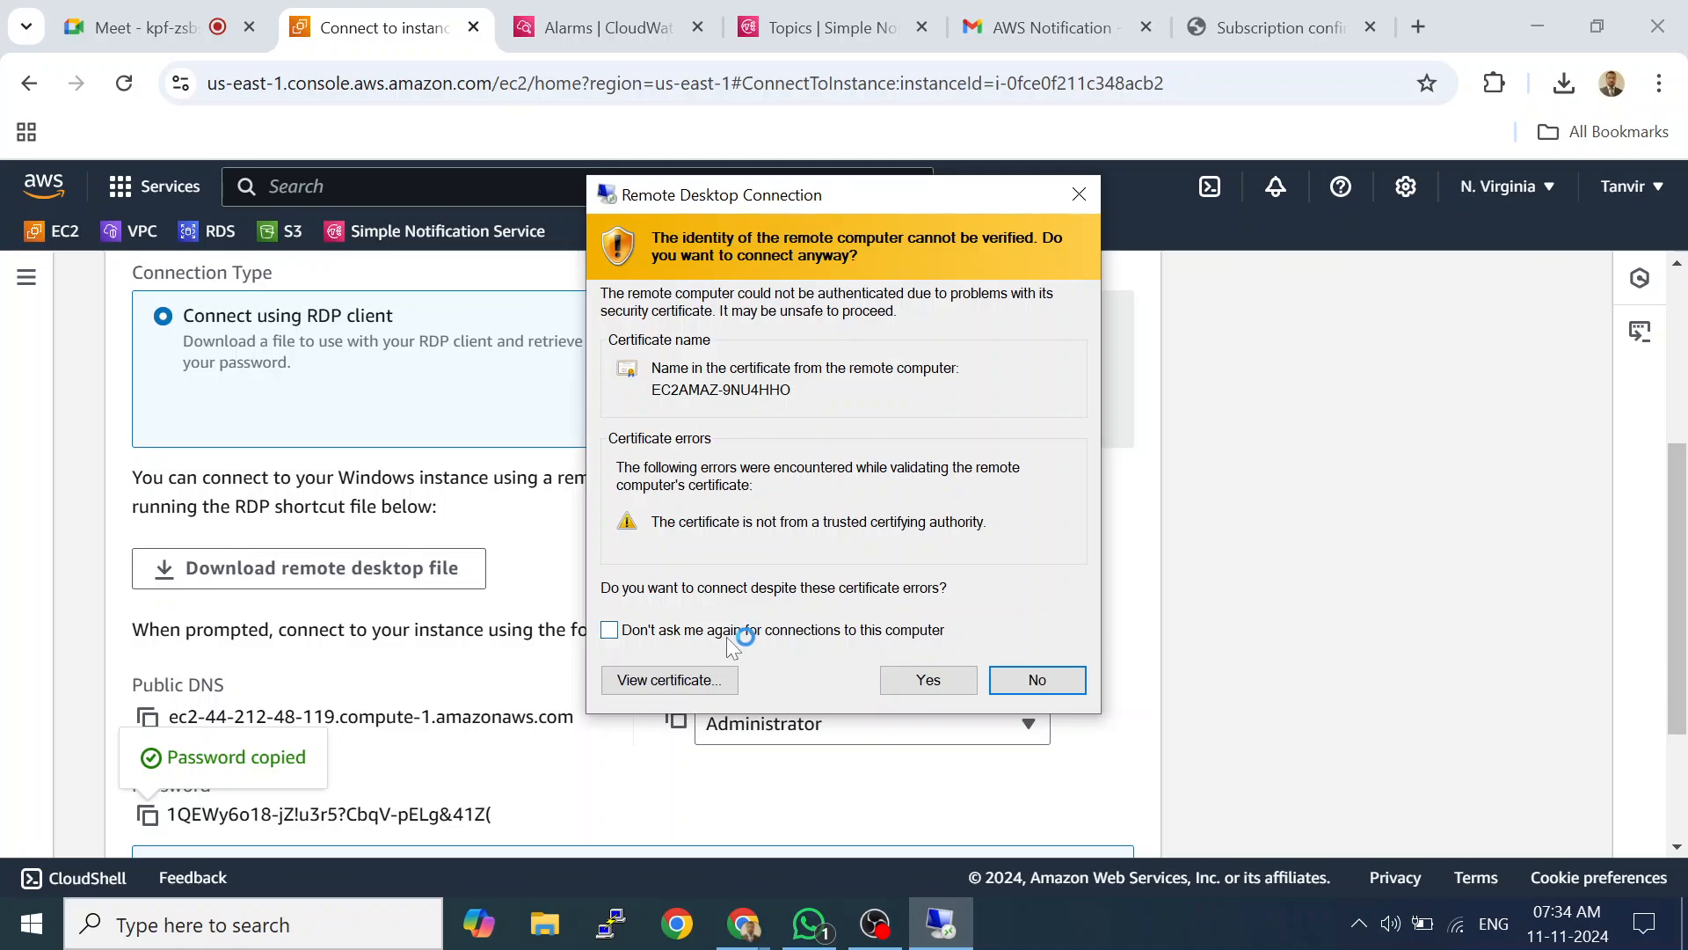
Accept the remote computer's certificate without being asked again, and allow the remote PC to be discoverable on its network.
{"action": "left_click", "coordinate": [727, 637]}
{"action": "left_click", "coordinate": [923, 682]}
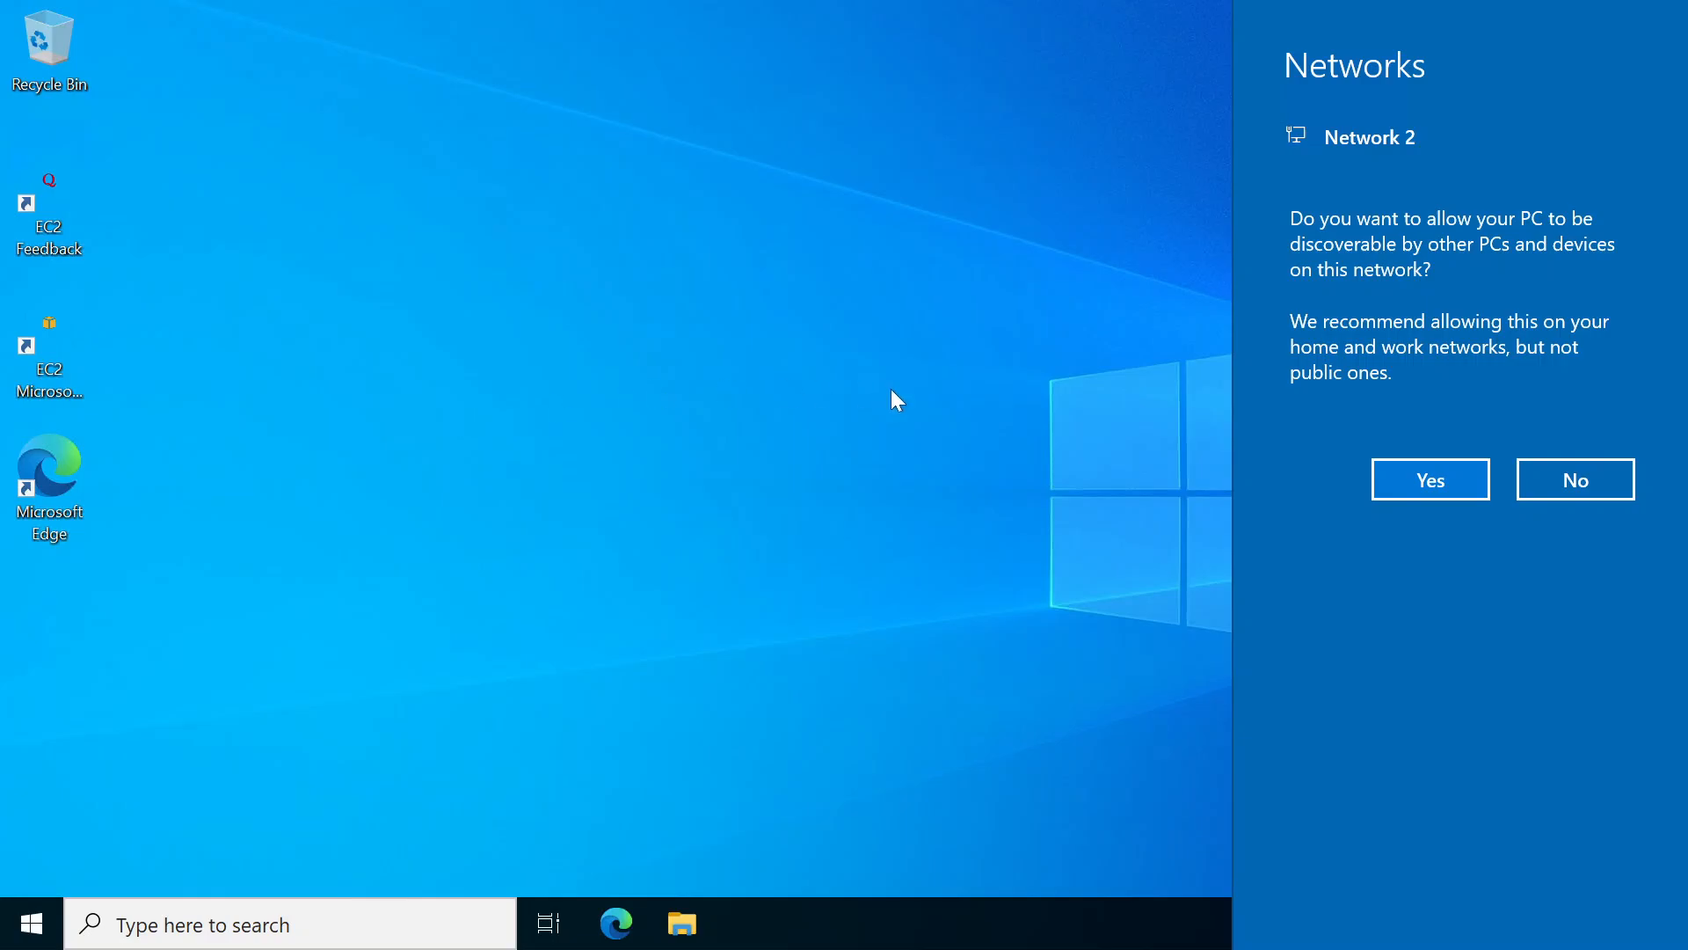
{"action": "left_click", "coordinate": [1383, 480]}
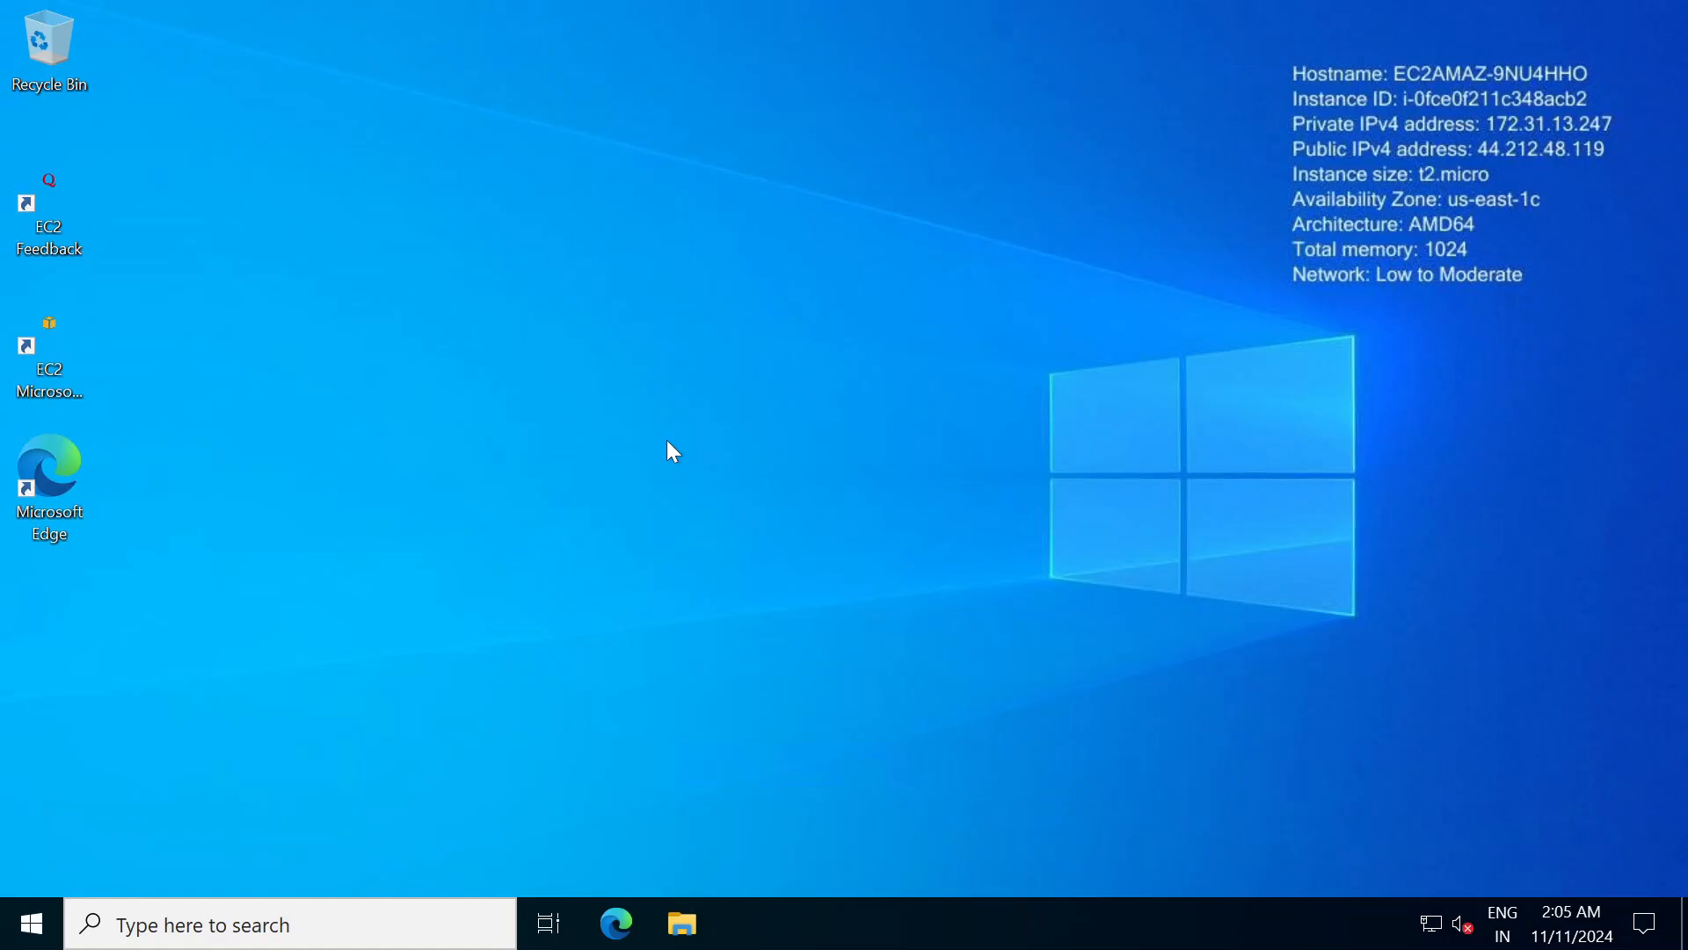
Create a new text document on the remote desktop and name it a.bat.
{"action": "right_click", "coordinate": [667, 441]}
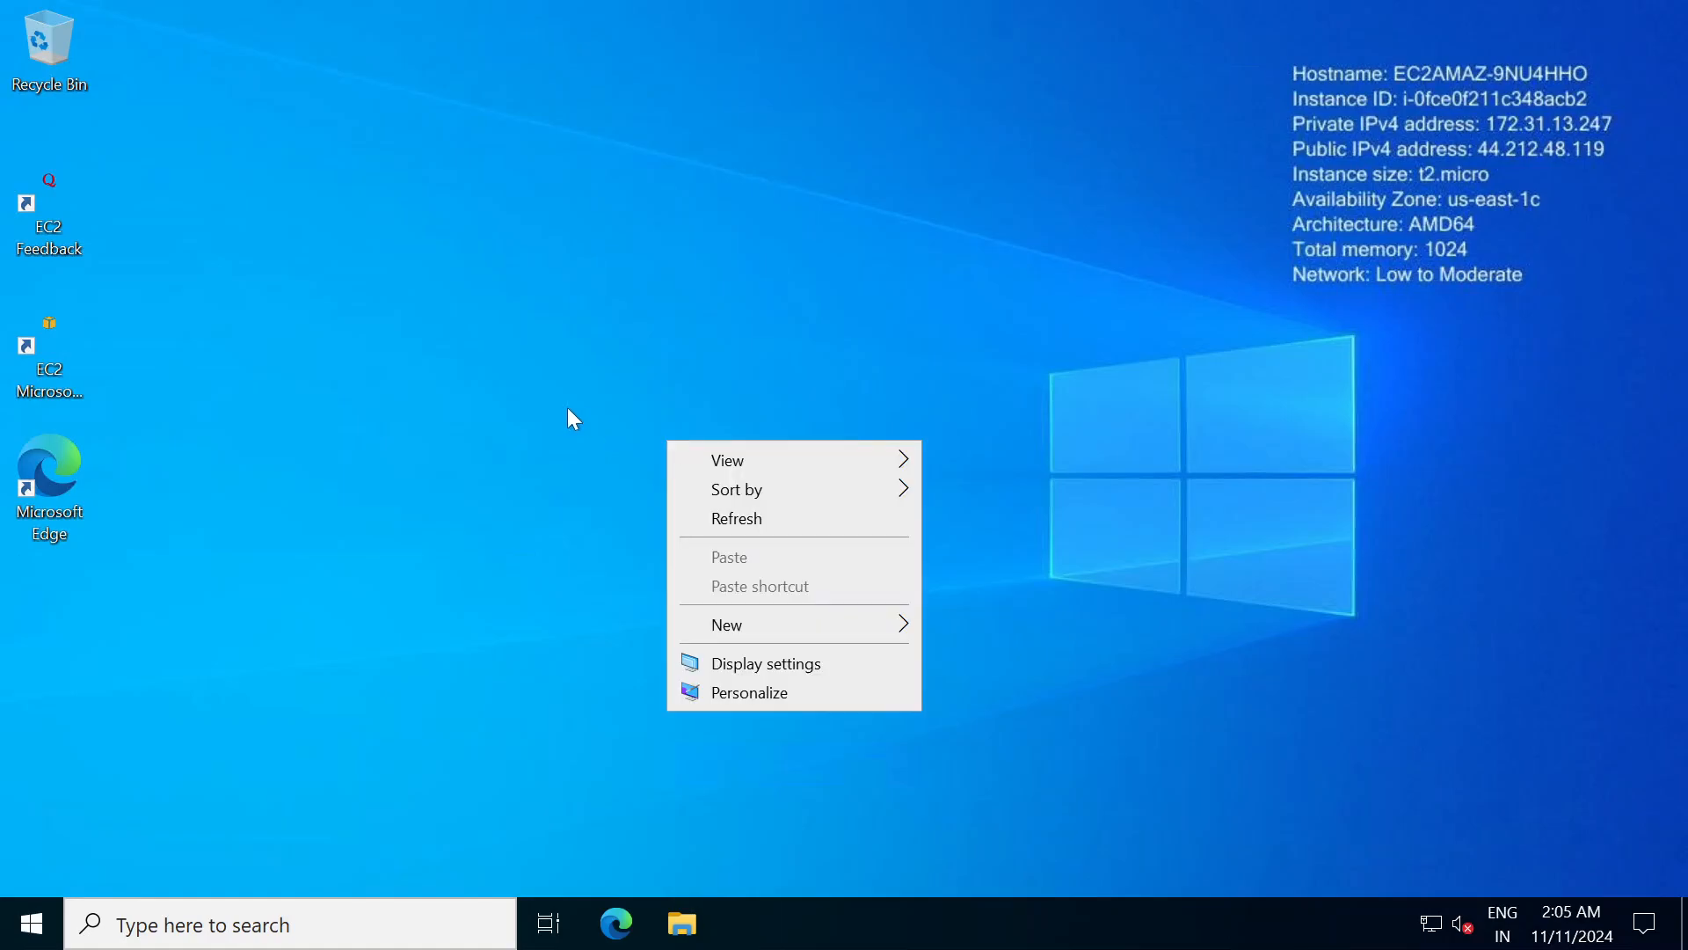
{"action": "mouse_move", "coordinate": [875, 635]}
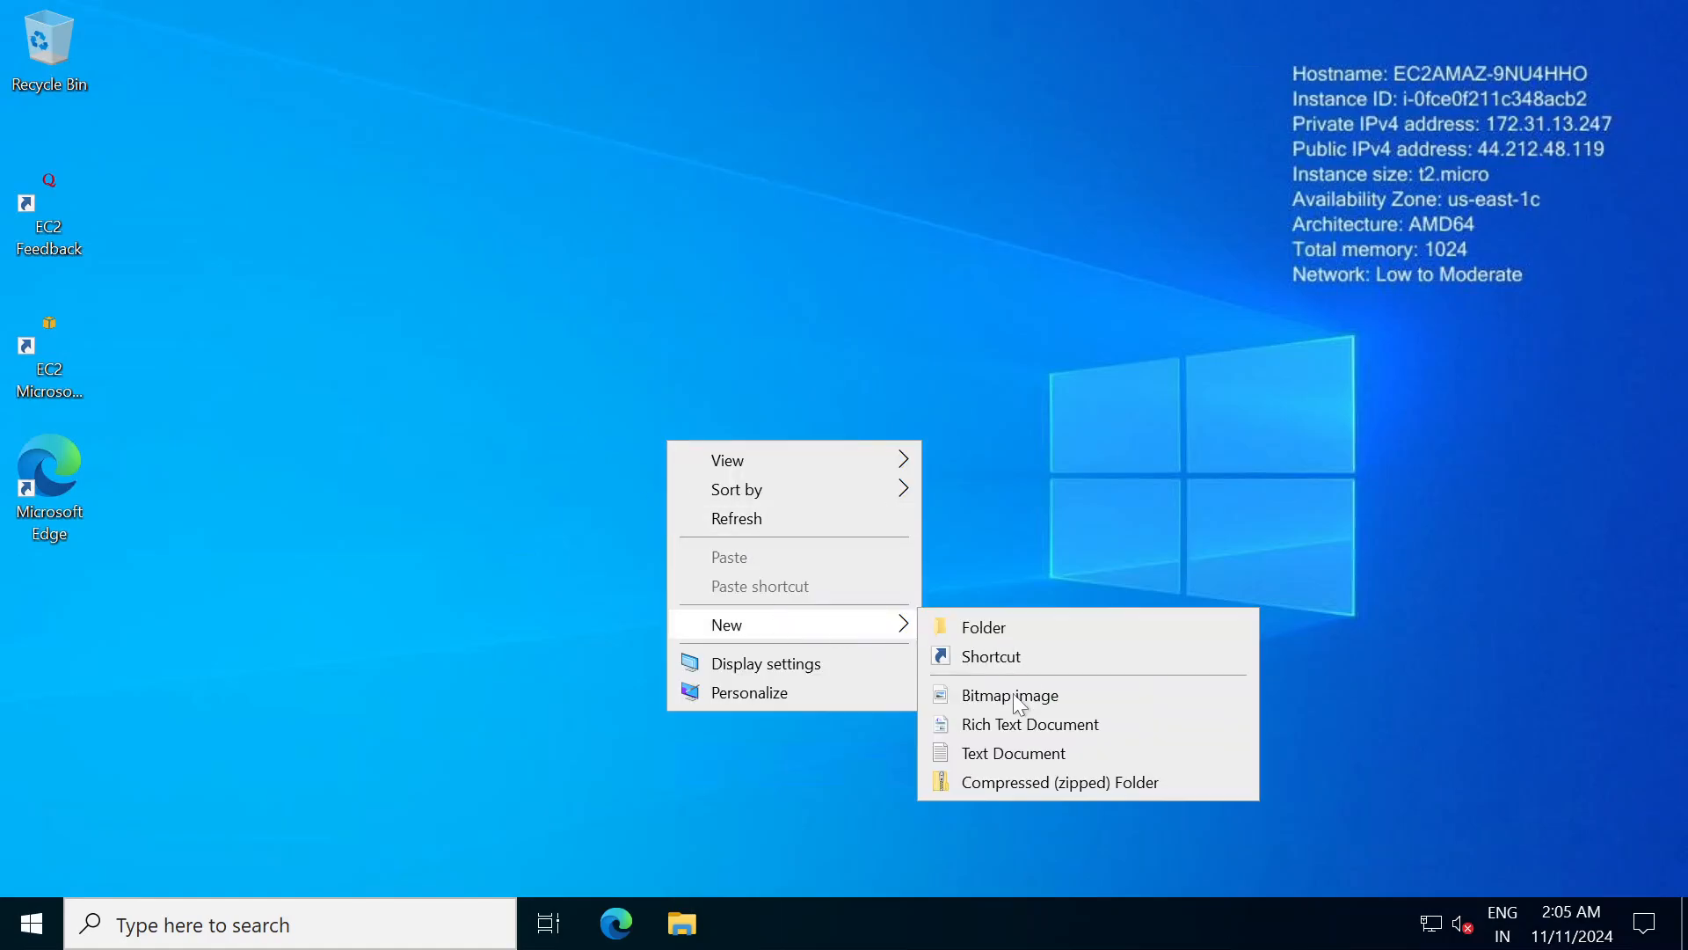
{"action": "left_click", "coordinate": [1009, 756]}
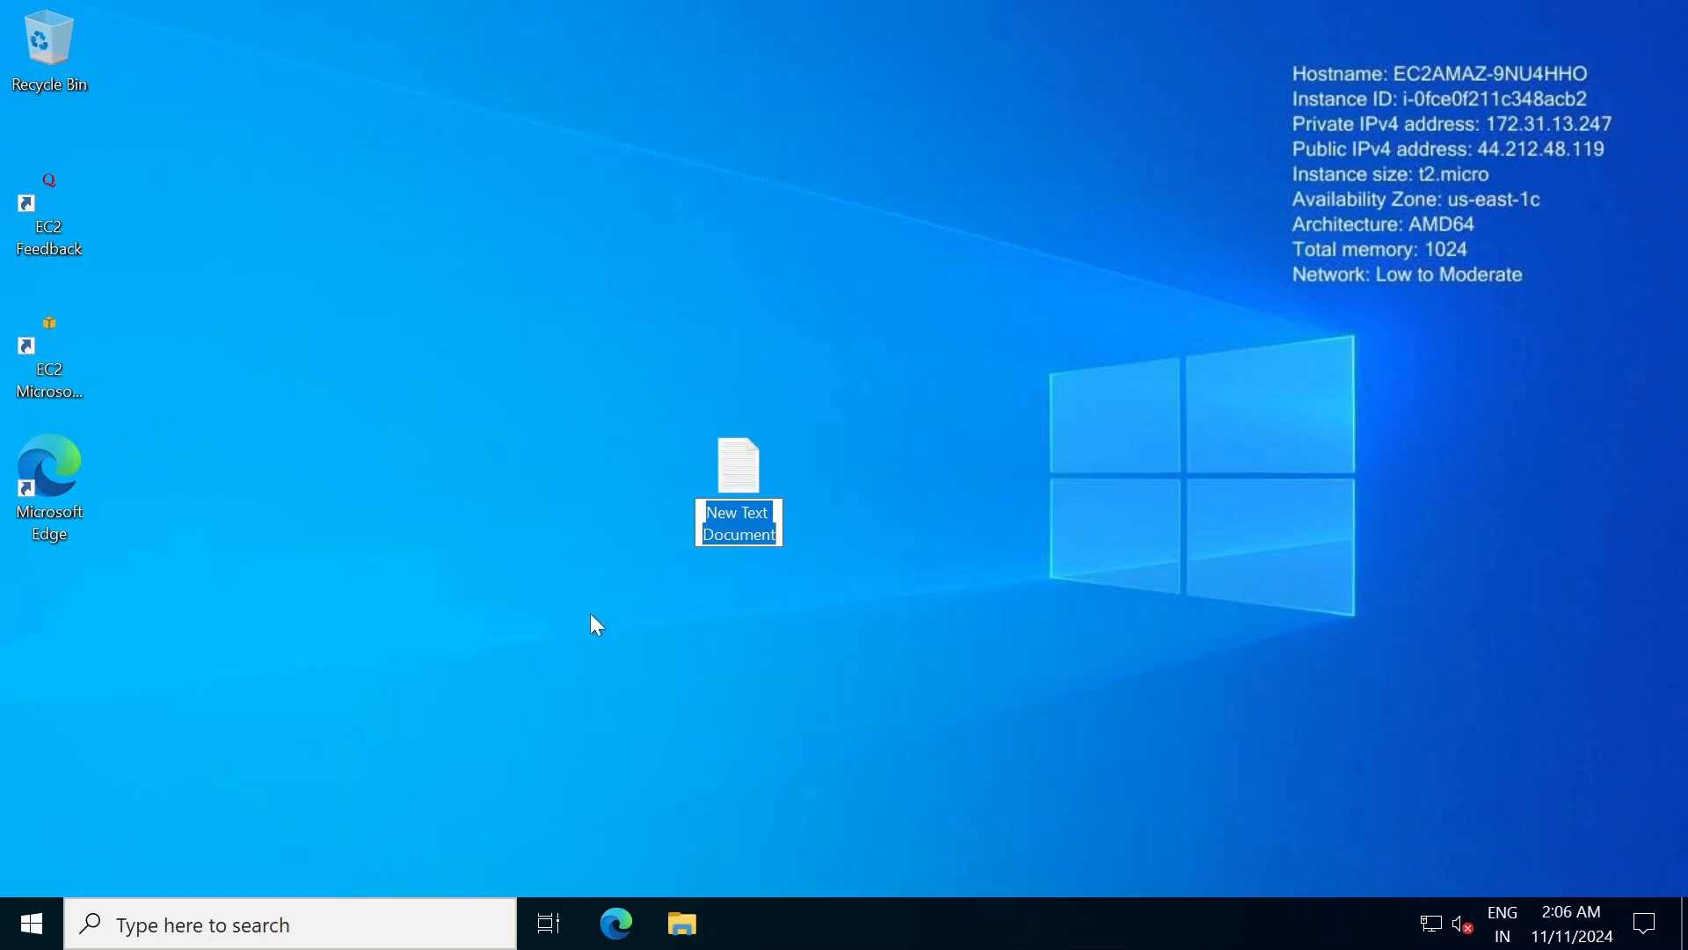
{"action": "type", "text": "a"}
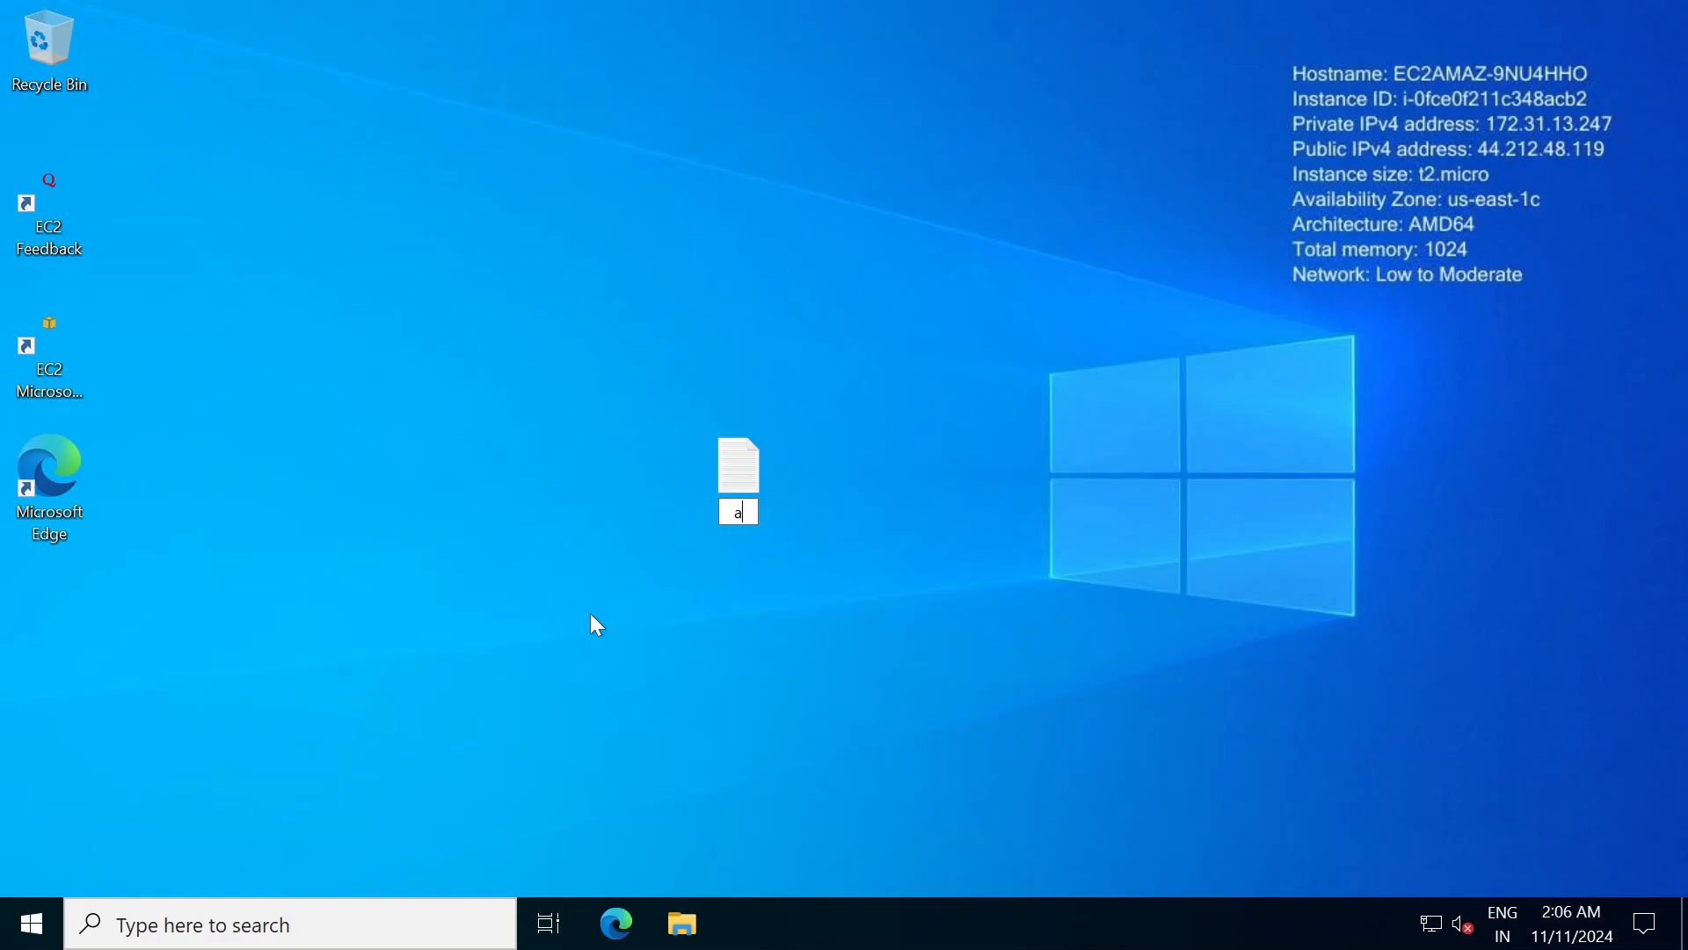
{"action": "type", "text": ".bat"}
{"action": "key", "text": "Return"}
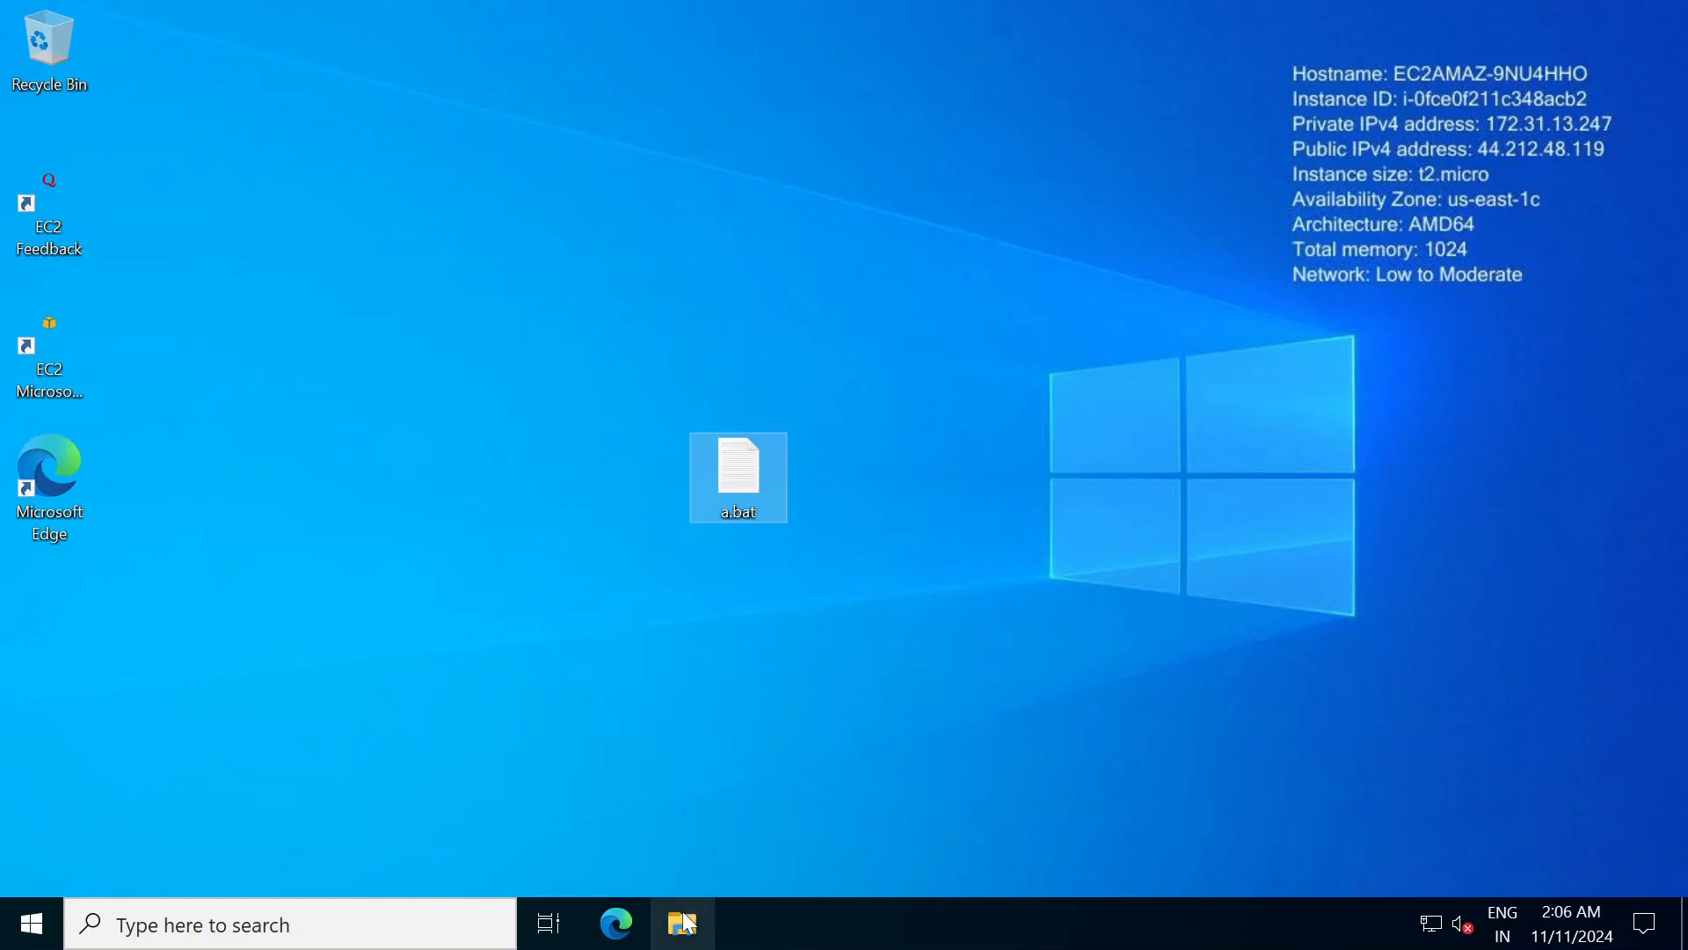
{"action": "left_click", "coordinate": [591, 309]}
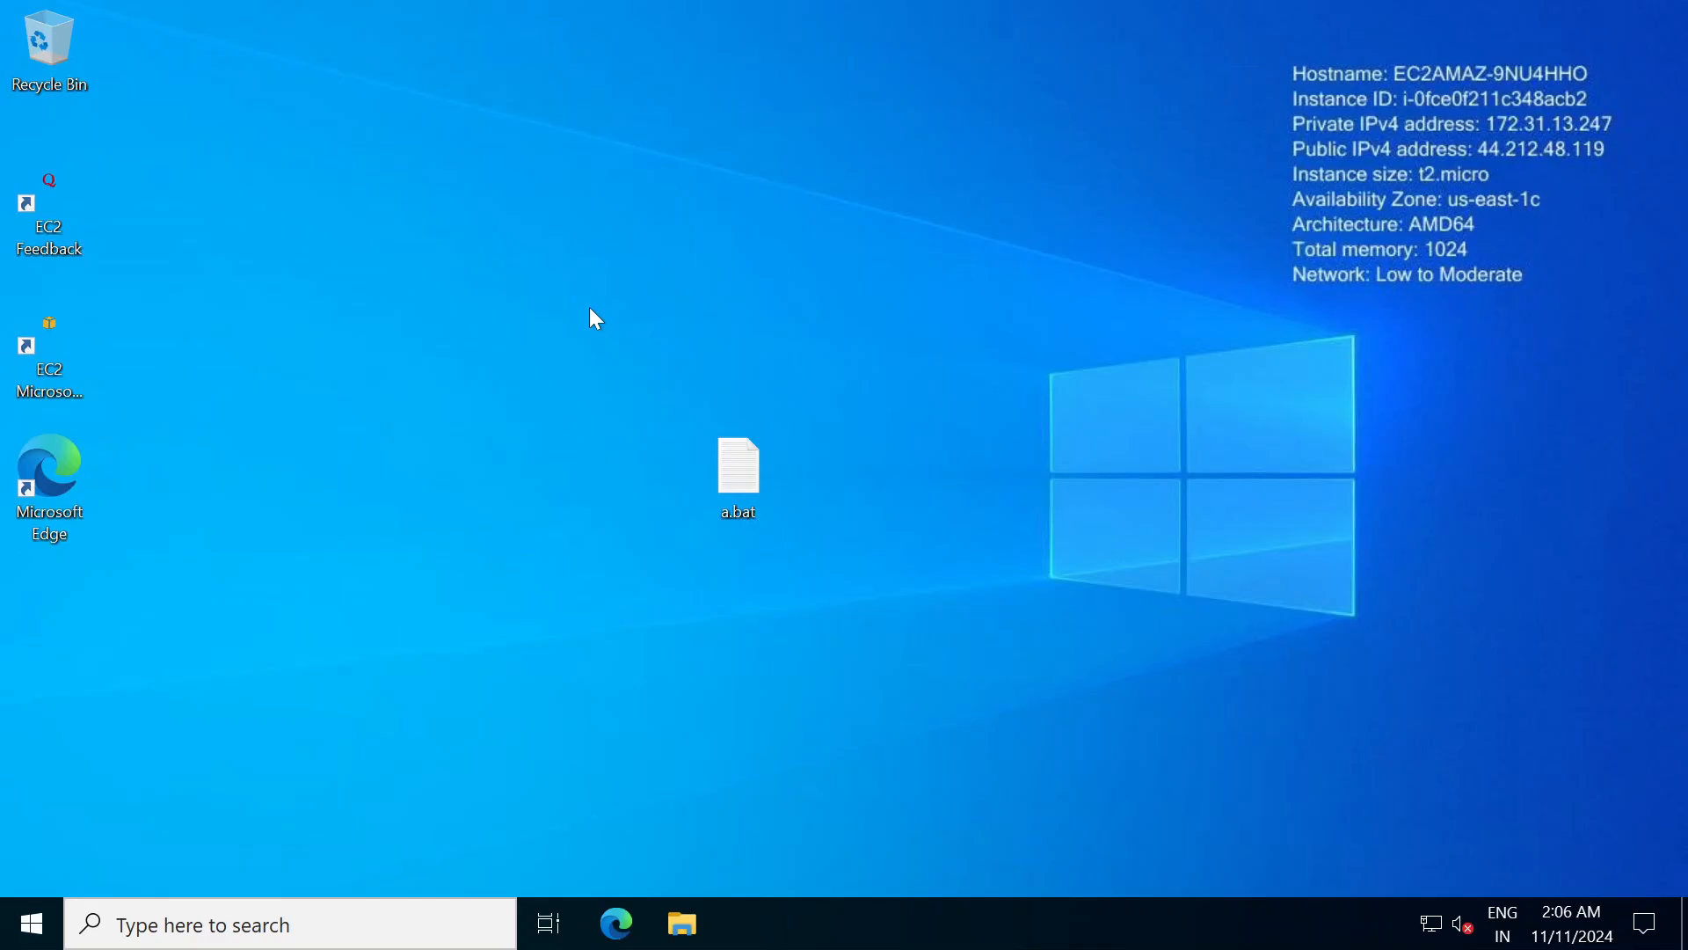
Turn on the display of file name extensions in File Explorer and close its window.
{"action": "key", "text": "super+e"}
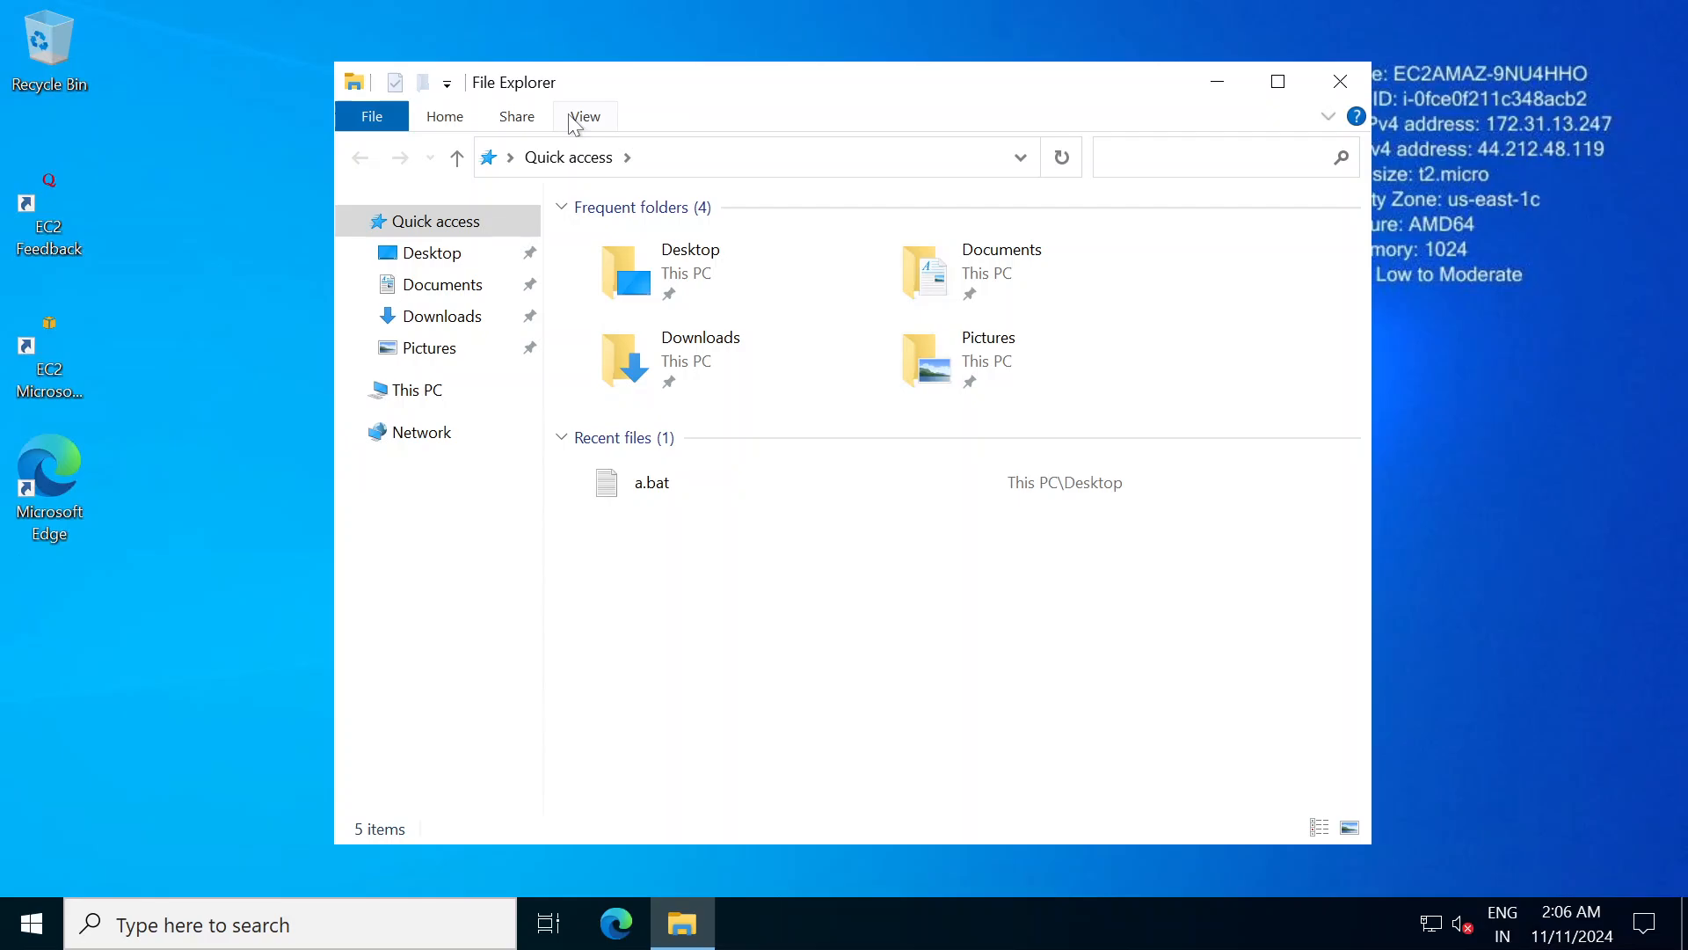
{"action": "left_click", "coordinate": [574, 124]}
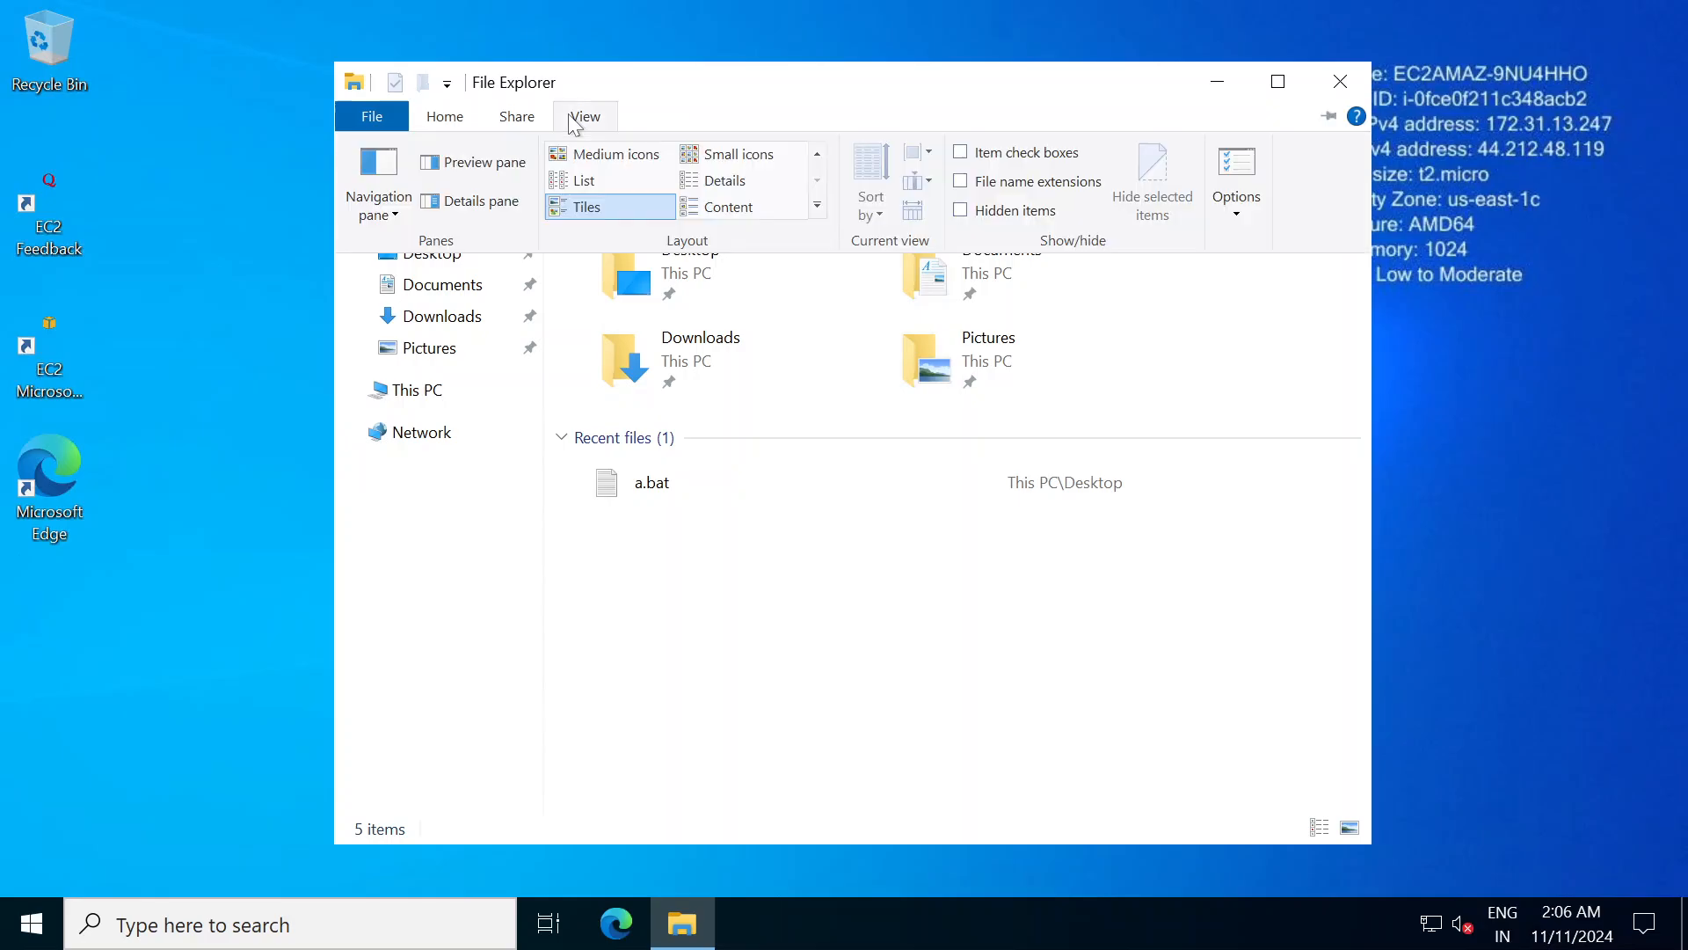
{"action": "left_click", "coordinate": [999, 183]}
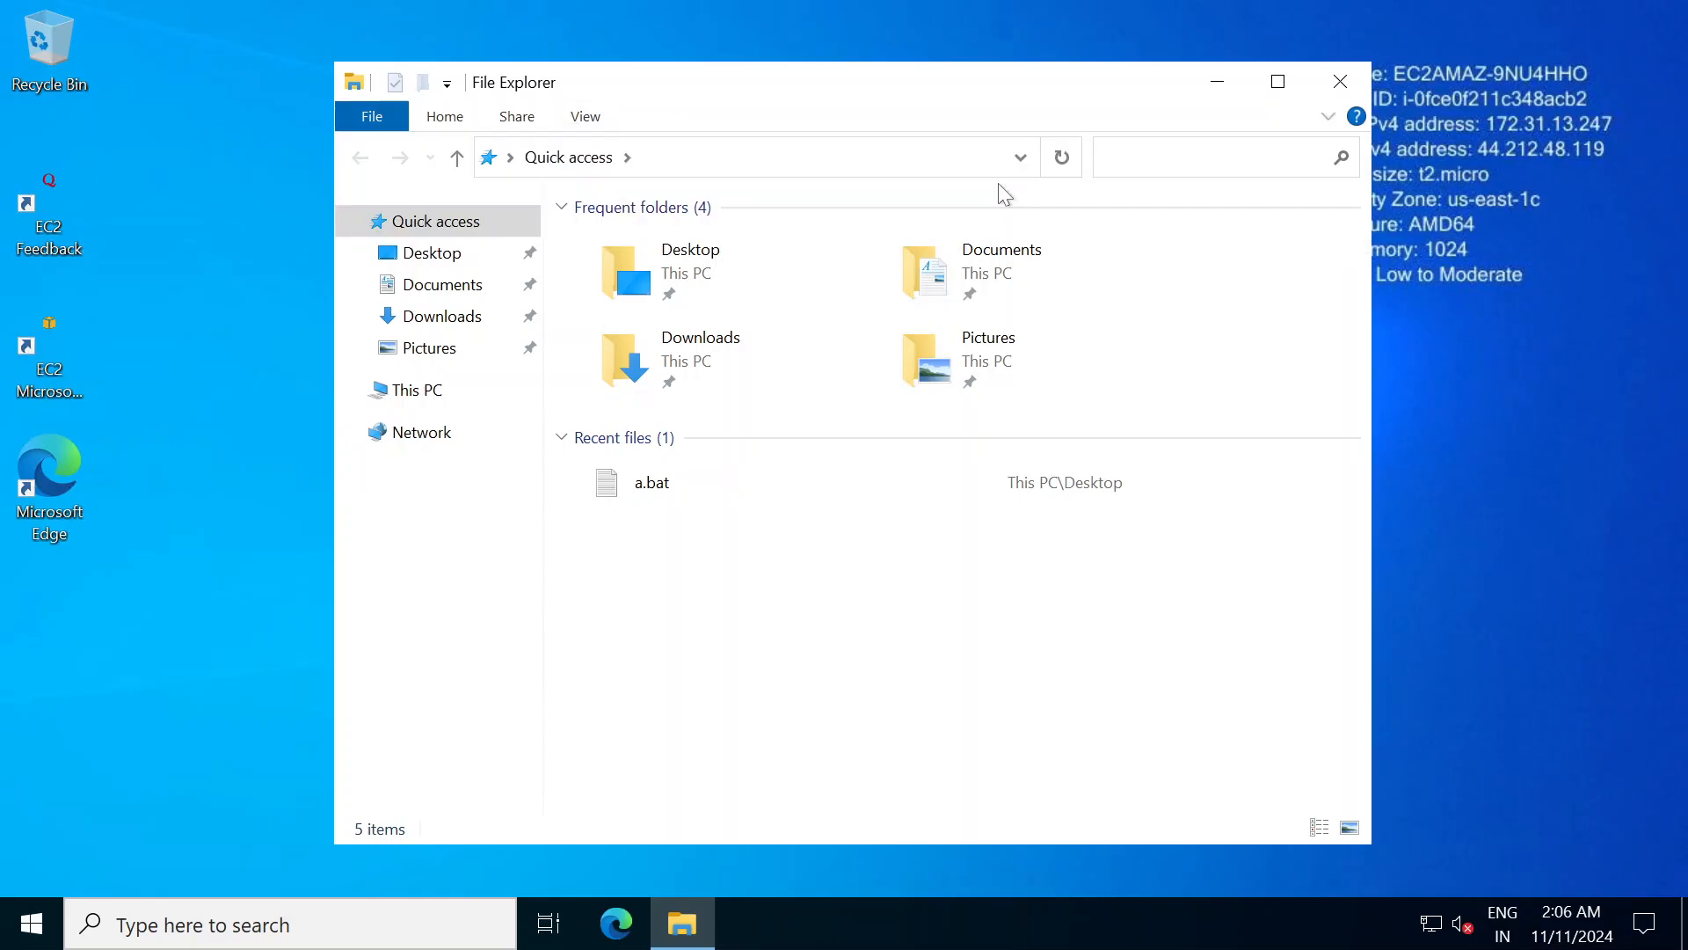
{"action": "left_click", "coordinate": [1338, 82]}
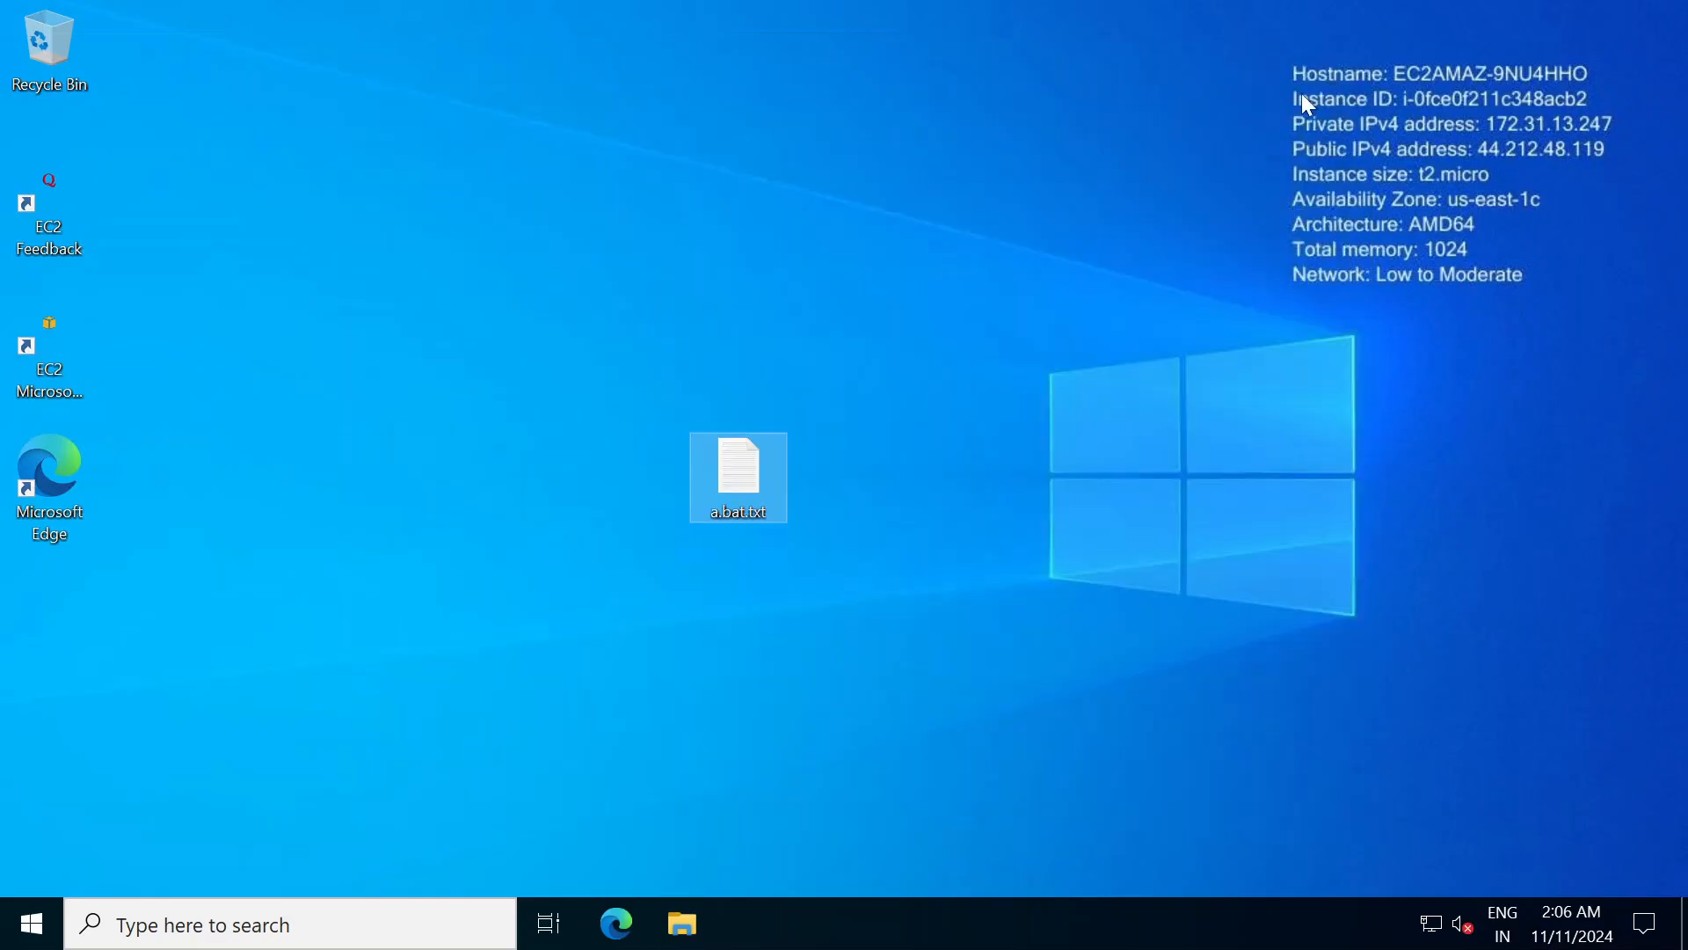
Open a.bat.txt from the desktop in Notepad, enter the line "a.bat", save the file and close it.
{"action": "left_click", "coordinate": [734, 512]}
{"action": "left_click", "coordinate": [733, 512]}
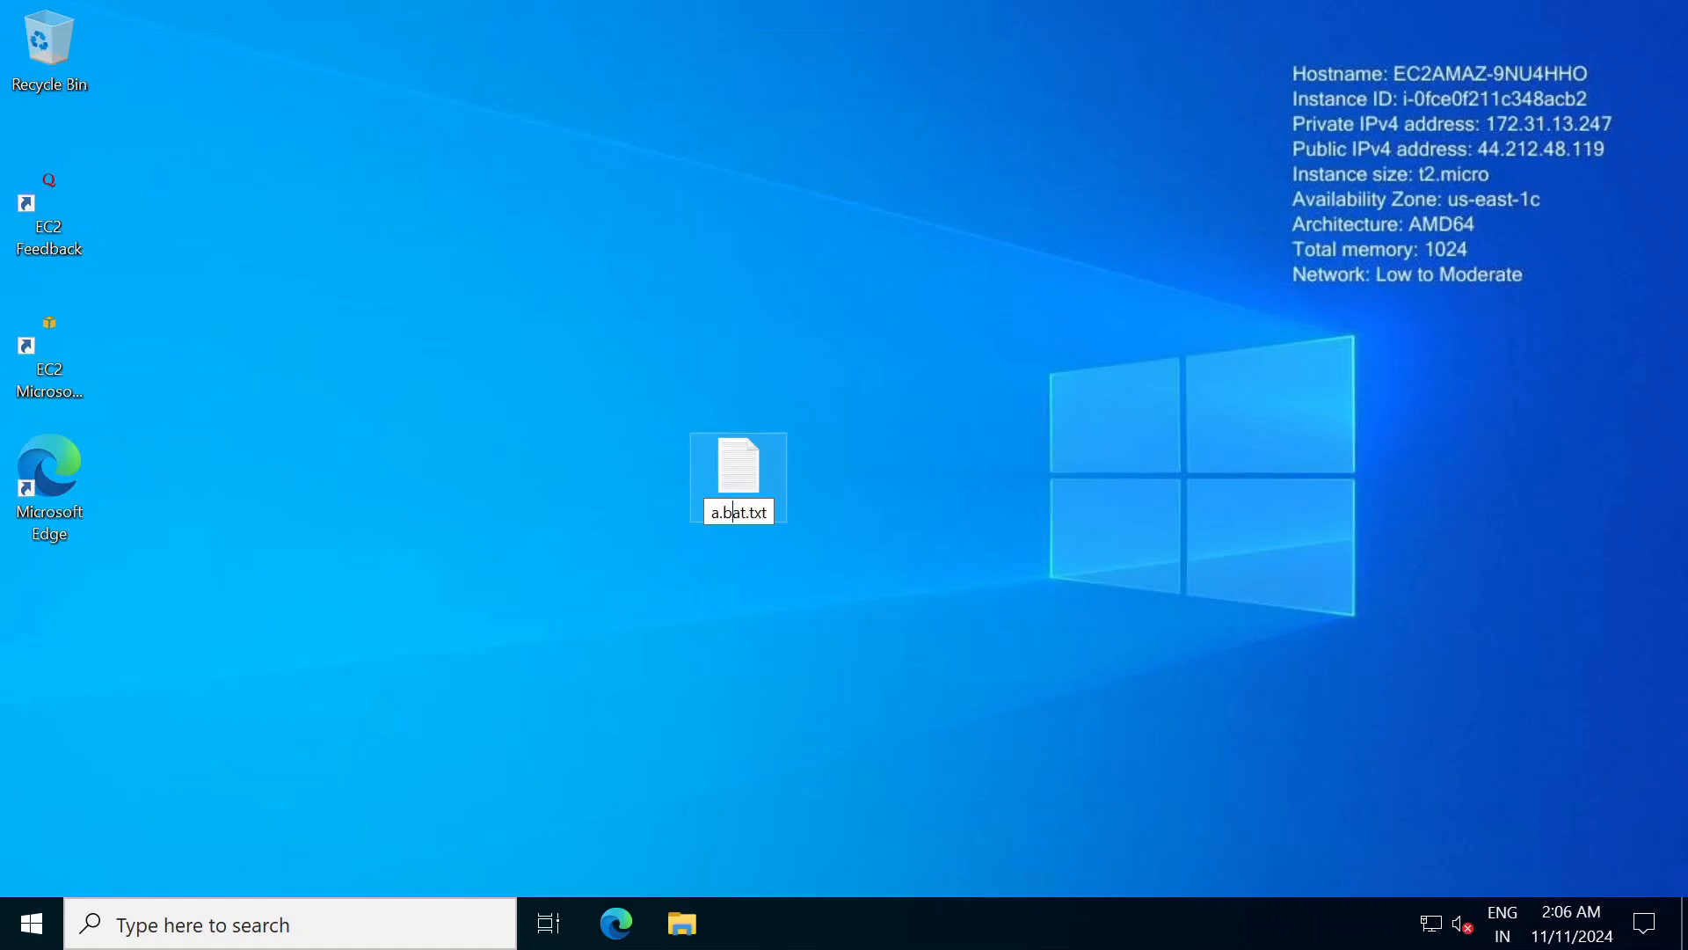
{"action": "left_click", "coordinate": [744, 472]}
{"action": "double_click", "coordinate": [744, 471]}
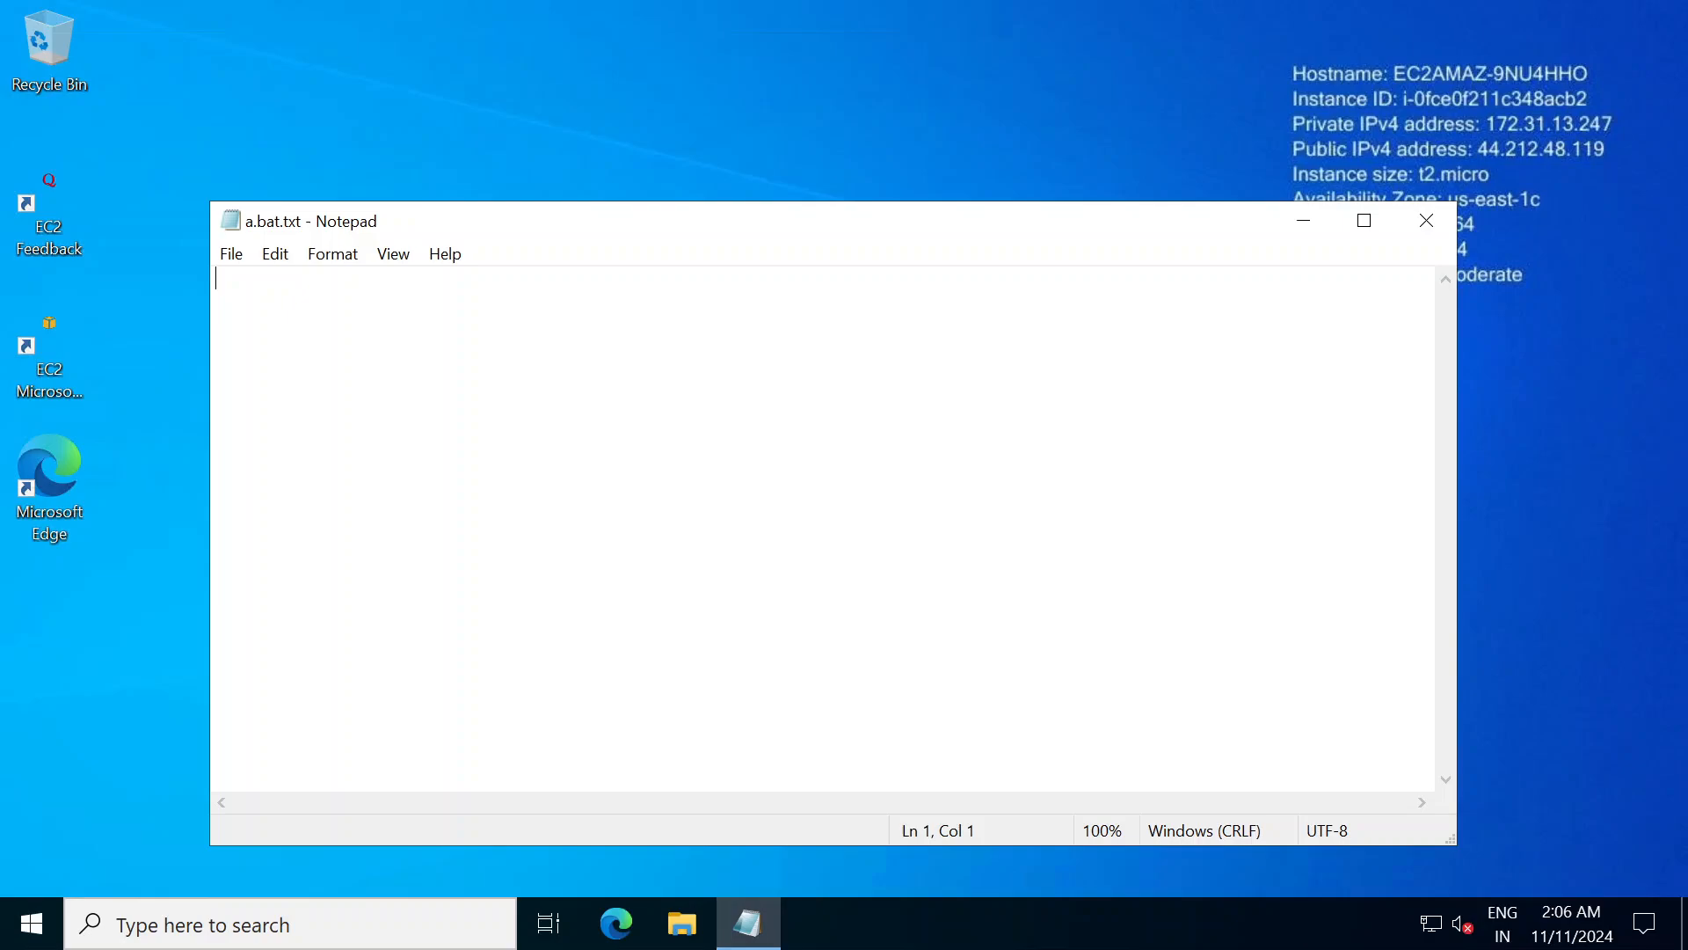
{"action": "type", "text": "a.bat"}
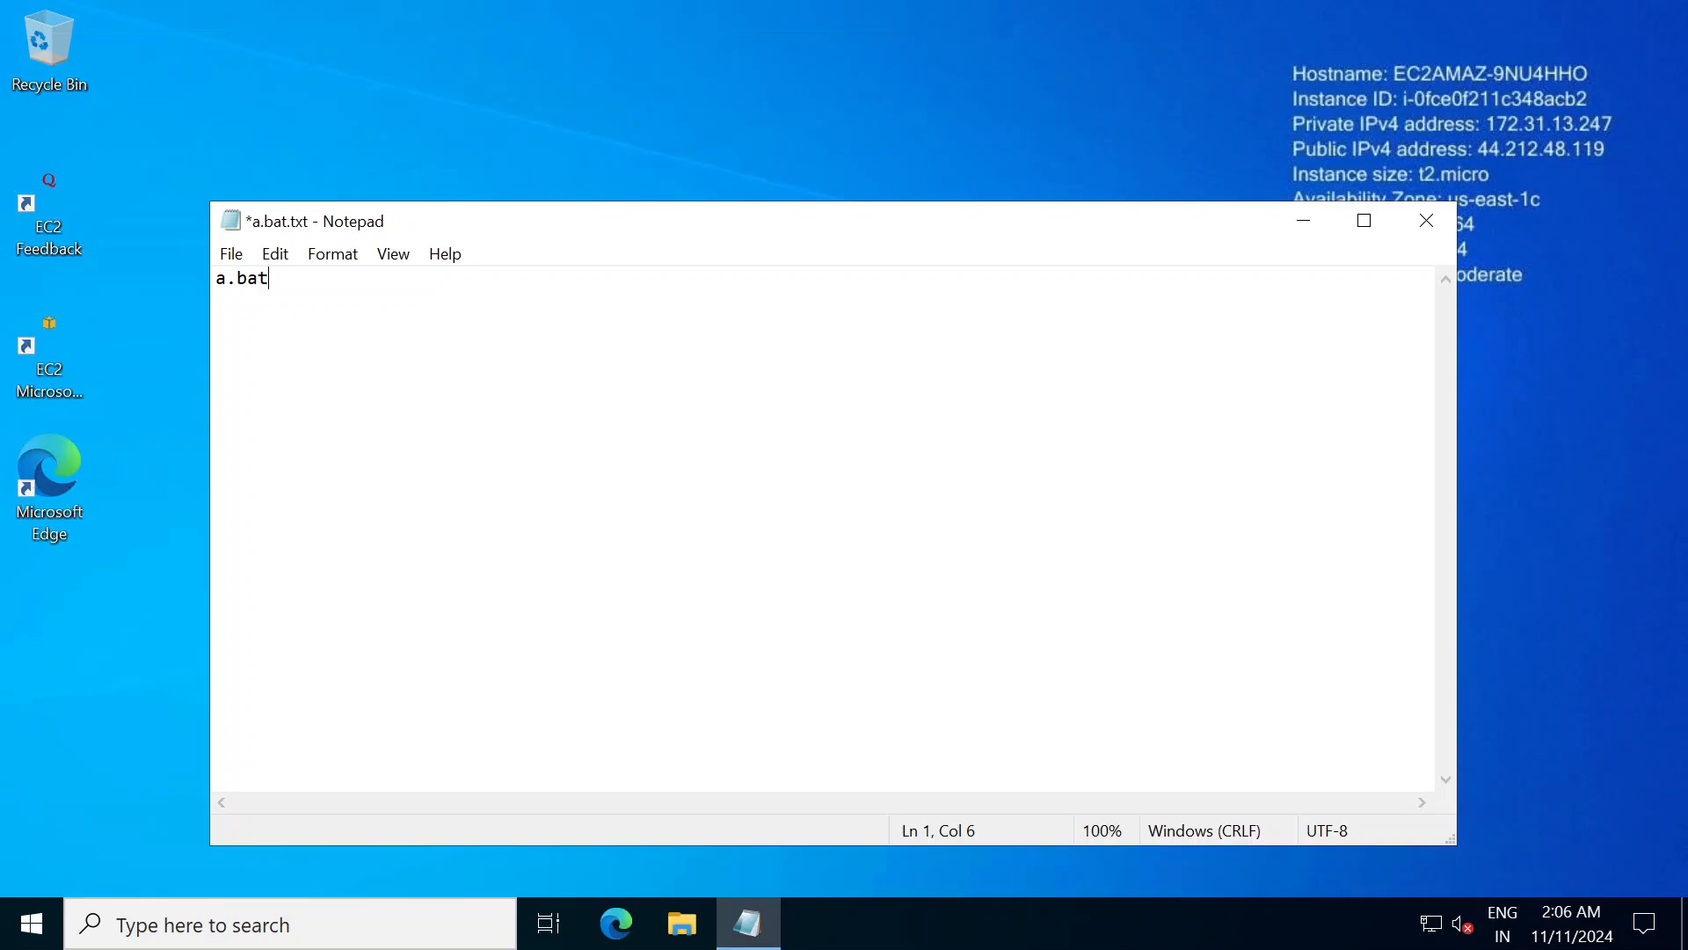
{"action": "key", "text": "ctrl+s"}
{"action": "left_click", "coordinate": [1445, 236]}
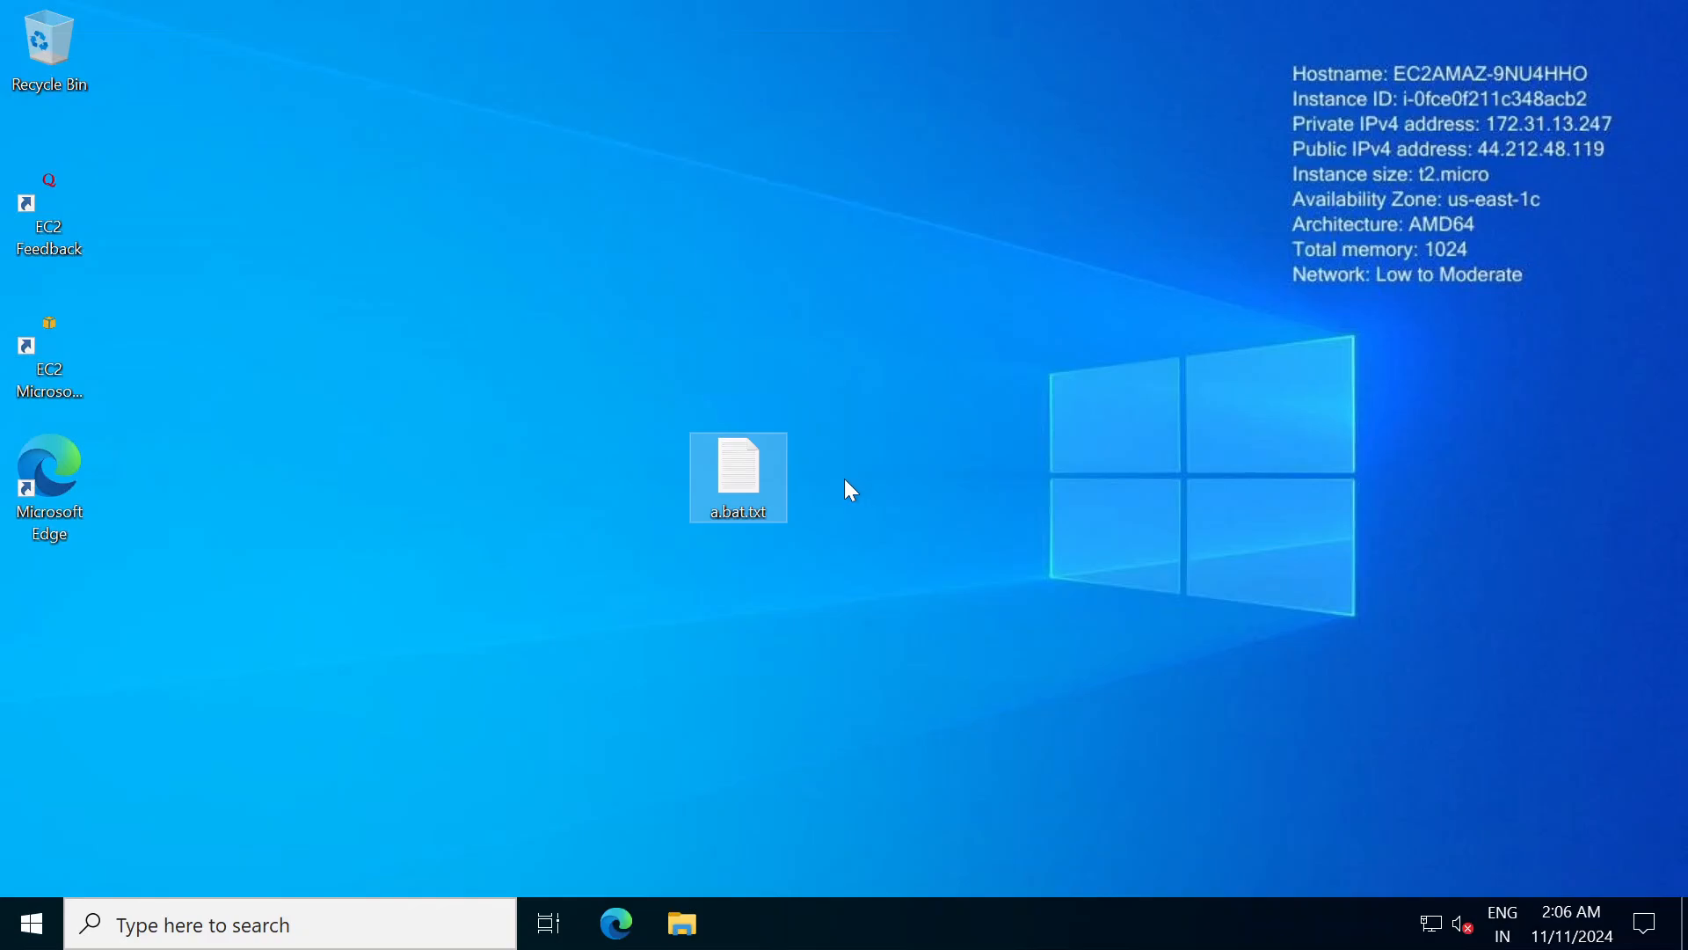
Rename the desktop file a.bat.txt to a.bat and accept the change of extension.
{"action": "key", "text": "F2"}
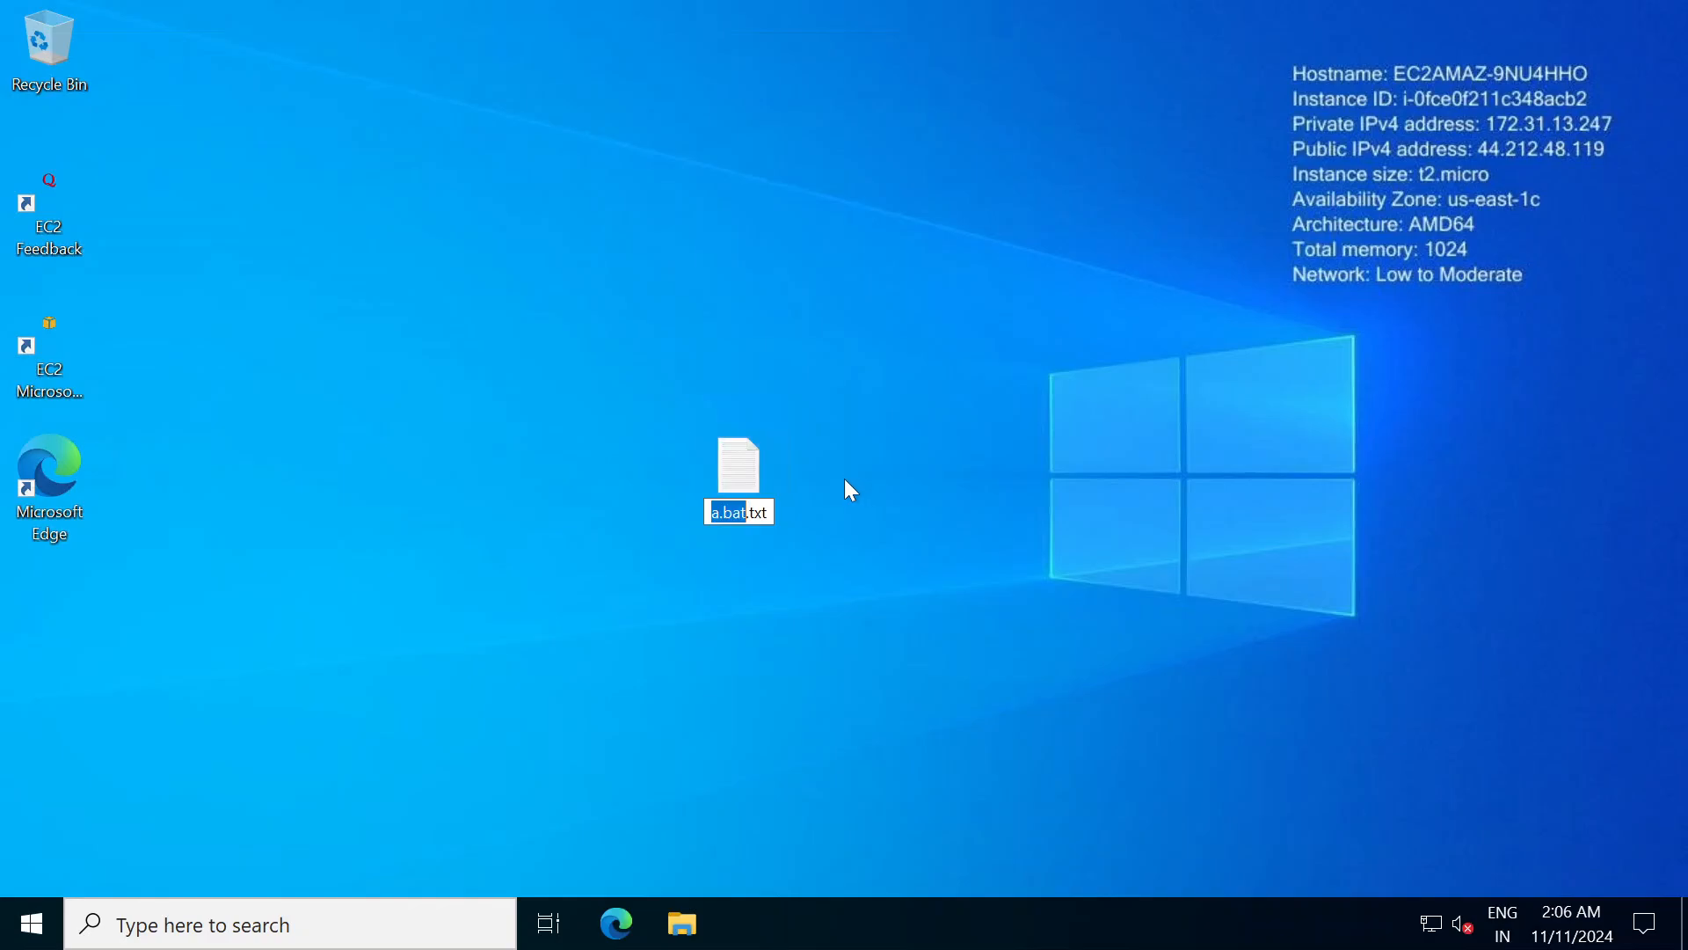
{"action": "key", "text": "End"}
{"action": "key", "text": "BackSpace"}
{"action": "key", "text": "BackSpace"}
{"action": "key", "text": "BackSpace"}
{"action": "key", "text": "BackSpace"}
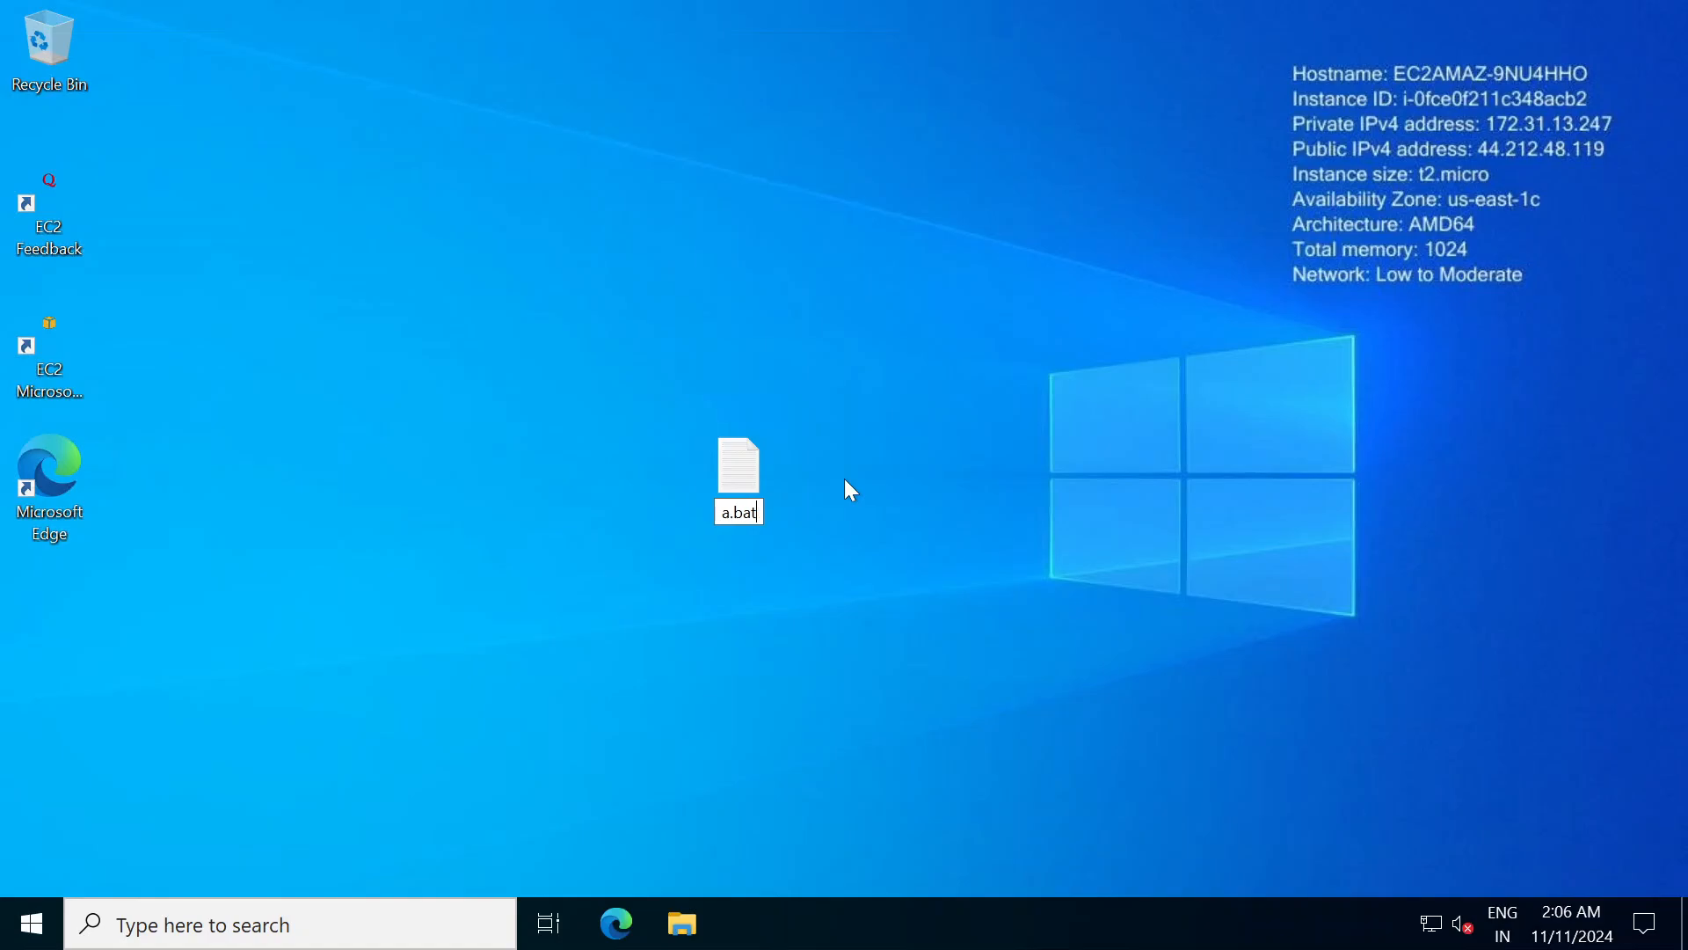
{"action": "key", "text": "Return"}
{"action": "key", "text": "Return"}
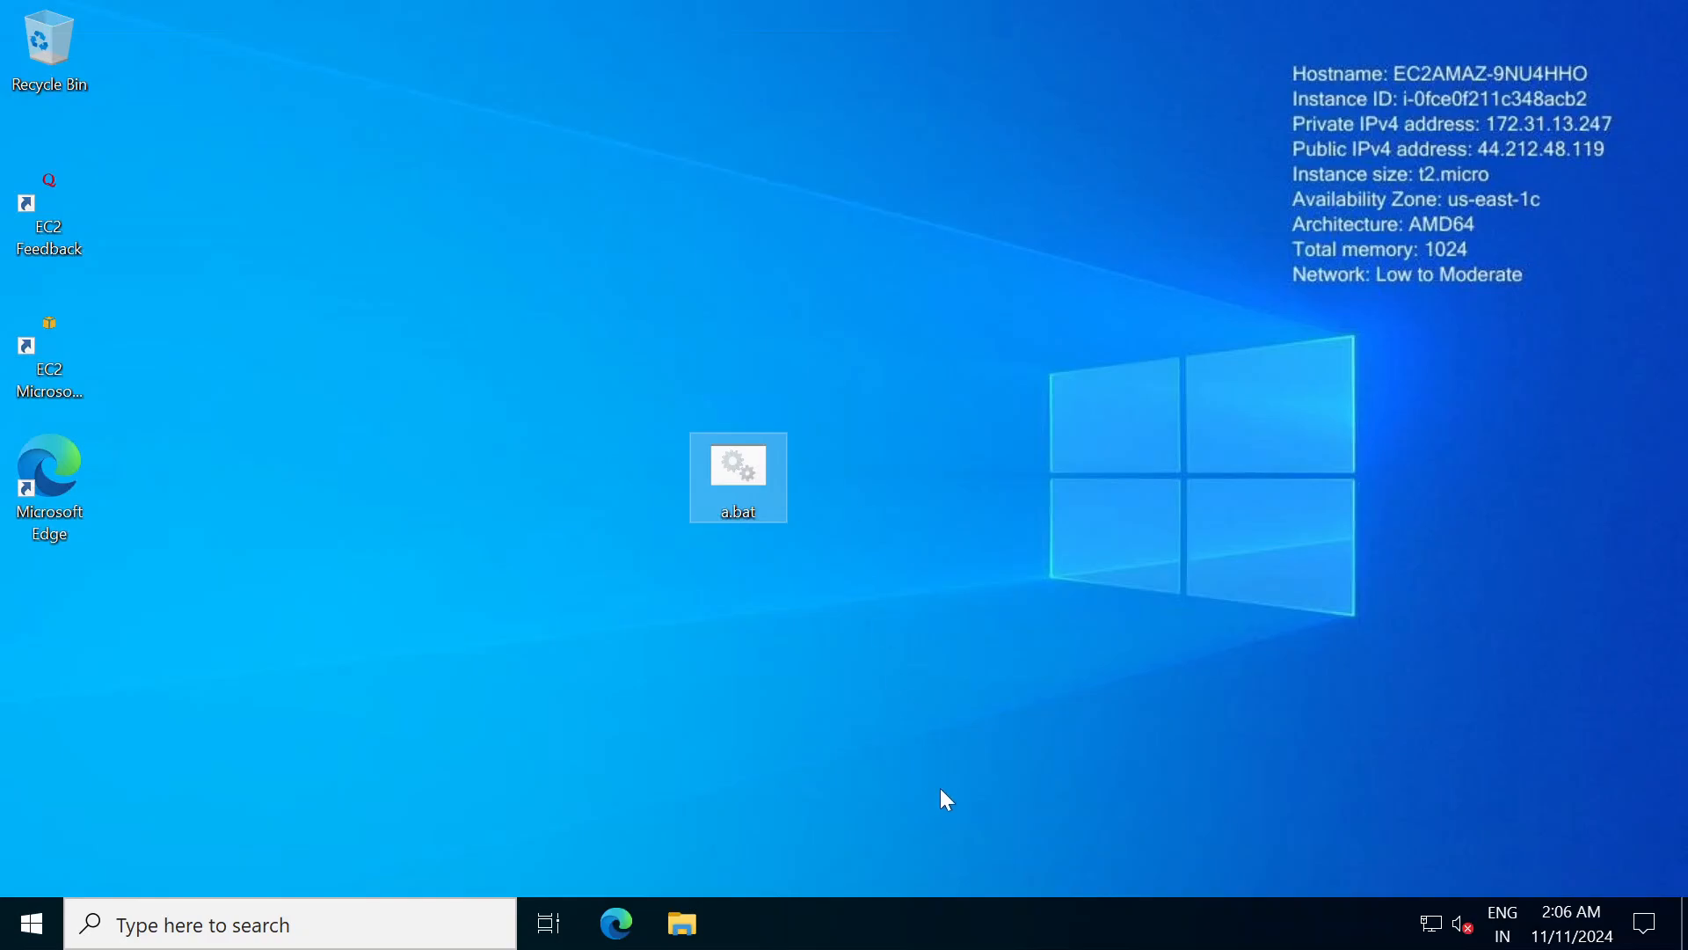
Open Task Manager in its detailed view, check the CPU utilization and minimize the window.
{"action": "right_click", "coordinate": [997, 907]}
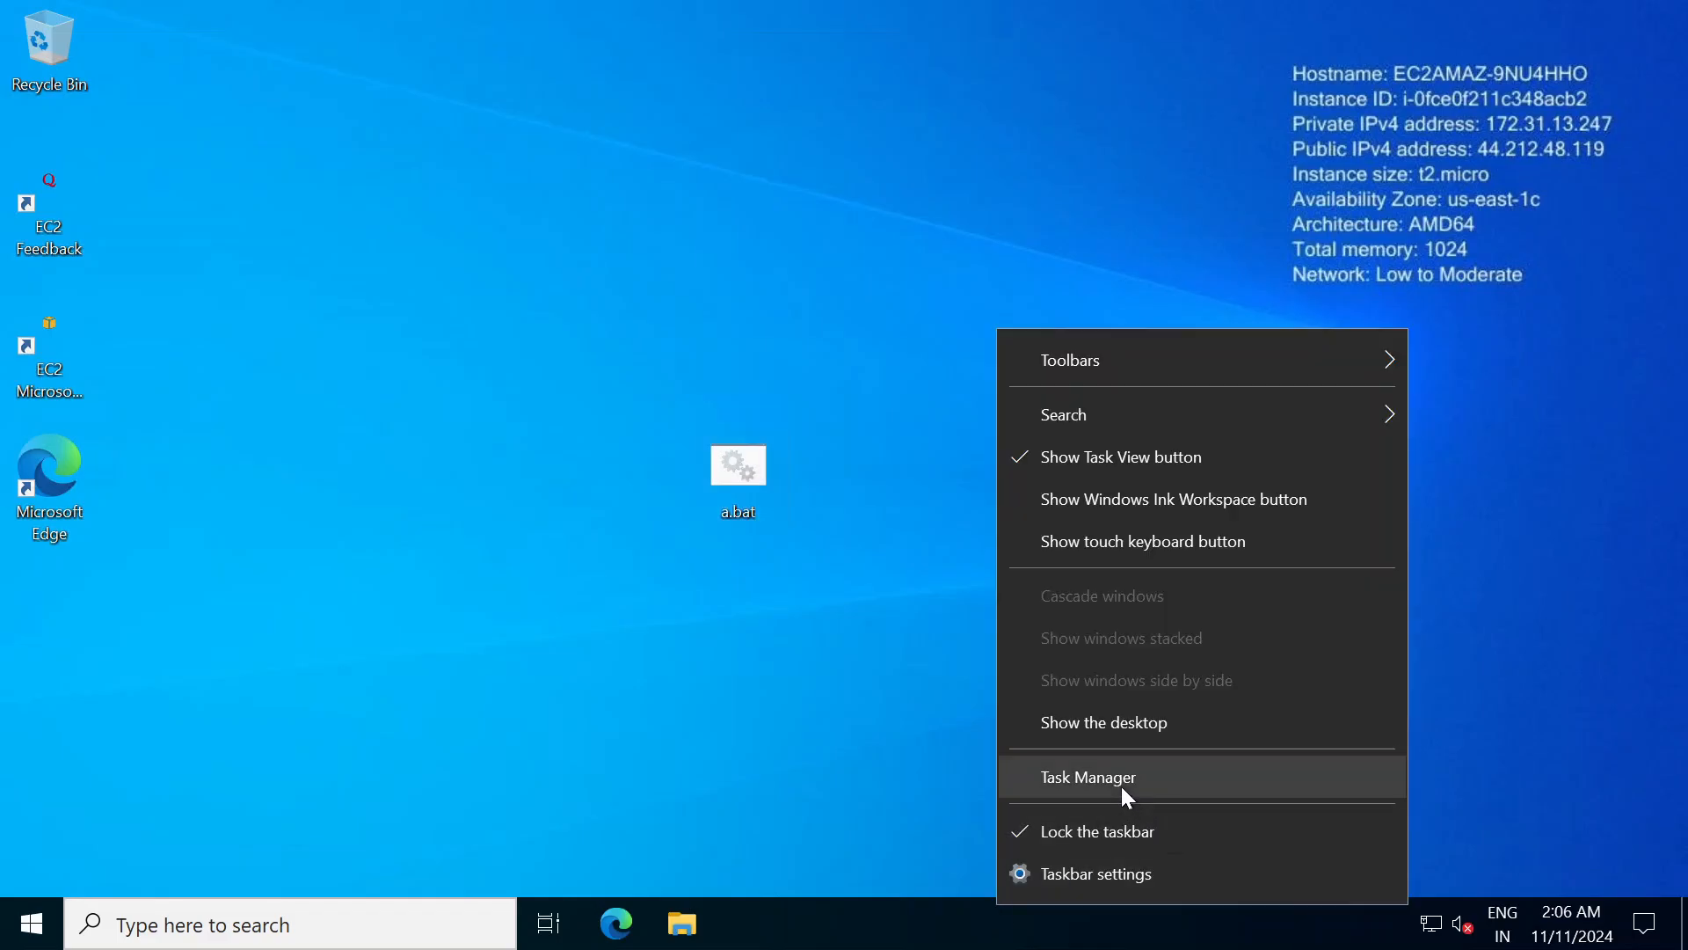
{"action": "left_click", "coordinate": [1088, 778]}
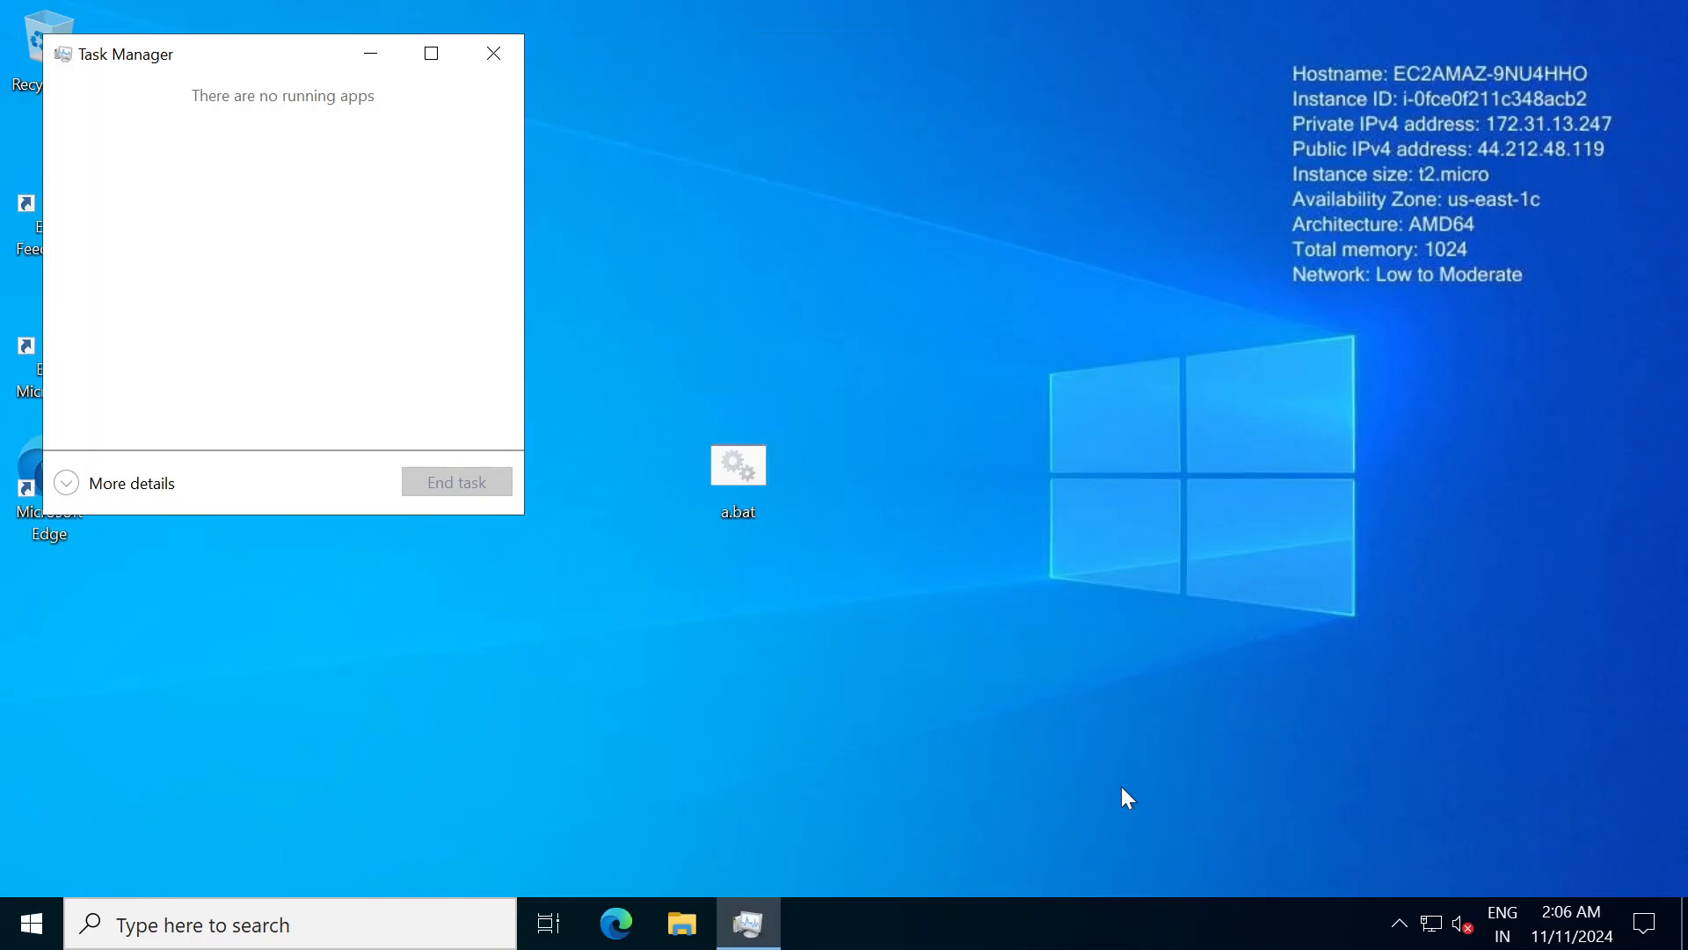
{"action": "left_click", "coordinate": [126, 491]}
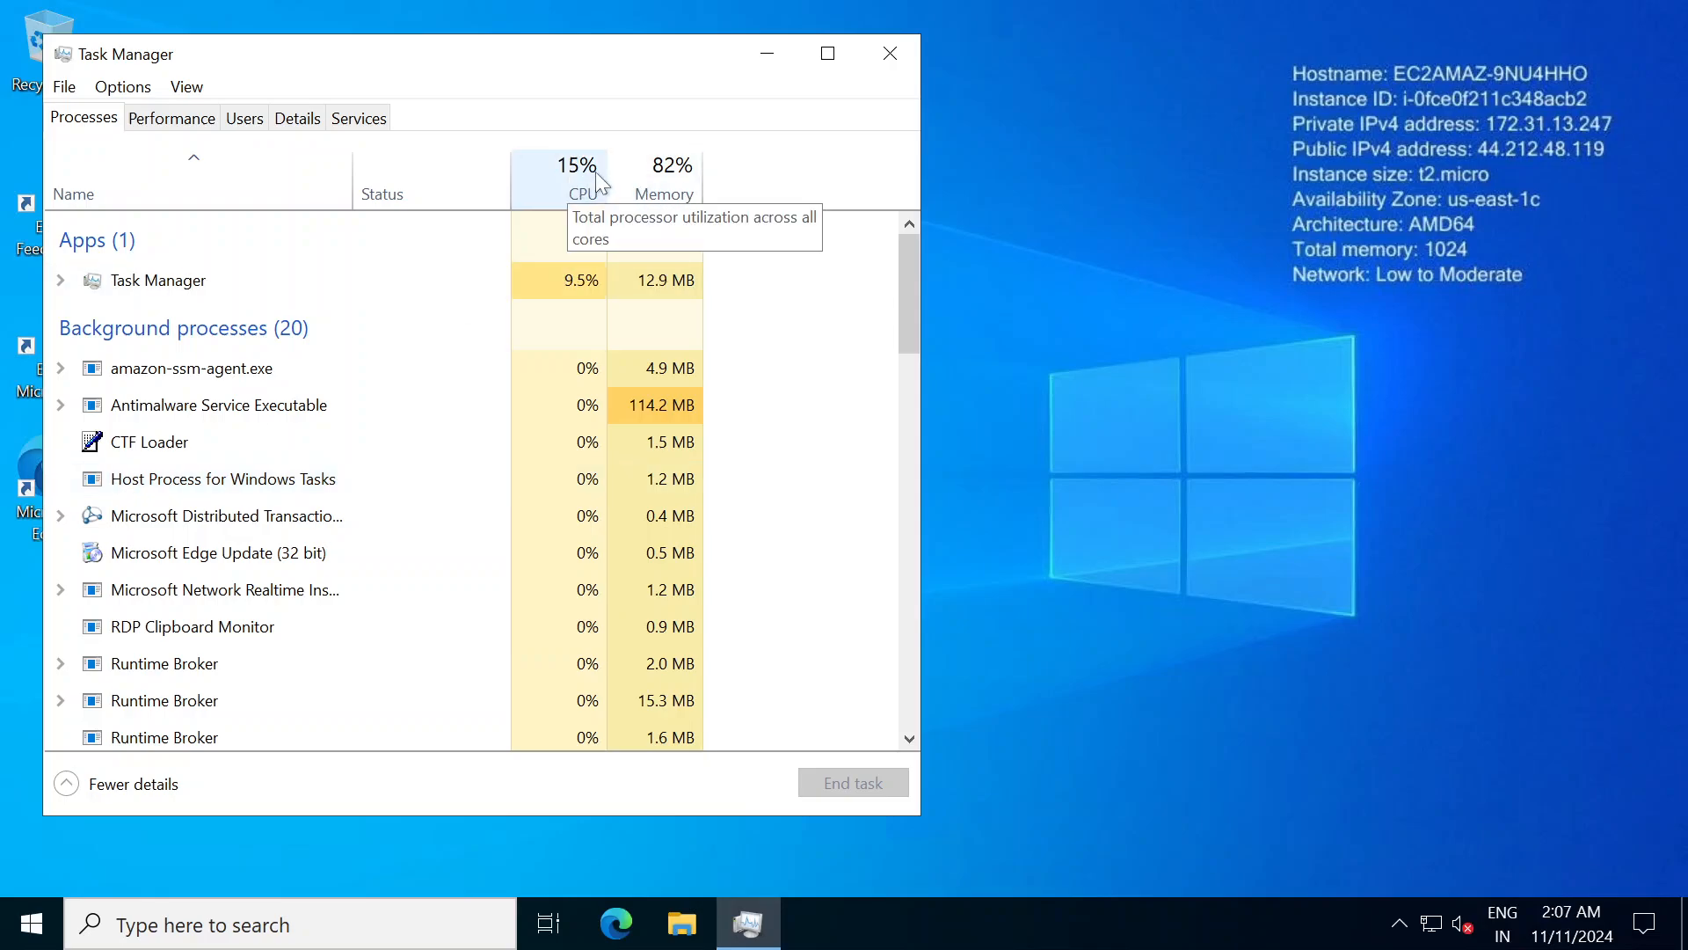
{"action": "left_click", "coordinate": [765, 75]}
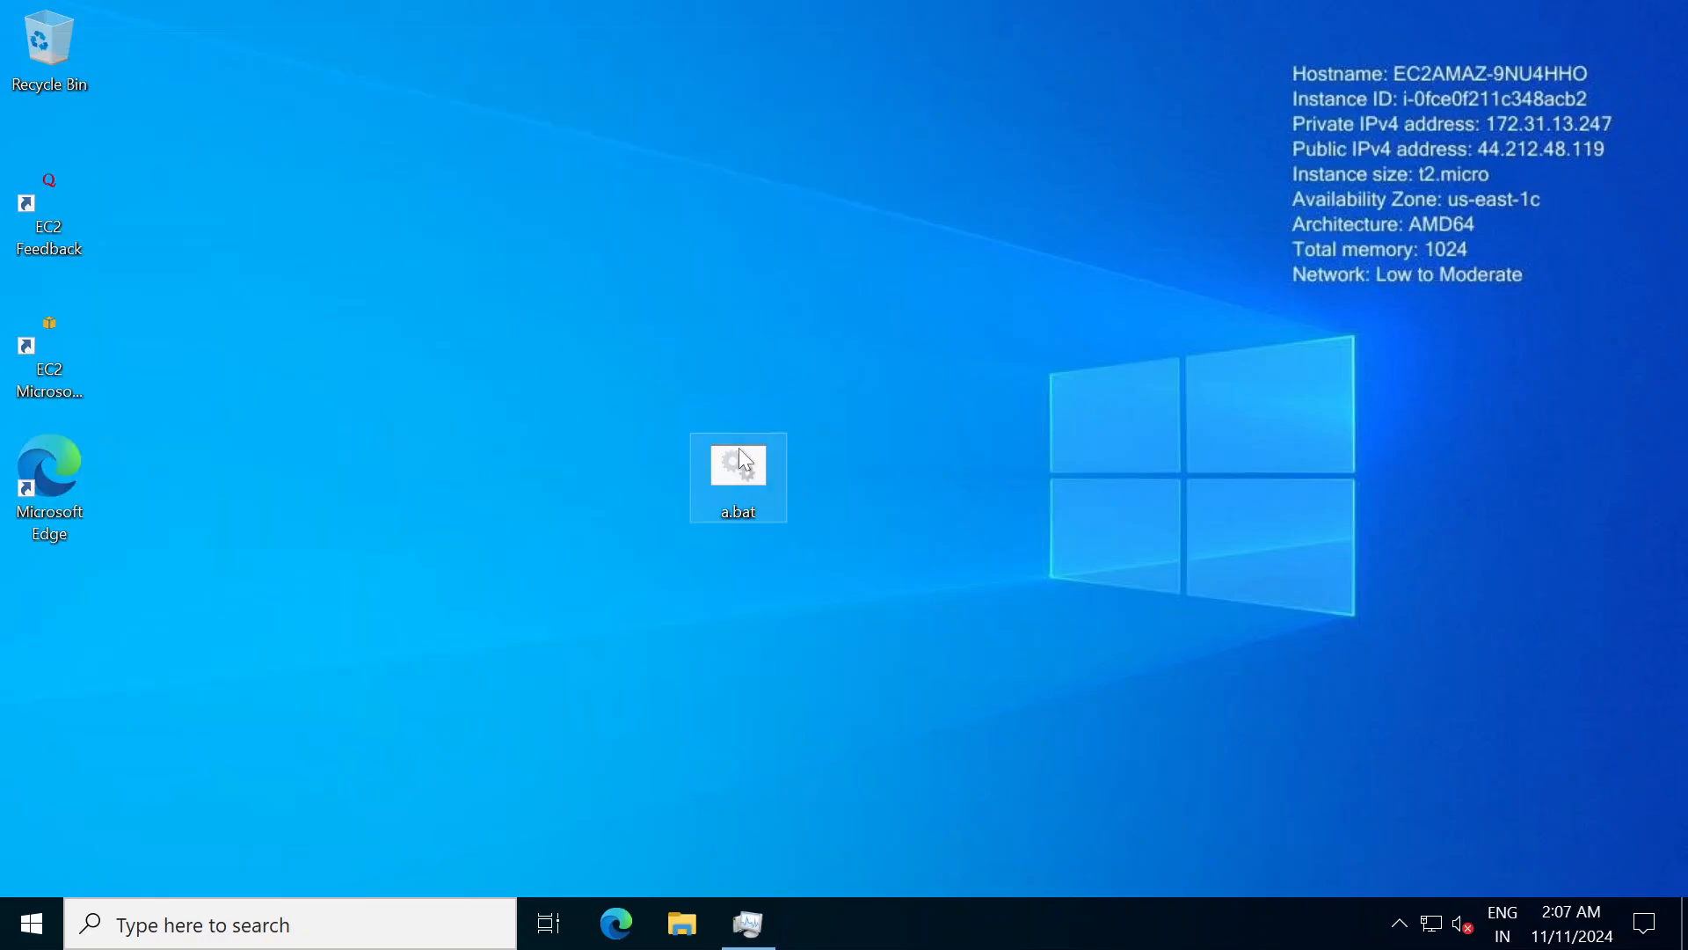
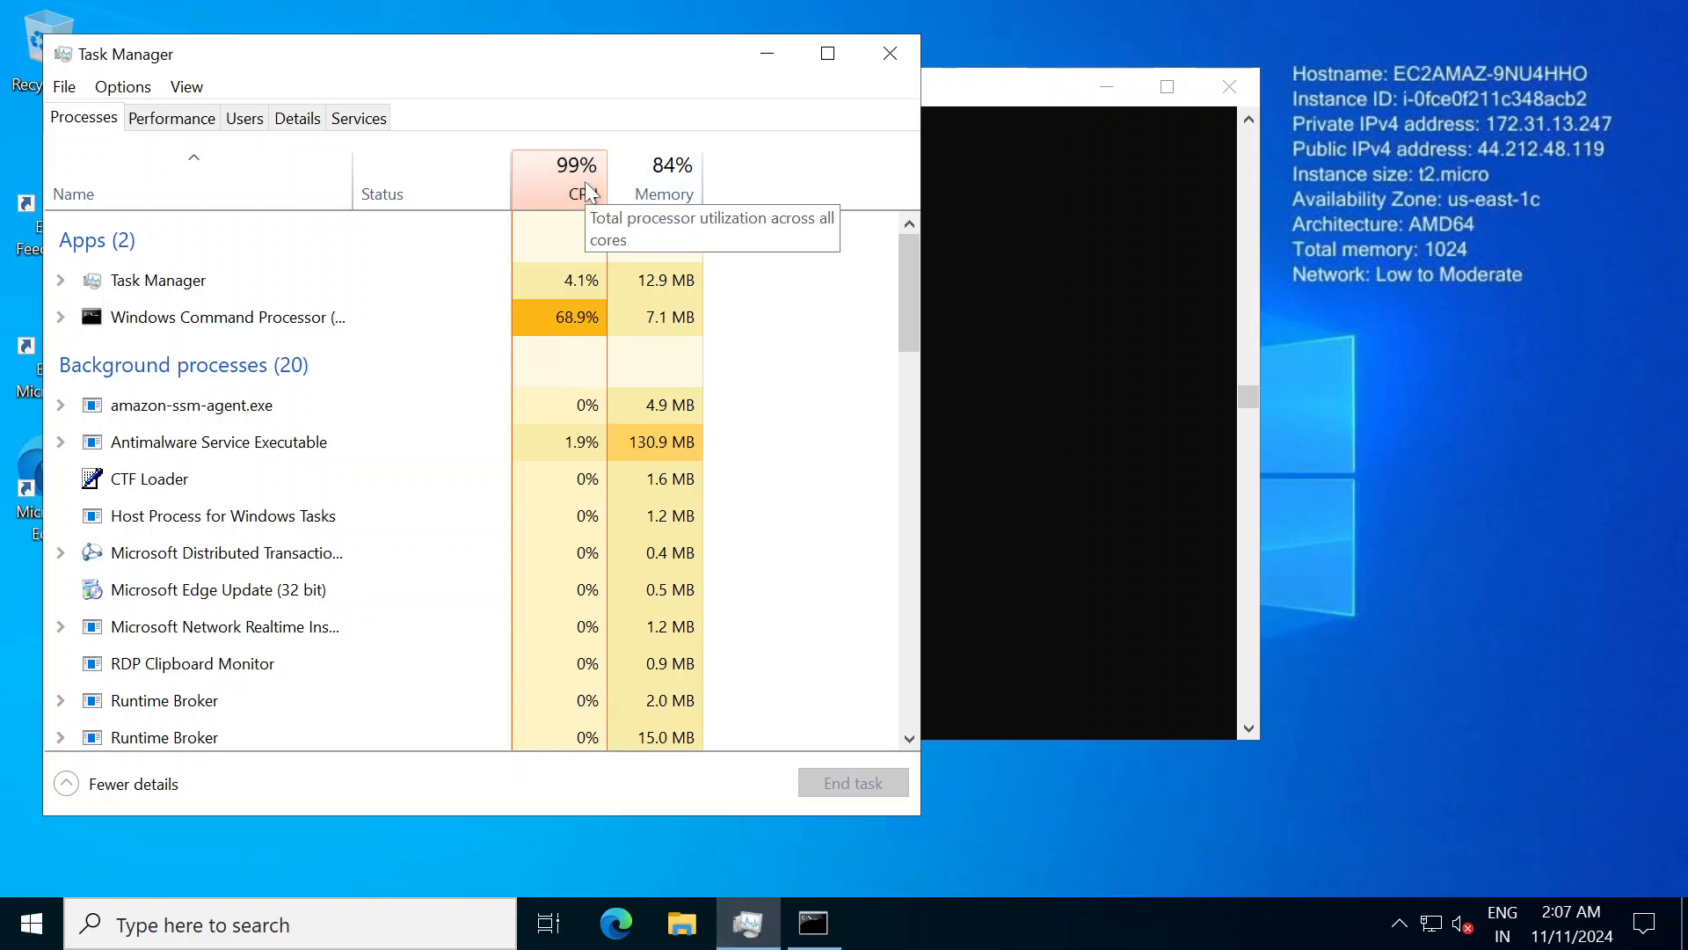
Minimize the remote desktop session and admit the waiting participant to the Google Meet call.
{"action": "mouse_move", "coordinate": [1135, 7]}
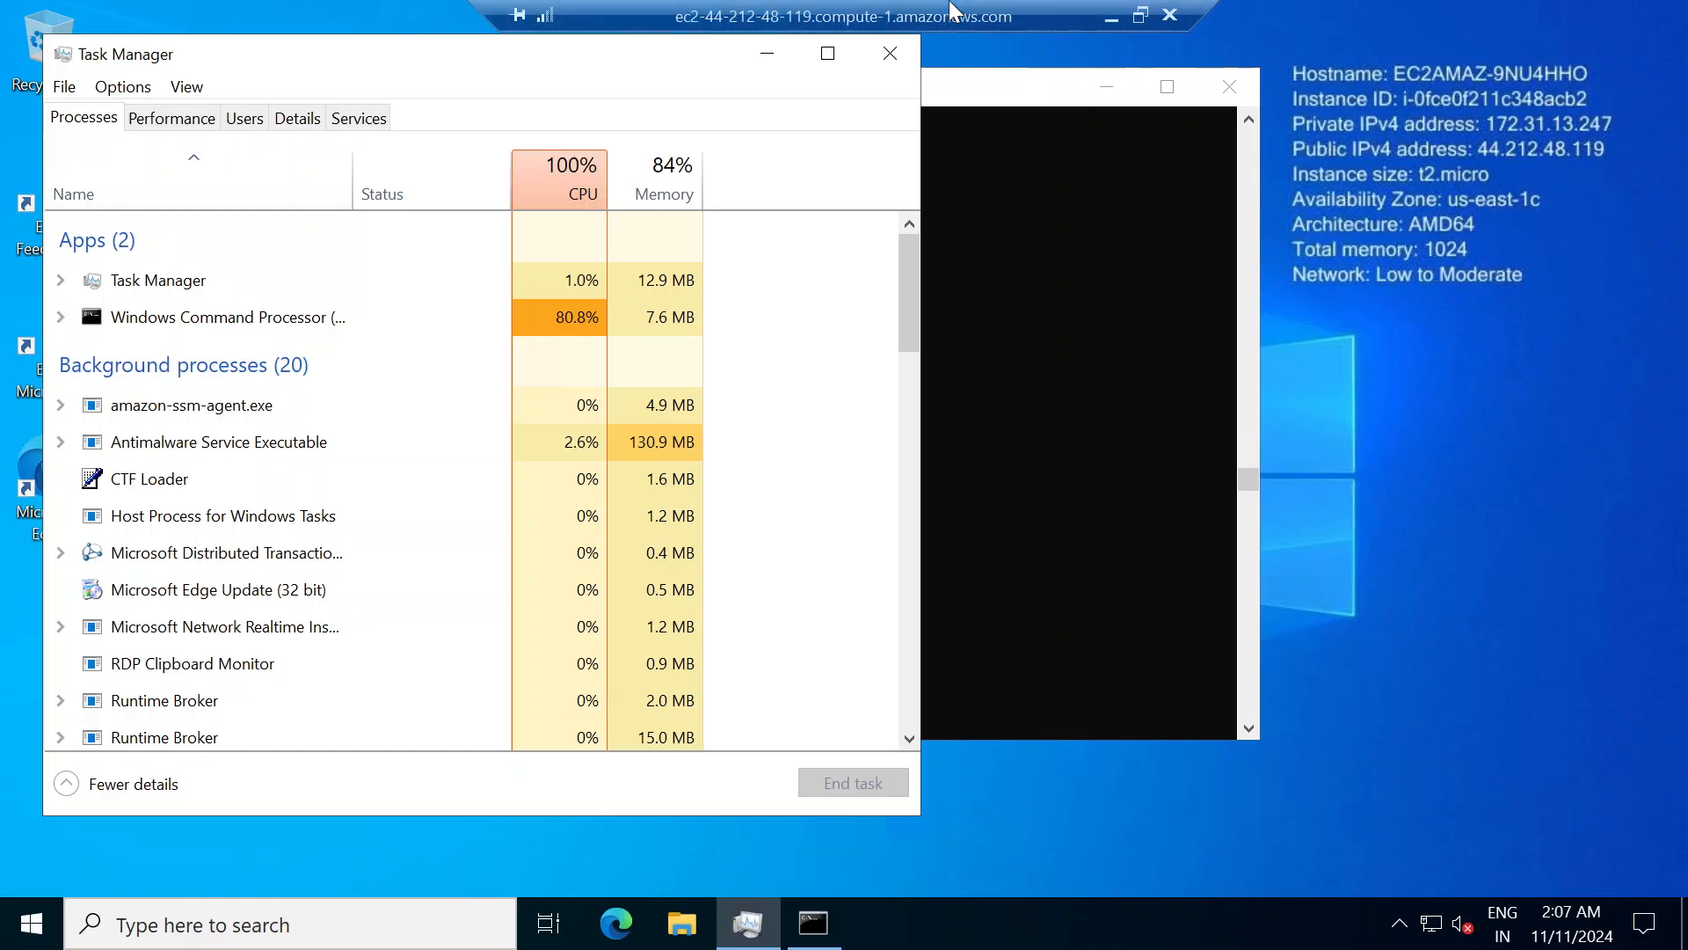
{"action": "left_click", "coordinate": [1112, 16]}
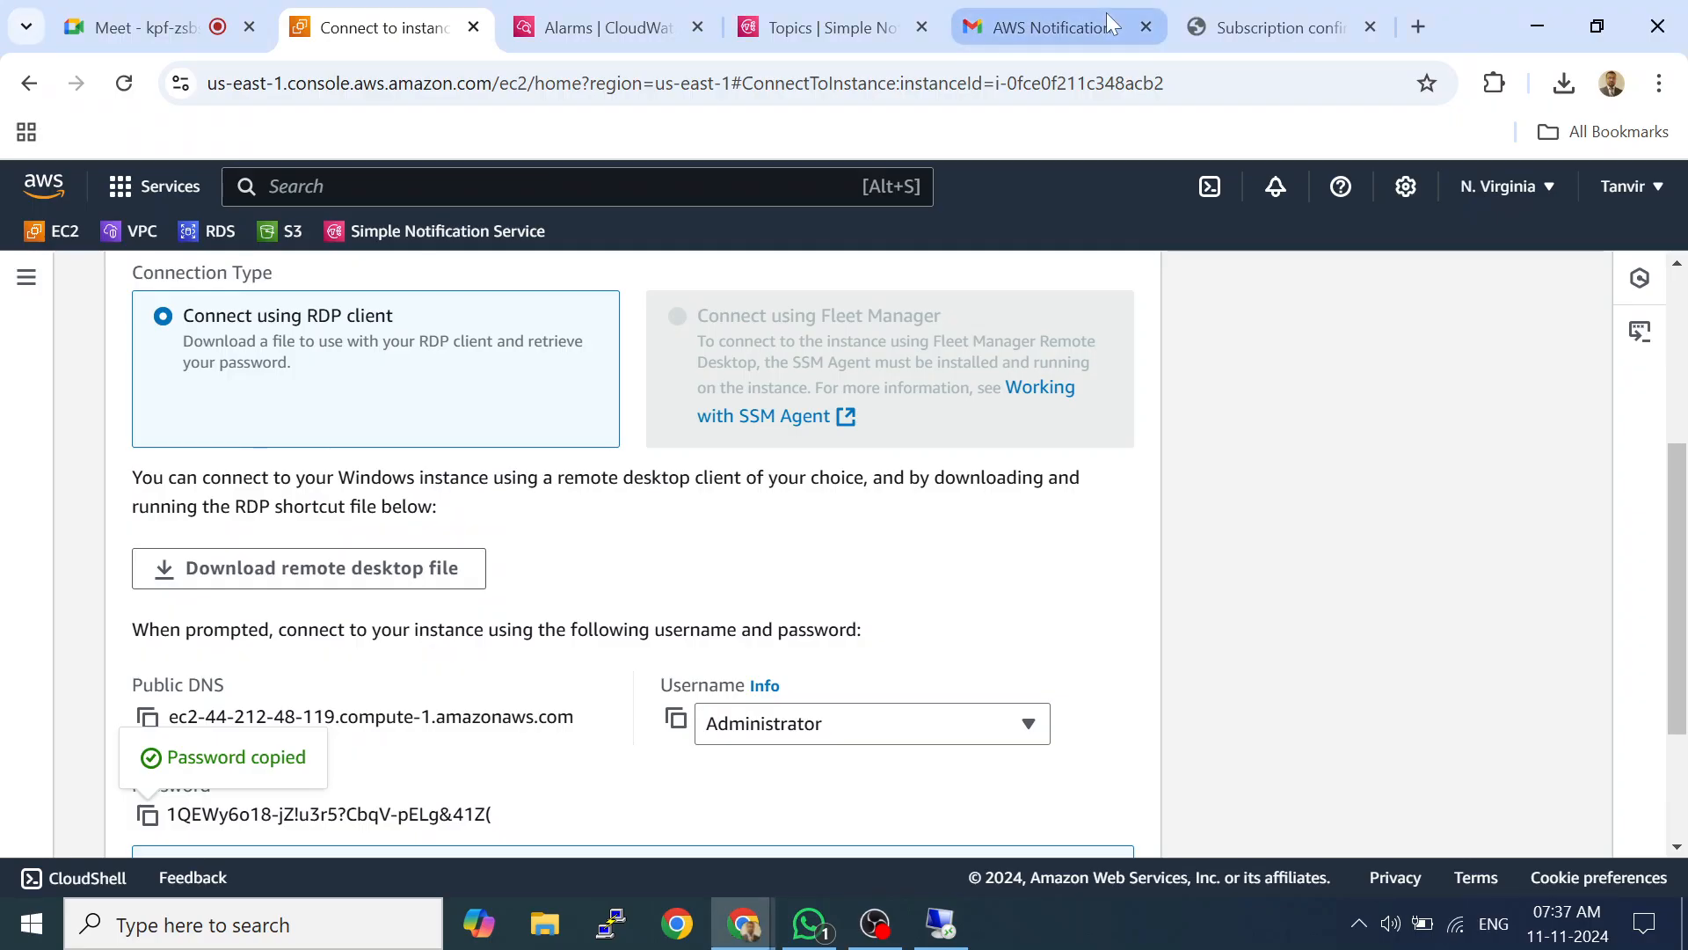
{"action": "left_click", "coordinate": [162, 19]}
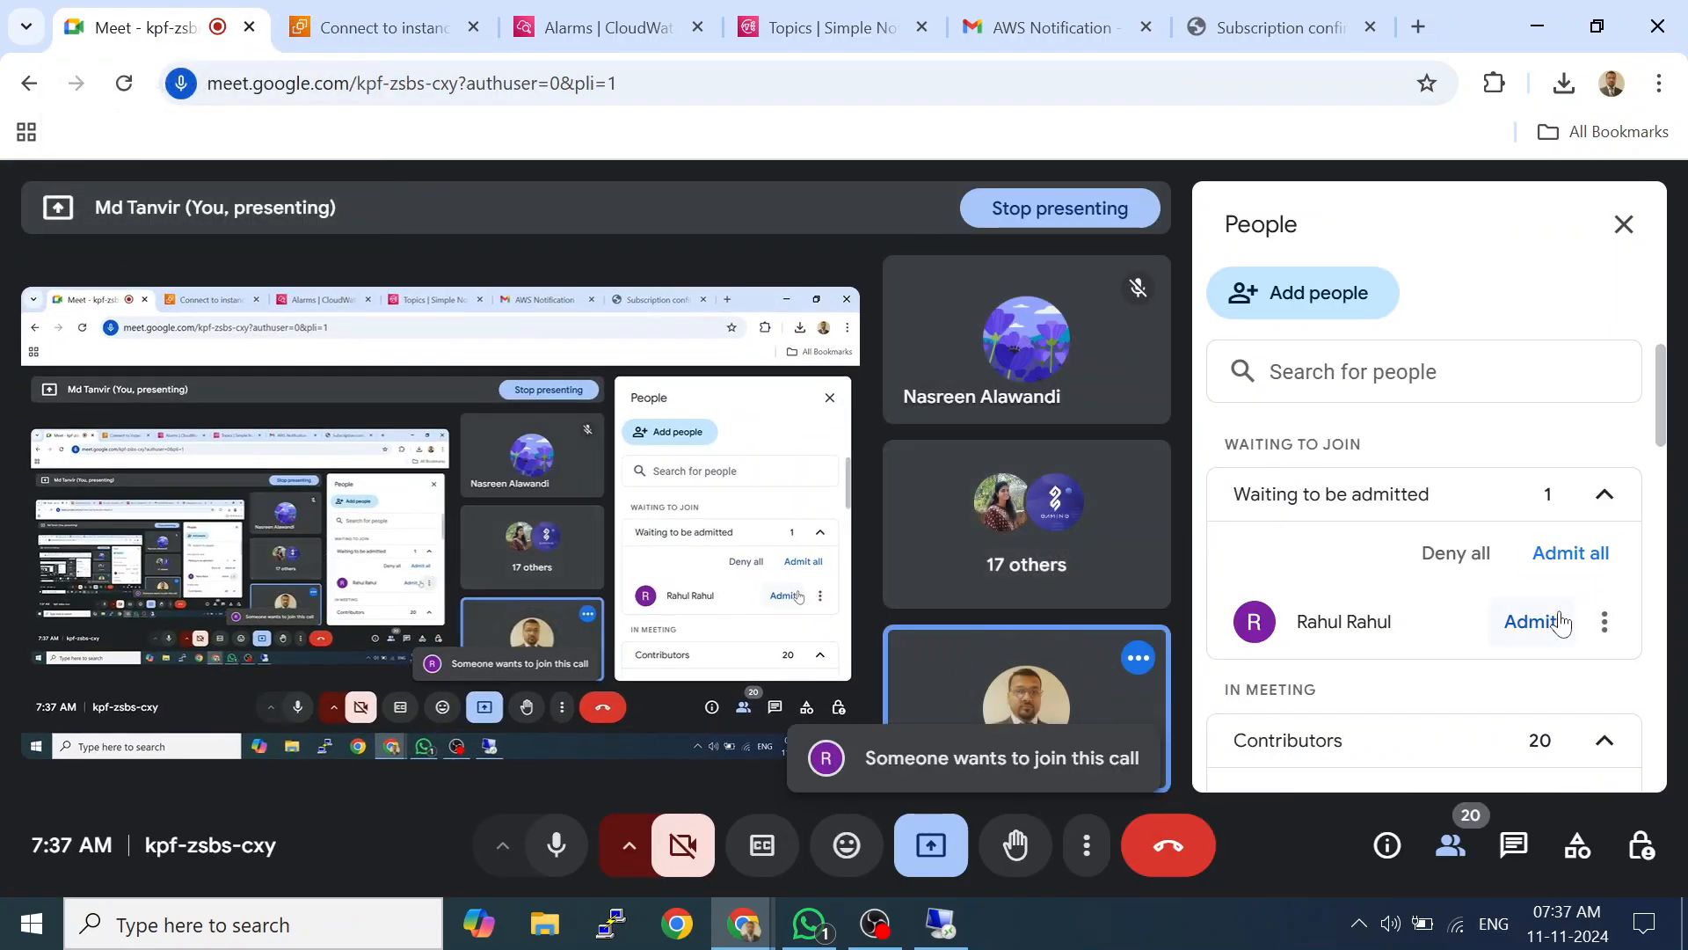
{"action": "left_click", "coordinate": [1531, 623]}
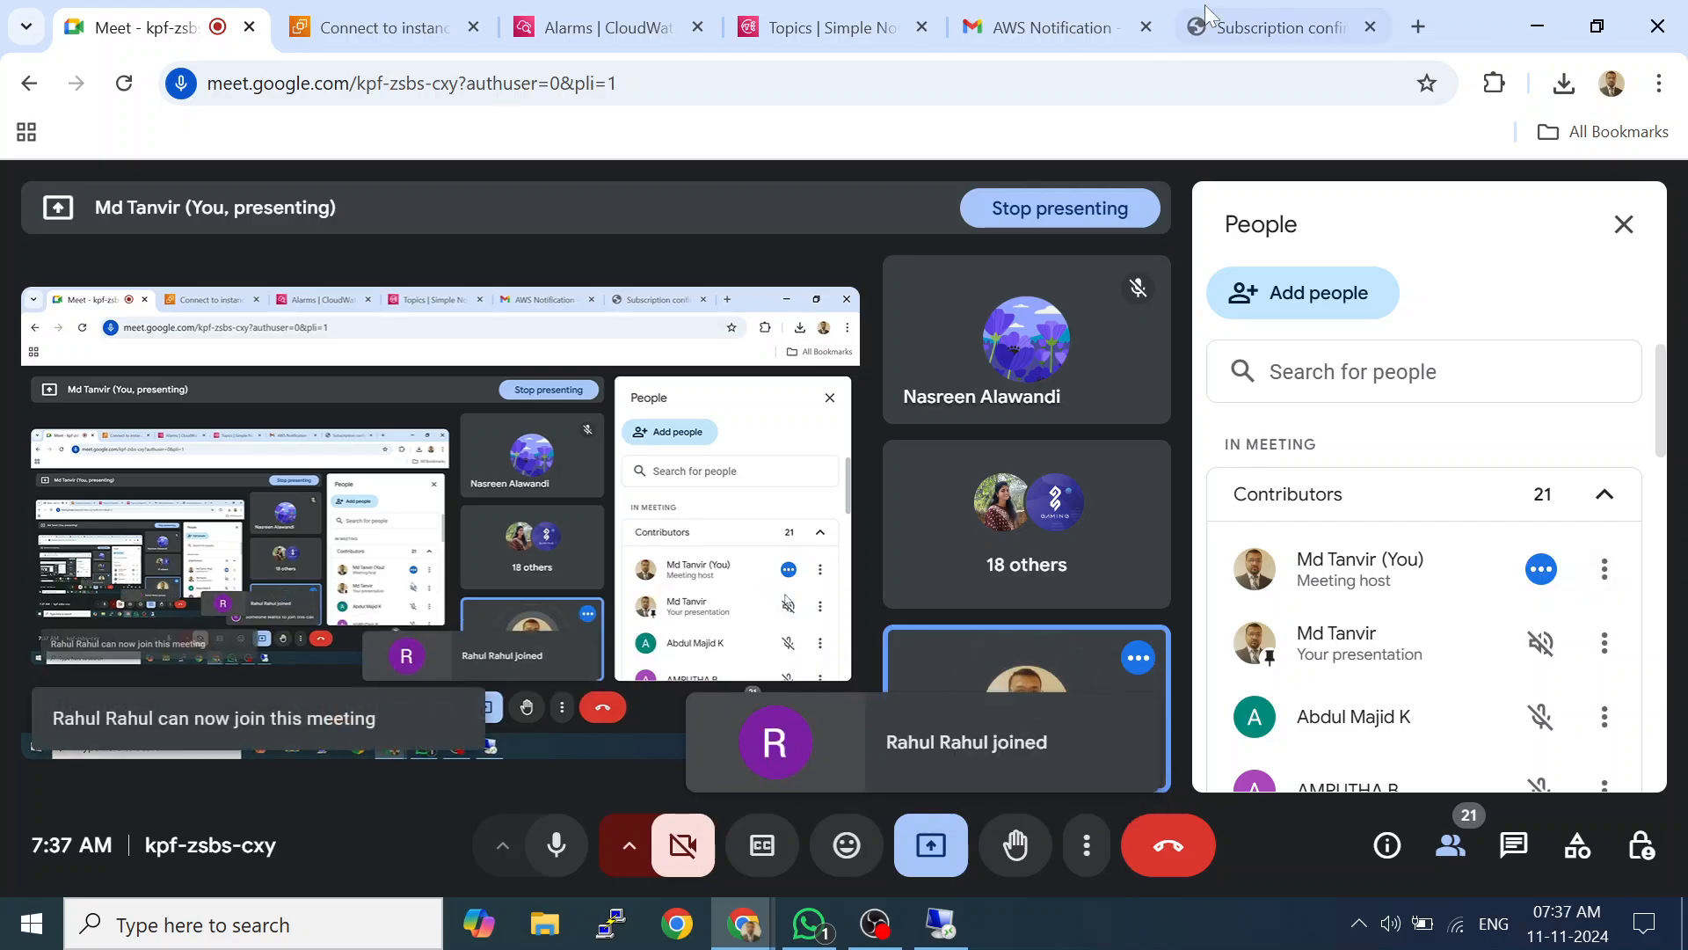
Return to the AWS console, open the EC2 Instances list and refresh it to check for newly launched instances.
{"action": "left_click", "coordinate": [381, 22]}
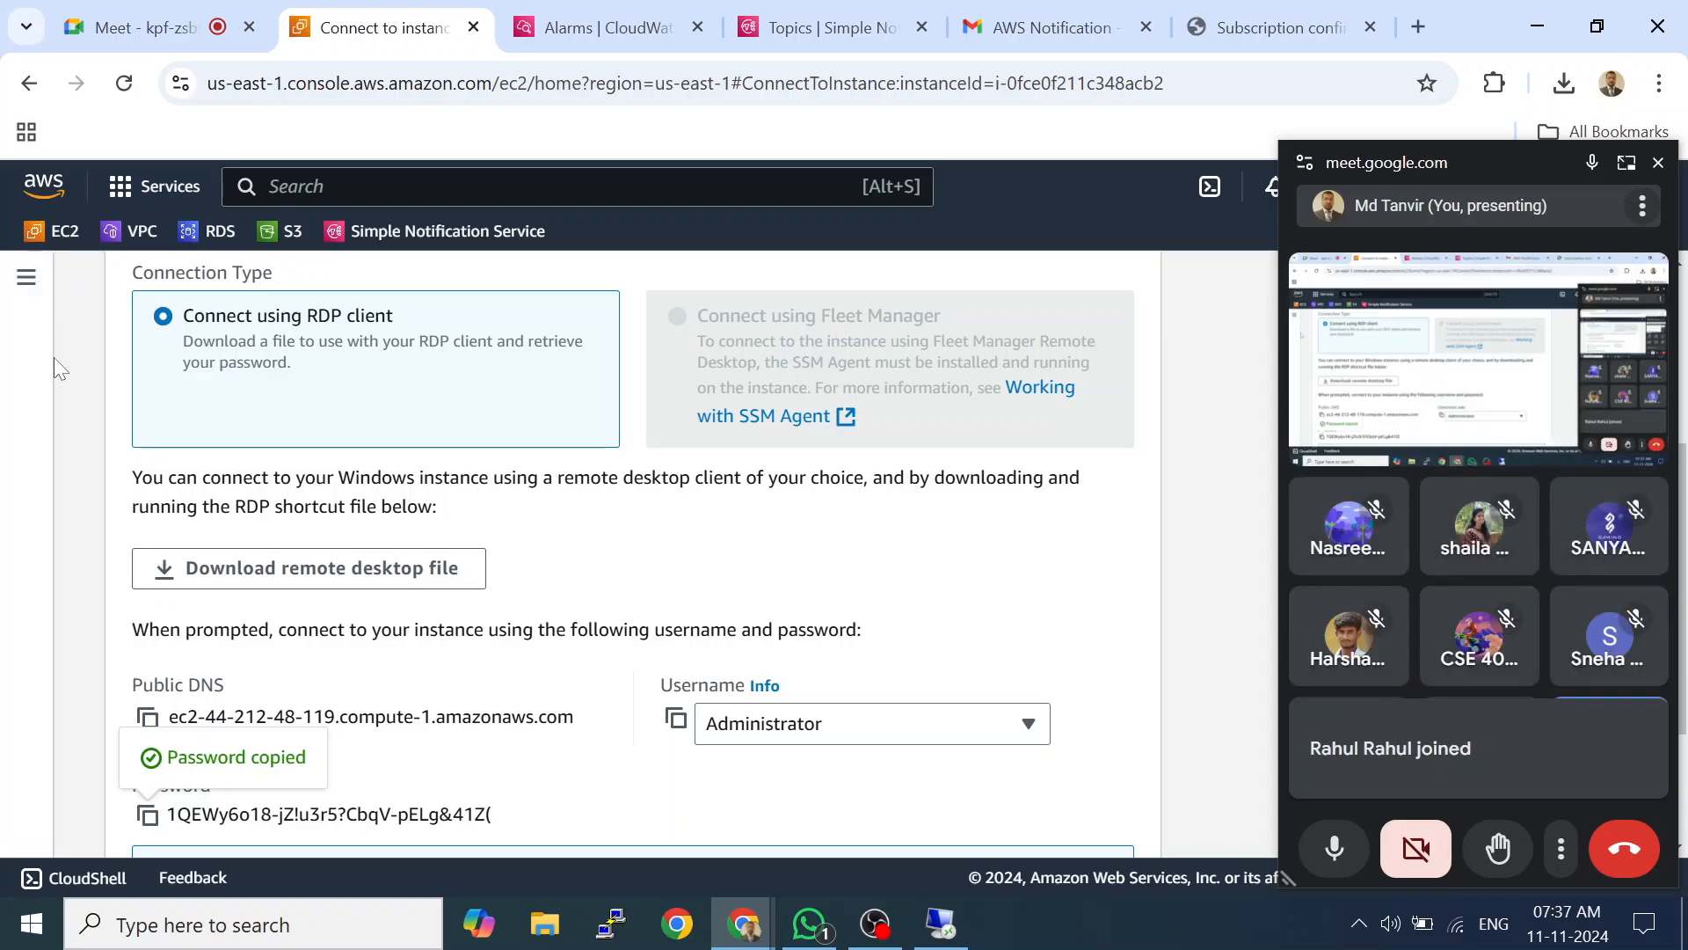
{"action": "scroll", "coordinate": [55, 357], "scroll_direction": "down", "scroll_amount": 2}
{"action": "scroll", "coordinate": [54, 357], "scroll_direction": "up", "scroll_amount": 5}
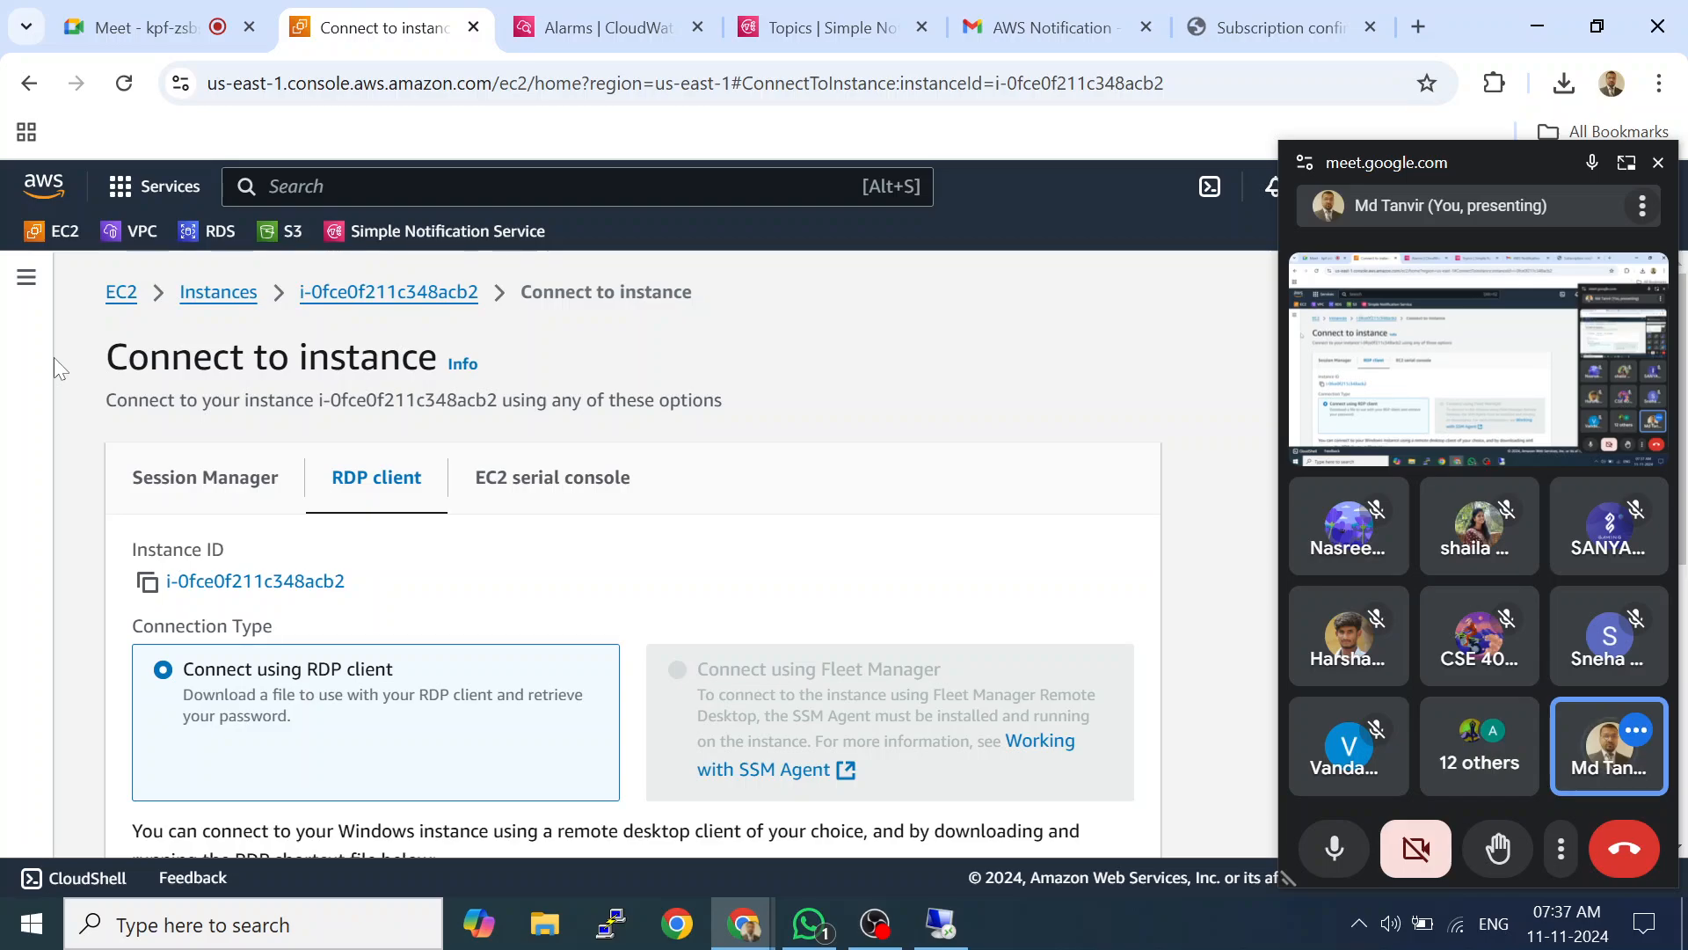
{"action": "left_click", "coordinate": [203, 299]}
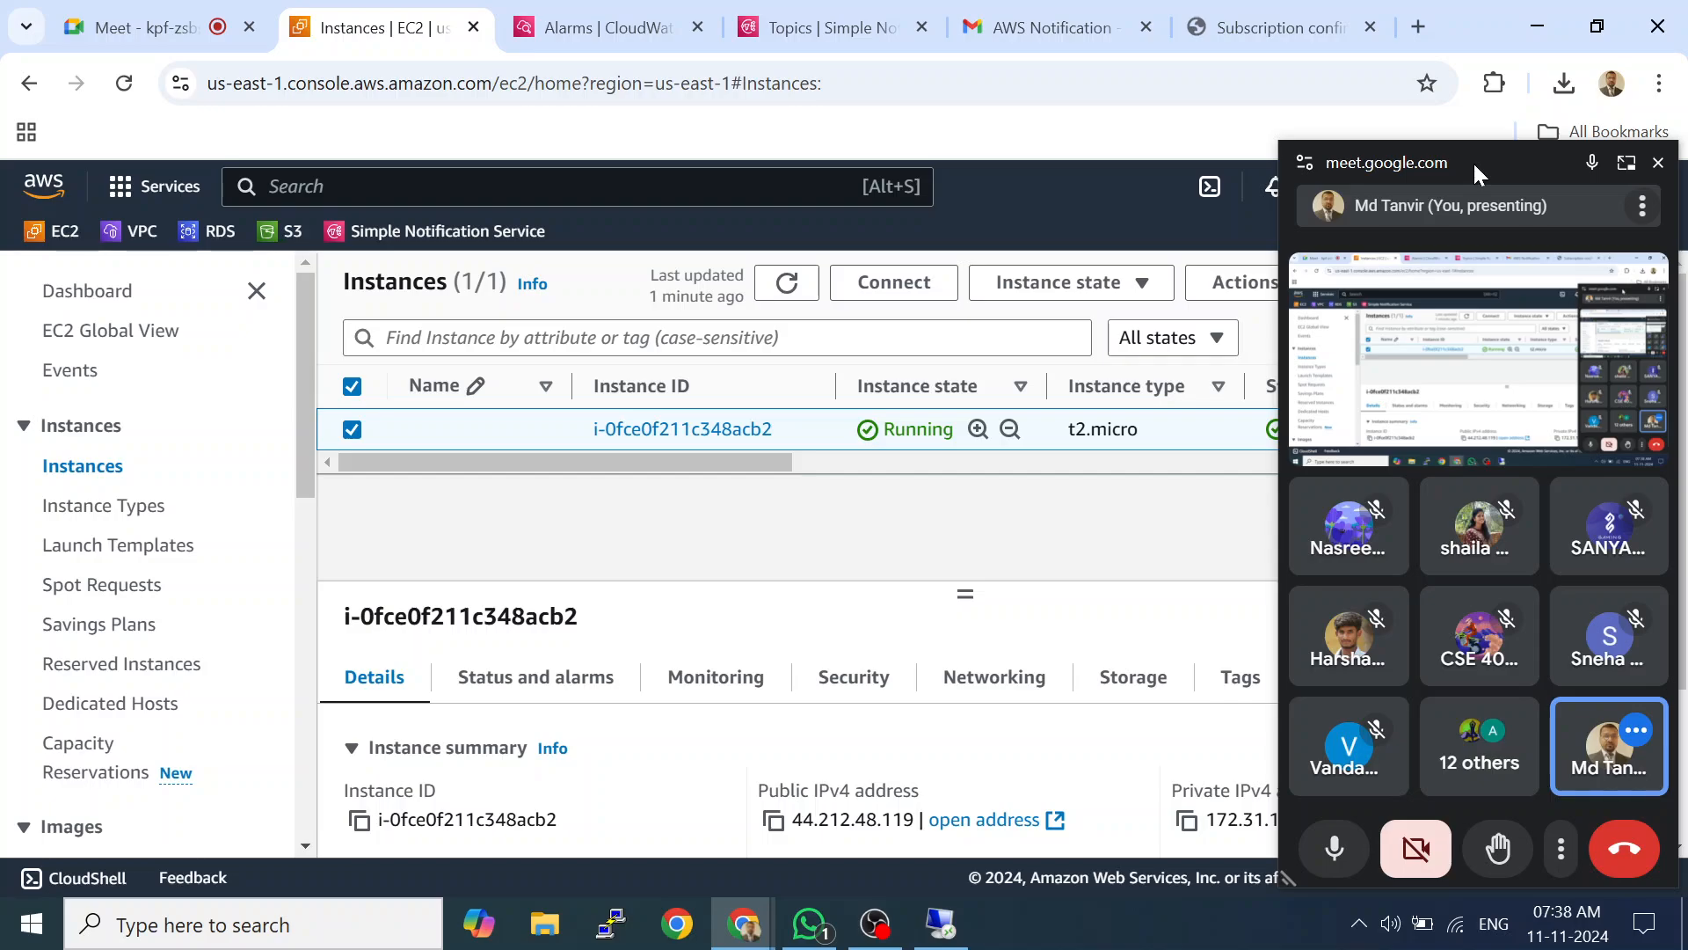
{"action": "left_click", "coordinate": [789, 286]}
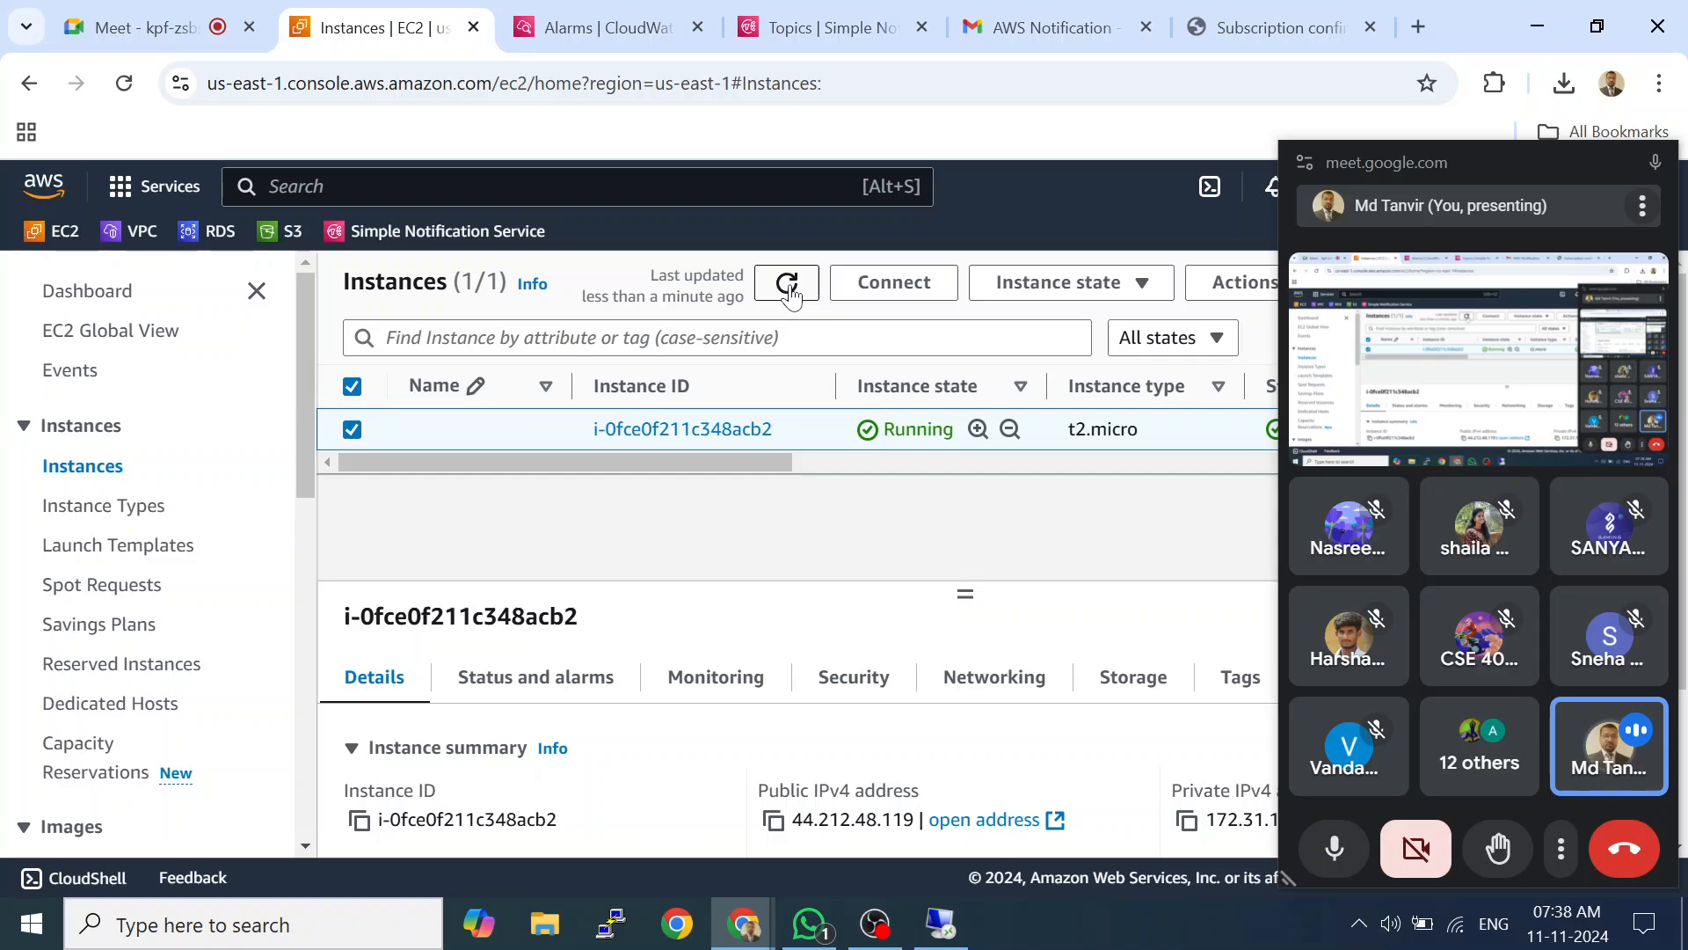
{"action": "left_click", "coordinate": [789, 287]}
Open the activity view of the only Auto Scaling group and move the floating Meet window clear of the page.
{"action": "left_click_drag", "start_coordinate": [305, 847], "coordinate": [305, 847]}
{"action": "left_click", "coordinate": [174, 761]}
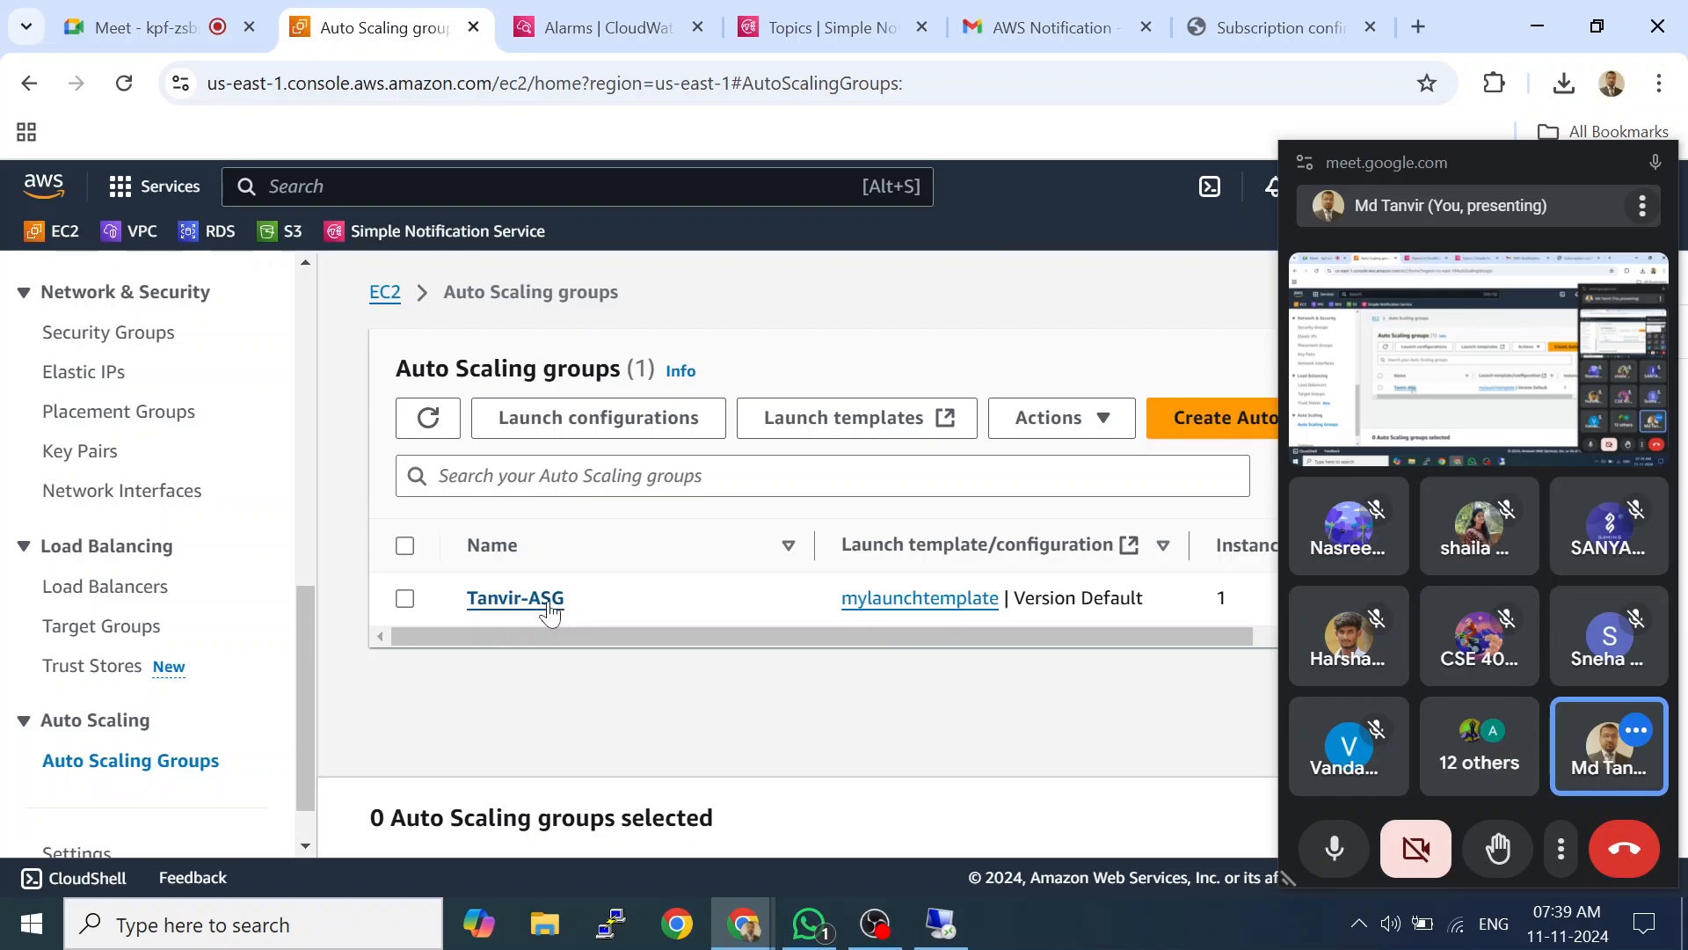
{"action": "left_click", "coordinate": [546, 601]}
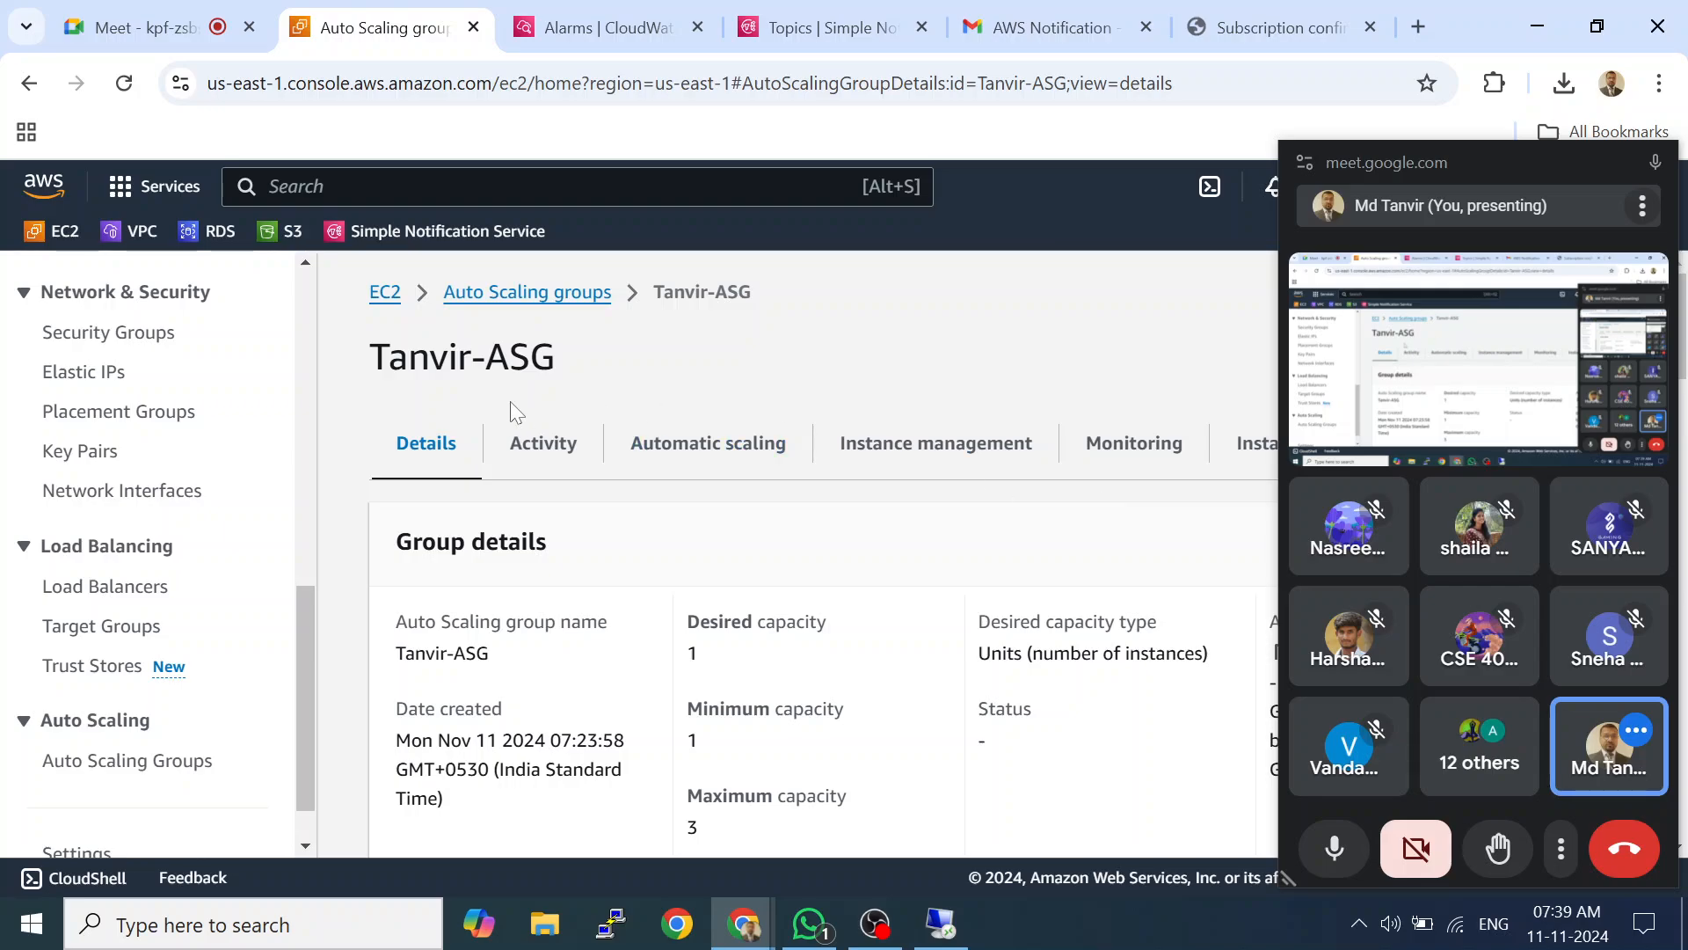
{"action": "left_click", "coordinate": [525, 454]}
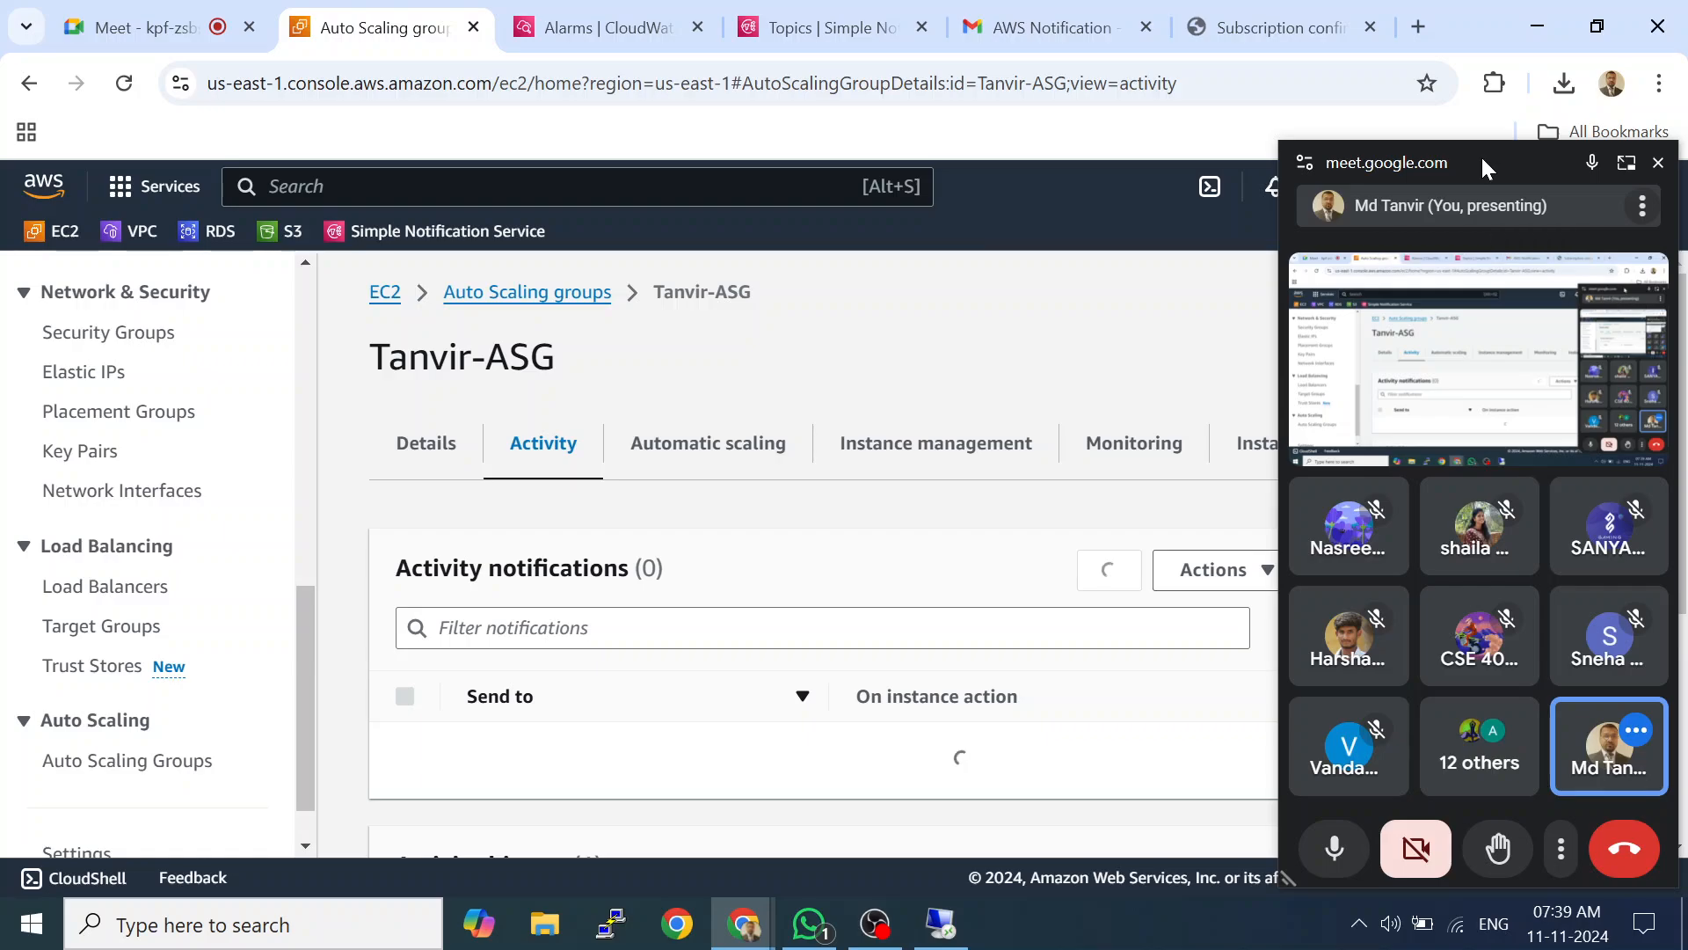
{"action": "left_click_drag", "start_coordinate": [1481, 154], "coordinate": [1514, 883]}
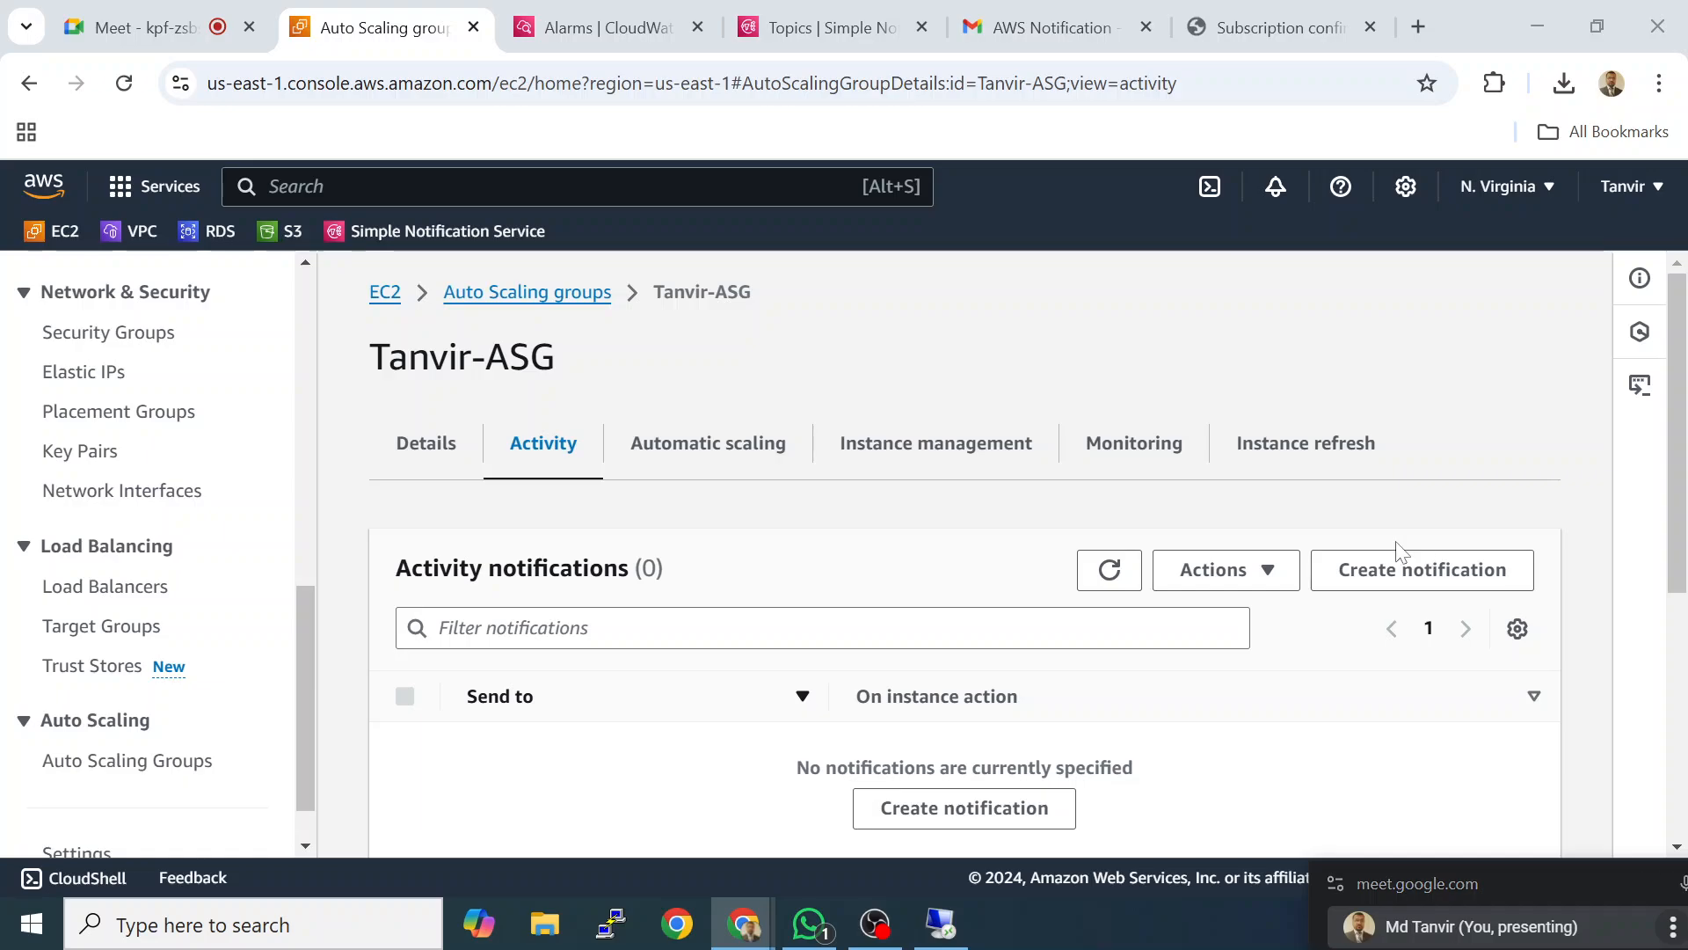
Review the Auto Scaling group's details, from group capacity and launch template through network settings to advanced configurations.
{"action": "left_click", "coordinate": [434, 445]}
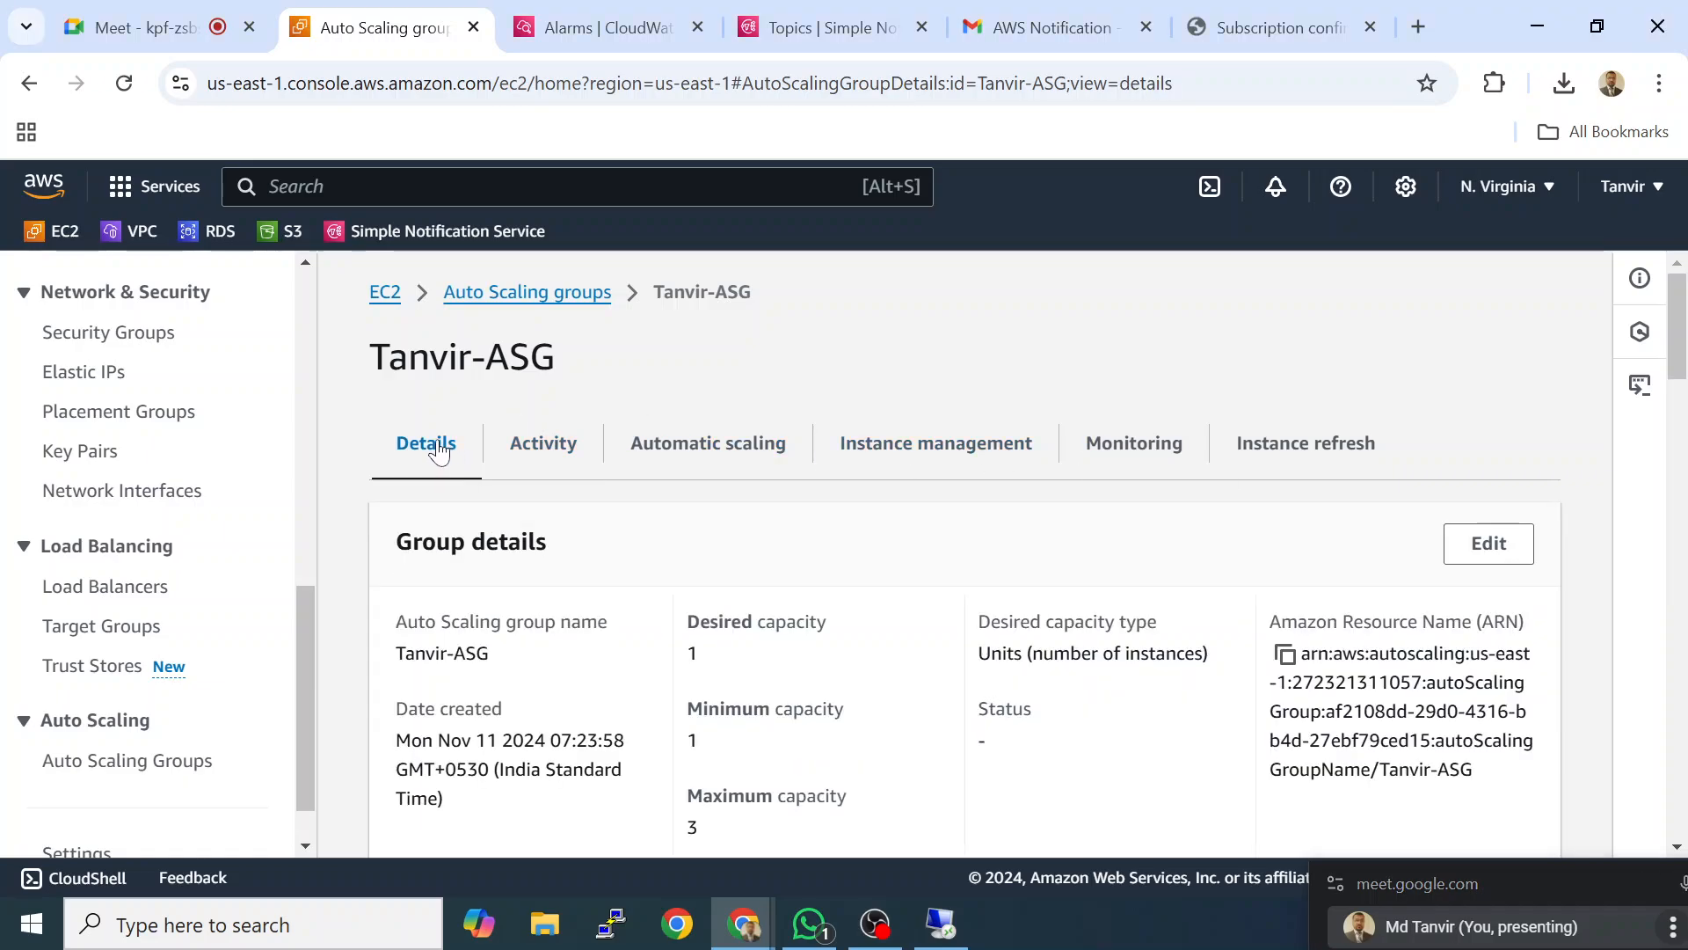
{"action": "scroll", "coordinate": [959, 693], "scroll_direction": "down", "scroll_amount": 9}
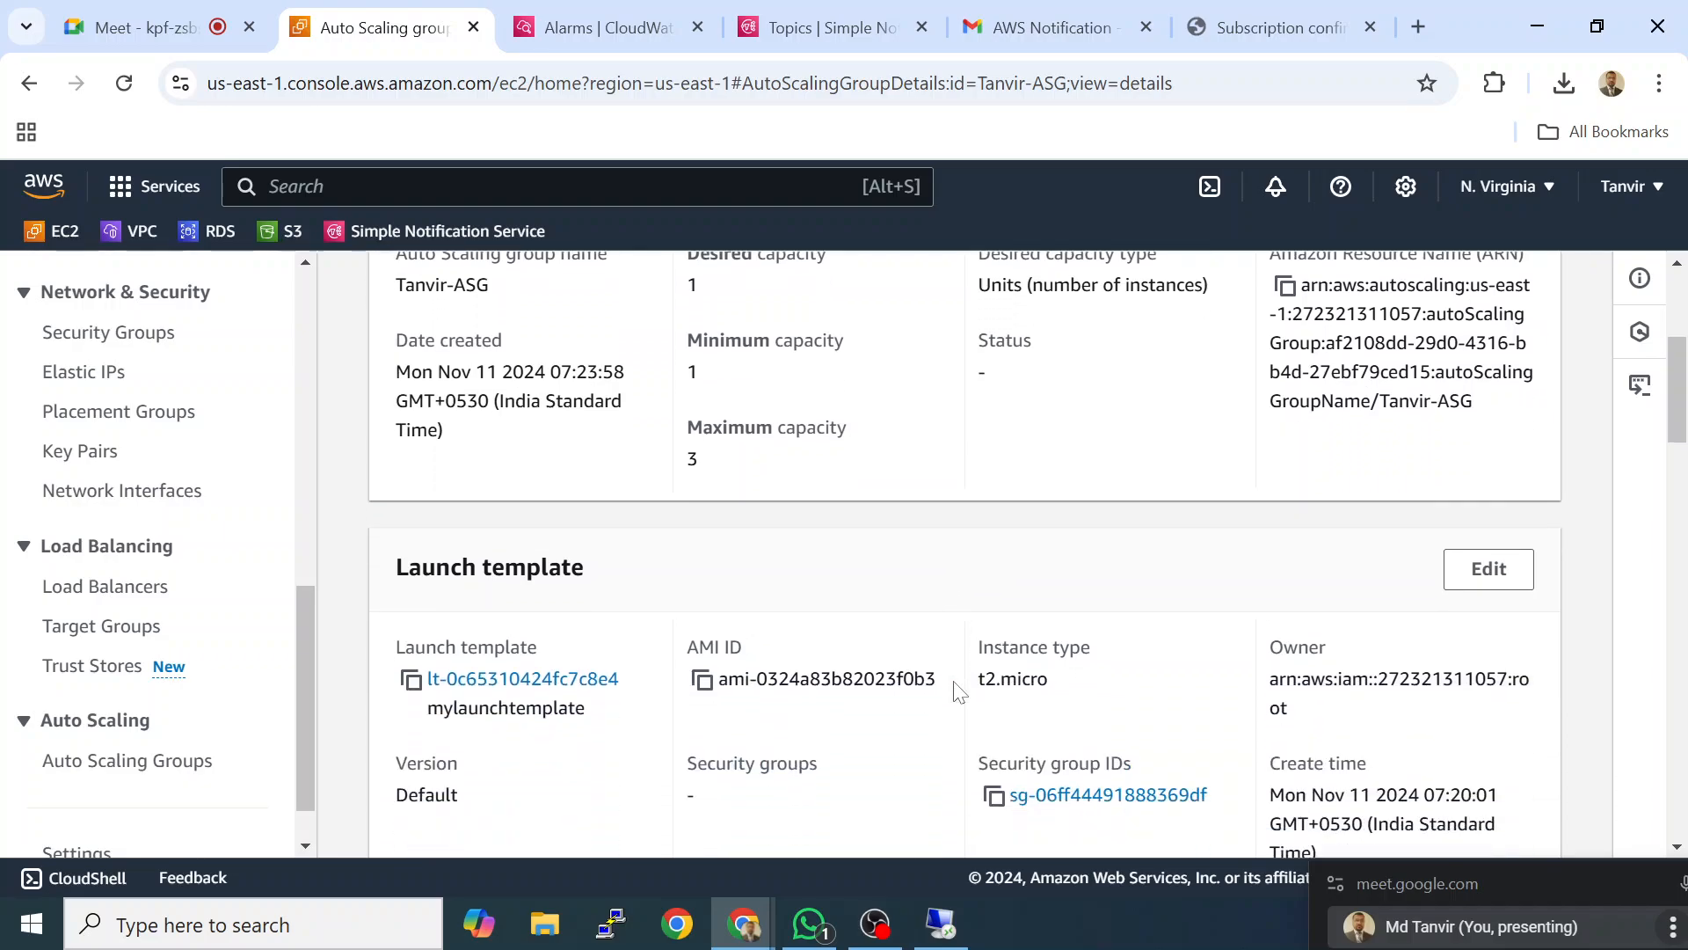
{"action": "scroll", "coordinate": [959, 692], "scroll_direction": "down", "scroll_amount": 1}
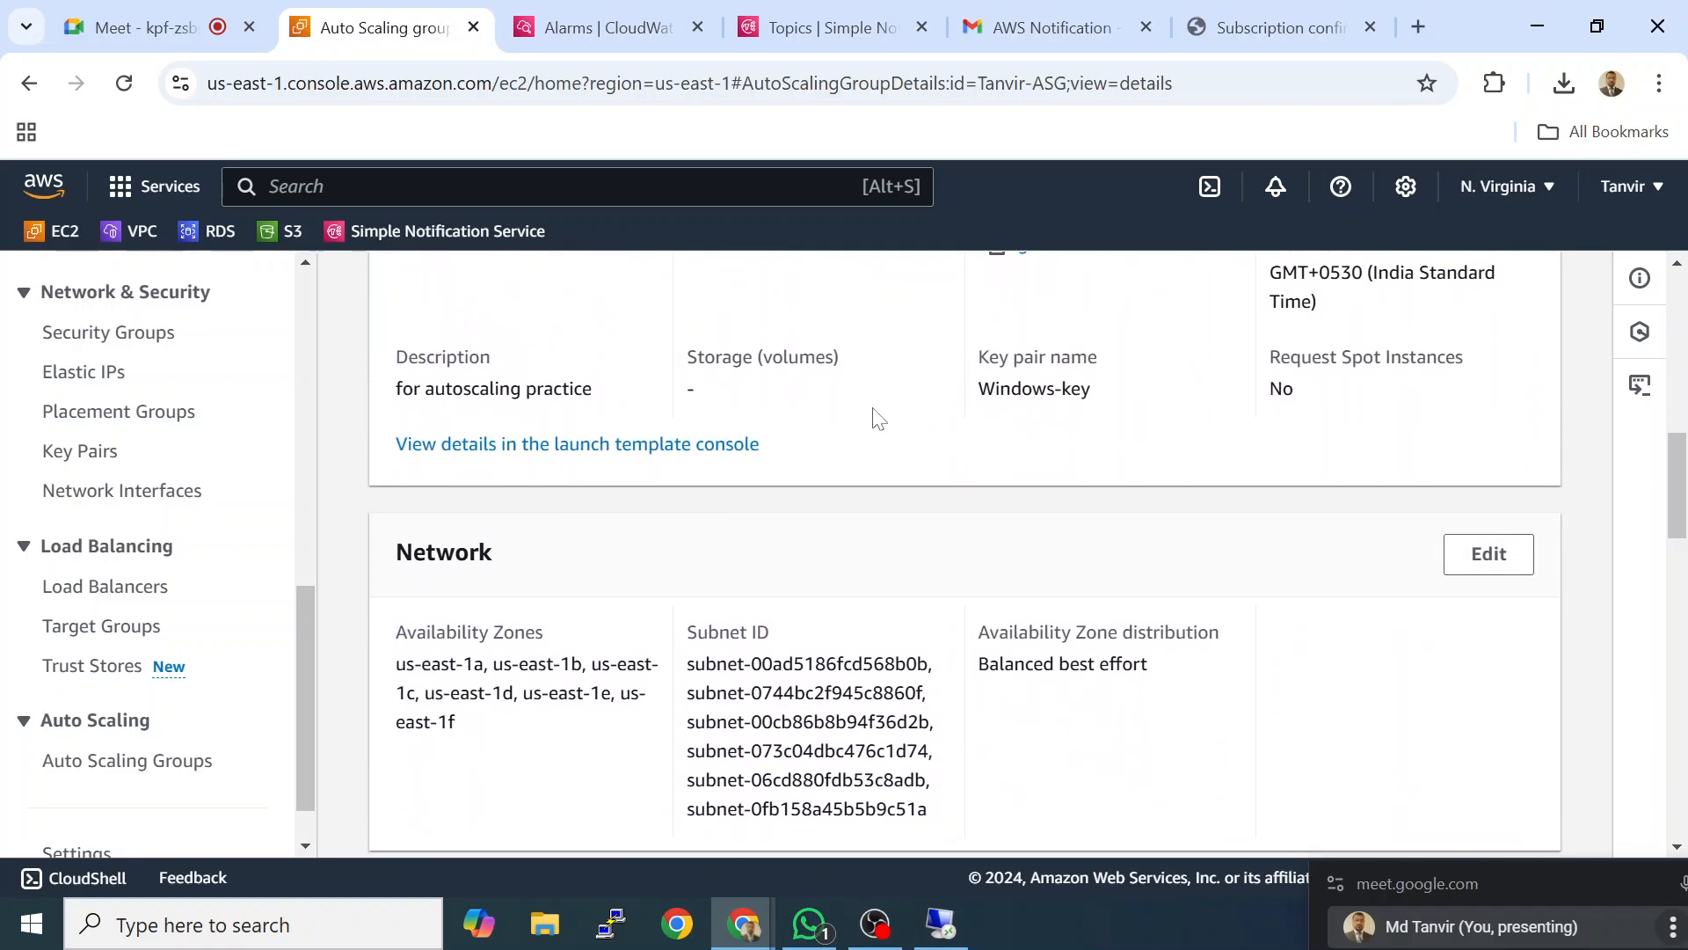
{"action": "scroll", "coordinate": [877, 418], "scroll_direction": "down", "scroll_amount": 9}
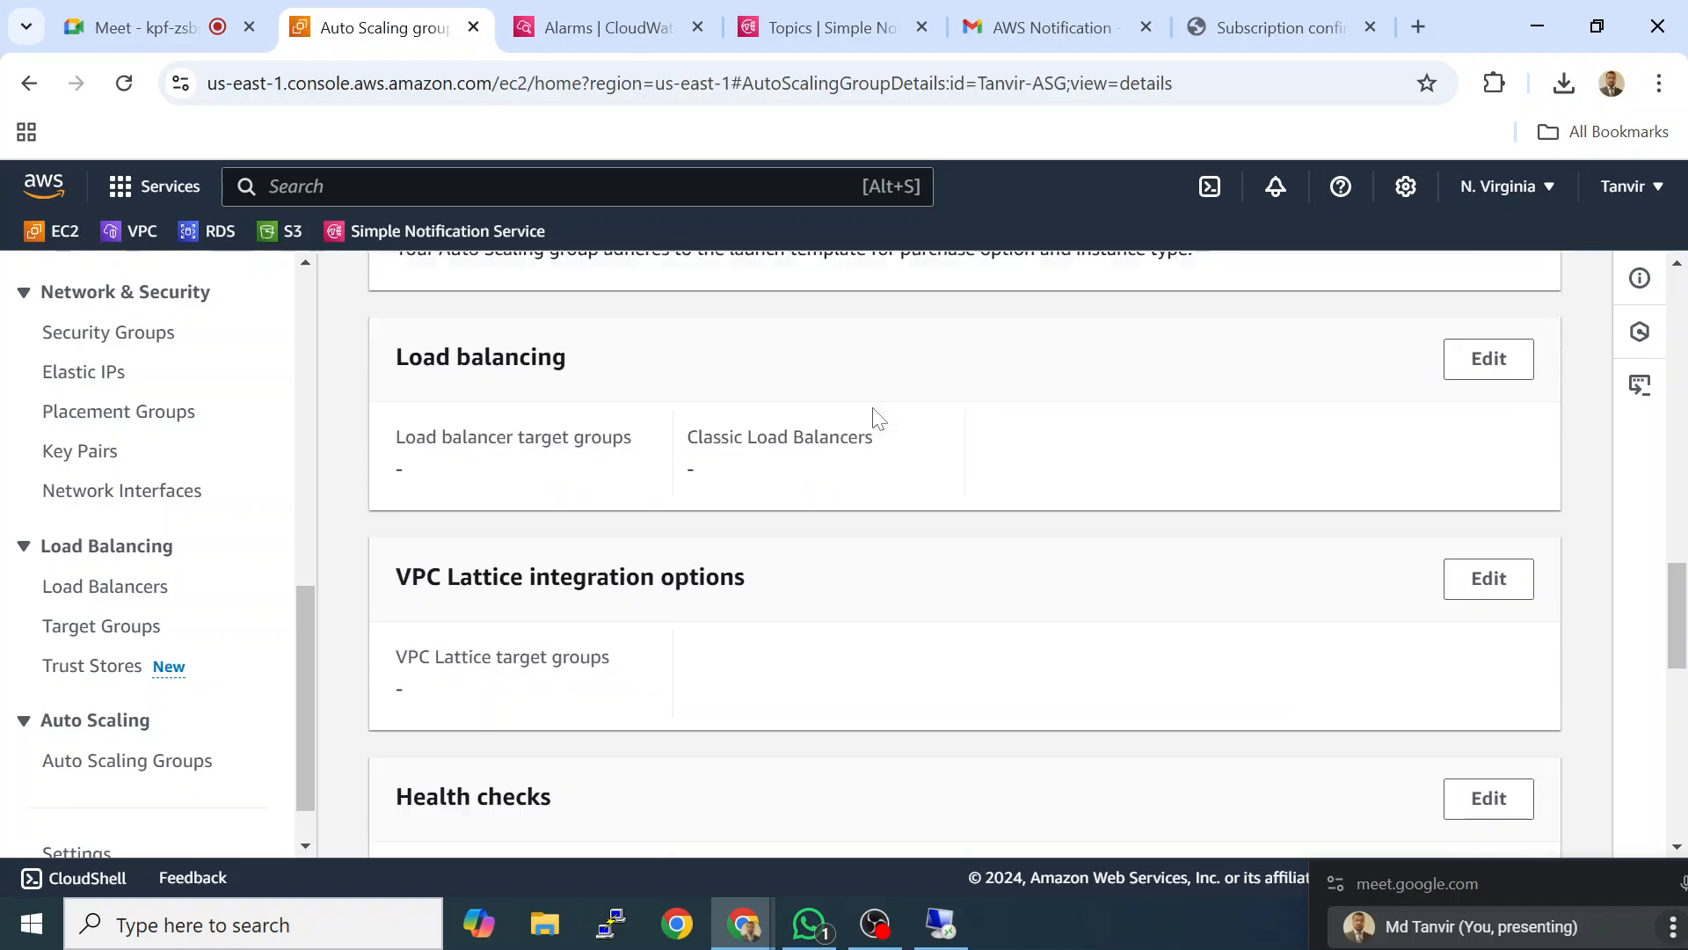
{"action": "scroll", "coordinate": [877, 418], "scroll_direction": "down", "scroll_amount": 11}
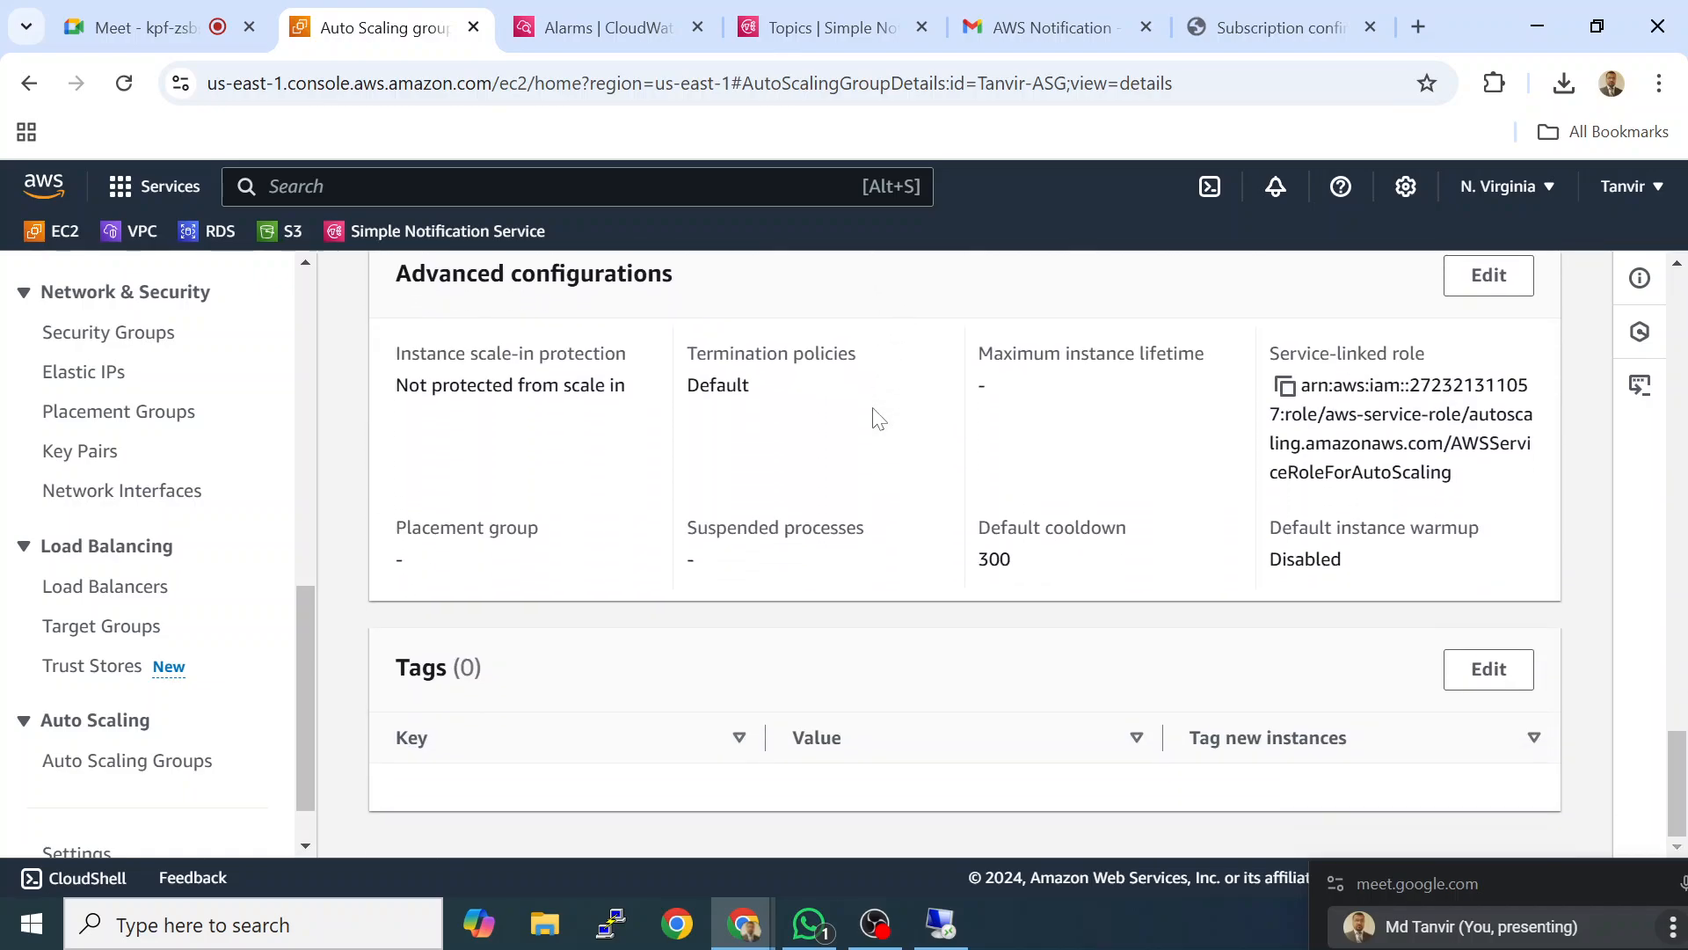
{"action": "scroll", "coordinate": [877, 417], "scroll_direction": "up", "scroll_amount": 20}
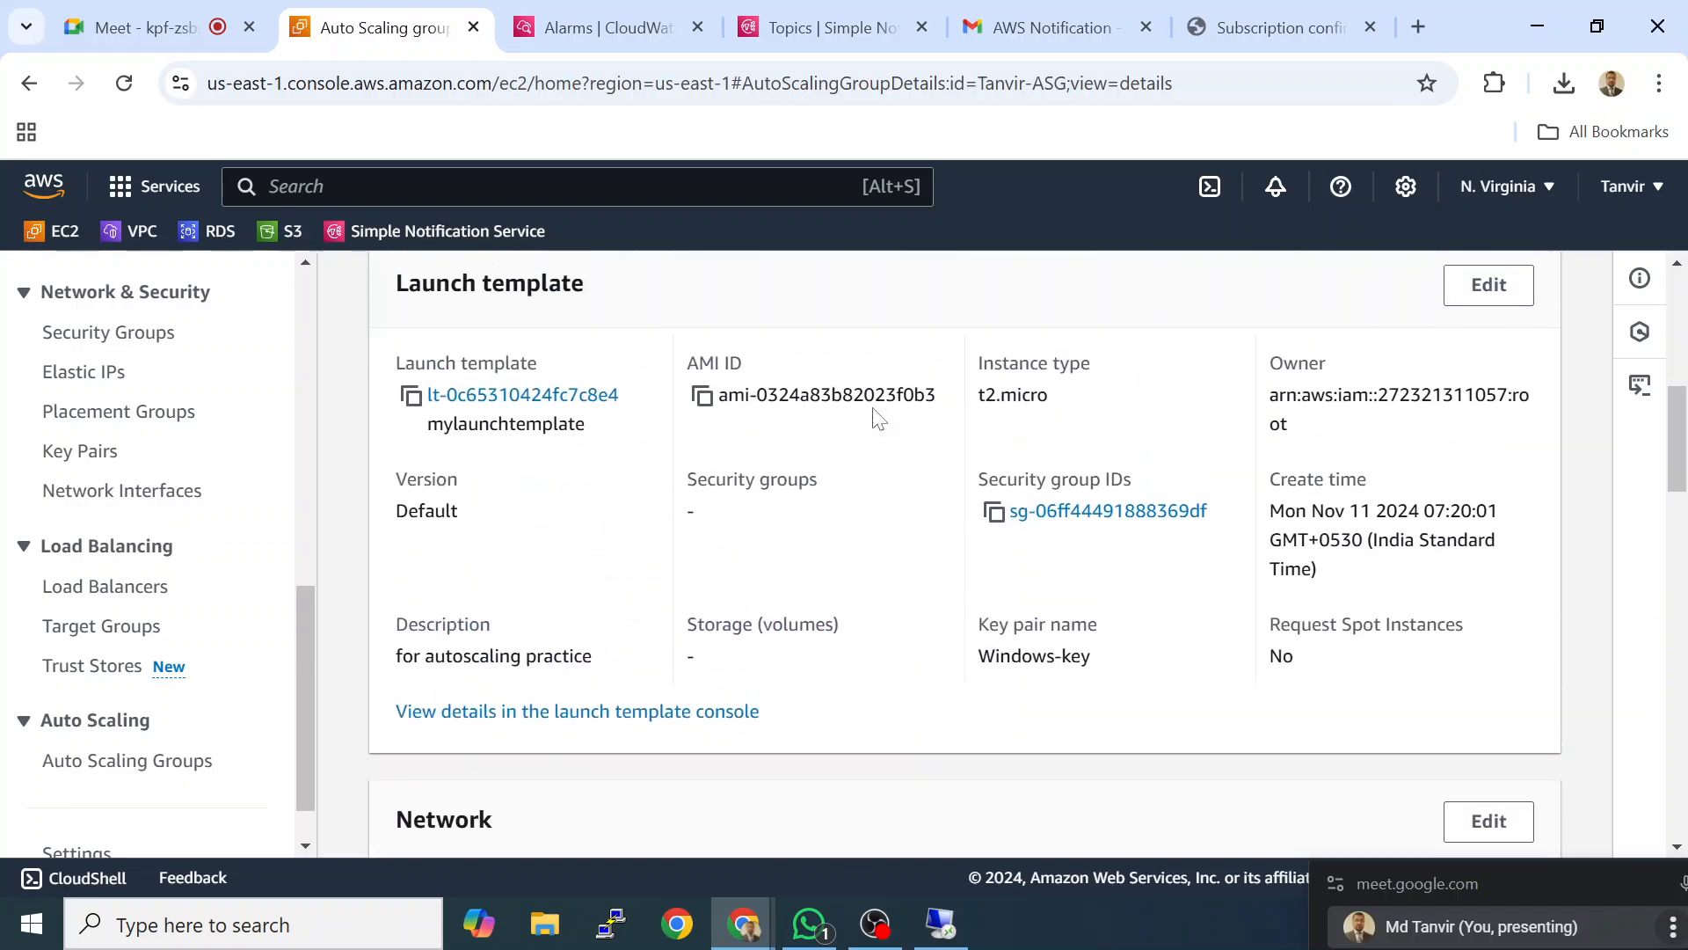
{"action": "scroll", "coordinate": [877, 417], "scroll_direction": "up", "scroll_amount": 3}
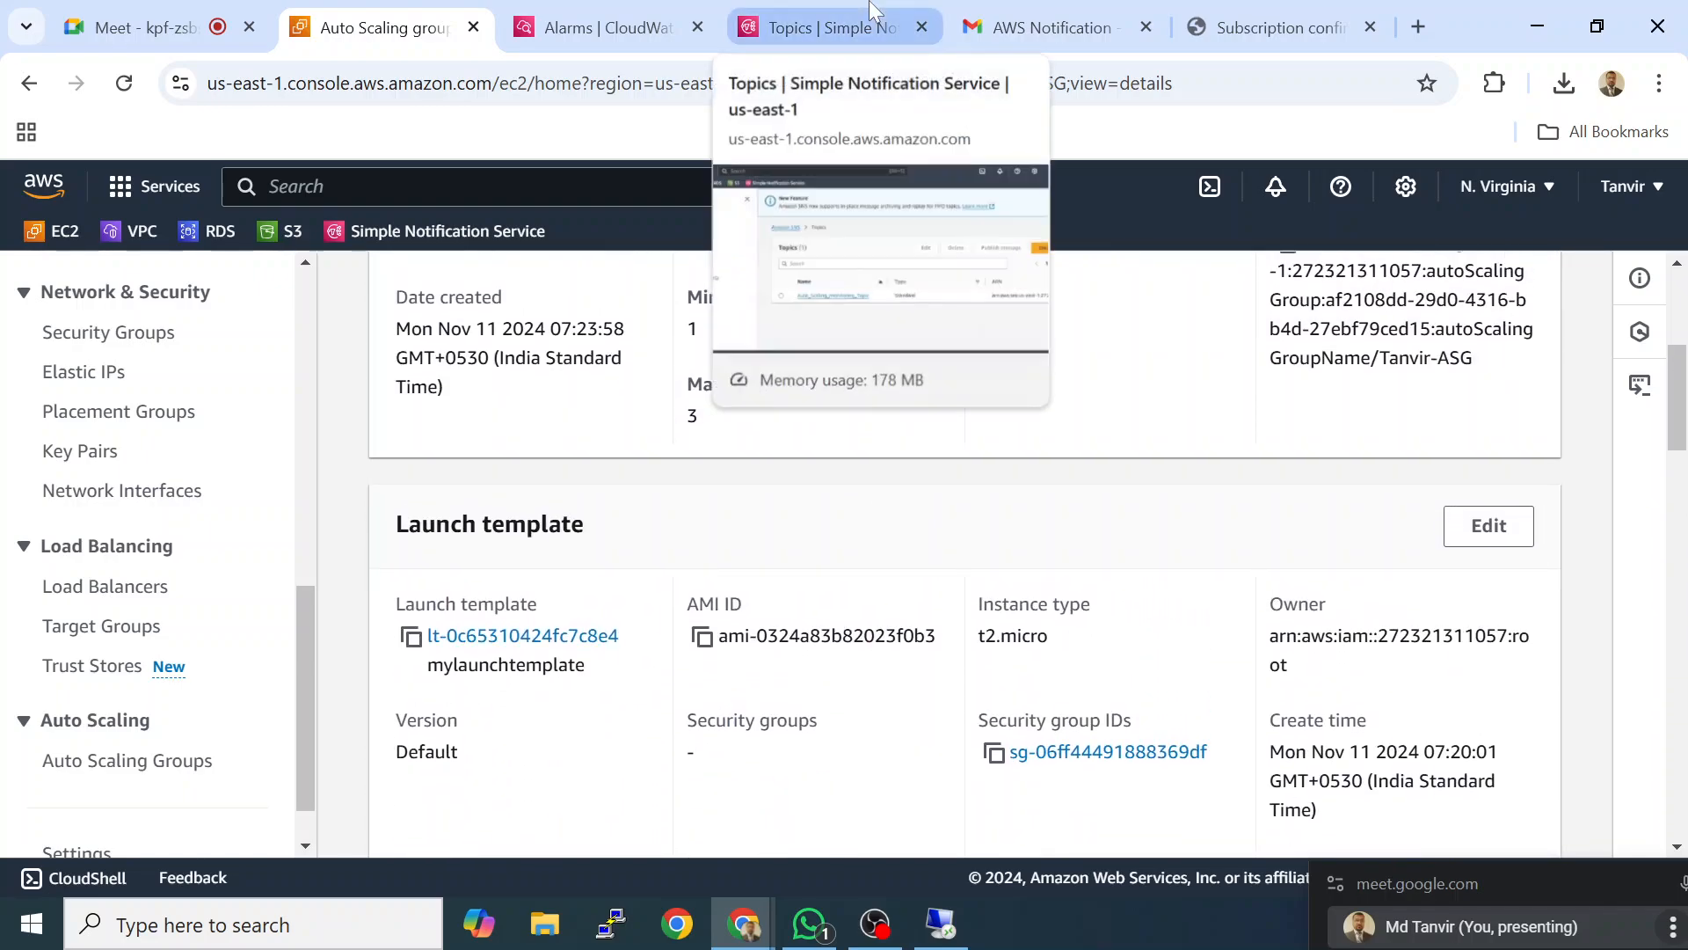
{"action": "scroll", "coordinate": [933, 370], "scroll_direction": "up", "scroll_amount": 5}
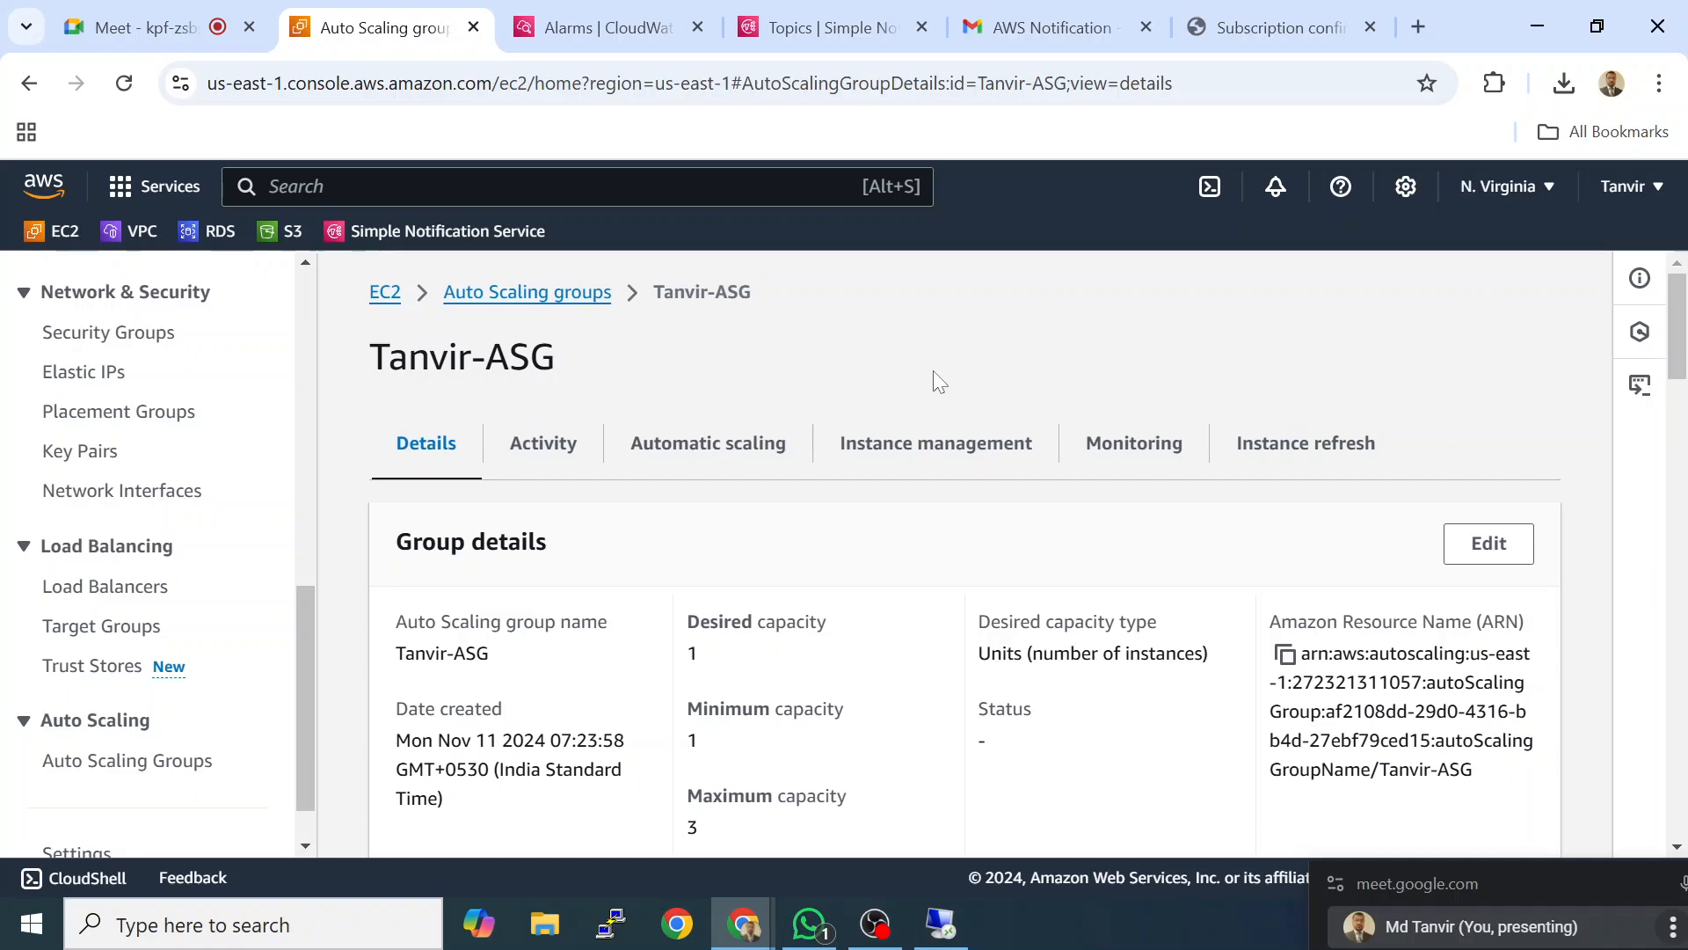
Refresh the Auto Scaling group's activity history to look for new scaling activity, and briefly check the WhatsApp group chat.
{"action": "left_click", "coordinate": [534, 447]}
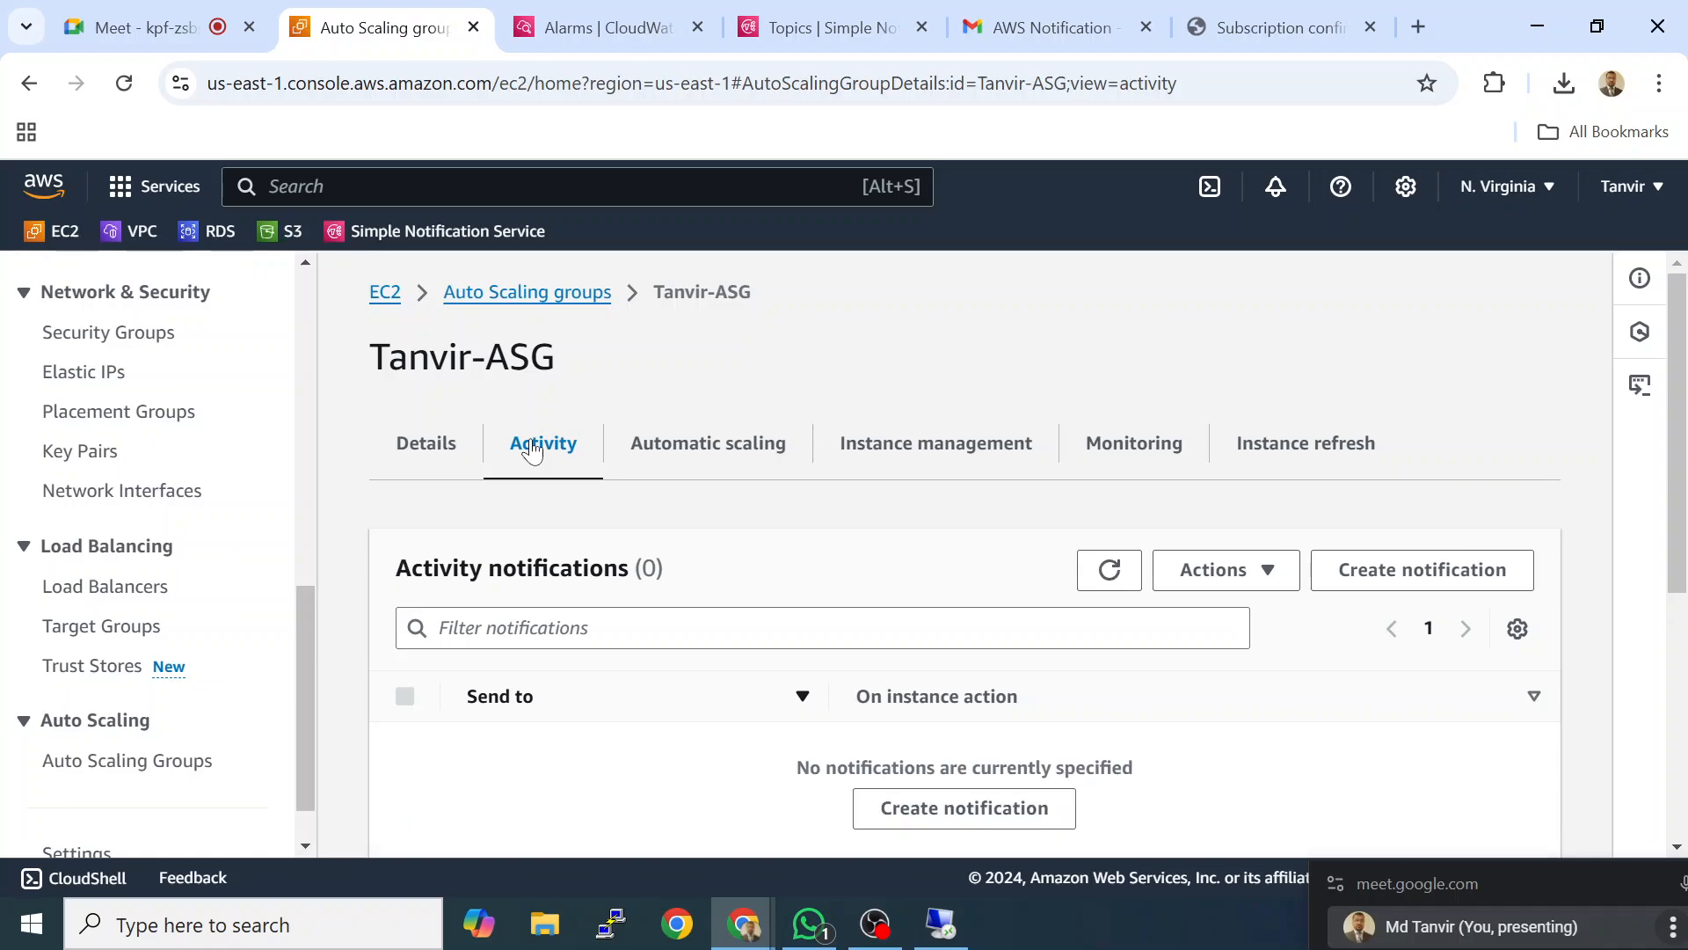
{"action": "scroll", "coordinate": [533, 447], "scroll_direction": "down", "scroll_amount": 5}
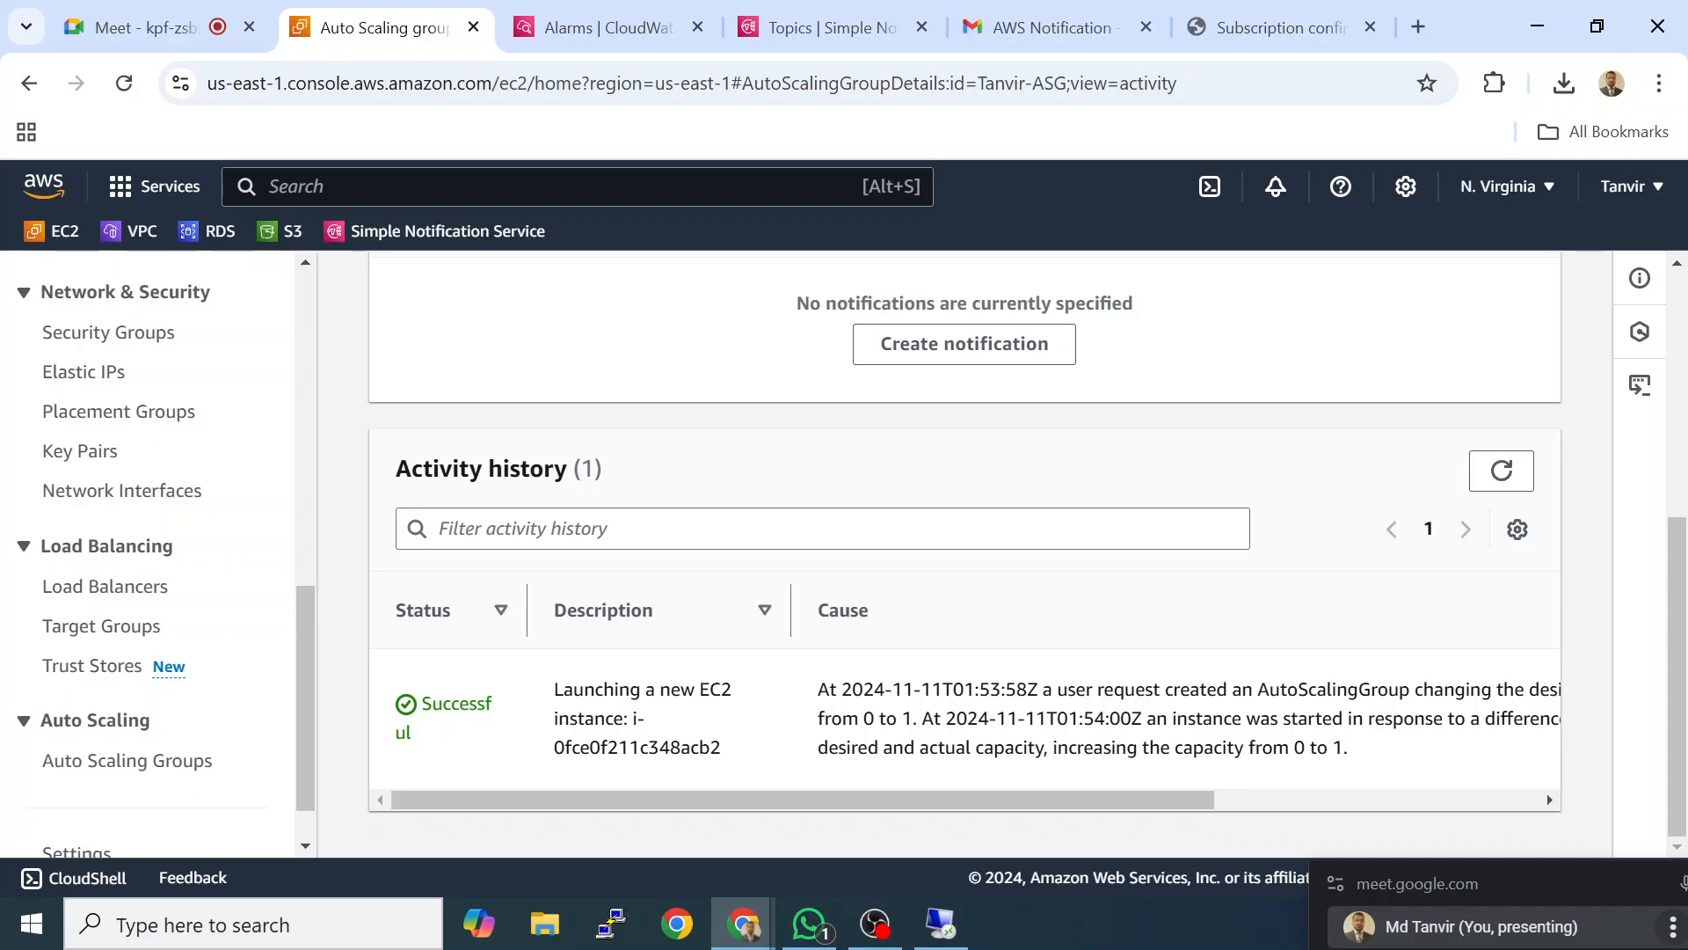
{"action": "left_click", "coordinate": [1500, 472]}
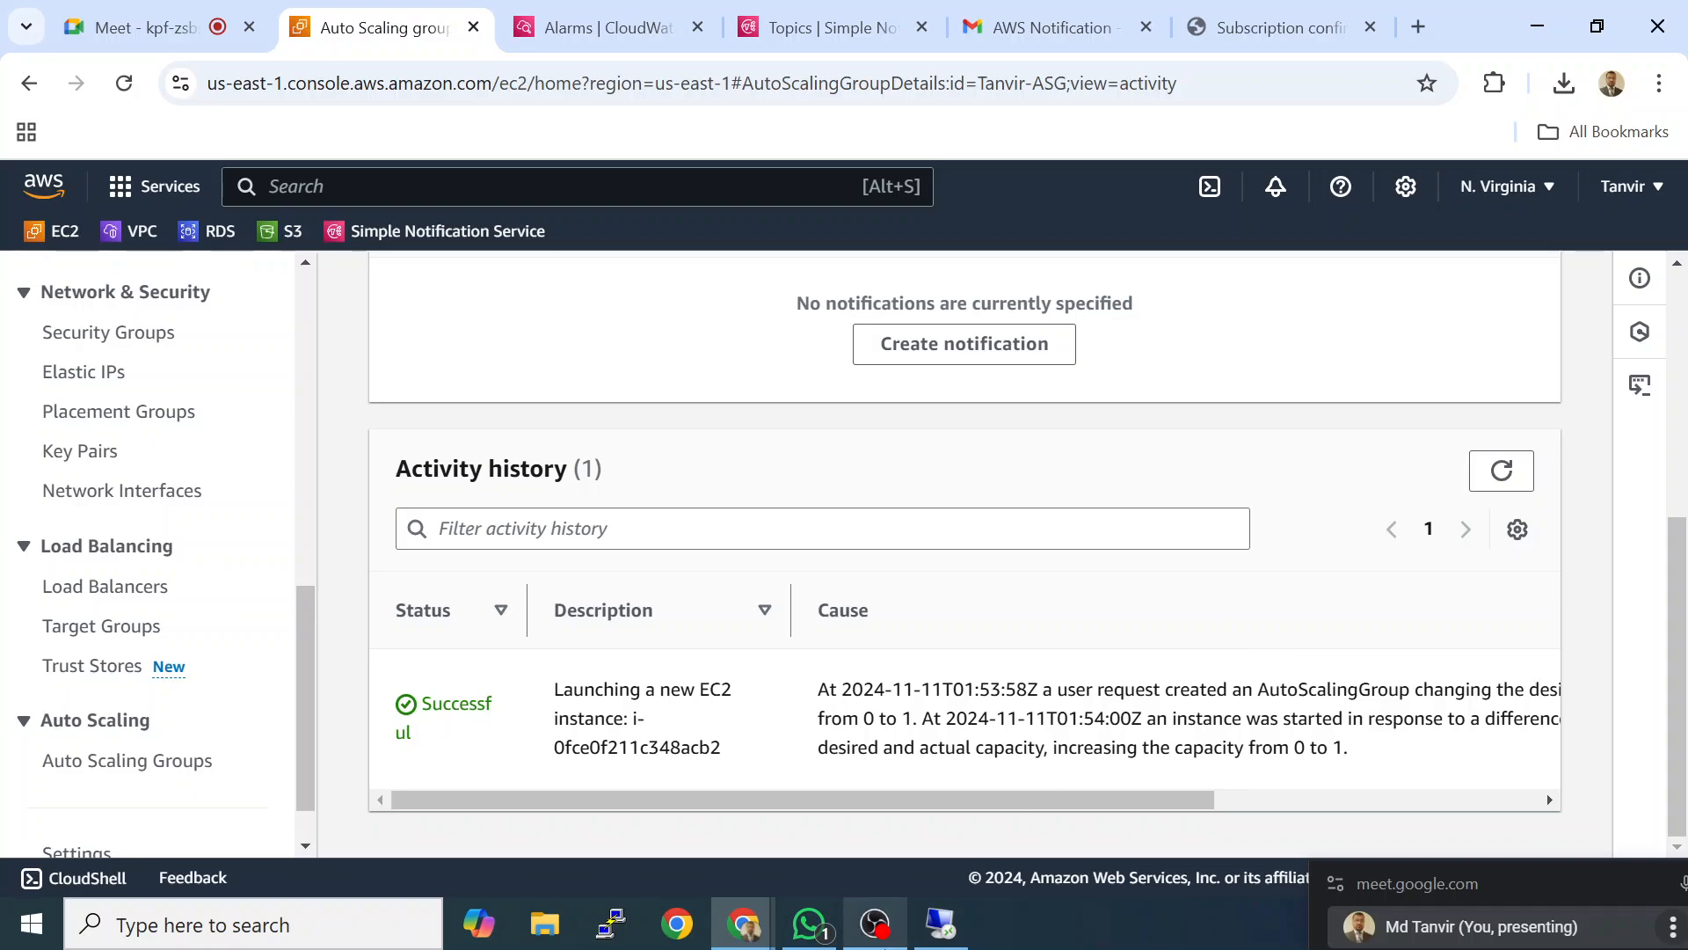
{"action": "left_click", "coordinate": [824, 940]}
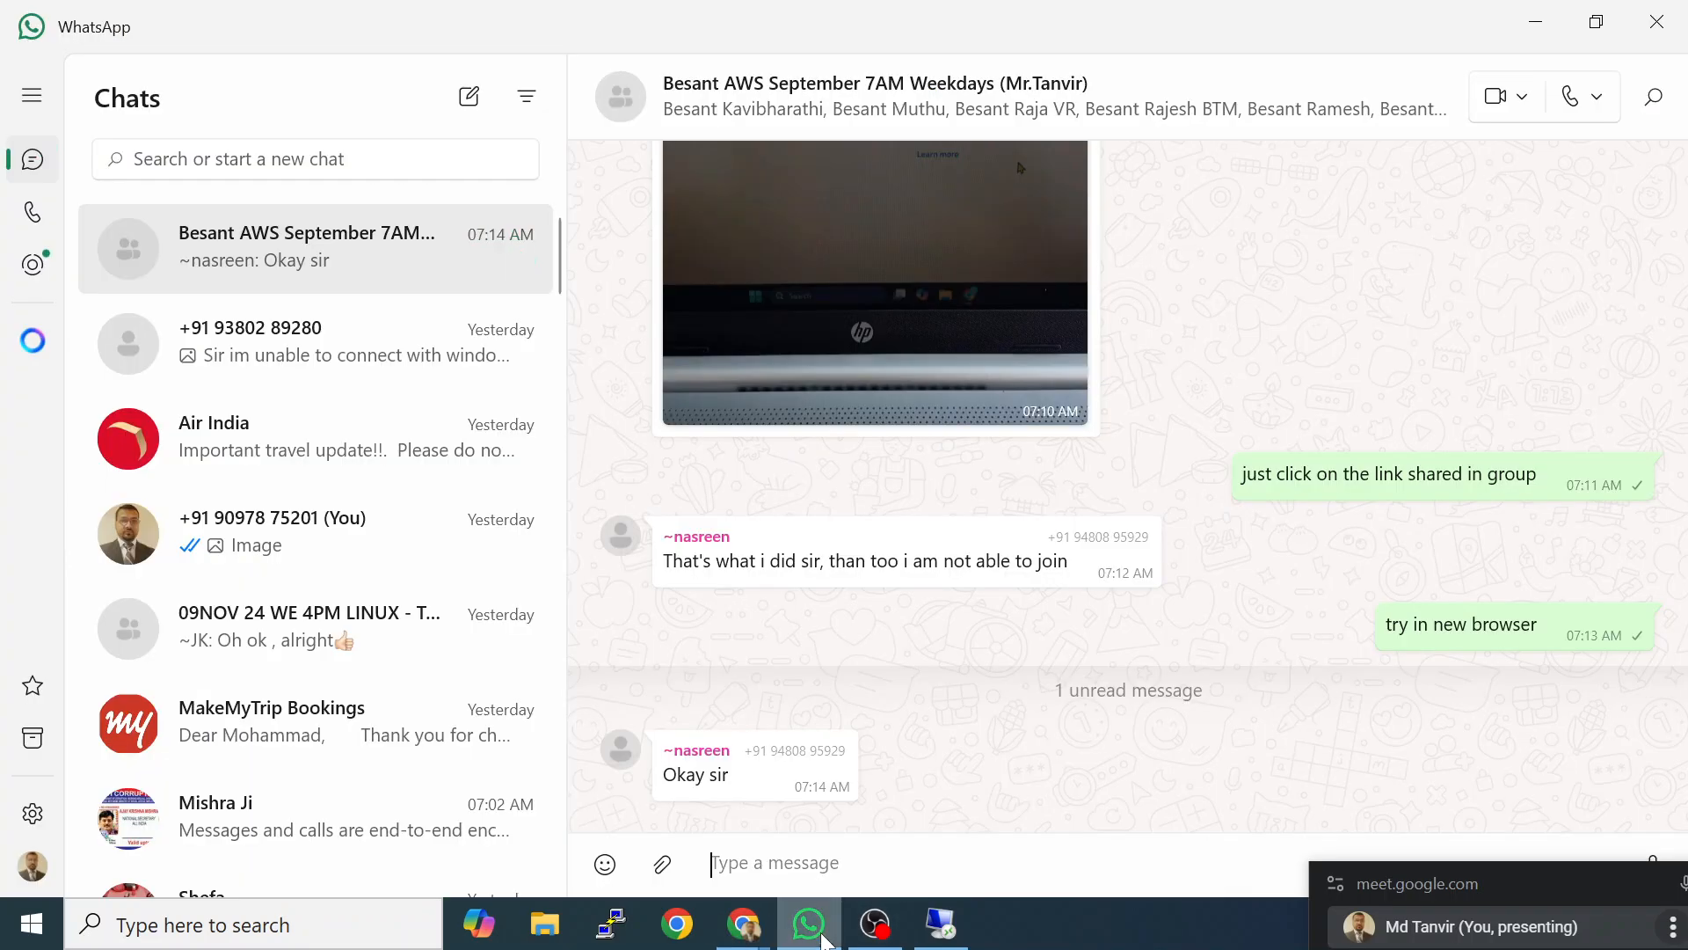
{"action": "left_click", "coordinate": [823, 939]}
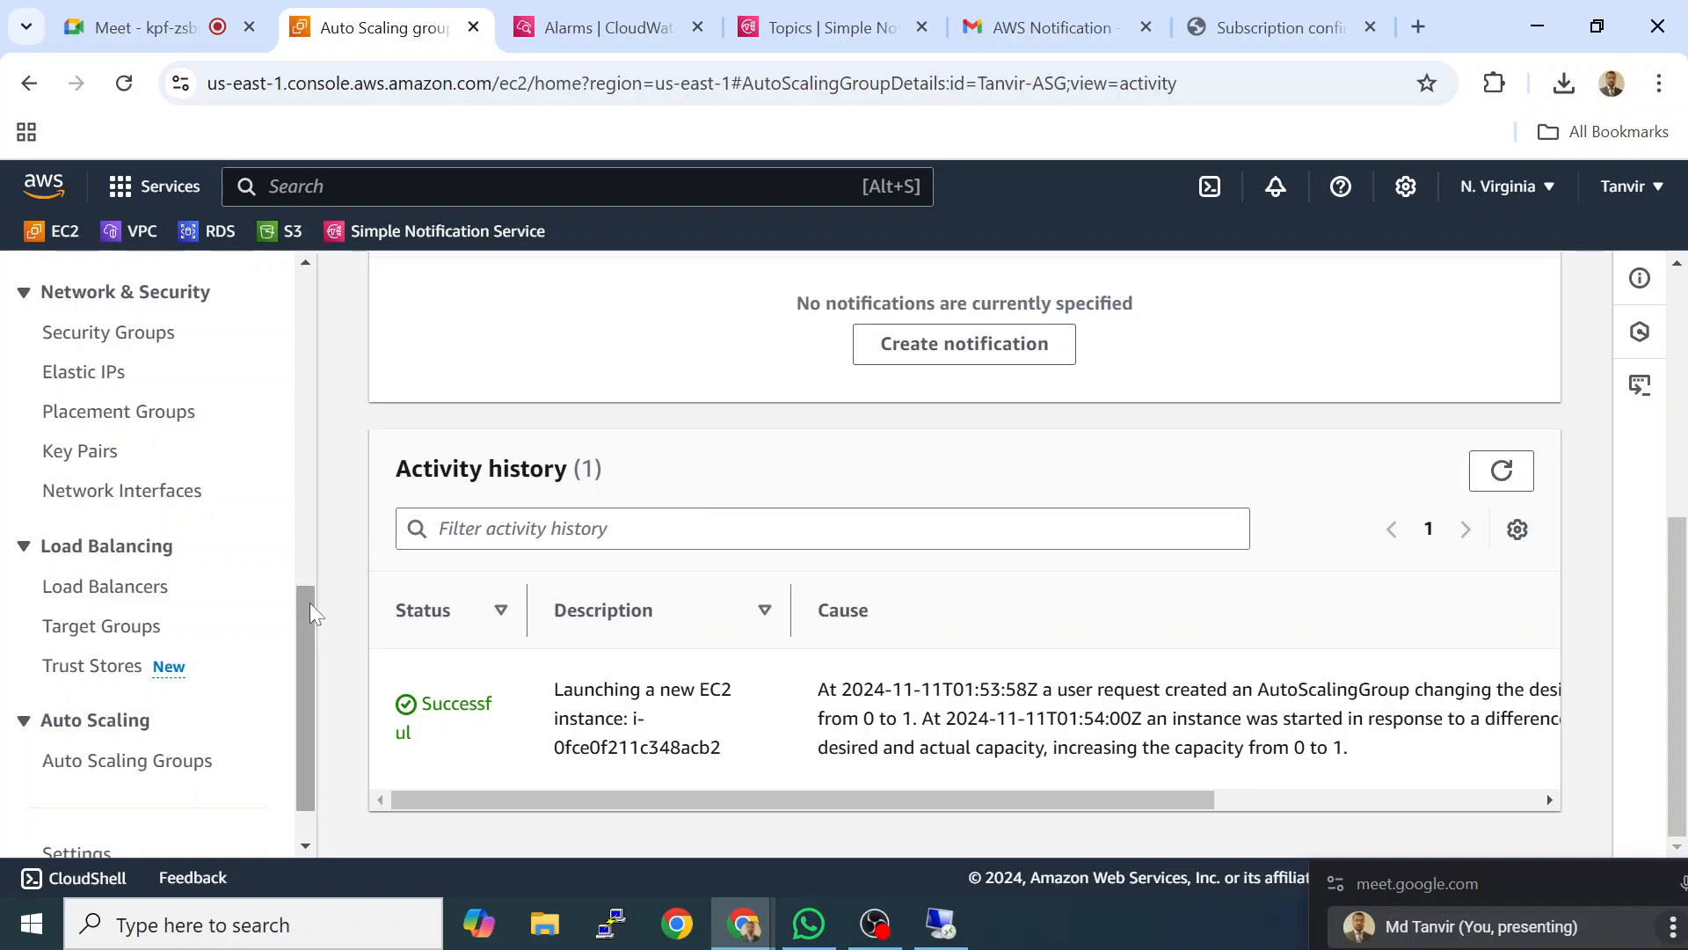
Go back to the EC2 Instances list and refresh it to check whether another instance has been launched.
{"action": "left_click_drag", "start_coordinate": [310, 604], "coordinate": [345, 276]}
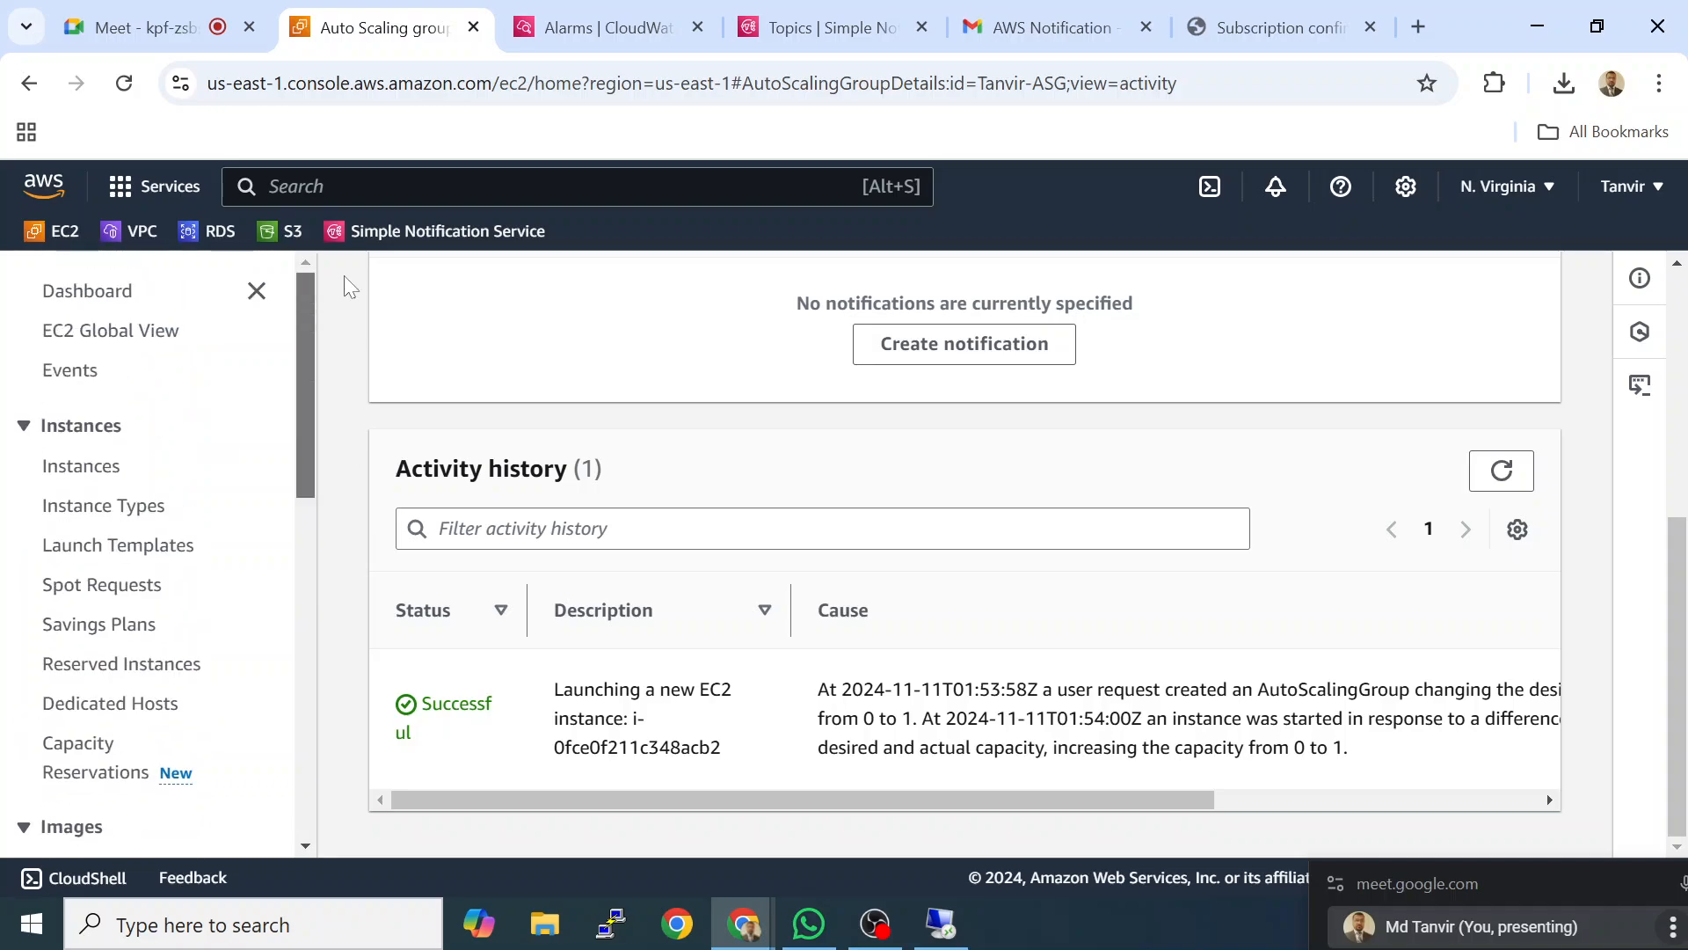
{"action": "left_click", "coordinate": [82, 475]}
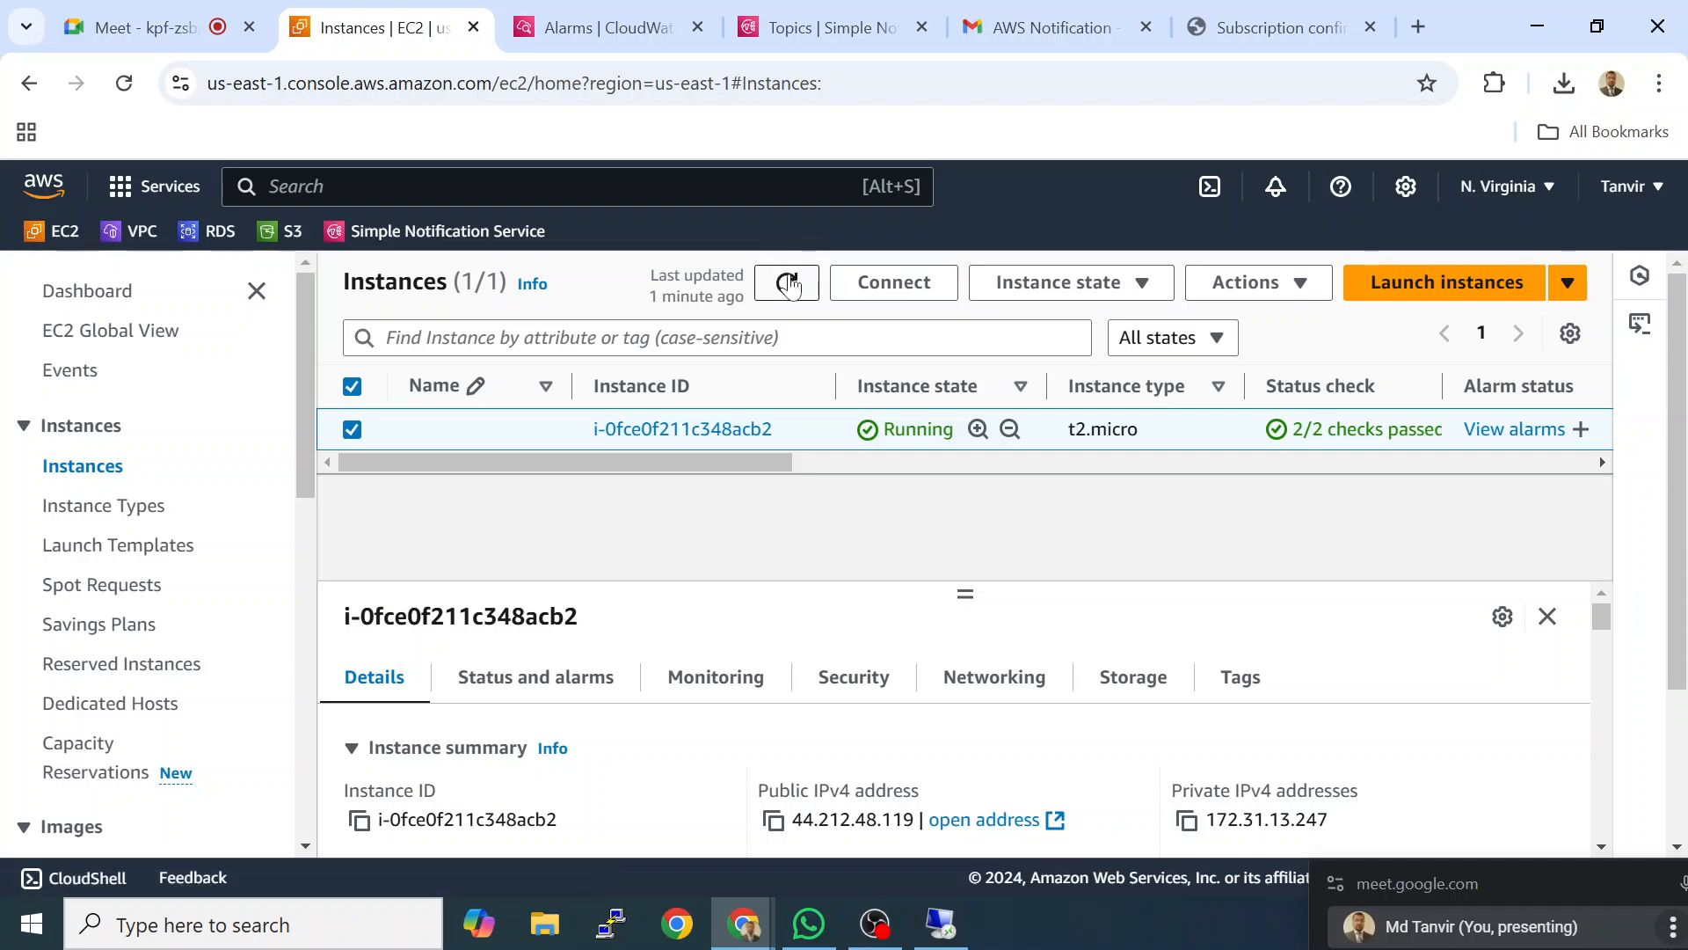
{"action": "left_click", "coordinate": [789, 281]}
{"action": "left_click", "coordinate": [789, 283]}
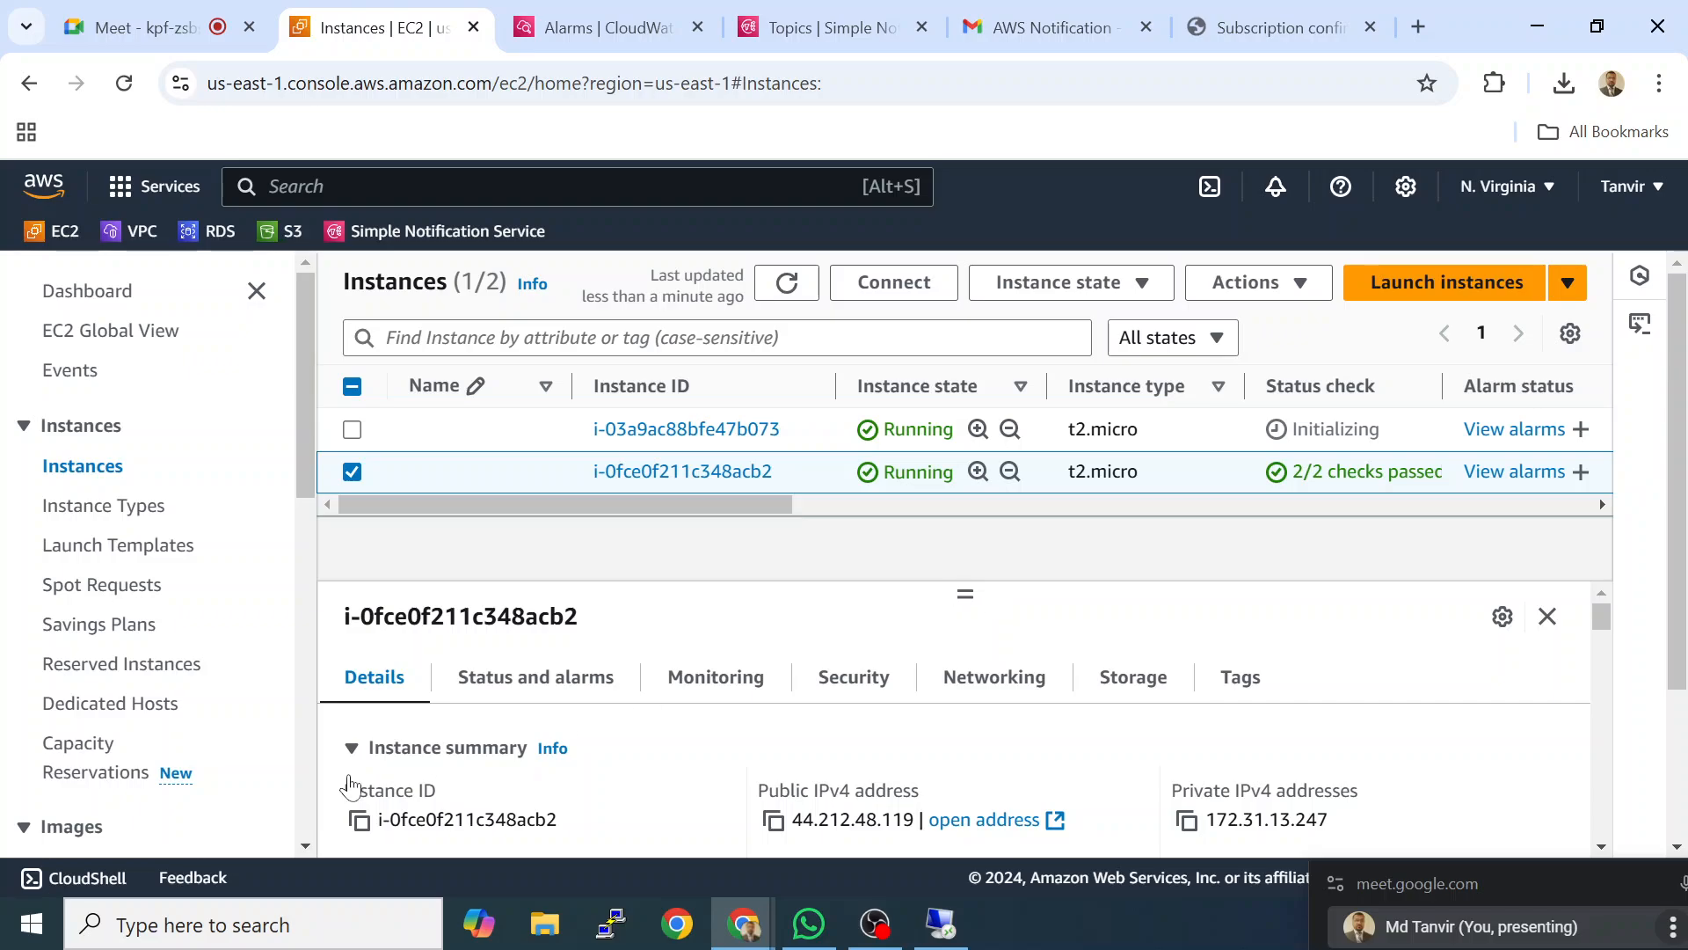
Reopen the Auto Scaling group from the Auto Scaling Groups list and examine its capacity, launch template and network details.
{"action": "scroll", "coordinate": [178, 782], "scroll_direction": "down", "scroll_amount": 3}
{"action": "scroll", "coordinate": [178, 782], "scroll_direction": "down", "scroll_amount": 6}
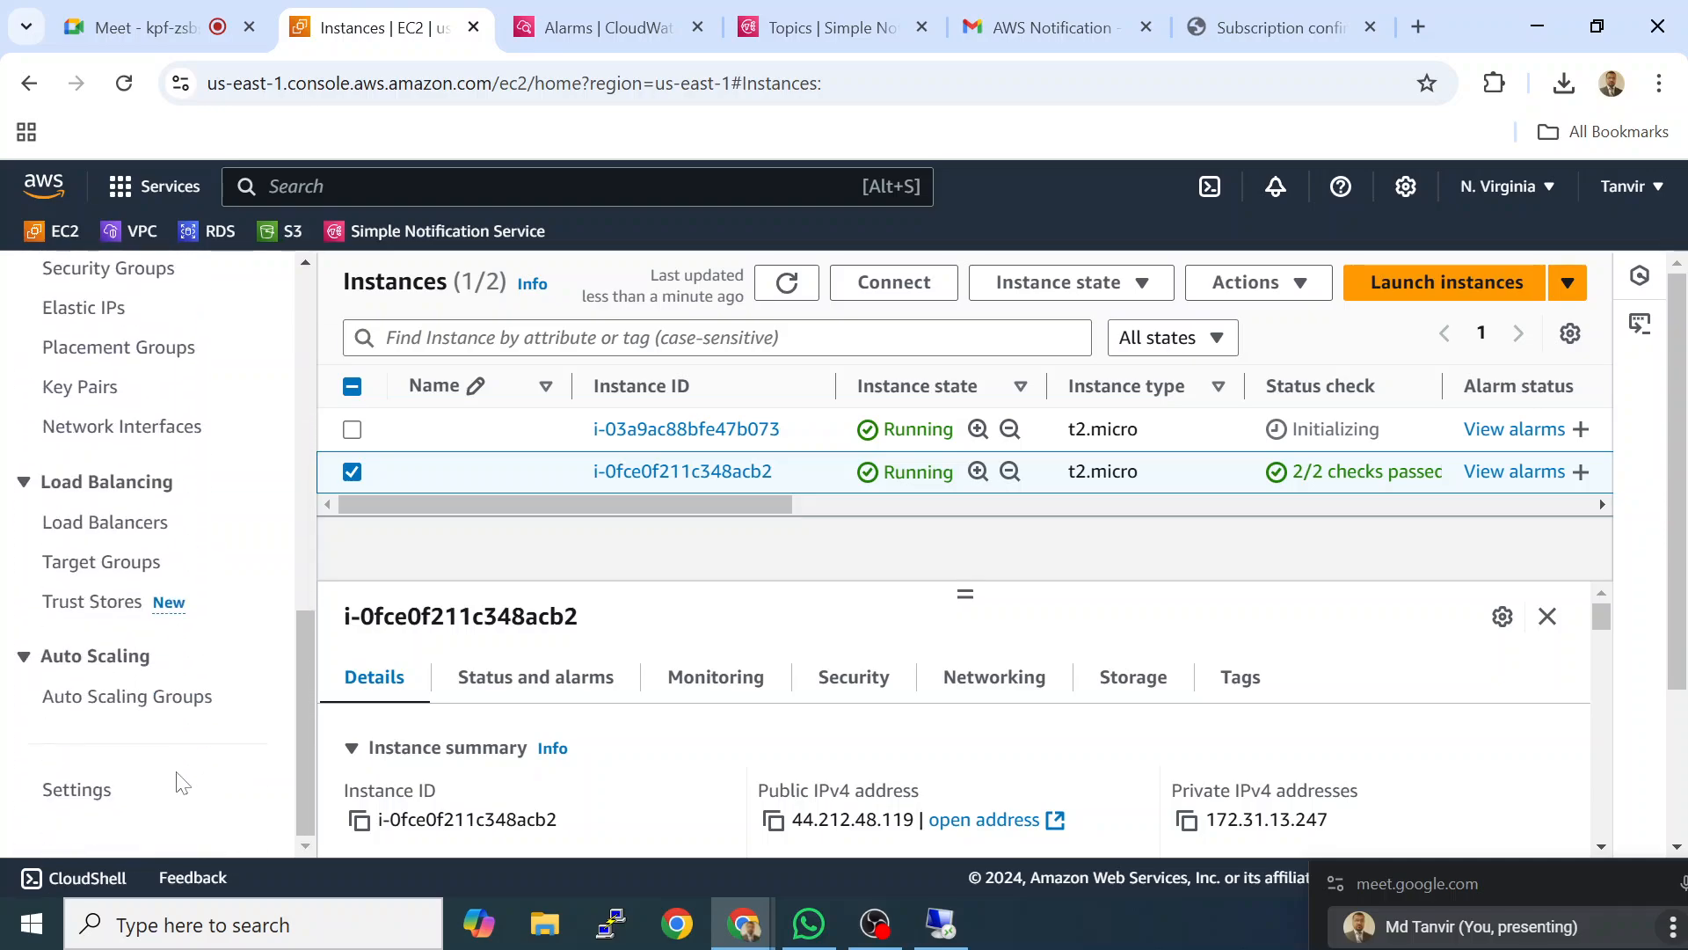
{"action": "left_click", "coordinate": [145, 718]}
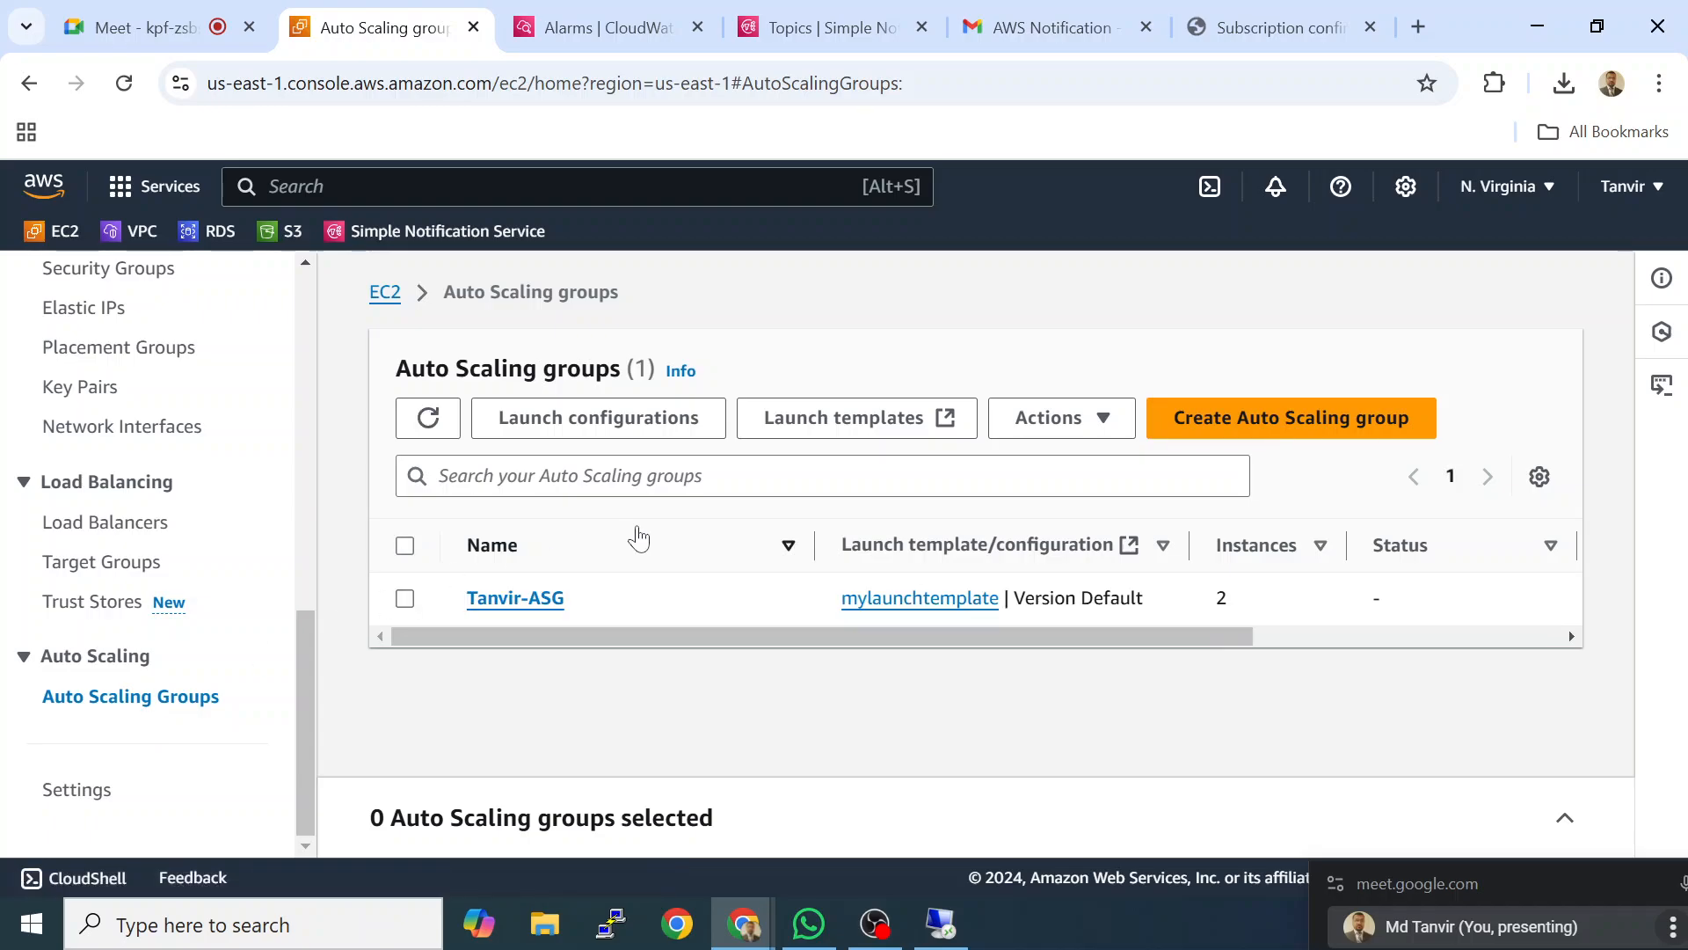
{"action": "left_click", "coordinate": [527, 602]}
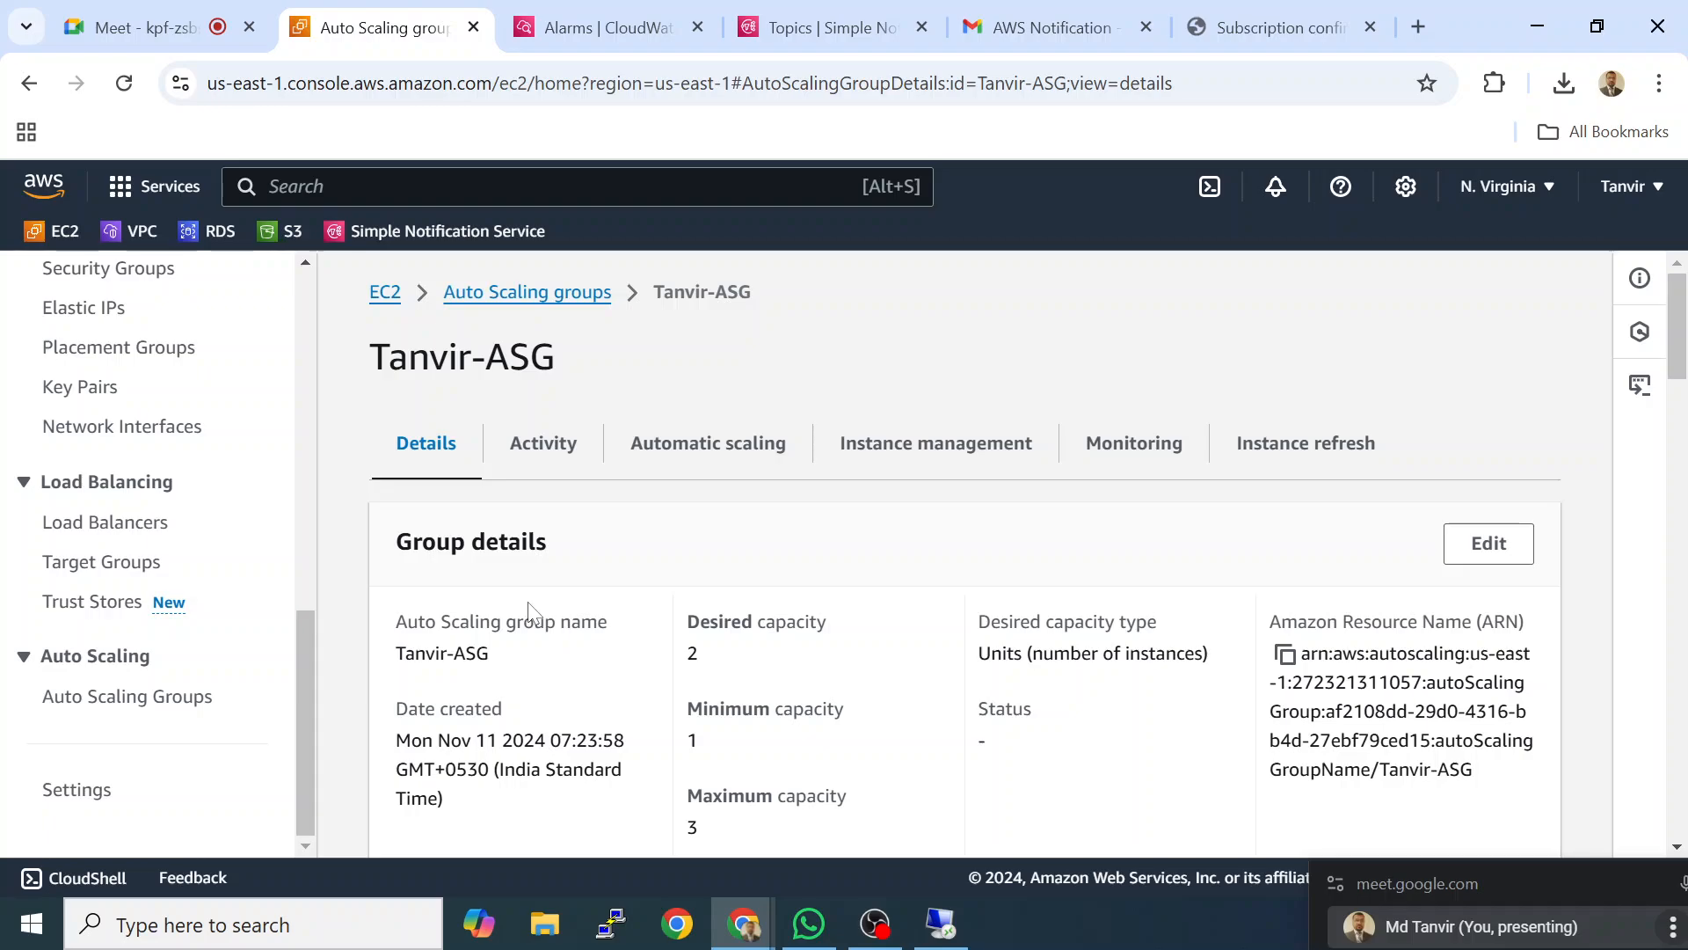
{"action": "scroll", "coordinate": [528, 606], "scroll_direction": "down", "scroll_amount": 6}
{"action": "scroll", "coordinate": [525, 603], "scroll_direction": "down", "scroll_amount": 5}
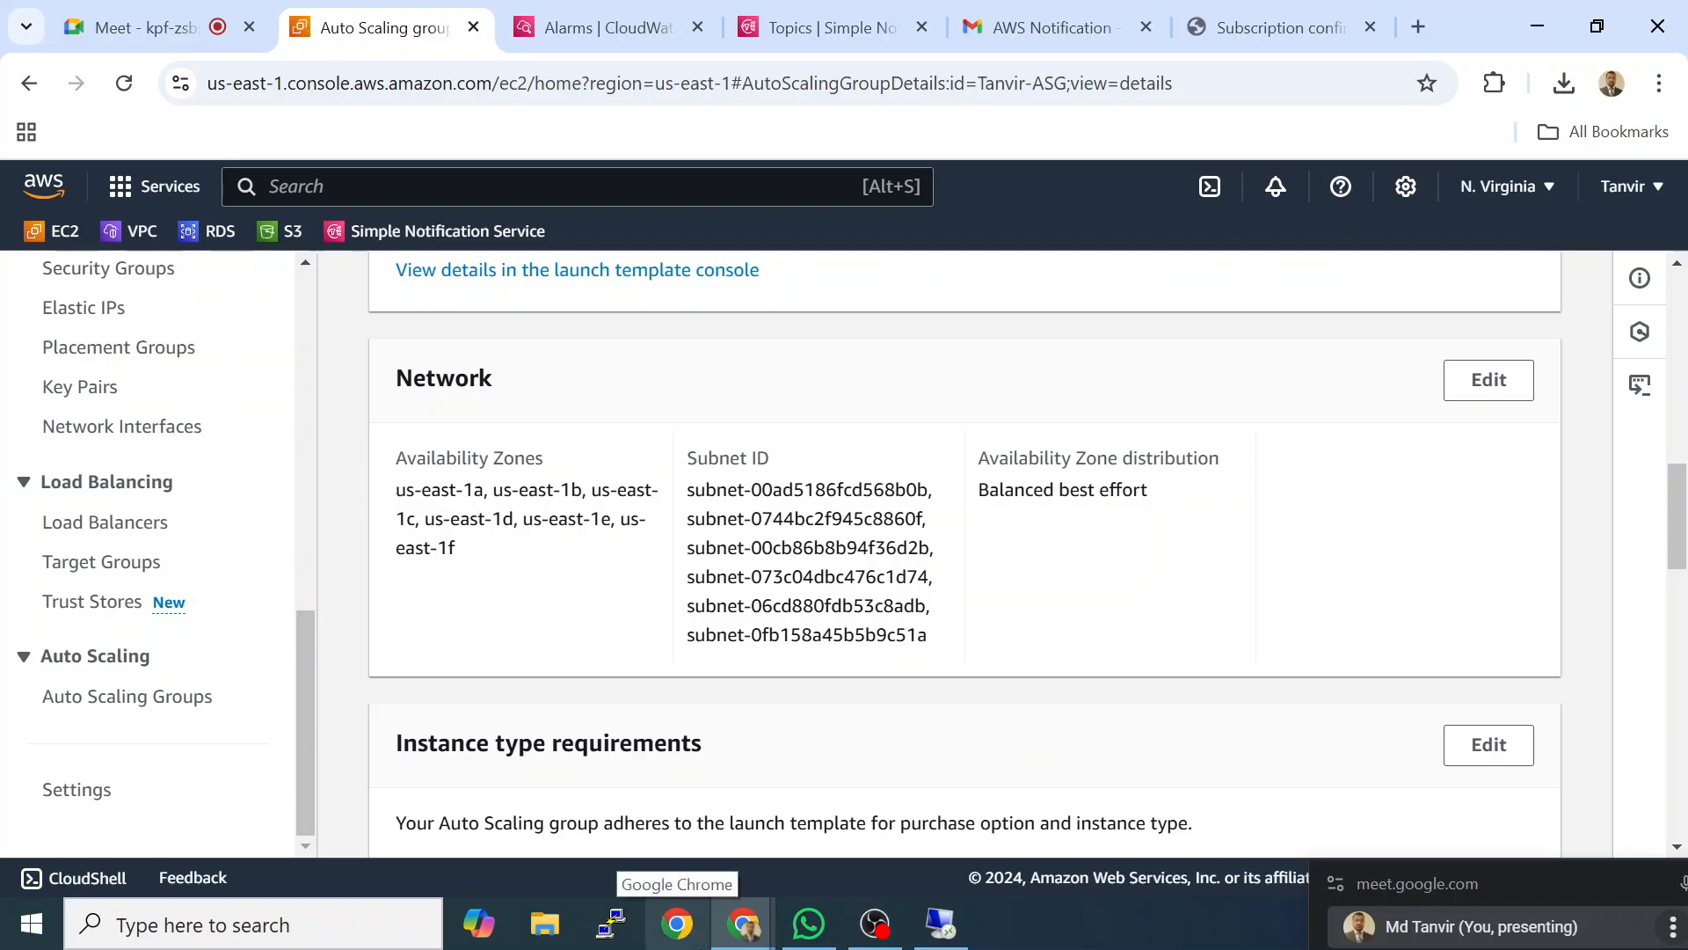
{"action": "scroll", "coordinate": [867, 719], "scroll_direction": "down", "scroll_amount": 3}
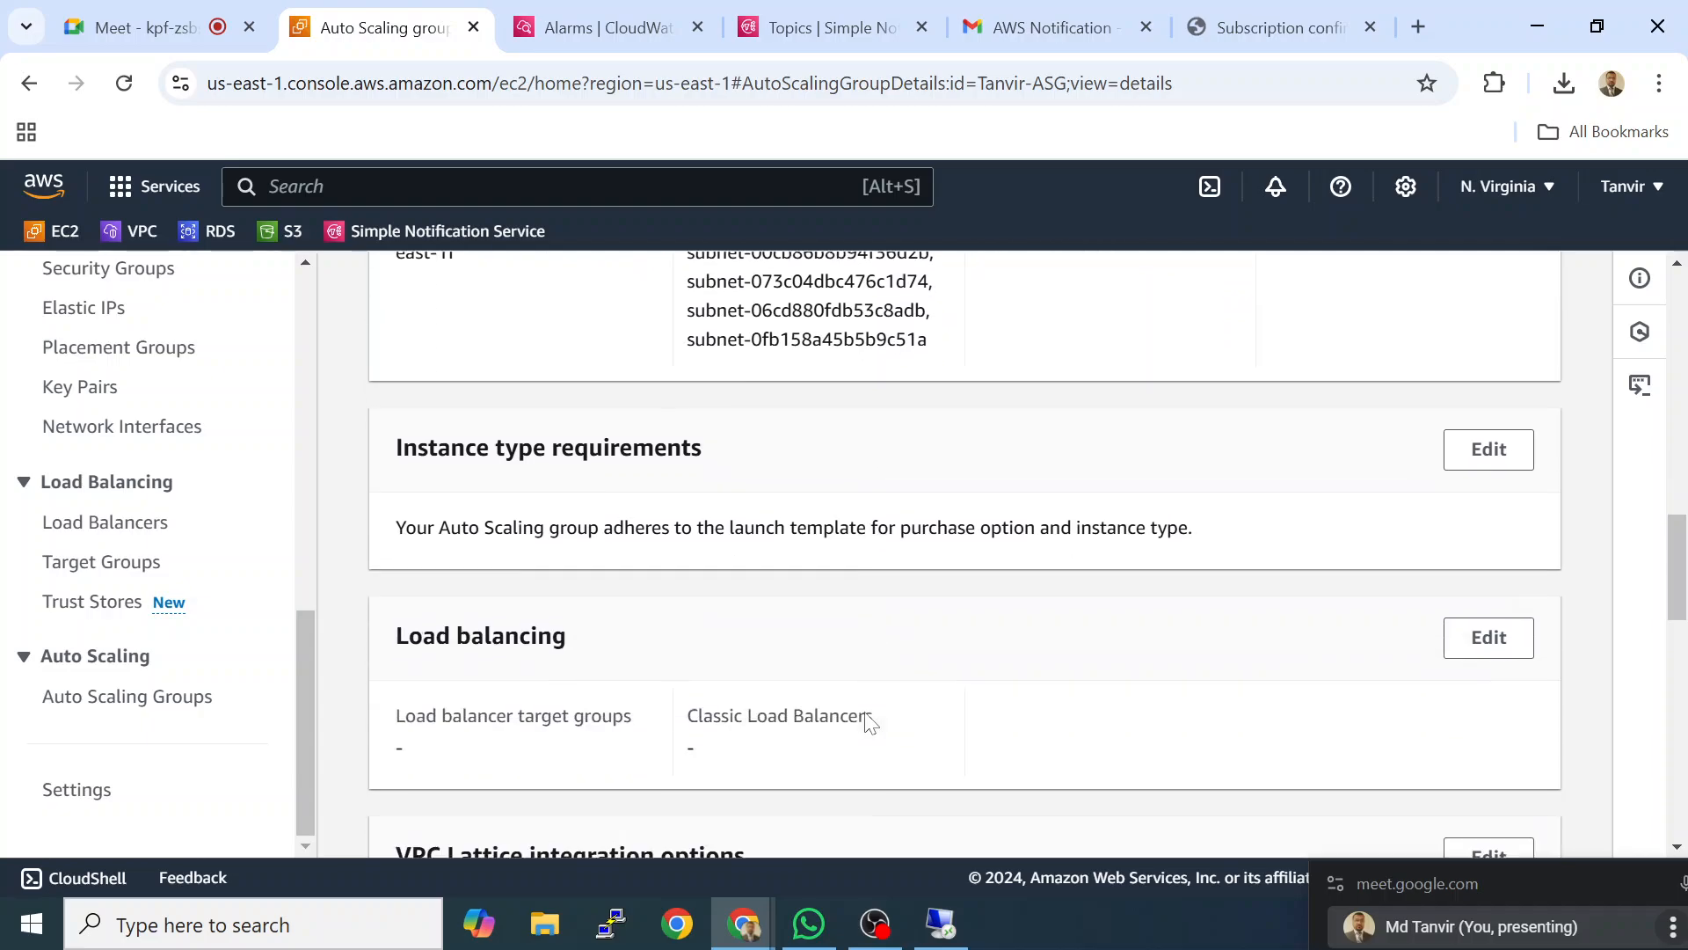
{"action": "scroll", "coordinate": [869, 721], "scroll_direction": "up", "scroll_amount": 10}
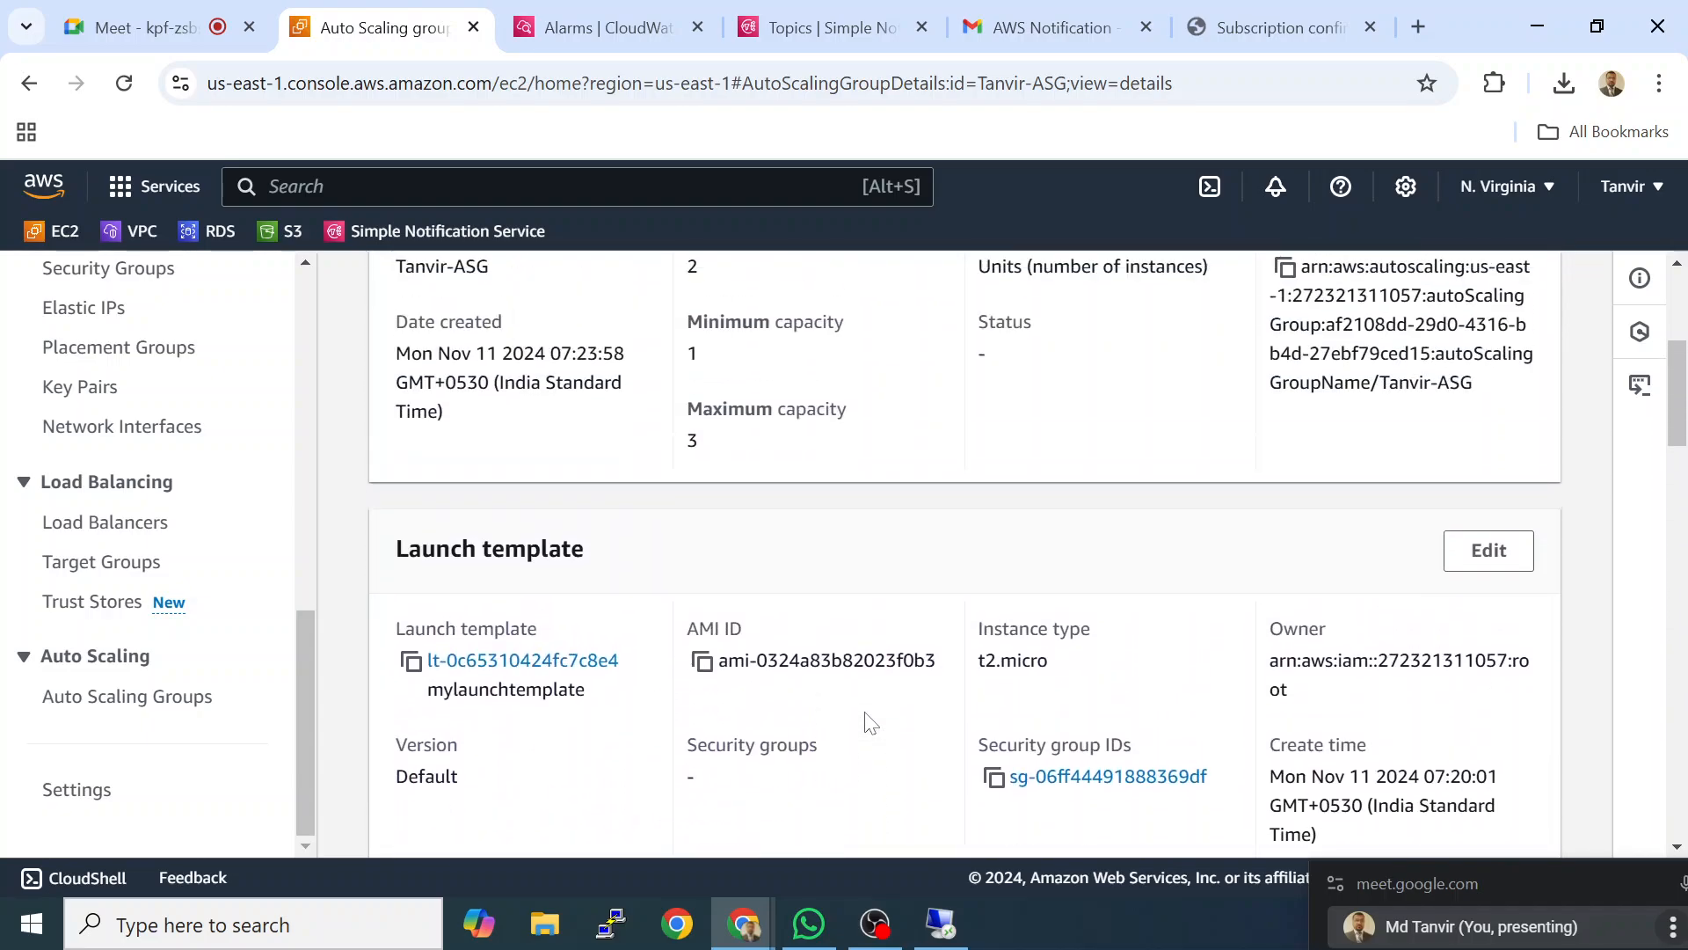
{"action": "scroll", "coordinate": [867, 717], "scroll_direction": "up", "scroll_amount": 4}
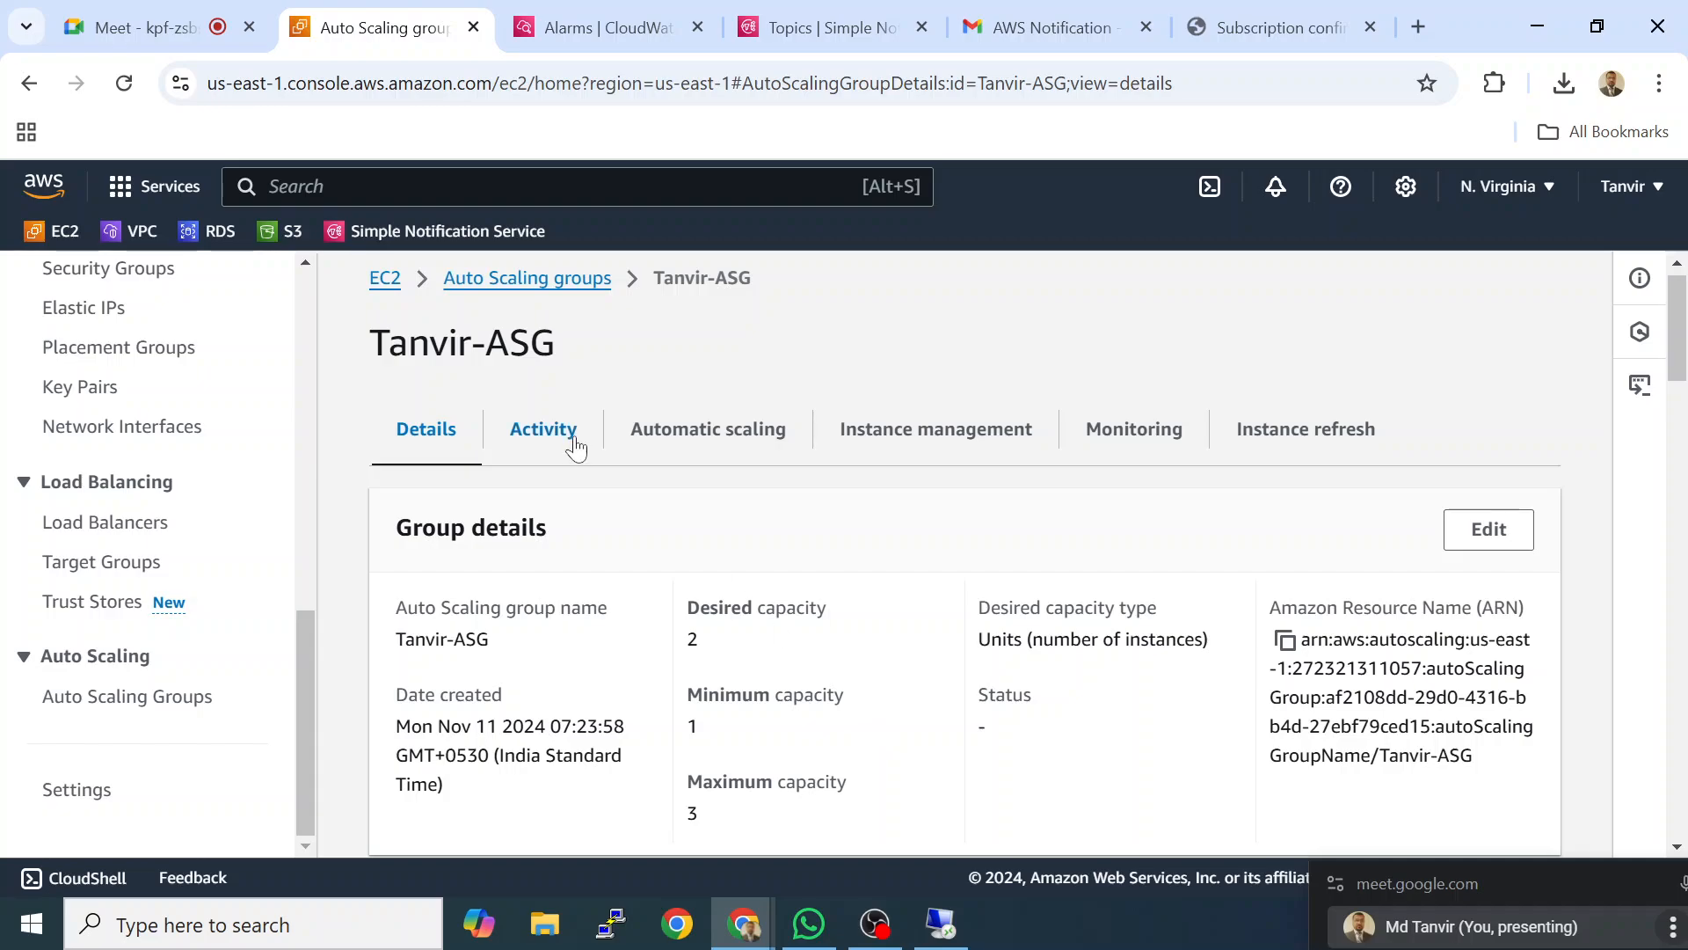
Check the Auto Scaling group's activity history, and refresh the EC2 Instances list to look for another launched instance.
{"action": "left_click", "coordinate": [568, 444]}
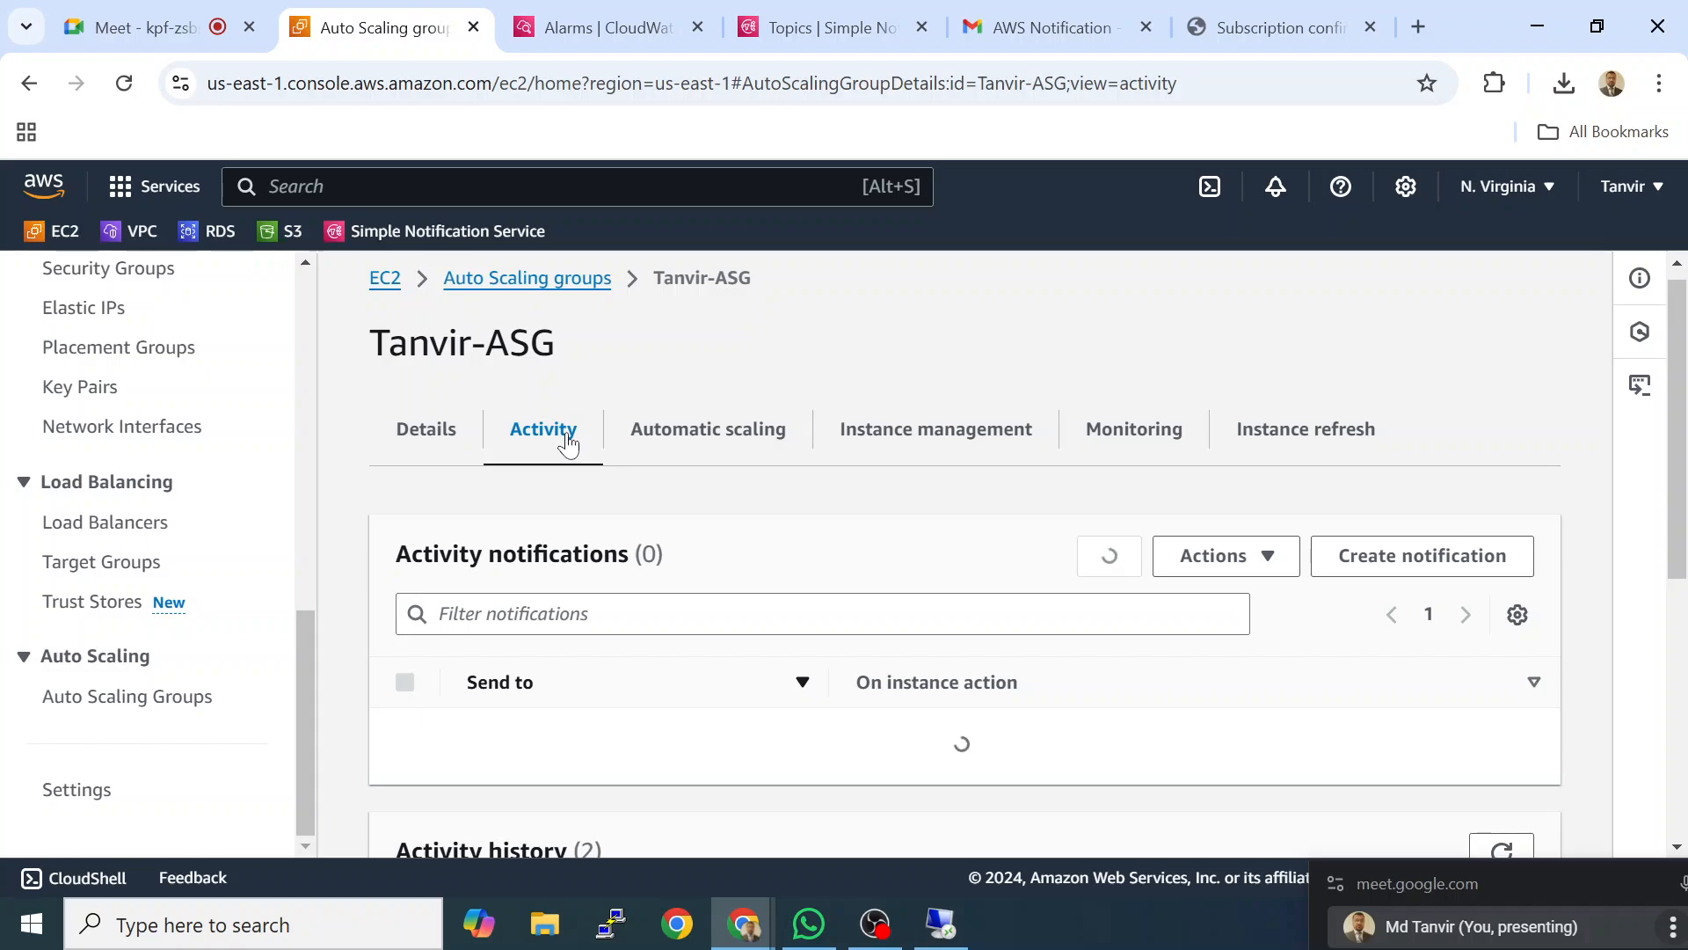
{"action": "scroll", "coordinate": [567, 444], "scroll_direction": "down", "scroll_amount": 6}
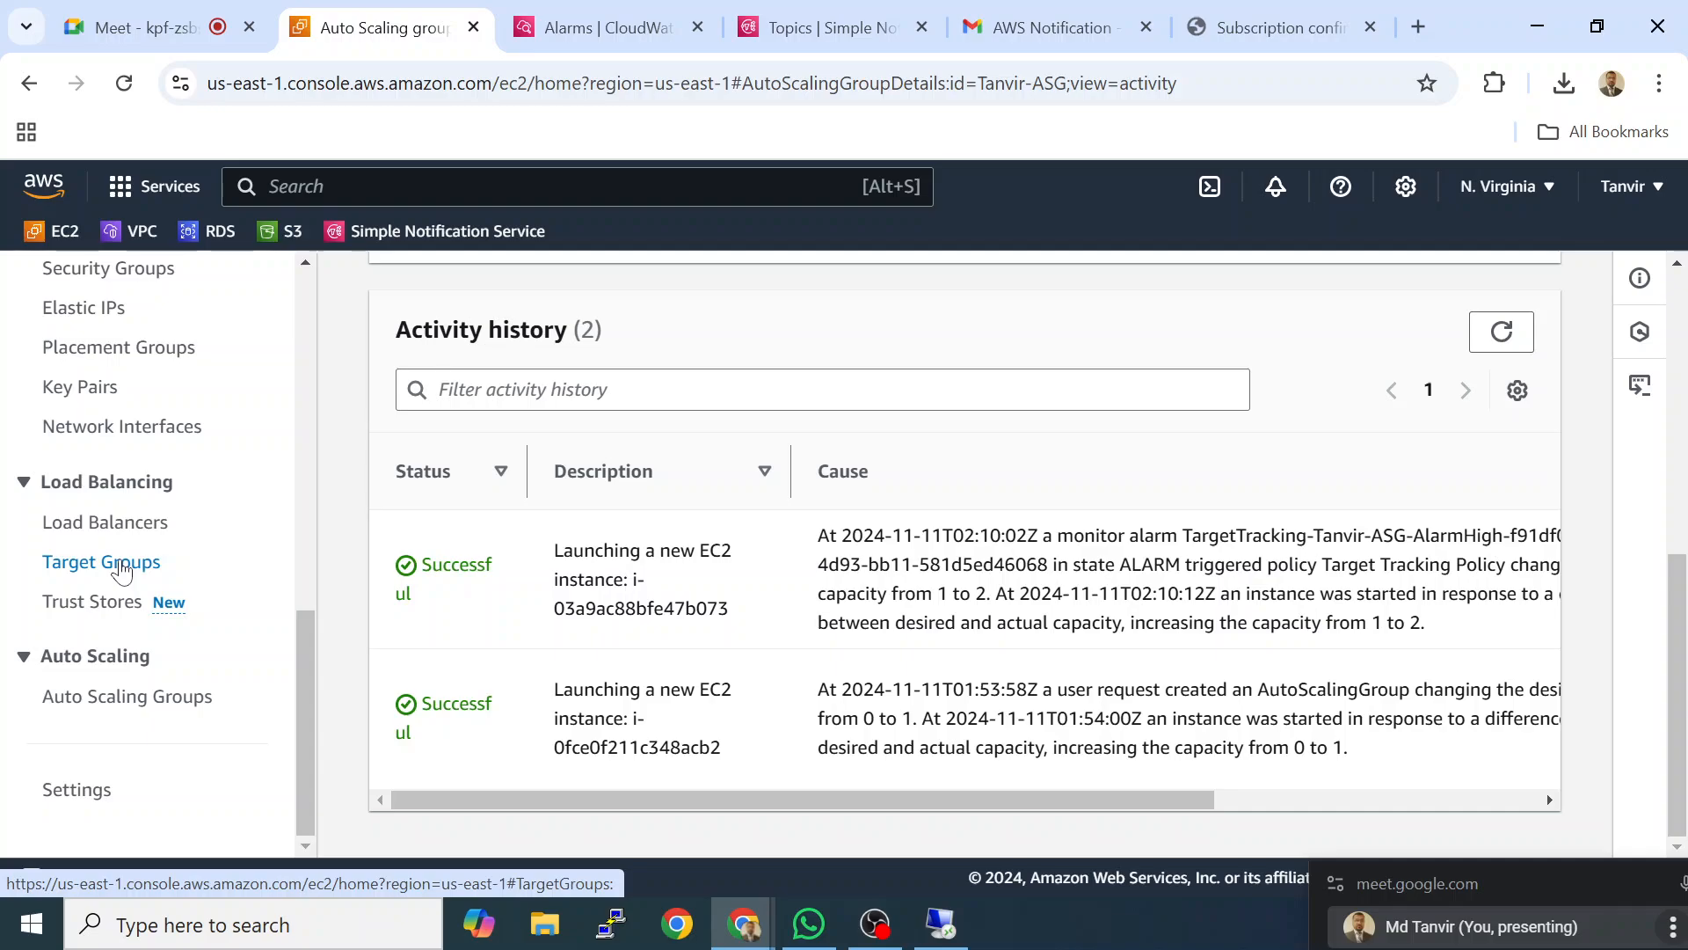
{"action": "scroll", "coordinate": [121, 572], "scroll_direction": "up", "scroll_amount": 5}
{"action": "scroll", "coordinate": [121, 572], "scroll_direction": "up", "scroll_amount": 5}
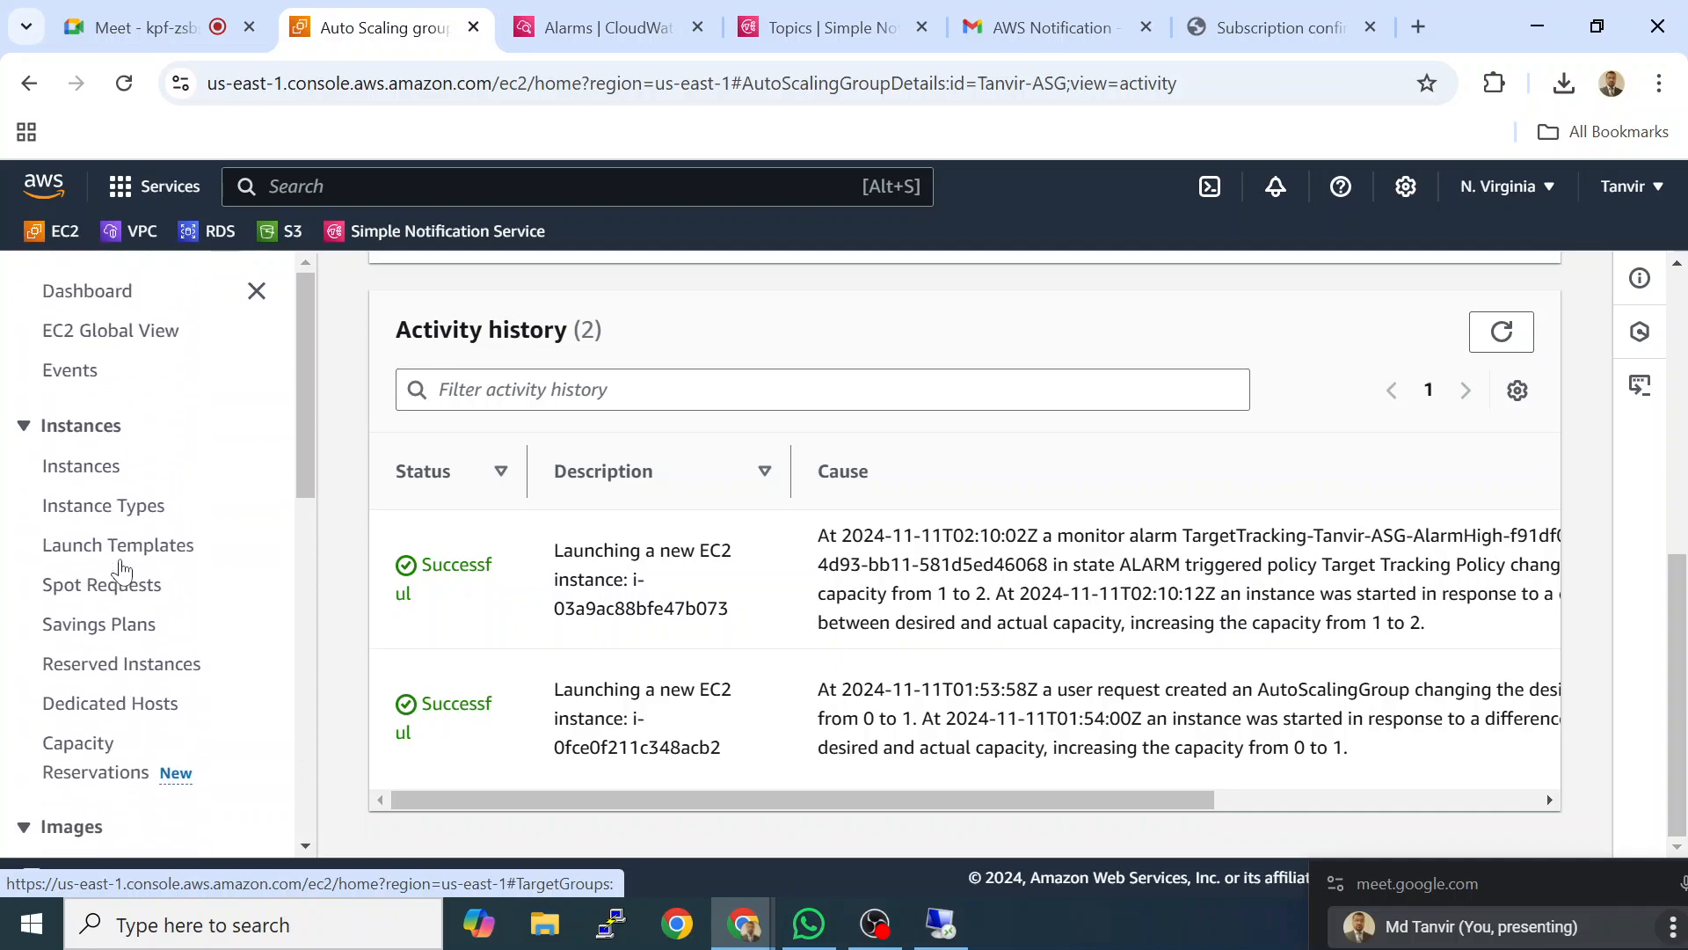
{"action": "left_click", "coordinate": [63, 480]}
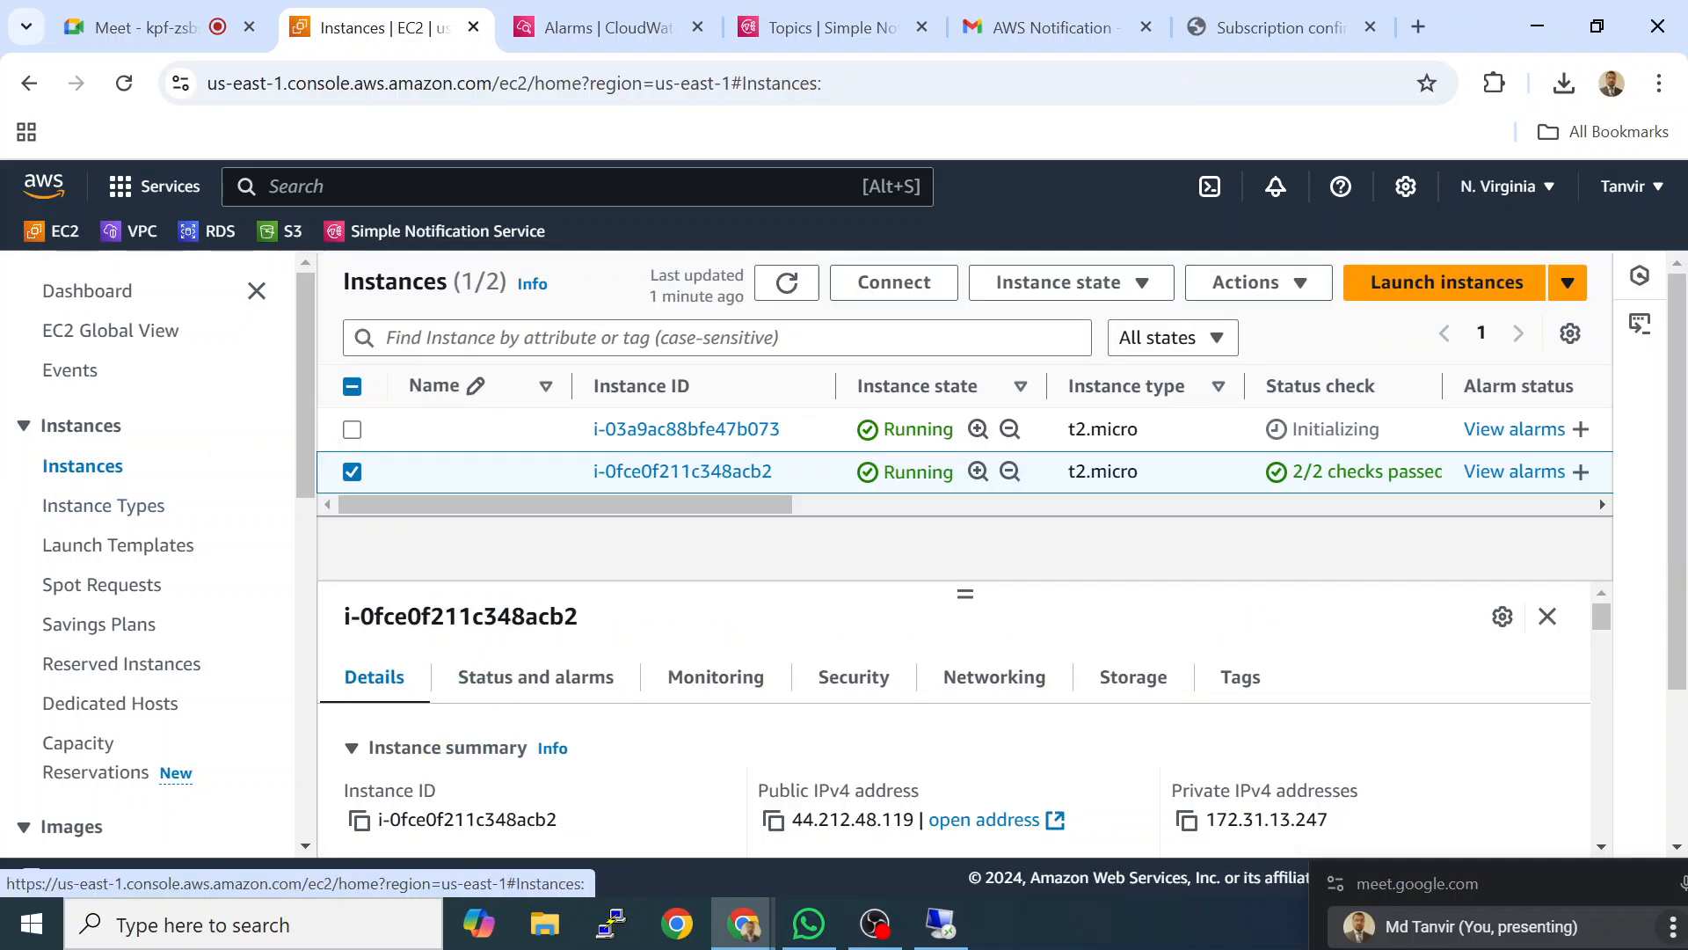
{"action": "left_click", "coordinate": [785, 283]}
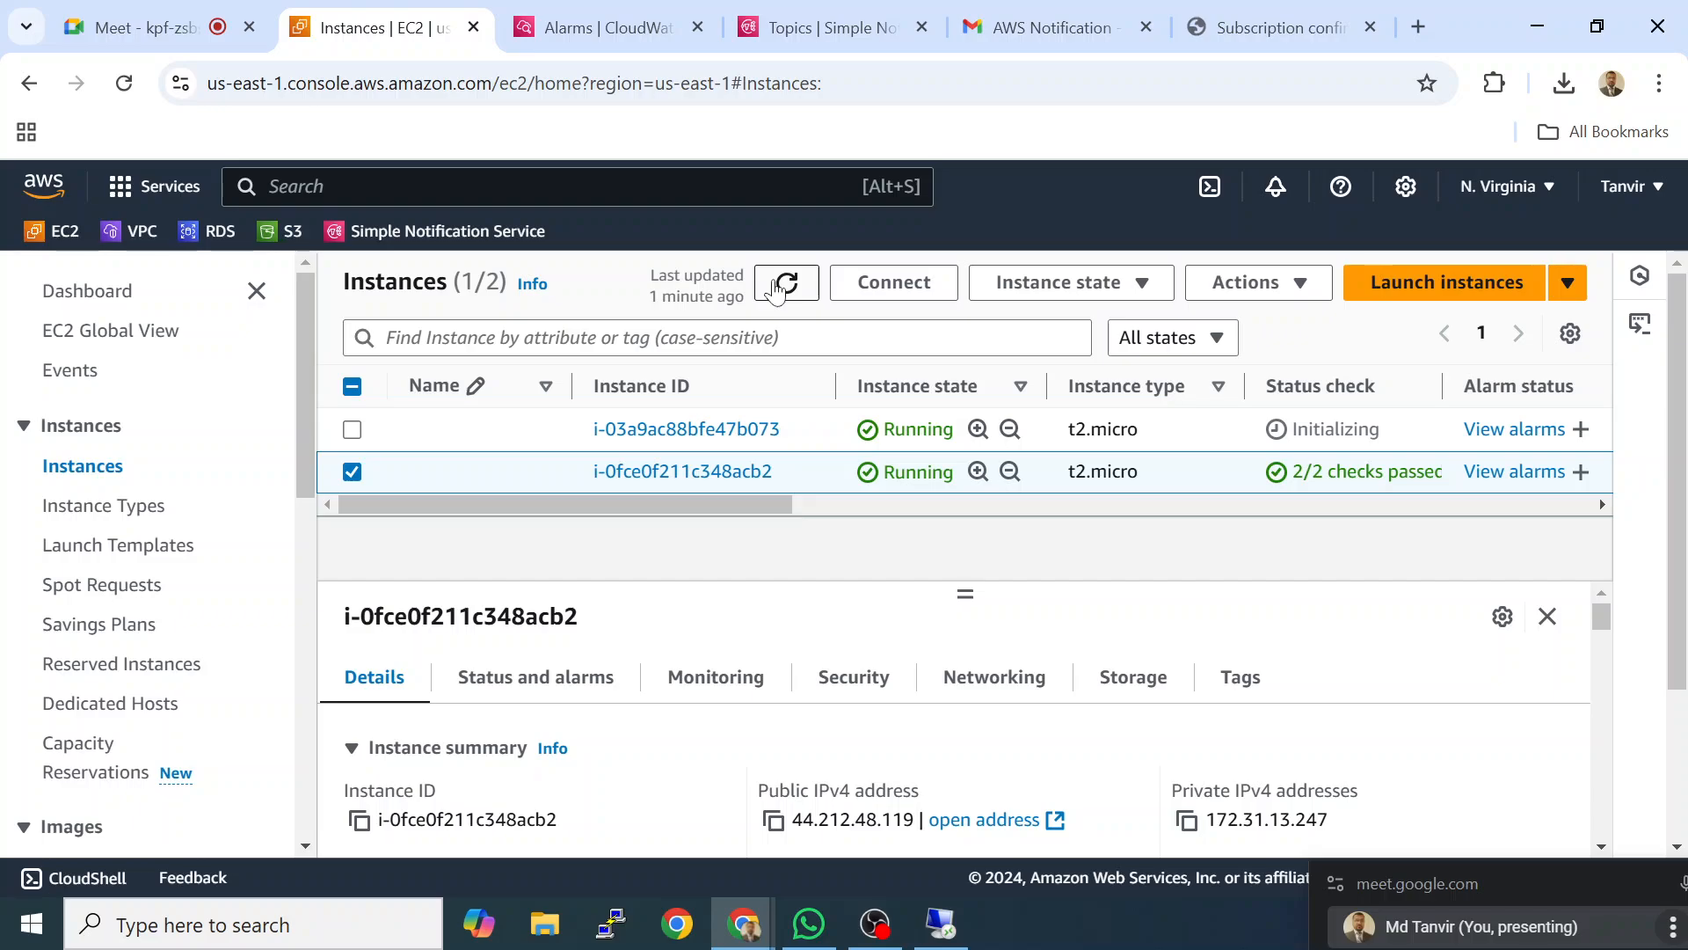
{"action": "left_click", "coordinate": [775, 289]}
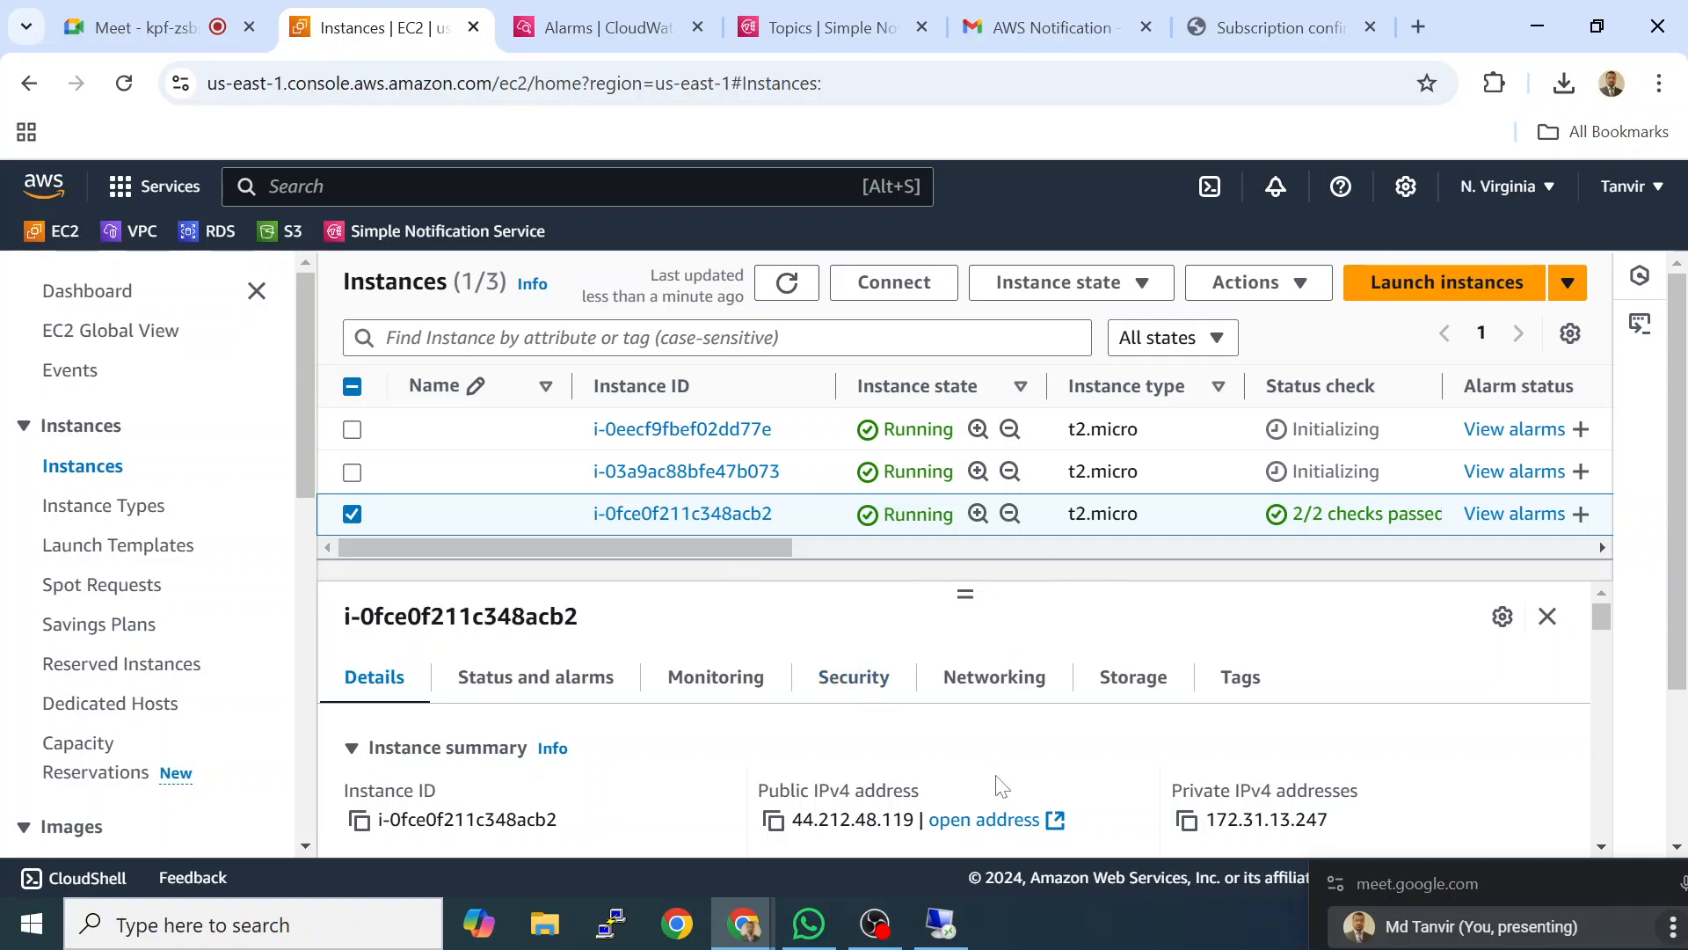
Stop the a.bat load script on the remote Windows instance, and close Task Manager and the remote desktop session.
{"action": "left_click", "coordinate": [939, 921]}
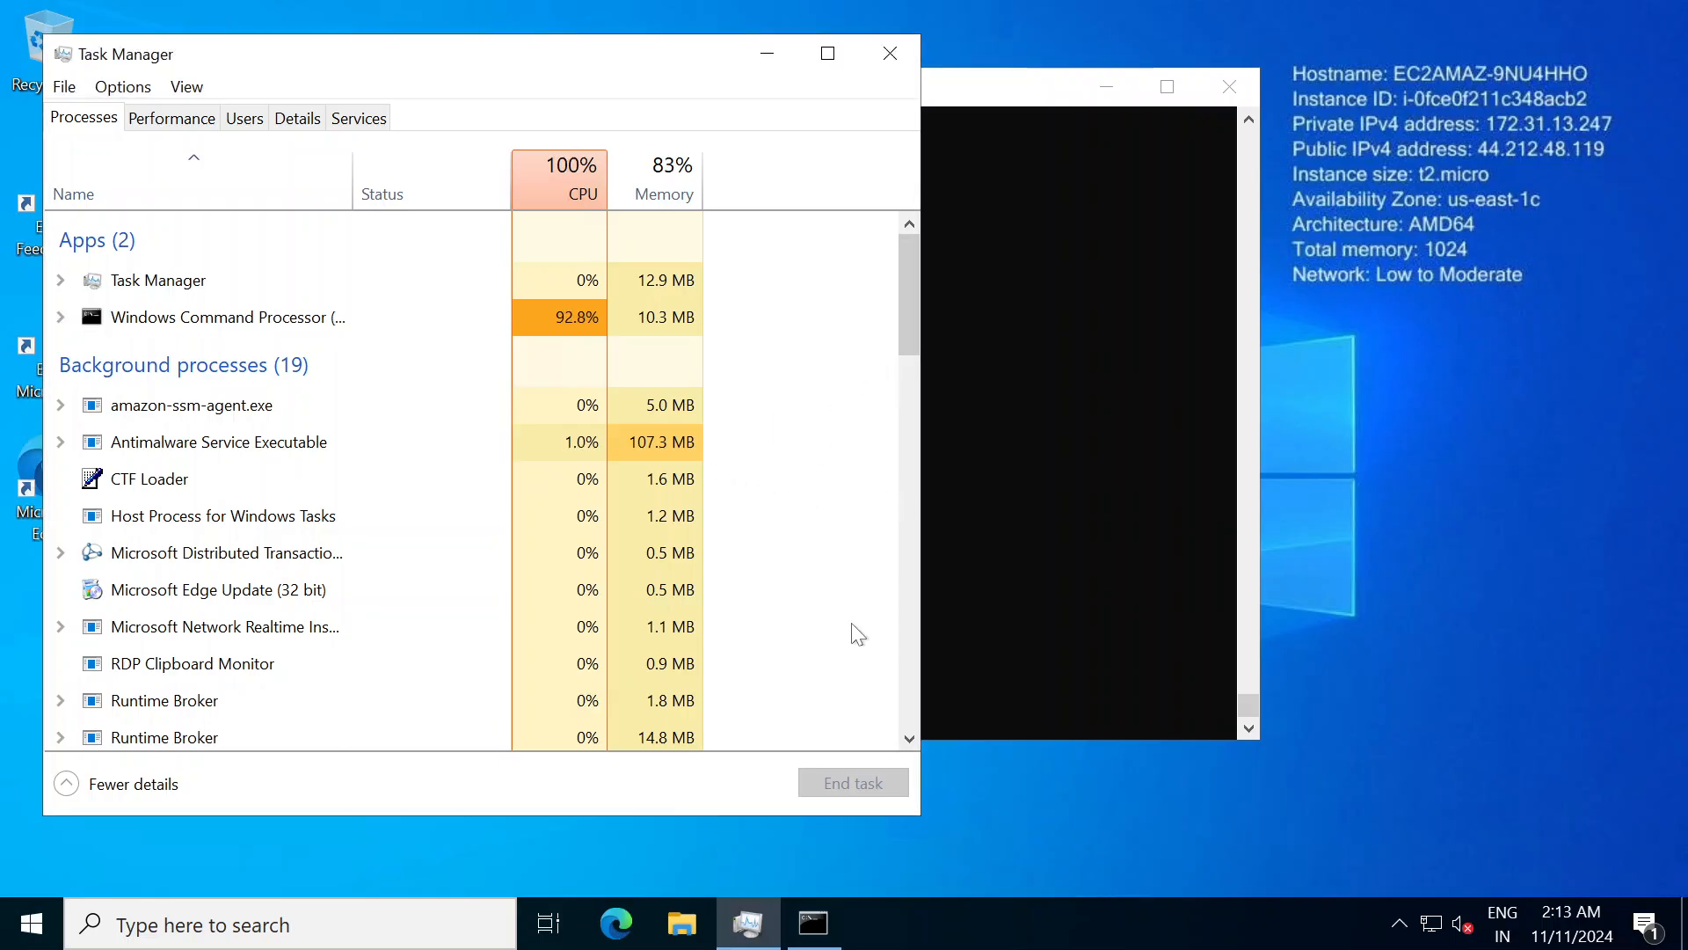
{"action": "left_click", "coordinate": [1119, 602]}
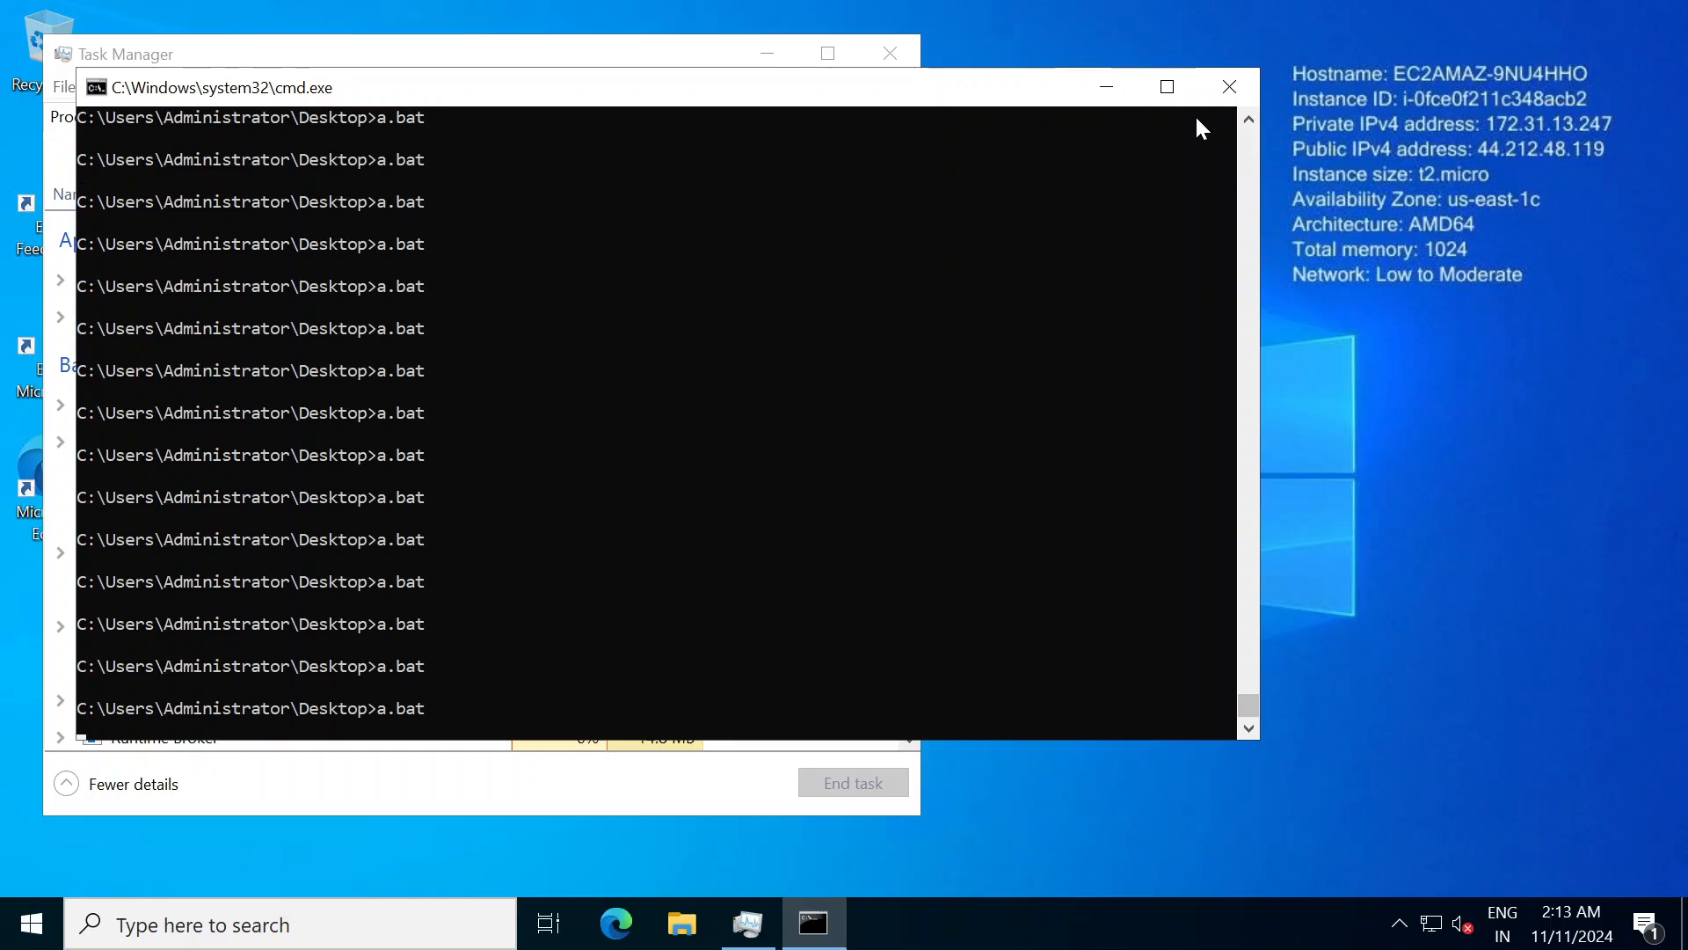
{"action": "left_click", "coordinate": [1222, 91]}
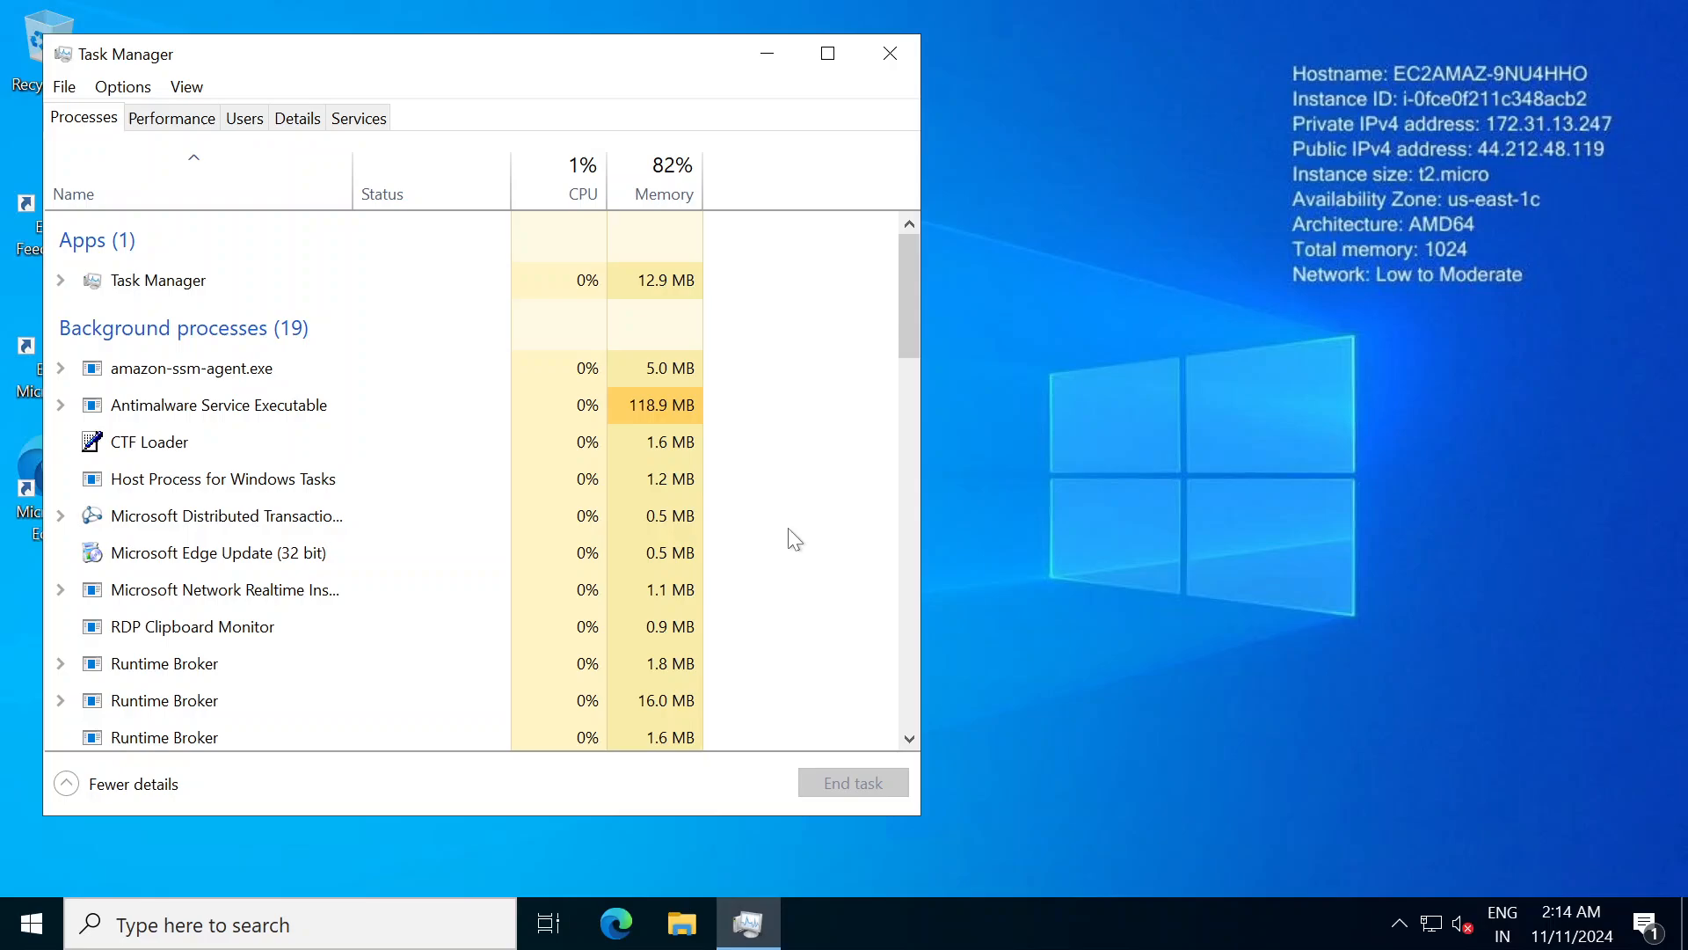
{"action": "left_click", "coordinate": [892, 65]}
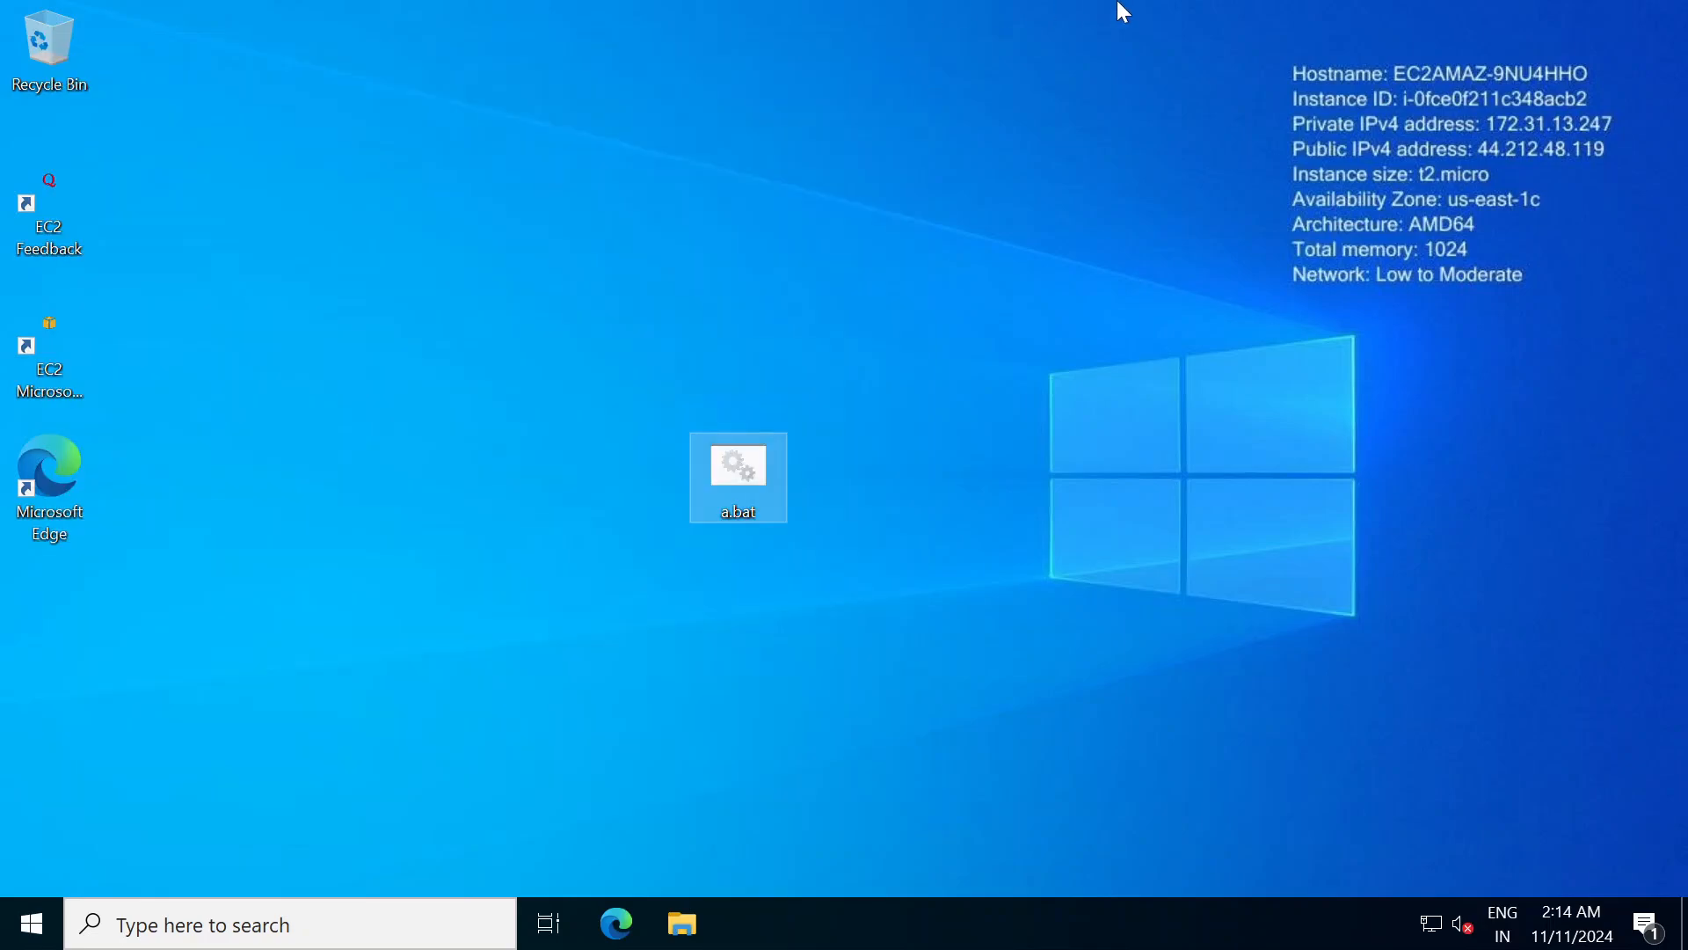
{"action": "mouse_move", "coordinate": [1122, 10]}
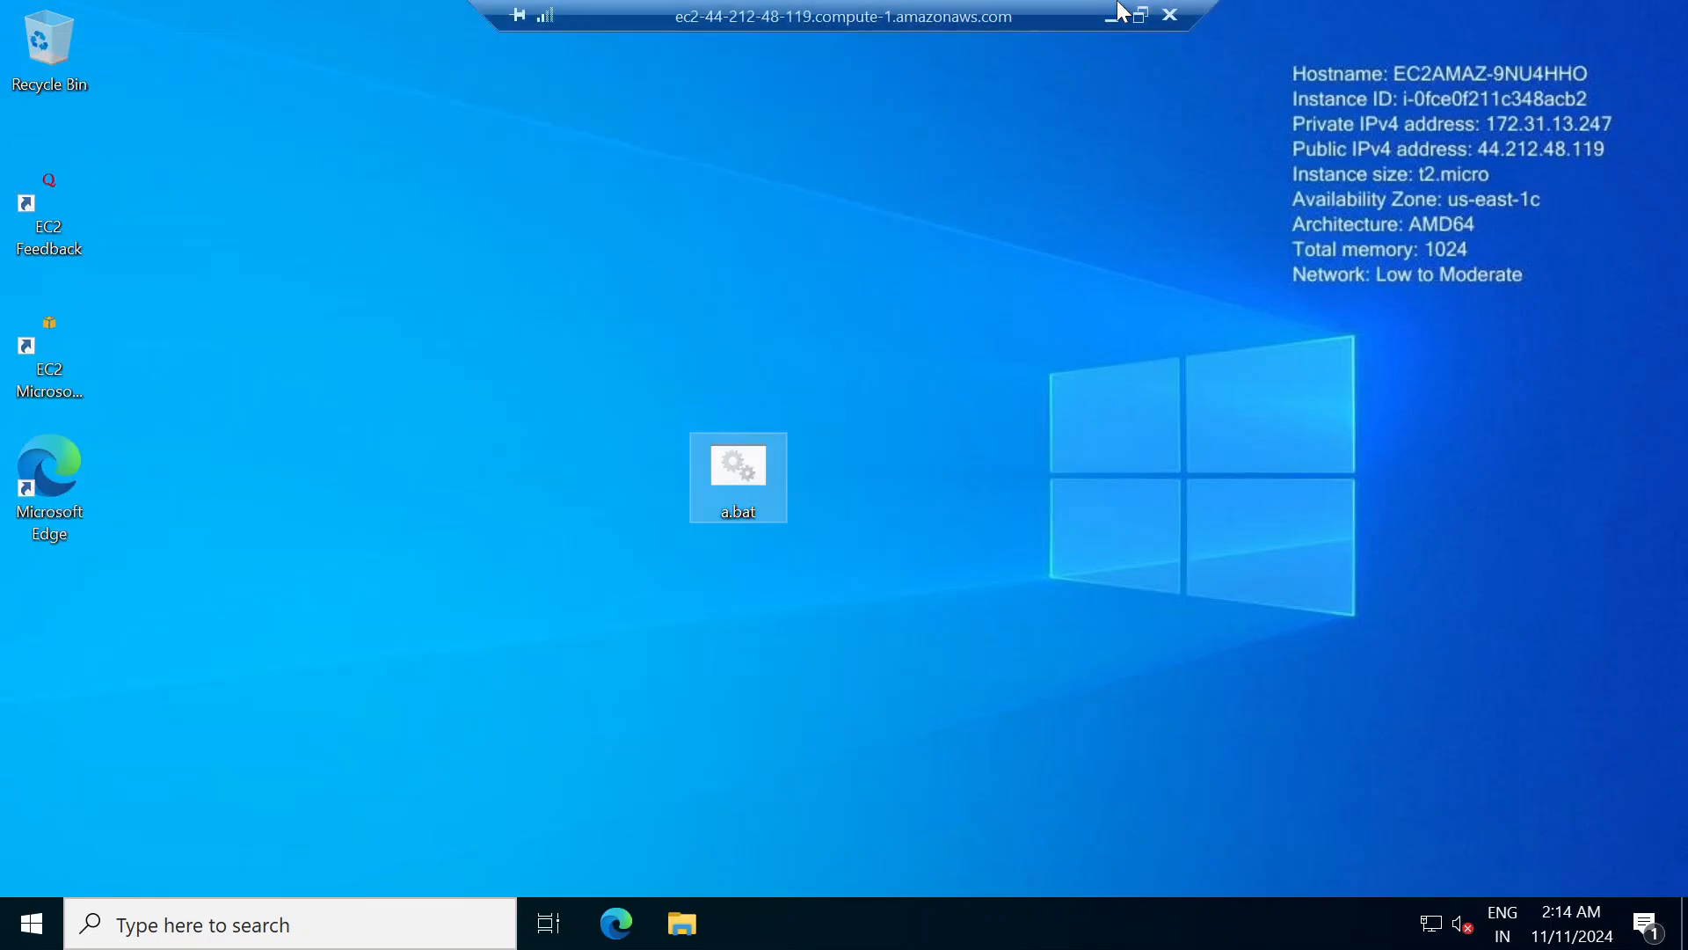
{"action": "left_click", "coordinate": [1170, 15]}
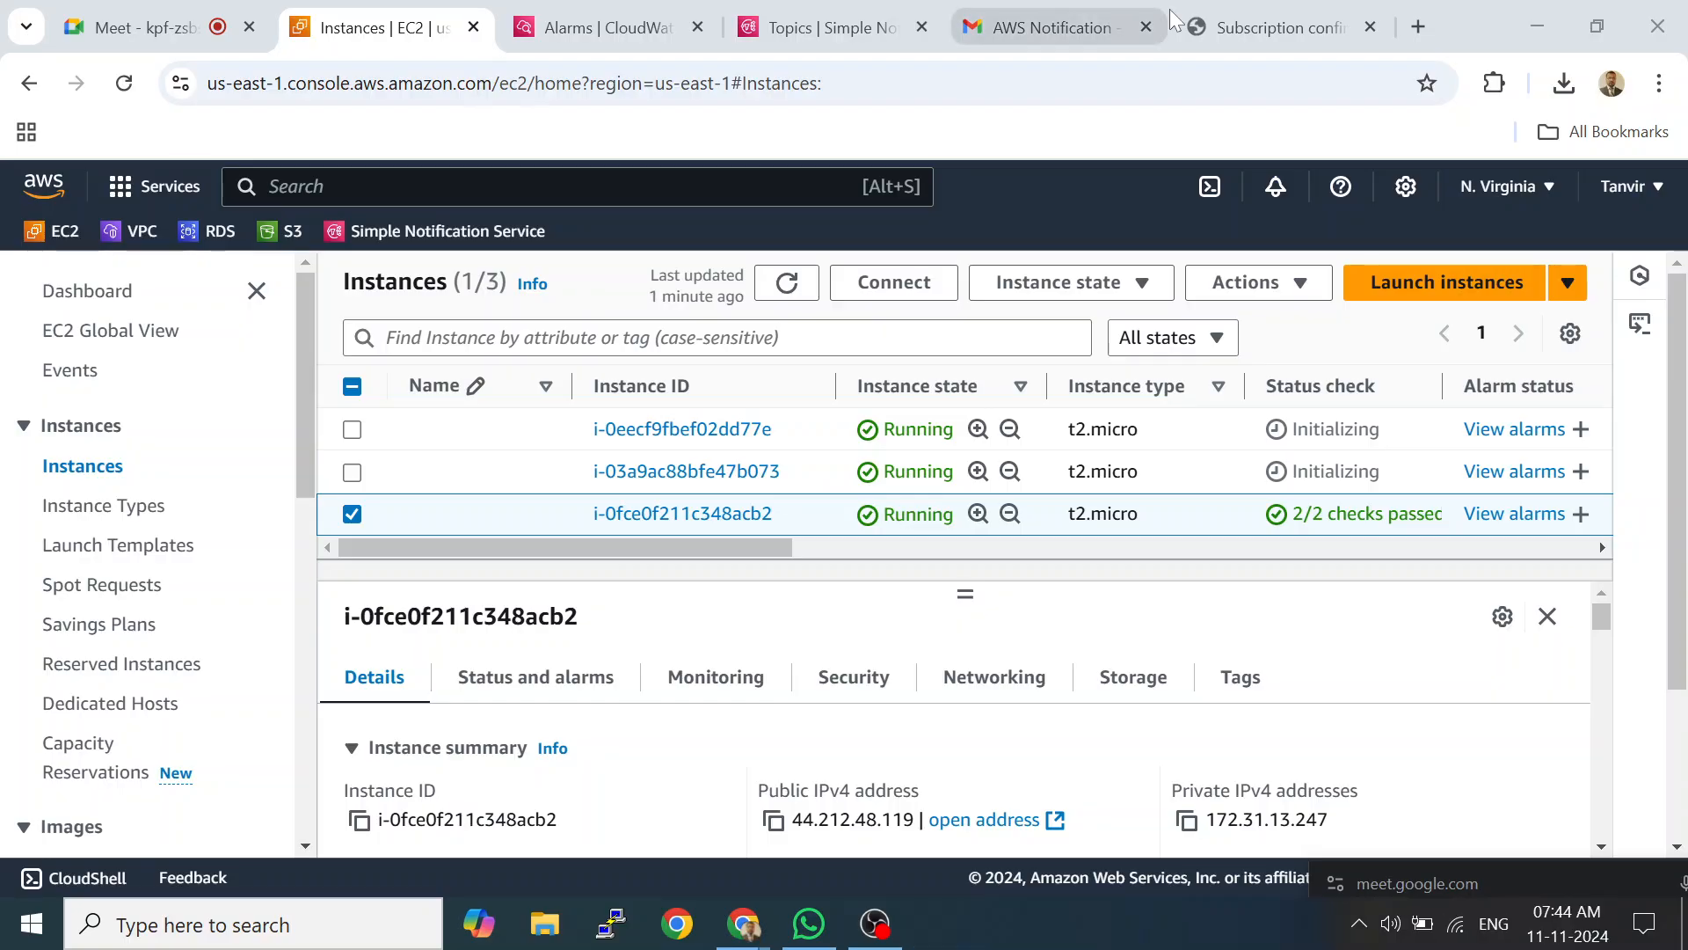
Refresh the EC2 Instances list, and read the CloudWatch ALARM email from AWS Notifications in the Gmail inbox.
{"action": "left_click", "coordinate": [784, 281]}
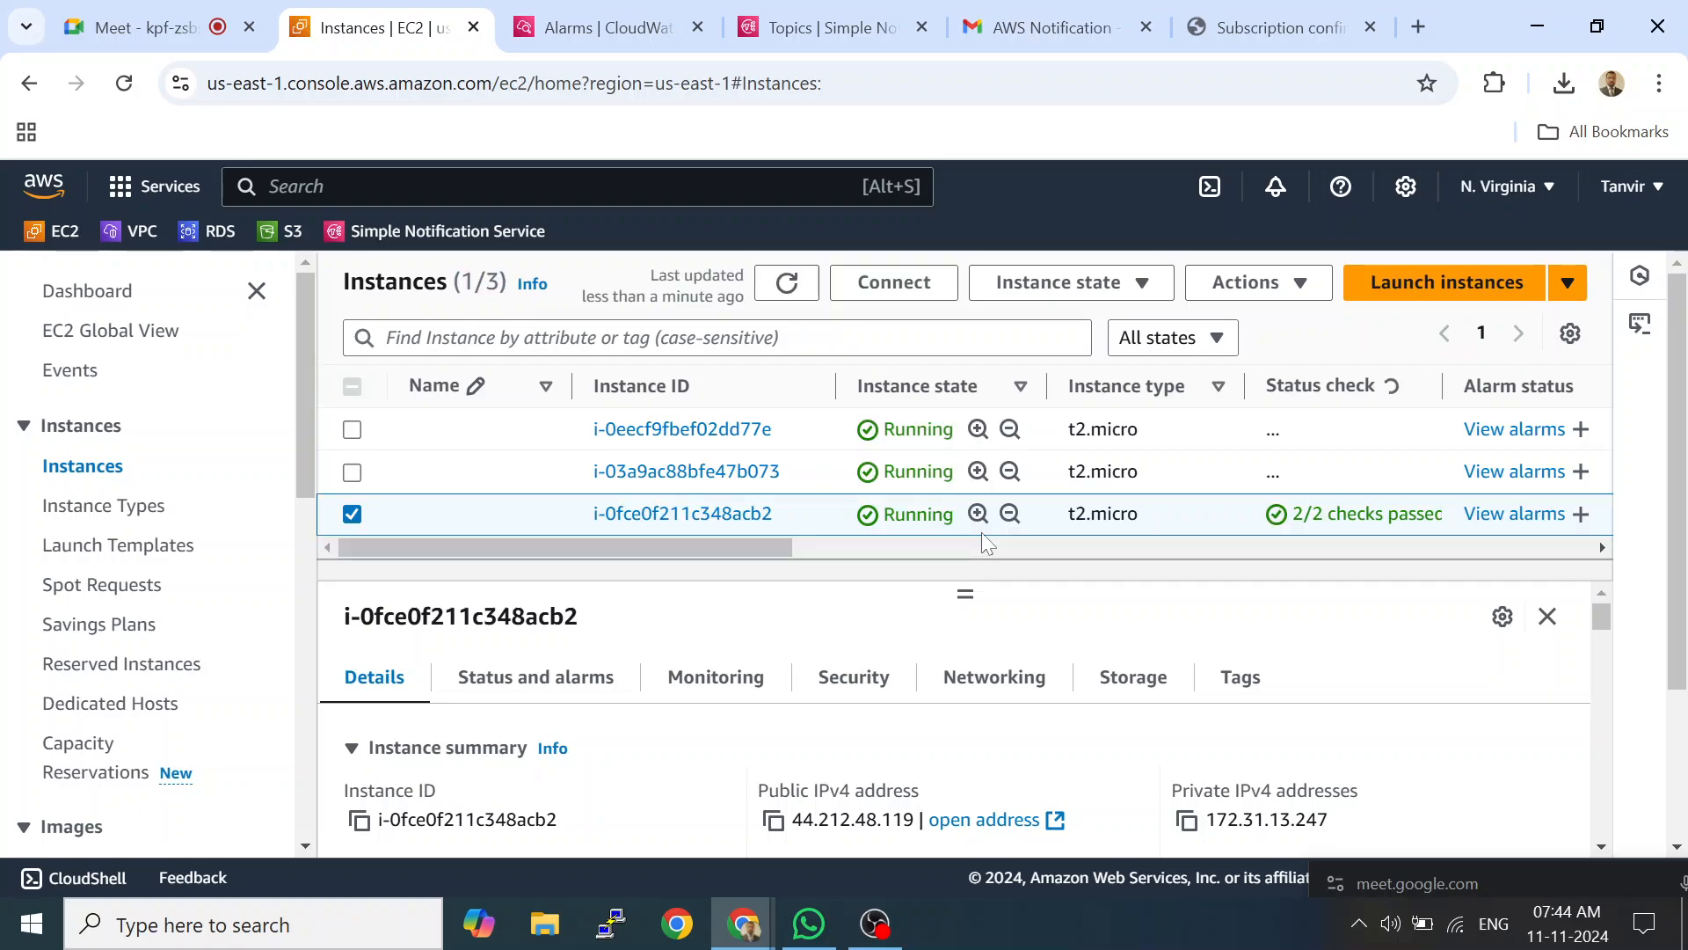
{"action": "left_click", "coordinate": [1038, 30]}
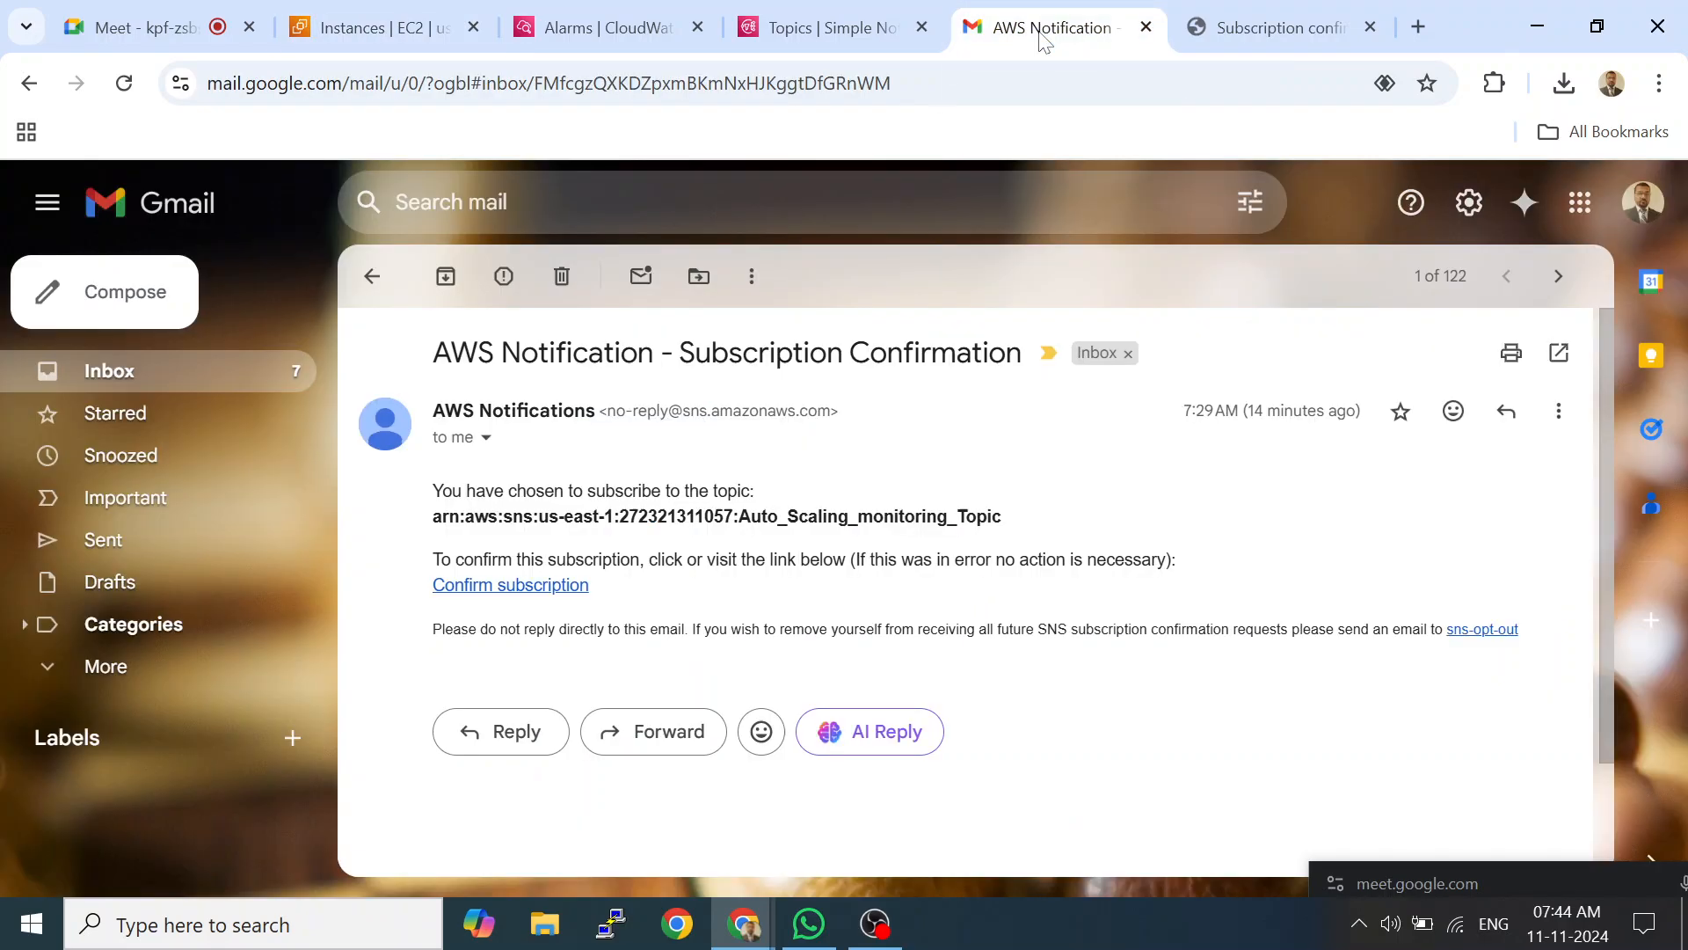
{"action": "left_click", "coordinate": [225, 370]}
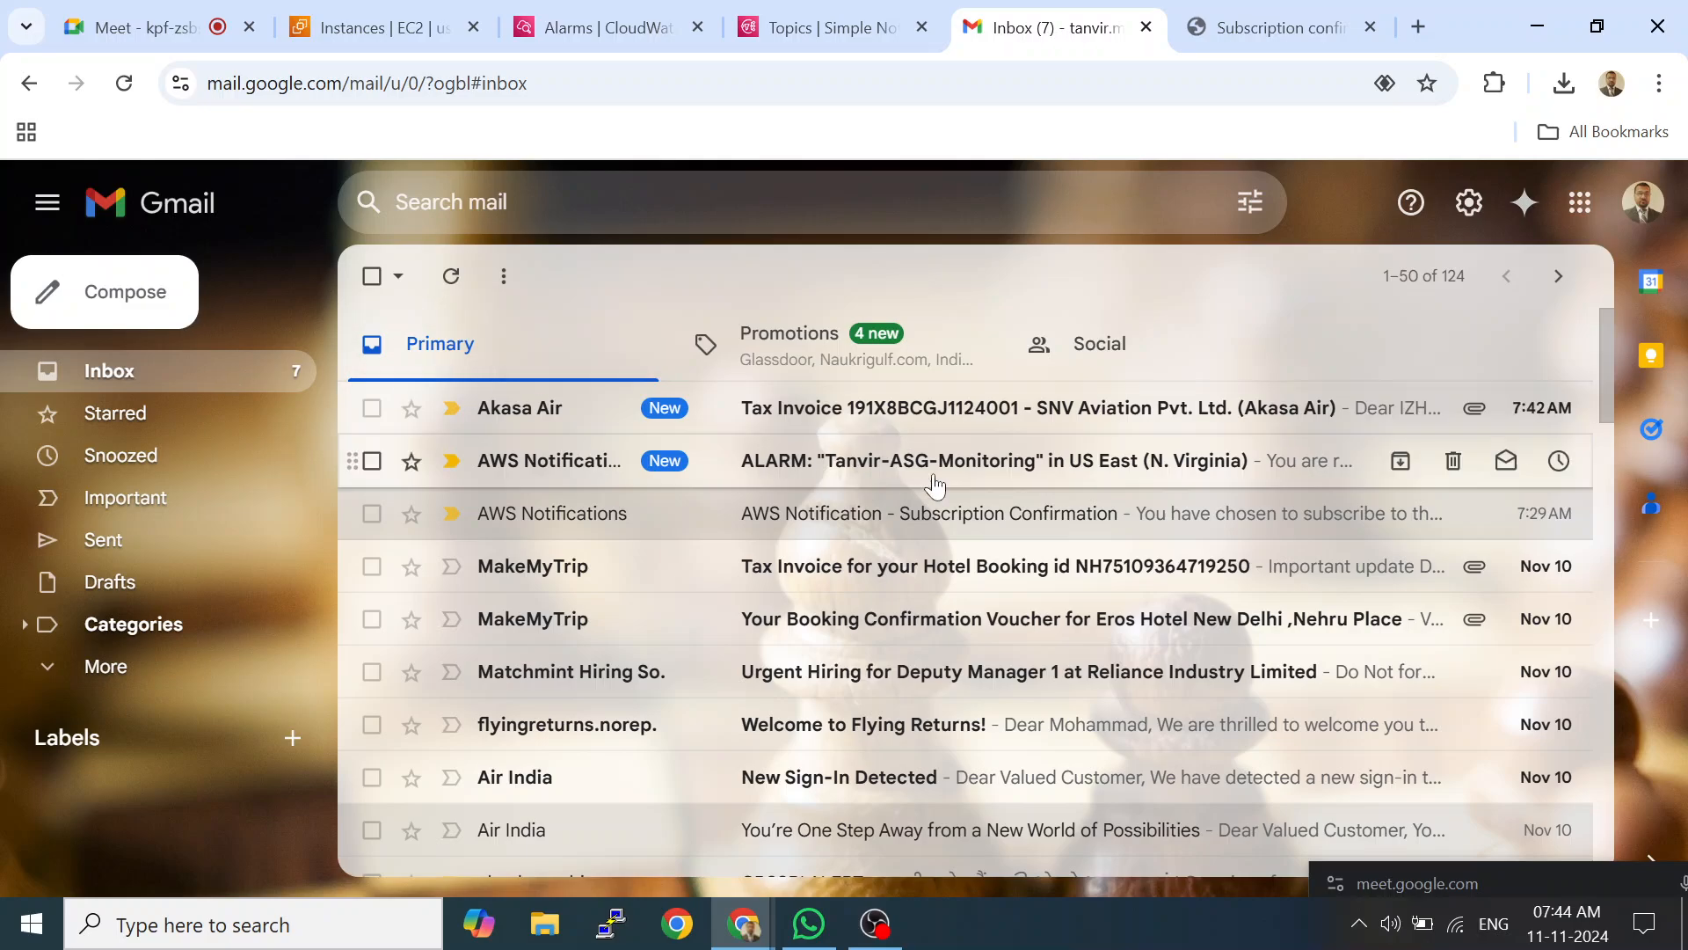
{"action": "left_click", "coordinate": [936, 485]}
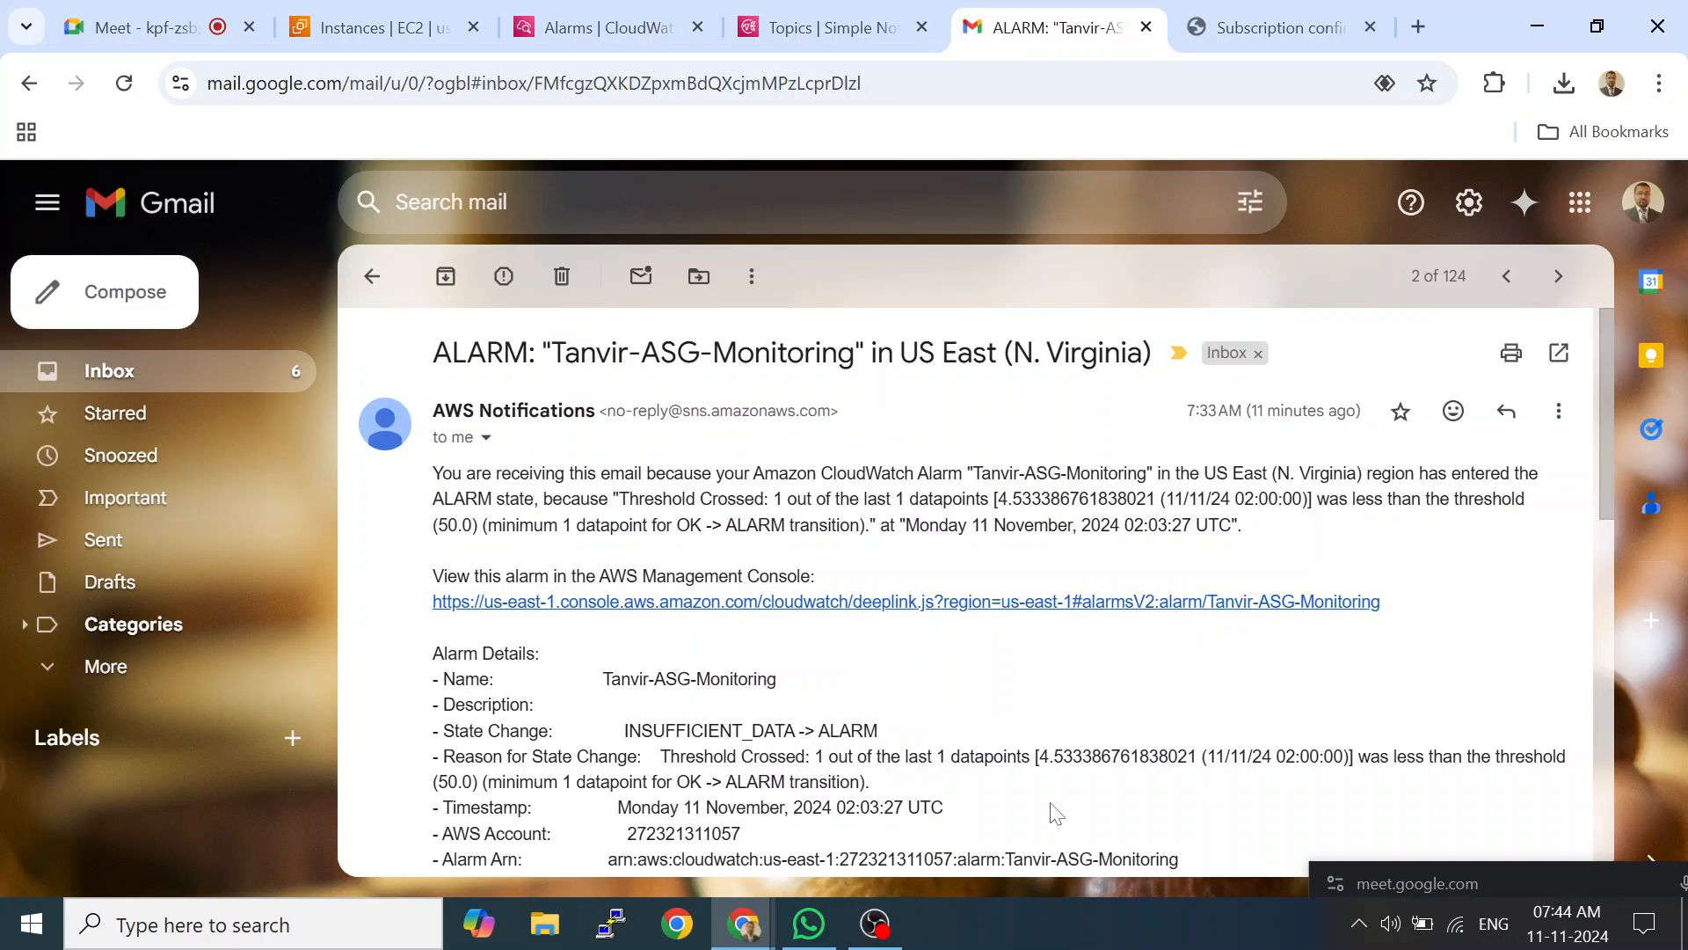
{"action": "scroll", "coordinate": [1056, 813], "scroll_direction": "down", "scroll_amount": 3}
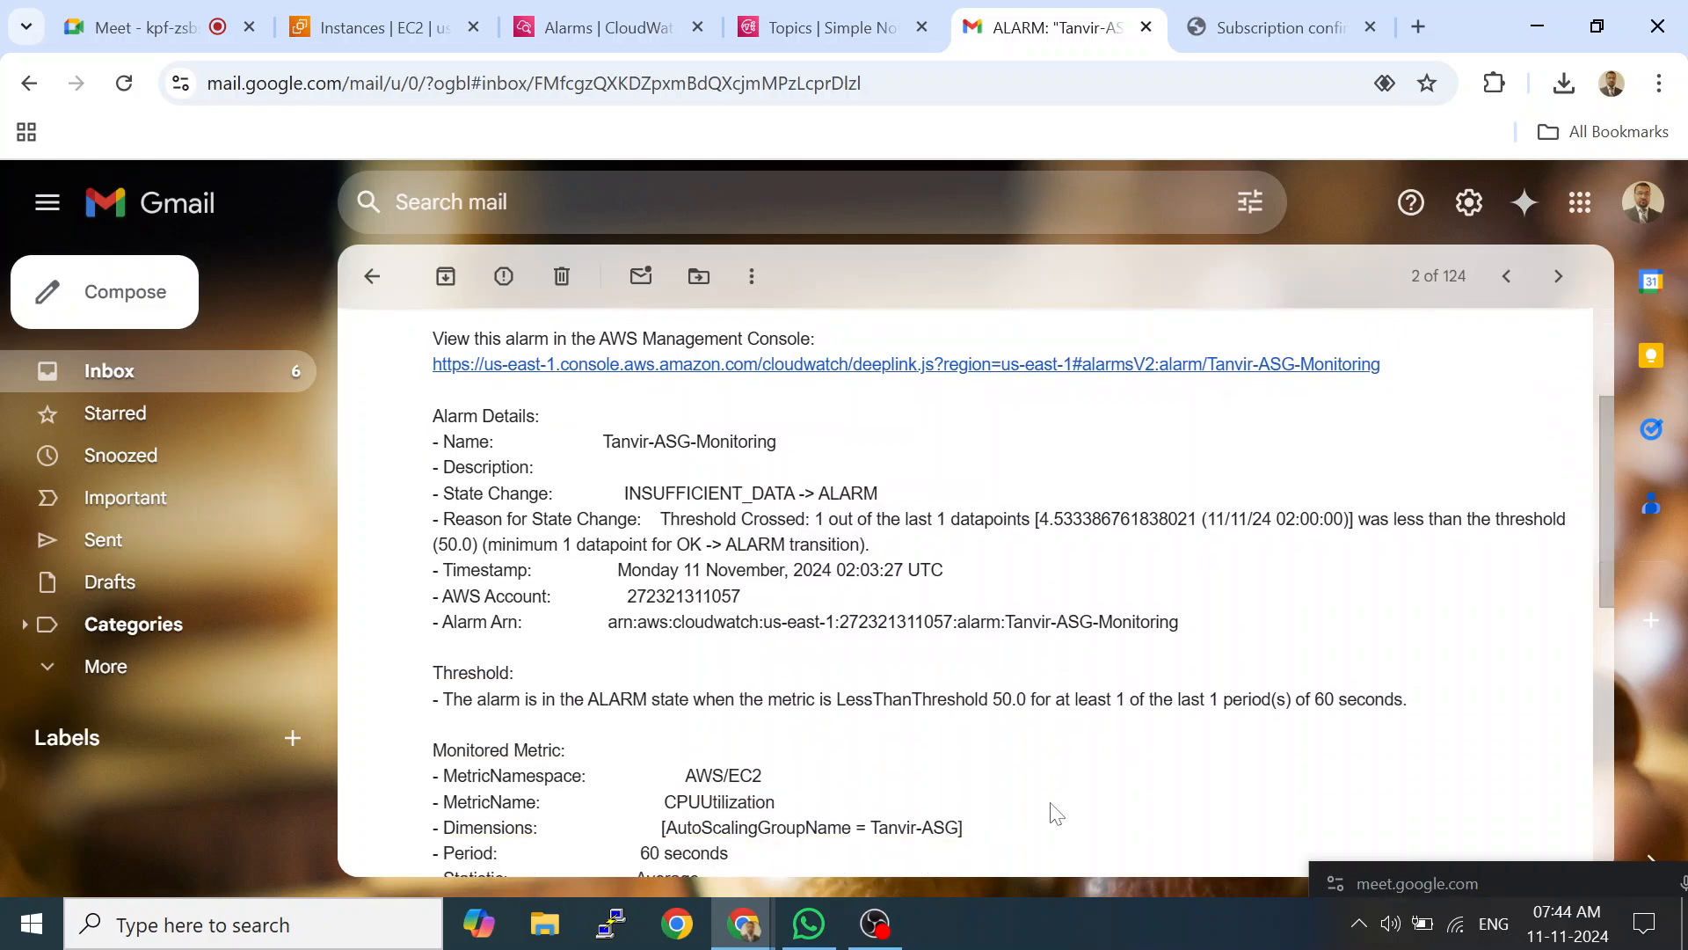
{"action": "scroll", "coordinate": [1056, 814], "scroll_direction": "down", "scroll_amount": 1}
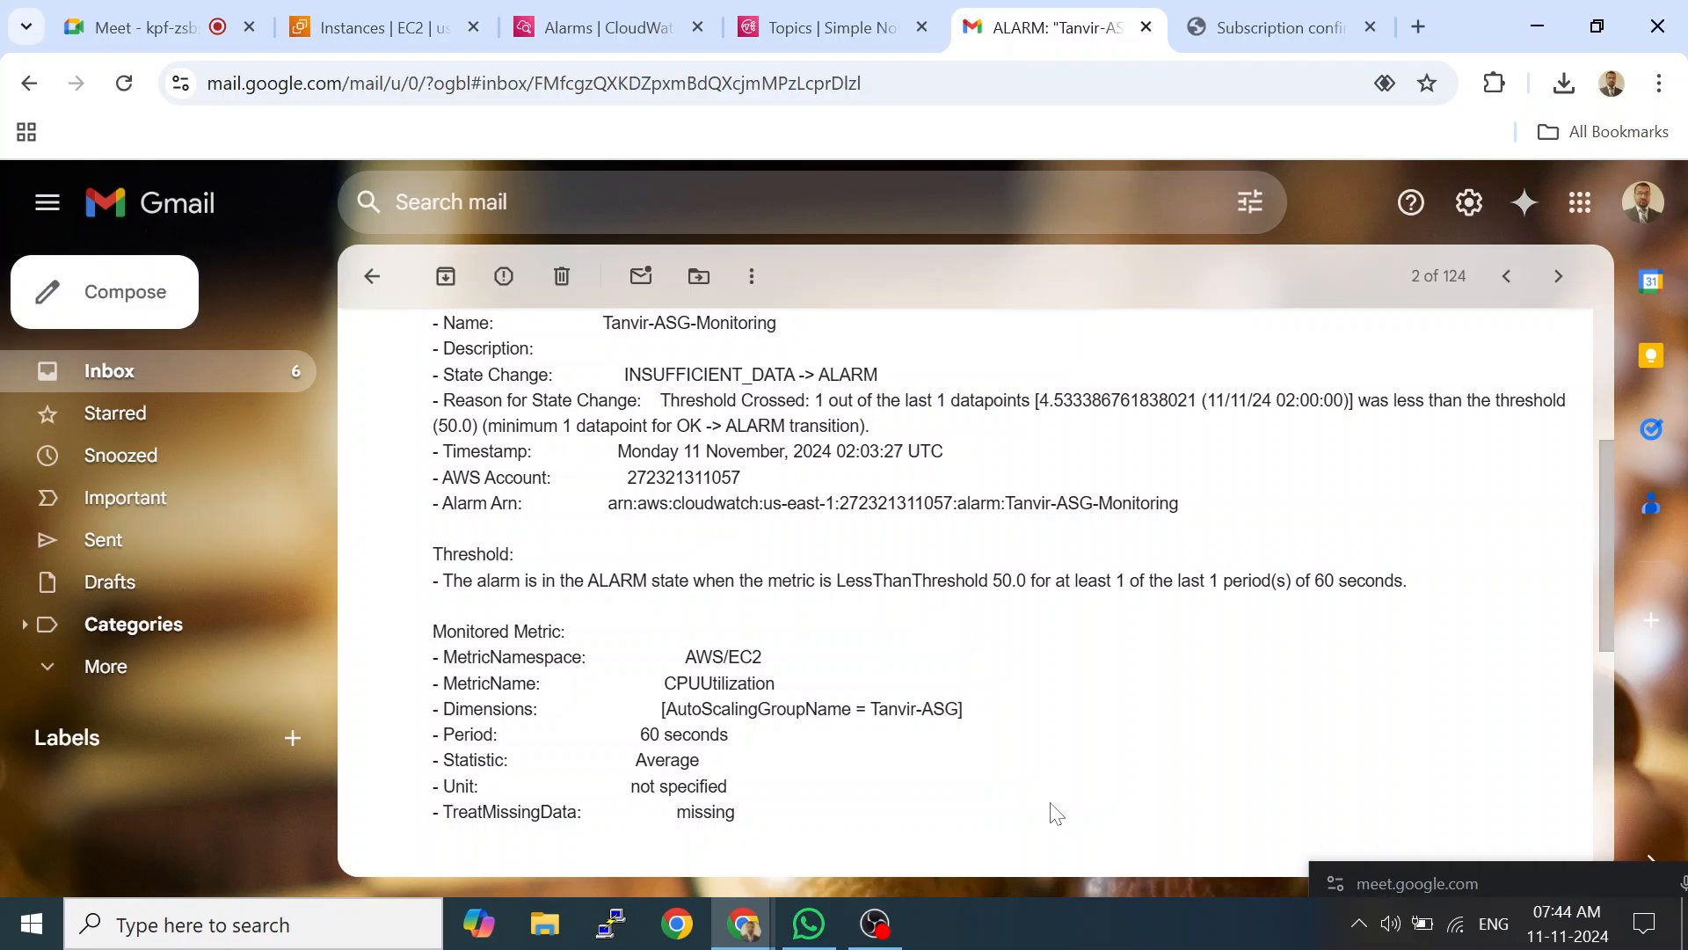
{"action": "scroll", "coordinate": [1056, 814], "scroll_direction": "down", "scroll_amount": 2}
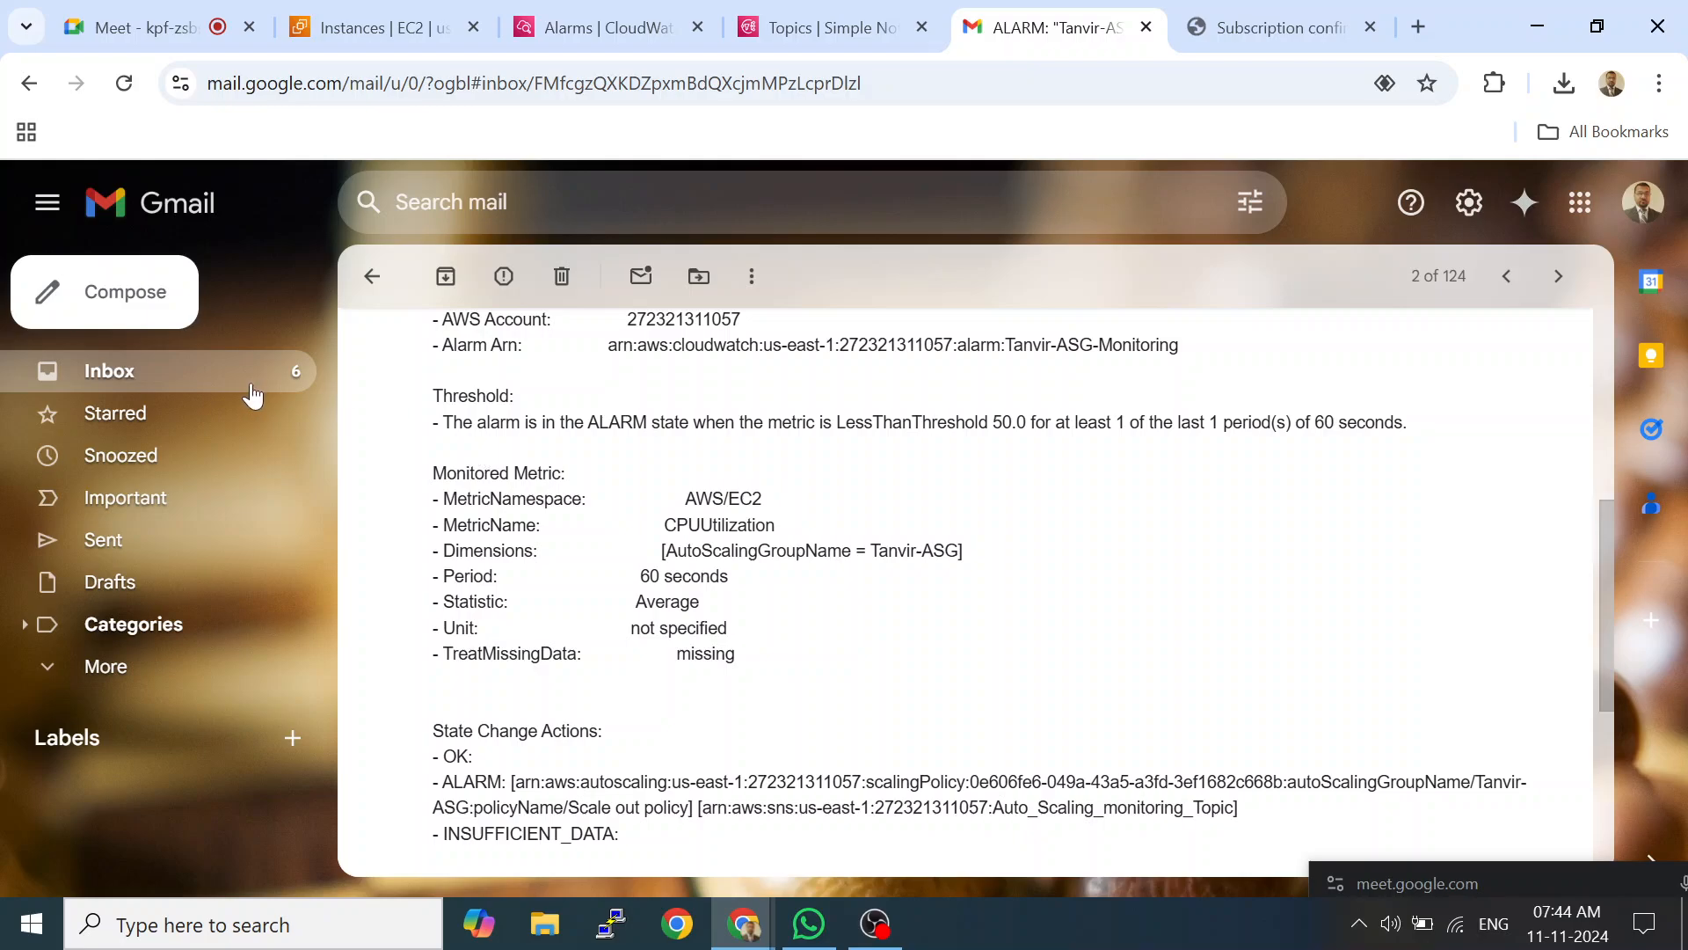
{"action": "left_click", "coordinate": [224, 380]}
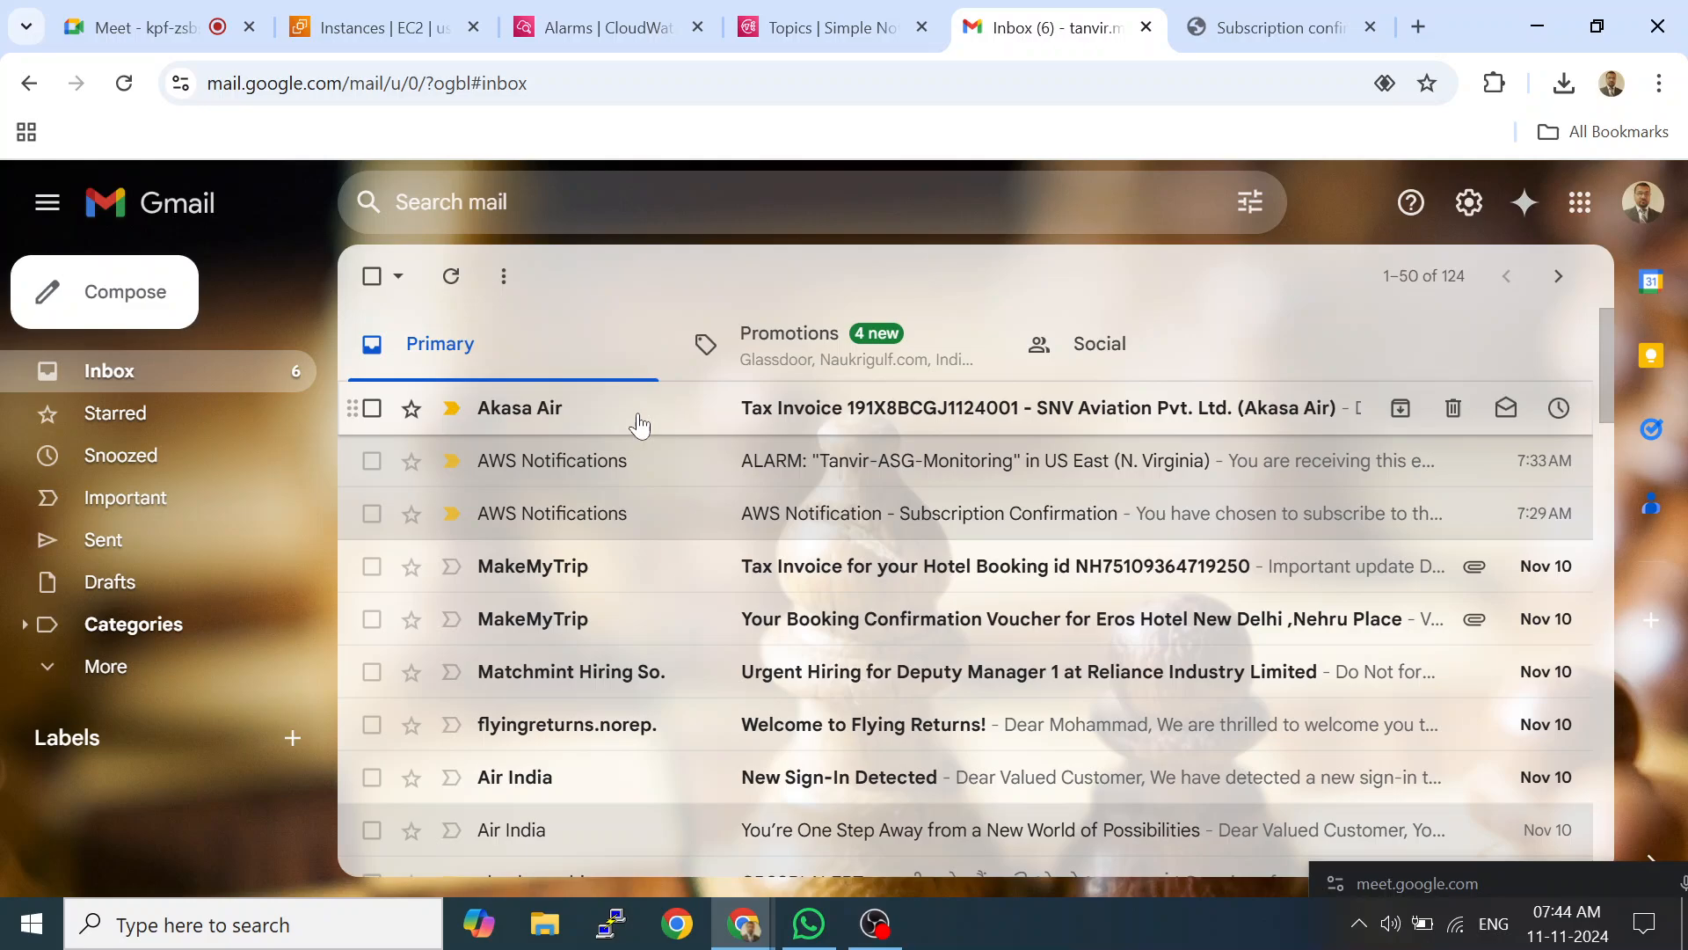
Review the CloudWatch alarms by state, first those in alarm and those in the OK state.
{"action": "left_click", "coordinate": [585, 30]}
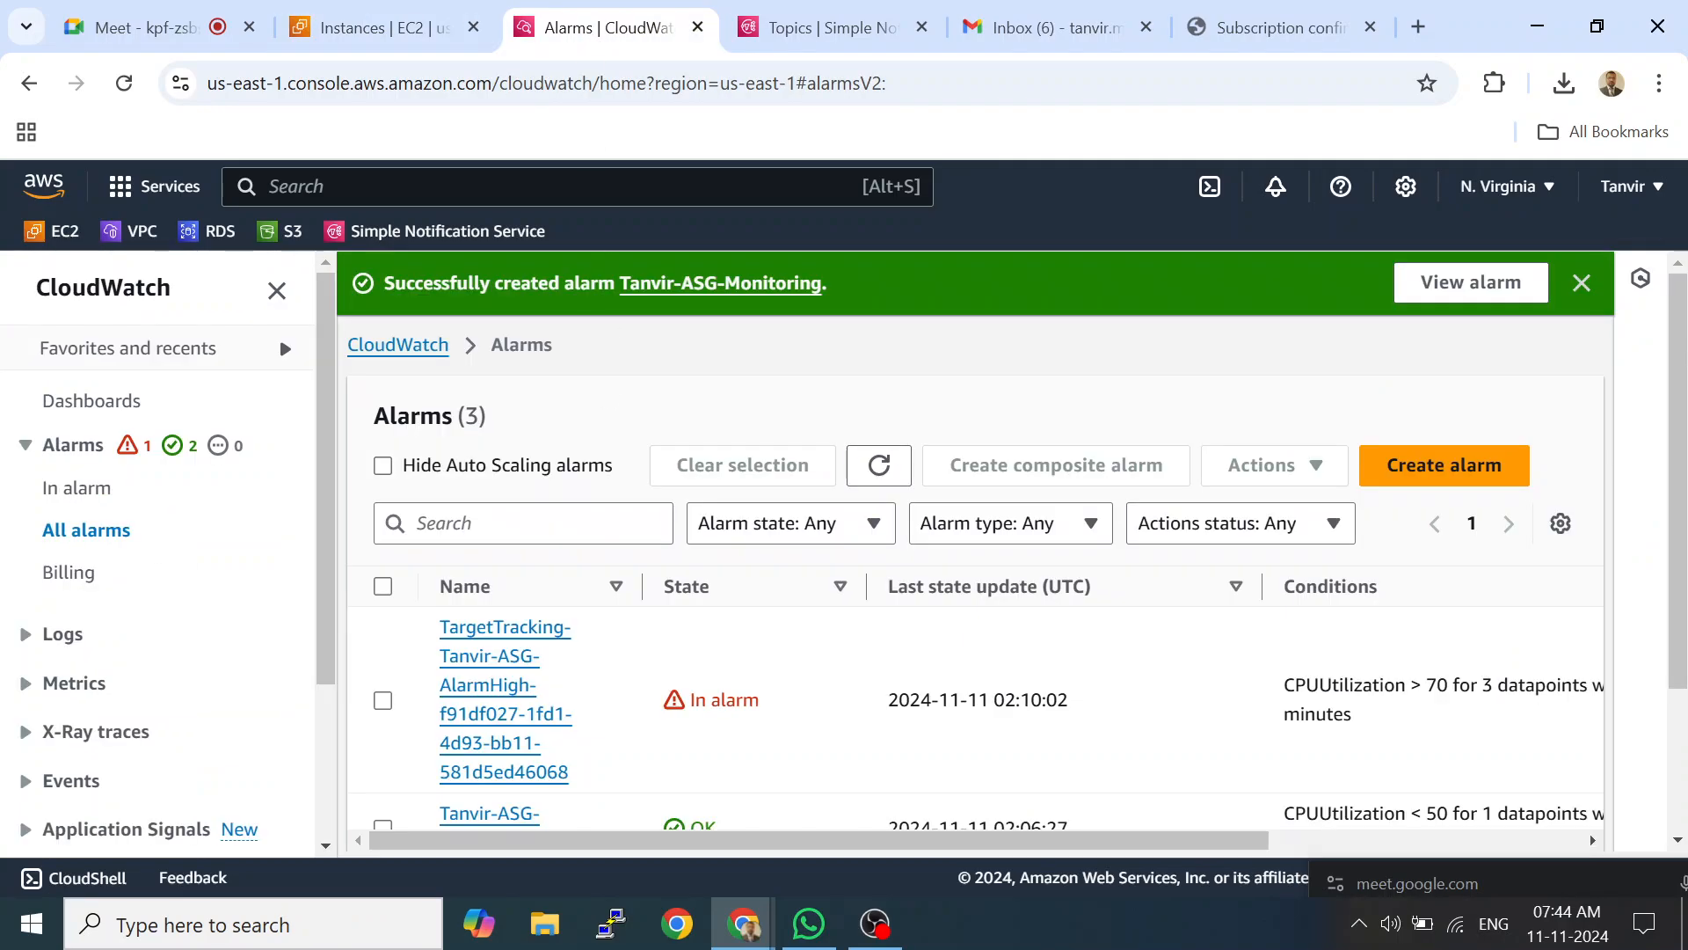
{"action": "left_click", "coordinate": [134, 450]}
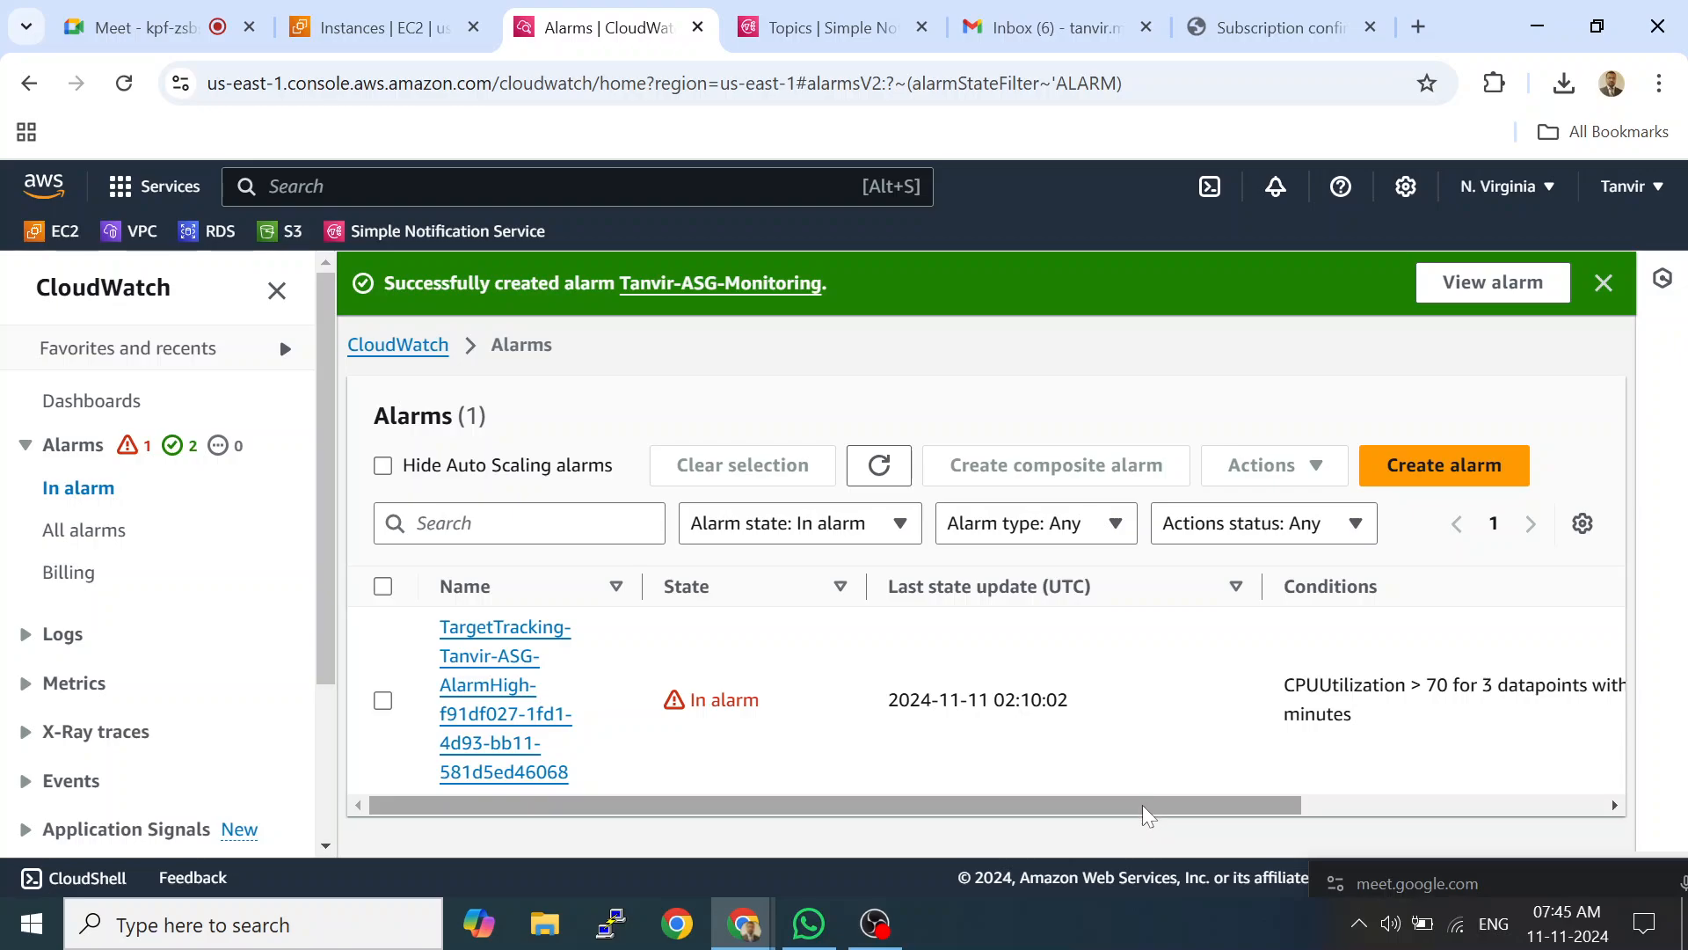
{"action": "left_click_drag", "start_coordinate": [1148, 813], "coordinate": [862, 853]}
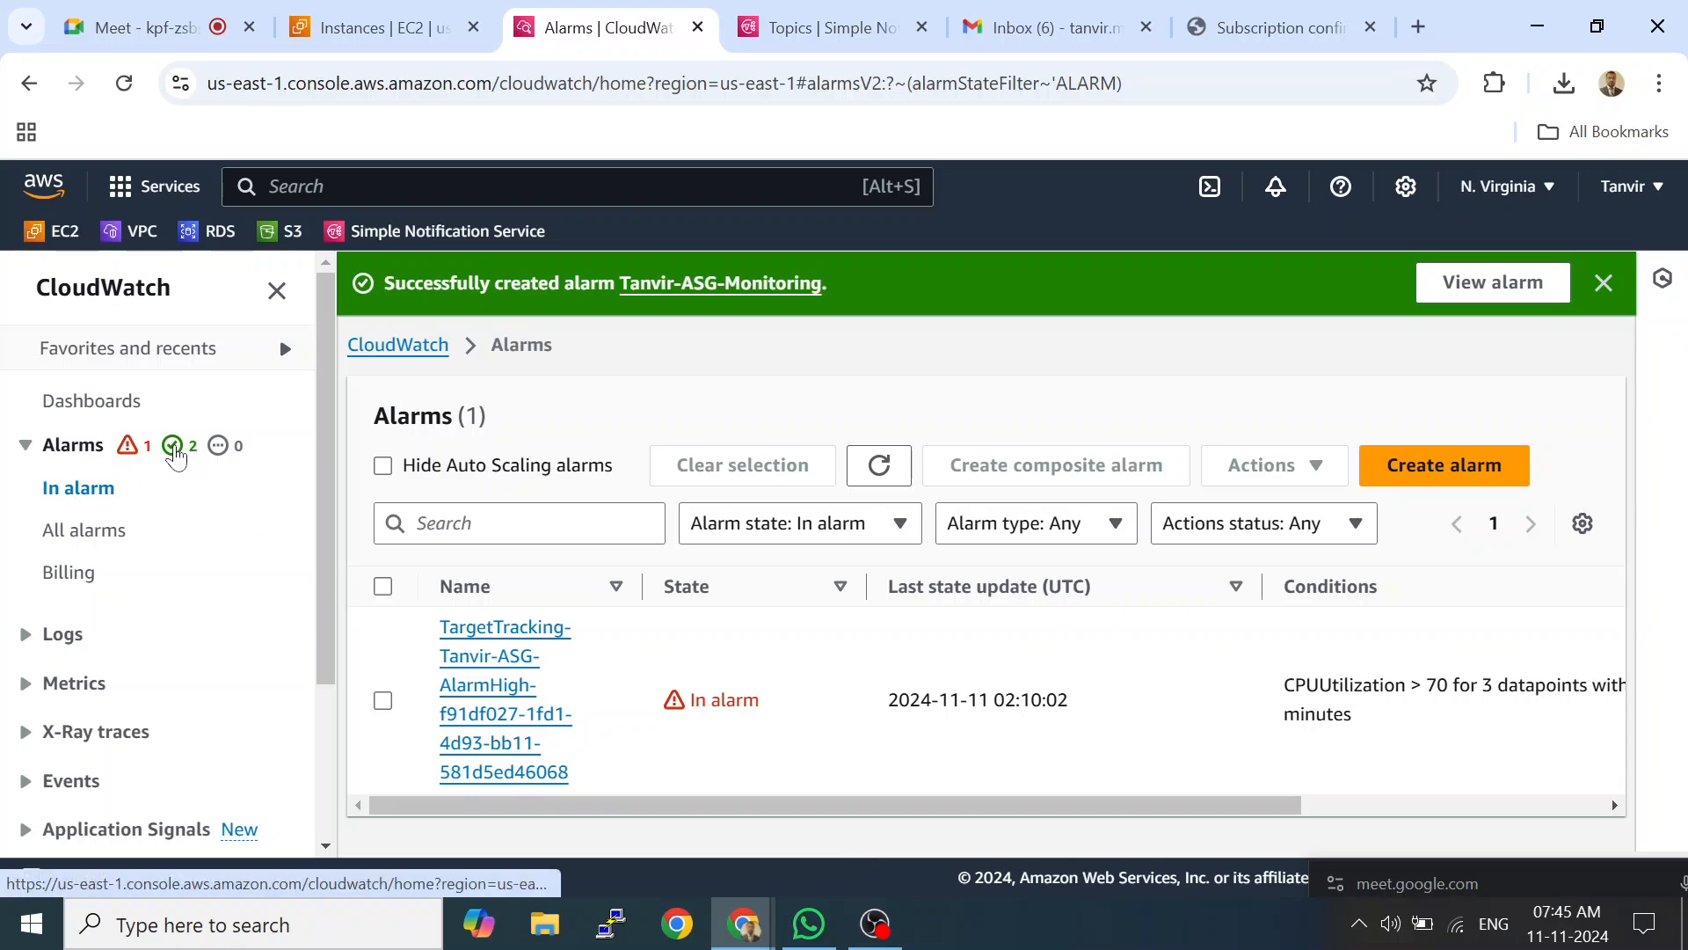
{"action": "left_click", "coordinate": [175, 450]}
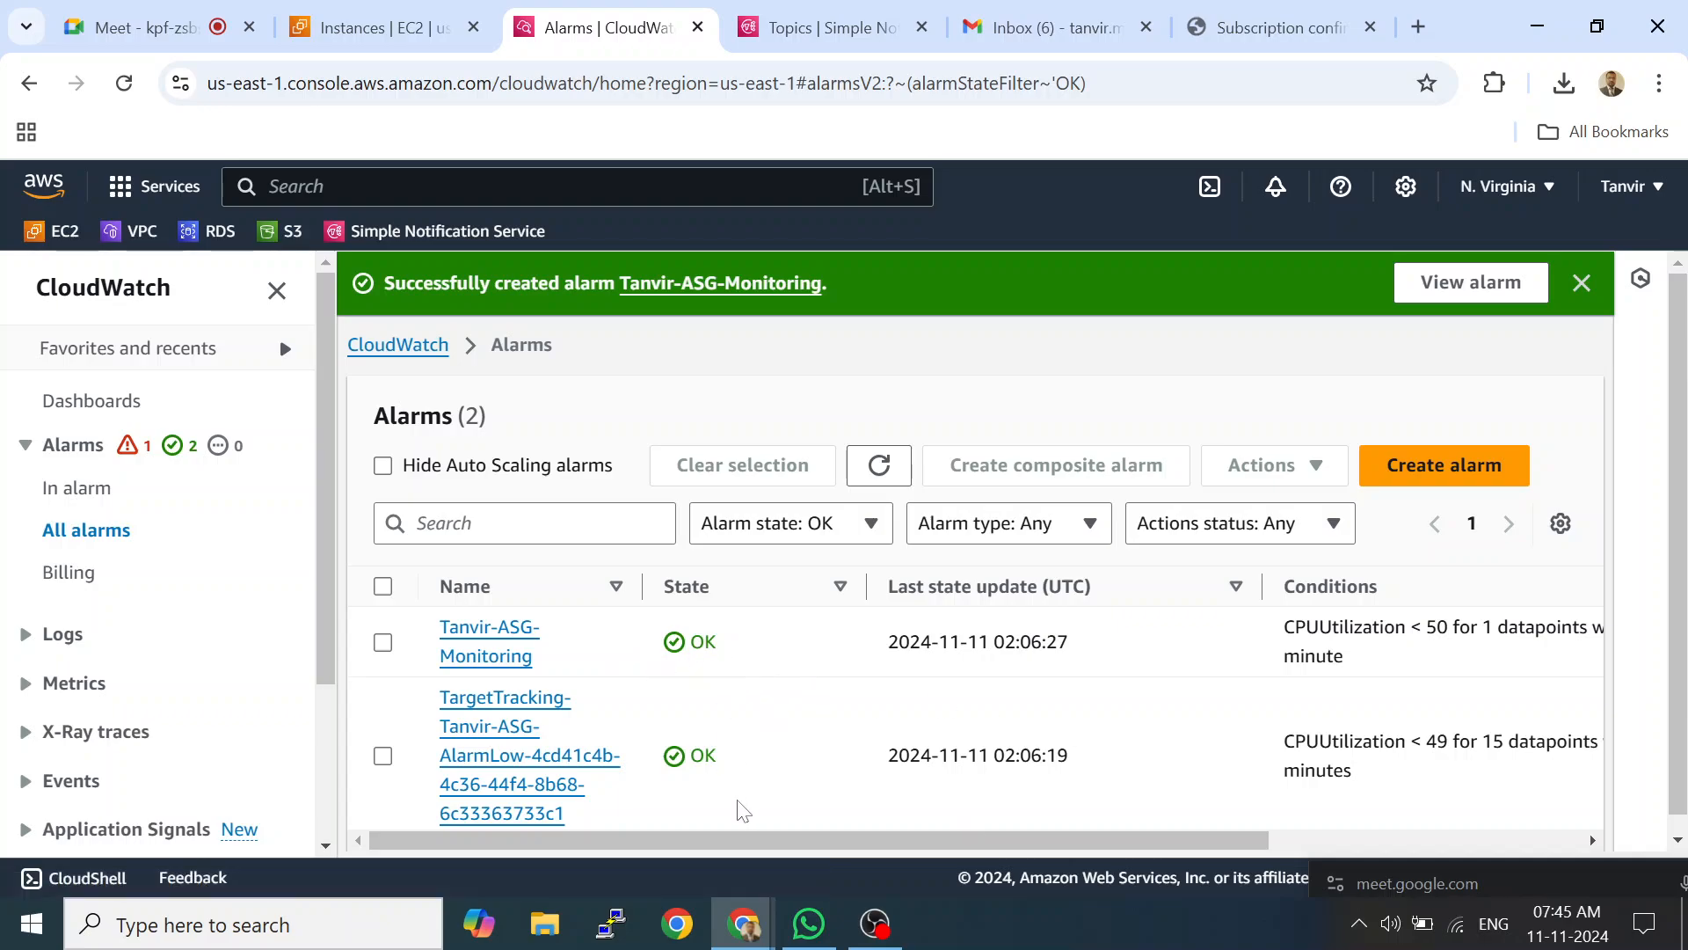
{"action": "left_click_drag", "start_coordinate": [699, 841], "coordinate": [378, 811]}
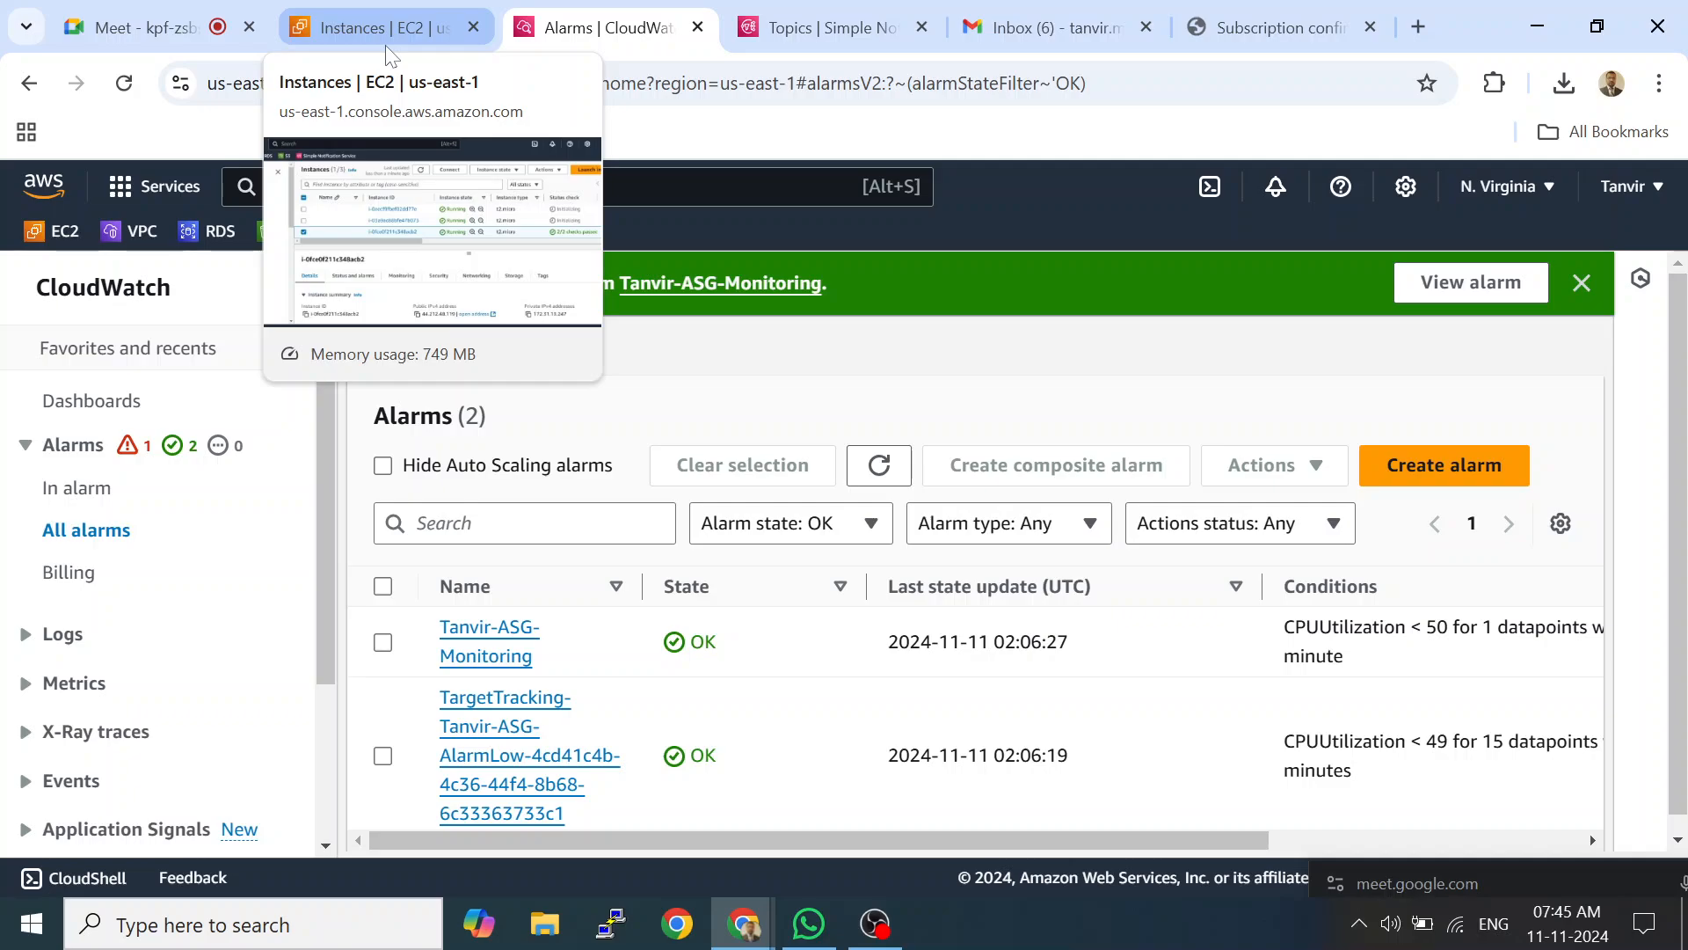
Return to the EC2 Instances list and refresh it to check the status checks of the launched instances.
{"action": "left_click", "coordinate": [416, 4]}
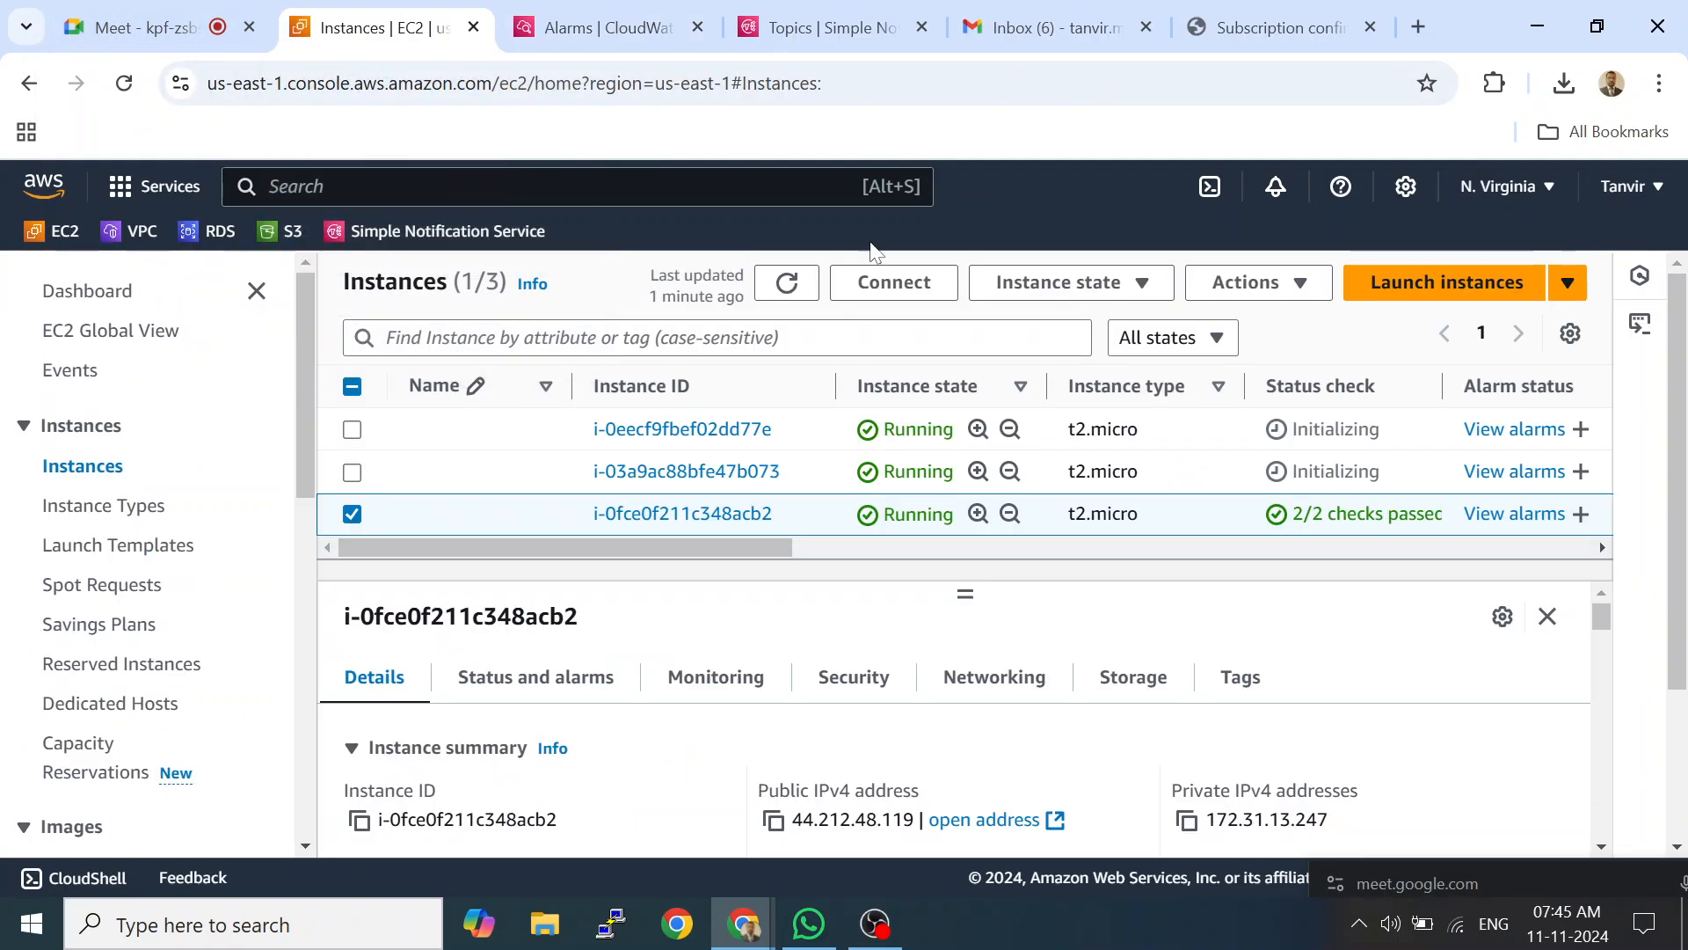
{"action": "left_click", "coordinate": [786, 285]}
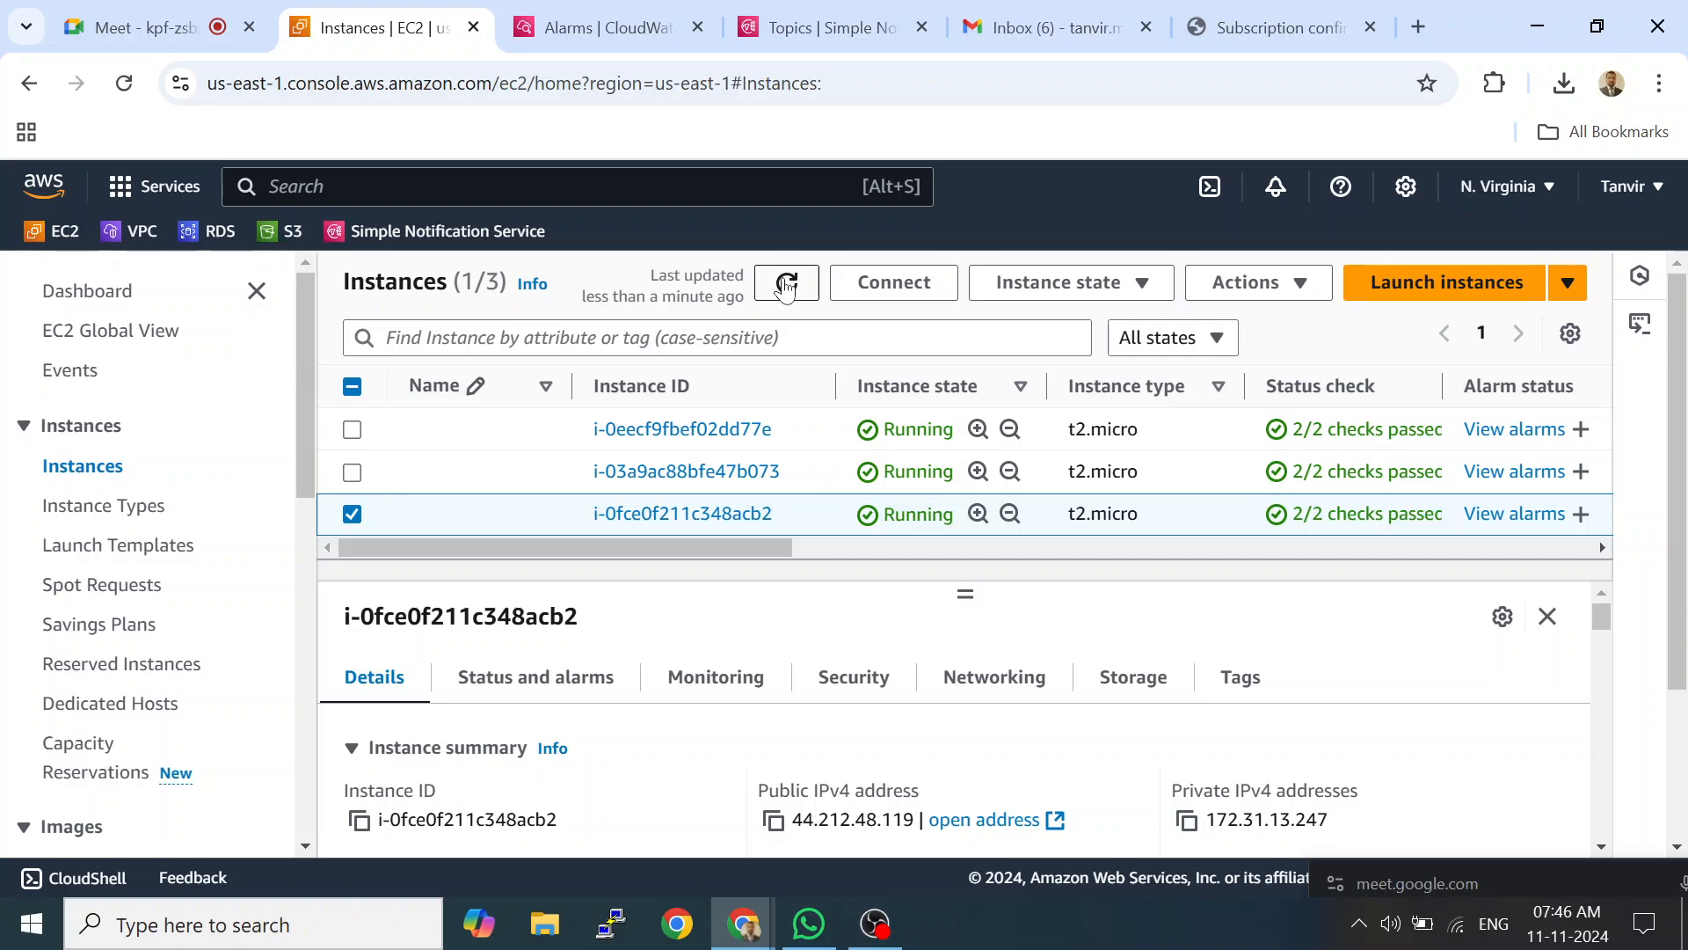
{"action": "left_click", "coordinate": [786, 286]}
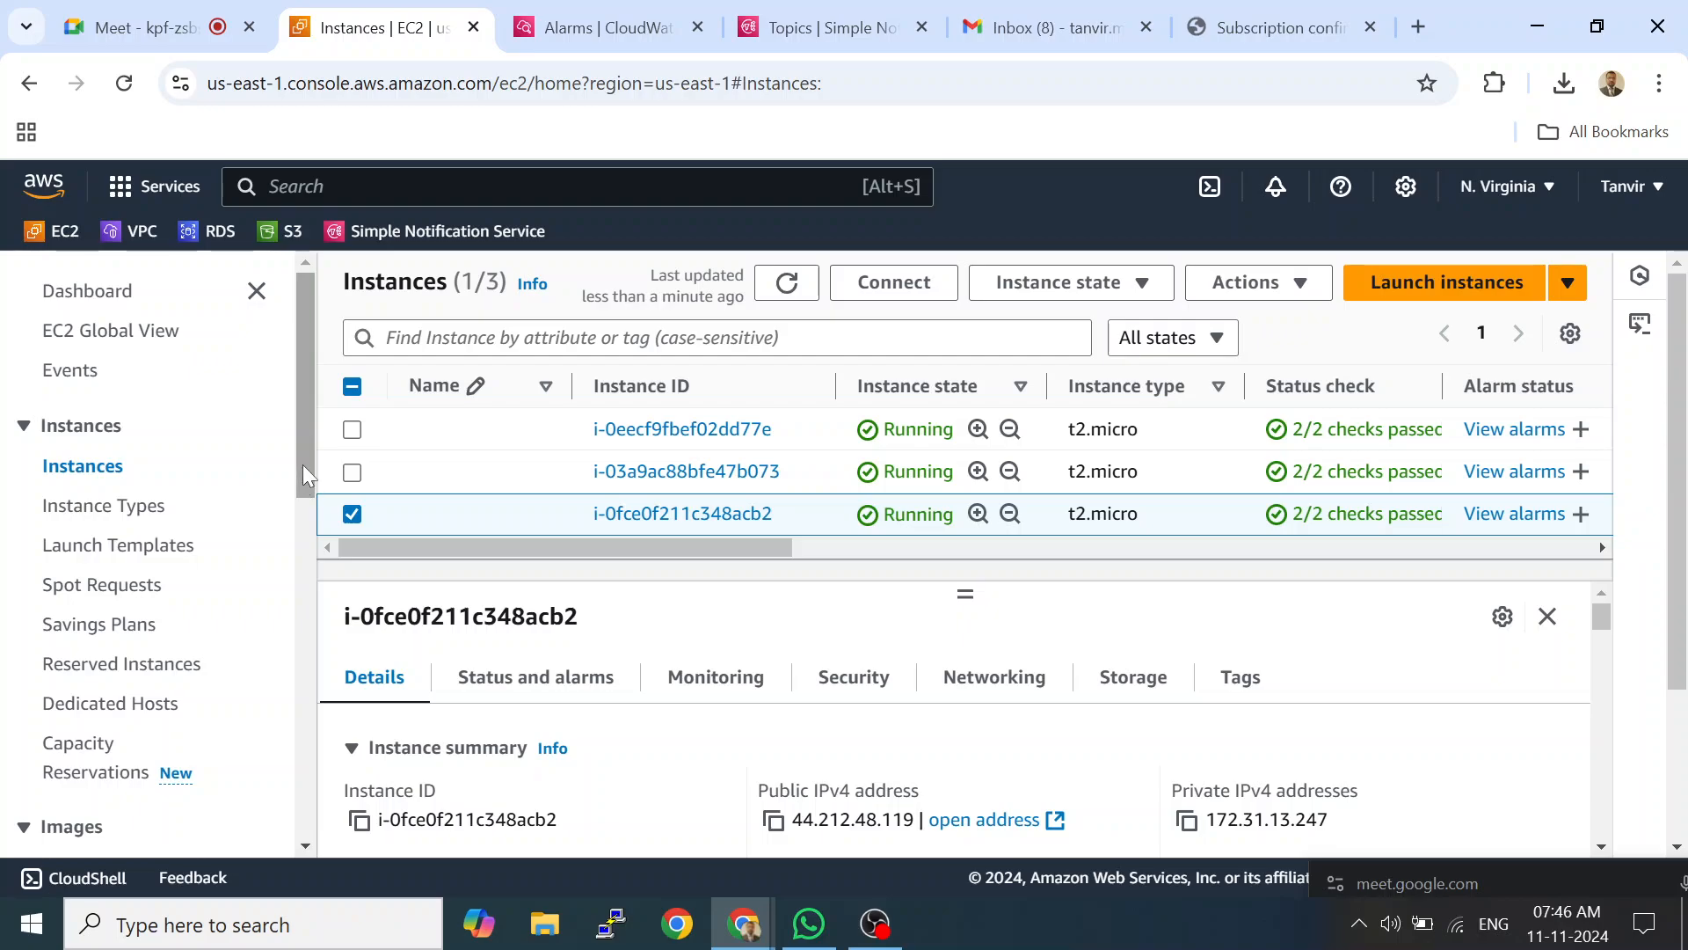
Open the Auto Scaling group from the Auto Scaling Groups list and examine its activity history of instance launches.
{"action": "left_click_drag", "start_coordinate": [303, 464], "coordinate": [307, 708]}
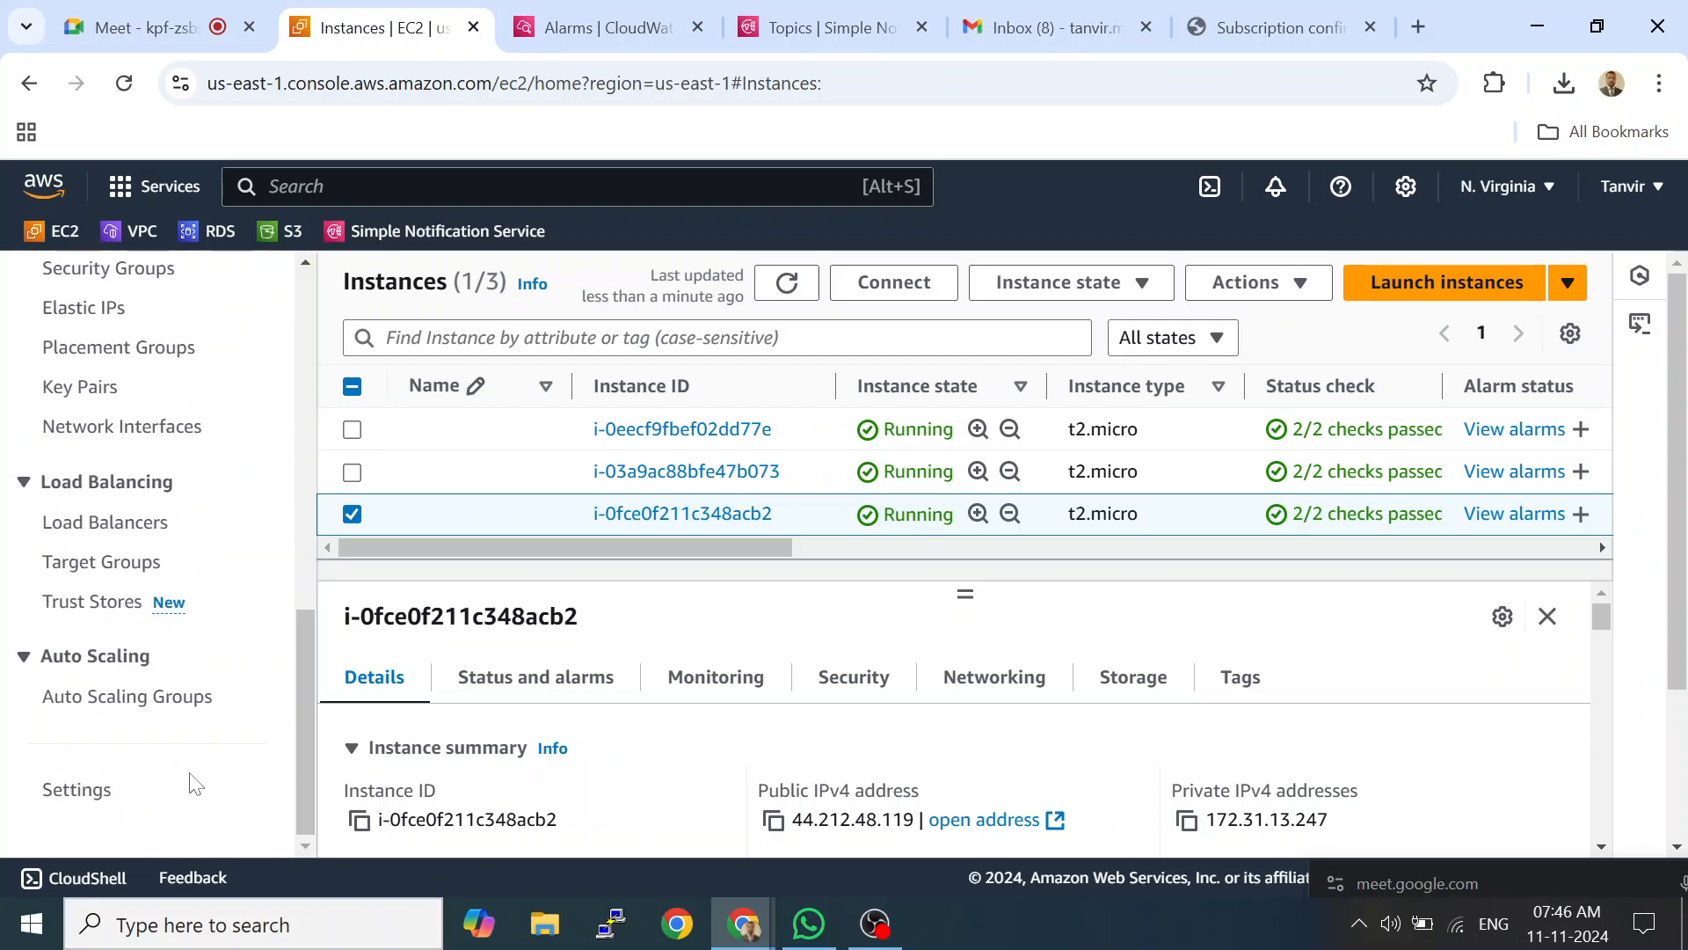
{"action": "left_click", "coordinate": [177, 699]}
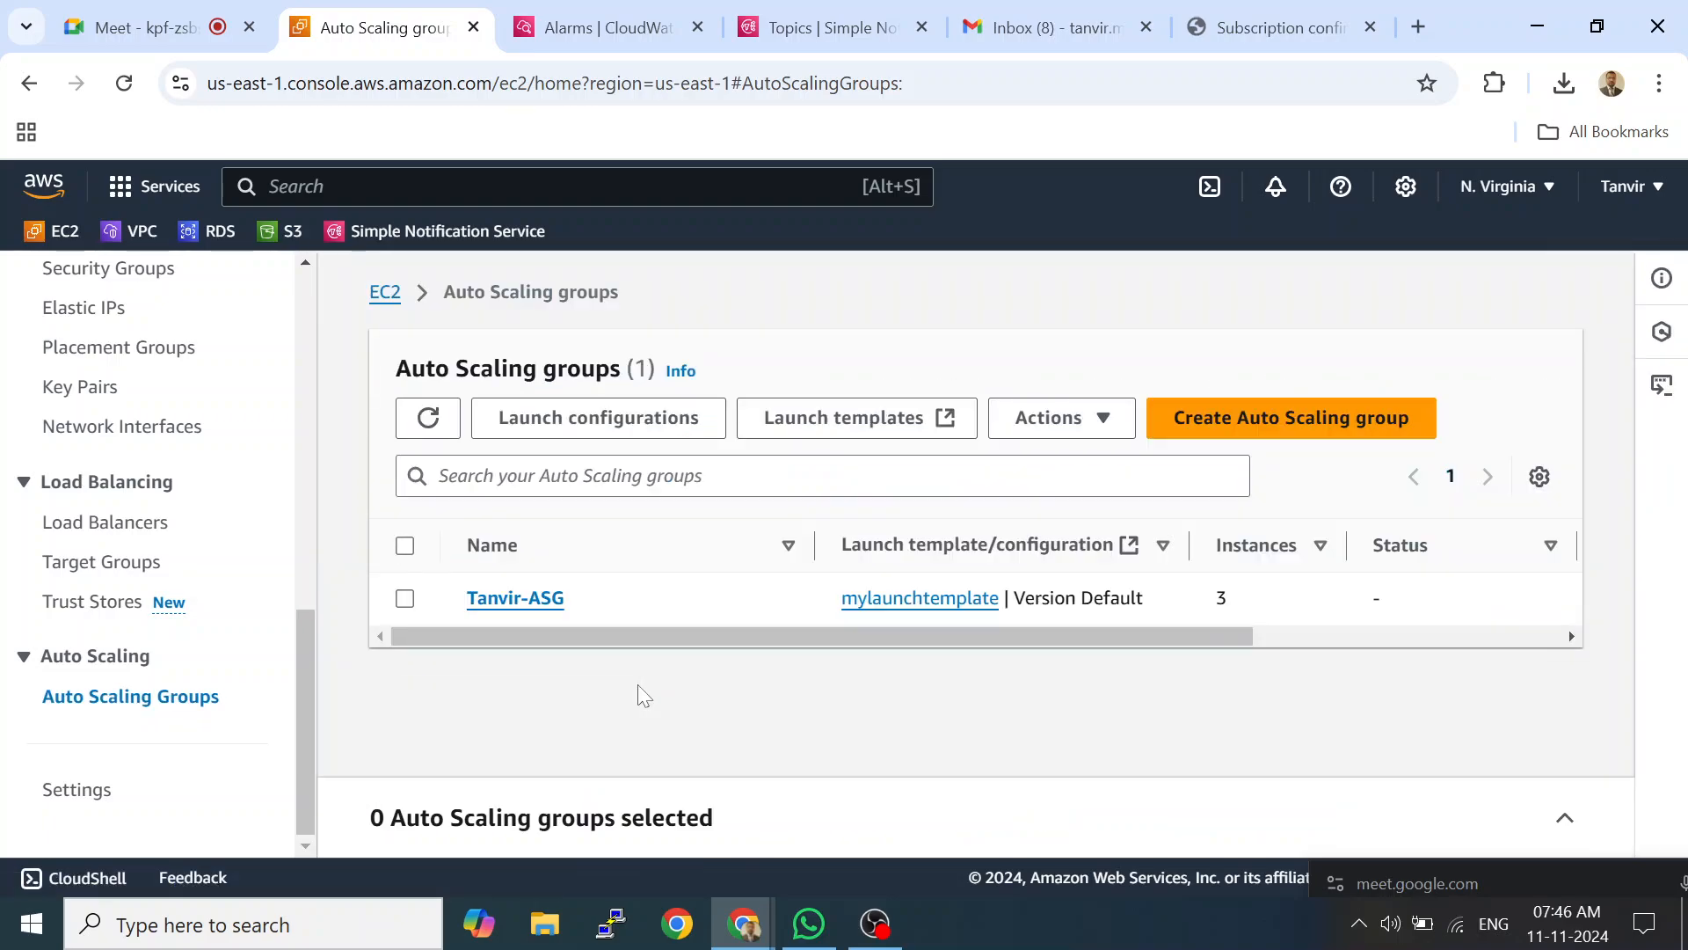
{"action": "left_click", "coordinate": [516, 598]}
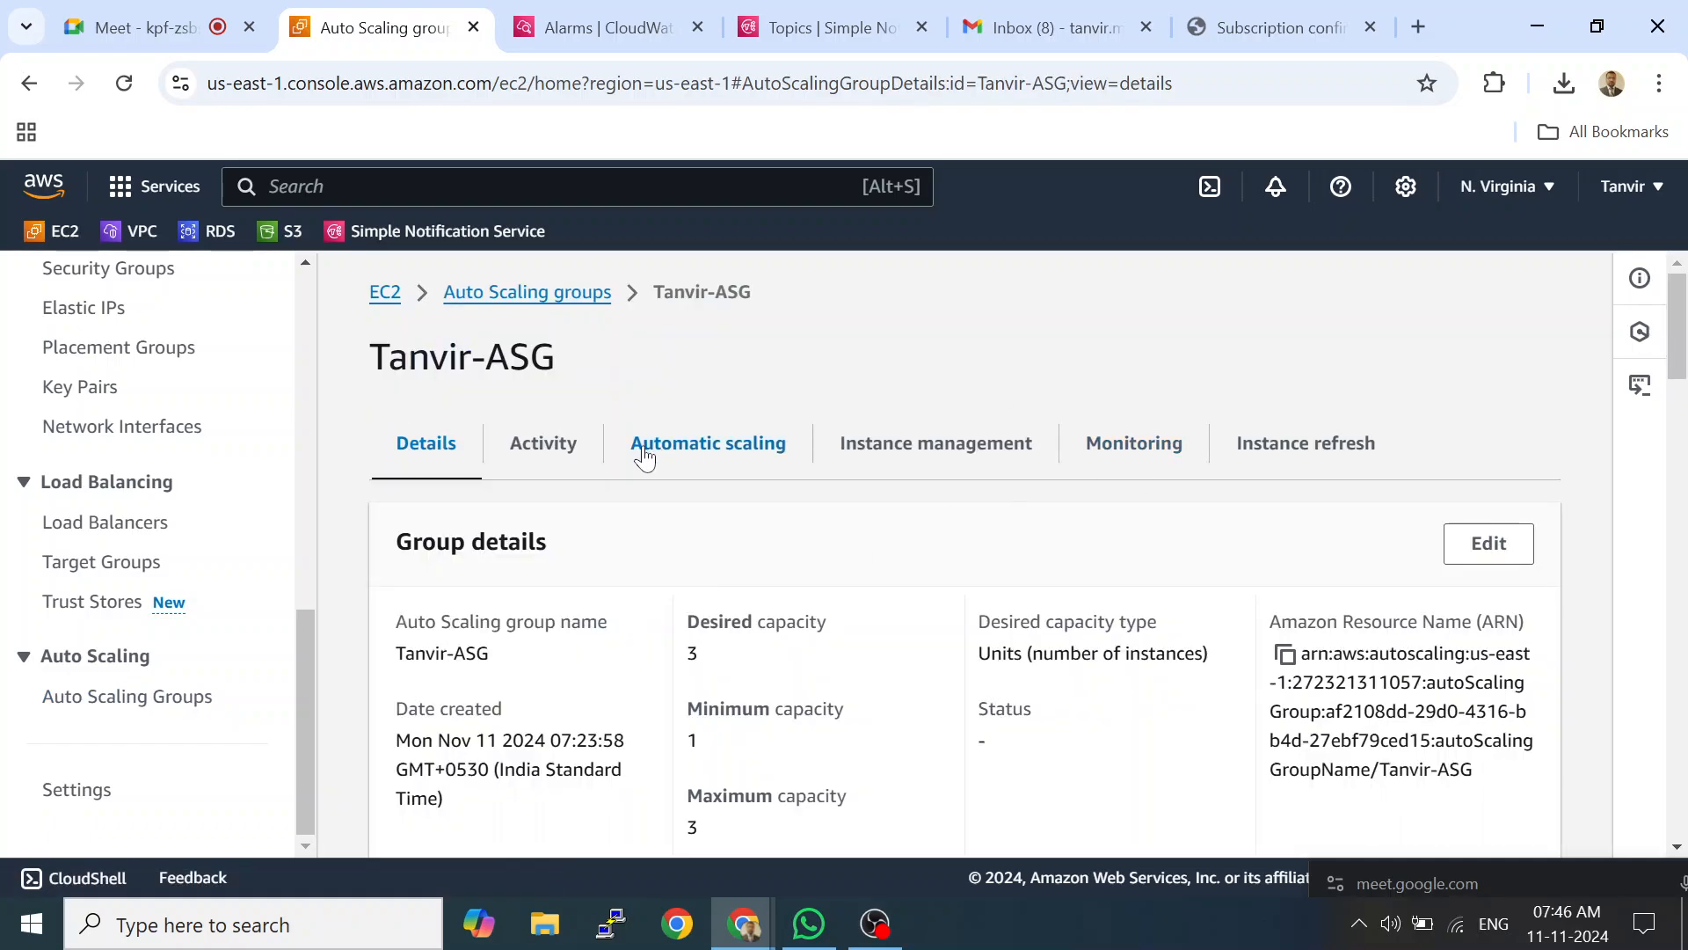
{"action": "left_click", "coordinate": [547, 451]}
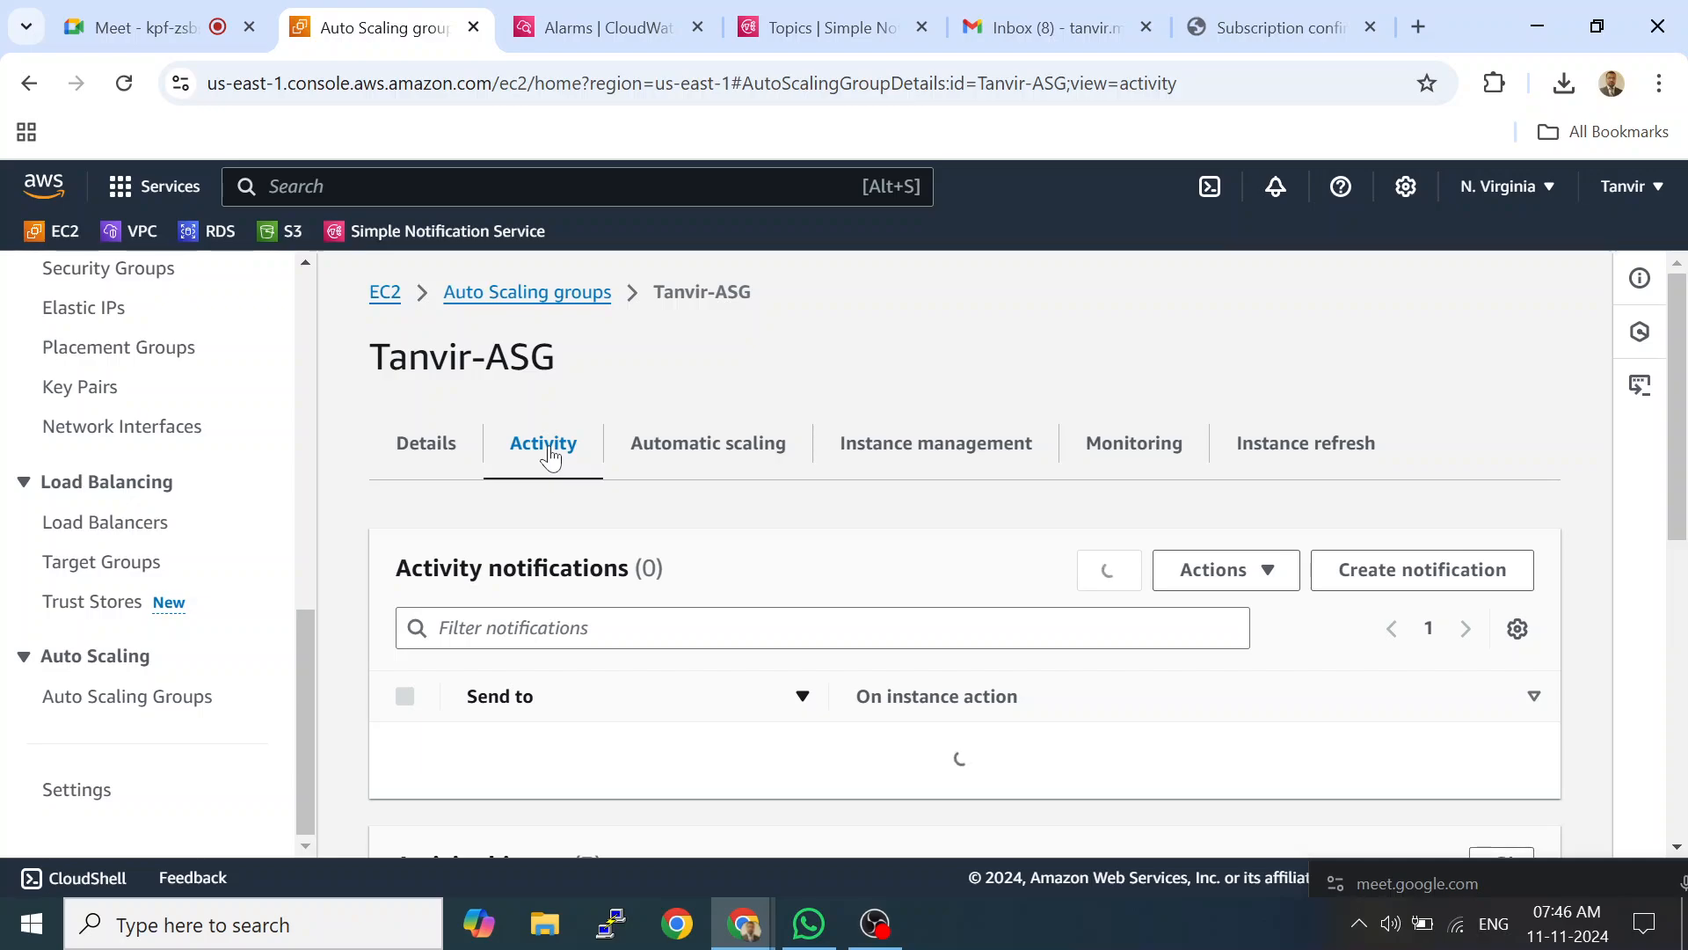
{"action": "scroll", "coordinate": [547, 445], "scroll_direction": "down", "scroll_amount": 6}
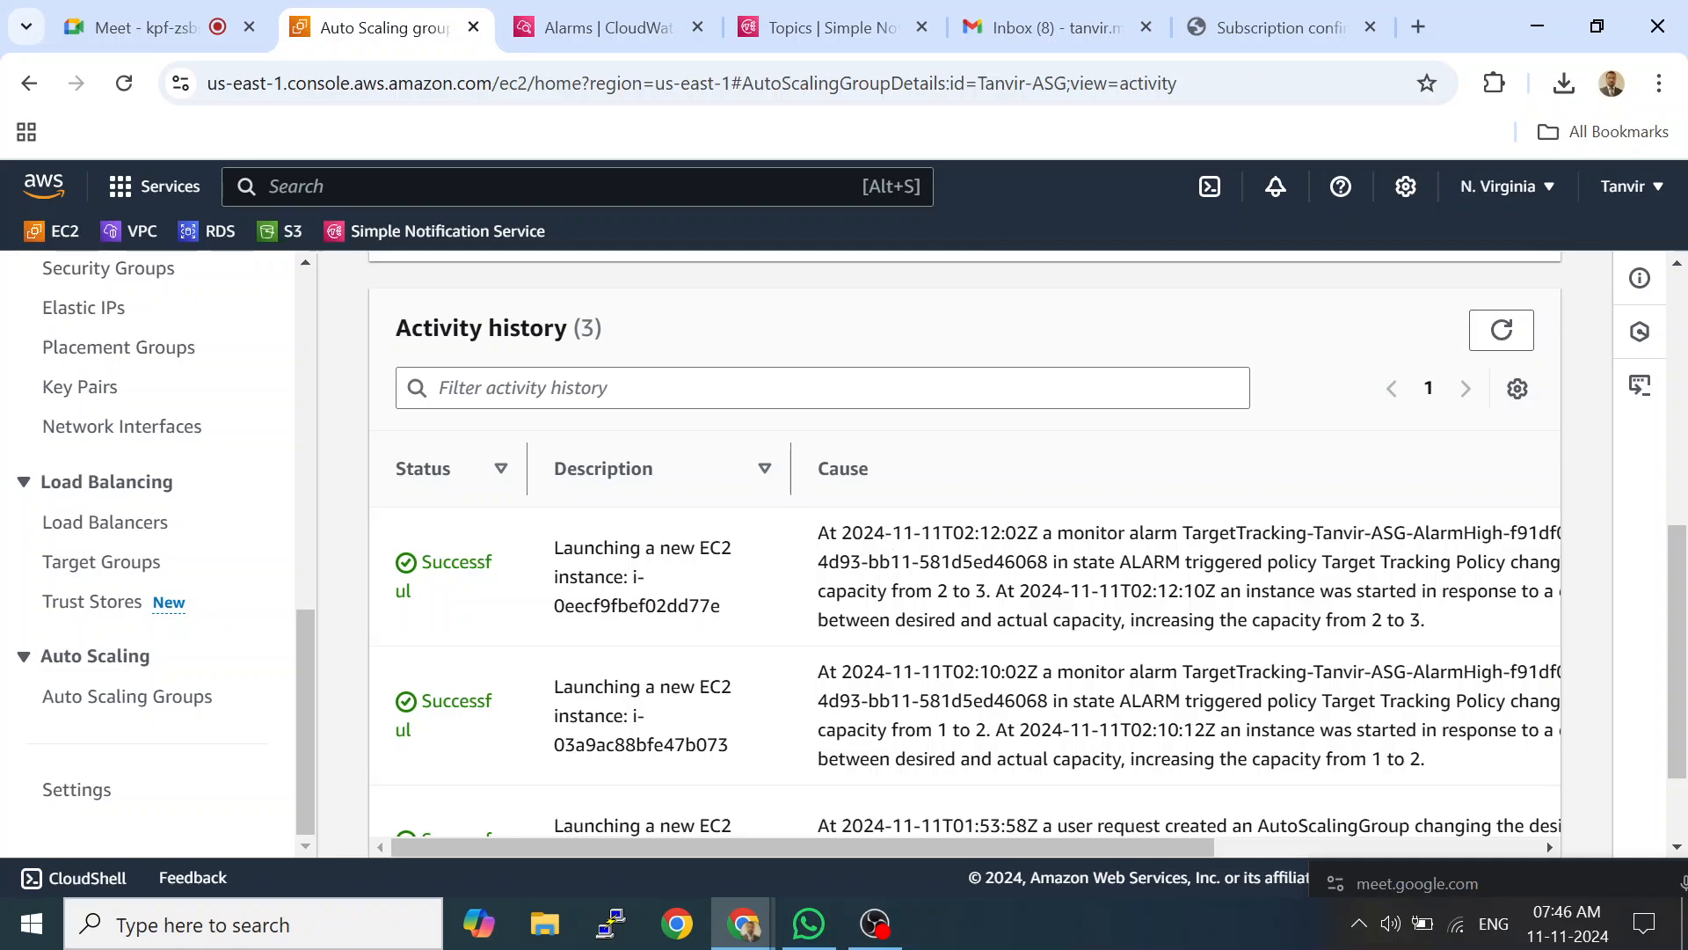
{"action": "scroll", "coordinate": [967, 545], "scroll_direction": "down", "scroll_amount": 2}
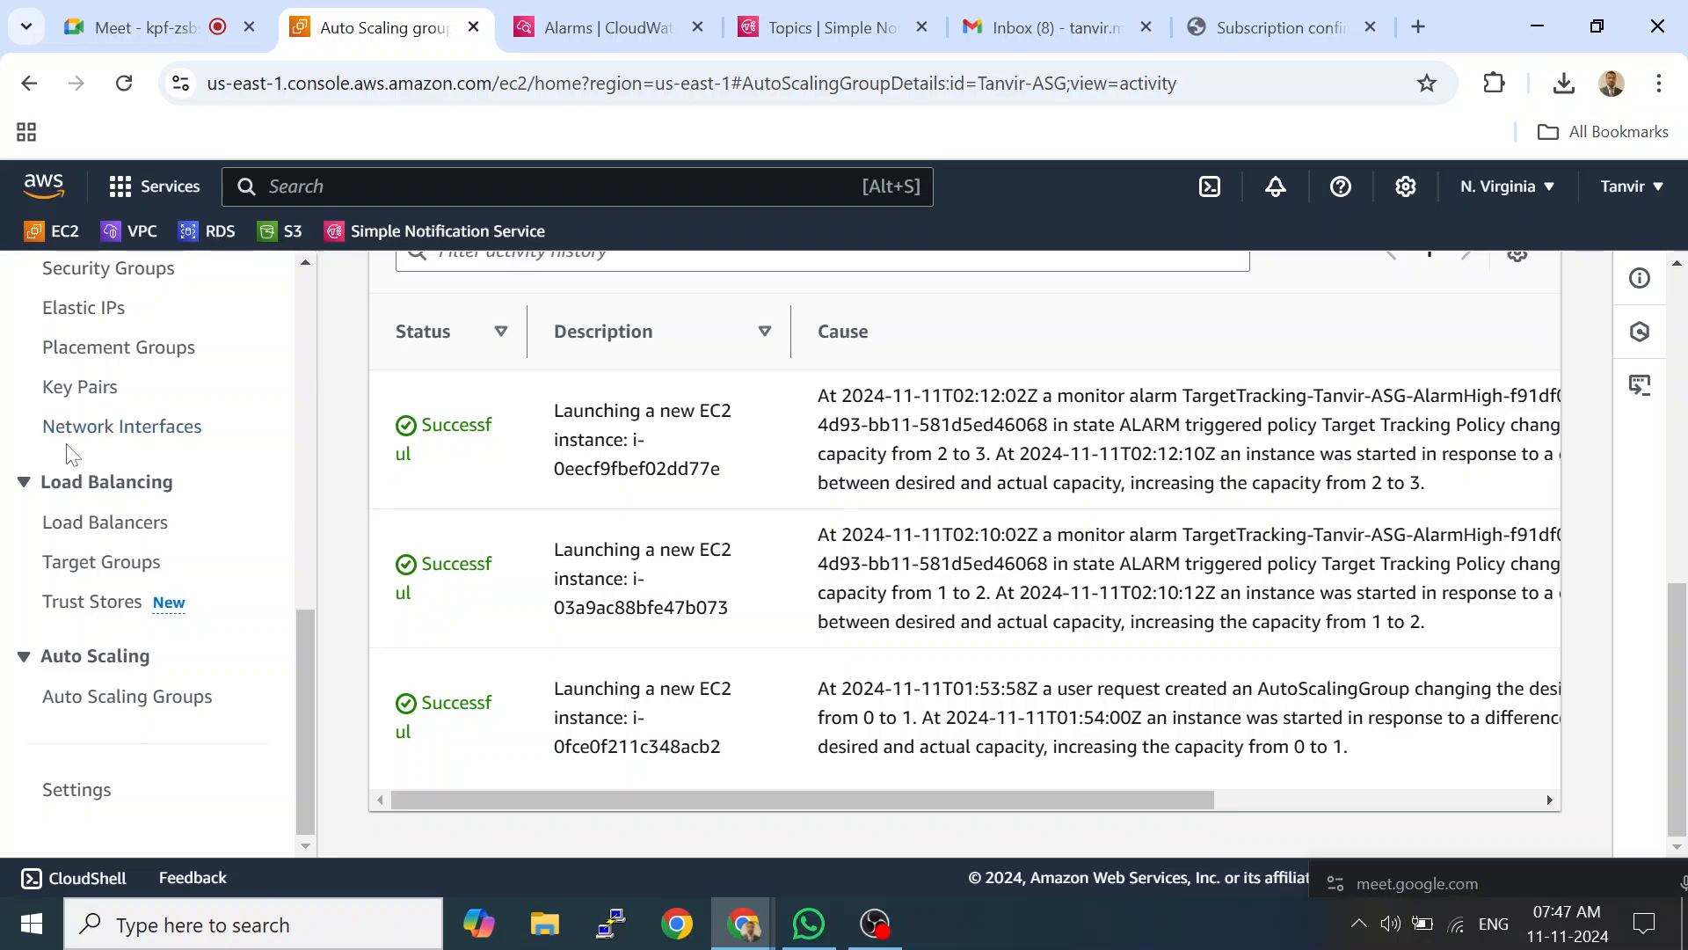
{"action": "scroll", "coordinate": [71, 455], "scroll_direction": "up", "scroll_amount": 6}
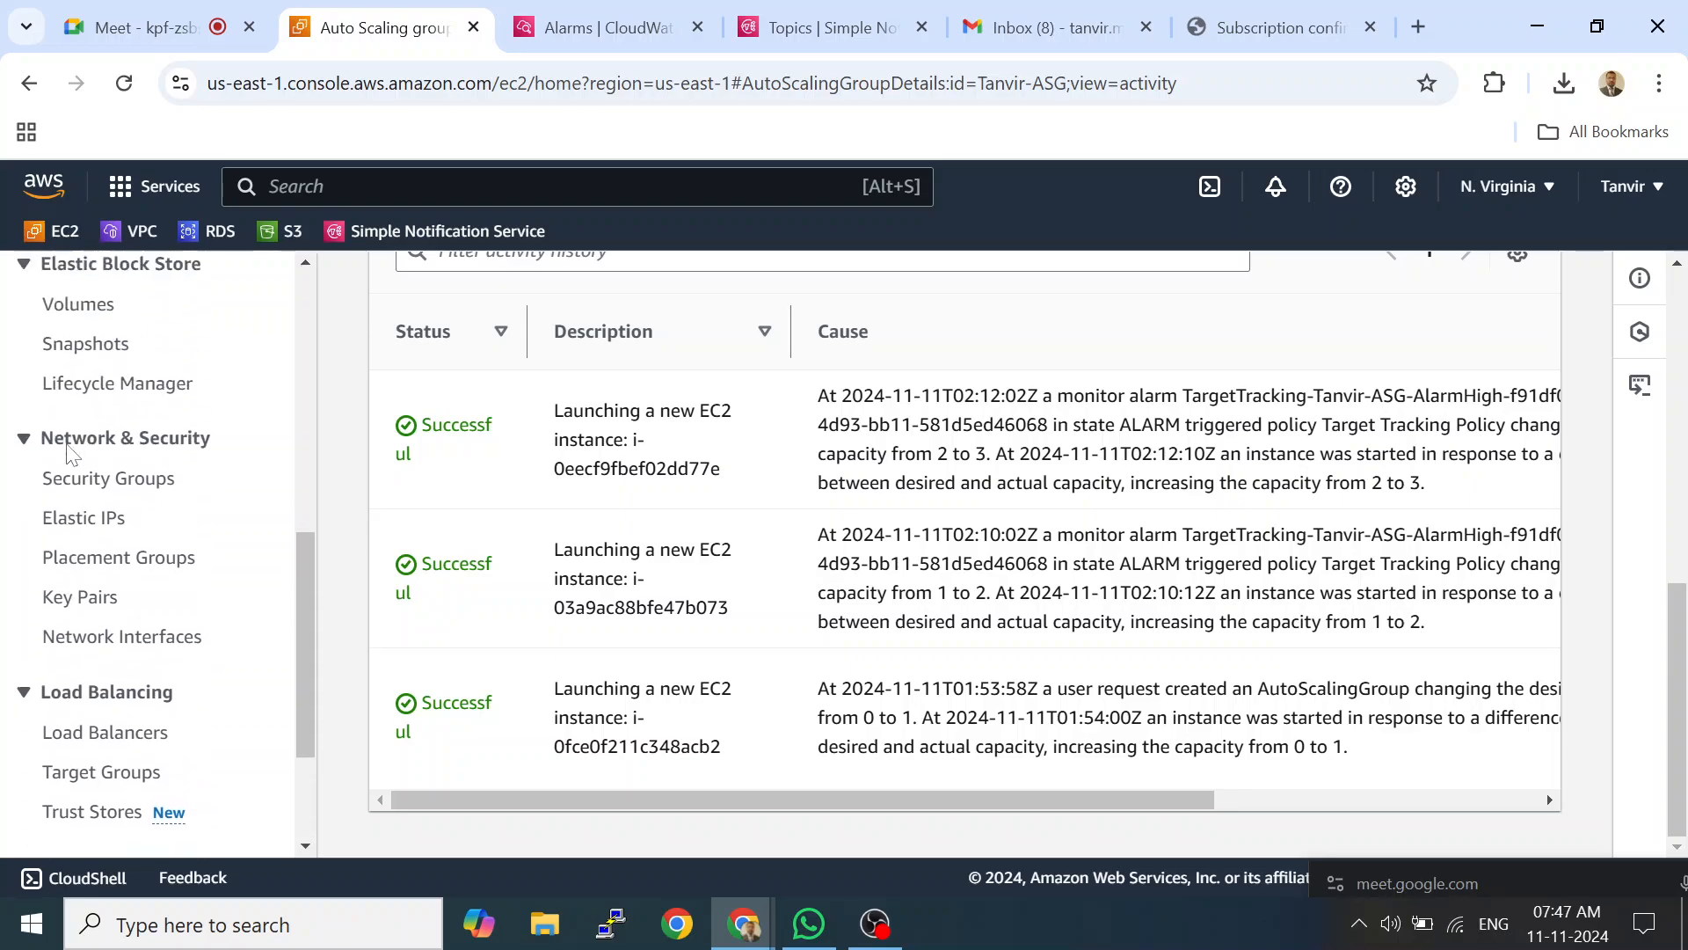
Return to the EC2 Instances list and refresh it to check the state of the Auto Scaling group's instances.
{"action": "scroll", "coordinate": [70, 455], "scroll_direction": "up", "scroll_amount": 3}
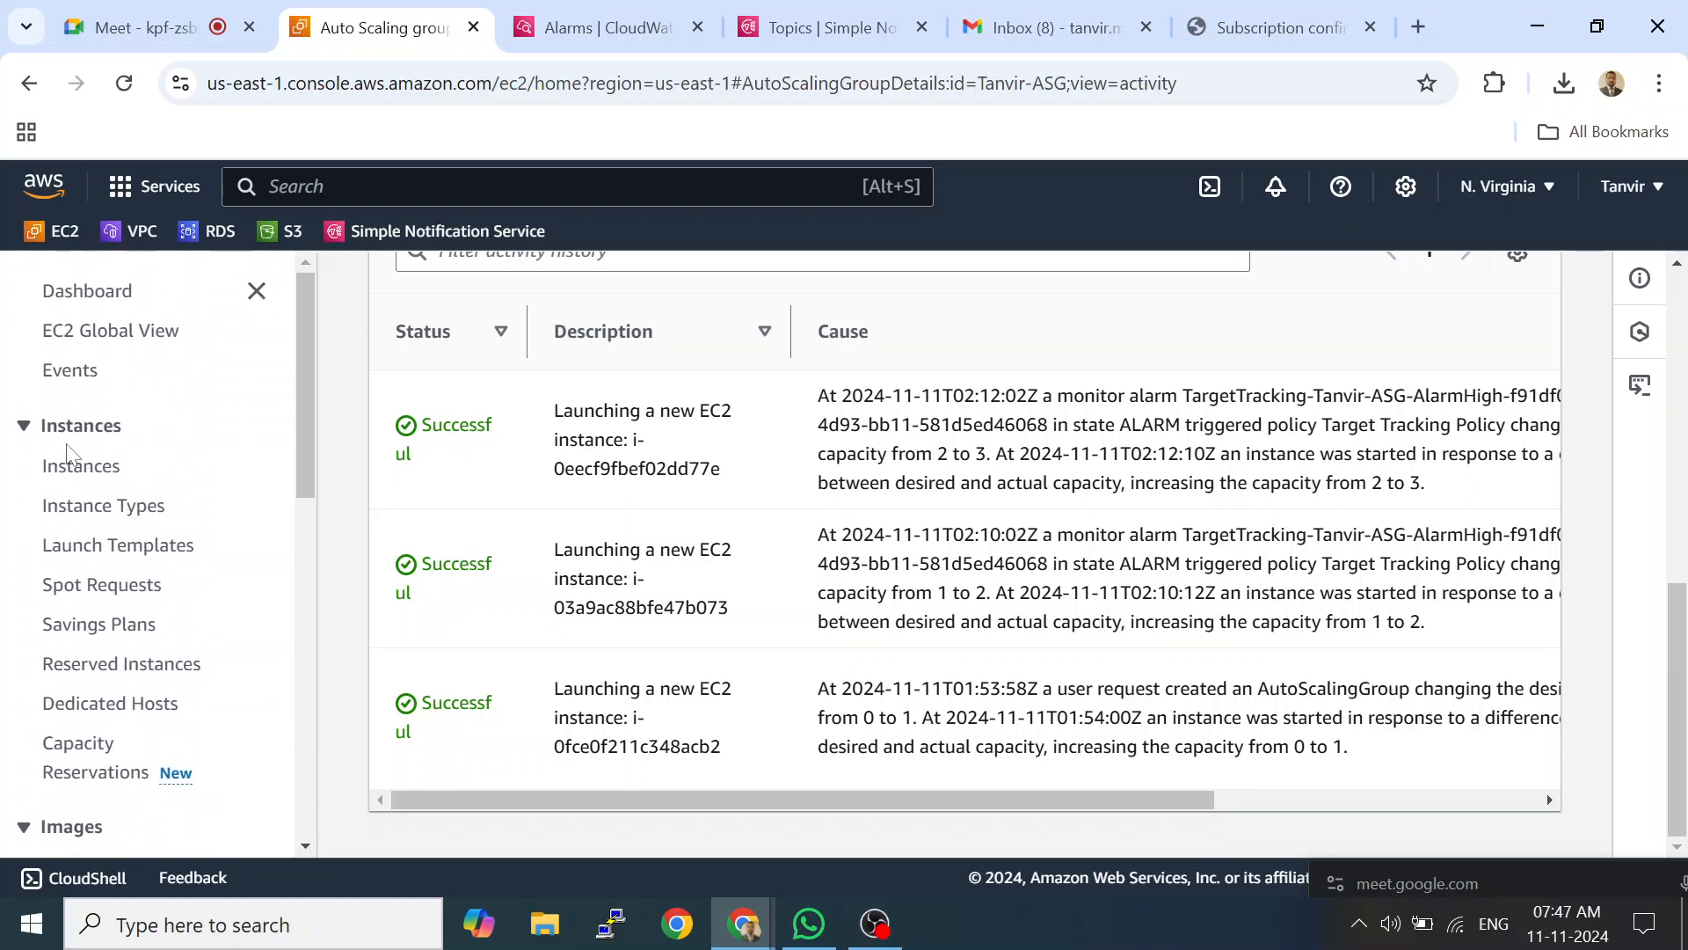
{"action": "left_click", "coordinate": [77, 471]}
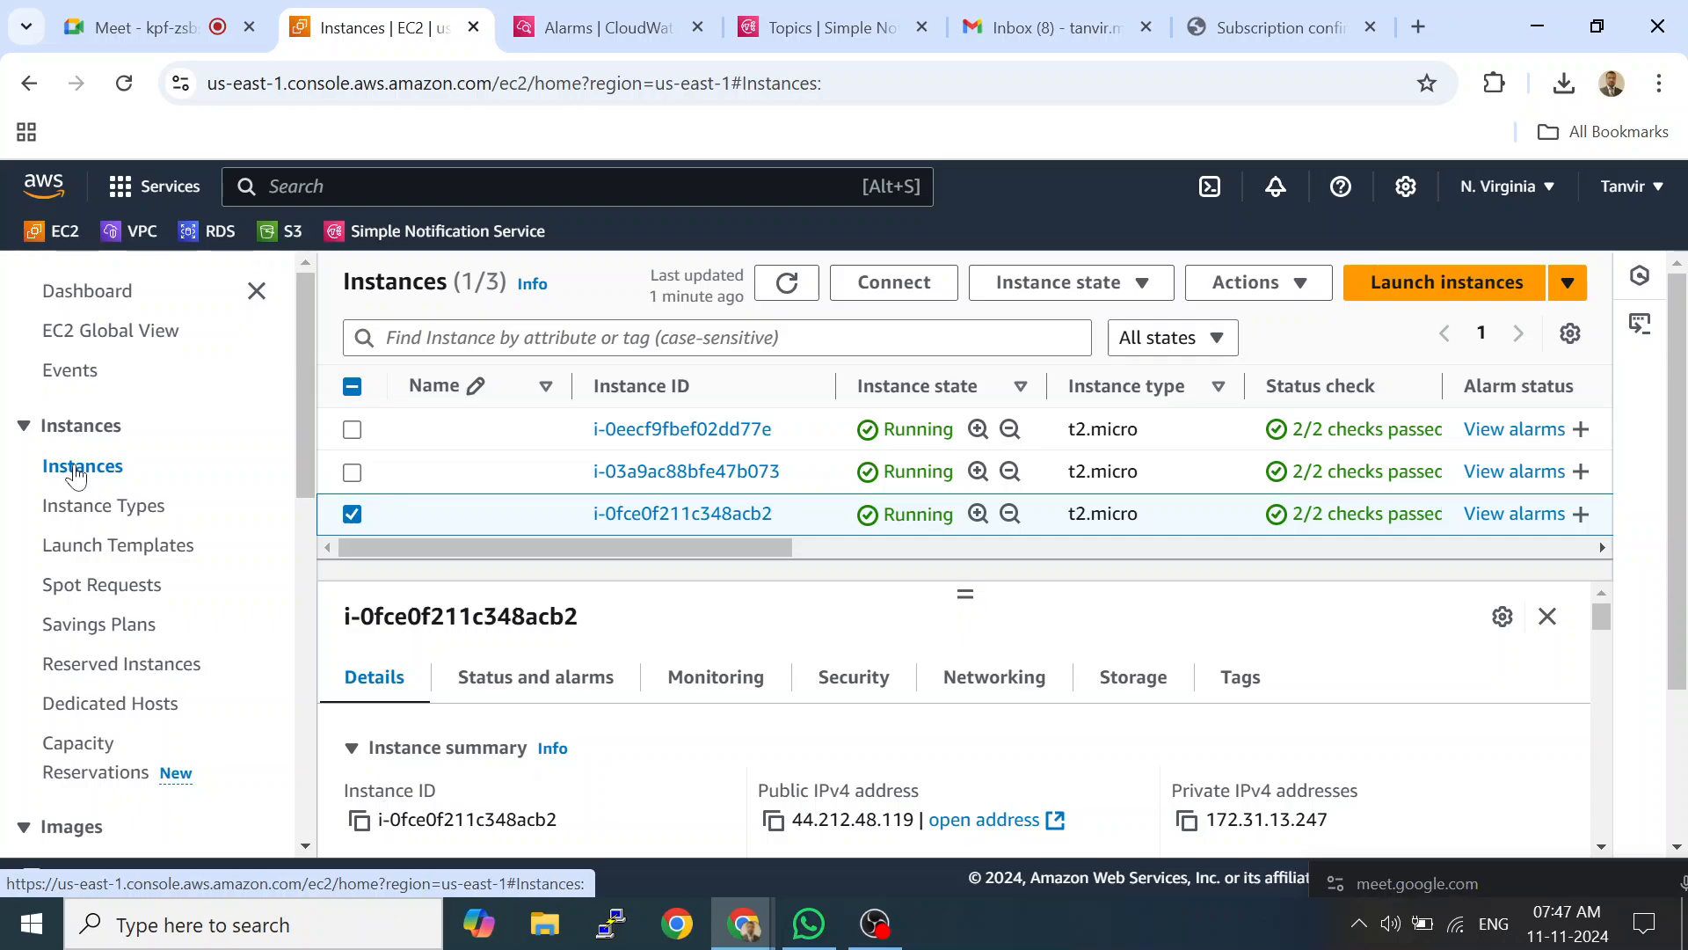
{"action": "left_click", "coordinate": [786, 284]}
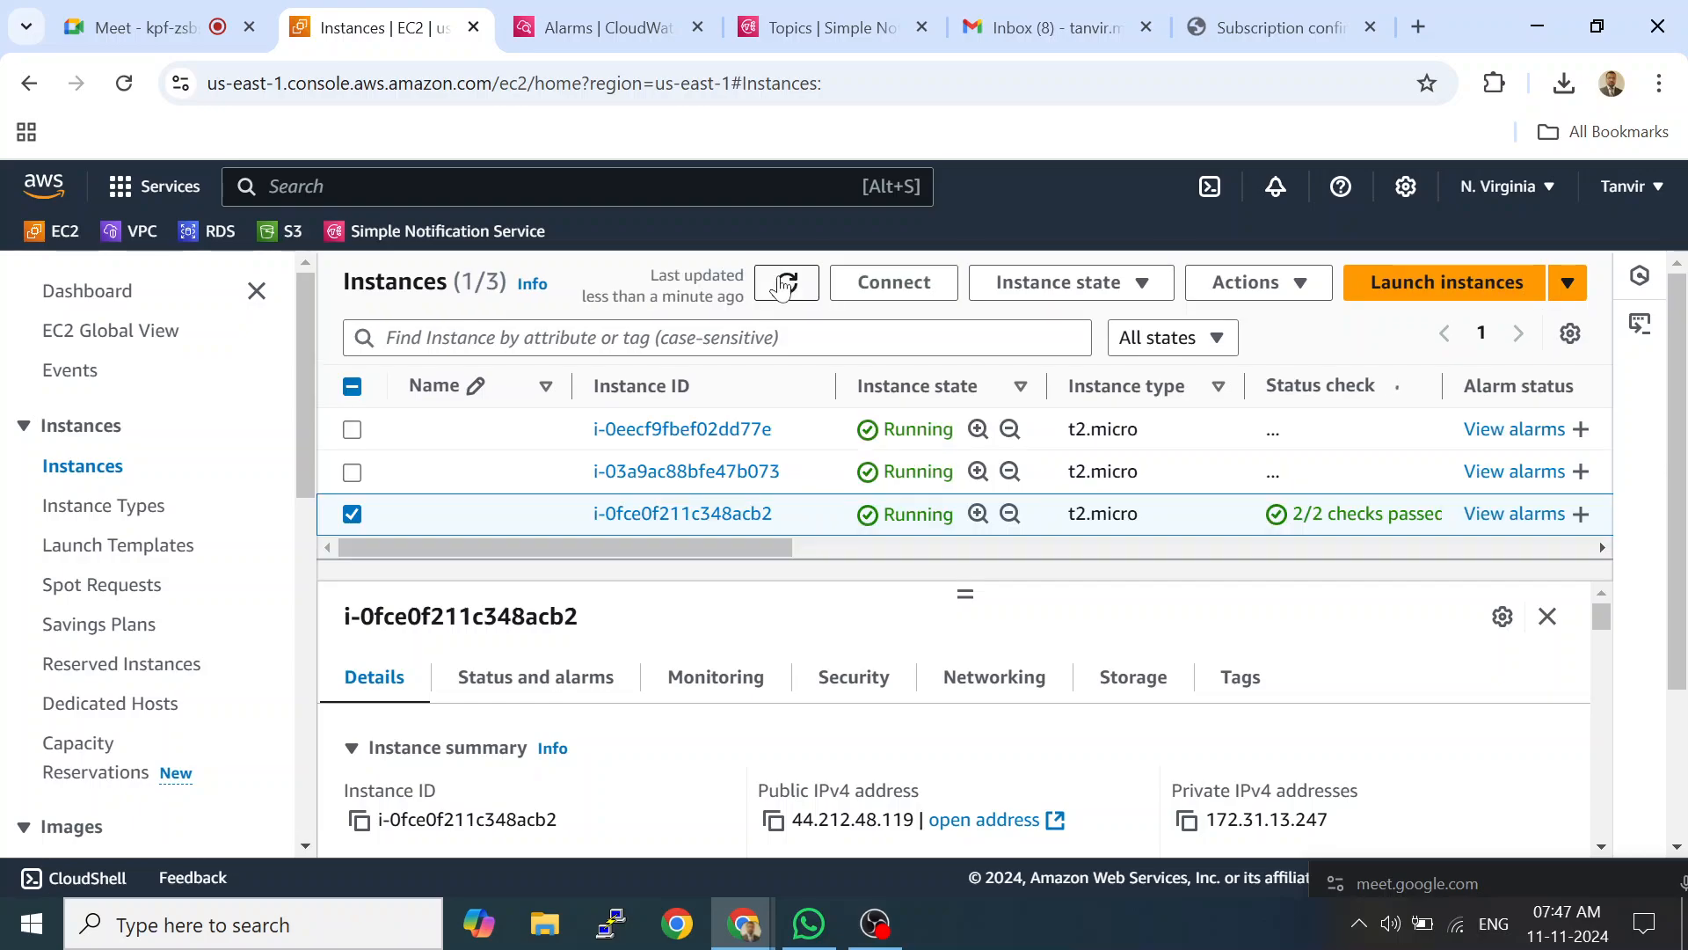
{"action": "left_click", "coordinate": [786, 284]}
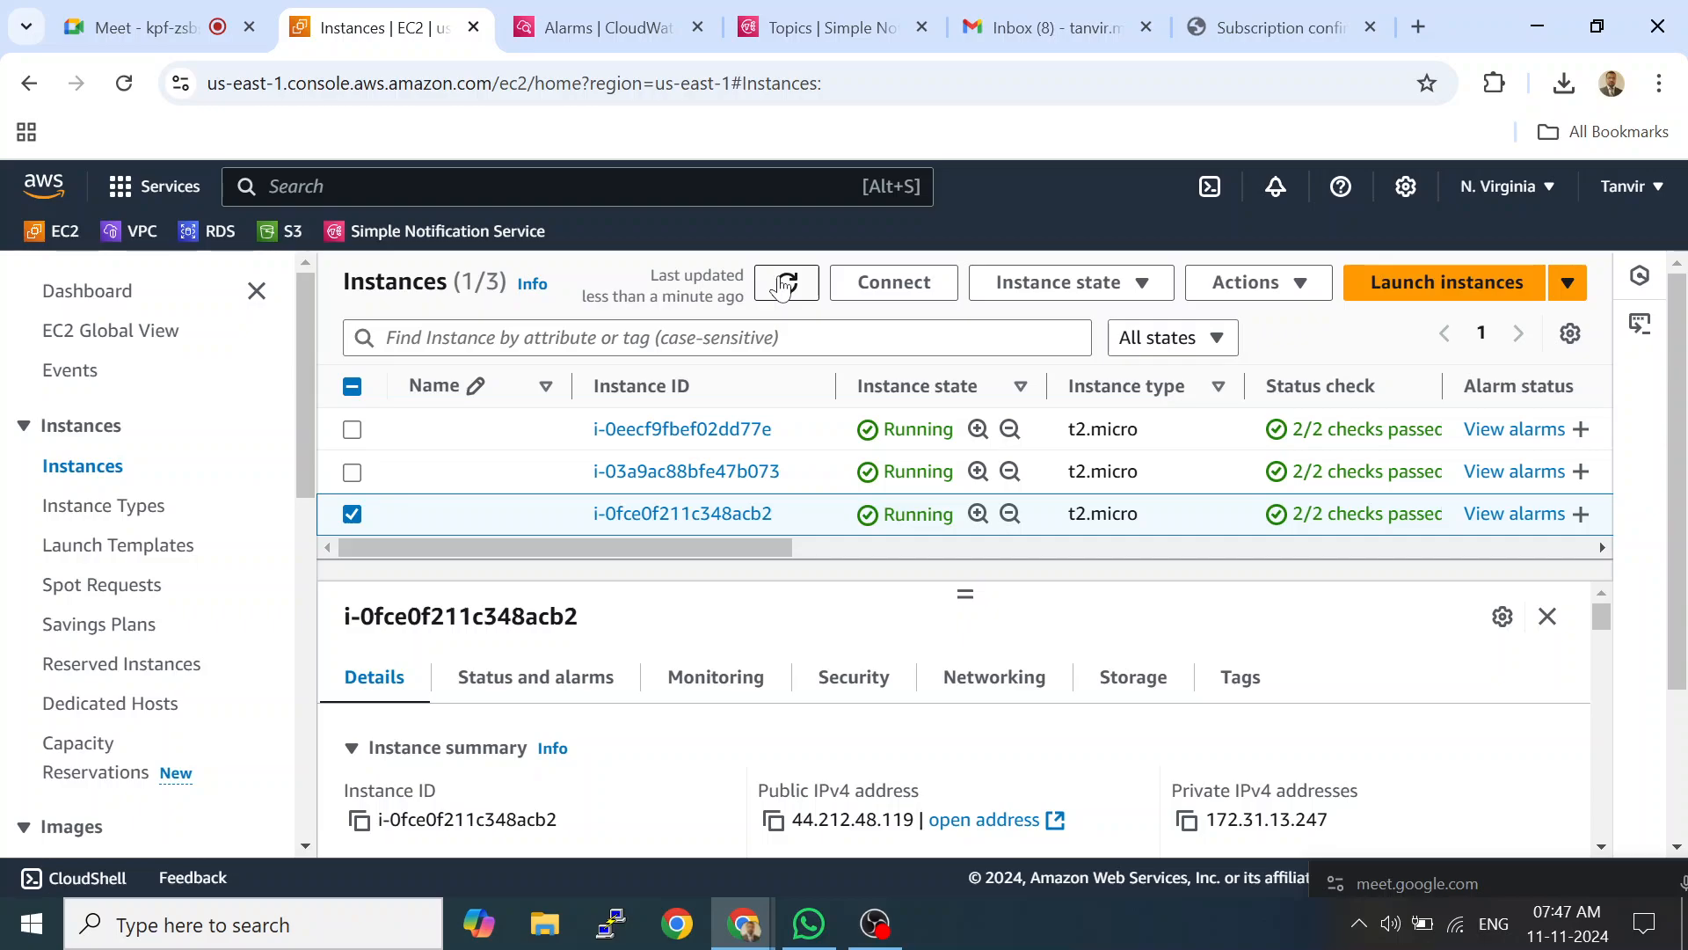
Open the CloudWatch ALARM email from AWS Notifications in the Gmail inbox and read its alarm details.
{"action": "left_click", "coordinate": [1053, 25]}
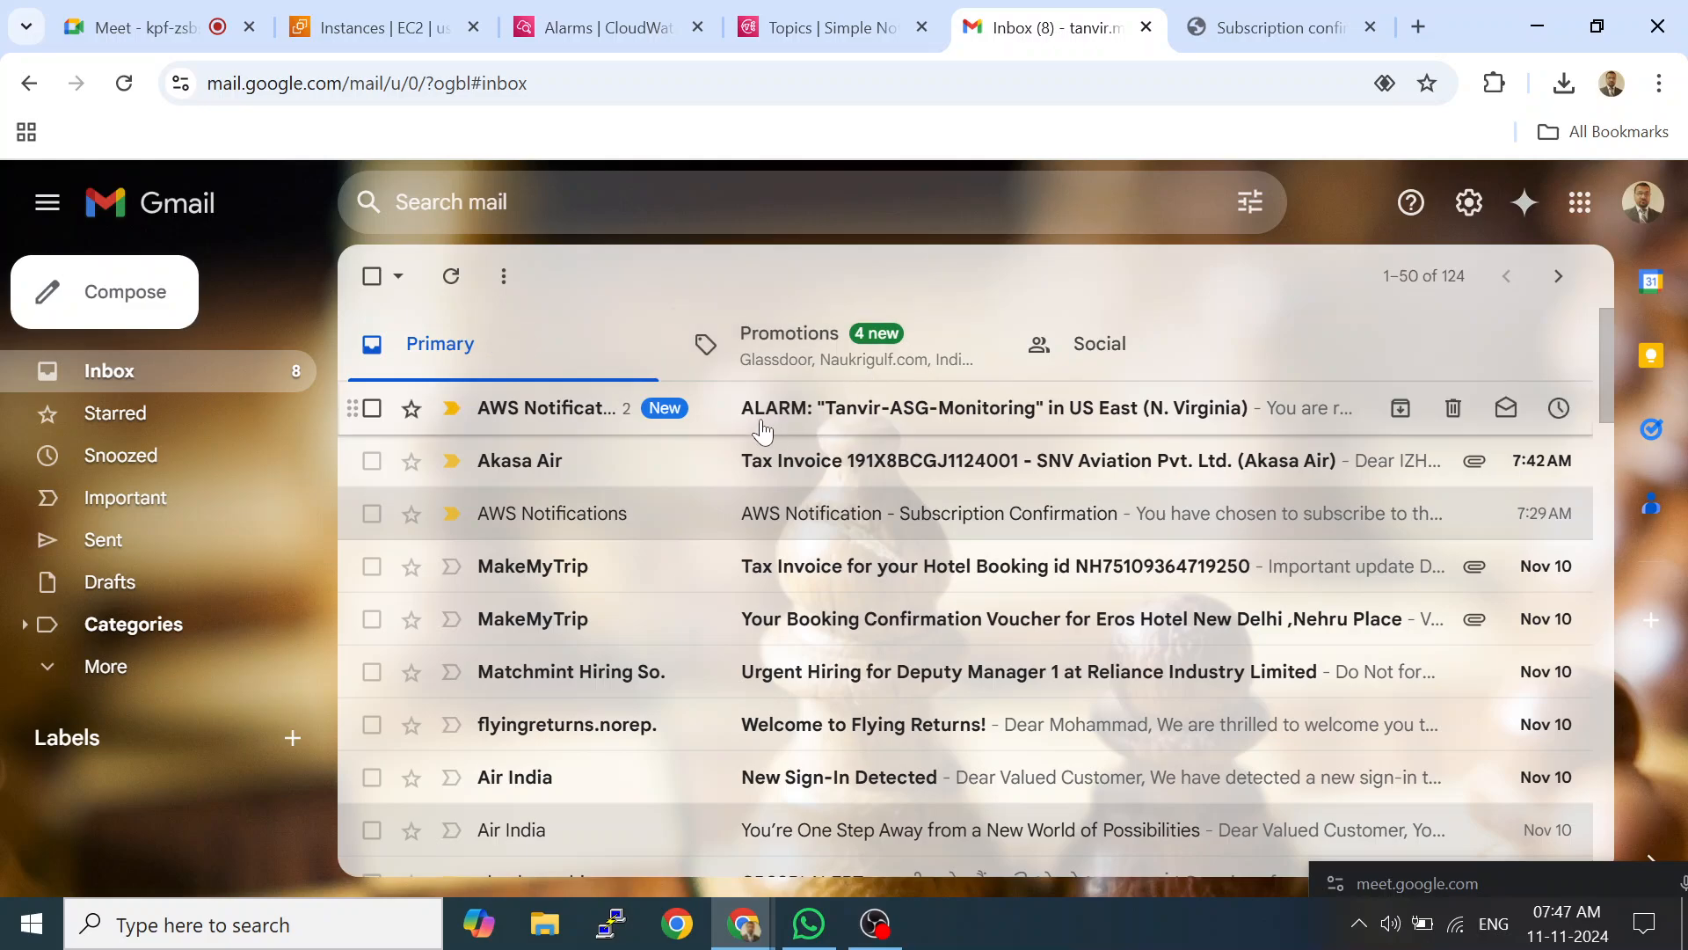
{"action": "left_click", "coordinate": [844, 420]}
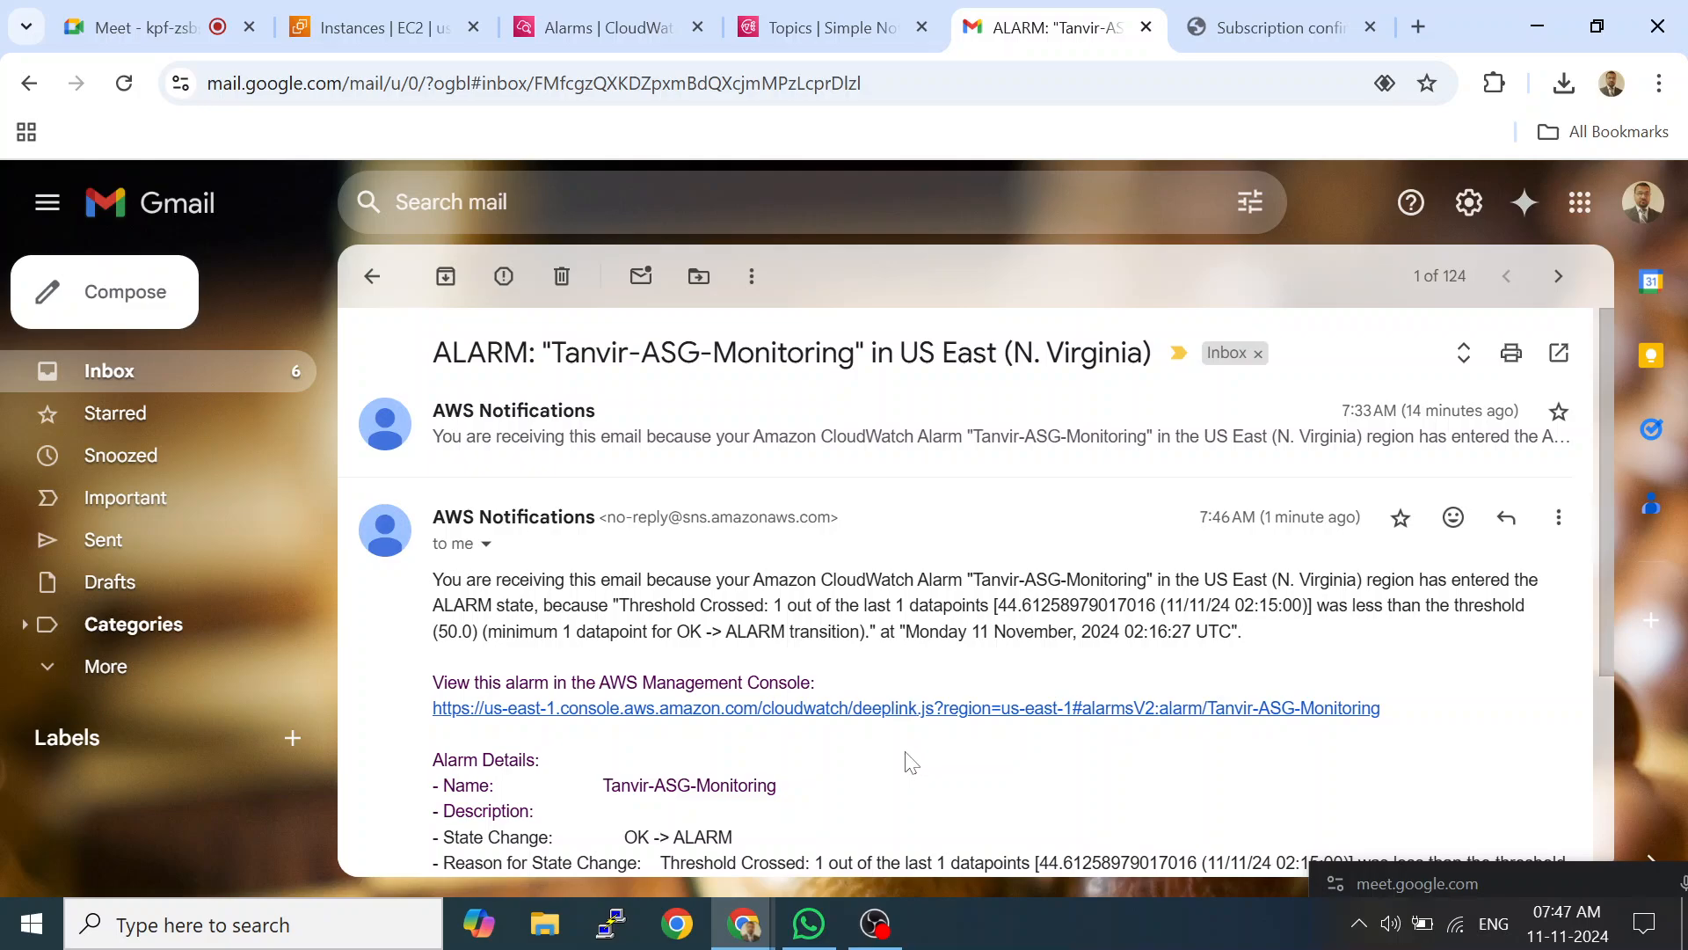
{"action": "scroll", "coordinate": [911, 761], "scroll_direction": "down", "scroll_amount": 3}
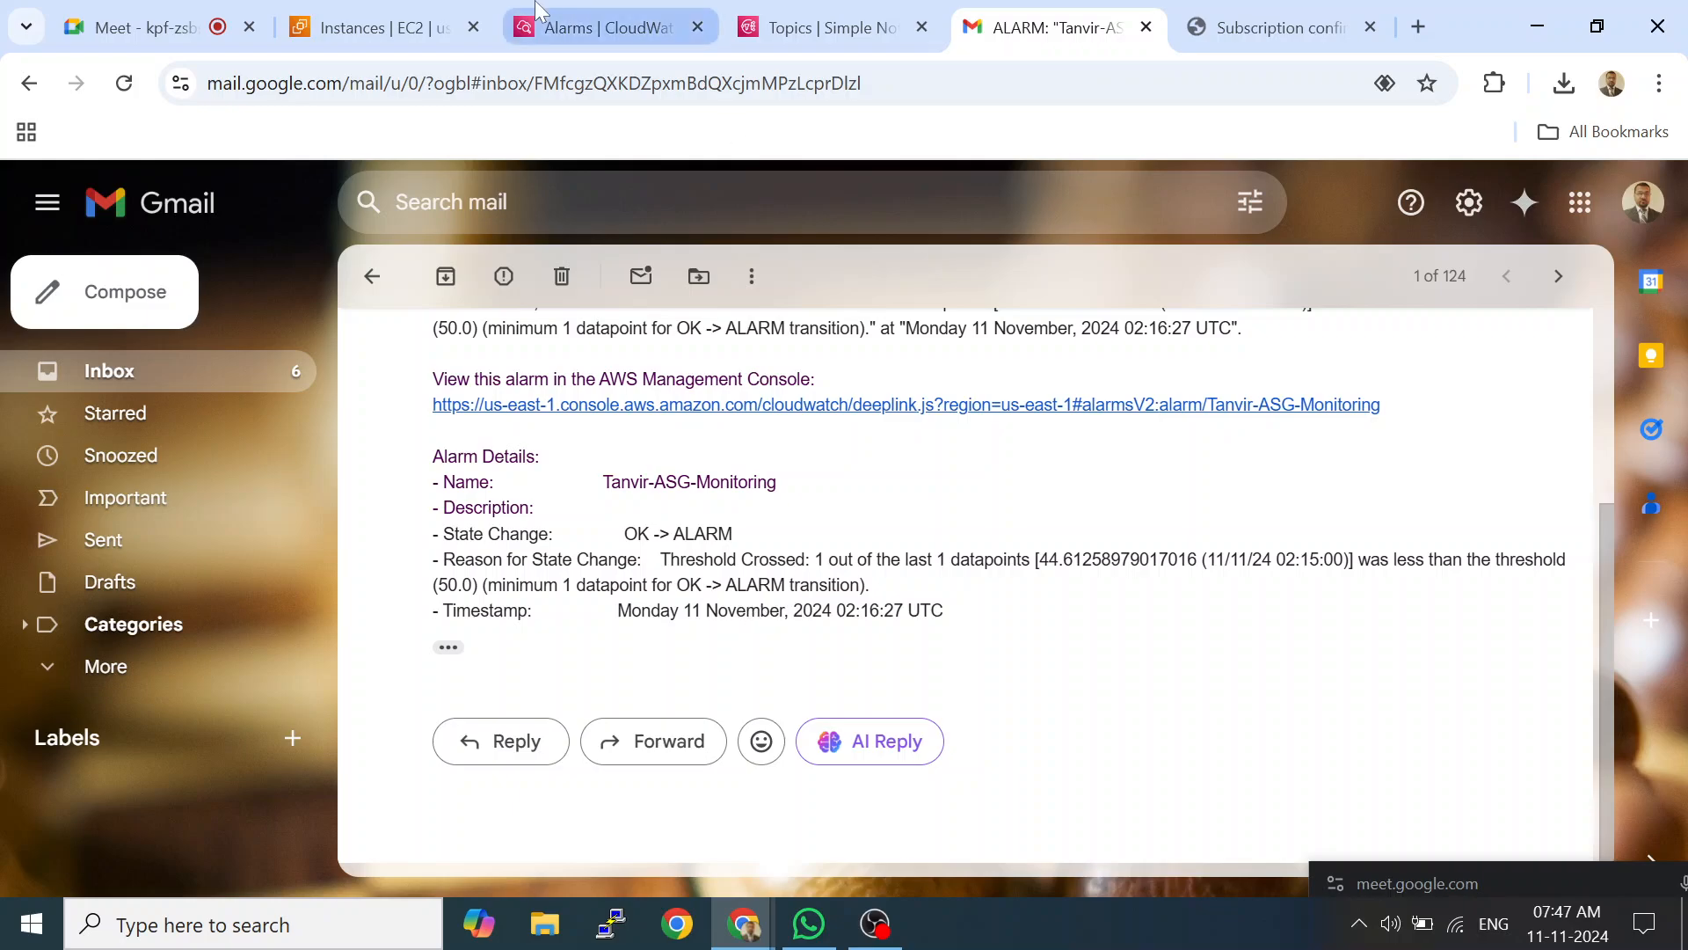
Look in on the Google Meet call, return to the EC2 Instances list and refresh the instance states.
{"action": "left_click", "coordinate": [140, 28]}
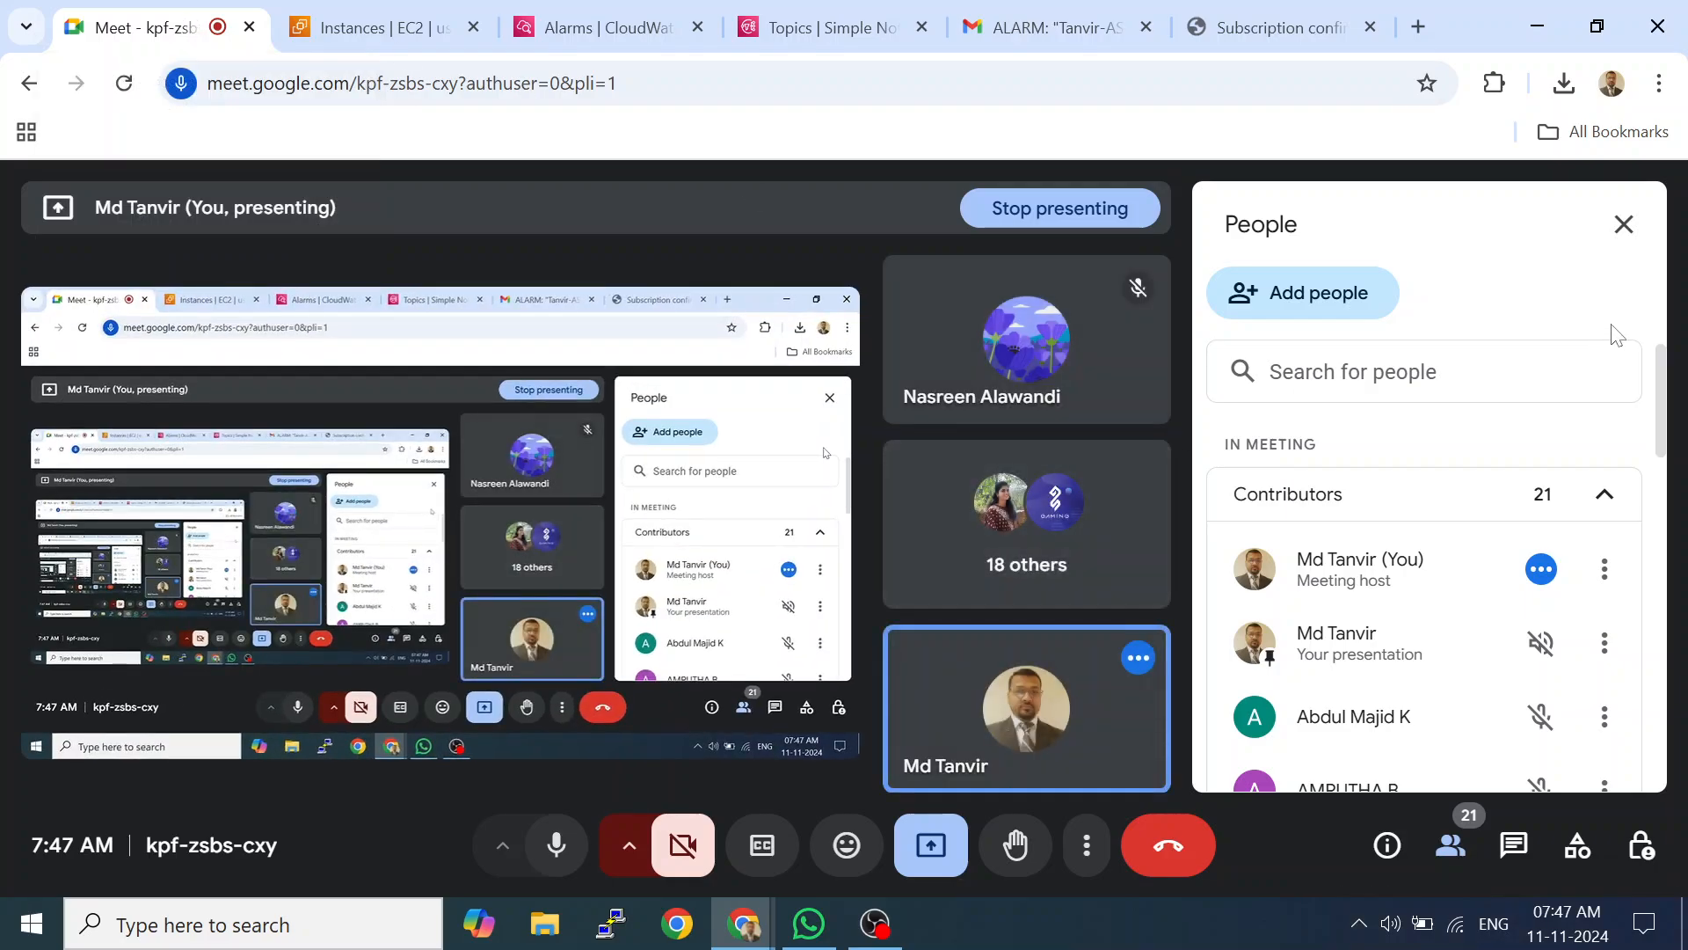
{"action": "left_click", "coordinate": [406, 35]}
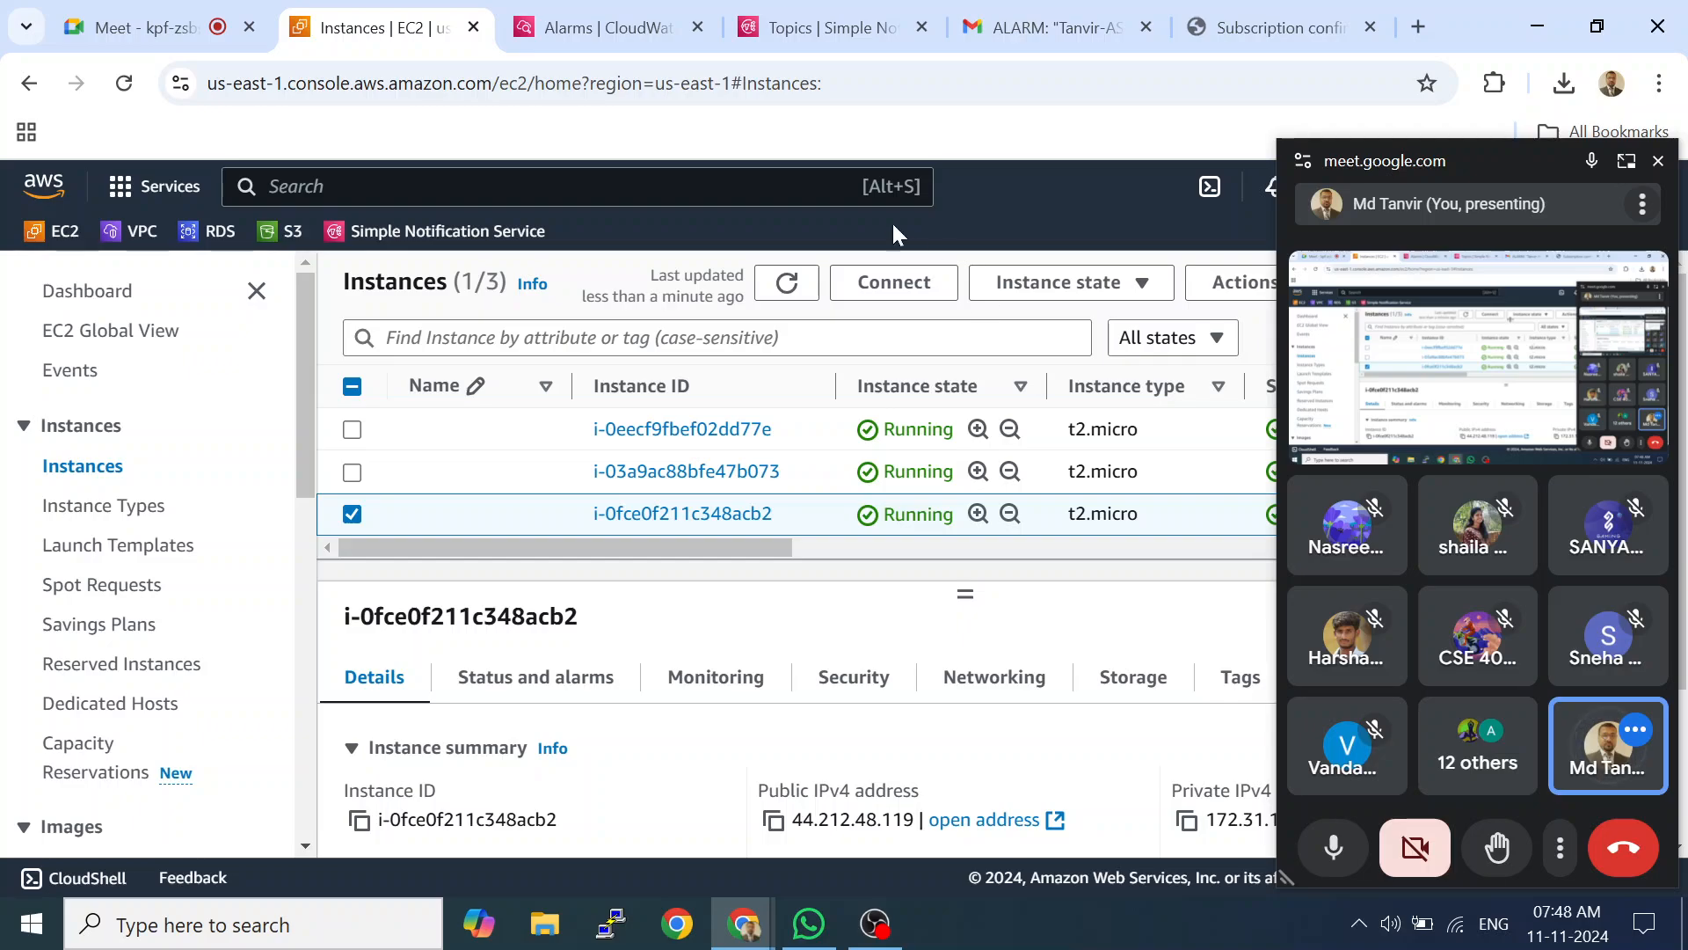
{"action": "left_click", "coordinate": [786, 286]}
{"action": "left_click", "coordinate": [786, 286]}
Open the Auto Scaling group from the Auto Scaling Groups list and examine the conditions and actions of its dynamic scaling policies.
{"action": "scroll", "coordinate": [156, 796], "scroll_direction": "down", "scroll_amount": 5}
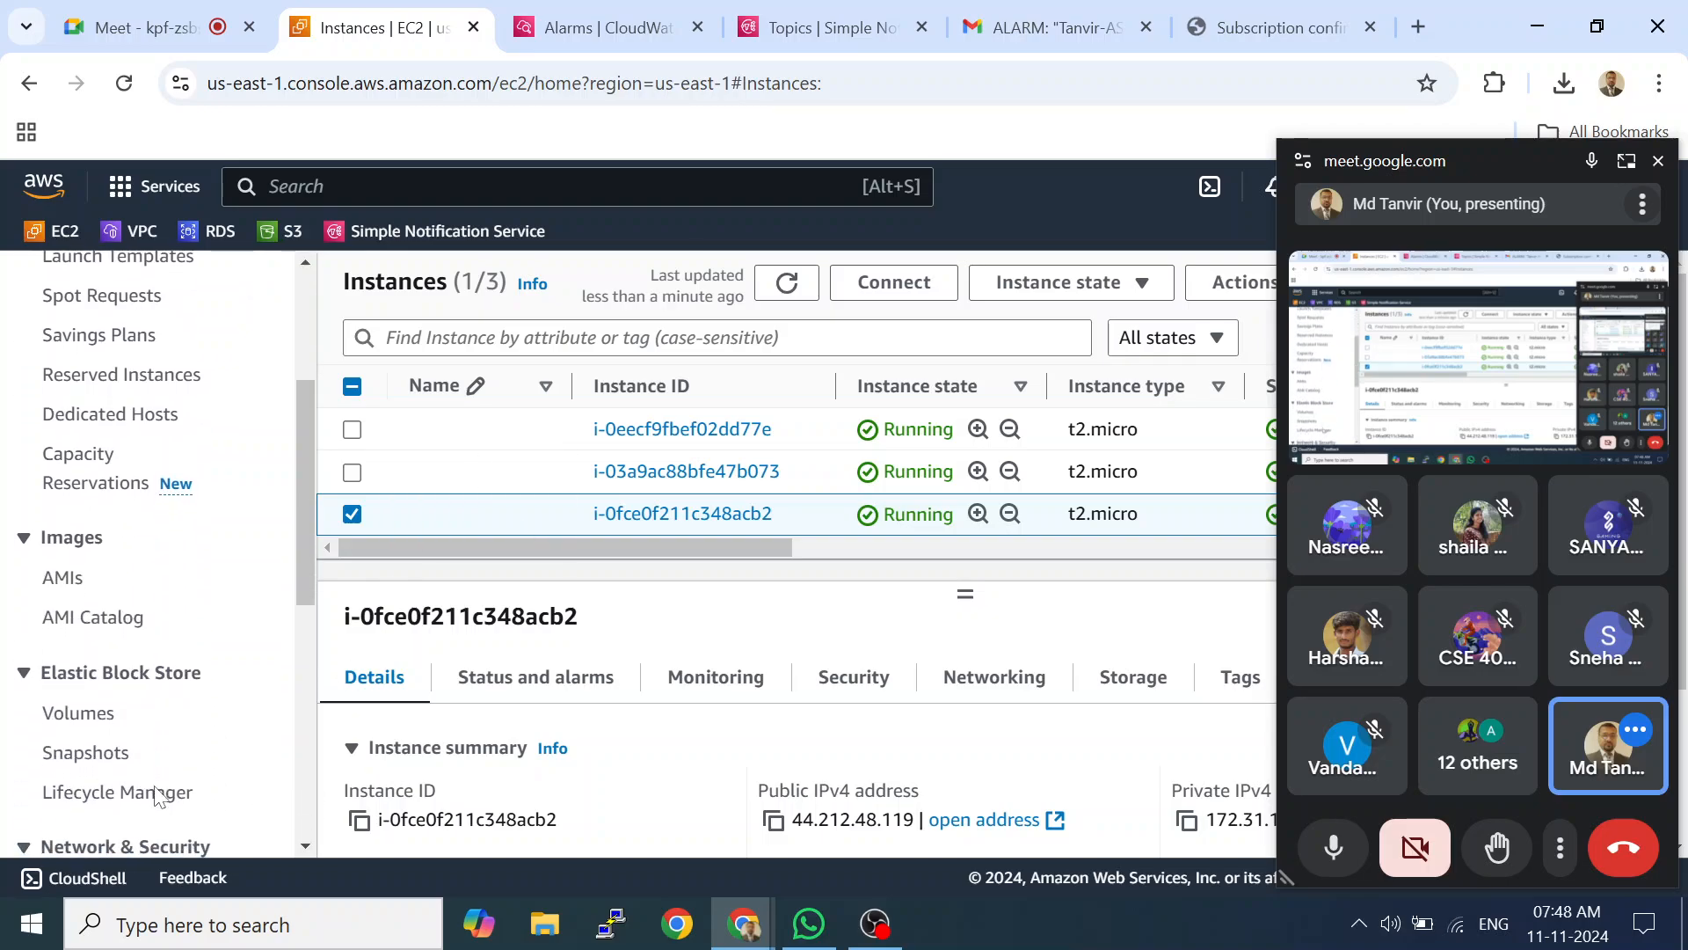
{"action": "scroll", "coordinate": [156, 796], "scroll_direction": "down", "scroll_amount": 4}
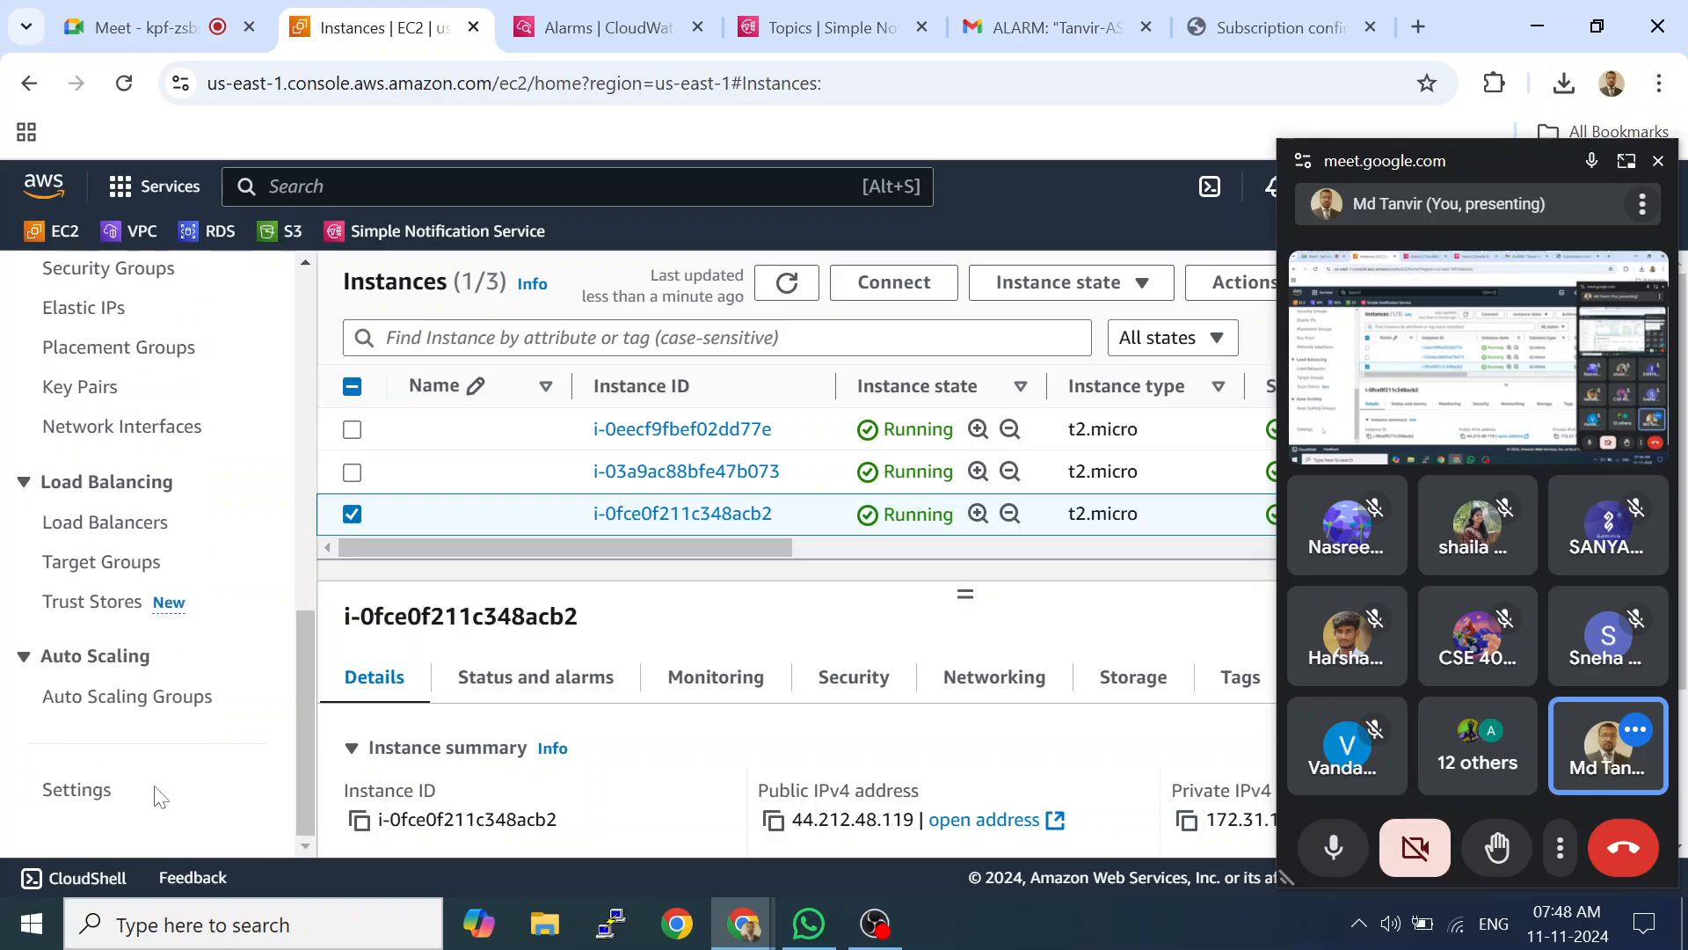
{"action": "left_click", "coordinate": [112, 697]}
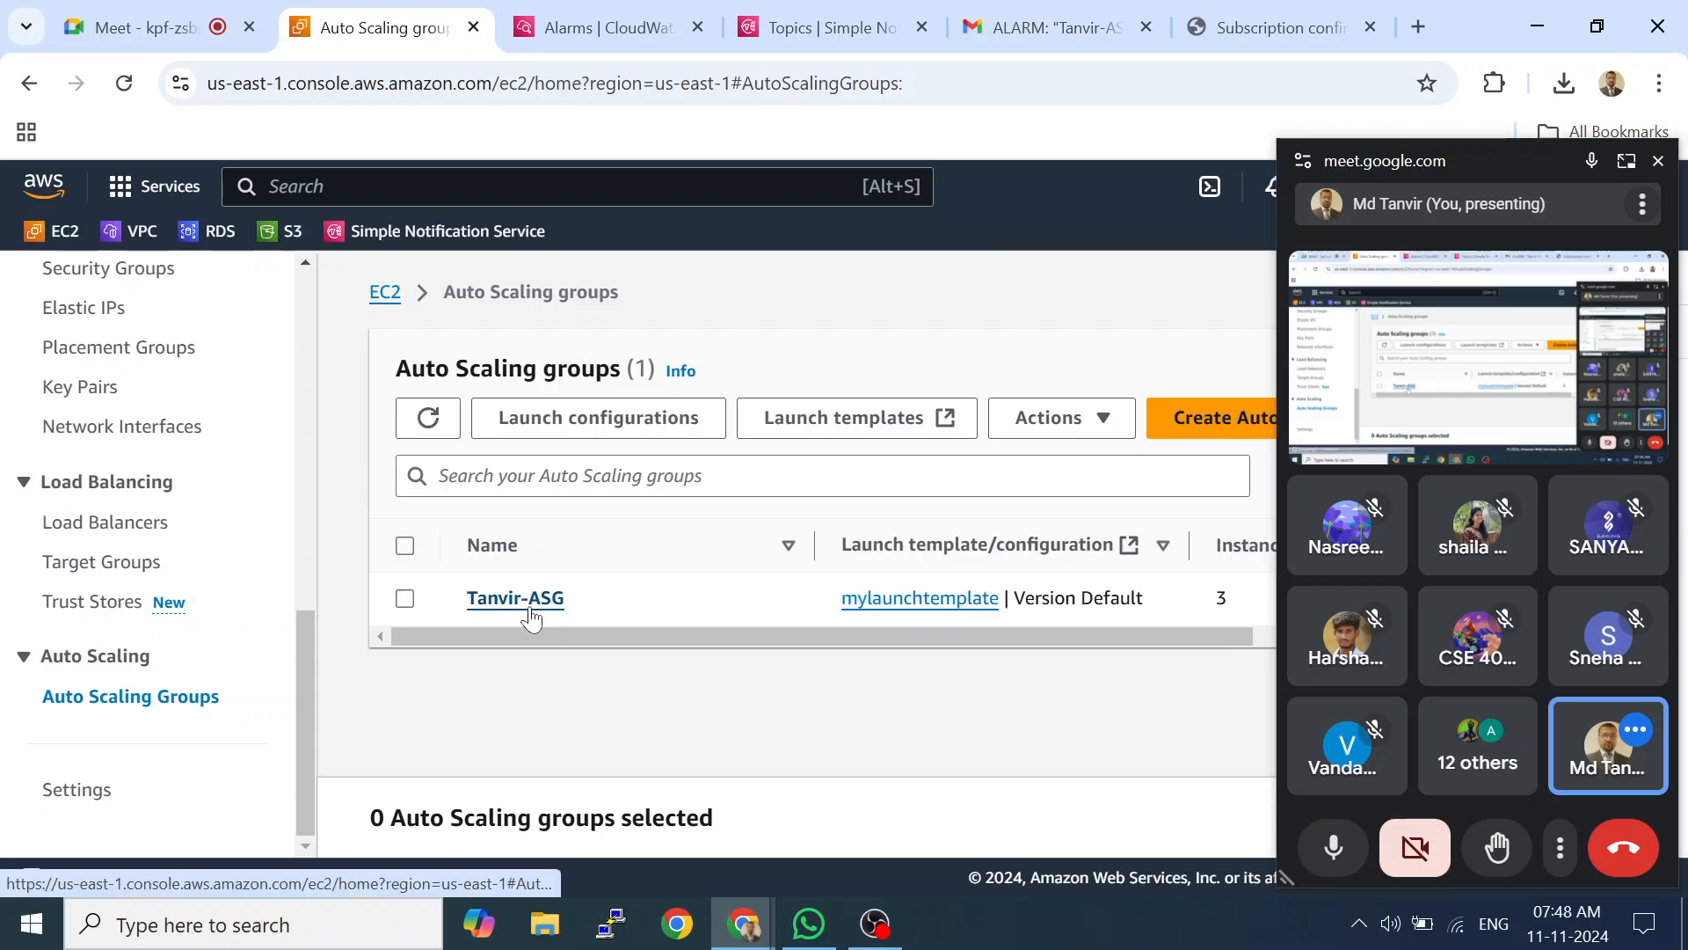
{"action": "left_click", "coordinate": [531, 607]}
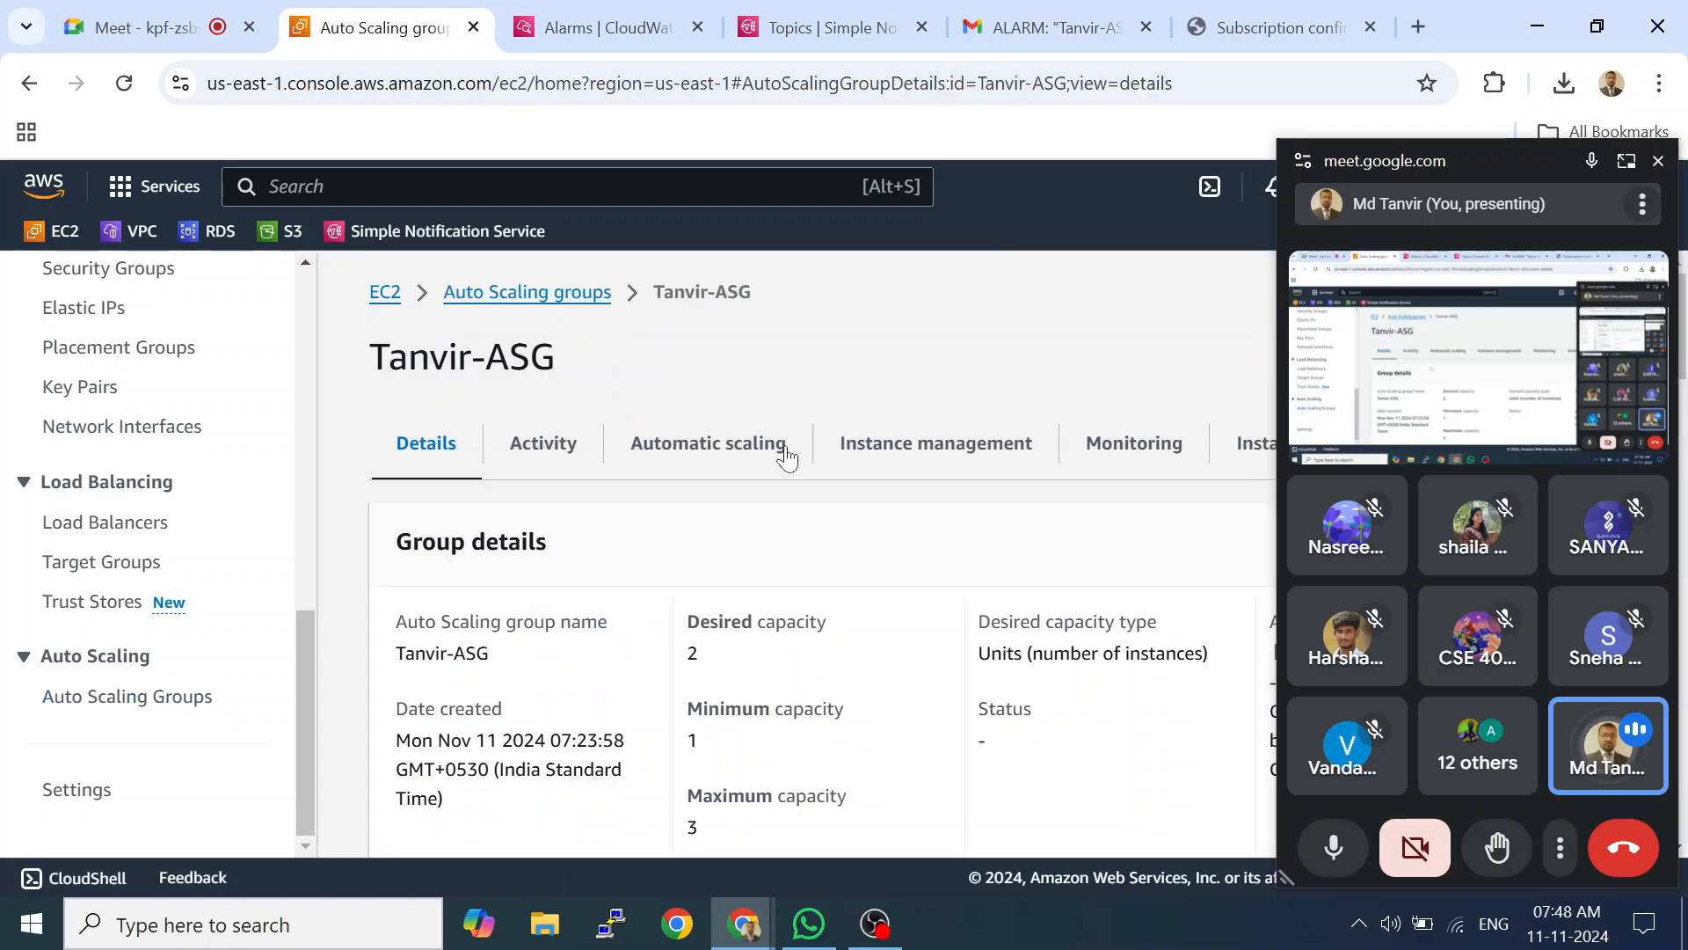
{"action": "left_click", "coordinate": [752, 447]}
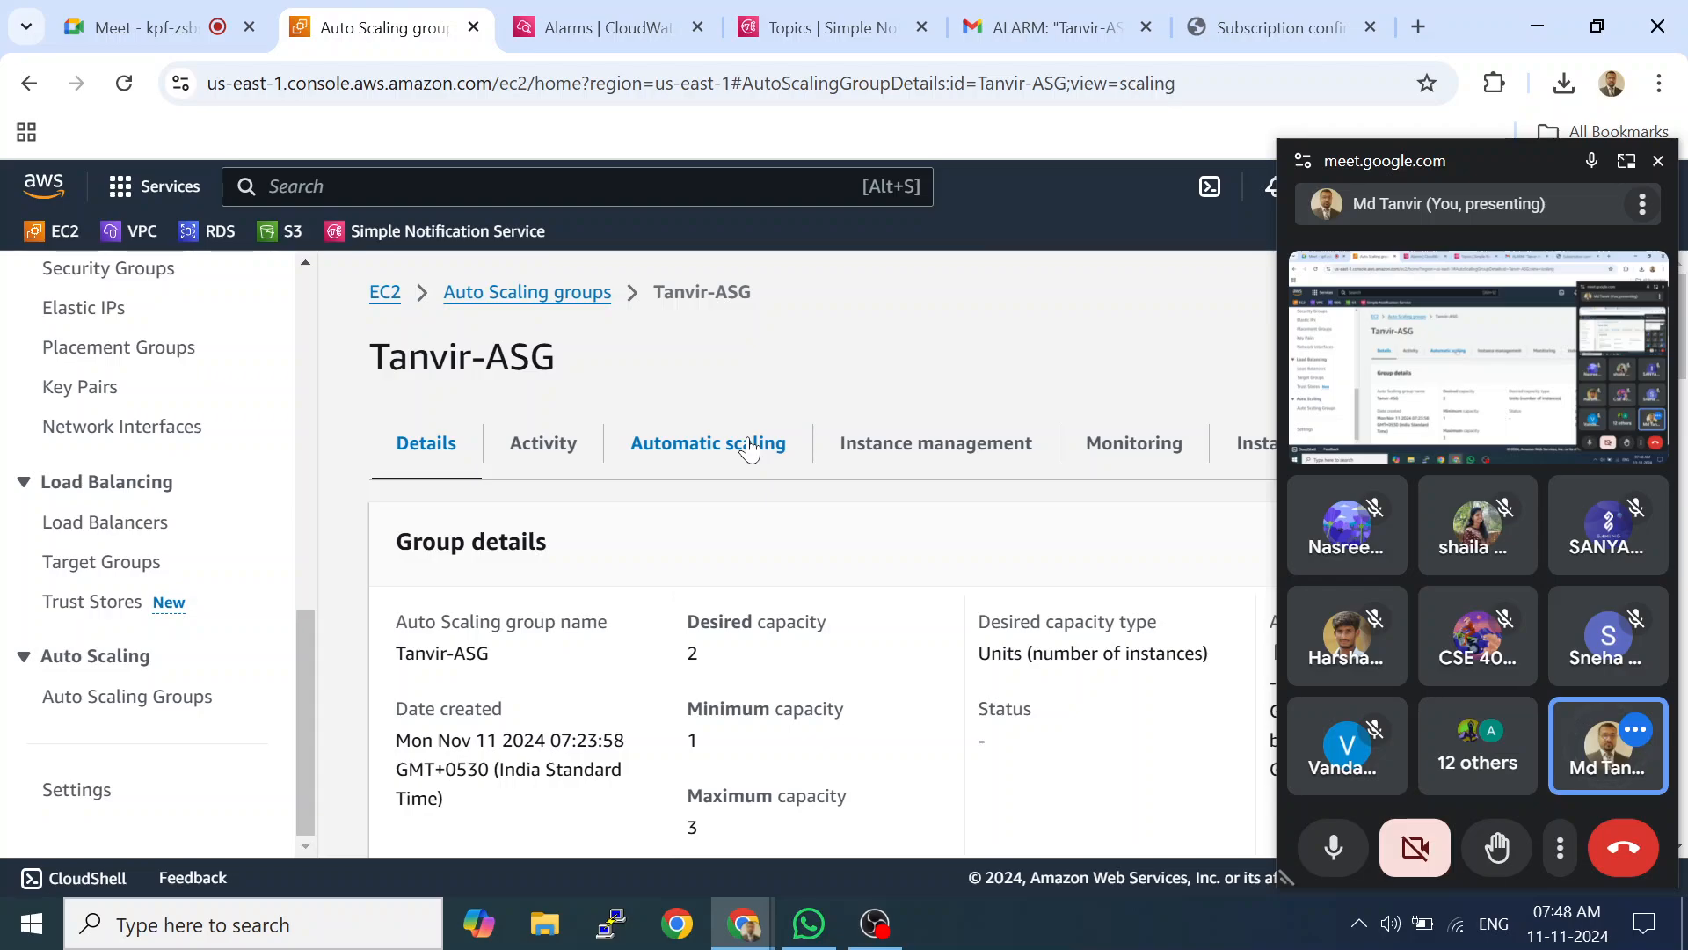
{"action": "scroll", "coordinate": [749, 446], "scroll_direction": "down", "scroll_amount": 4}
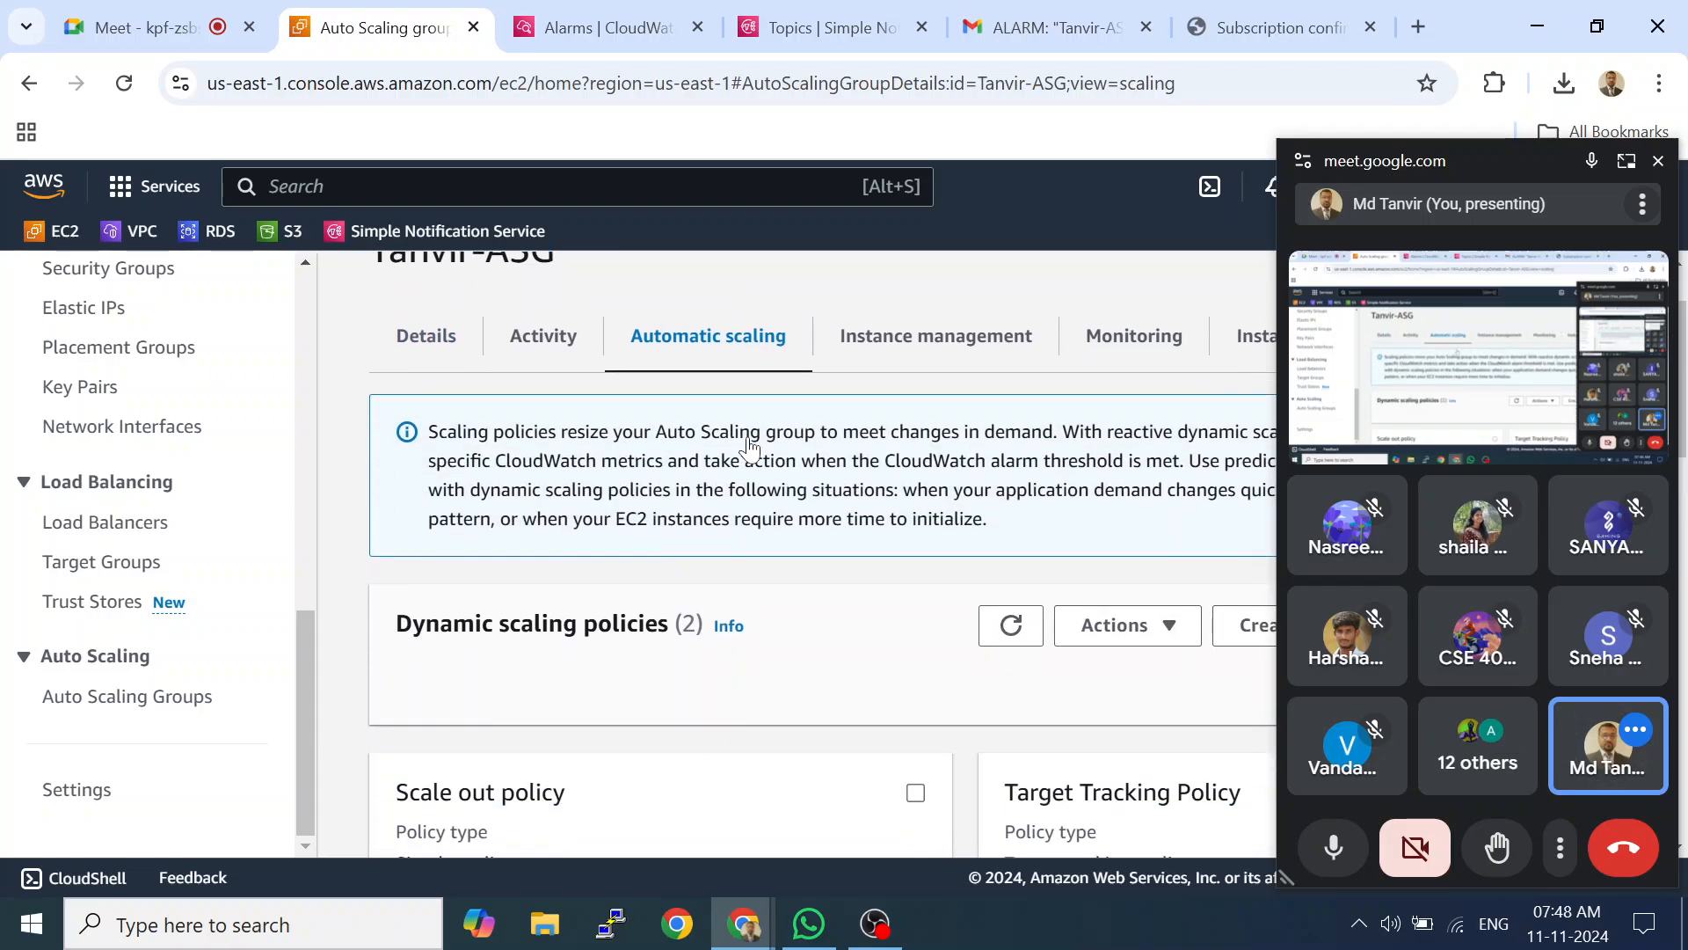
{"action": "scroll", "coordinate": [749, 448], "scroll_direction": "down", "scroll_amount": 2}
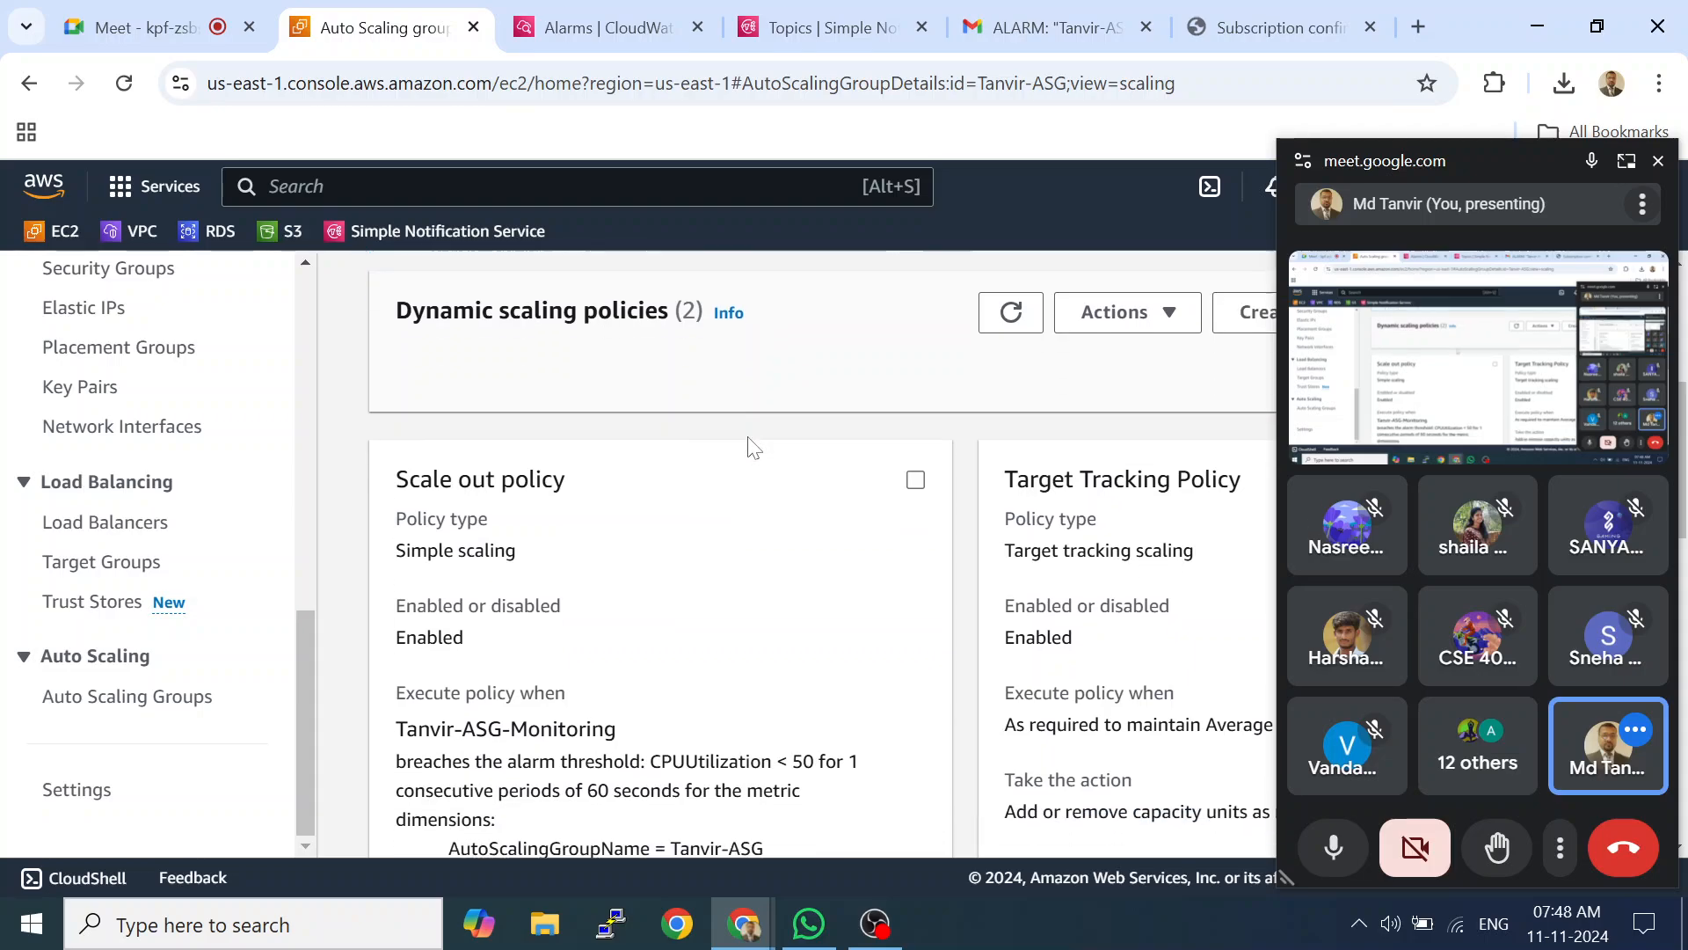
{"action": "scroll", "coordinate": [751, 447], "scroll_direction": "down", "scroll_amount": 4}
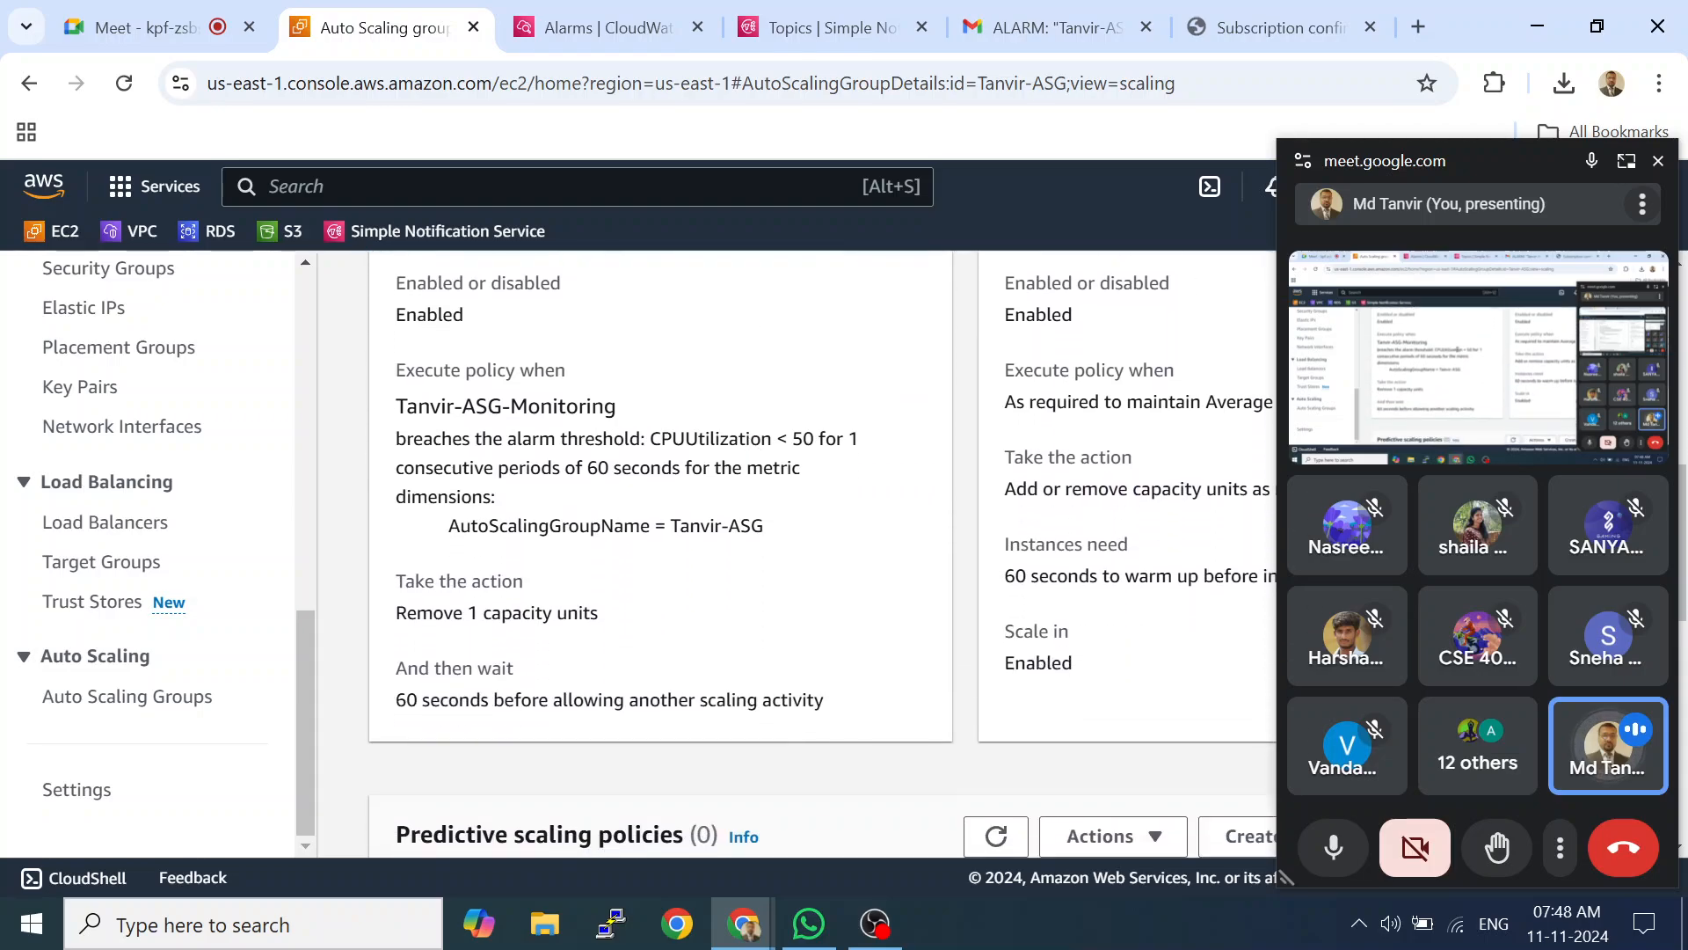
{"action": "scroll", "coordinate": [752, 446], "scroll_direction": "down", "scroll_amount": 1}
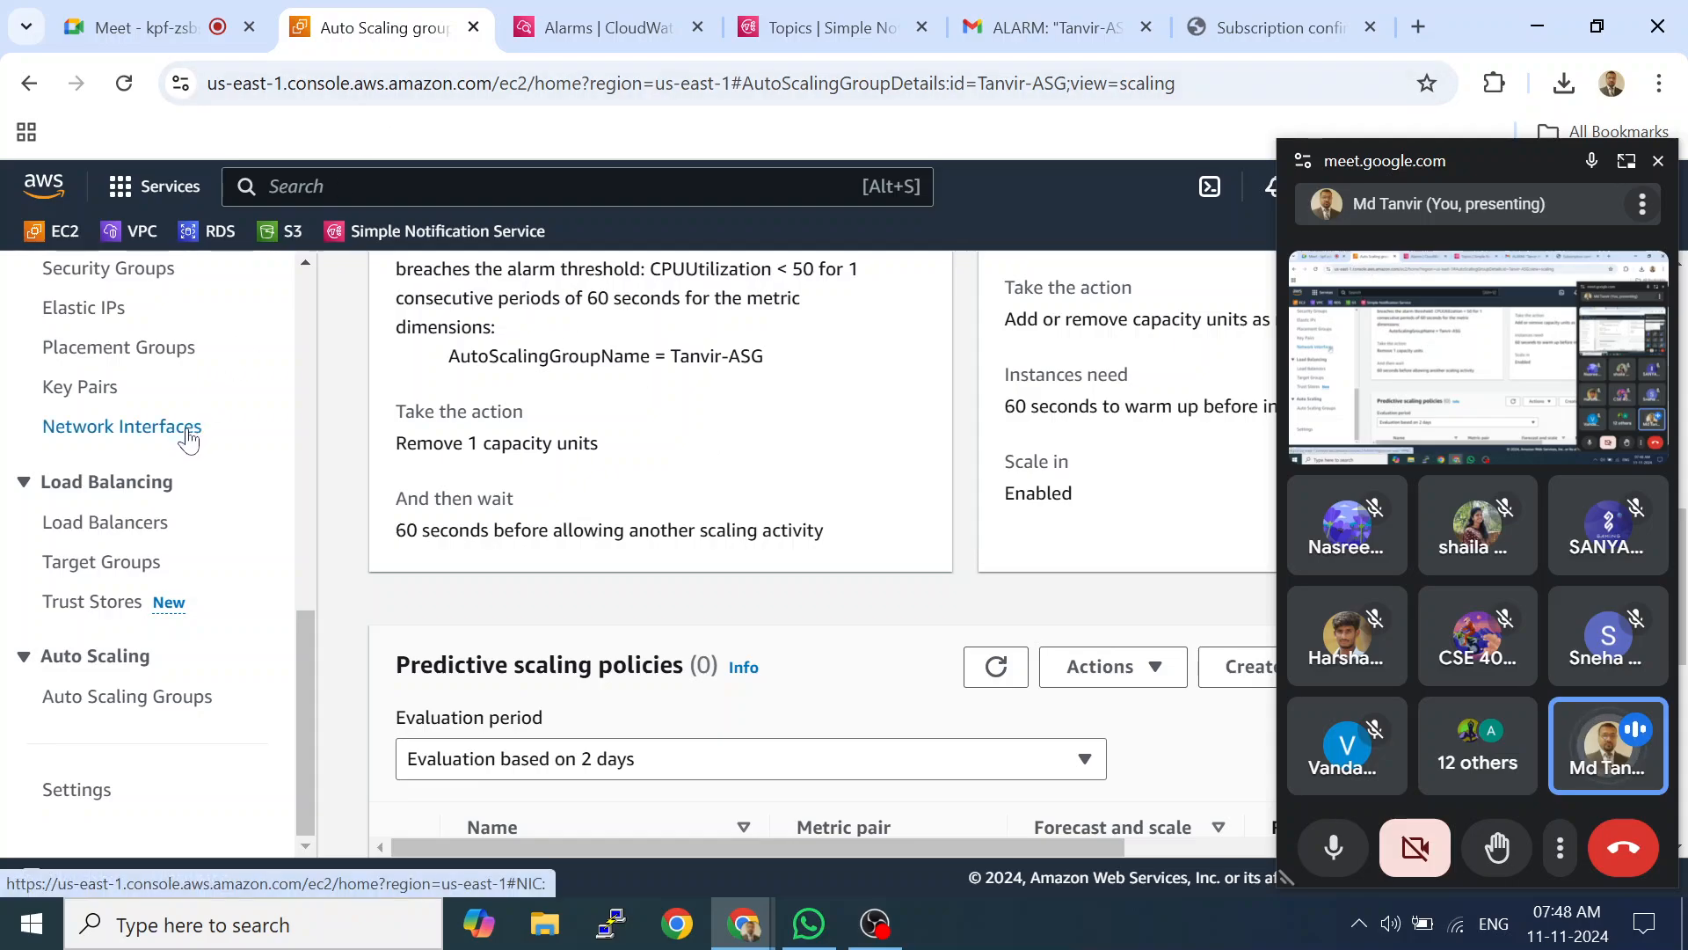
Go back to the EC2 Instances list and refresh it to check whether the group is scaling in.
{"action": "scroll", "coordinate": [189, 440], "scroll_direction": "up", "scroll_amount": 10}
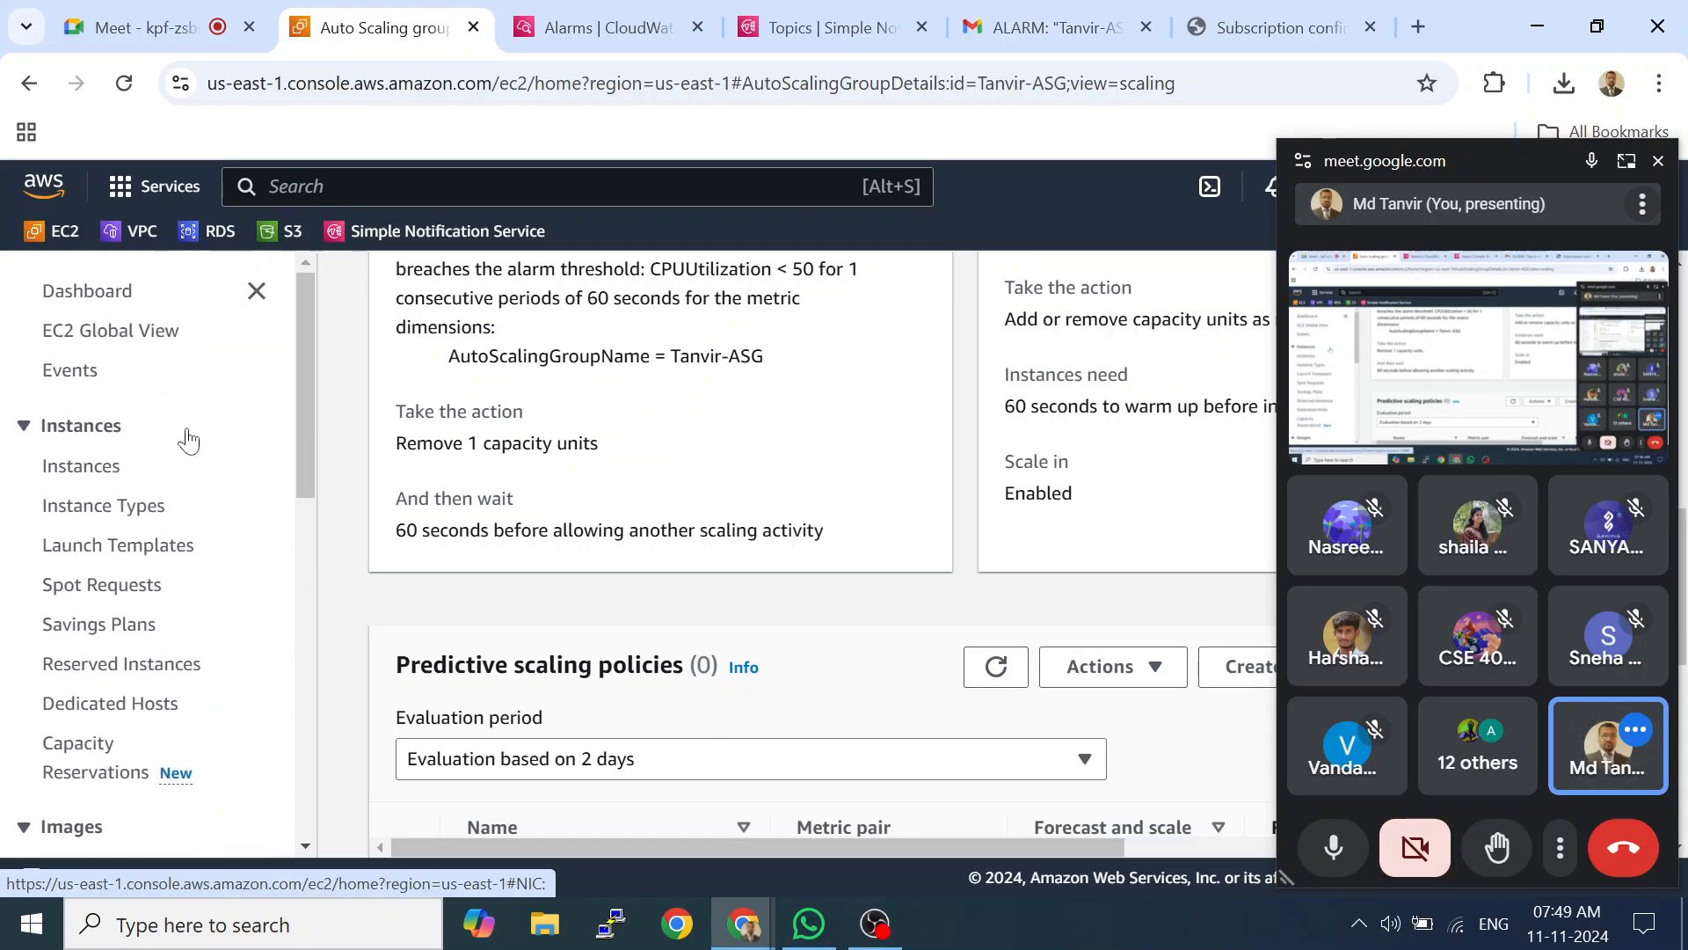
{"action": "left_click", "coordinate": [91, 475]}
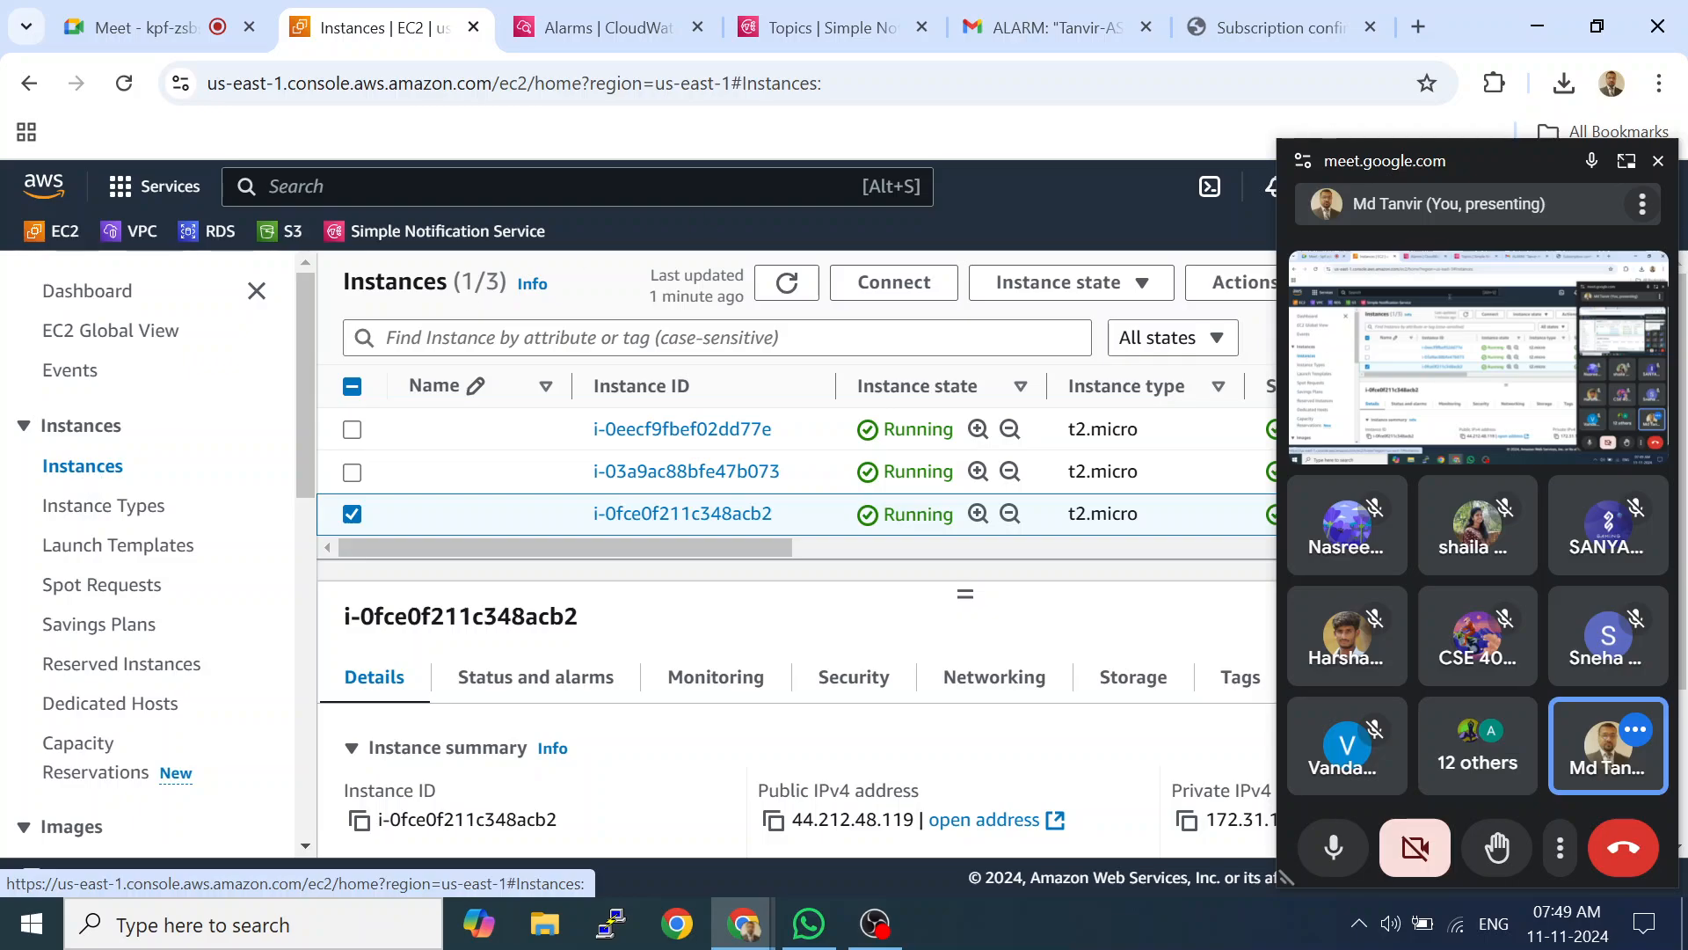
{"action": "left_click", "coordinate": [779, 290]}
{"action": "left_click", "coordinate": [780, 292]}
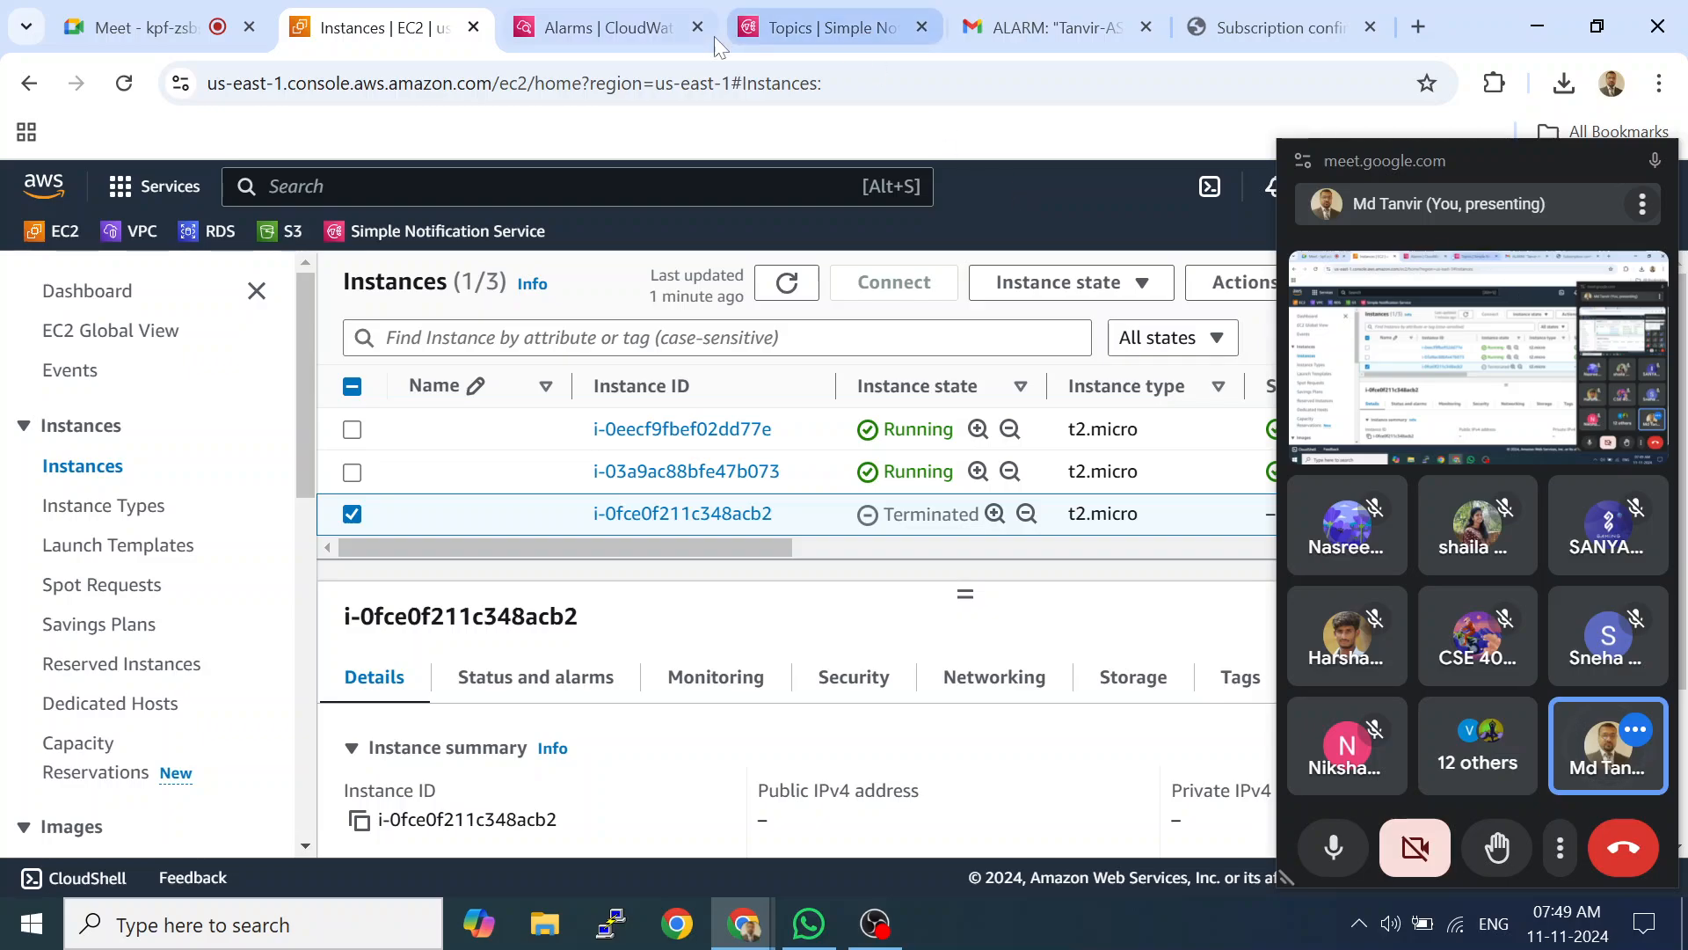
Delete the Auto_Scaling_monitoring_Topic topic in Amazon SNS, confirming with the phrase "delete me".
{"action": "left_click", "coordinate": [809, 26]}
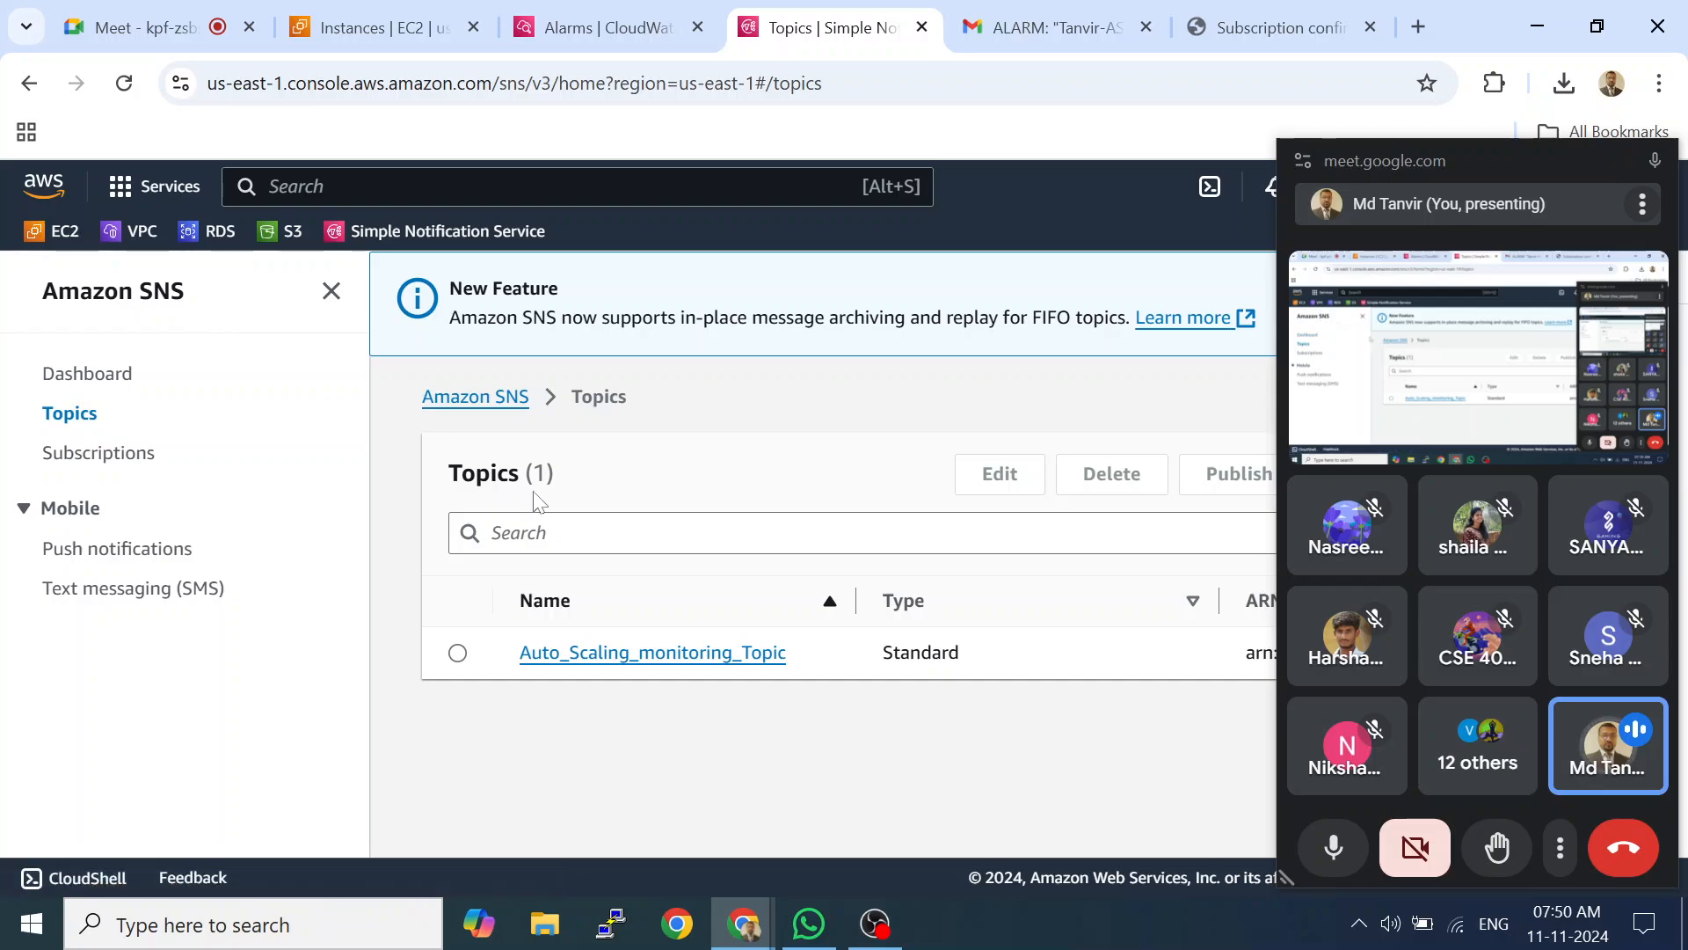
{"action": "left_click", "coordinate": [458, 654]}
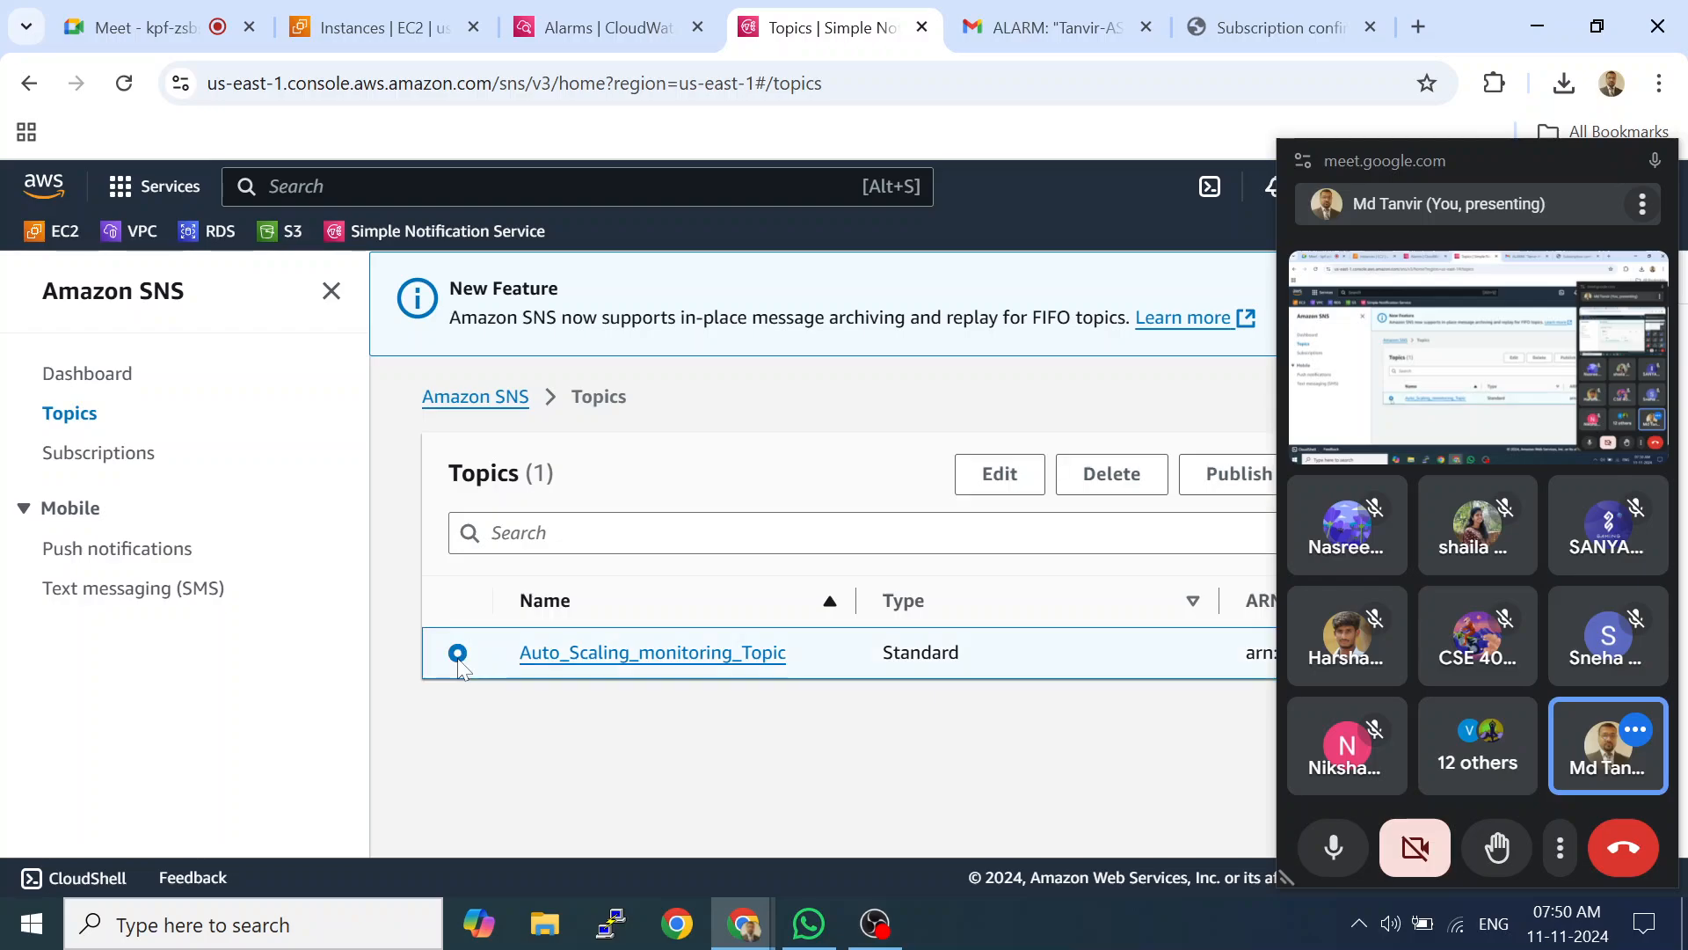
{"action": "left_click", "coordinate": [1089, 487]}
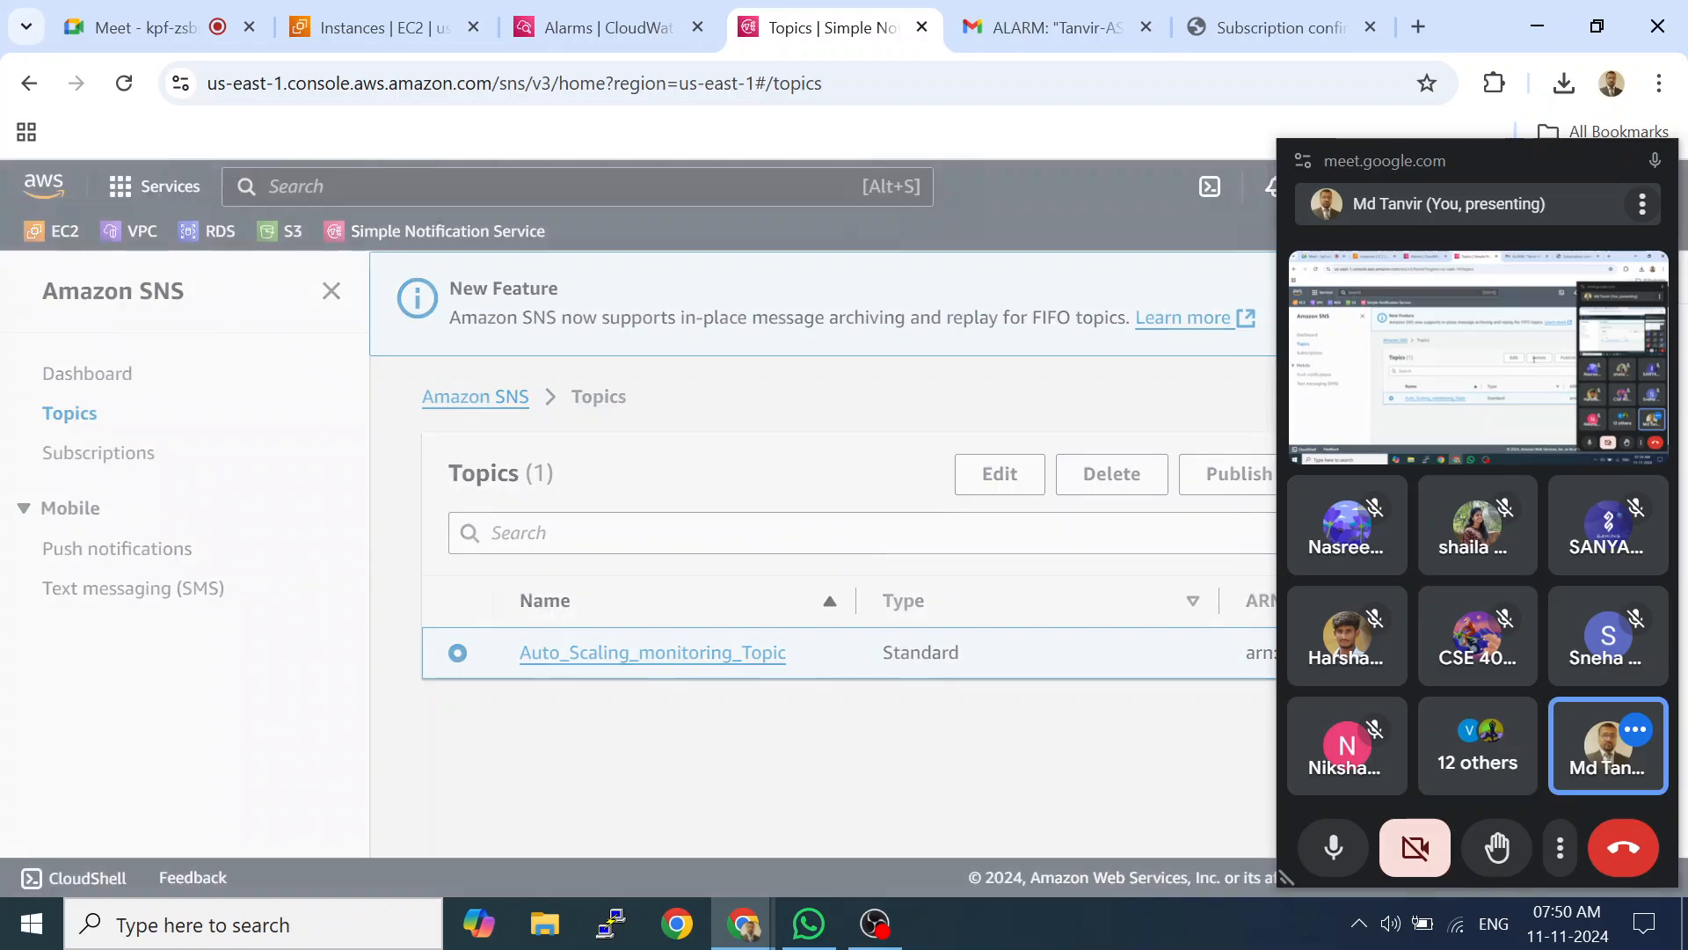
{"action": "left_click", "coordinate": [772, 598]}
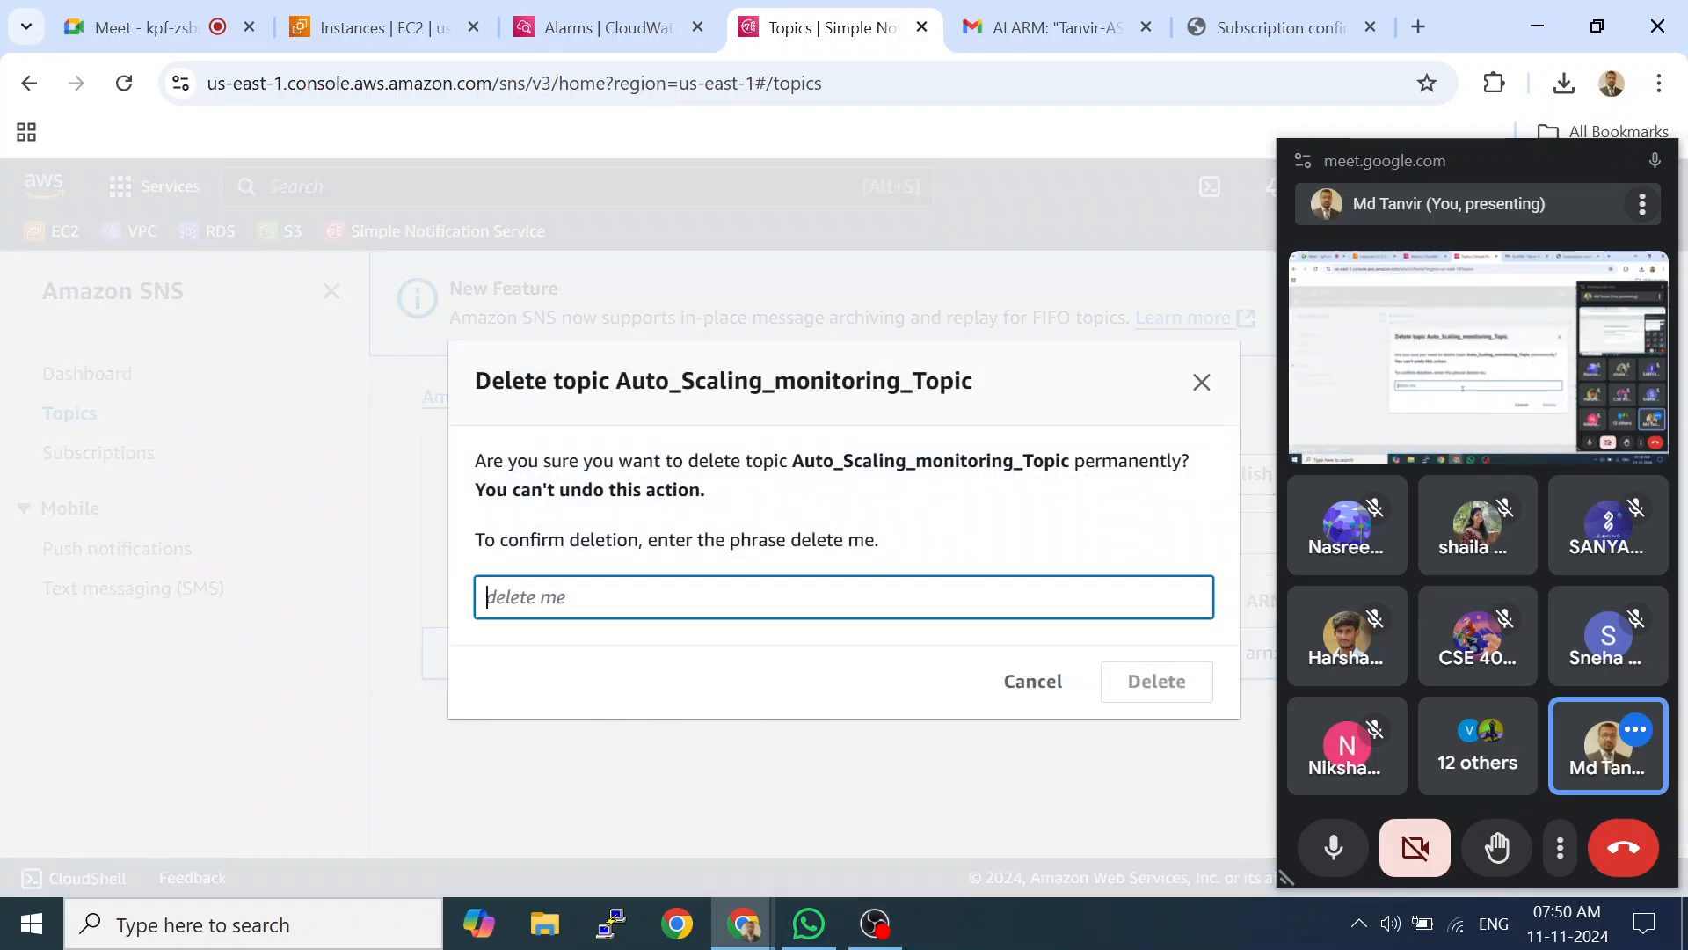
{"action": "type", "text": "delete me"}
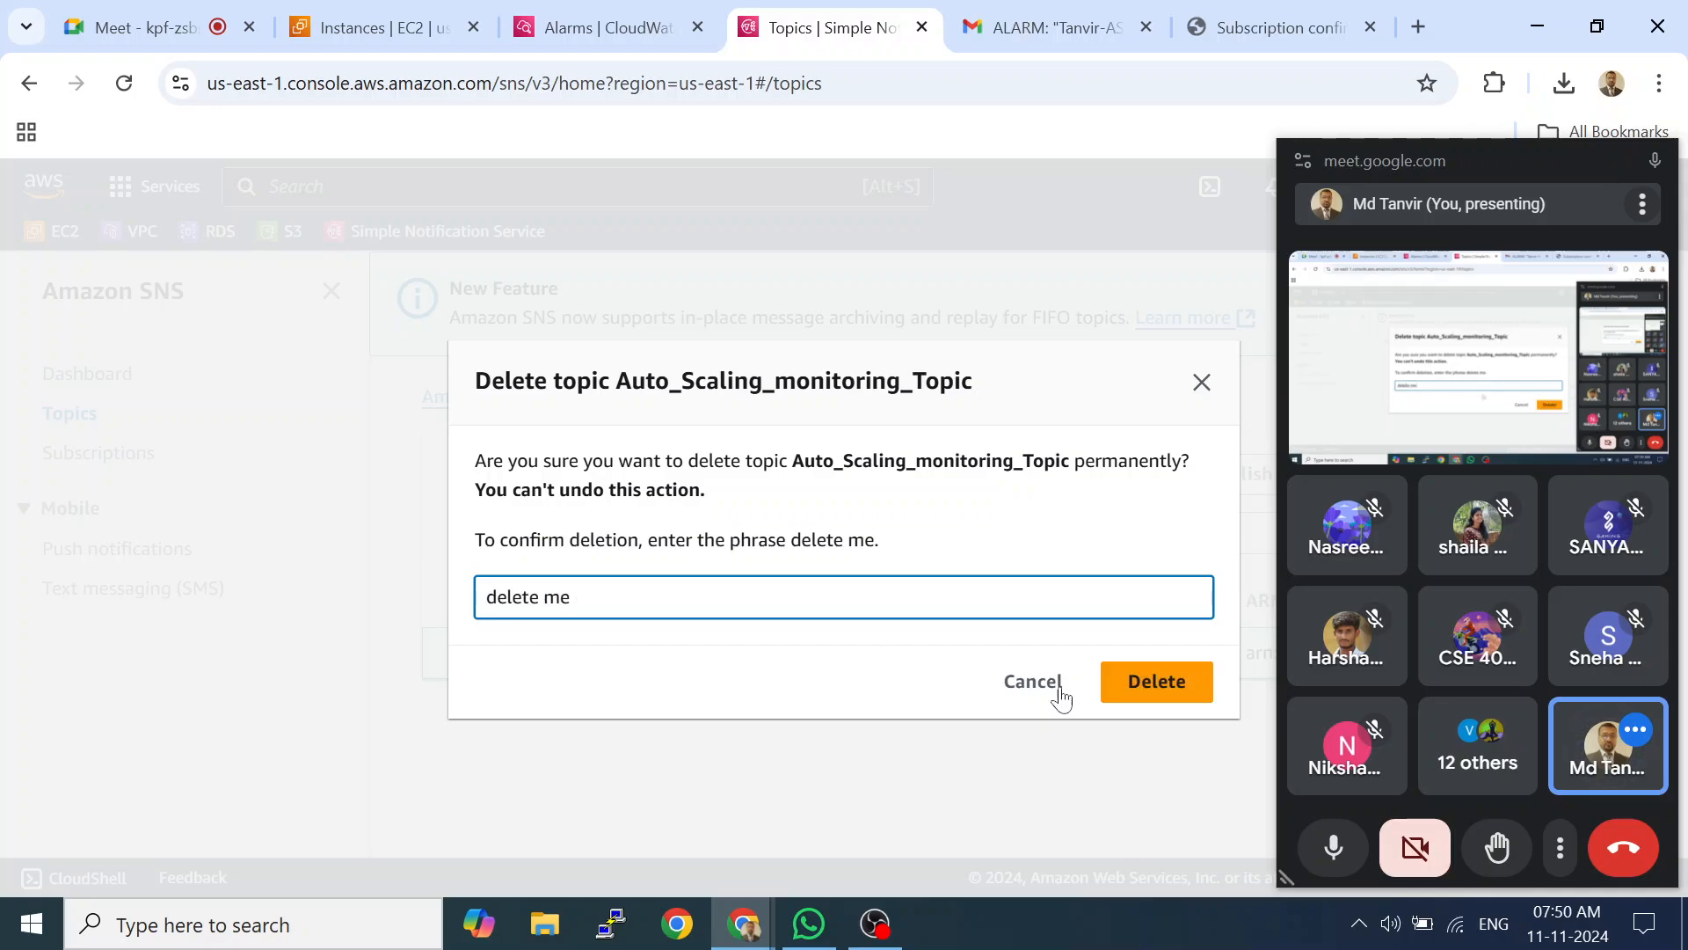
{"action": "left_click", "coordinate": [1163, 697]}
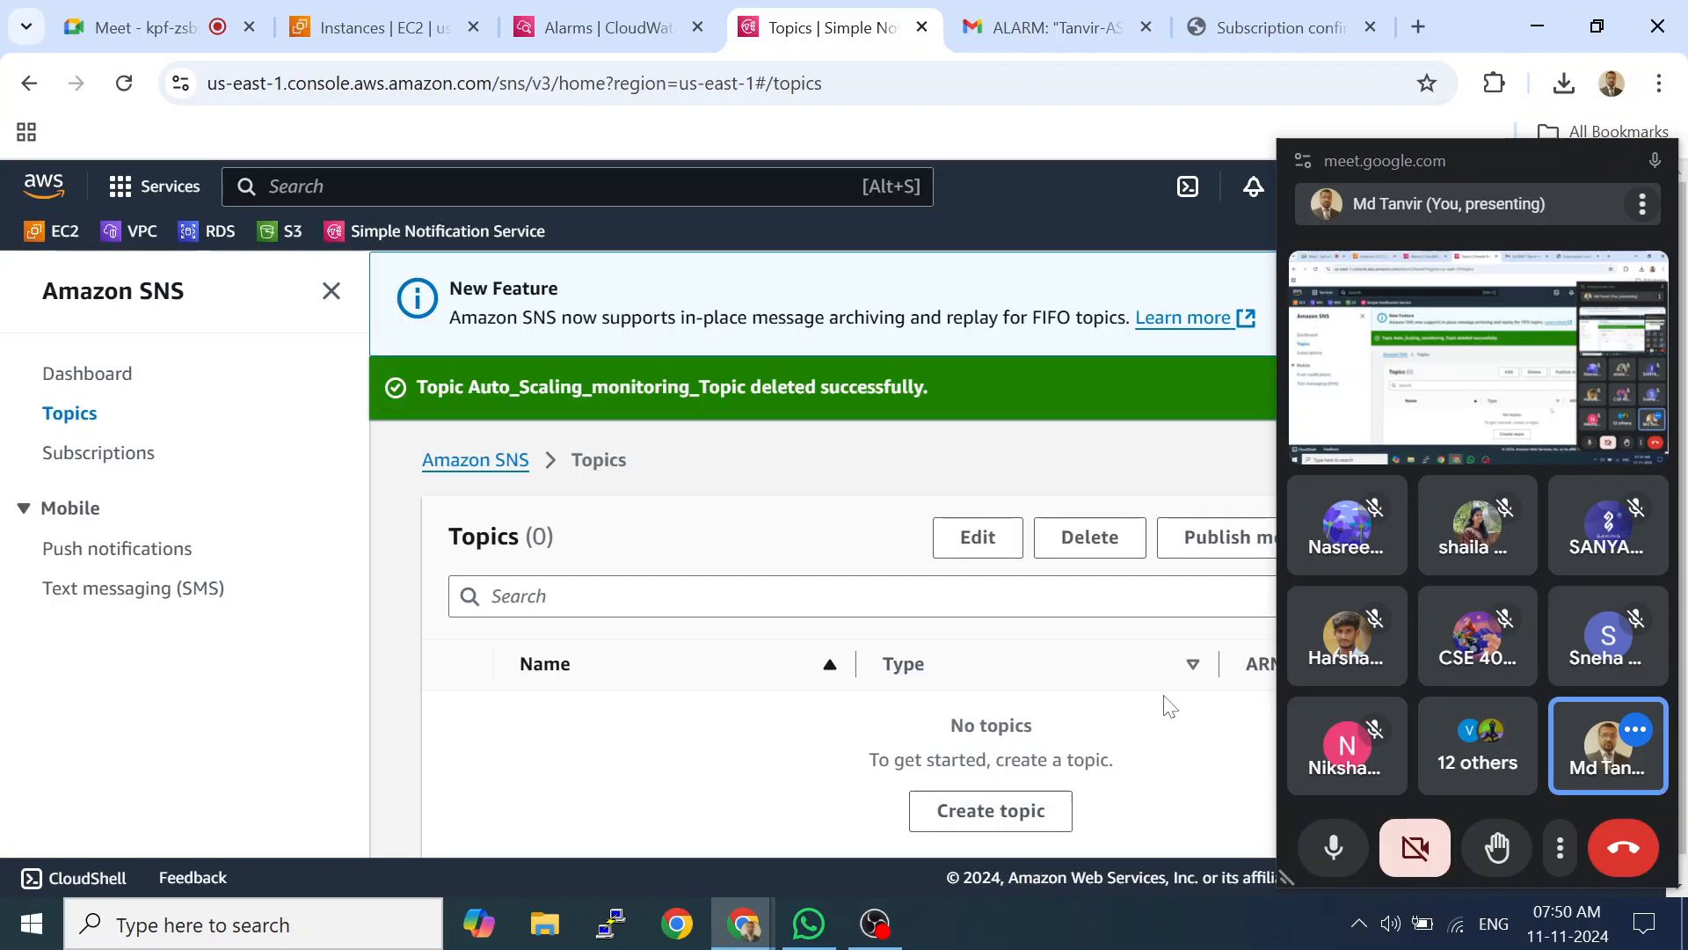
Delete the email subscription in Amazon SNS, recheck the topics and subscriptions lists, and close the SNS page.
{"action": "left_click", "coordinate": [151, 465]}
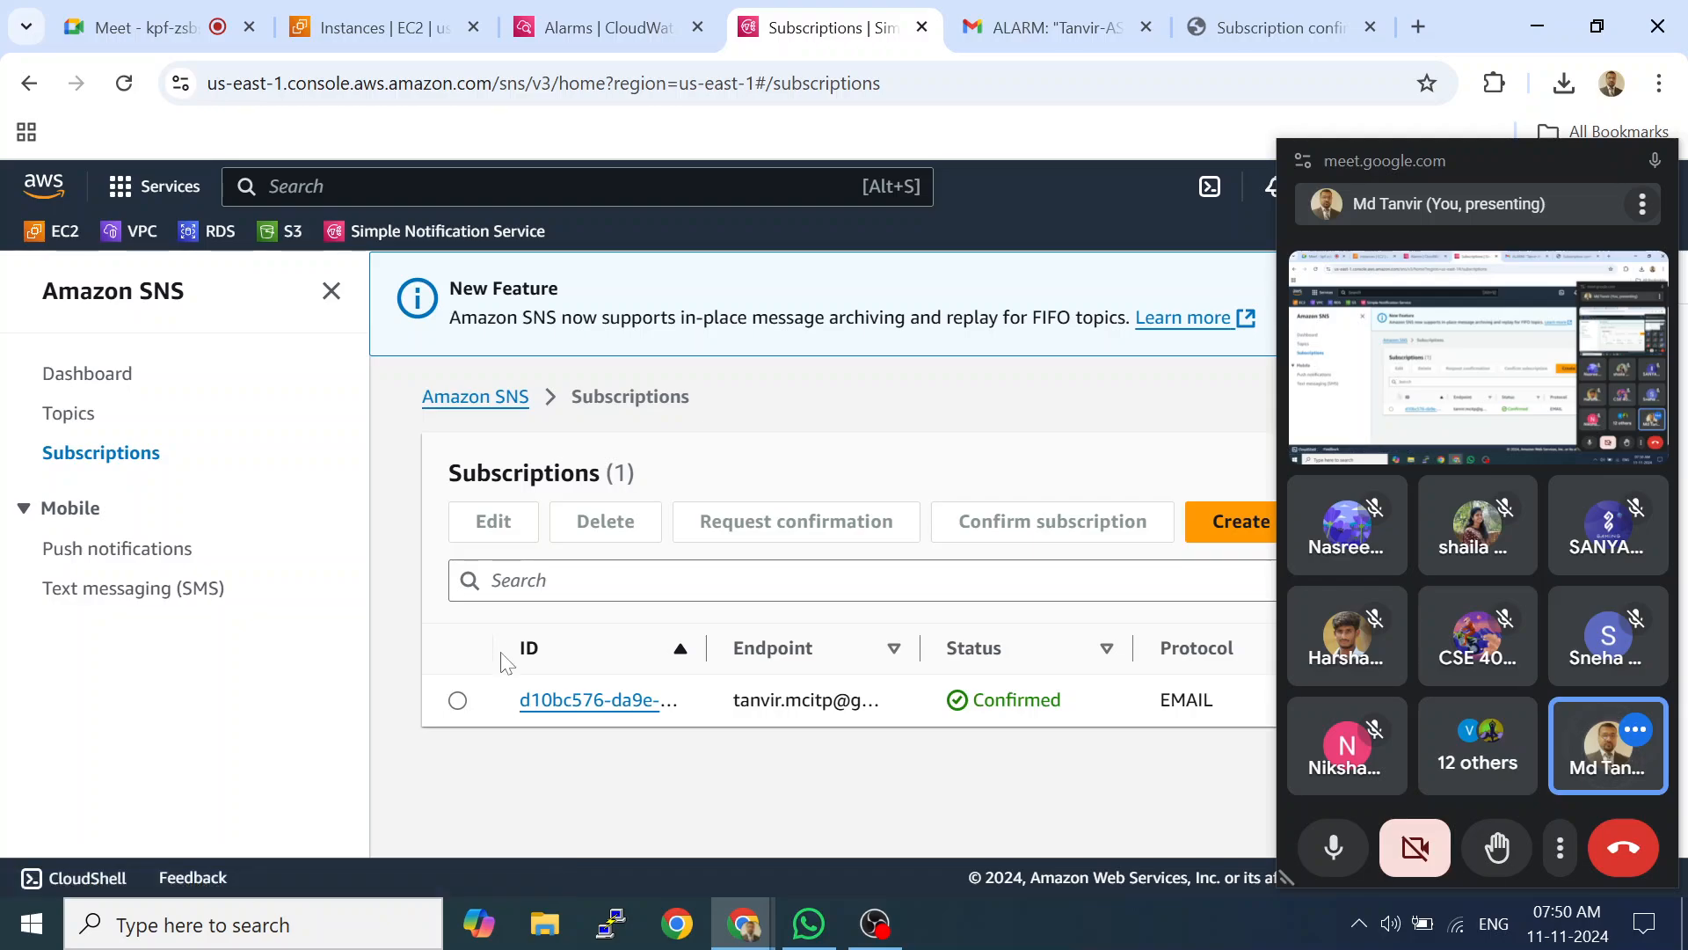
{"action": "left_click", "coordinate": [457, 700]}
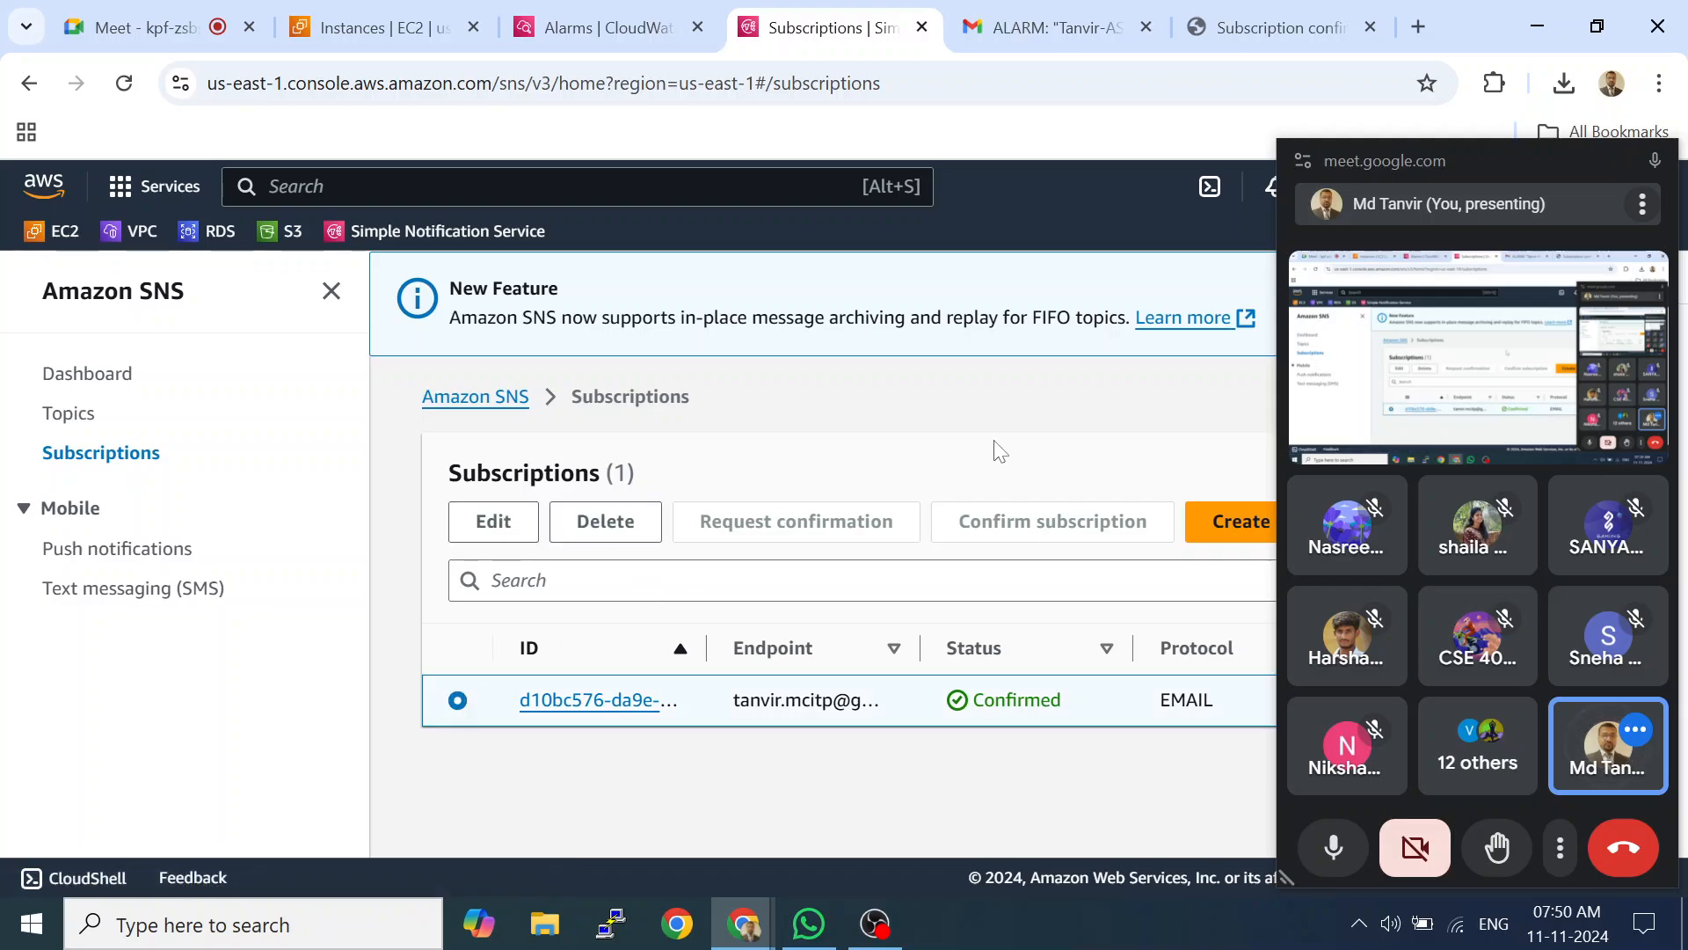
{"action": "left_click", "coordinate": [621, 519]}
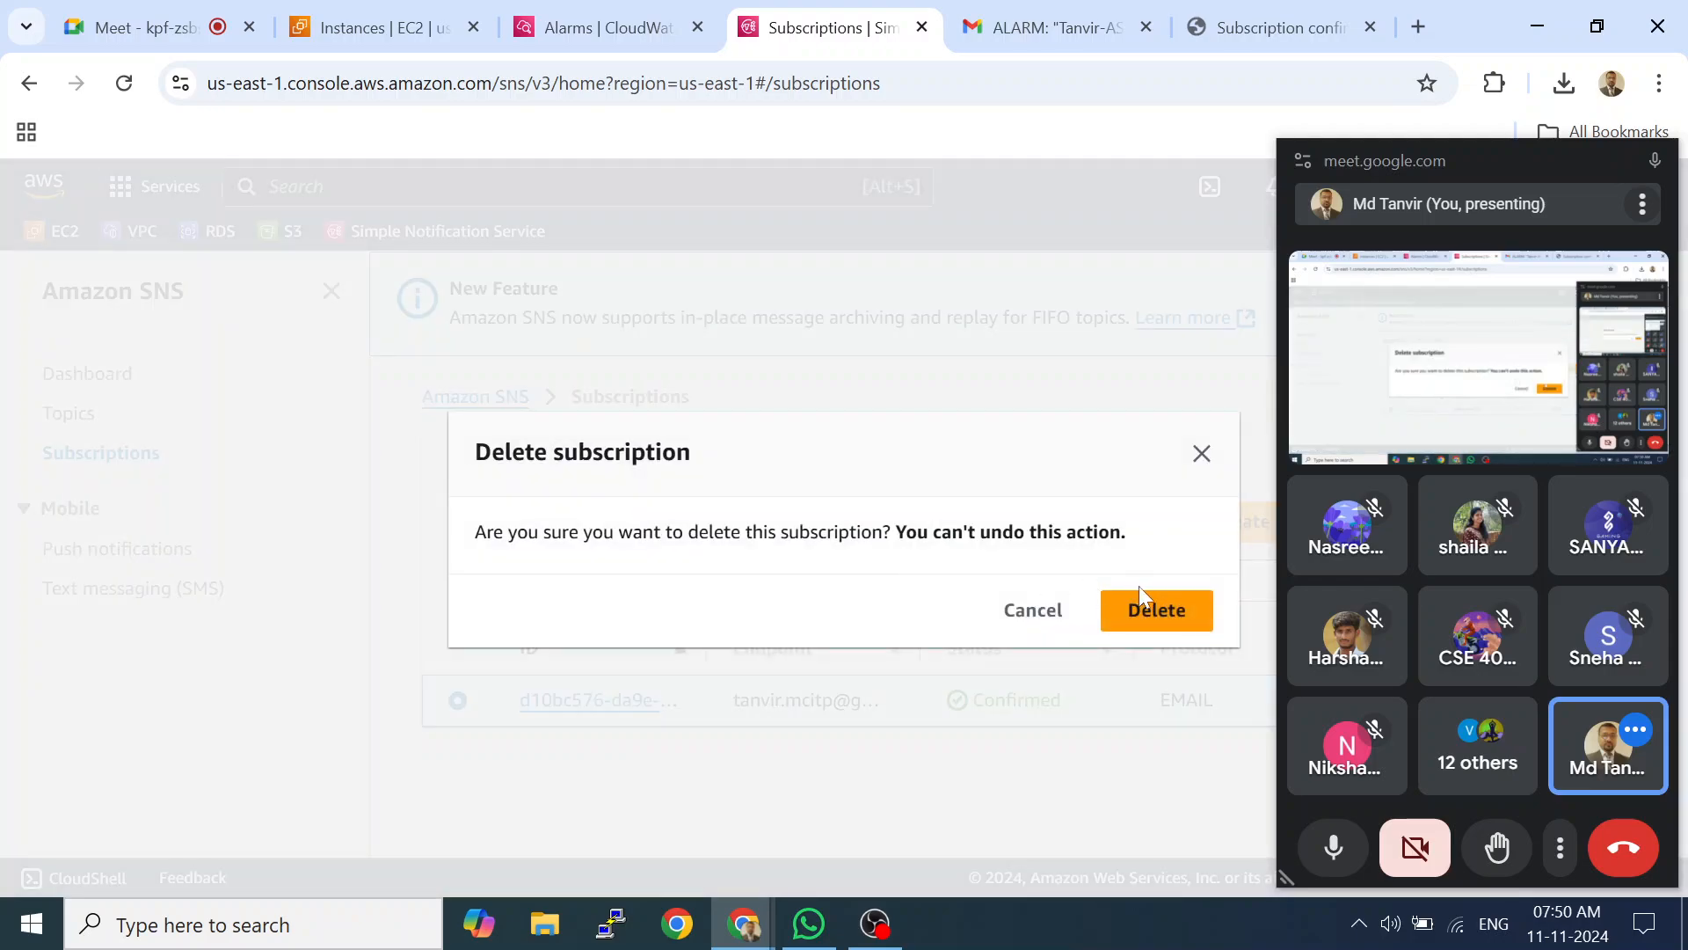
{"action": "left_click", "coordinate": [1146, 613]}
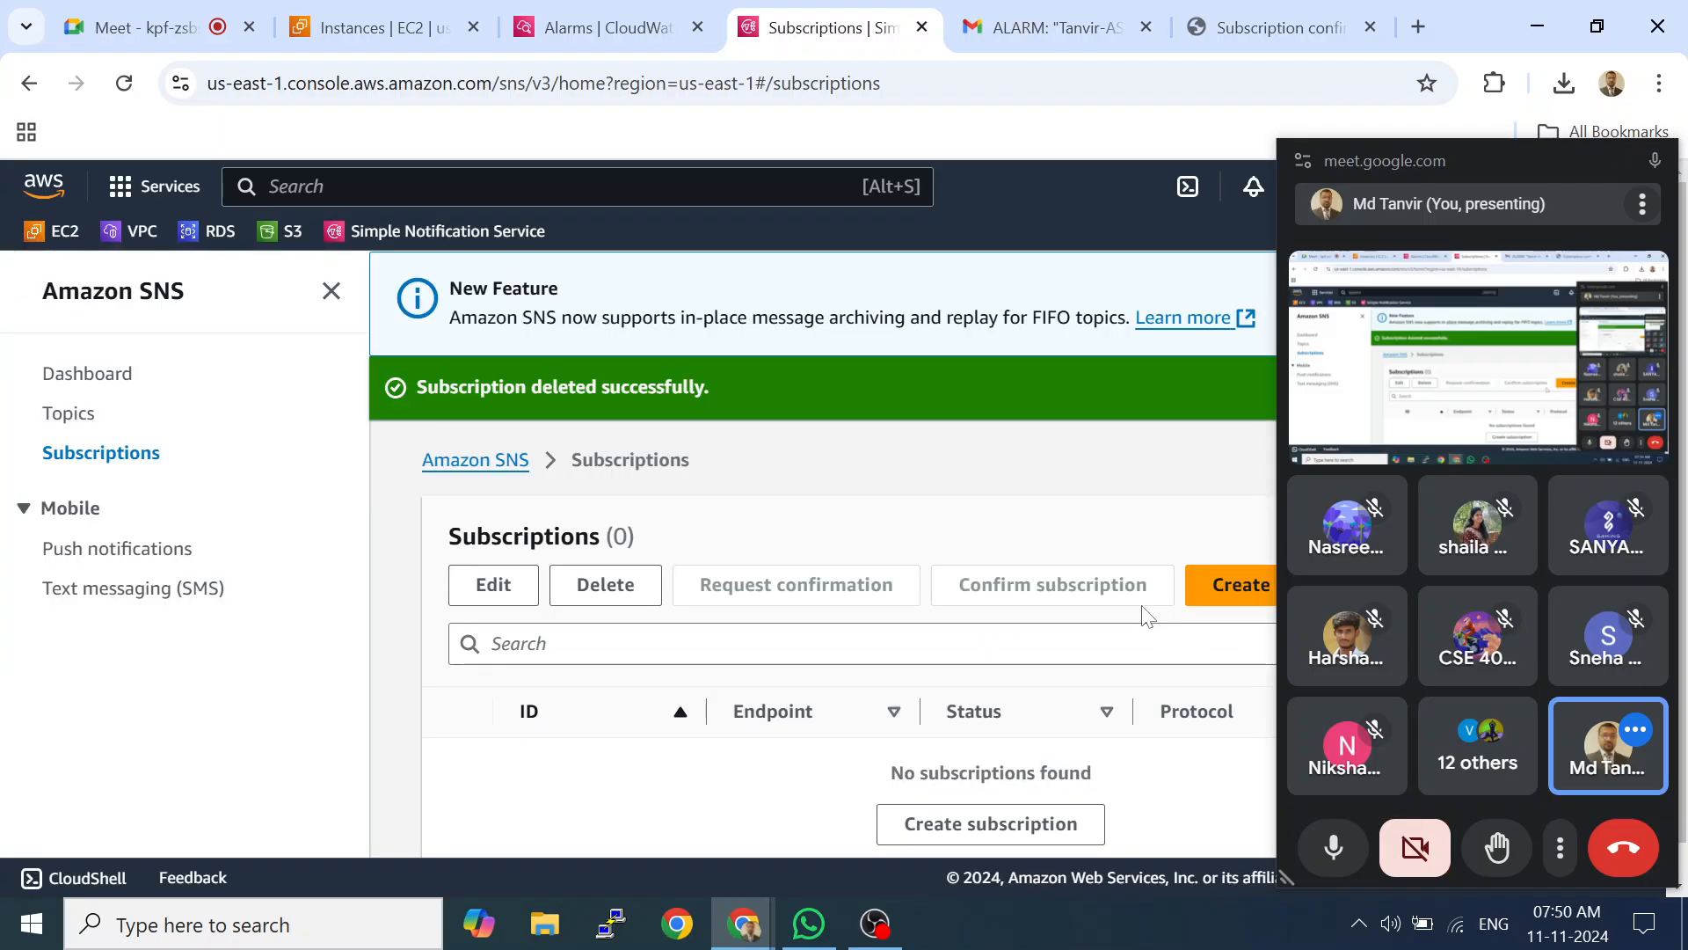
{"action": "left_click", "coordinate": [70, 420]}
{"action": "left_click", "coordinate": [109, 473]}
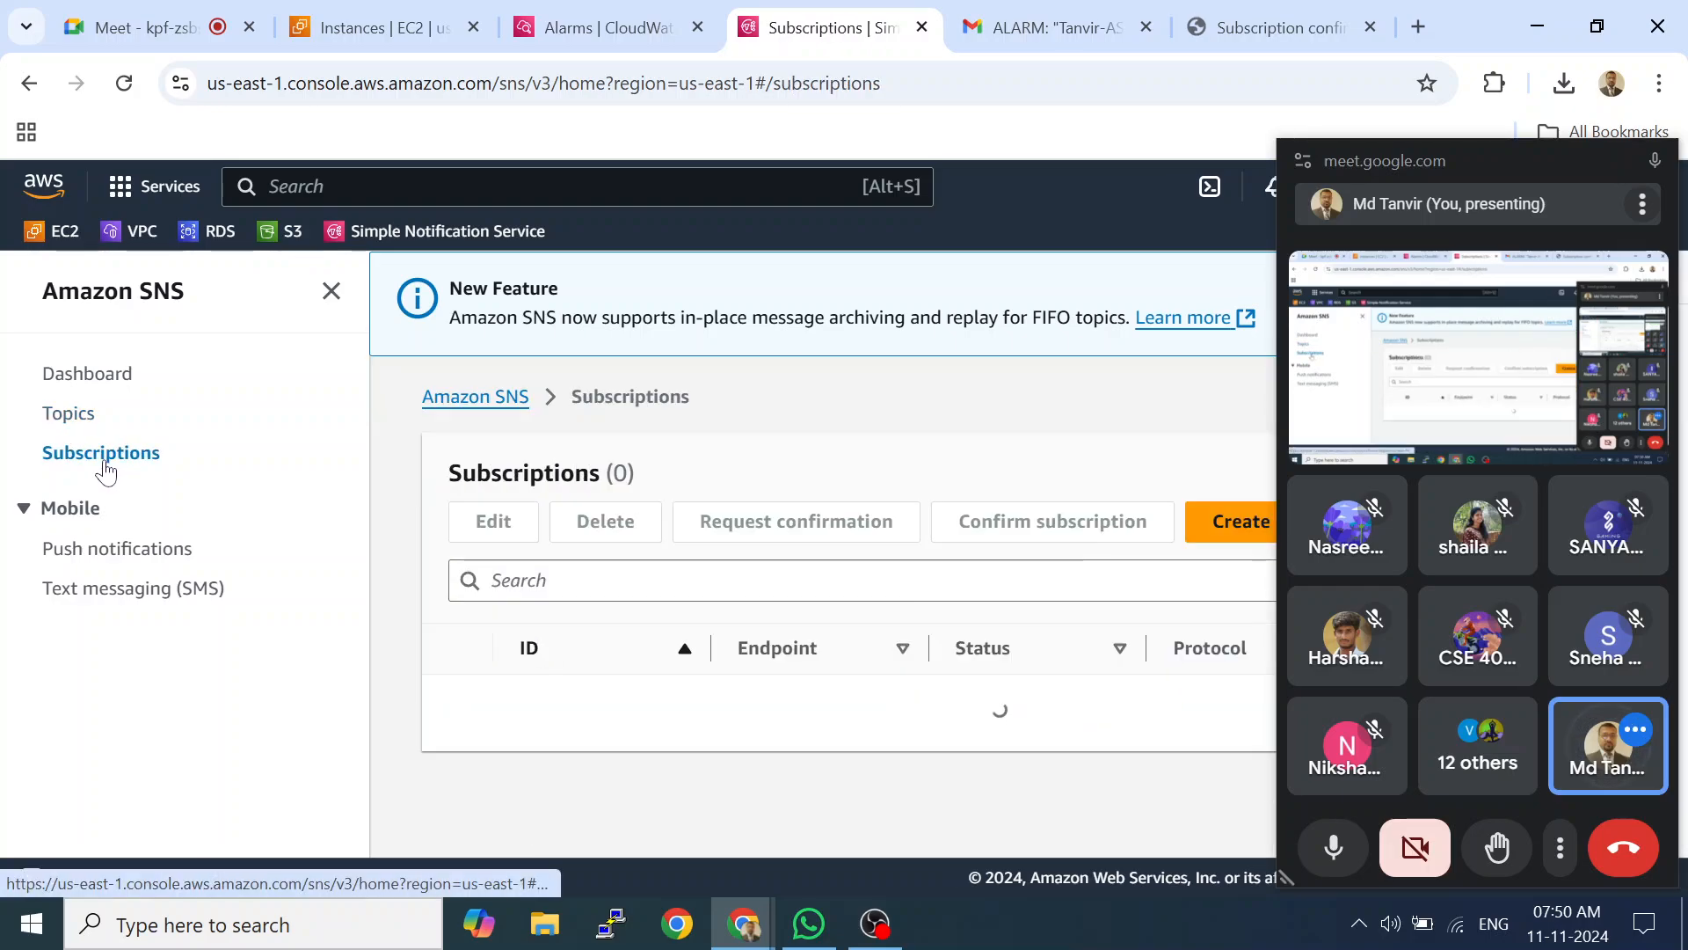
{"action": "left_click", "coordinate": [920, 29]}
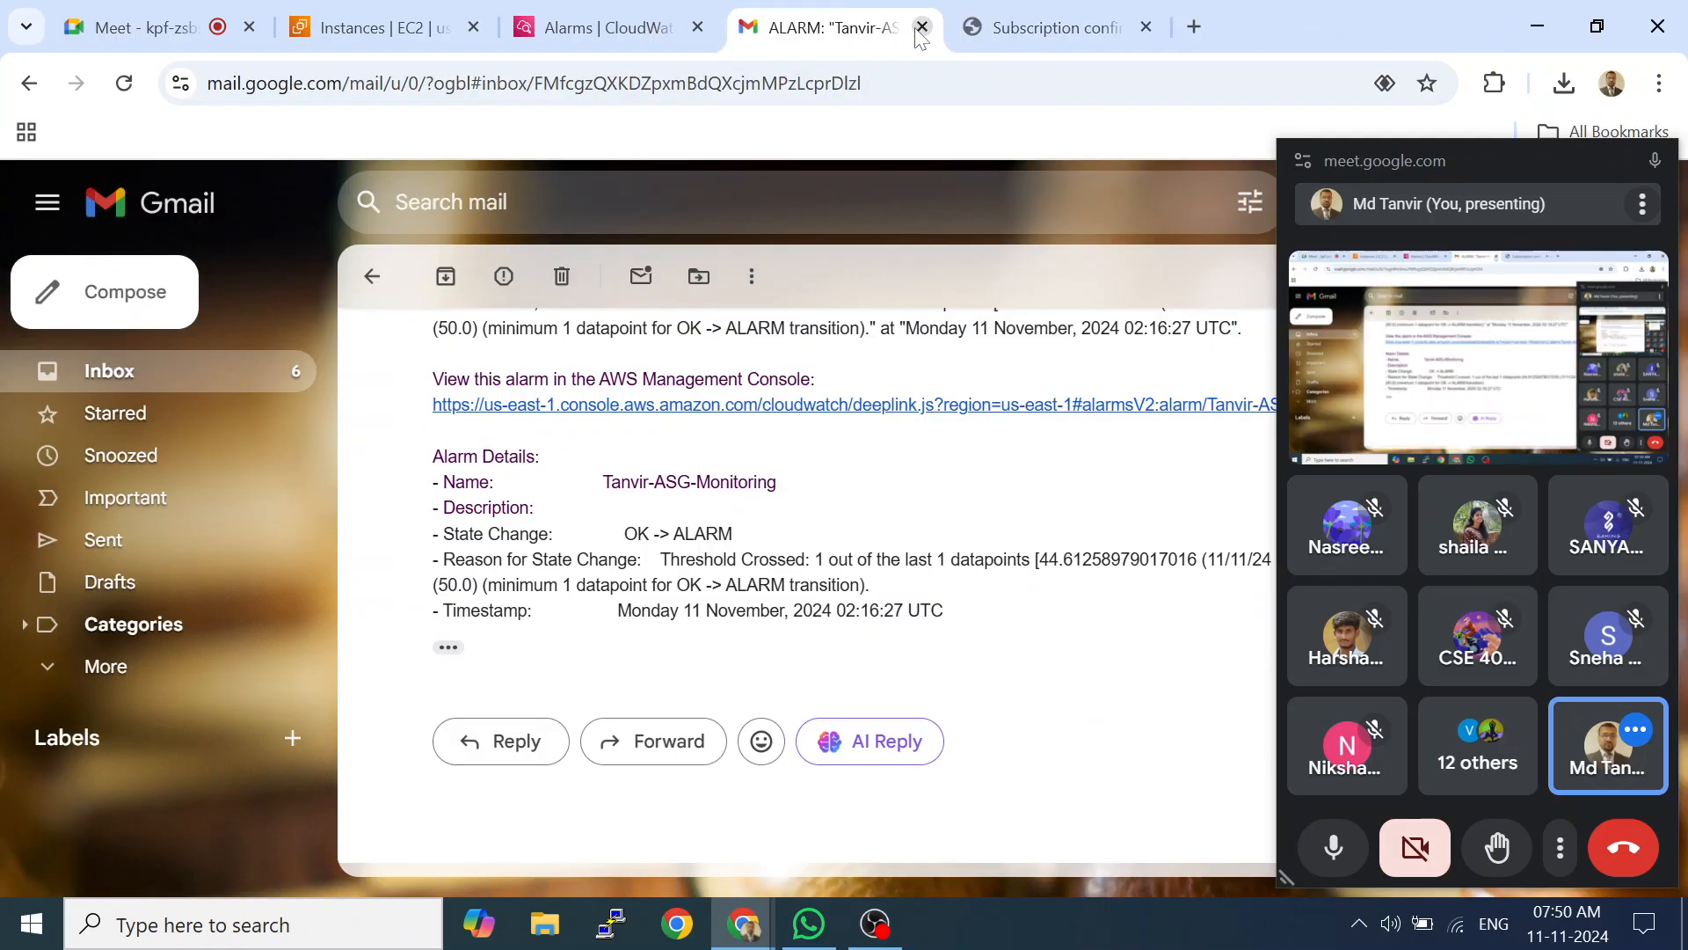
Glance at the CloudWatch alarms, then refresh the EC2 Instances list to check the instance states.
{"action": "left_click", "coordinate": [633, 21]}
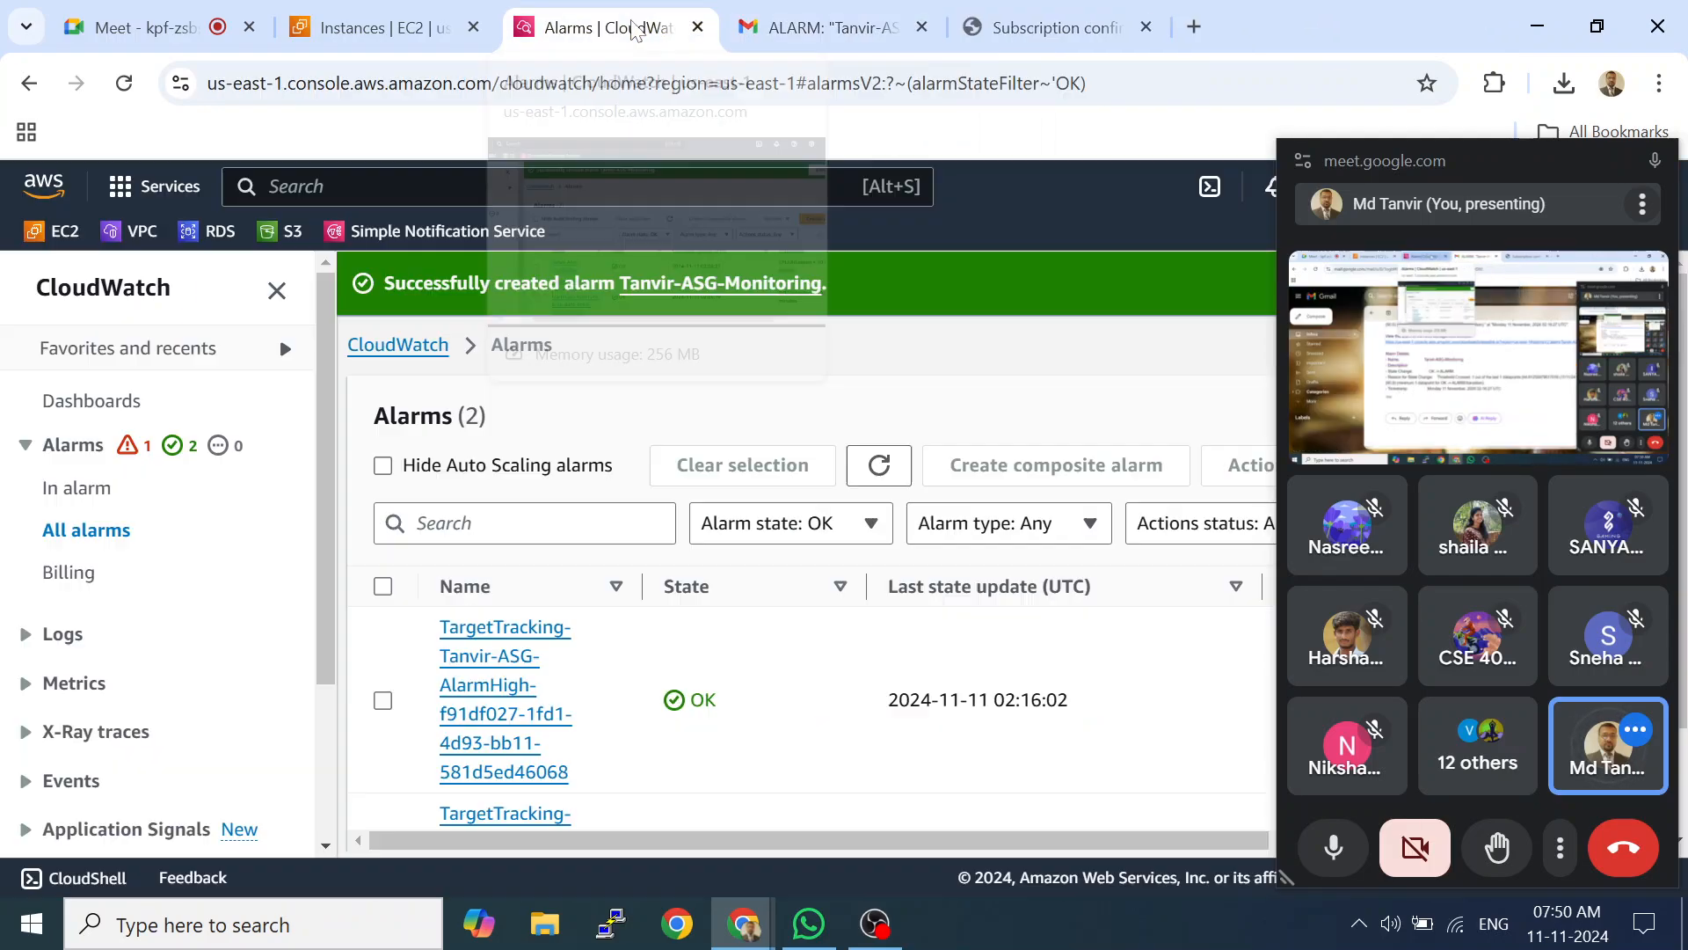
{"action": "left_click", "coordinate": [387, 29]}
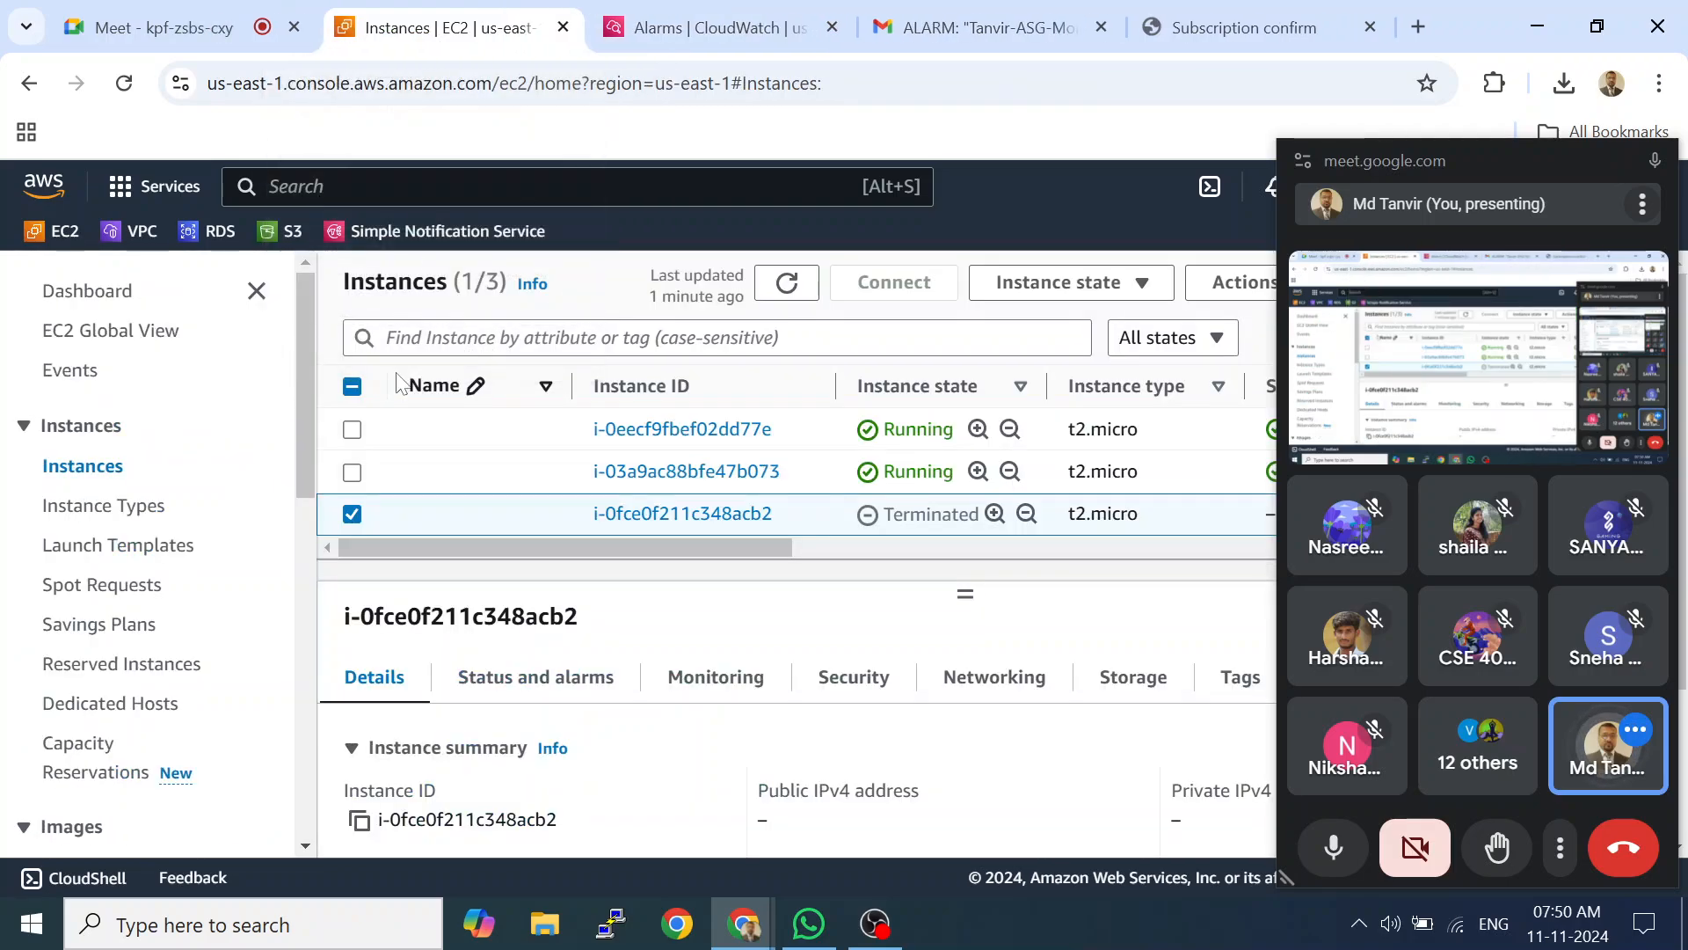
{"action": "left_click", "coordinate": [787, 283]}
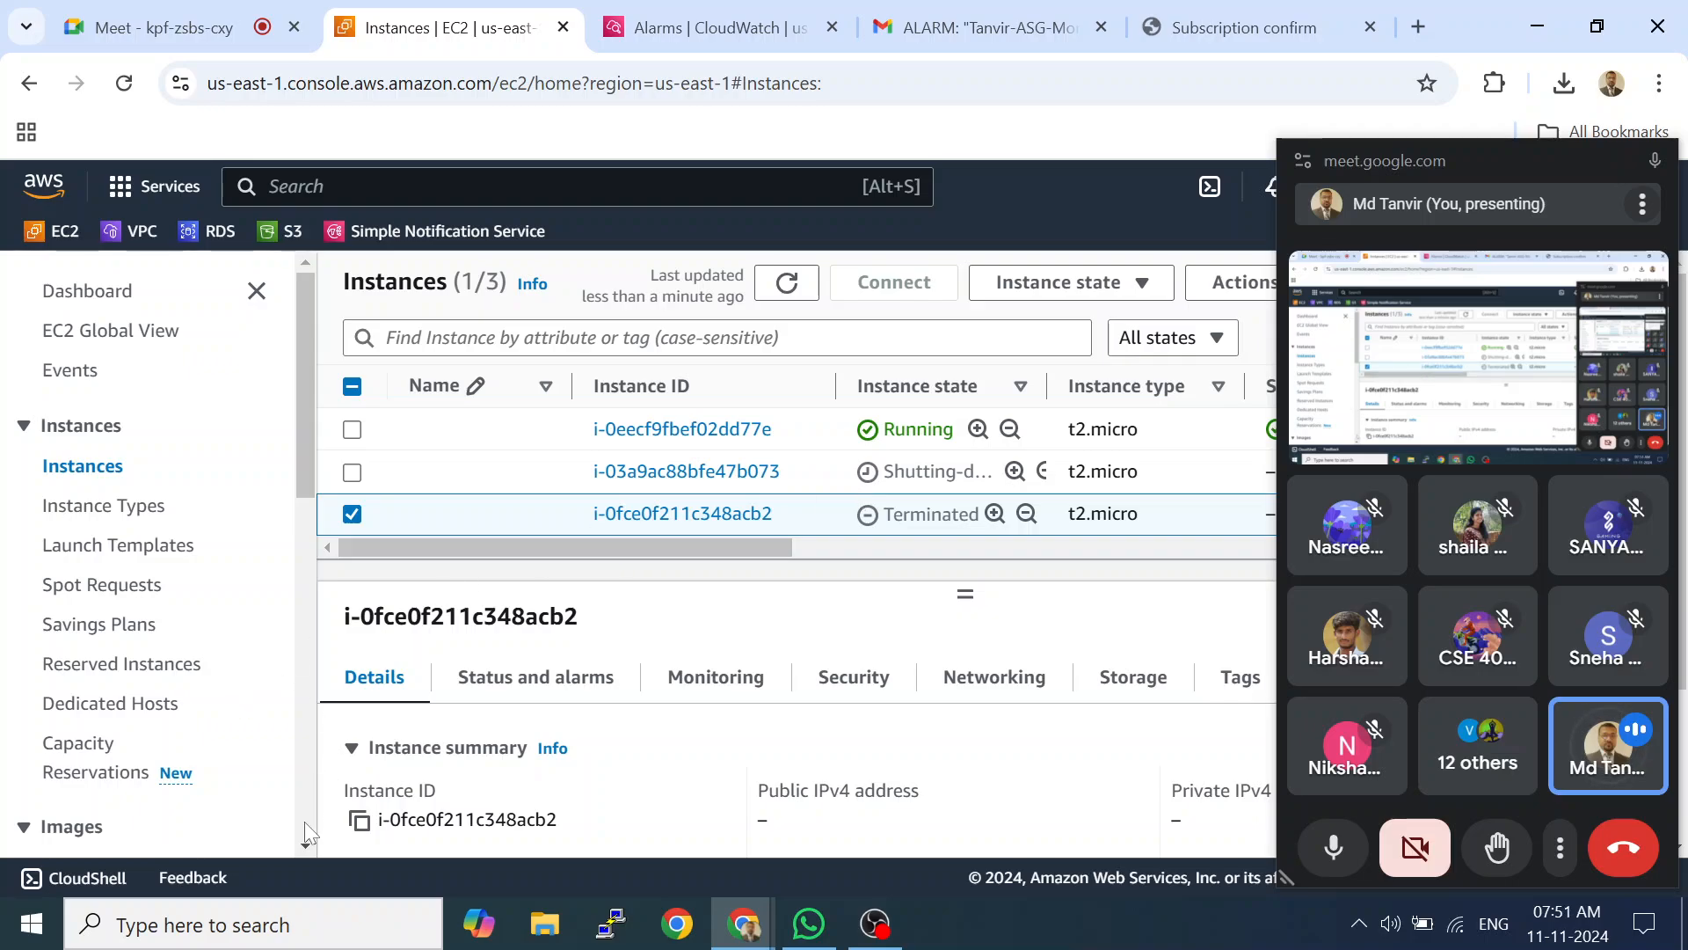
Delete the only Auto Scaling group listed in EC2, confirming with the word "delete".
{"action": "scroll", "coordinate": [306, 841], "scroll_direction": "down", "scroll_amount": 5}
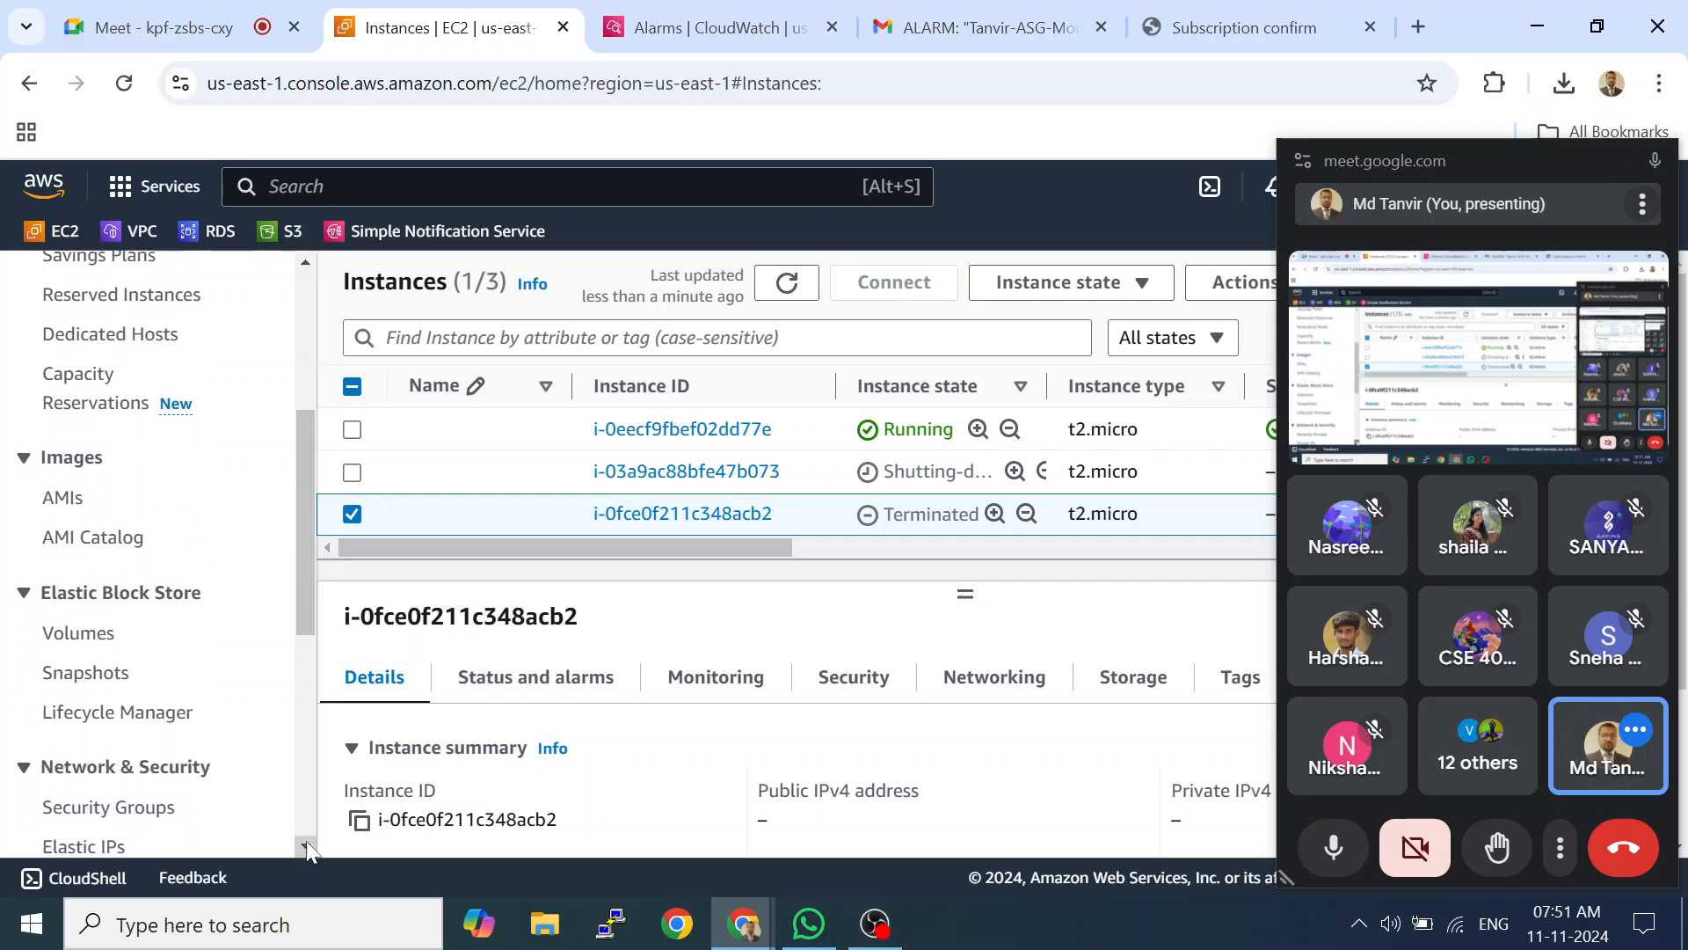
{"action": "scroll", "coordinate": [306, 847], "scroll_direction": "down", "scroll_amount": 6}
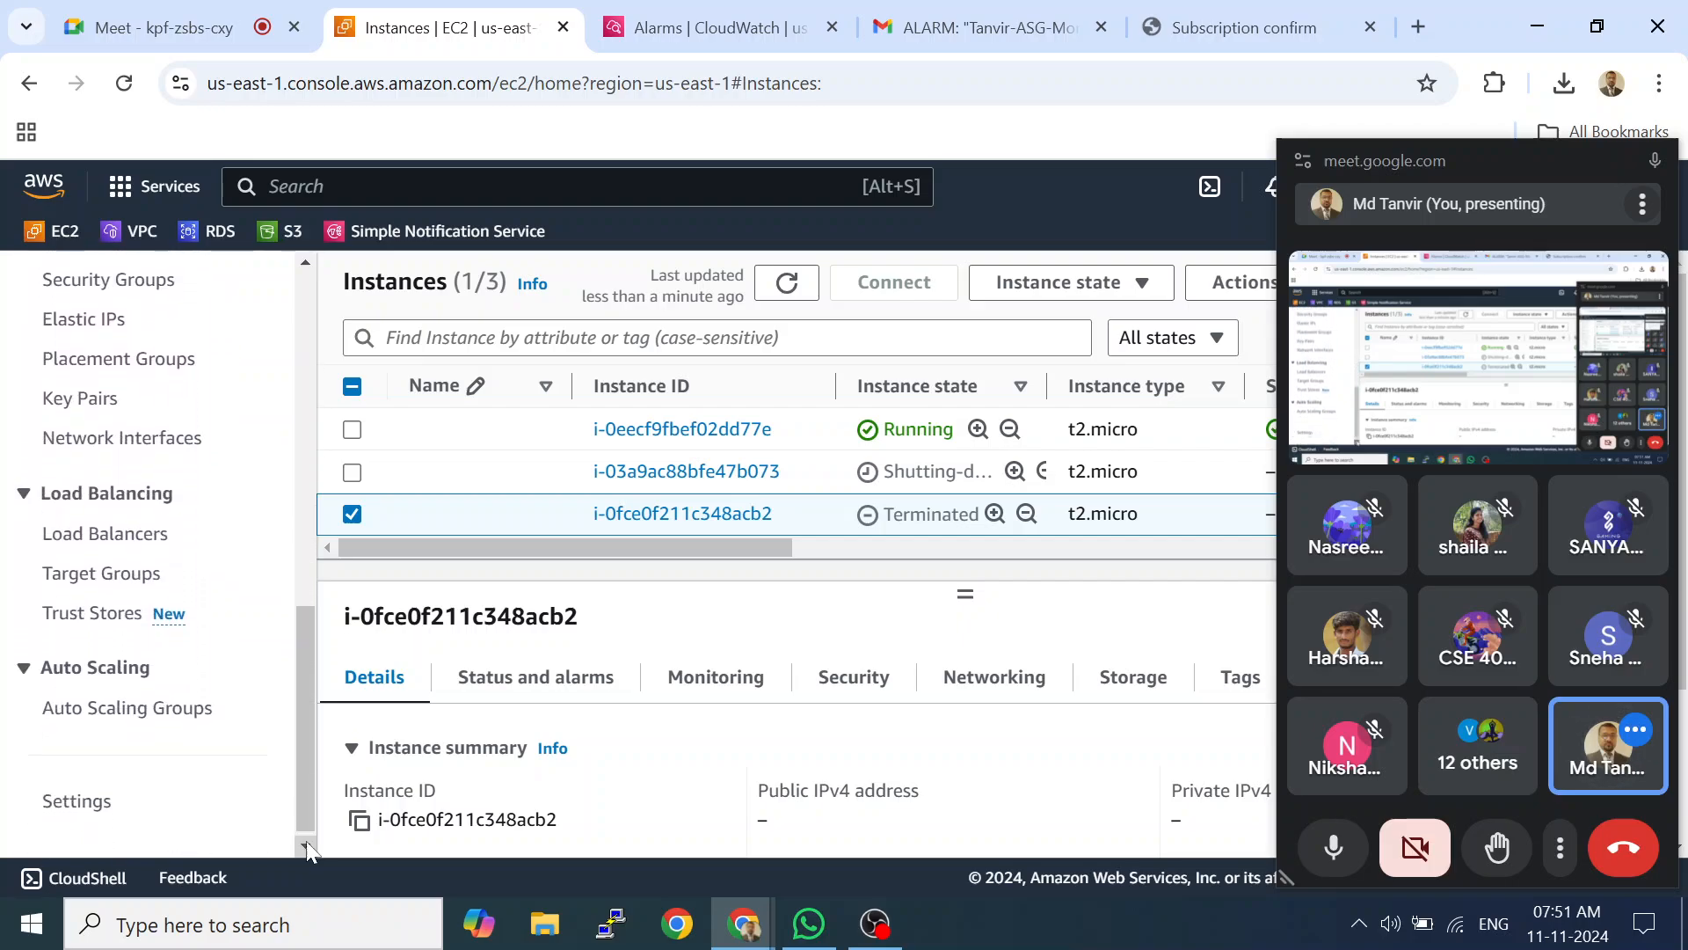
{"action": "left_click", "coordinate": [143, 703]}
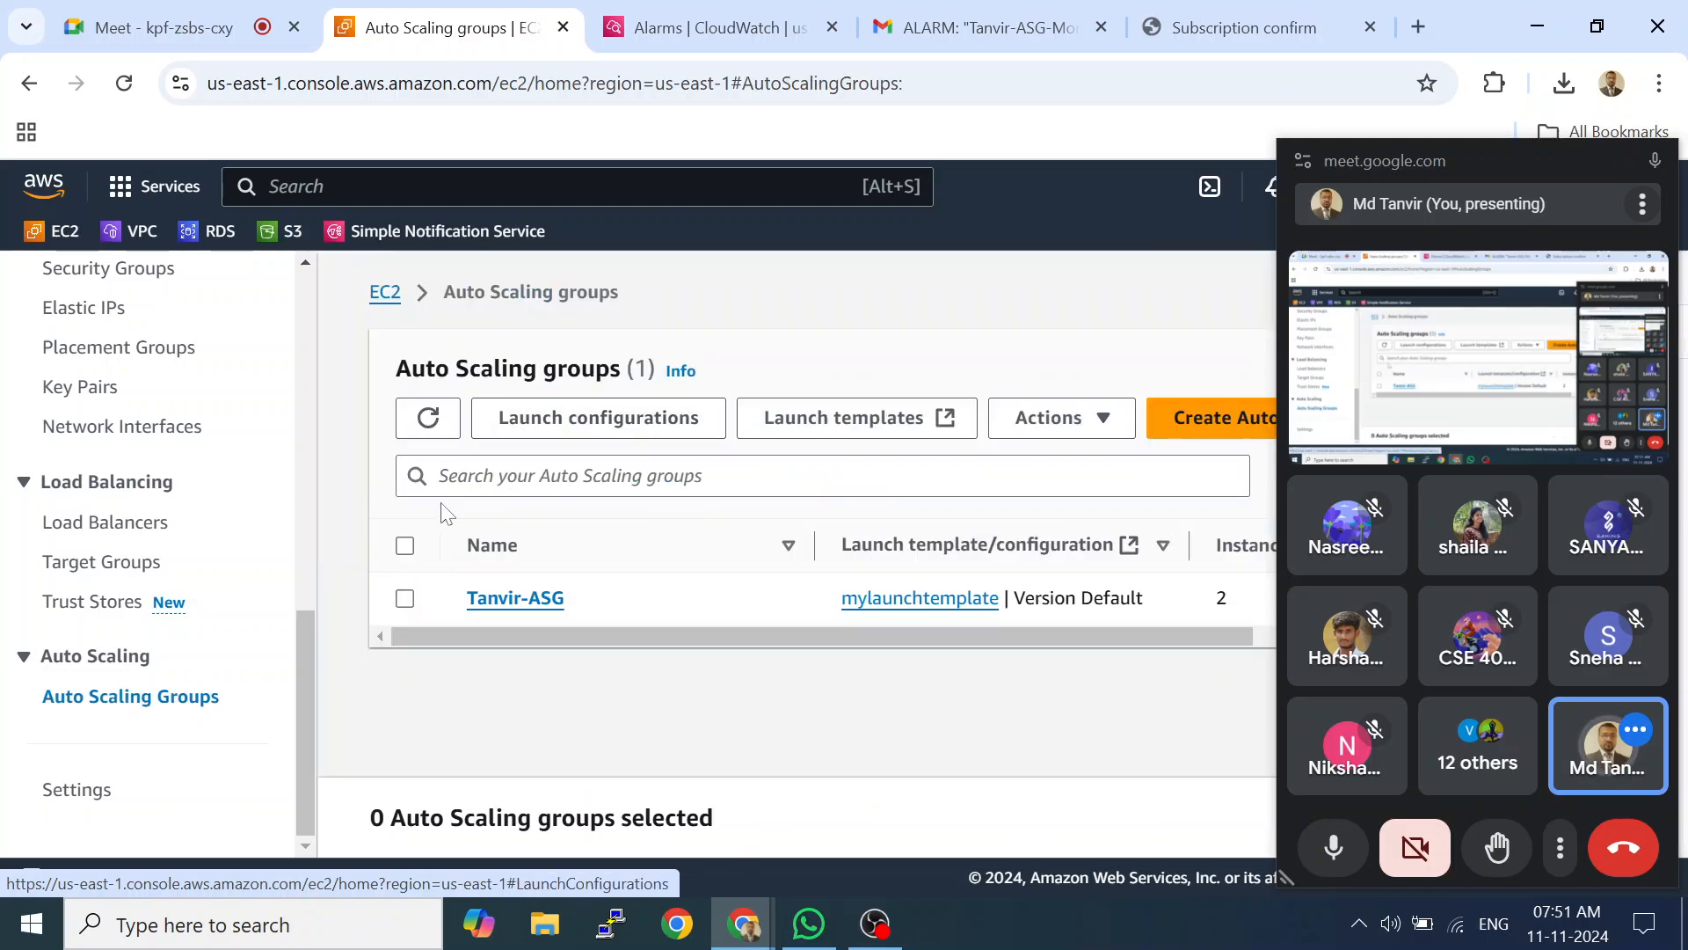
{"action": "left_click", "coordinate": [405, 545]}
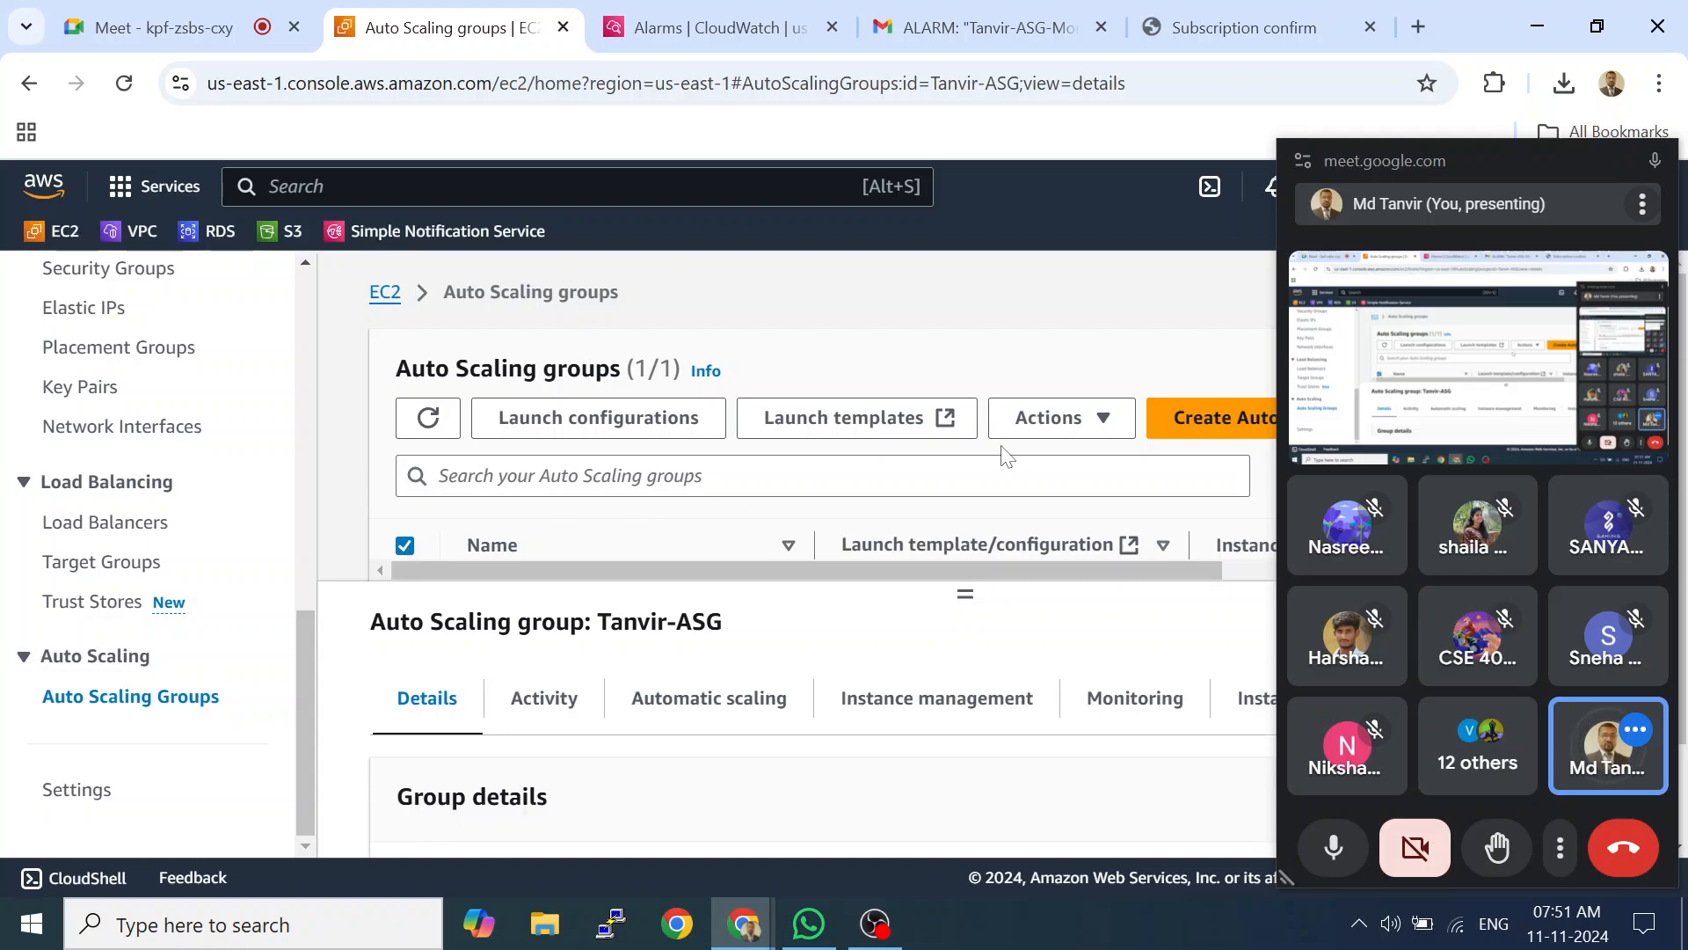
{"action": "left_click", "coordinate": [1091, 431]}
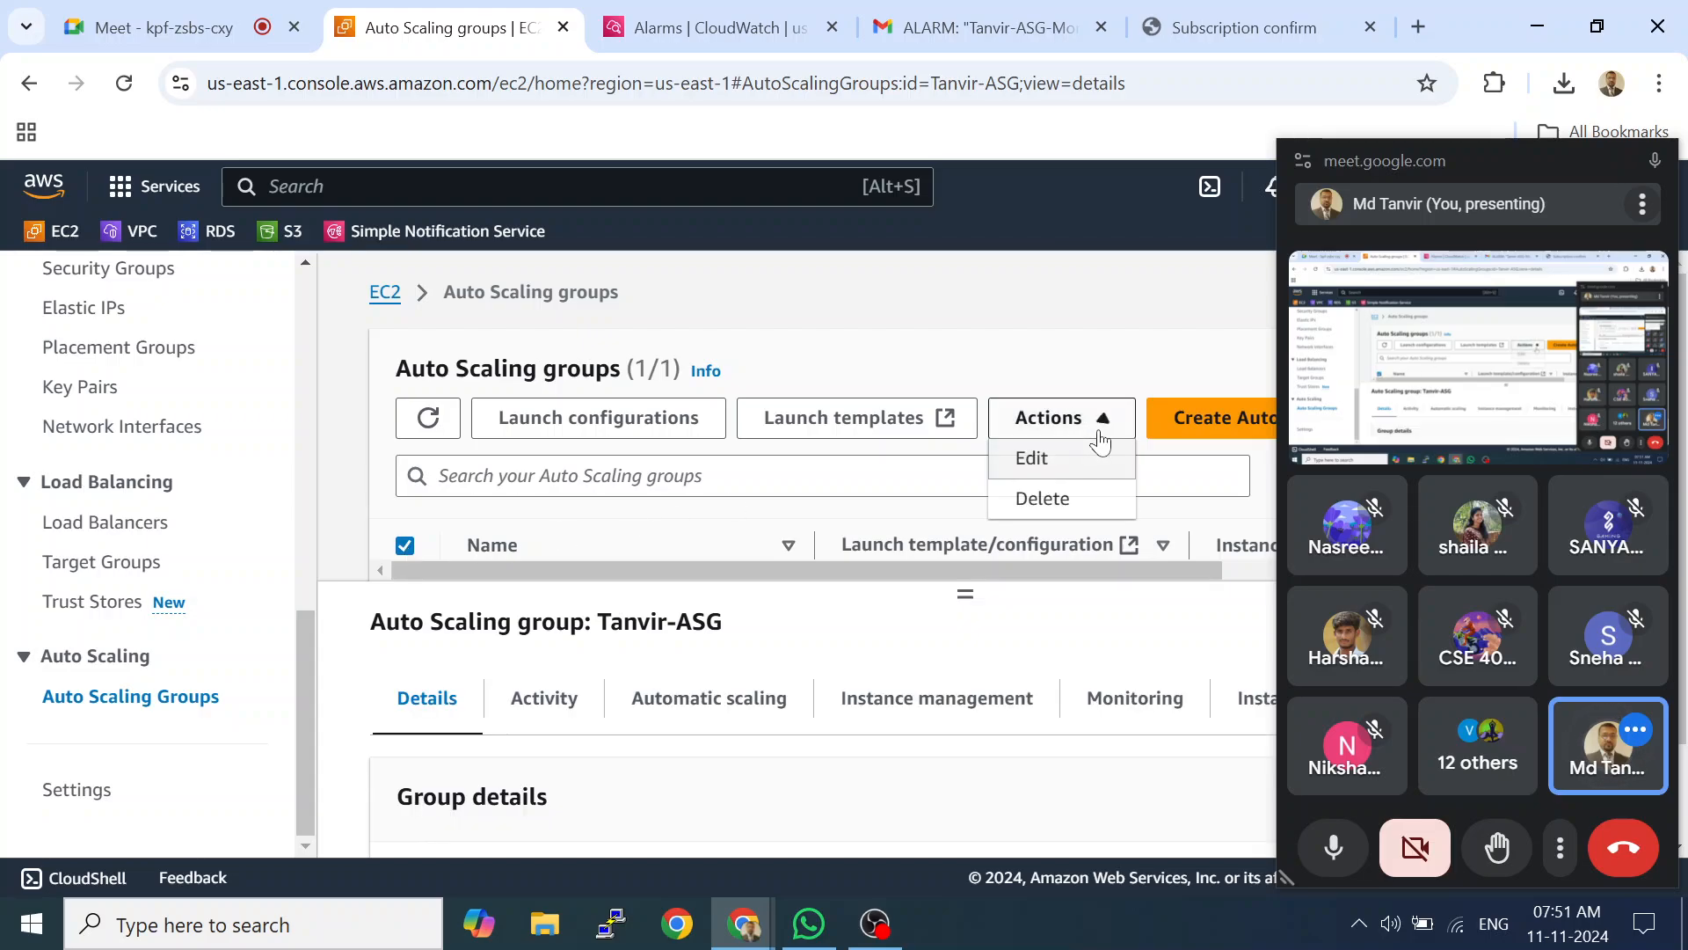
{"action": "left_click", "coordinate": [1087, 496]}
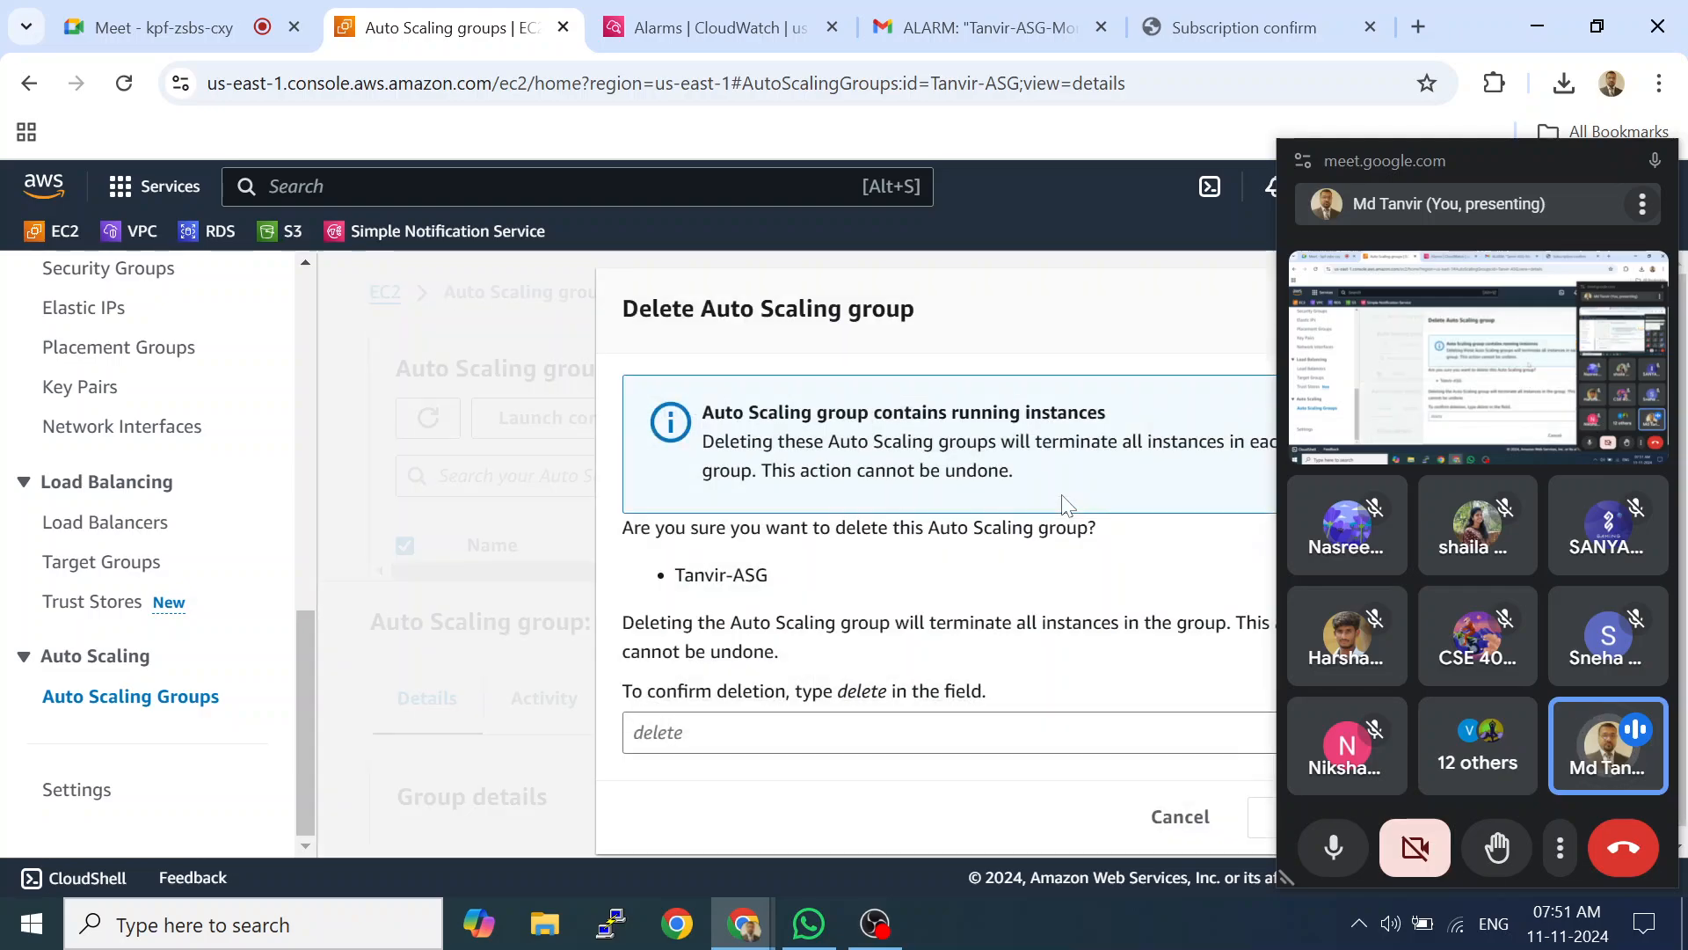
{"action": "left_click", "coordinate": [703, 735]}
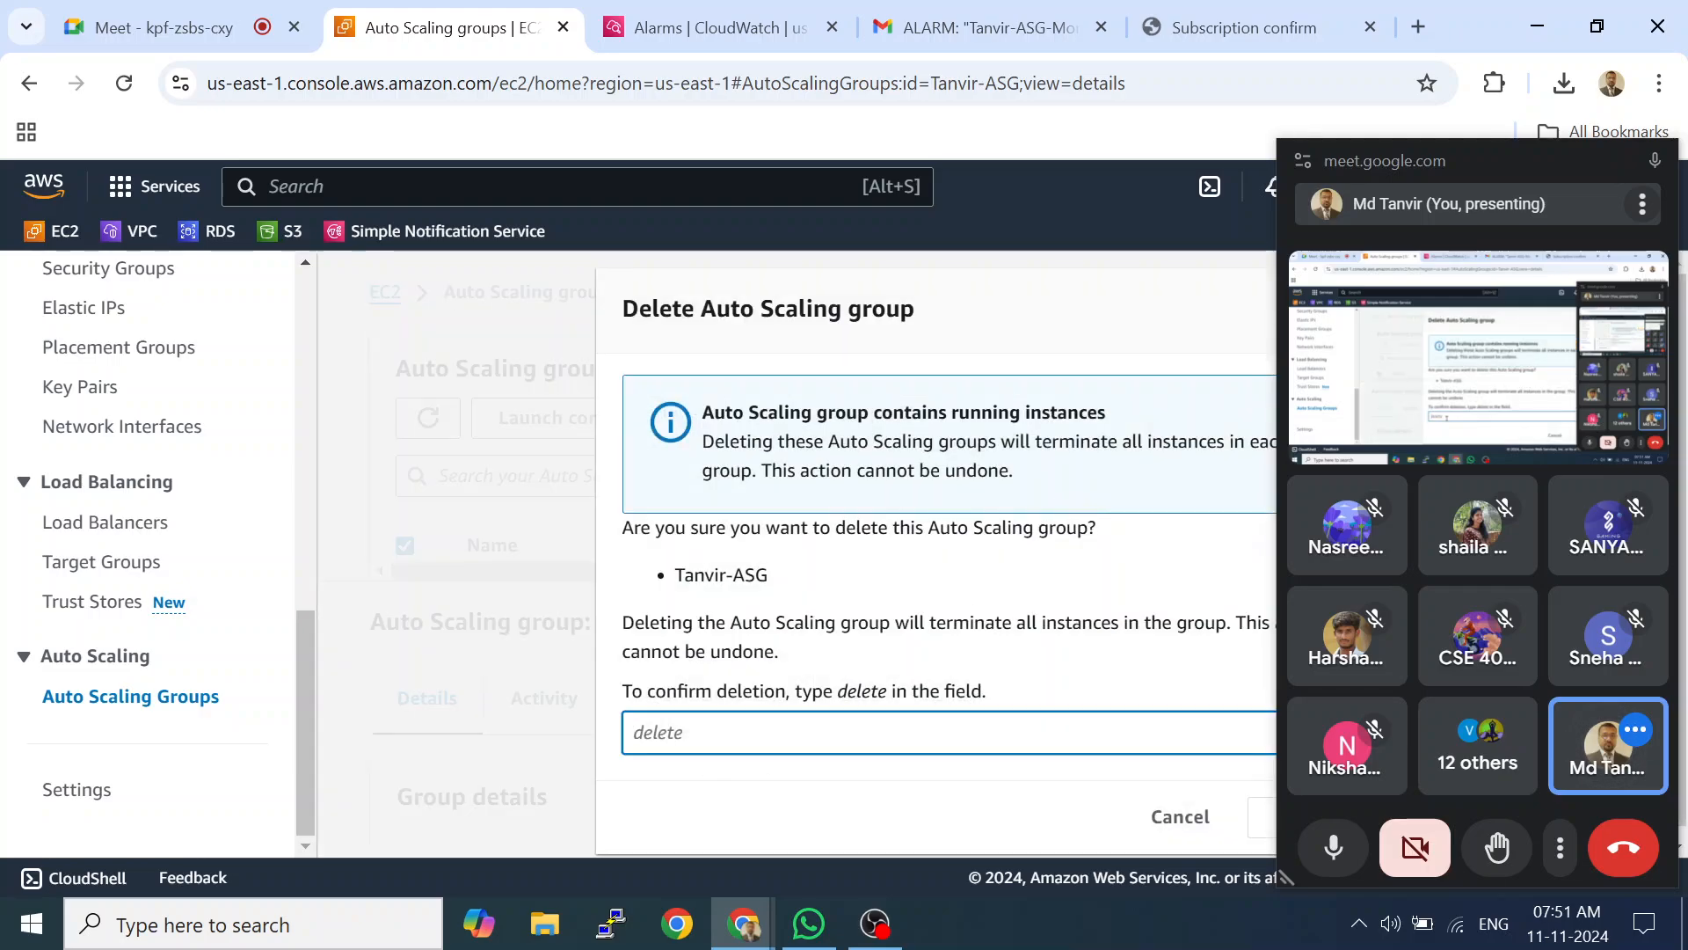
{"action": "type", "text": "delete"}
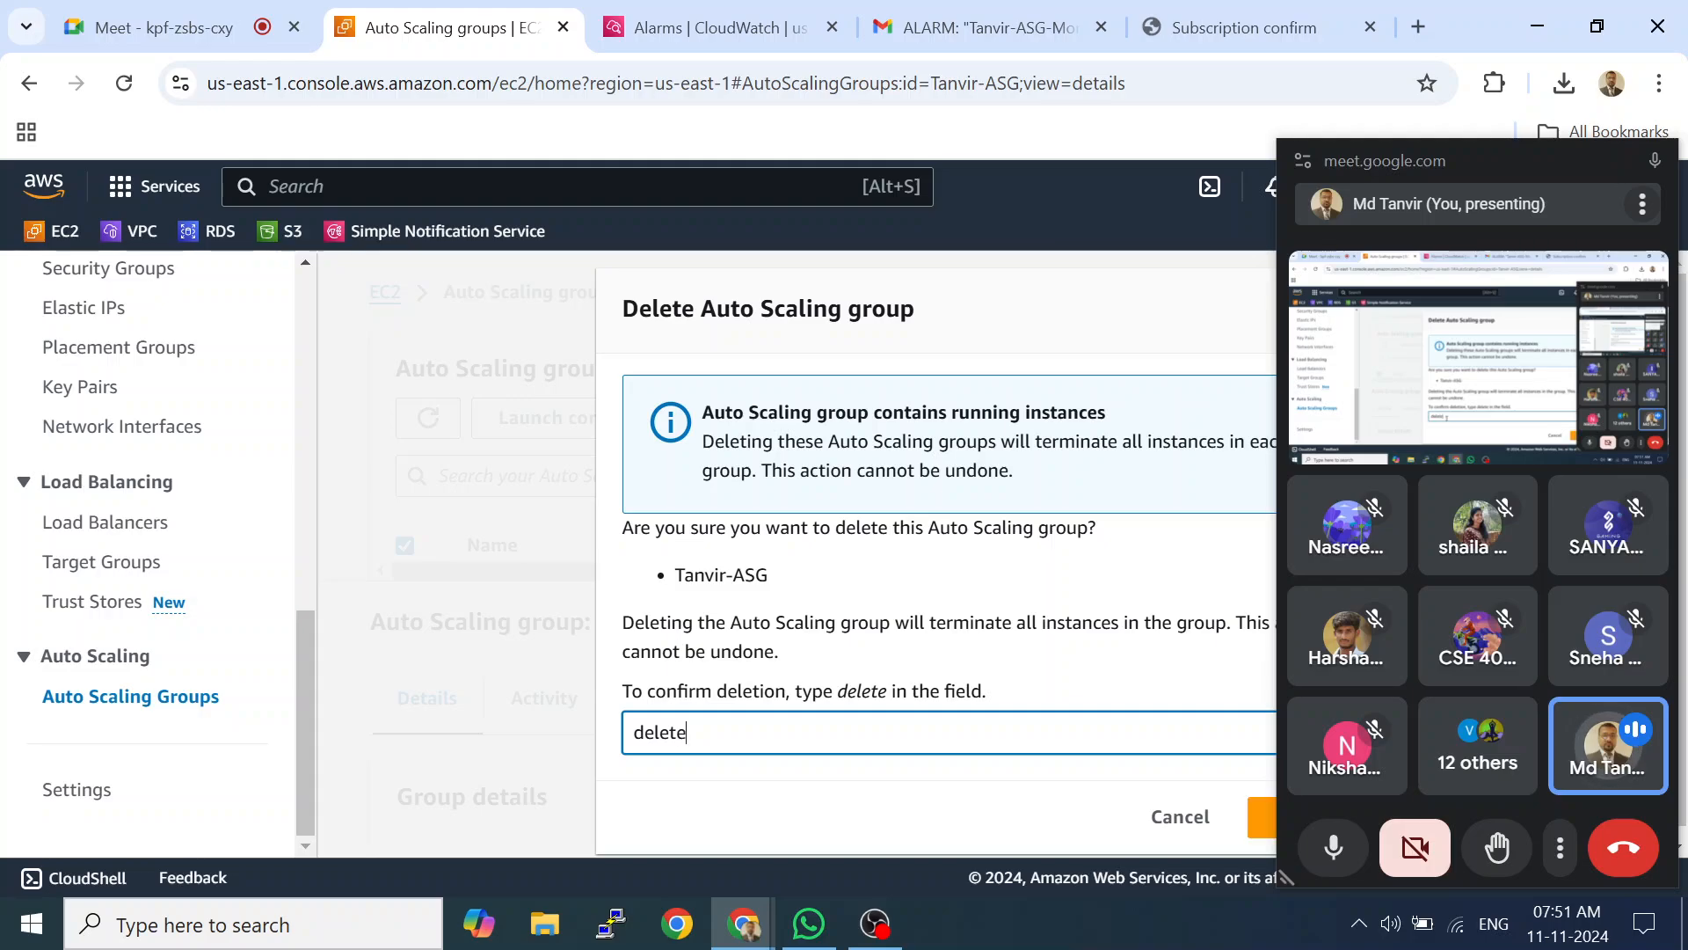
{"action": "left_click", "coordinate": [1255, 816]}
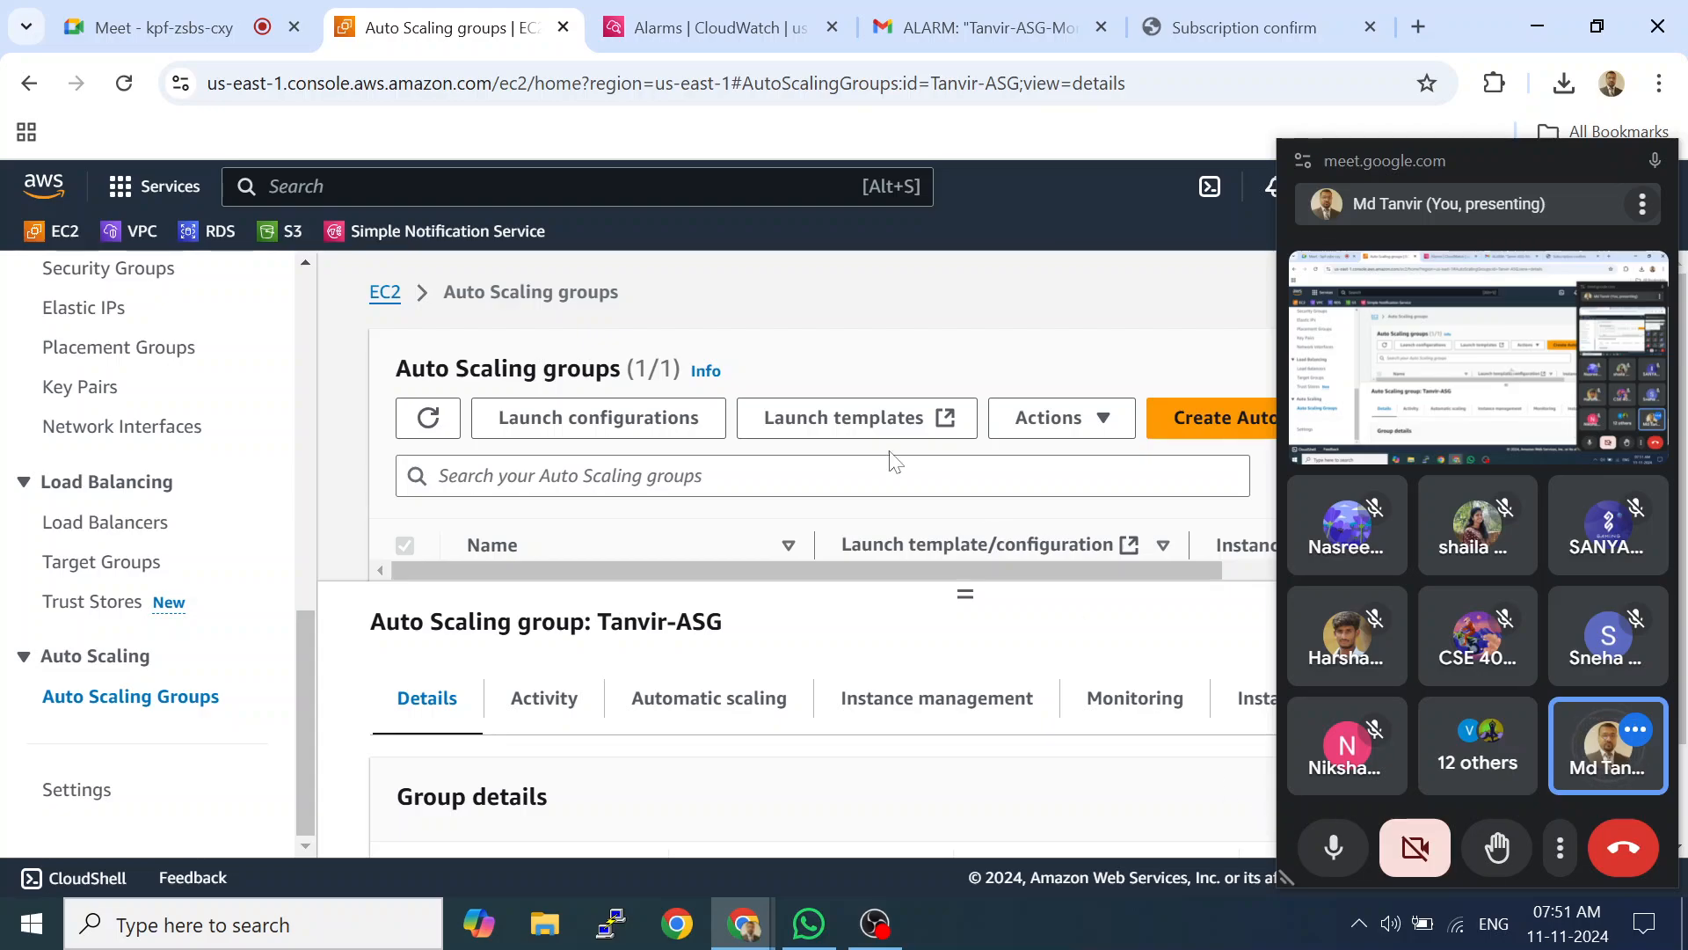
Refresh the Auto Scaling groups list to follow the deletion, moving the floating Meet window clear of the table.
{"action": "left_click", "coordinate": [428, 418]}
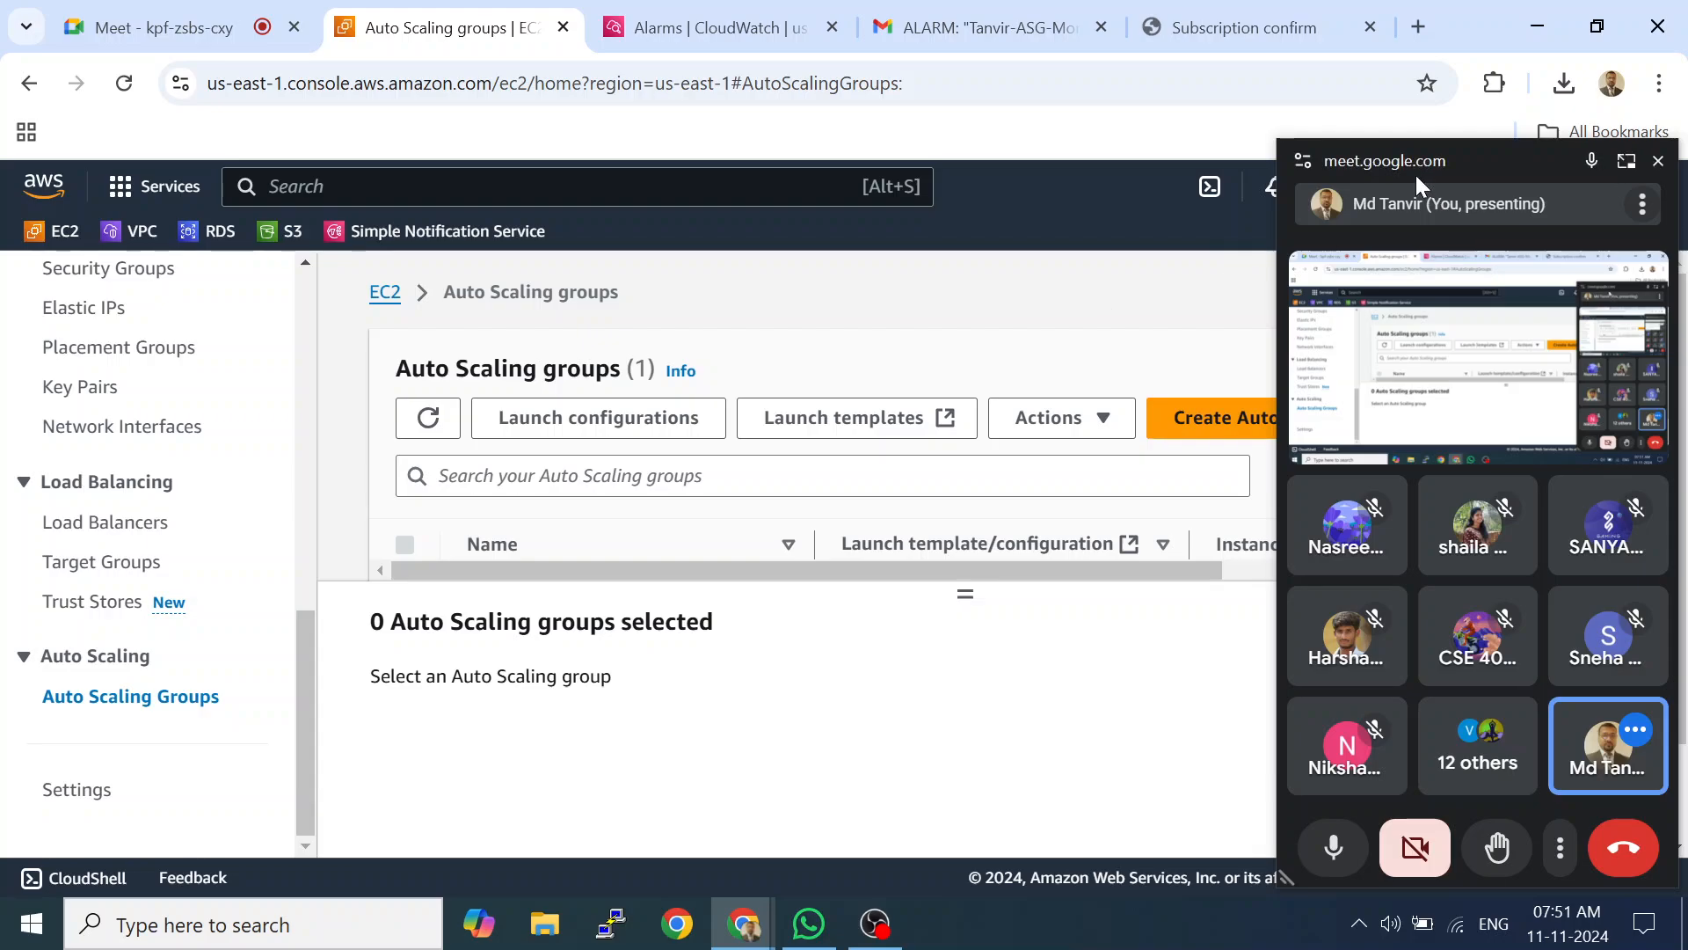
{"action": "left_click_drag", "start_coordinate": [1412, 162], "coordinate": [1501, 746]}
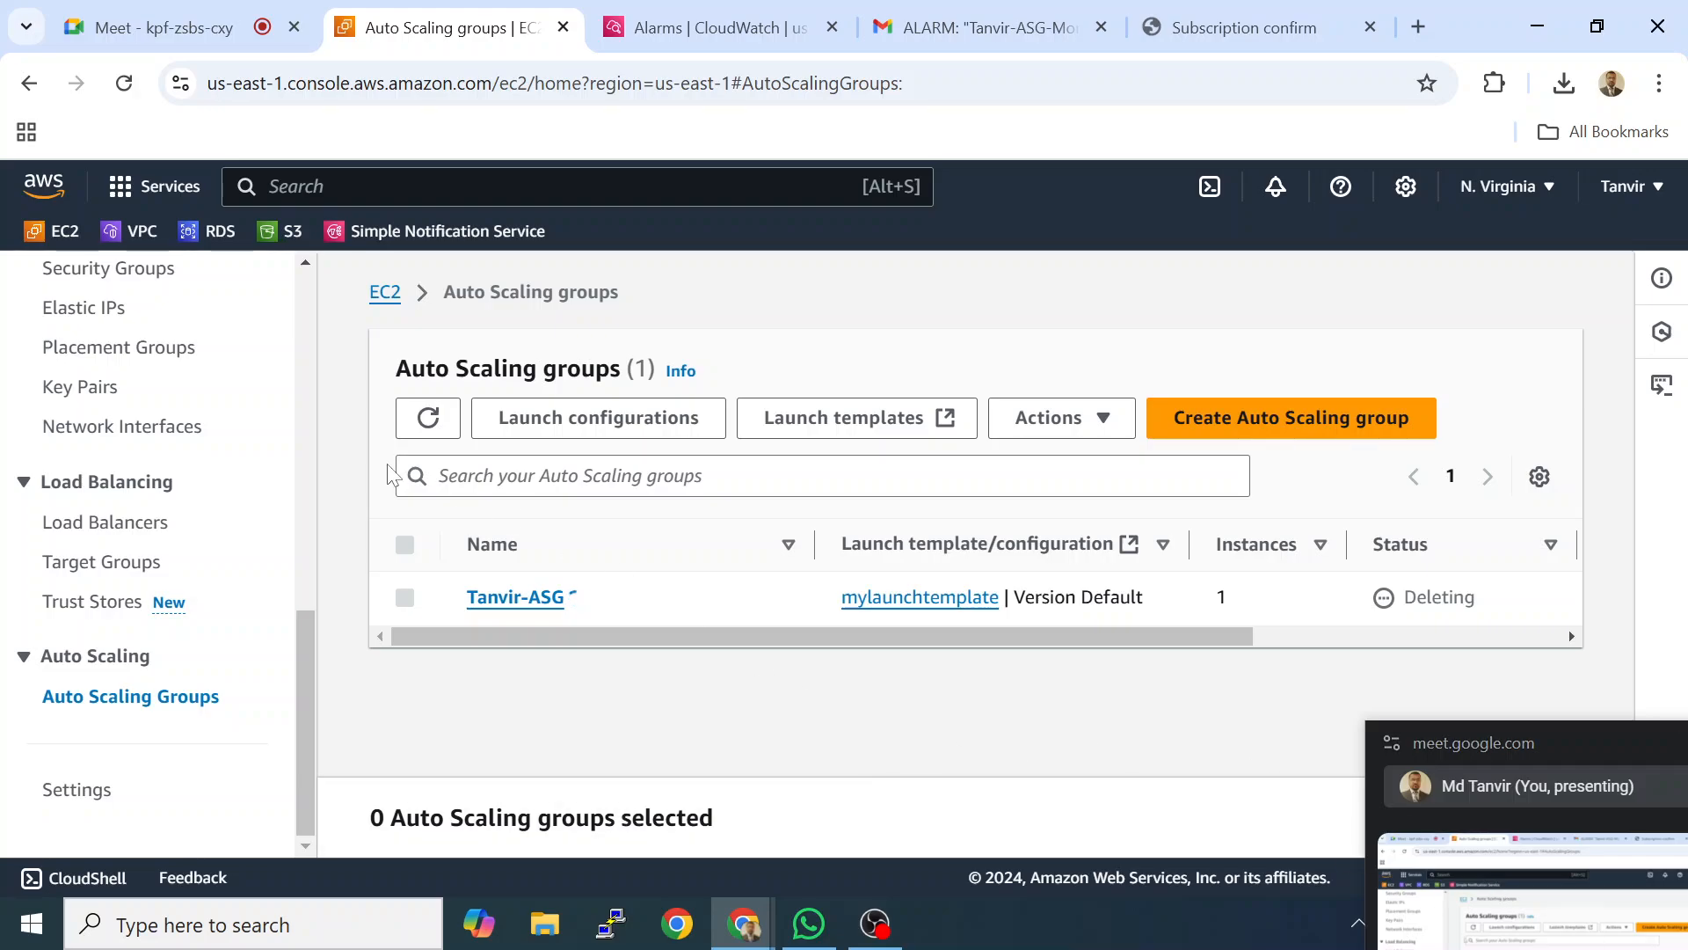
{"action": "left_click", "coordinate": [428, 419]}
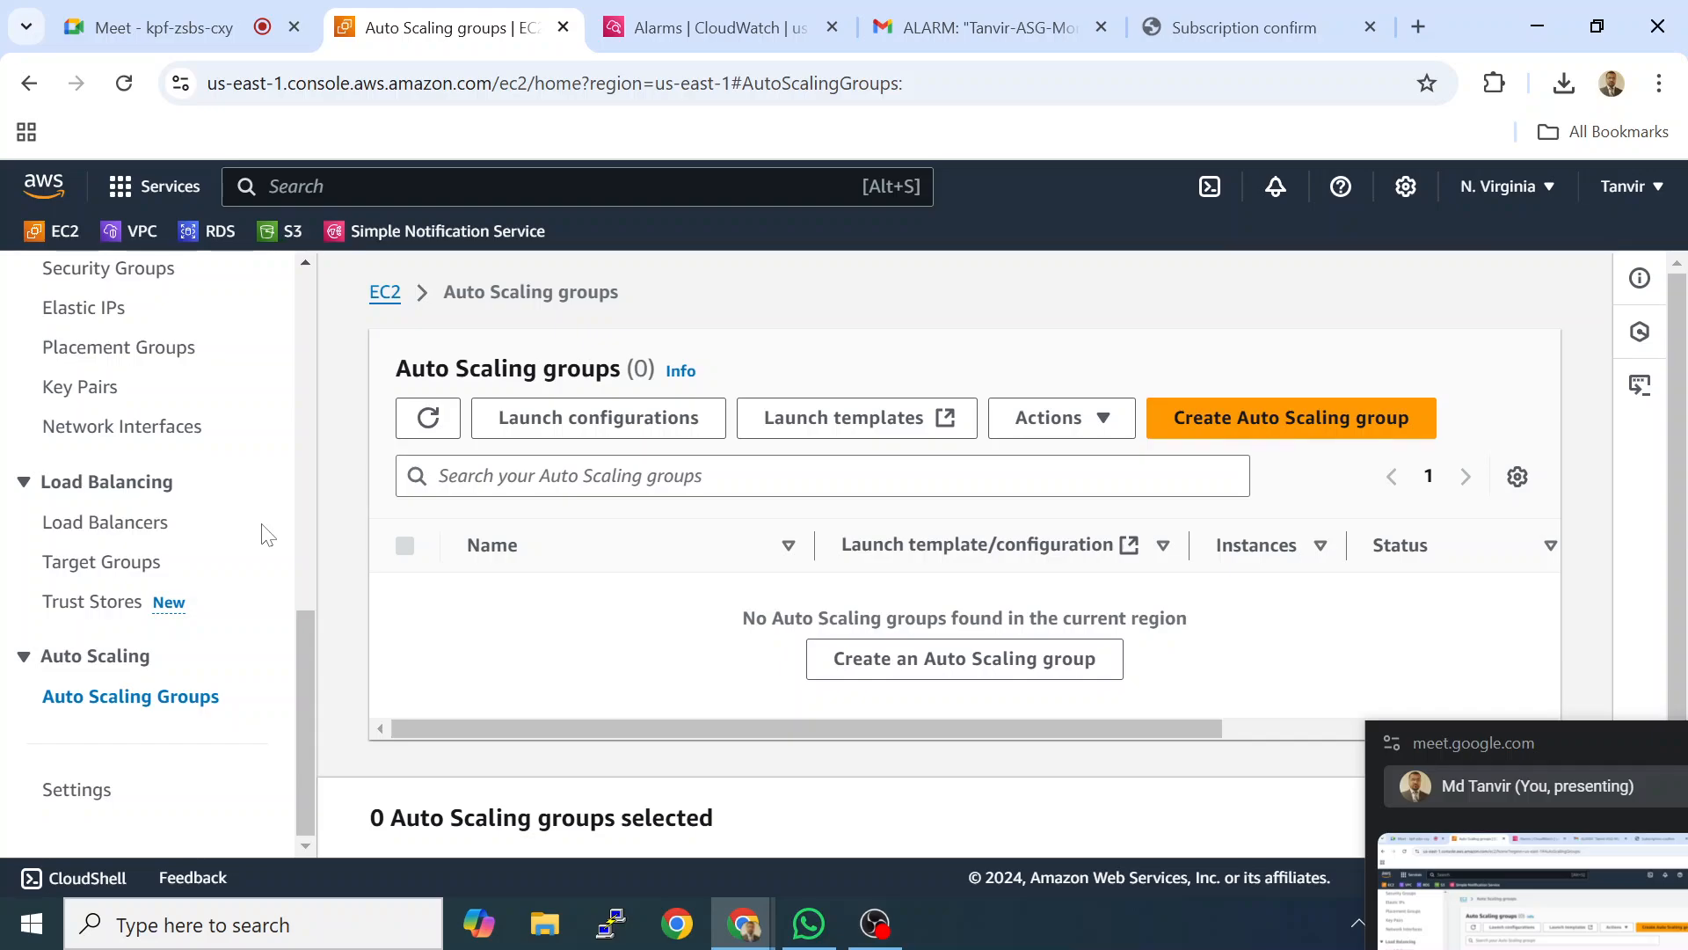
Delete the mylaunchtemplate launch template, confirming with the word "Delete".
{"action": "scroll", "coordinate": [266, 535], "scroll_direction": "up", "scroll_amount": 4}
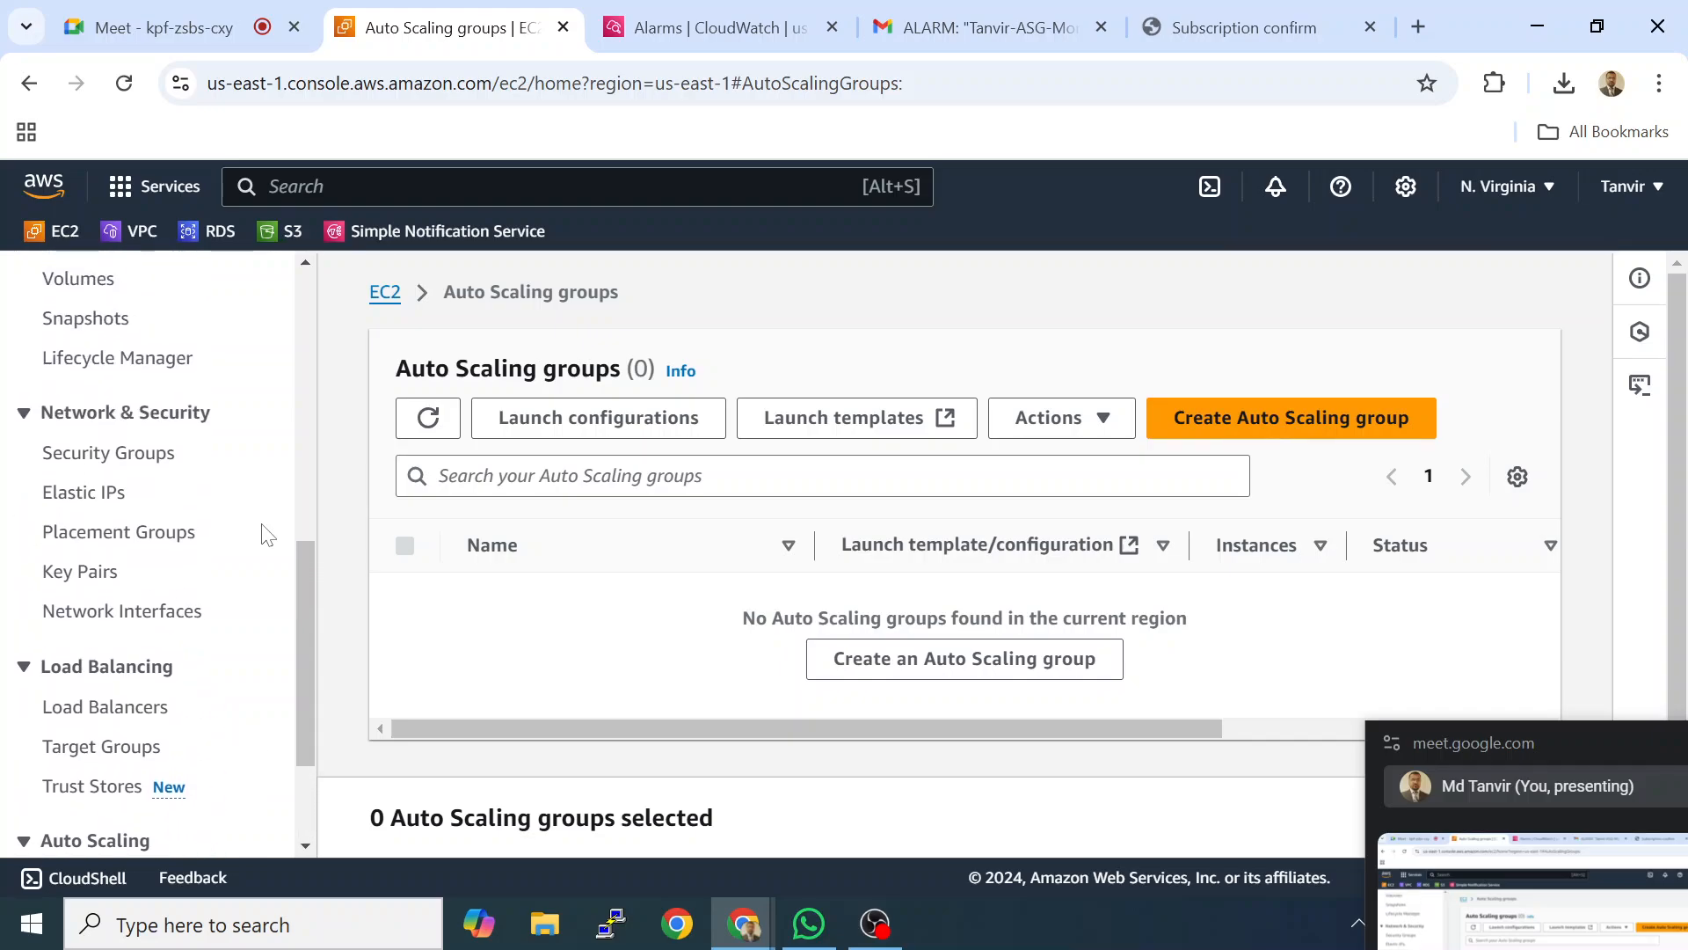
{"action": "scroll", "coordinate": [267, 535], "scroll_direction": "up", "scroll_amount": 5}
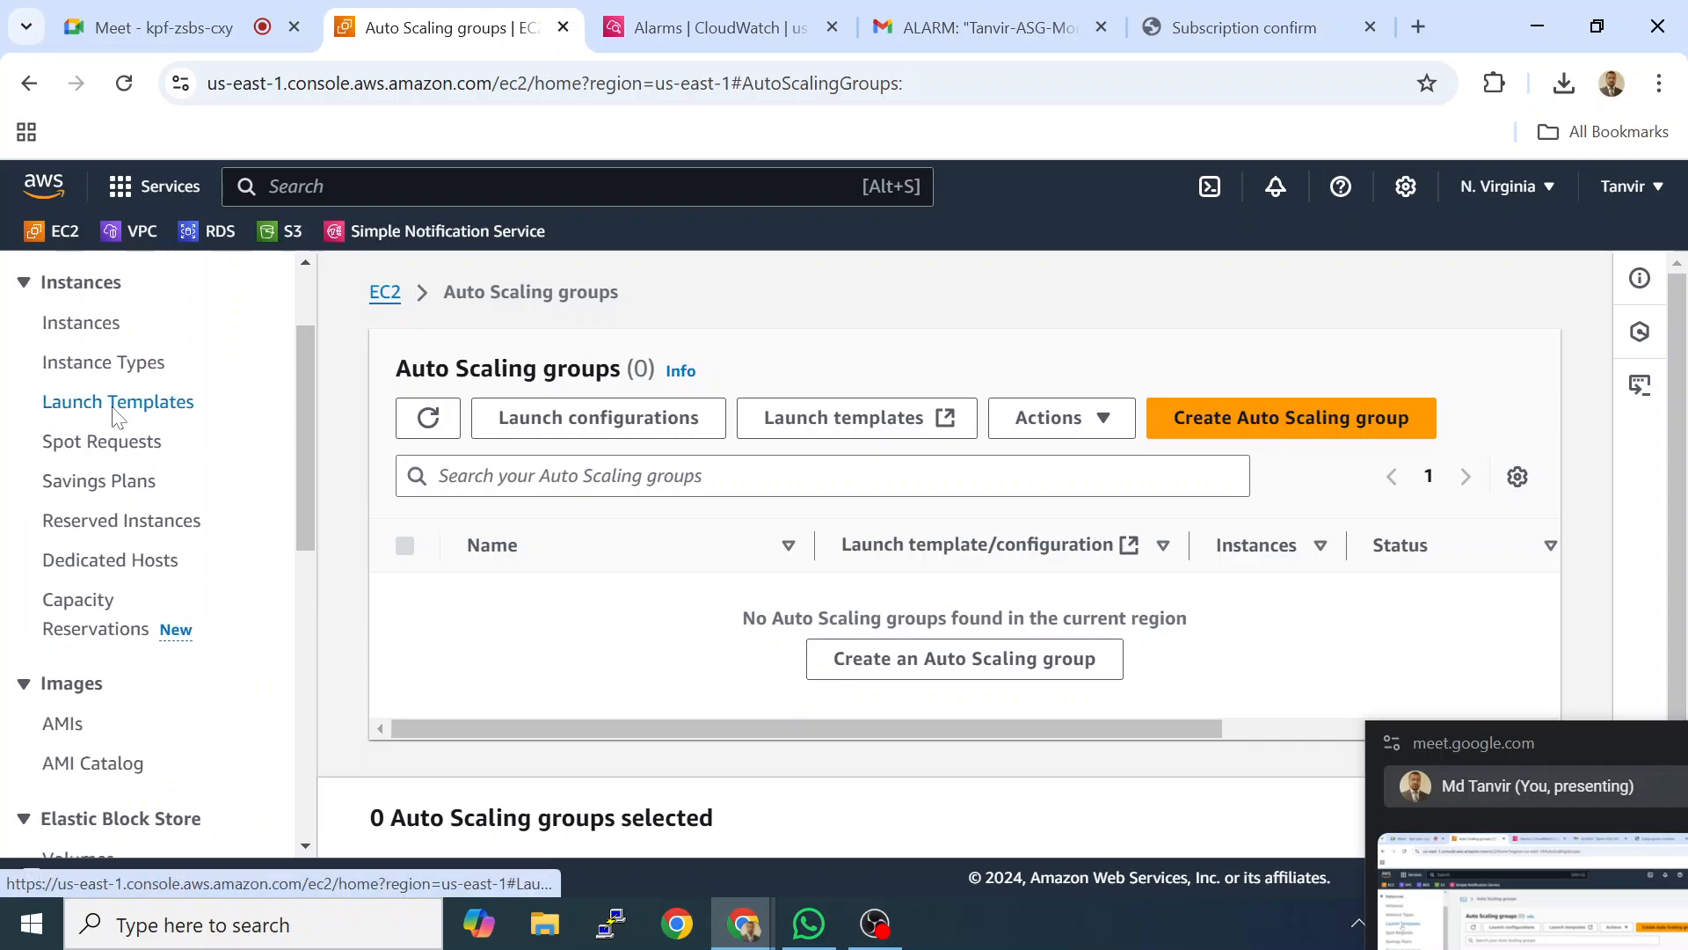
{"action": "left_click", "coordinate": [114, 413]}
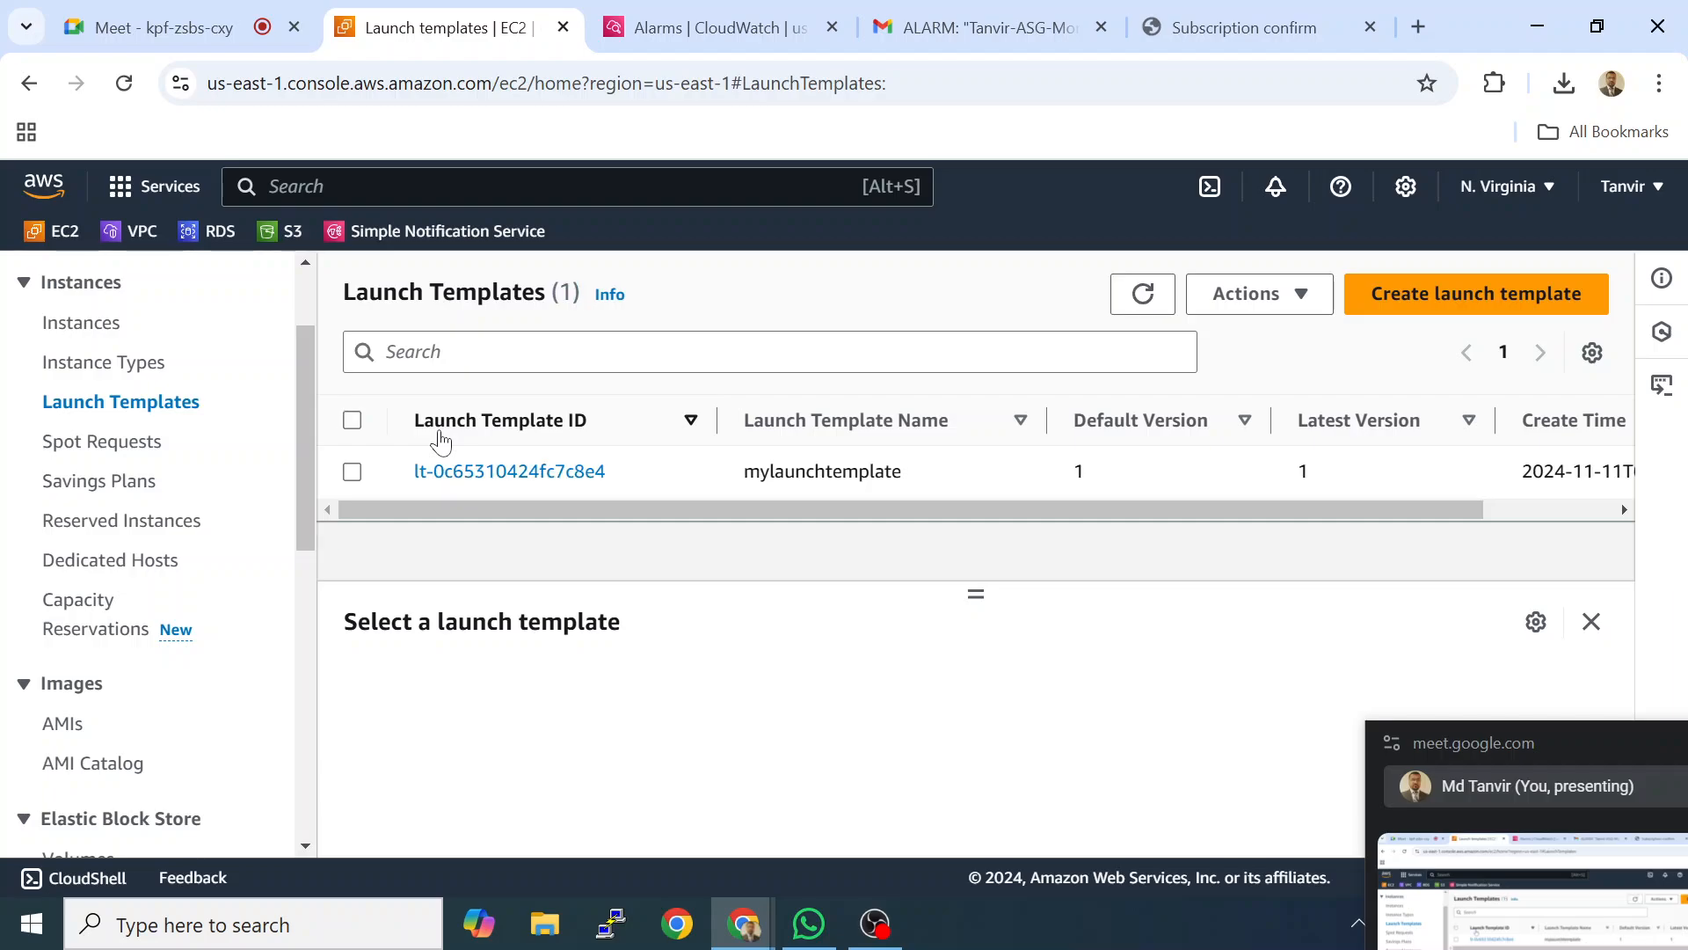
{"action": "left_click", "coordinate": [352, 420]}
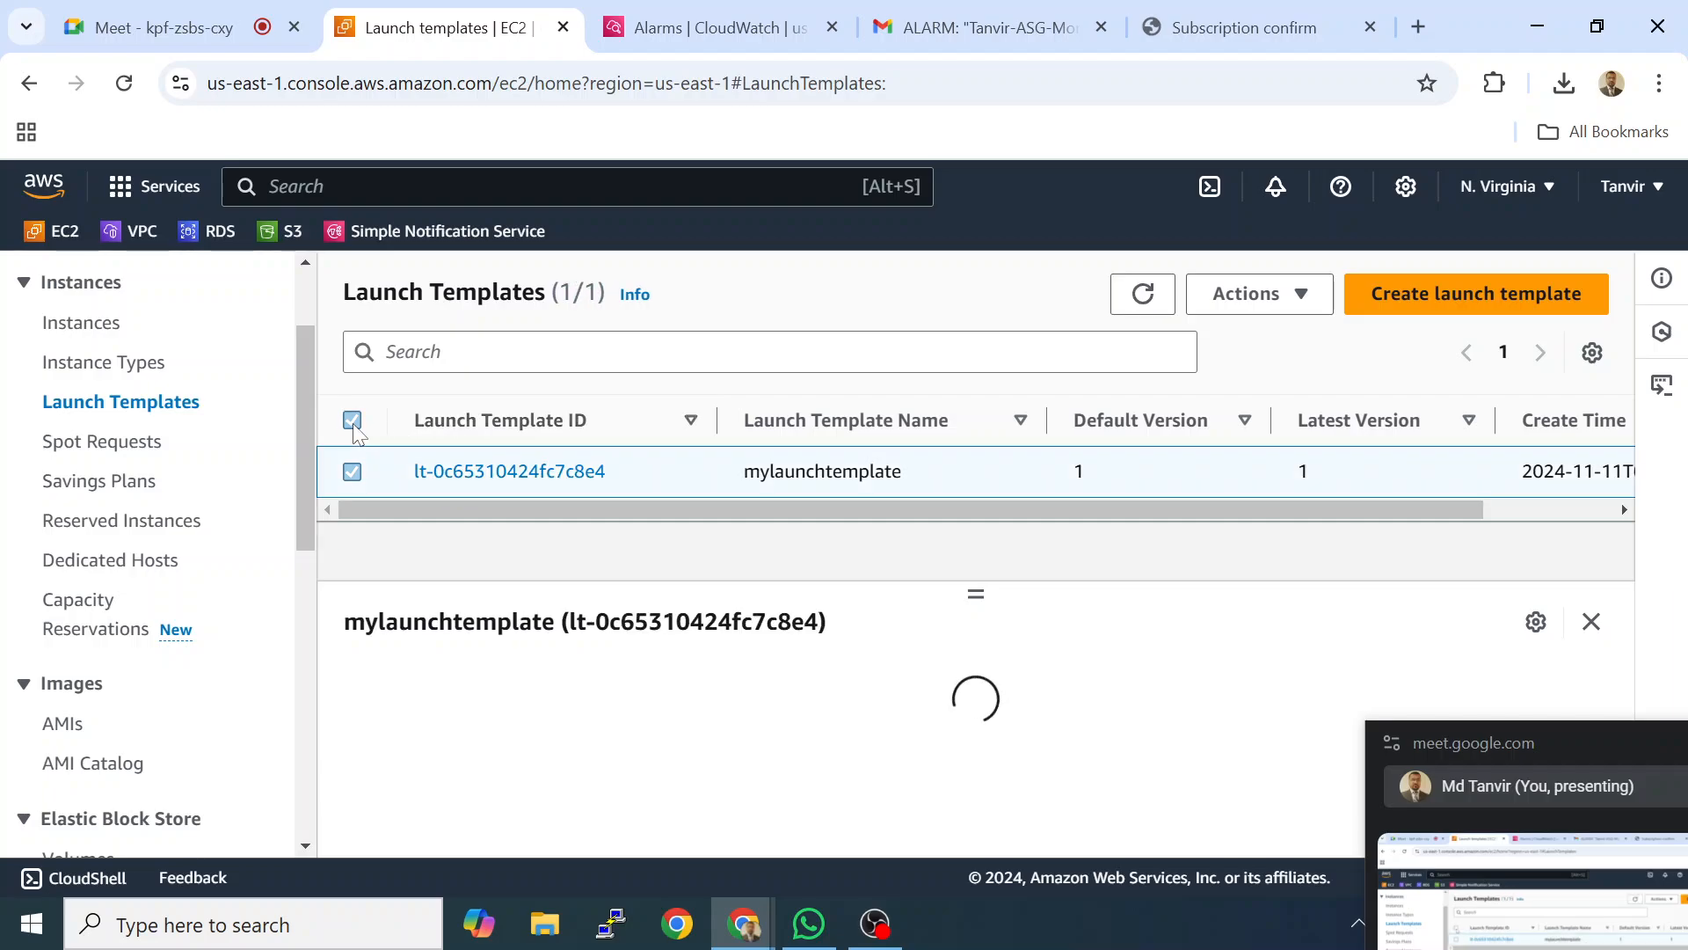
{"action": "left_click", "coordinate": [1298, 296]}
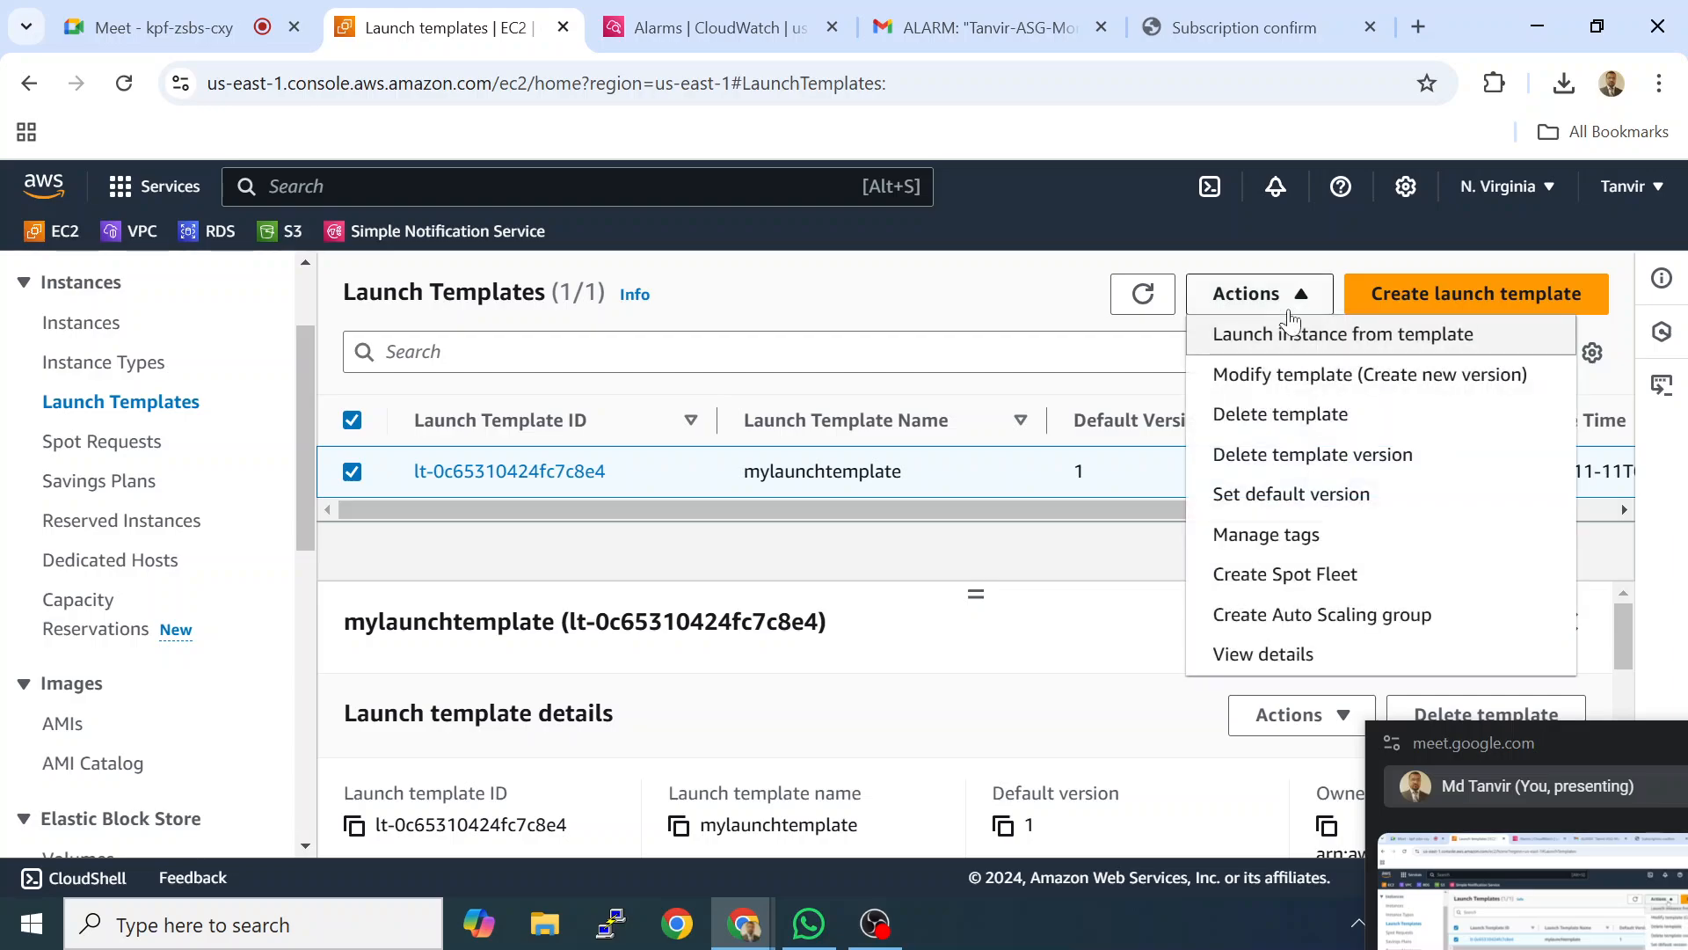
{"action": "left_click", "coordinate": [1272, 414]}
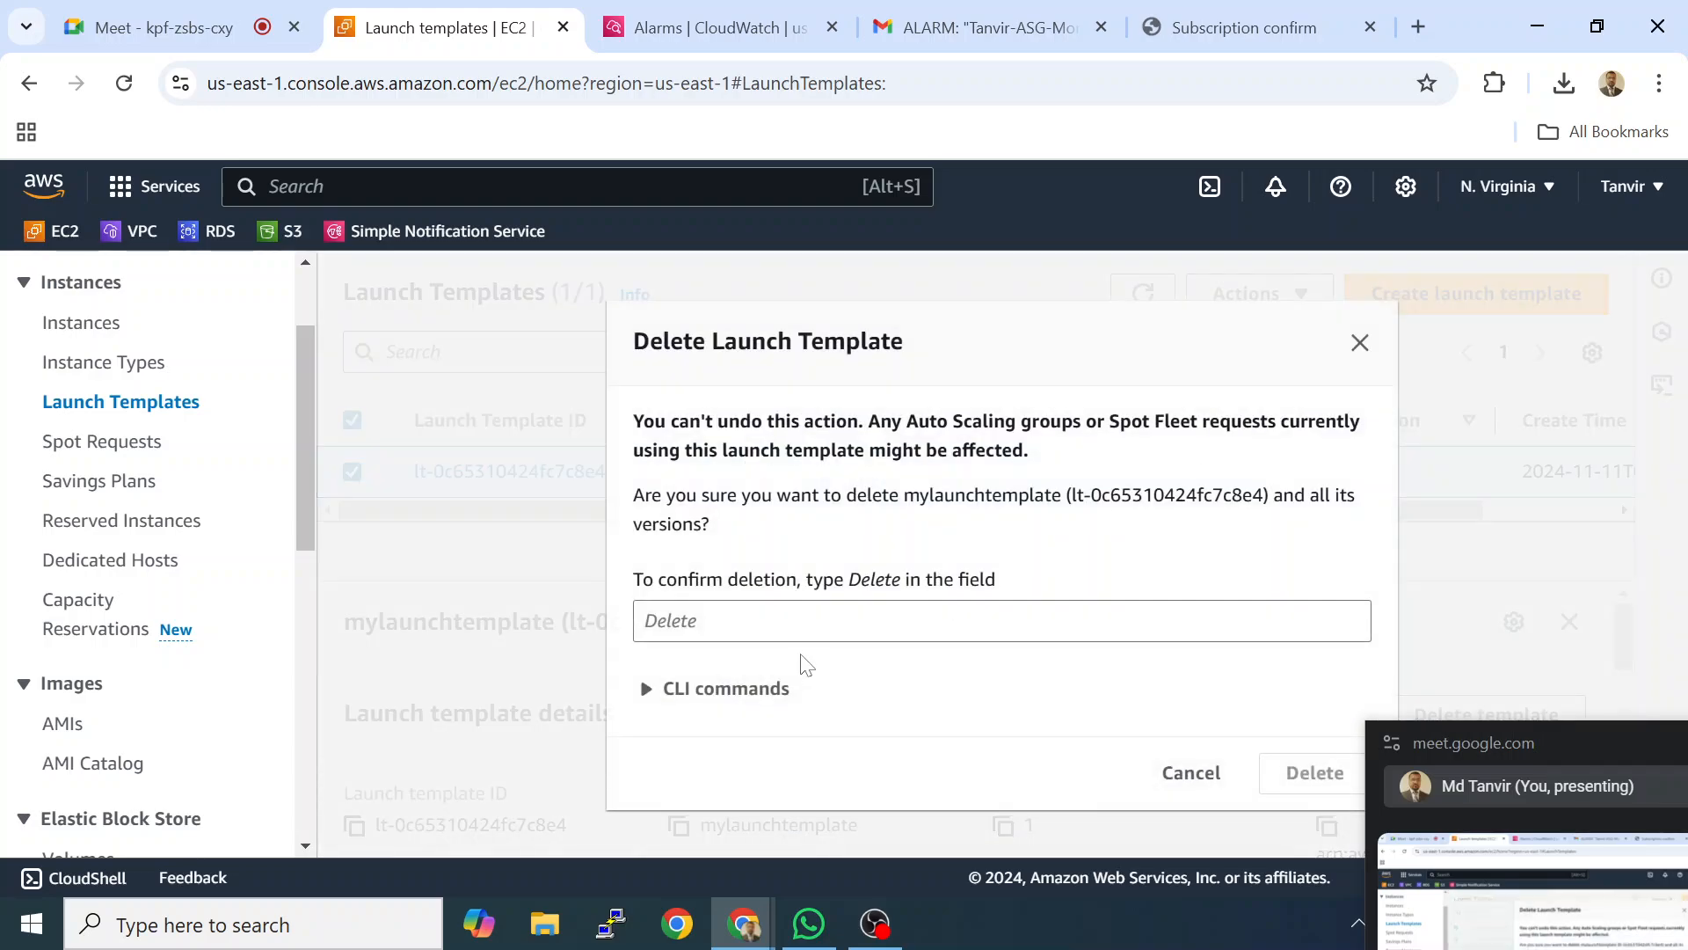
{"action": "left_click", "coordinate": [765, 621]}
{"action": "type", "text": "D"}
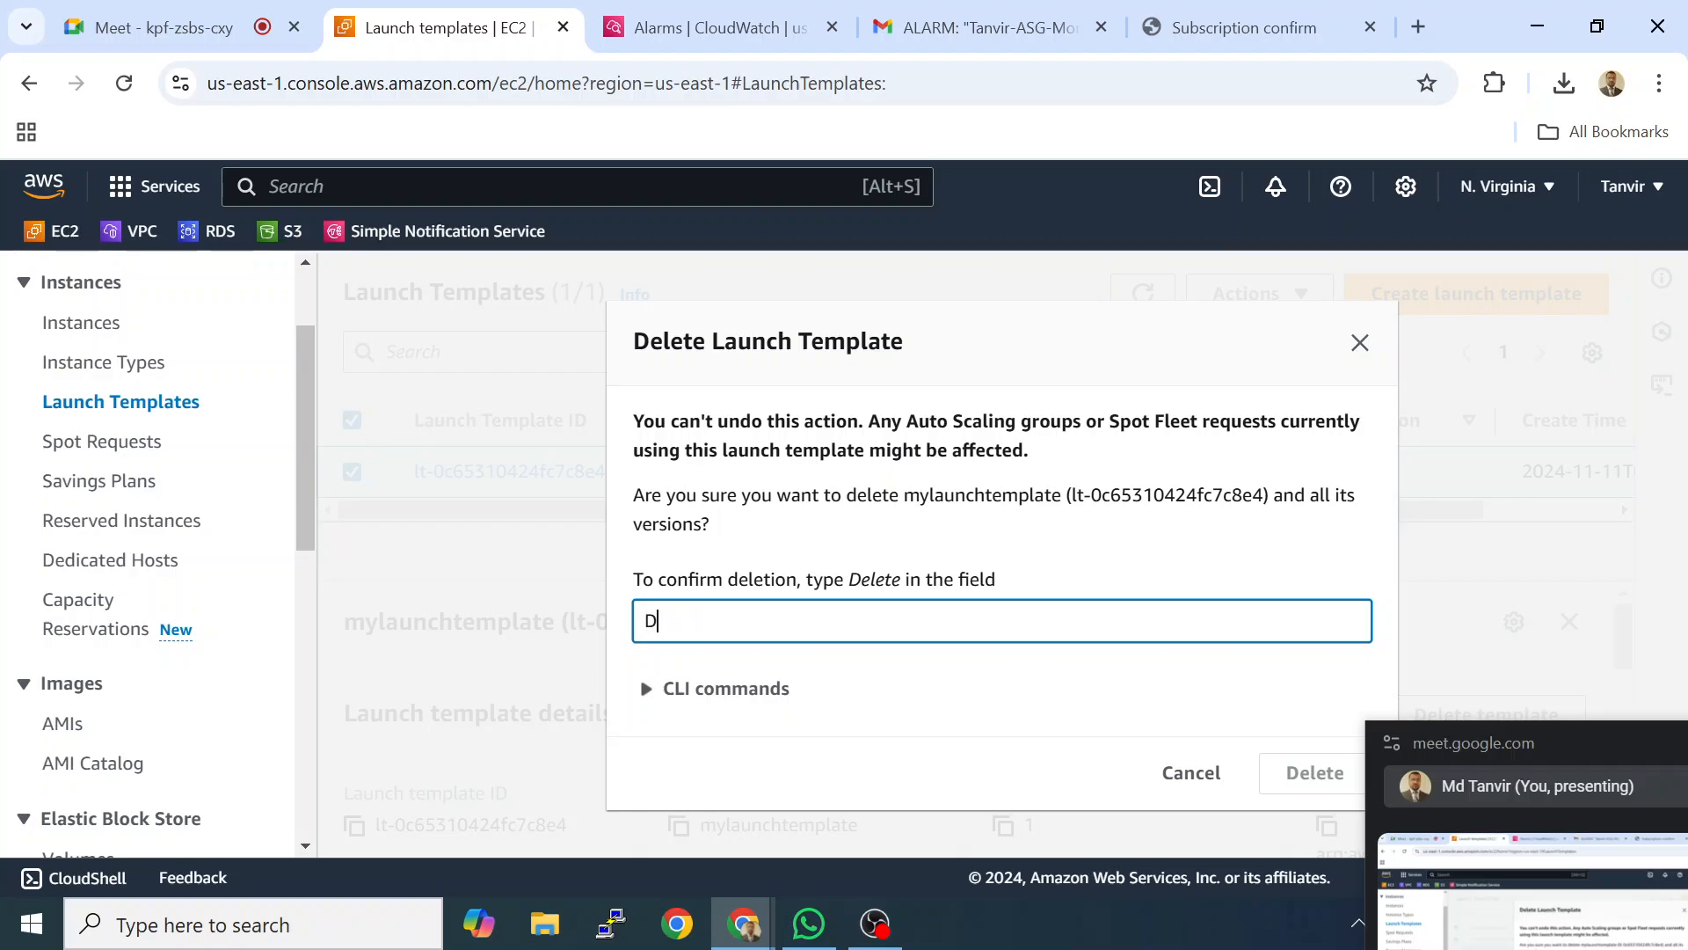
{"action": "type", "text": "elete"}
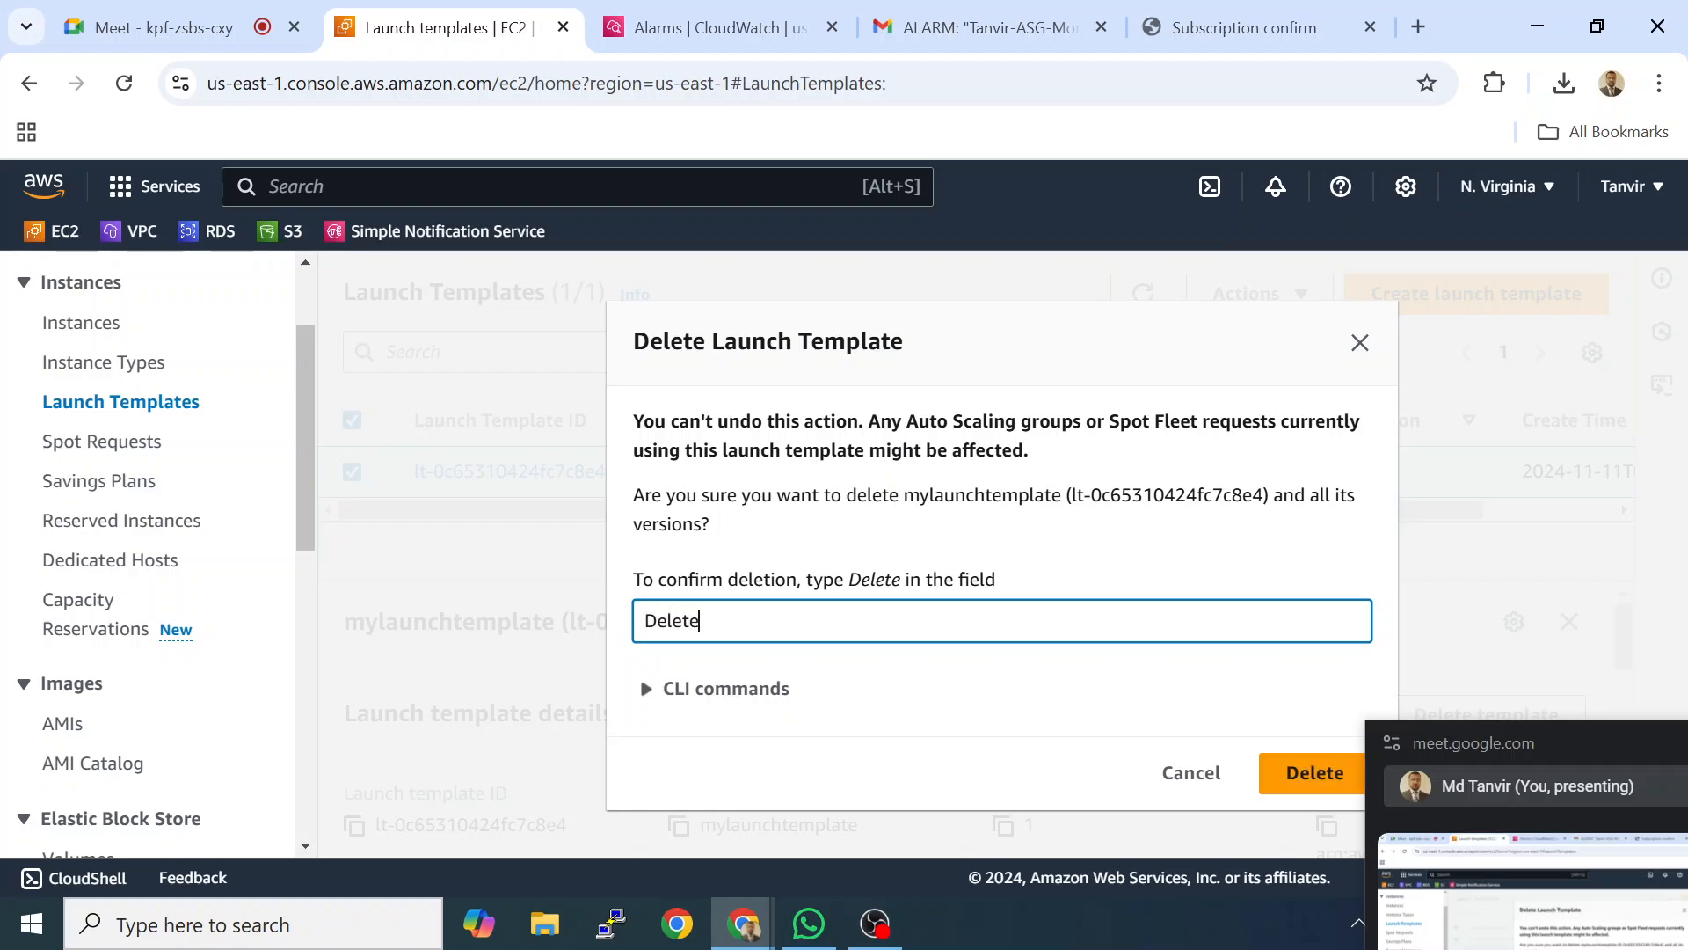
{"action": "left_click", "coordinate": [1333, 771]}
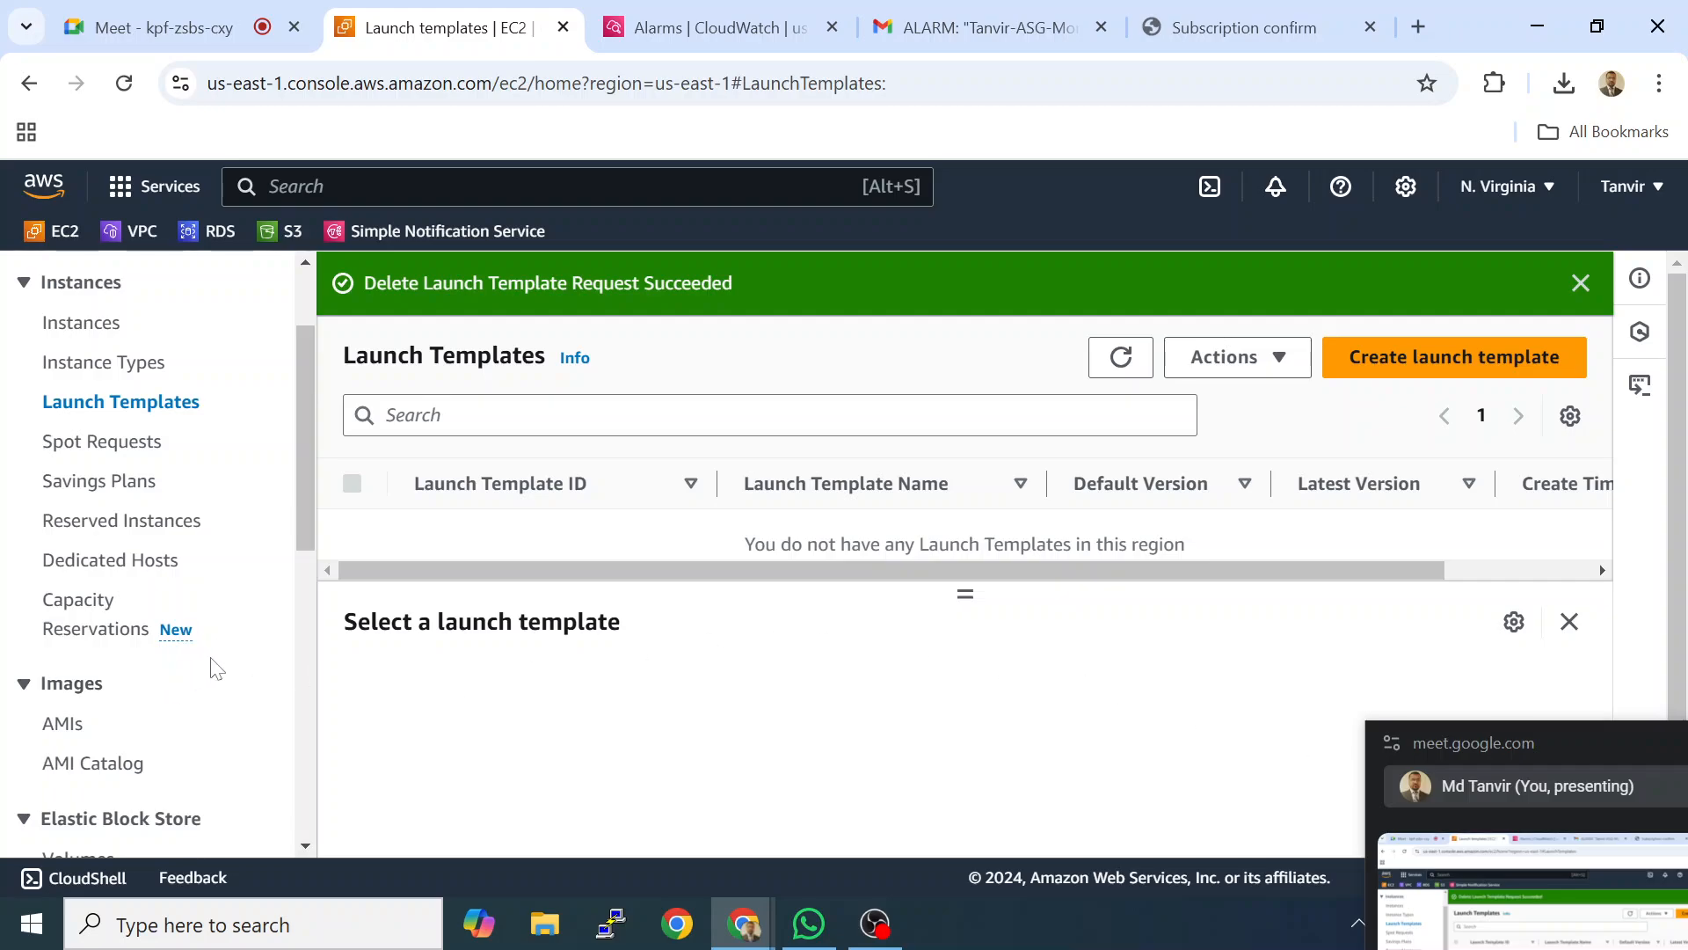
Delete the Windows-key key pair in EC2, confirming with the word "Delete".
{"action": "scroll", "coordinate": [214, 667], "scroll_direction": "down", "scroll_amount": 3}
{"action": "scroll", "coordinate": [214, 667], "scroll_direction": "down", "scroll_amount": 2}
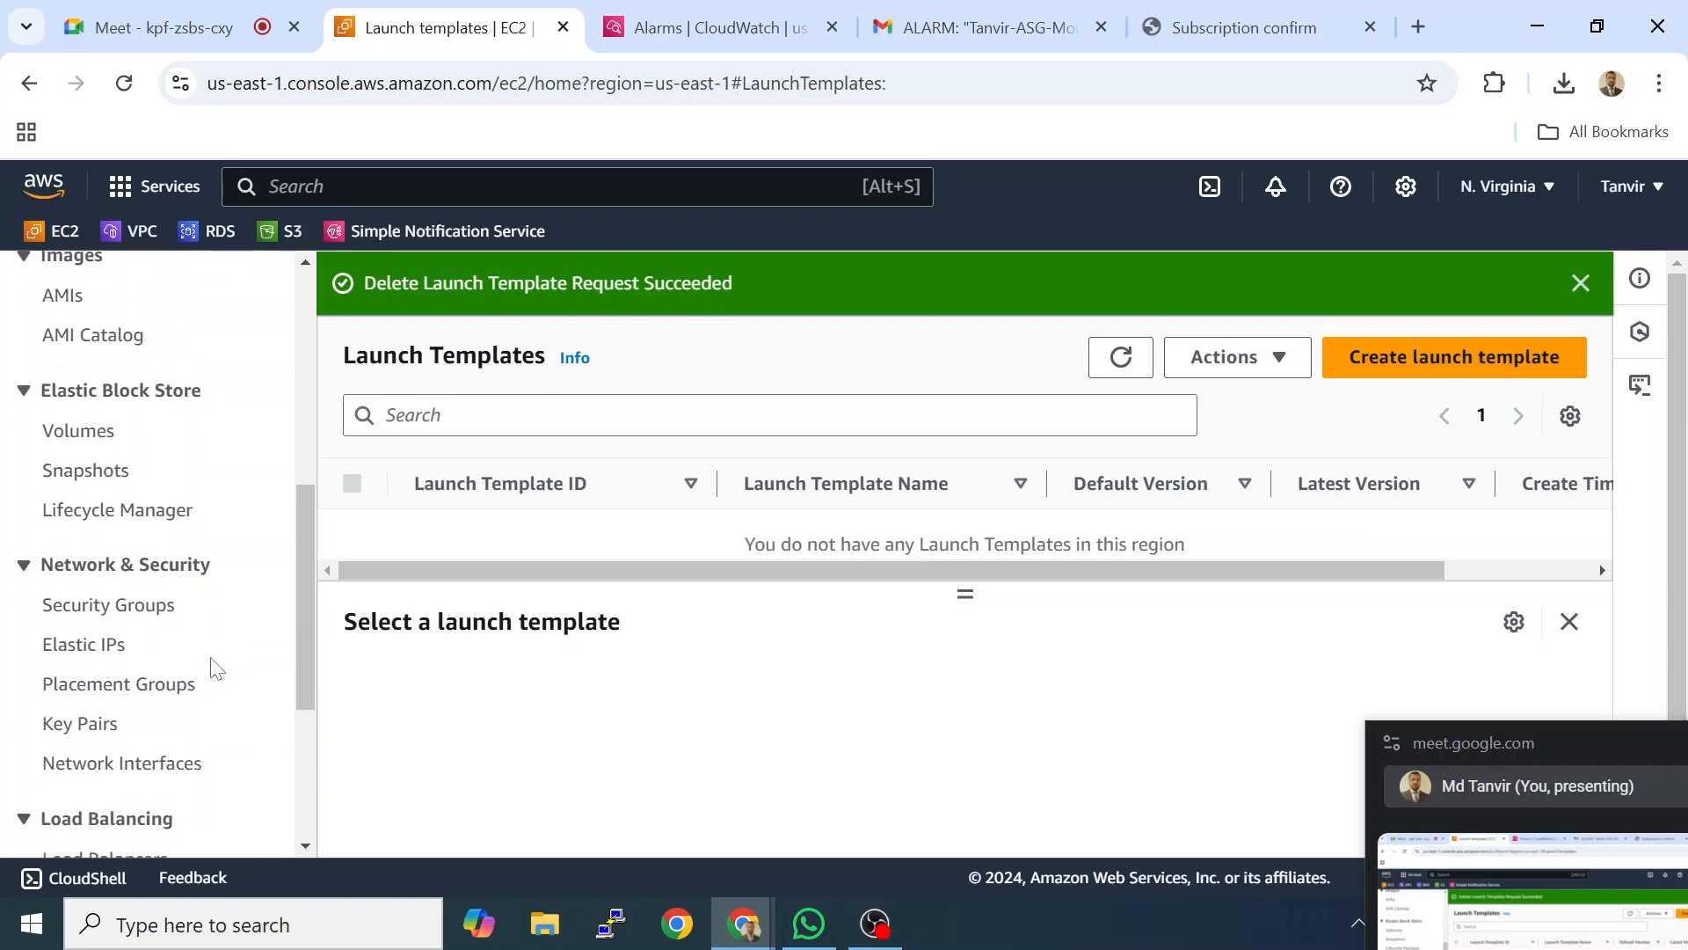
{"action": "left_click", "coordinate": [69, 730]}
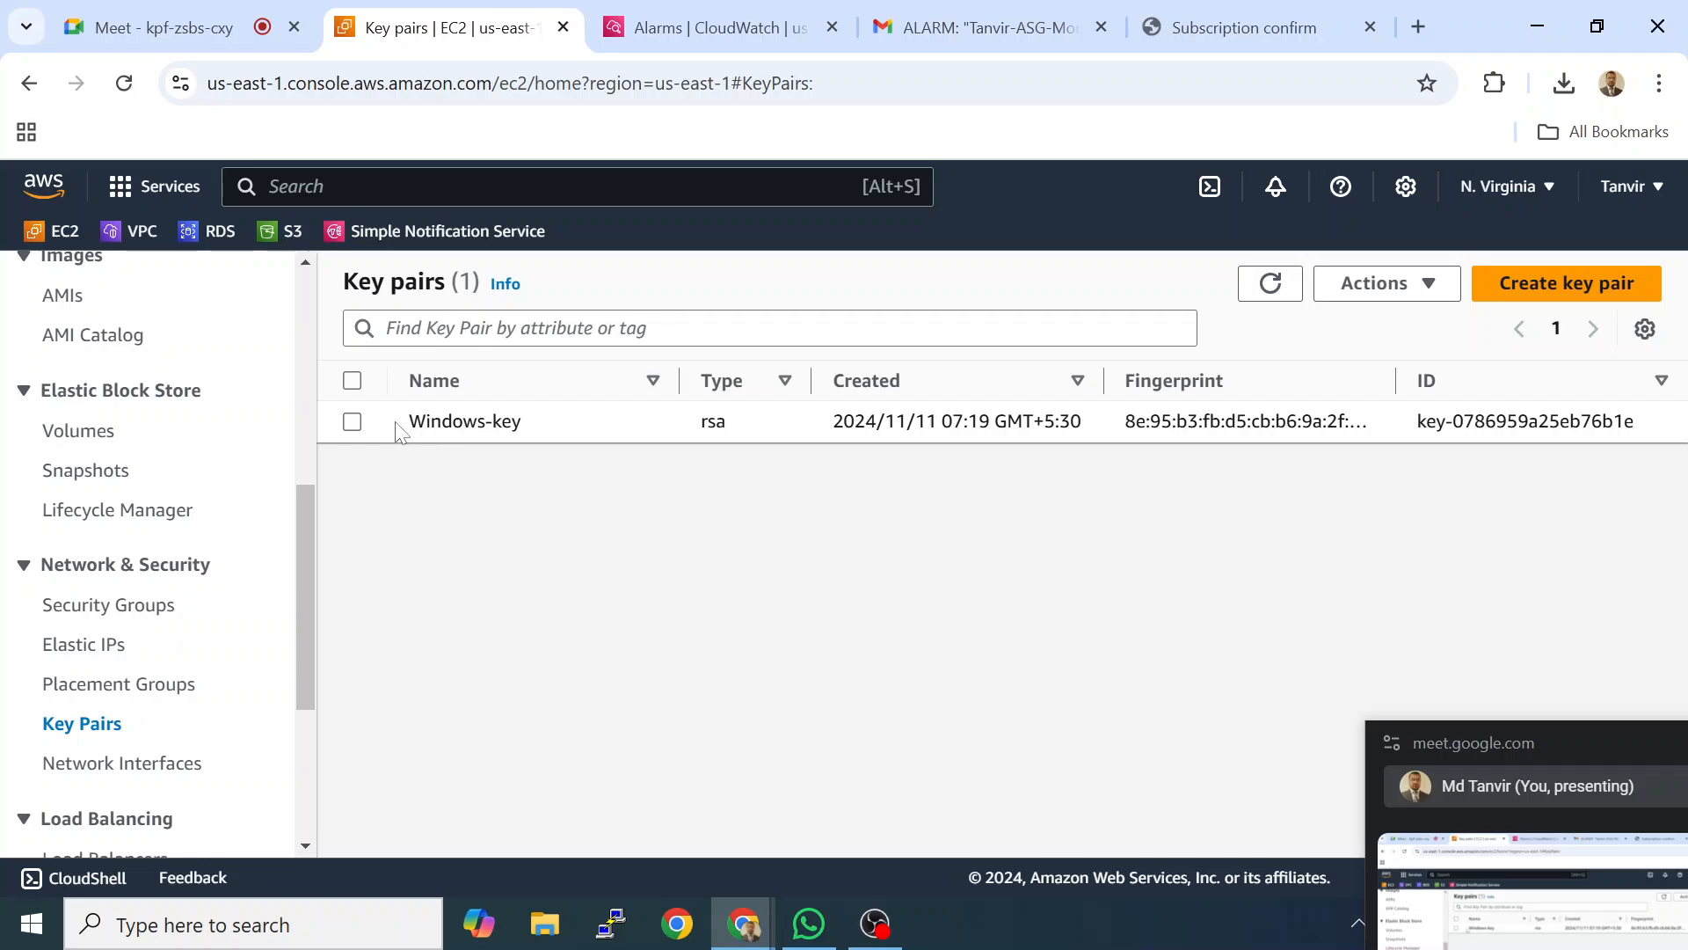
{"action": "left_click", "coordinate": [352, 423]}
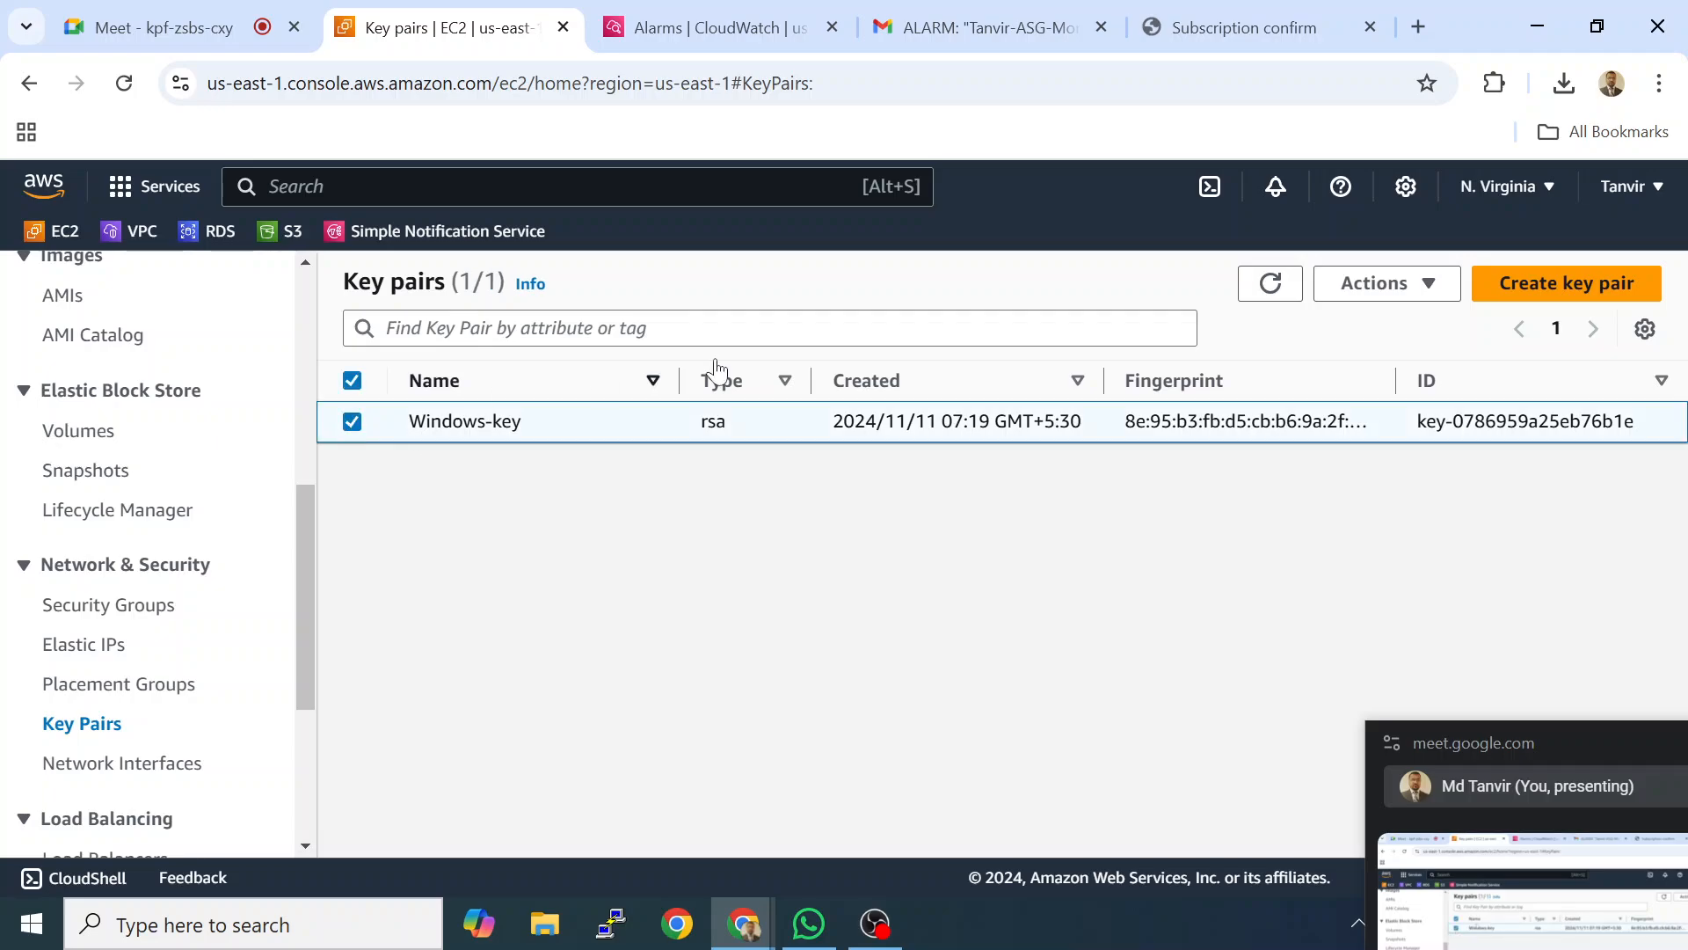
{"action": "left_click", "coordinate": [1341, 298]}
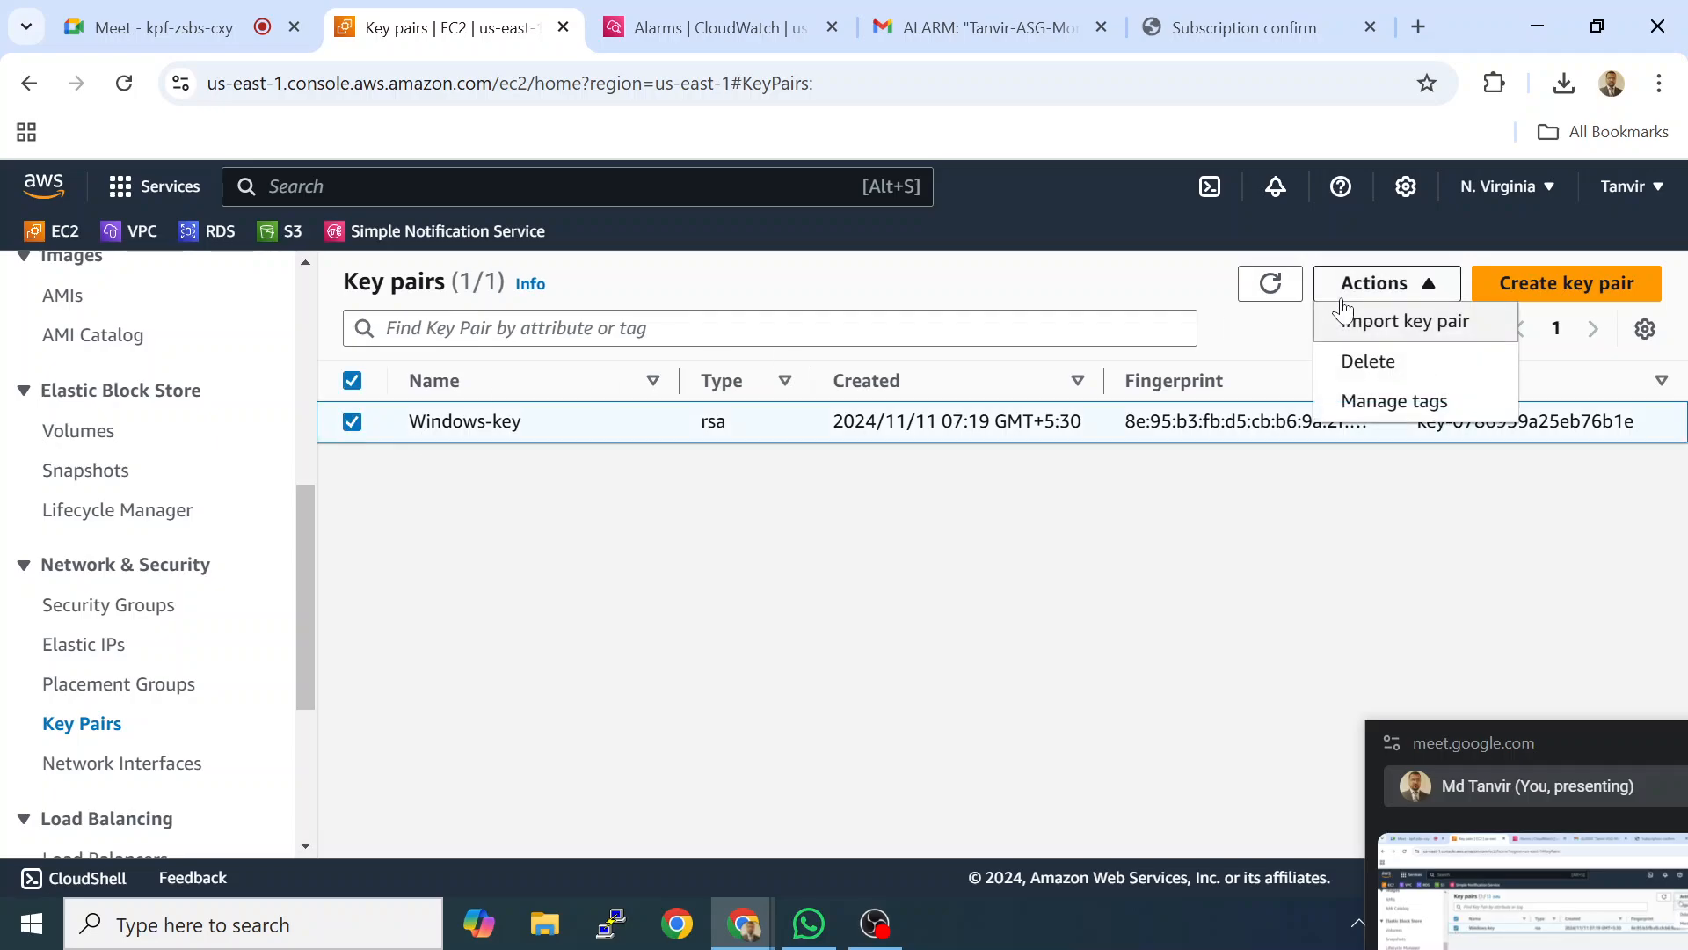
{"action": "left_click", "coordinate": [1339, 362]}
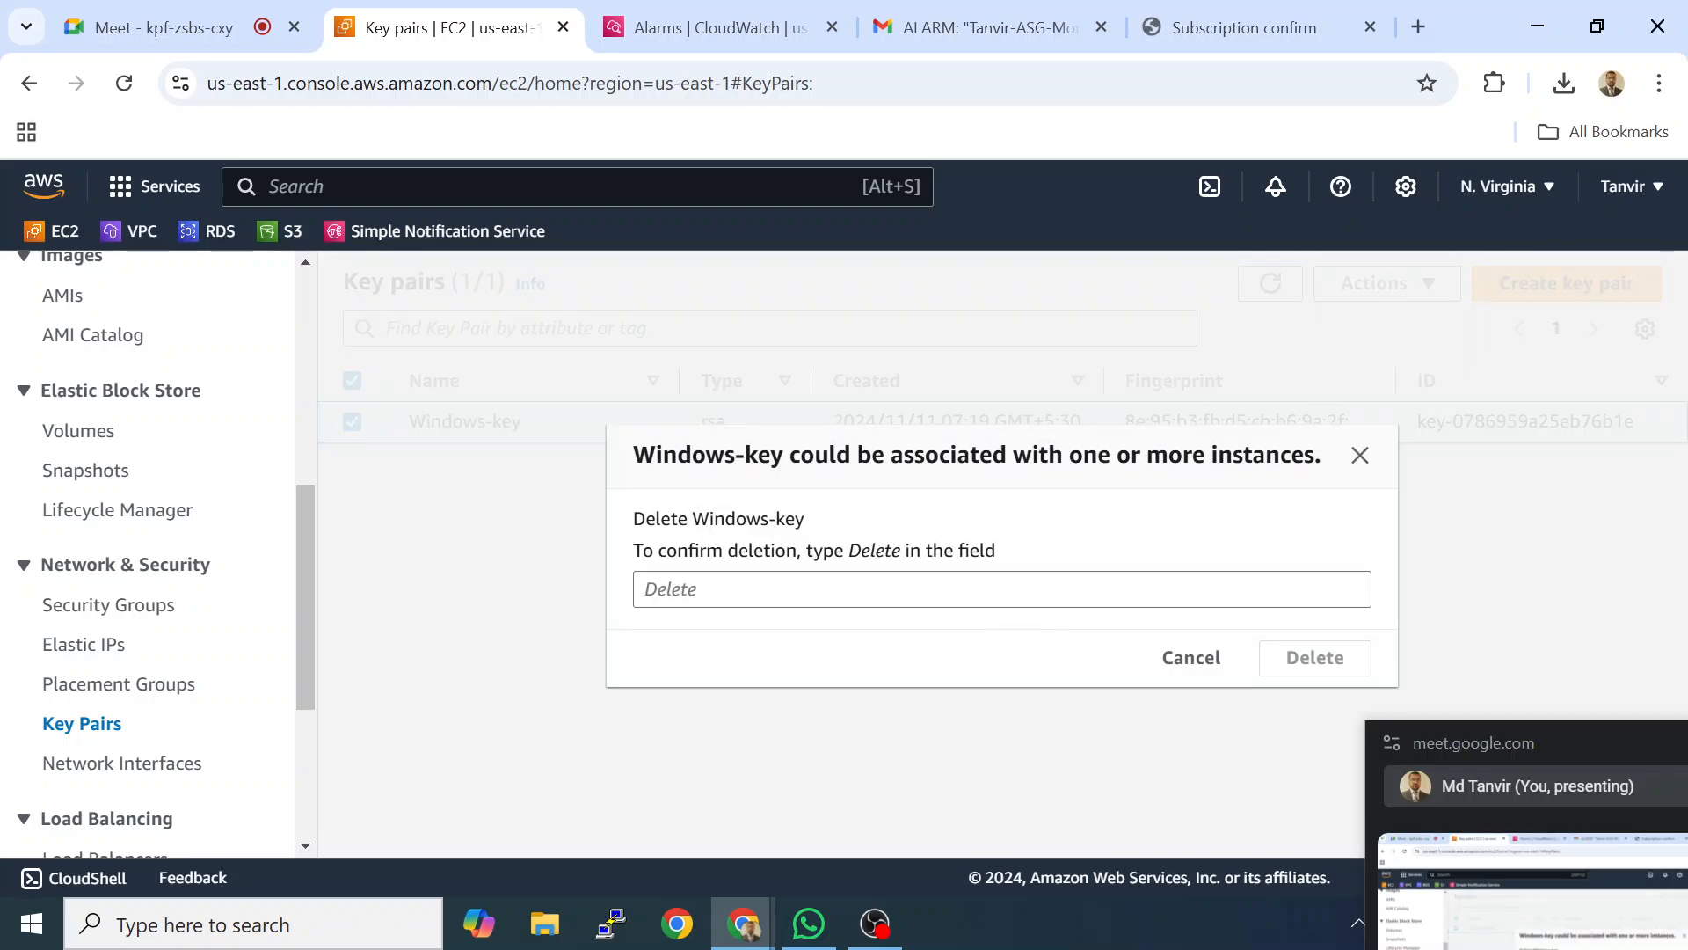
{"action": "left_click", "coordinate": [976, 590]}
{"action": "type", "text": "Del"}
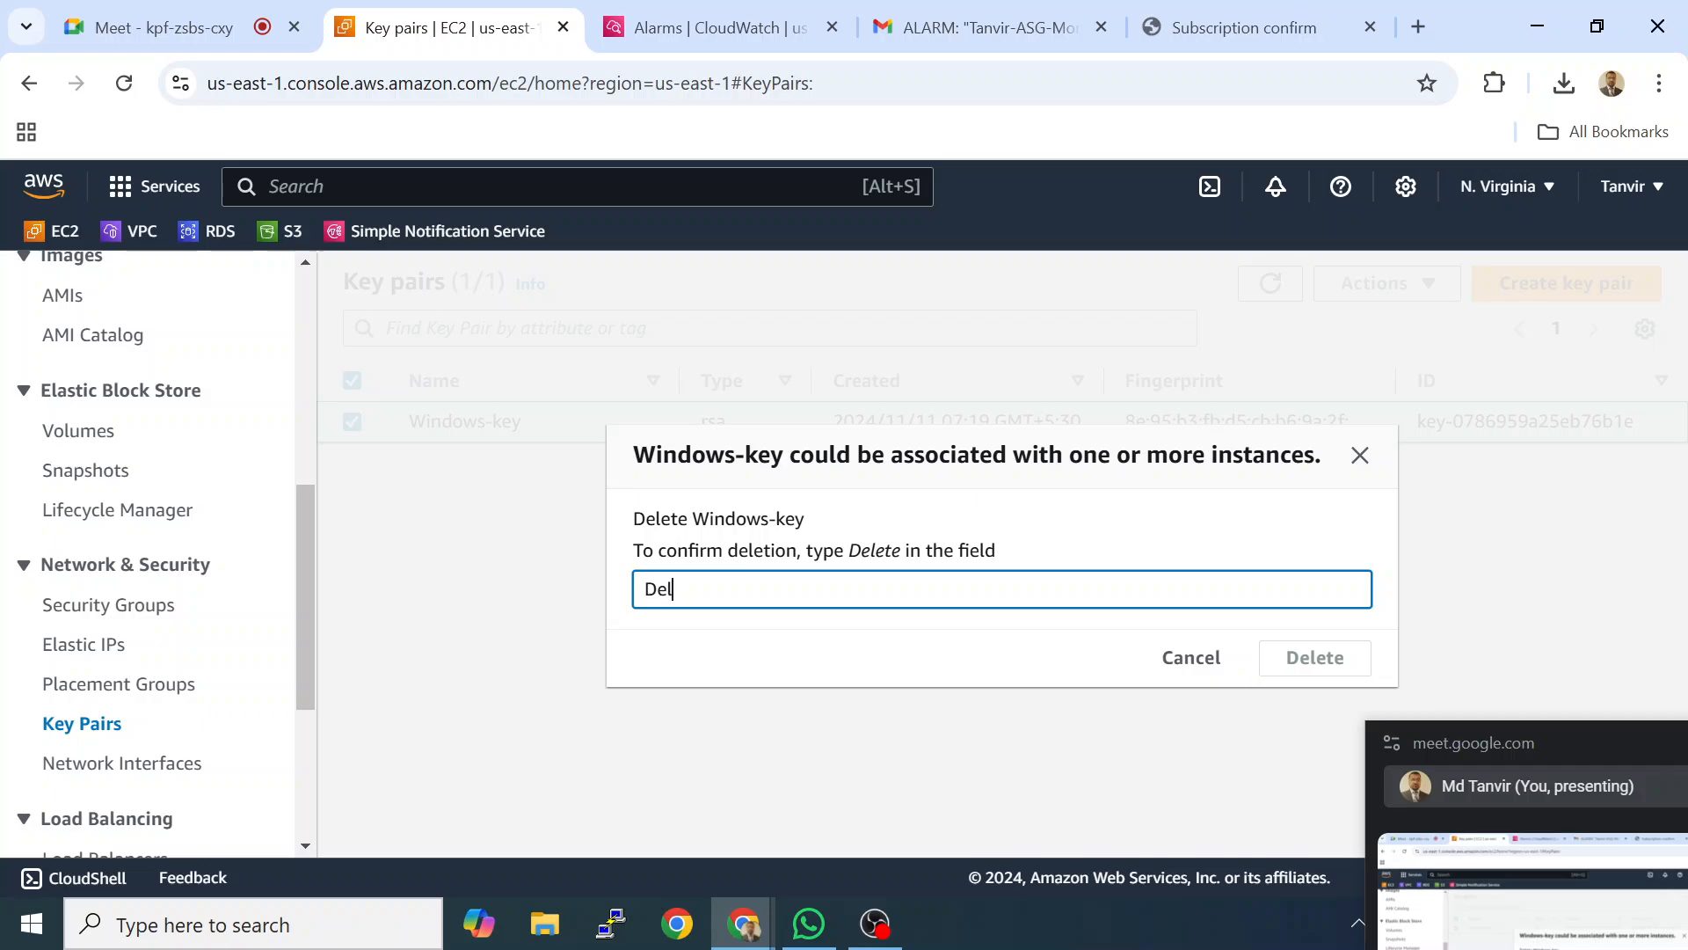
{"action": "type", "text": "ete"}
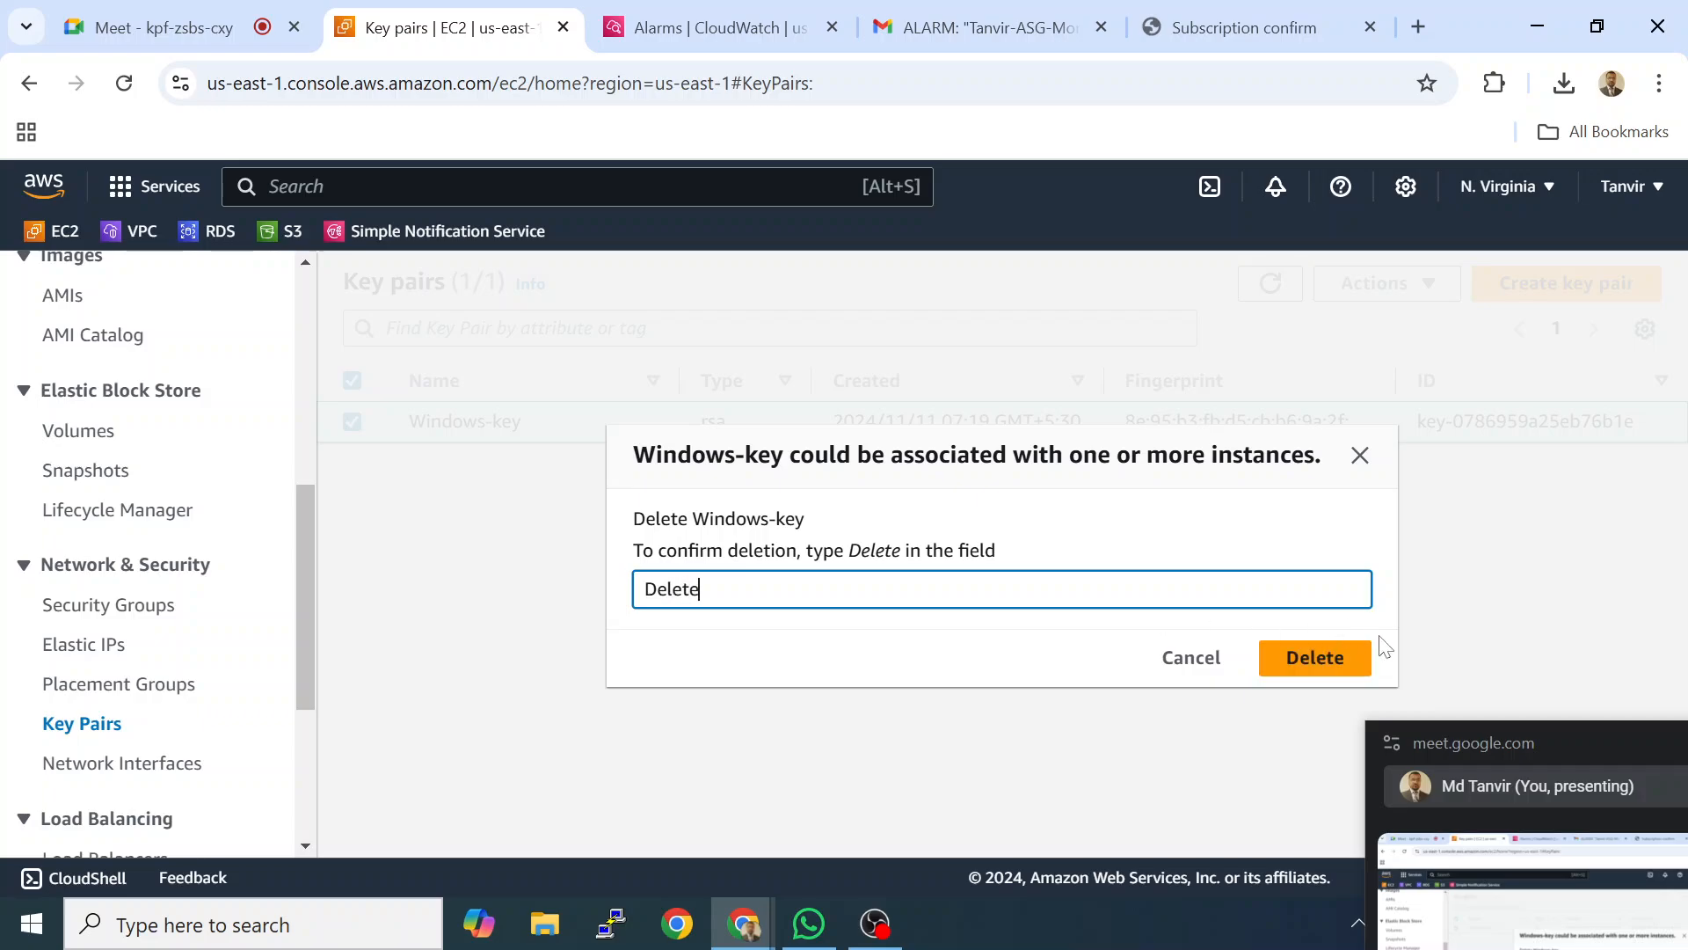
{"action": "left_click", "coordinate": [1345, 656]}
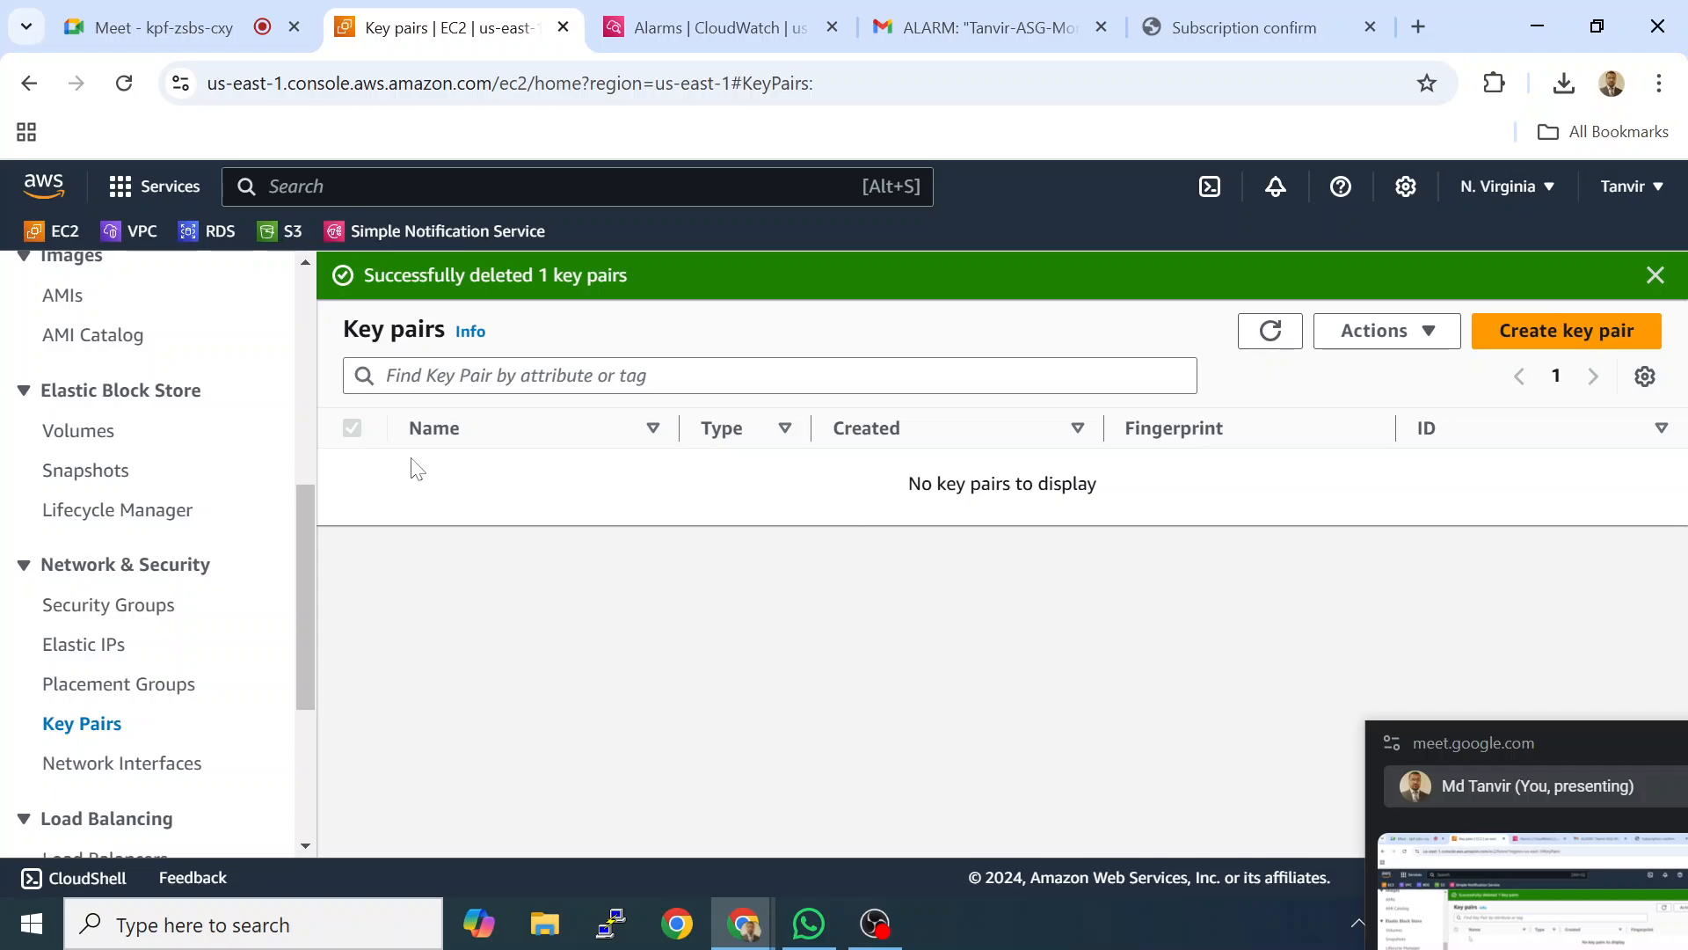
Check the instance states in the EC2 Instances list and refresh the resource summary on the EC2 Dashboard.
{"action": "scroll", "coordinate": [55, 453], "scroll_direction": "down", "scroll_amount": 1}
{"action": "scroll", "coordinate": [55, 453], "scroll_direction": "down", "scroll_amount": 3}
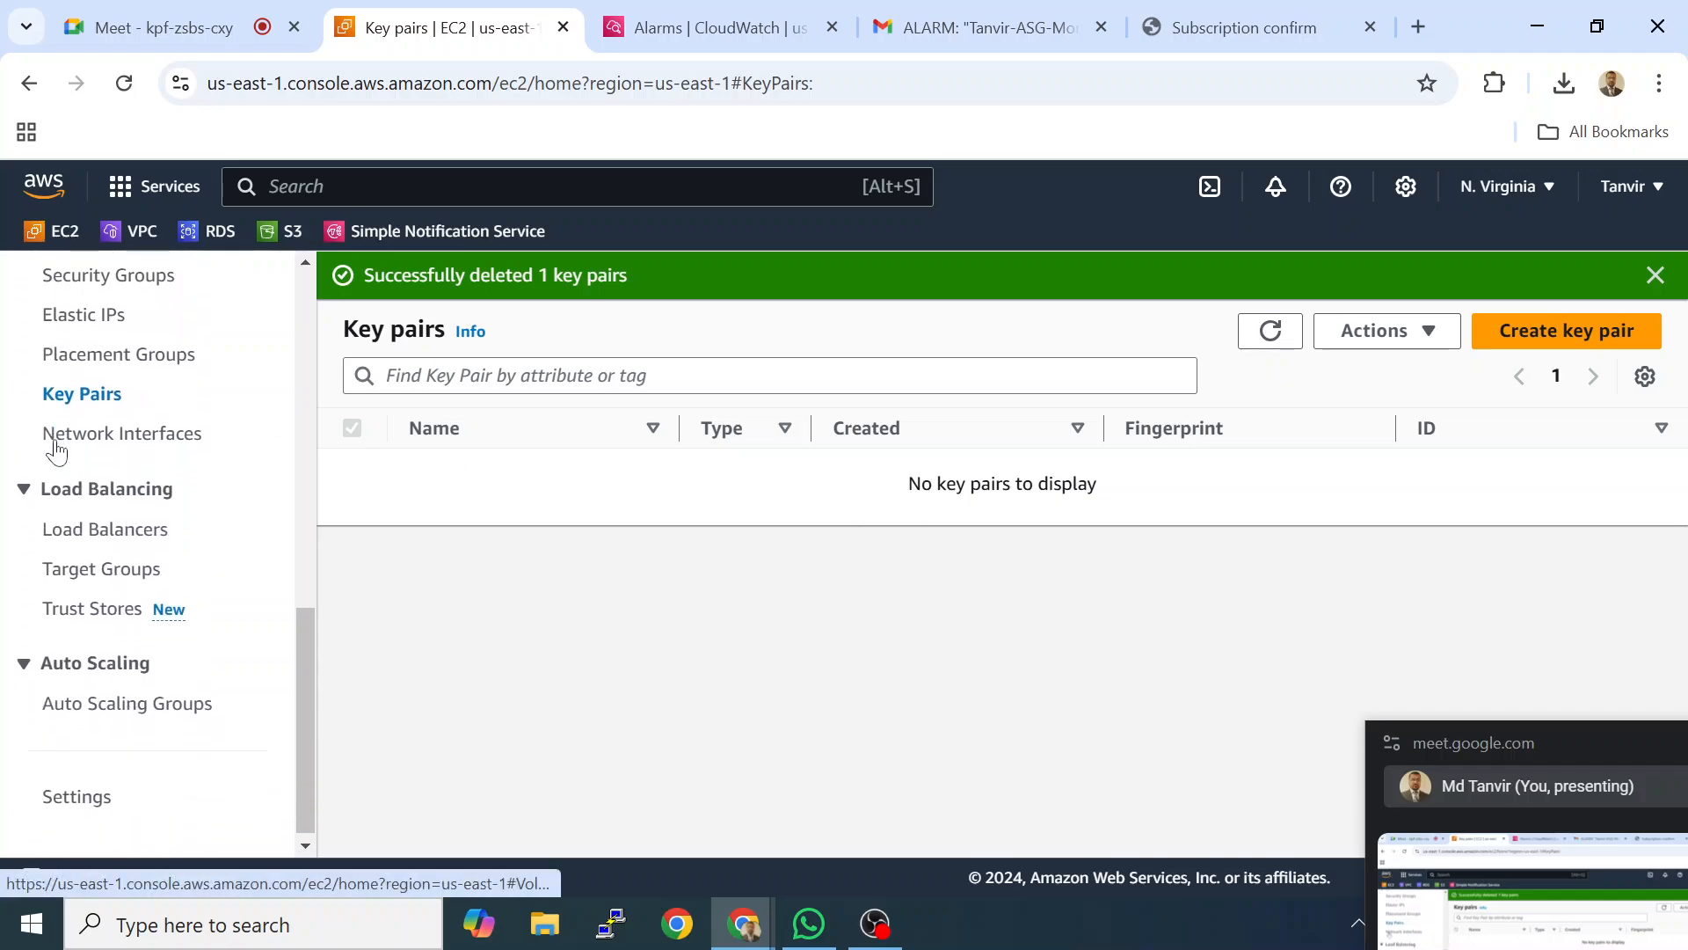
{"action": "scroll", "coordinate": [54, 453], "scroll_direction": "up", "scroll_amount": 10}
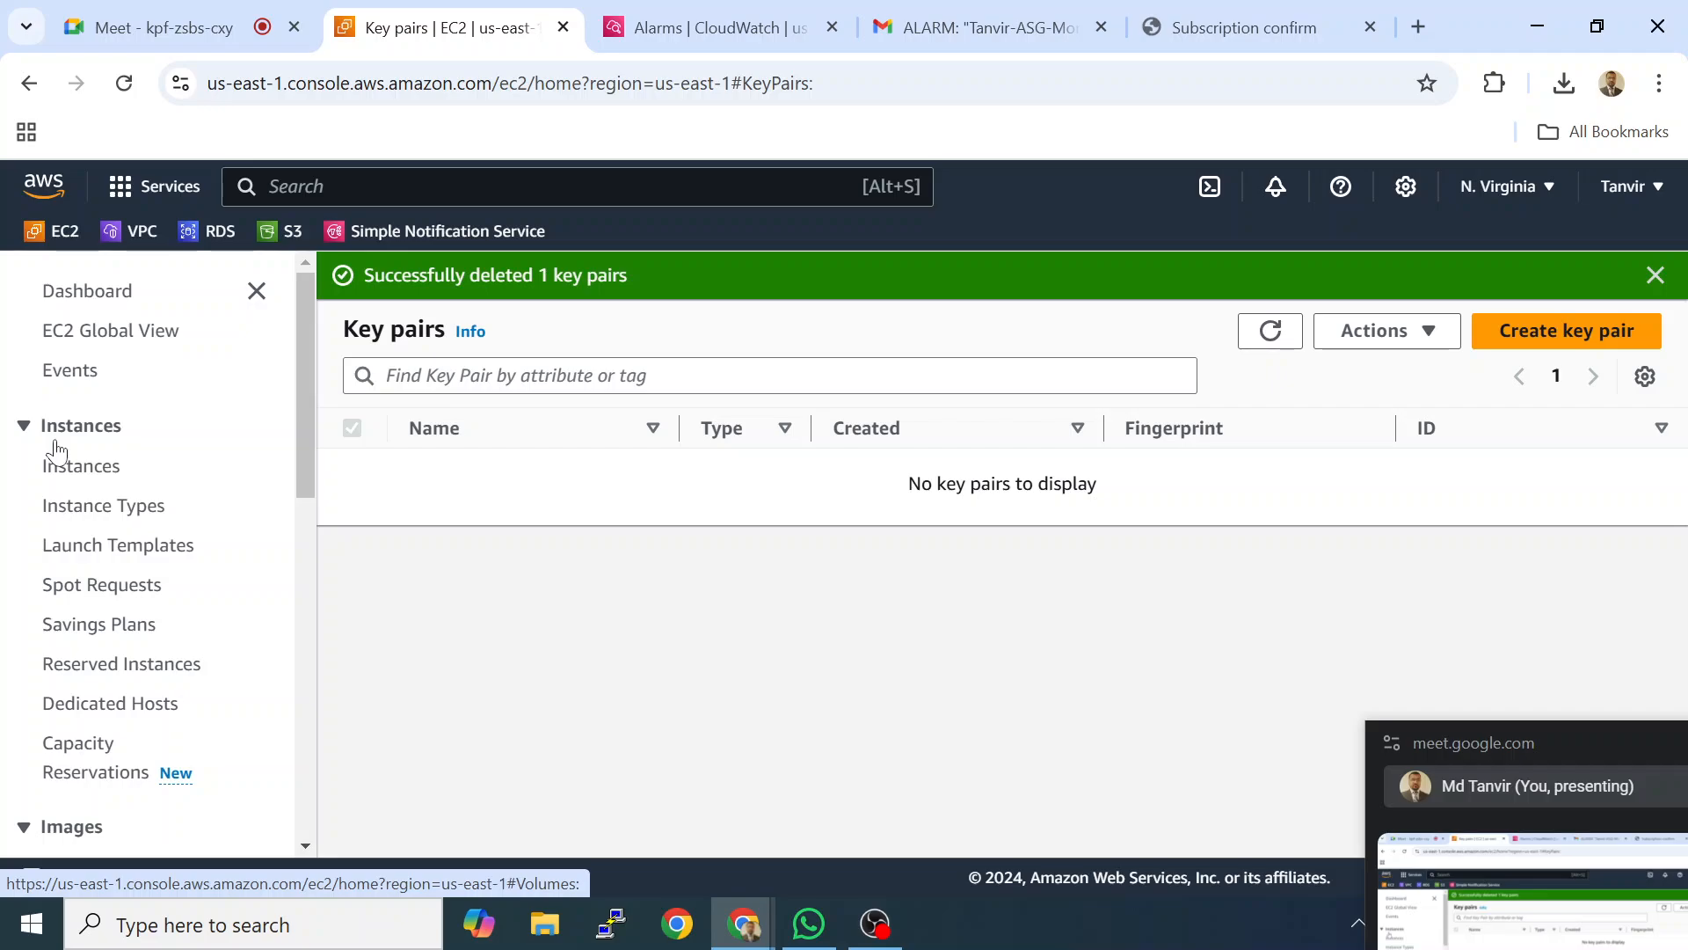
{"action": "left_click", "coordinate": [67, 469]}
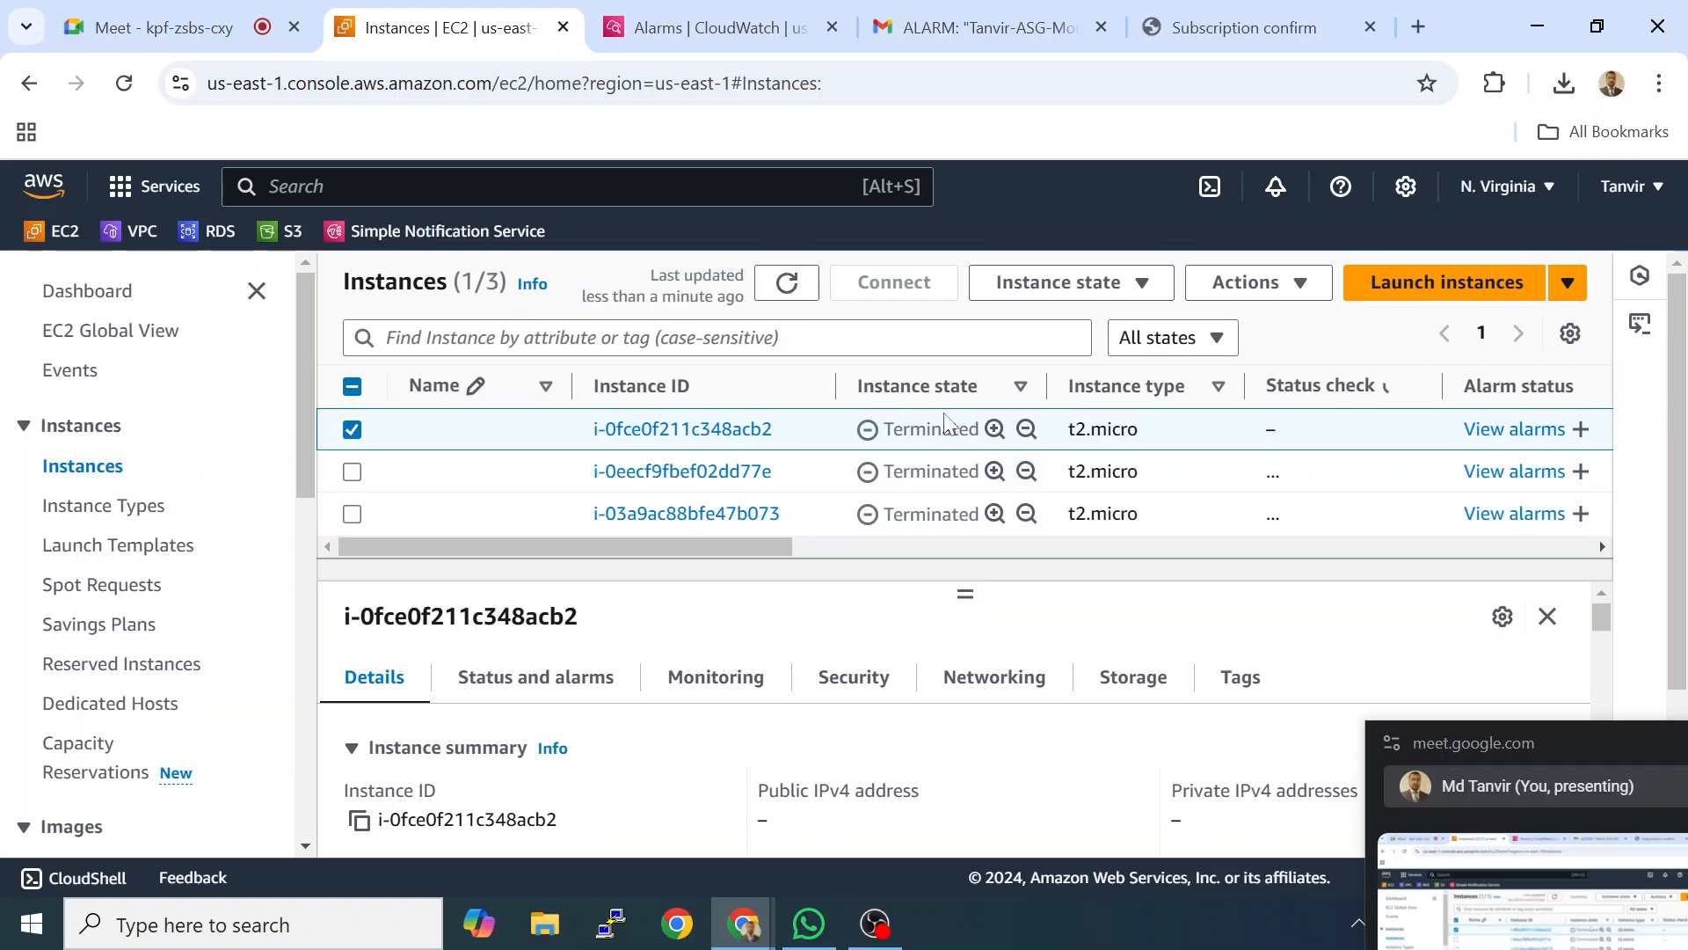
{"action": "left_click", "coordinate": [74, 293]}
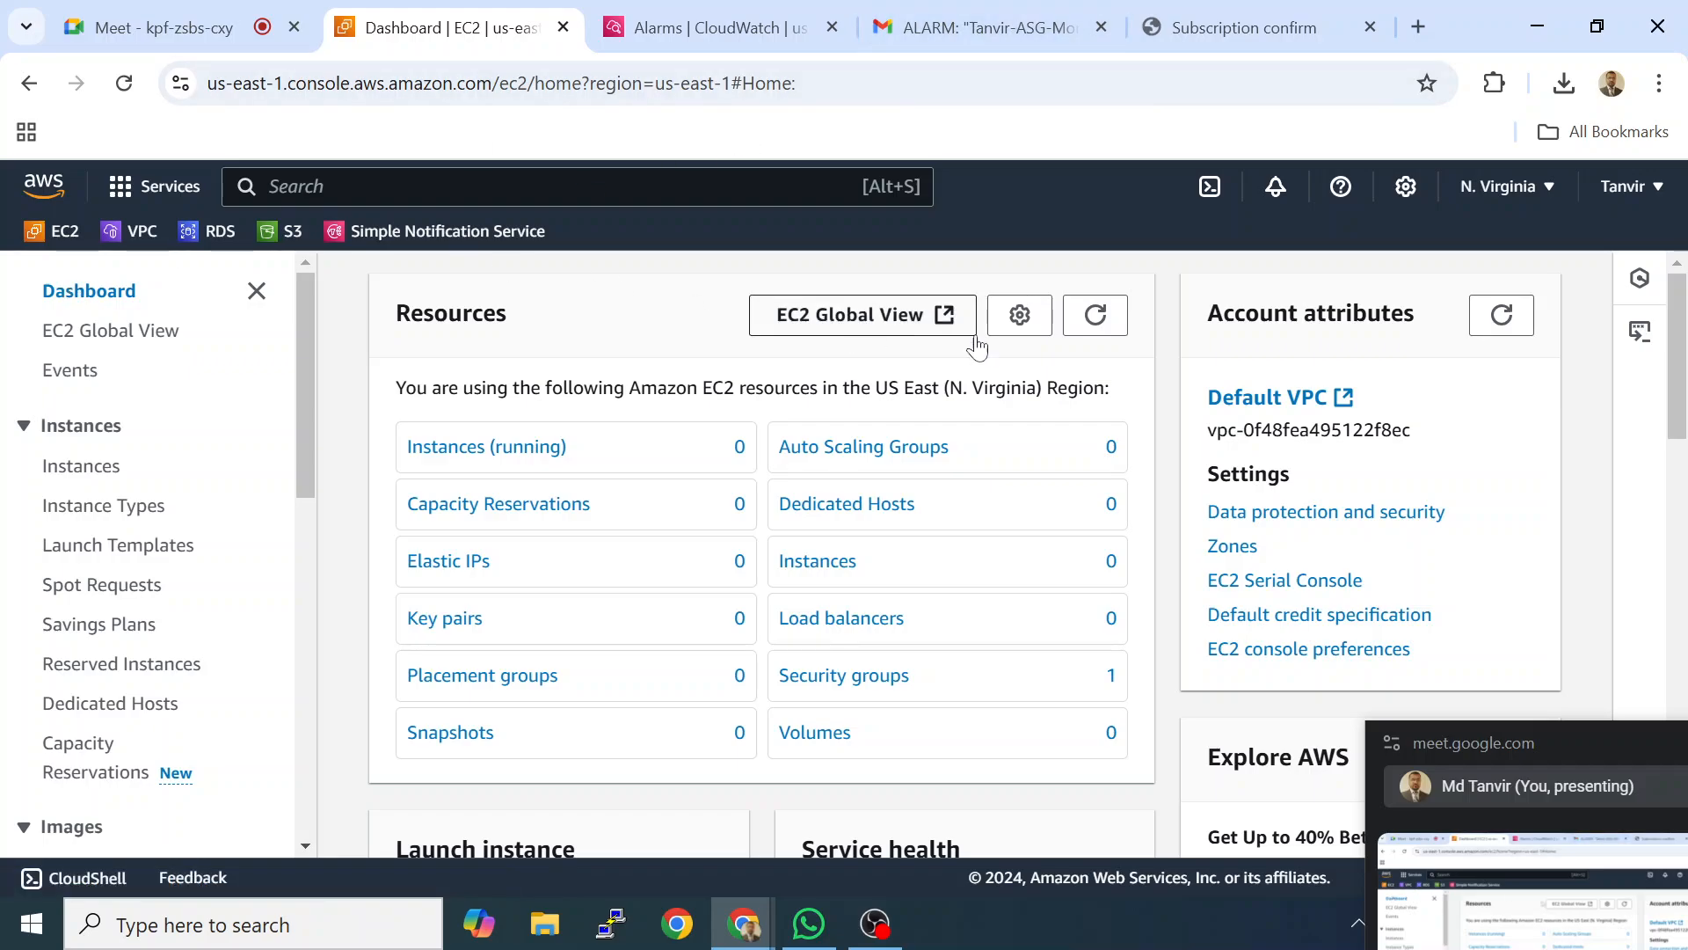
{"action": "left_click", "coordinate": [1100, 331]}
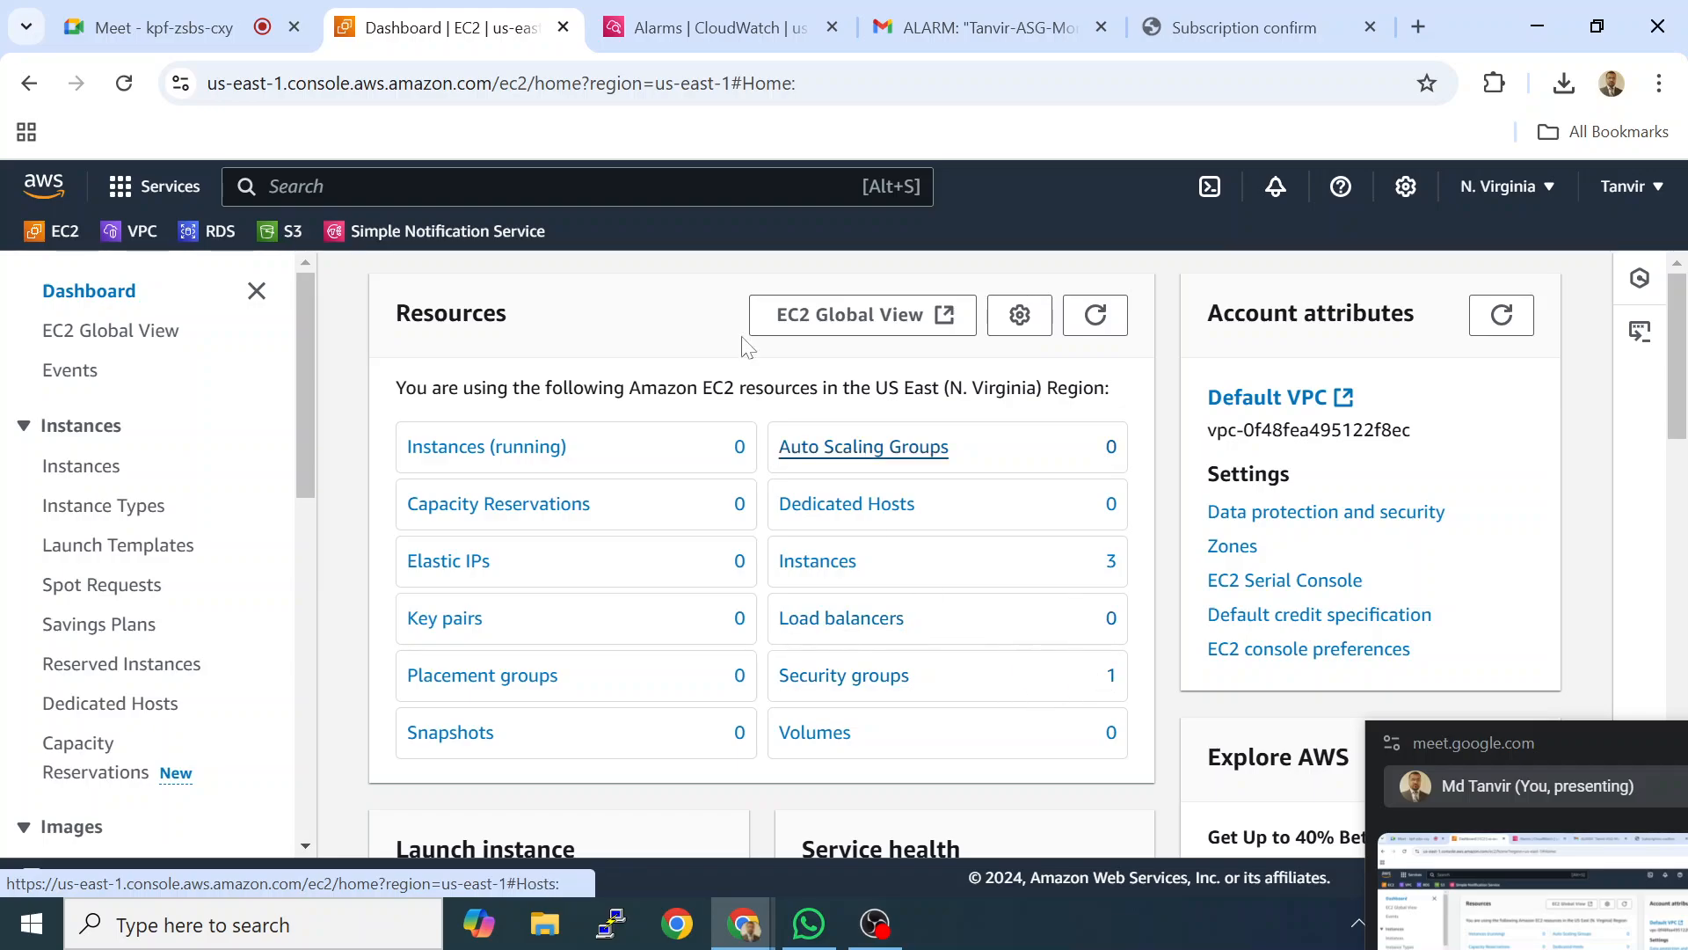
Delete the remaining Auto Scaling group monitoring alarm from the list of all CloudWatch alarms and confirm the permanent deletion.
{"action": "left_click", "coordinate": [675, 29]}
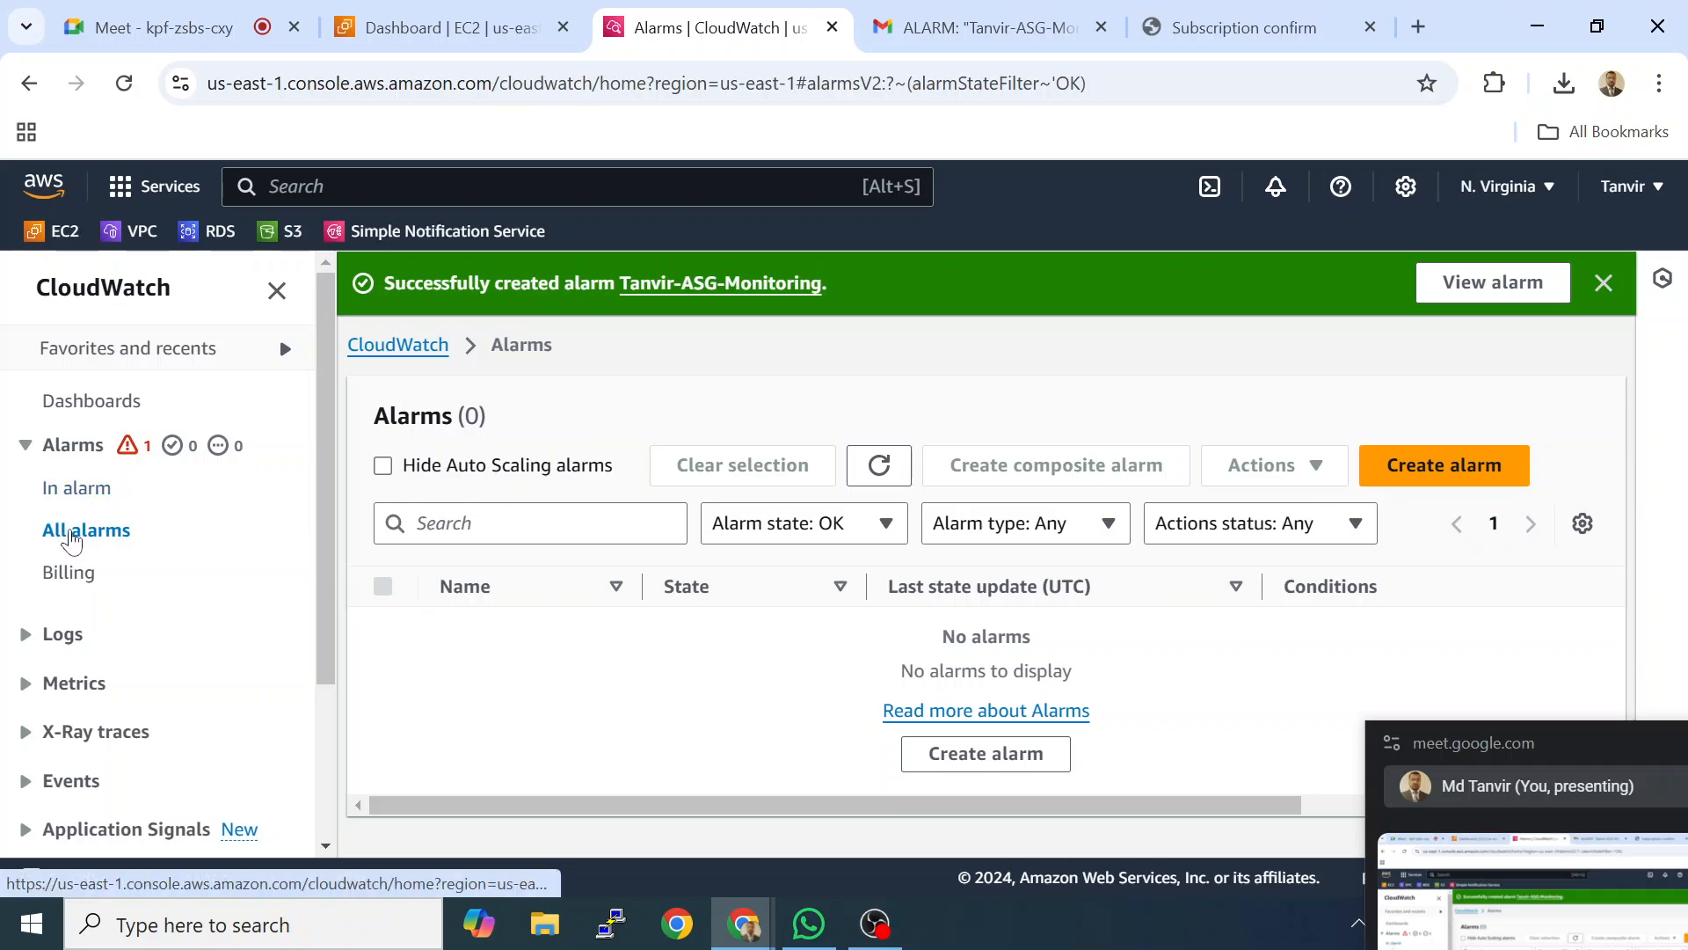
{"action": "left_click", "coordinate": [73, 538]}
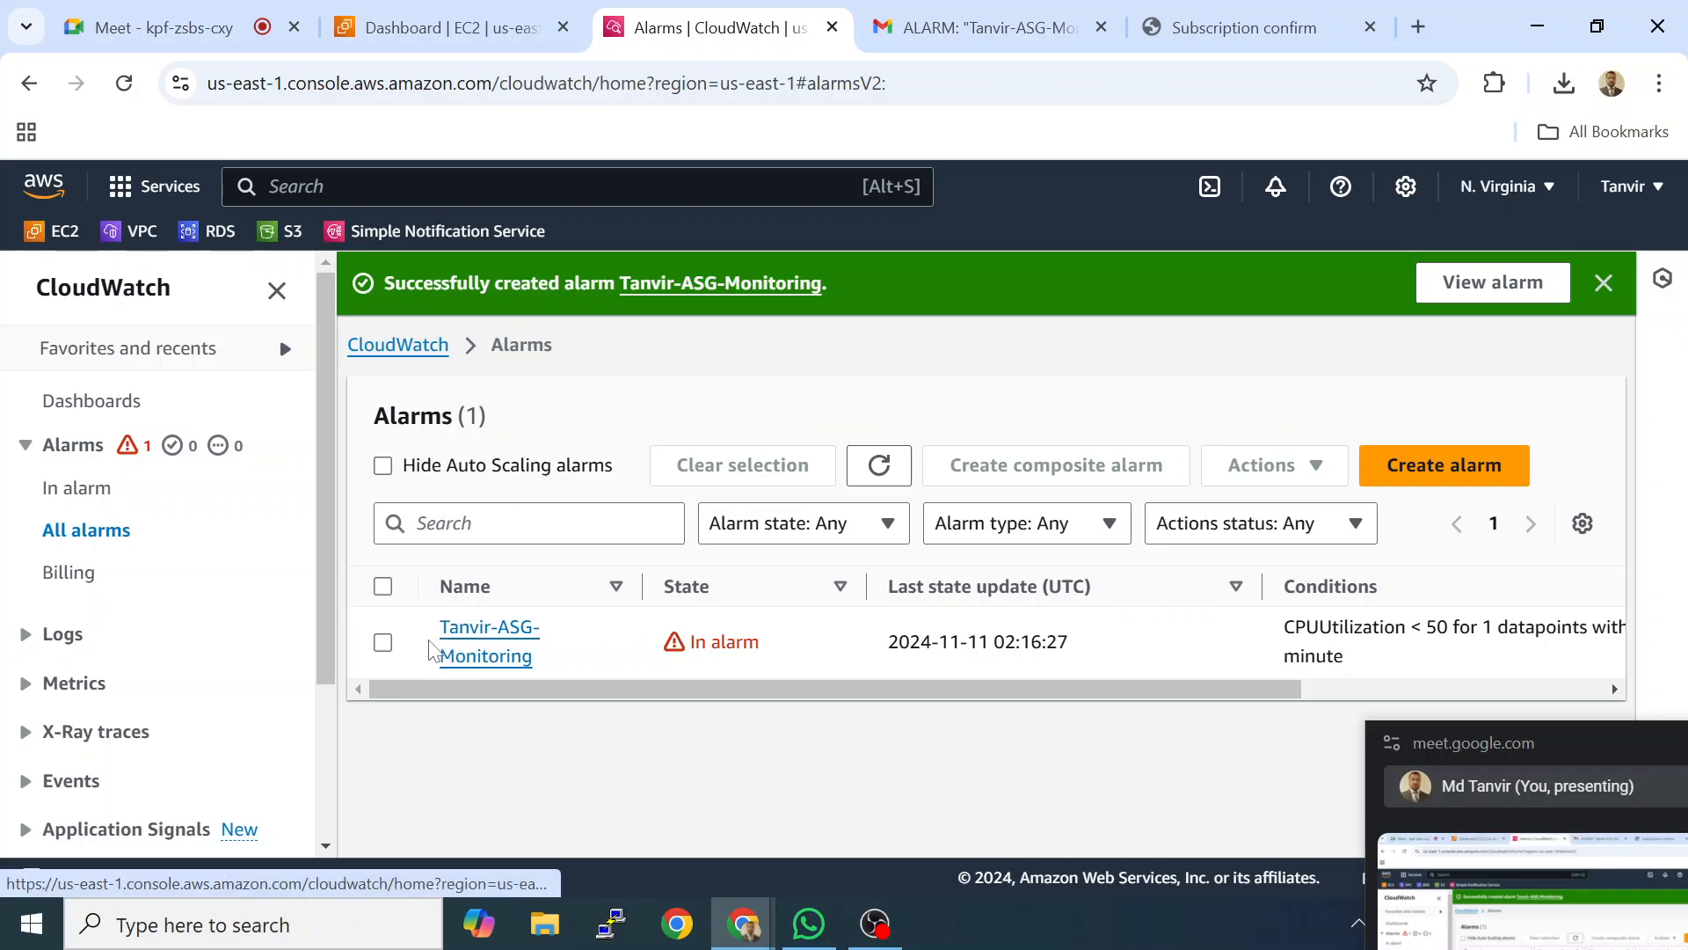
{"action": "left_click", "coordinate": [384, 643]}
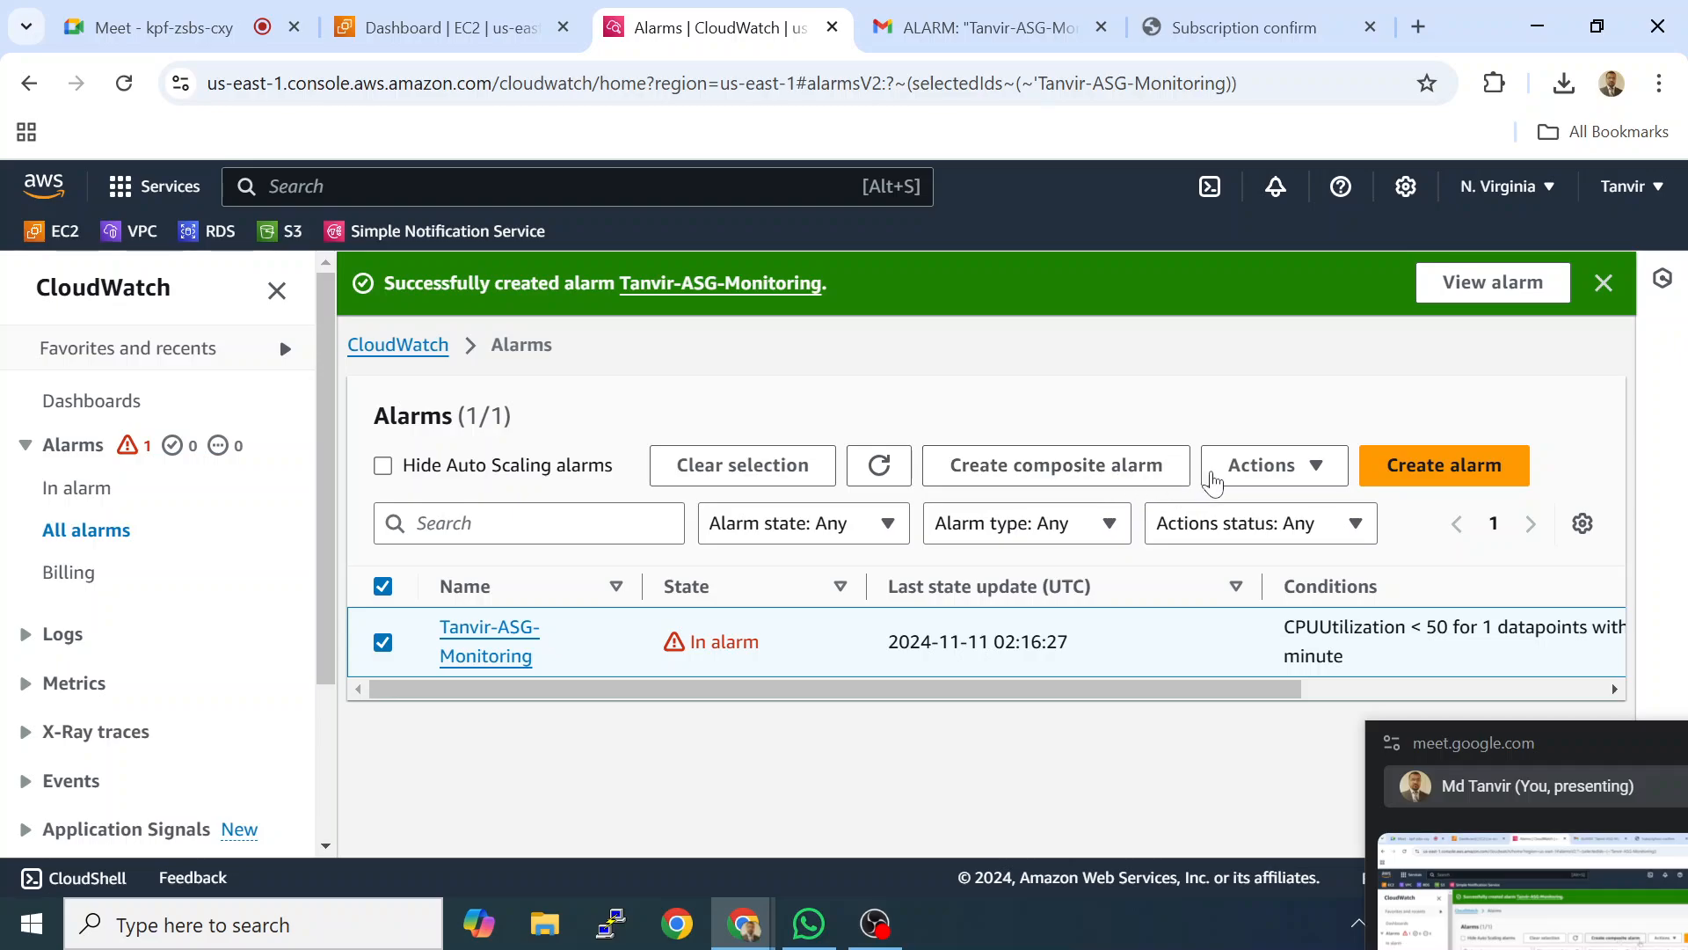
{"action": "left_click", "coordinate": [1249, 468]}
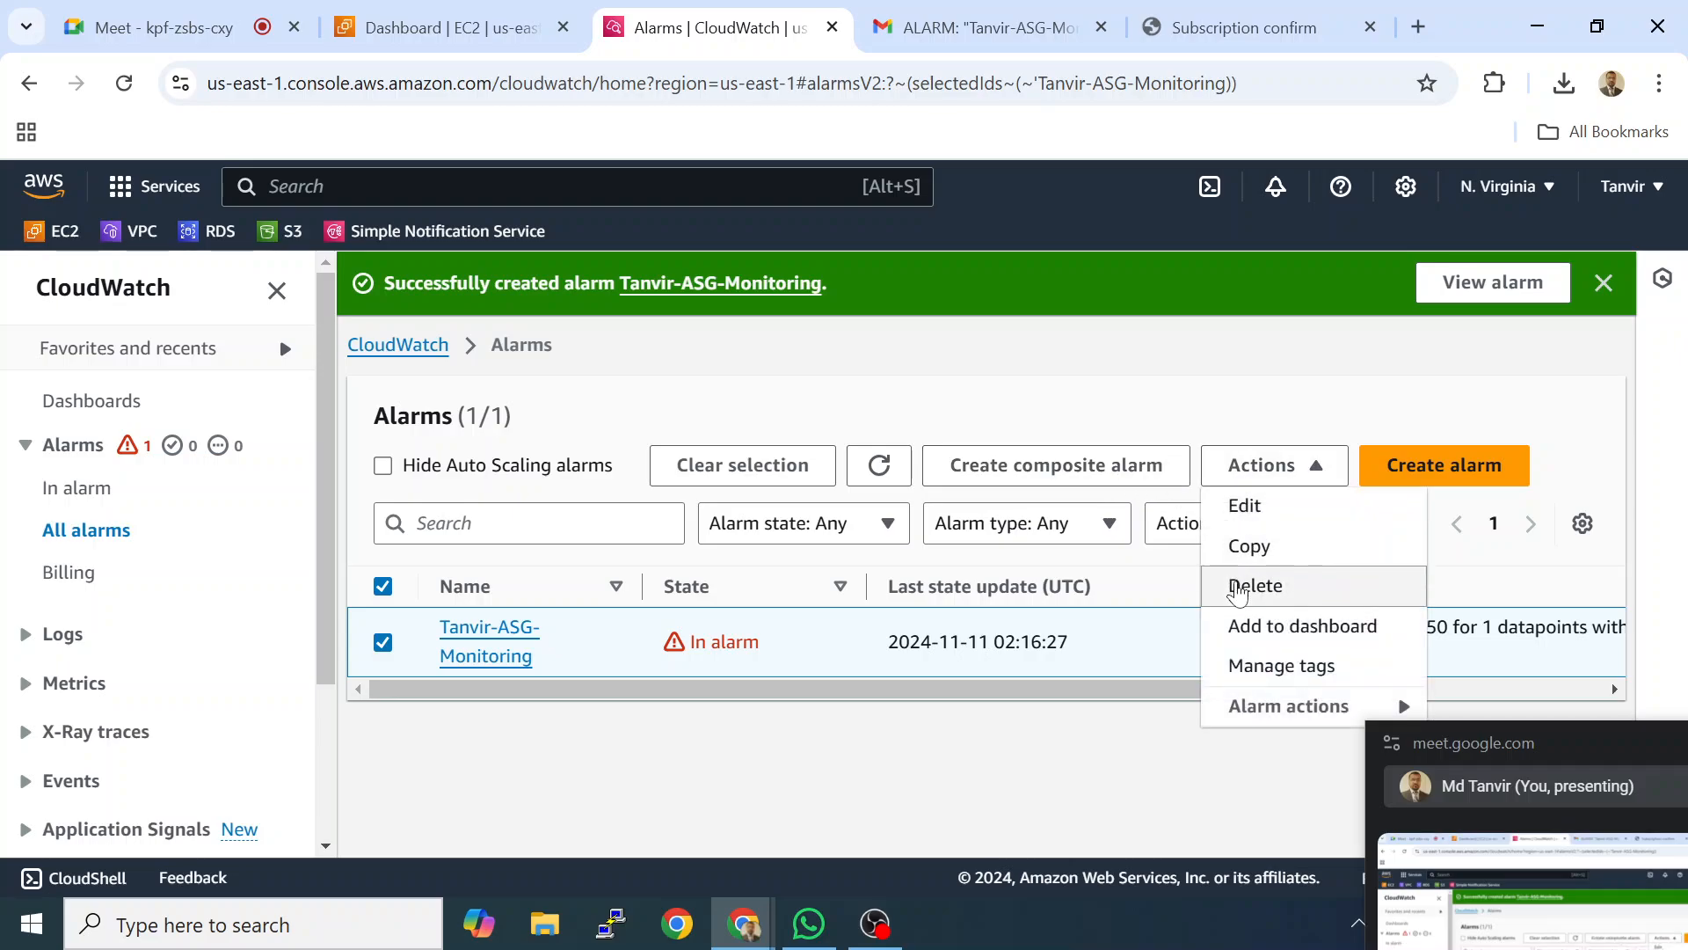
{"action": "left_click", "coordinate": [1248, 587]}
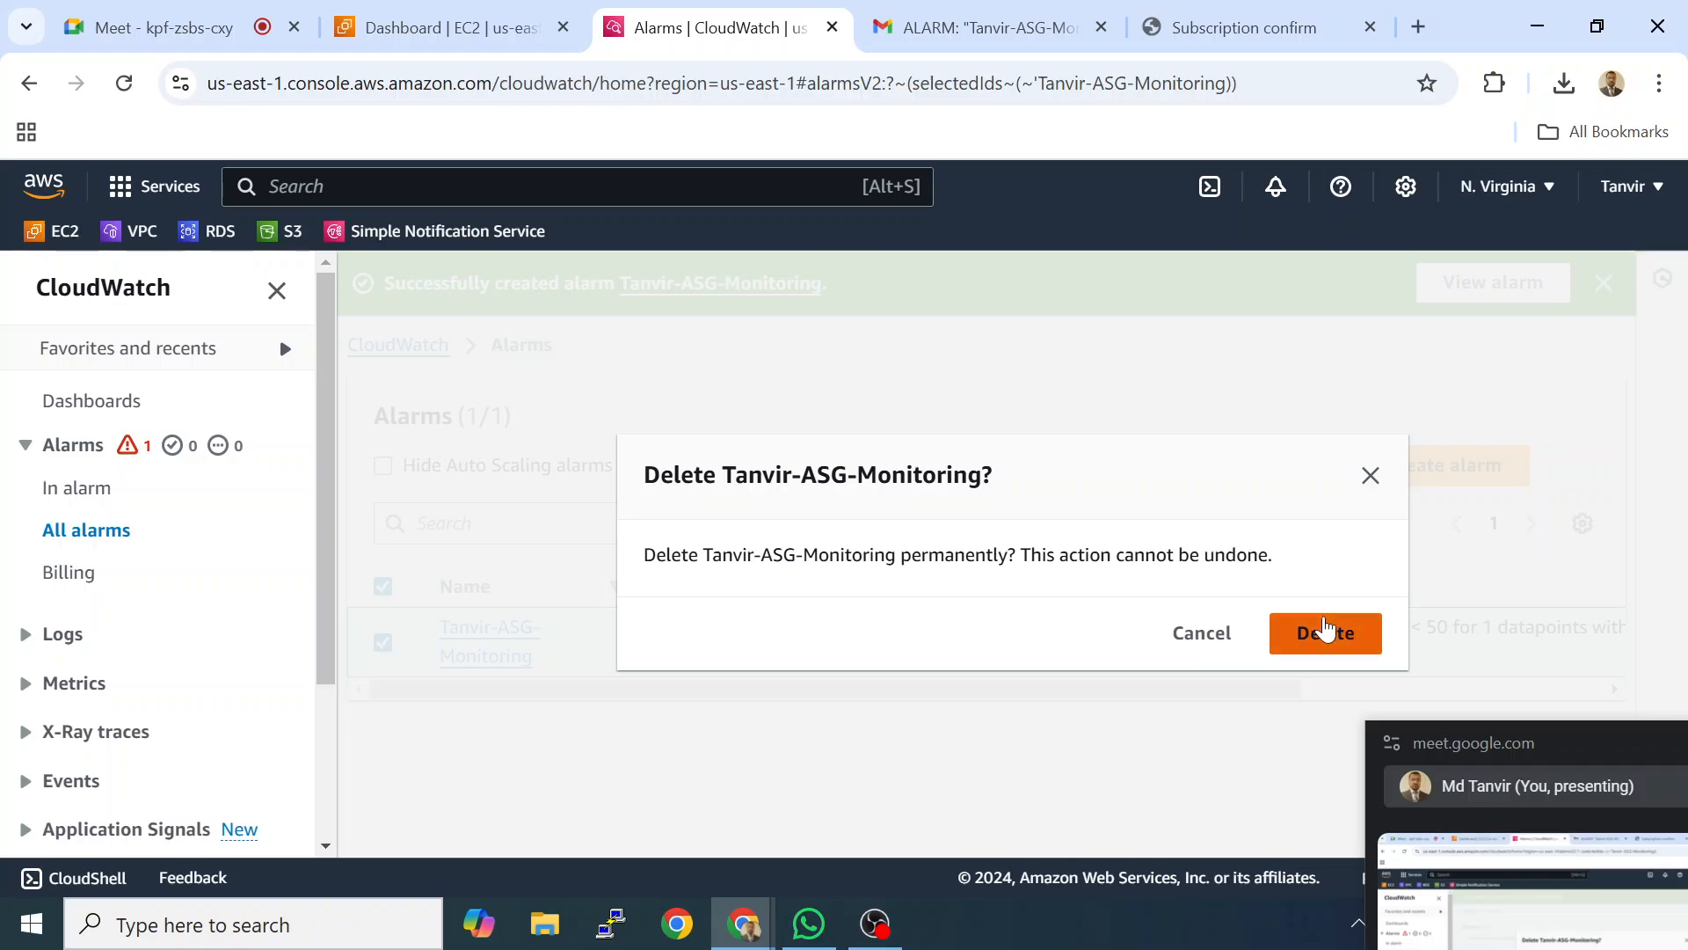
{"action": "left_click", "coordinate": [1324, 630]}
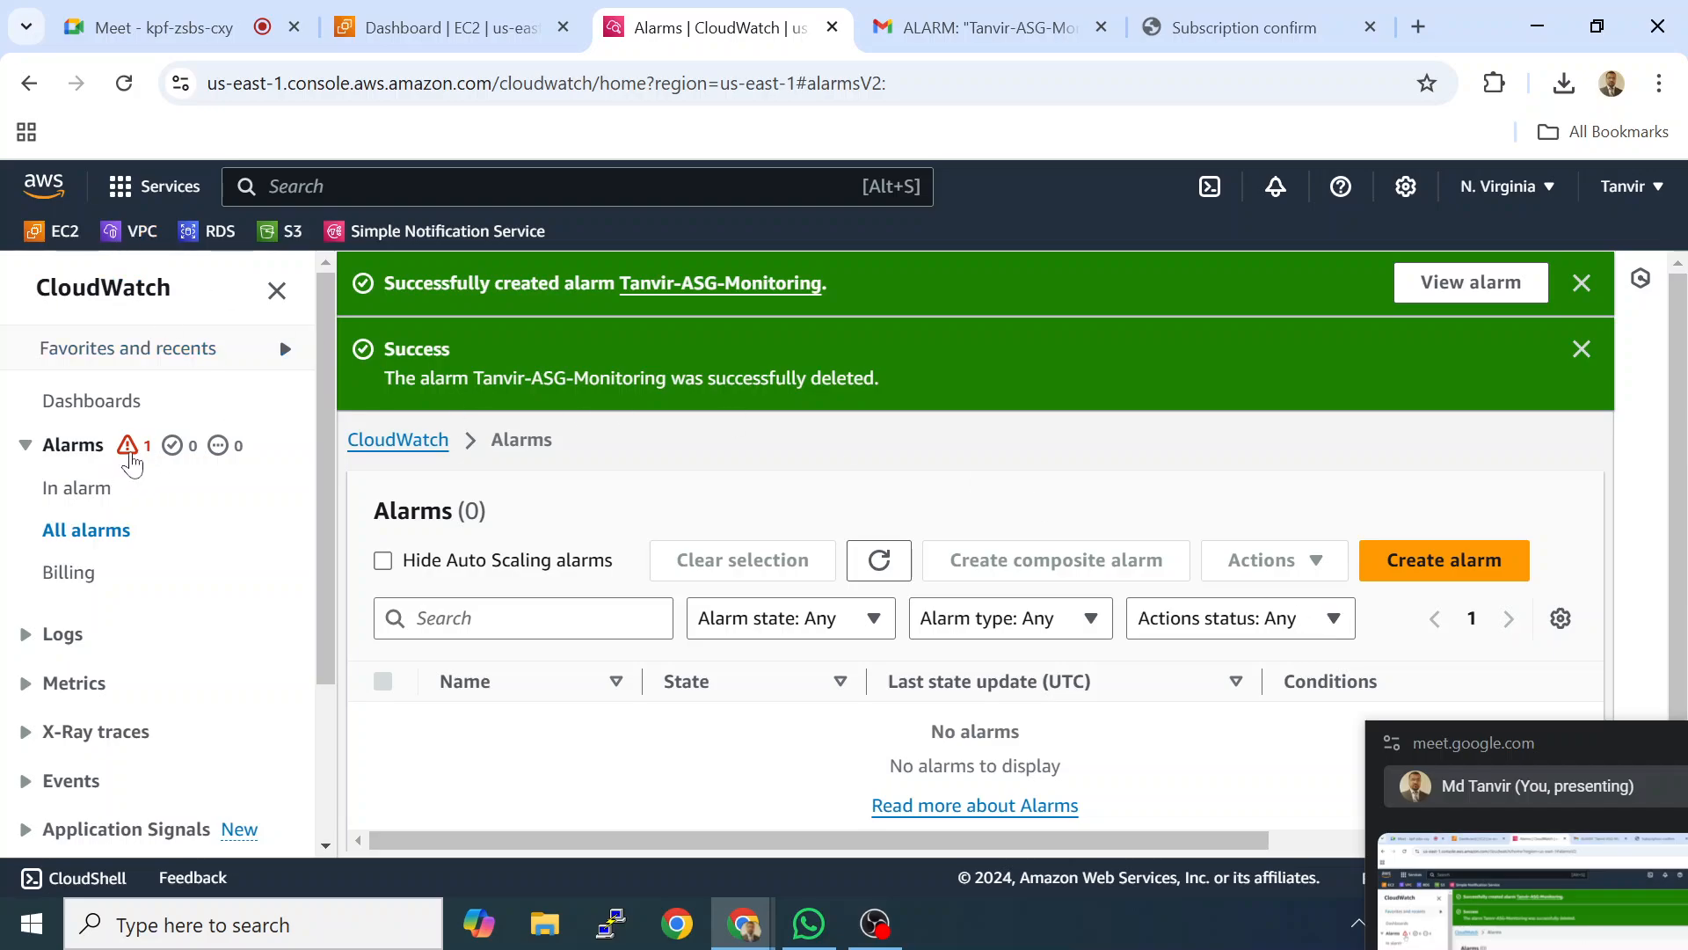
Reload the CloudWatch list of alarms in the In alarm state to check it, and close the CloudWatch page.
{"action": "left_click", "coordinate": [132, 455]}
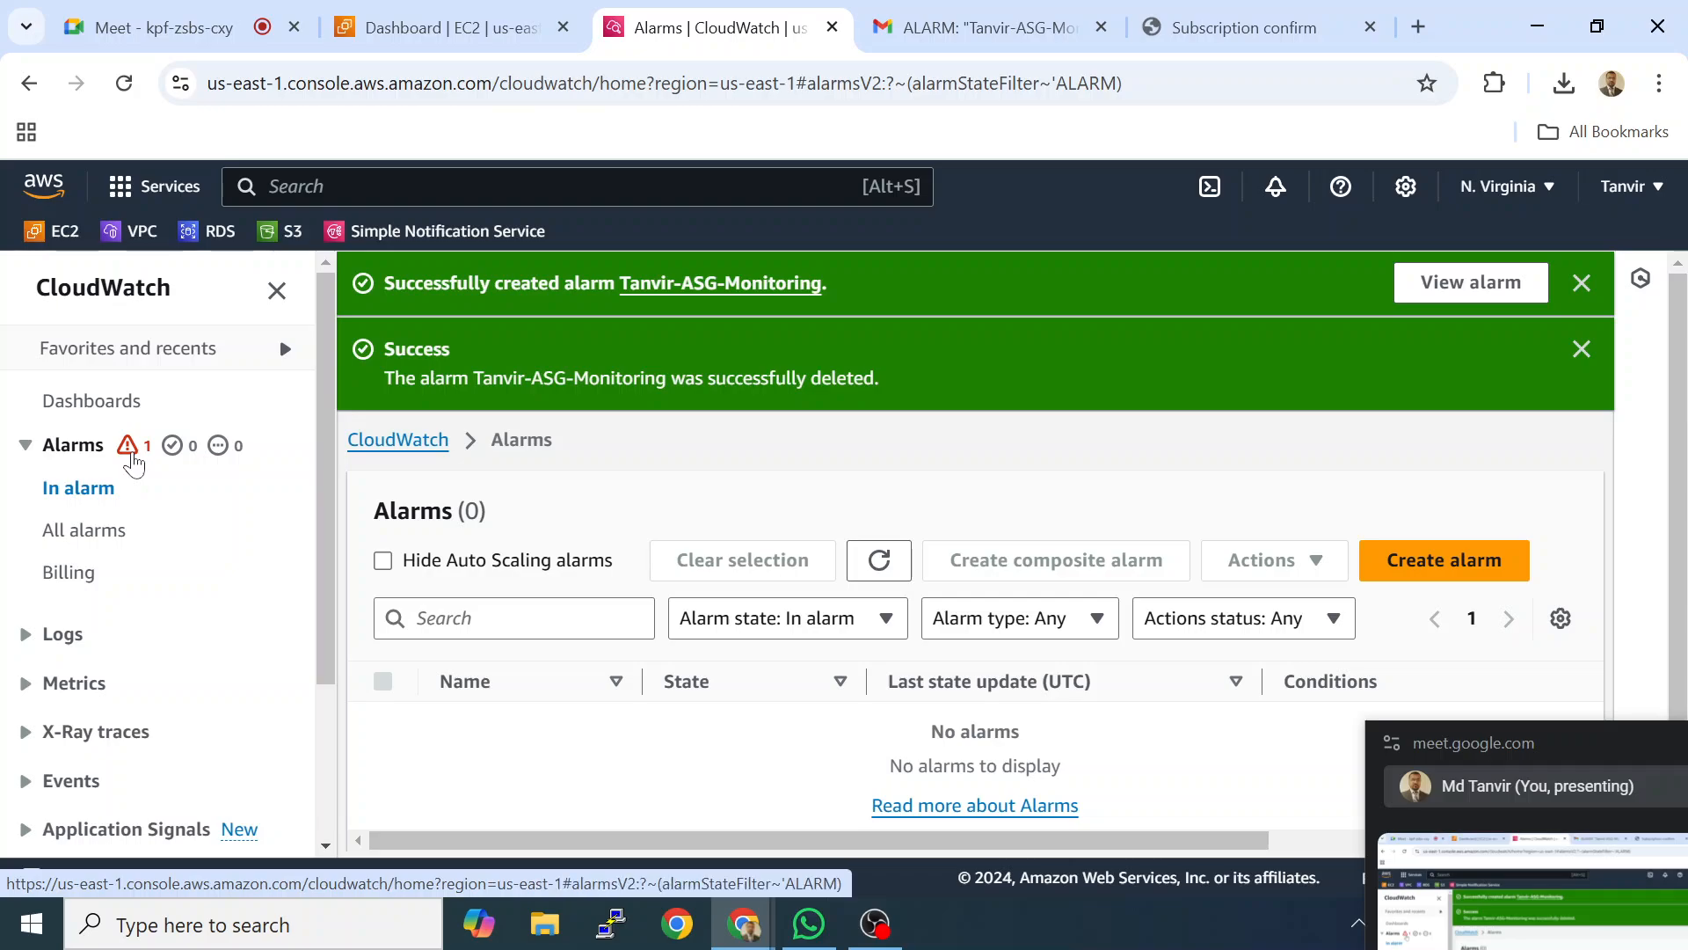
{"action": "left_click", "coordinate": [124, 82]}
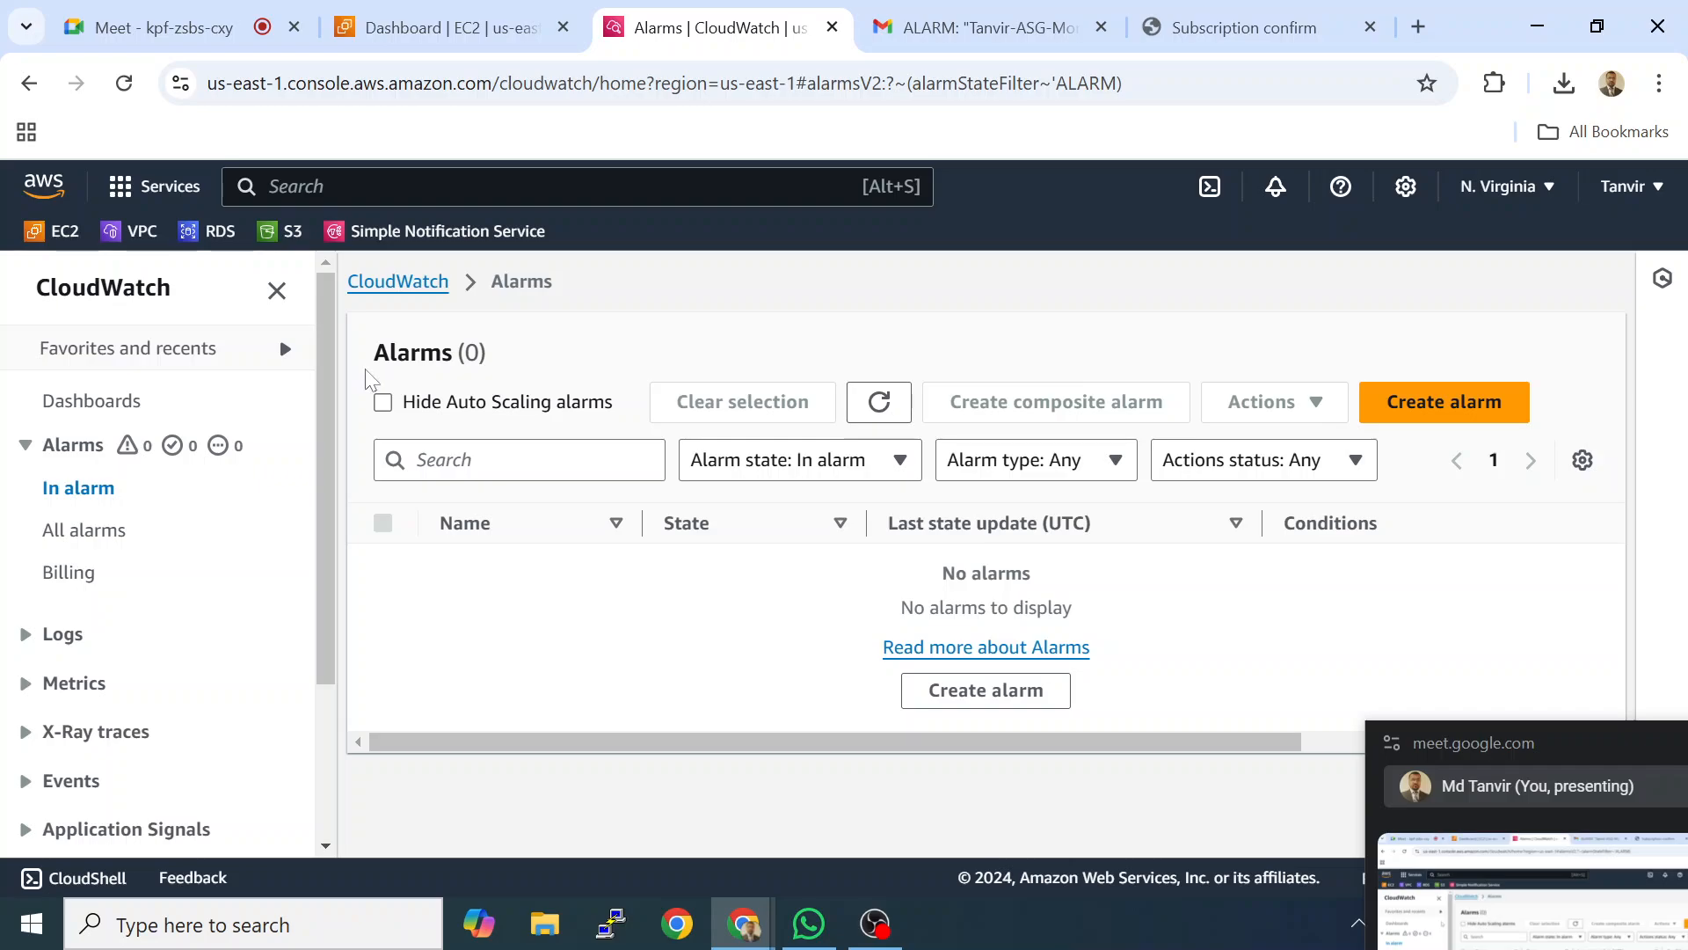
{"action": "left_click", "coordinate": [832, 27]}
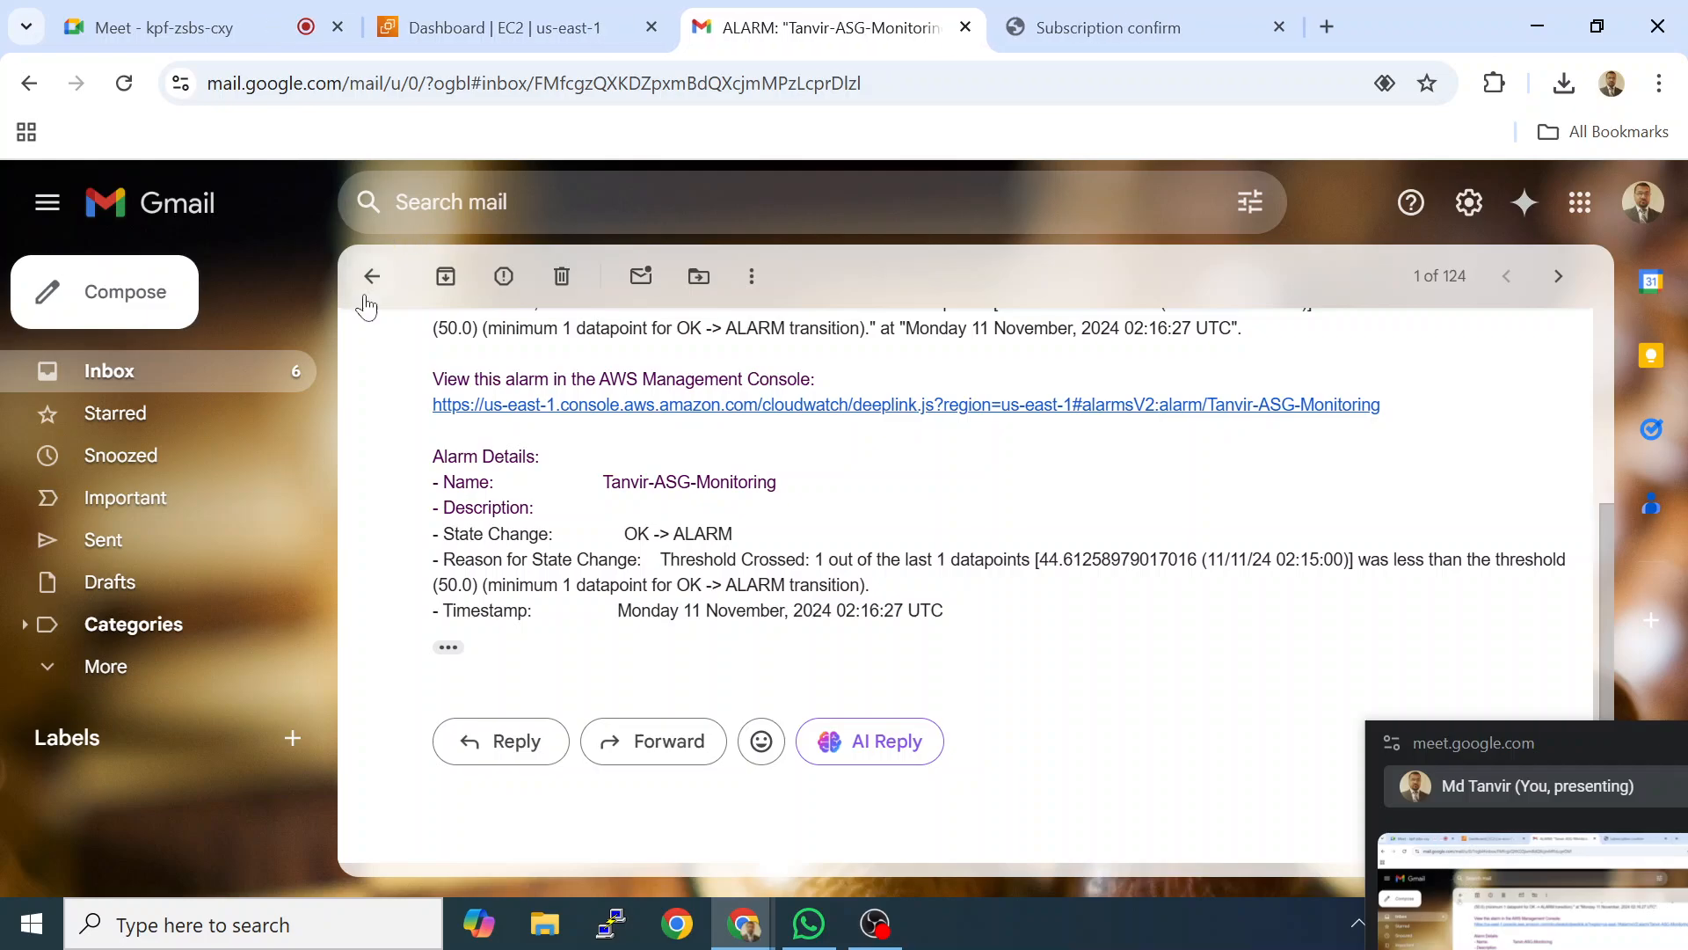
Delete the open CloudWatch alarm e-mail and the AWS Notifications "Subscription Confirmation" e-mail from the Gmail inbox.
{"action": "left_click", "coordinate": [563, 278]}
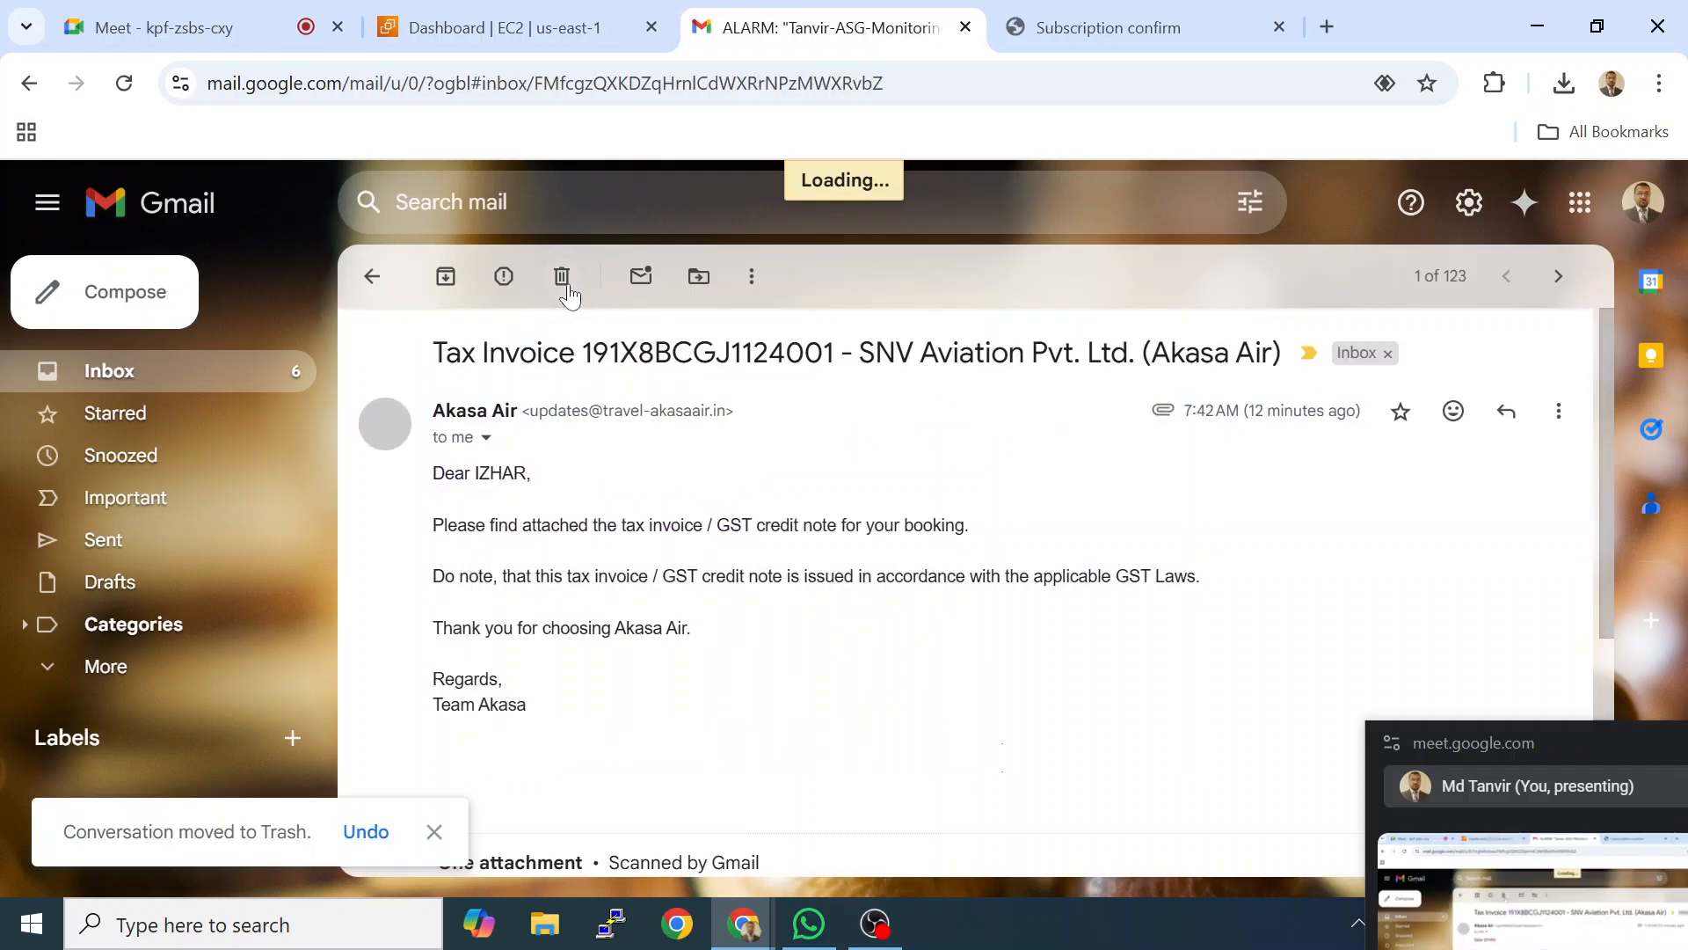
{"action": "left_click", "coordinate": [215, 379]}
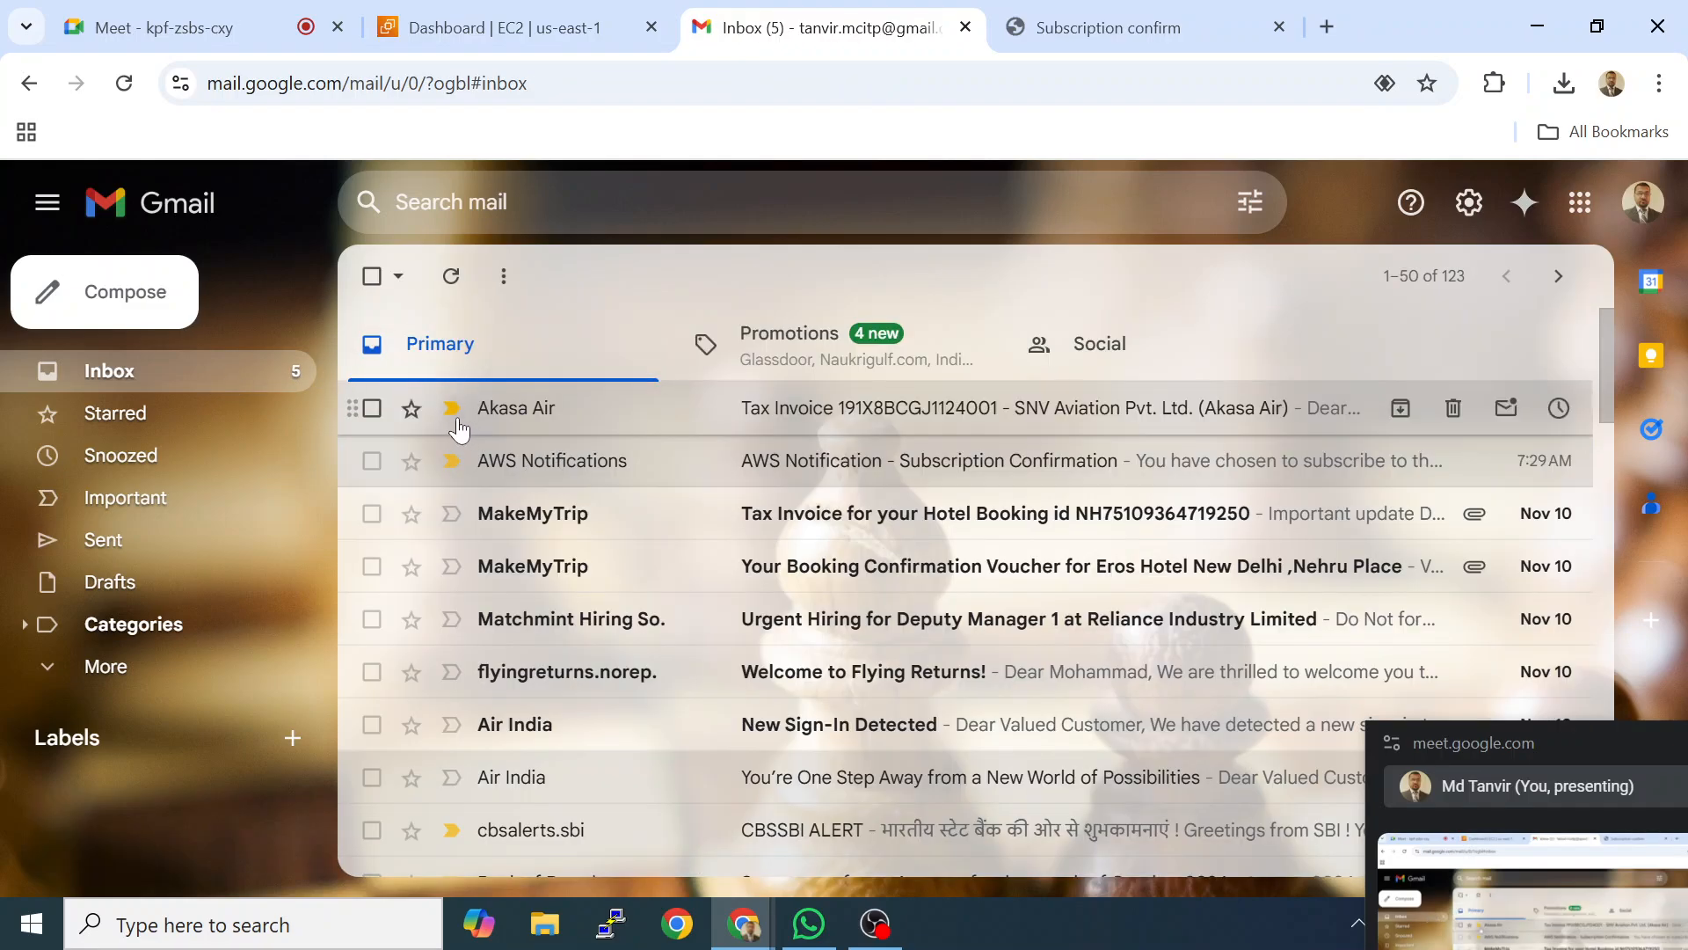
{"action": "left_click", "coordinate": [371, 461]}
{"action": "left_click", "coordinate": [567, 277]}
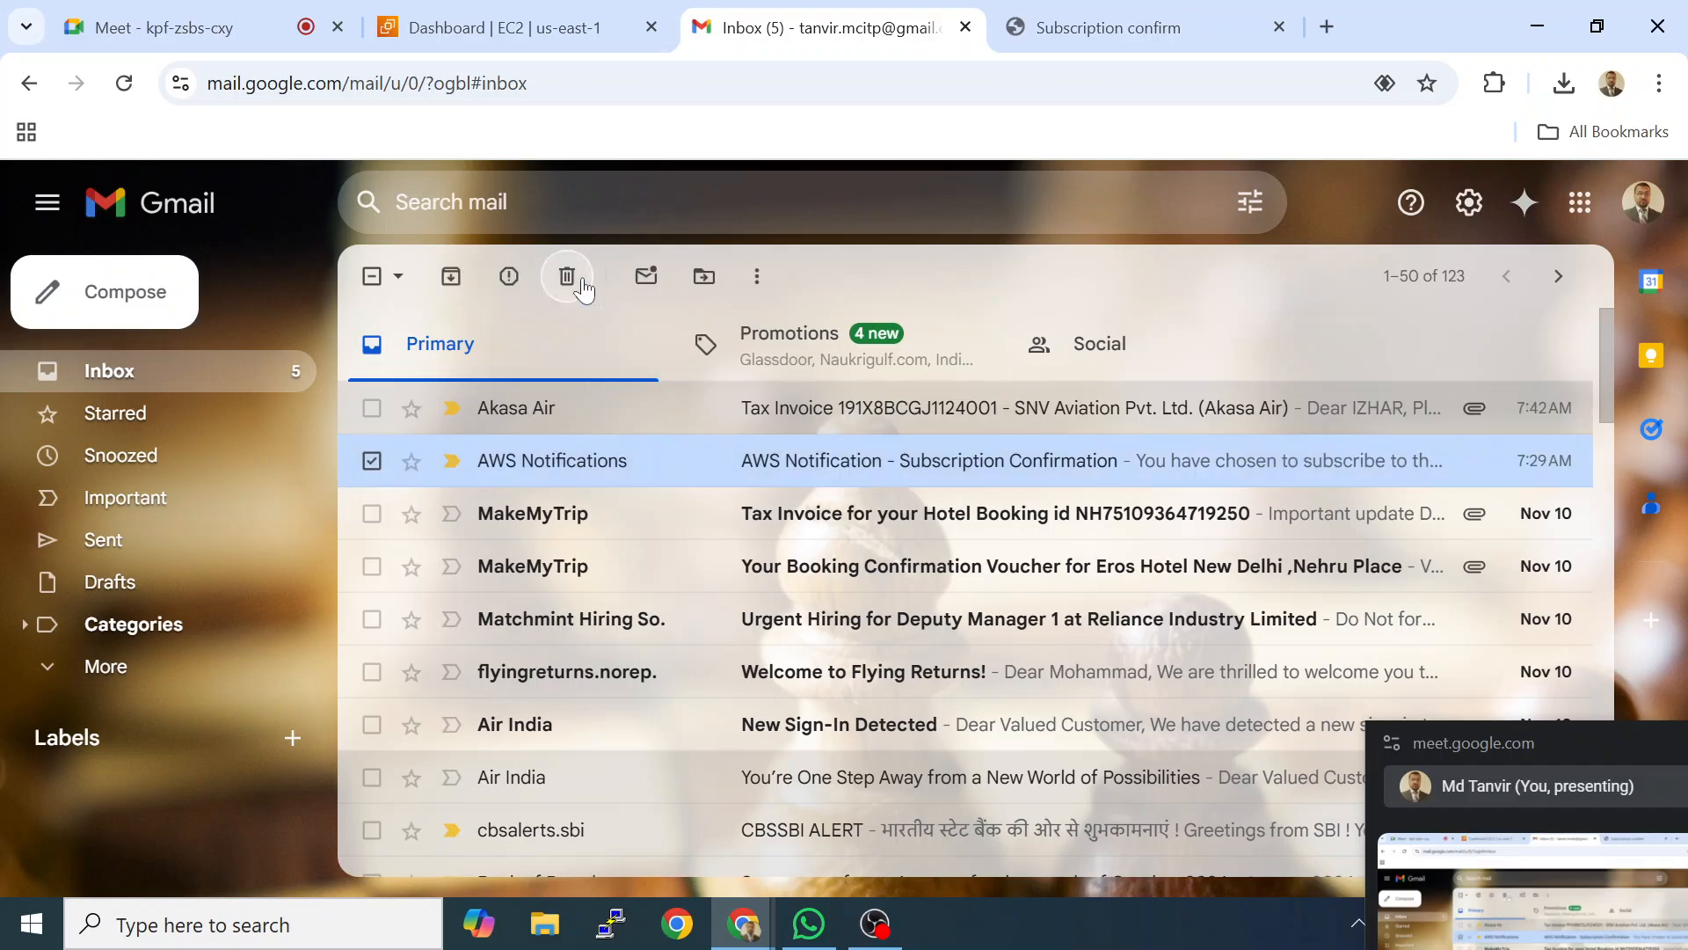
Close the browser page showing the Simple Notification Service subscription confirmation, keeping the EC2 Dashboard and Gmail open.
{"action": "left_click", "coordinate": [598, 27]}
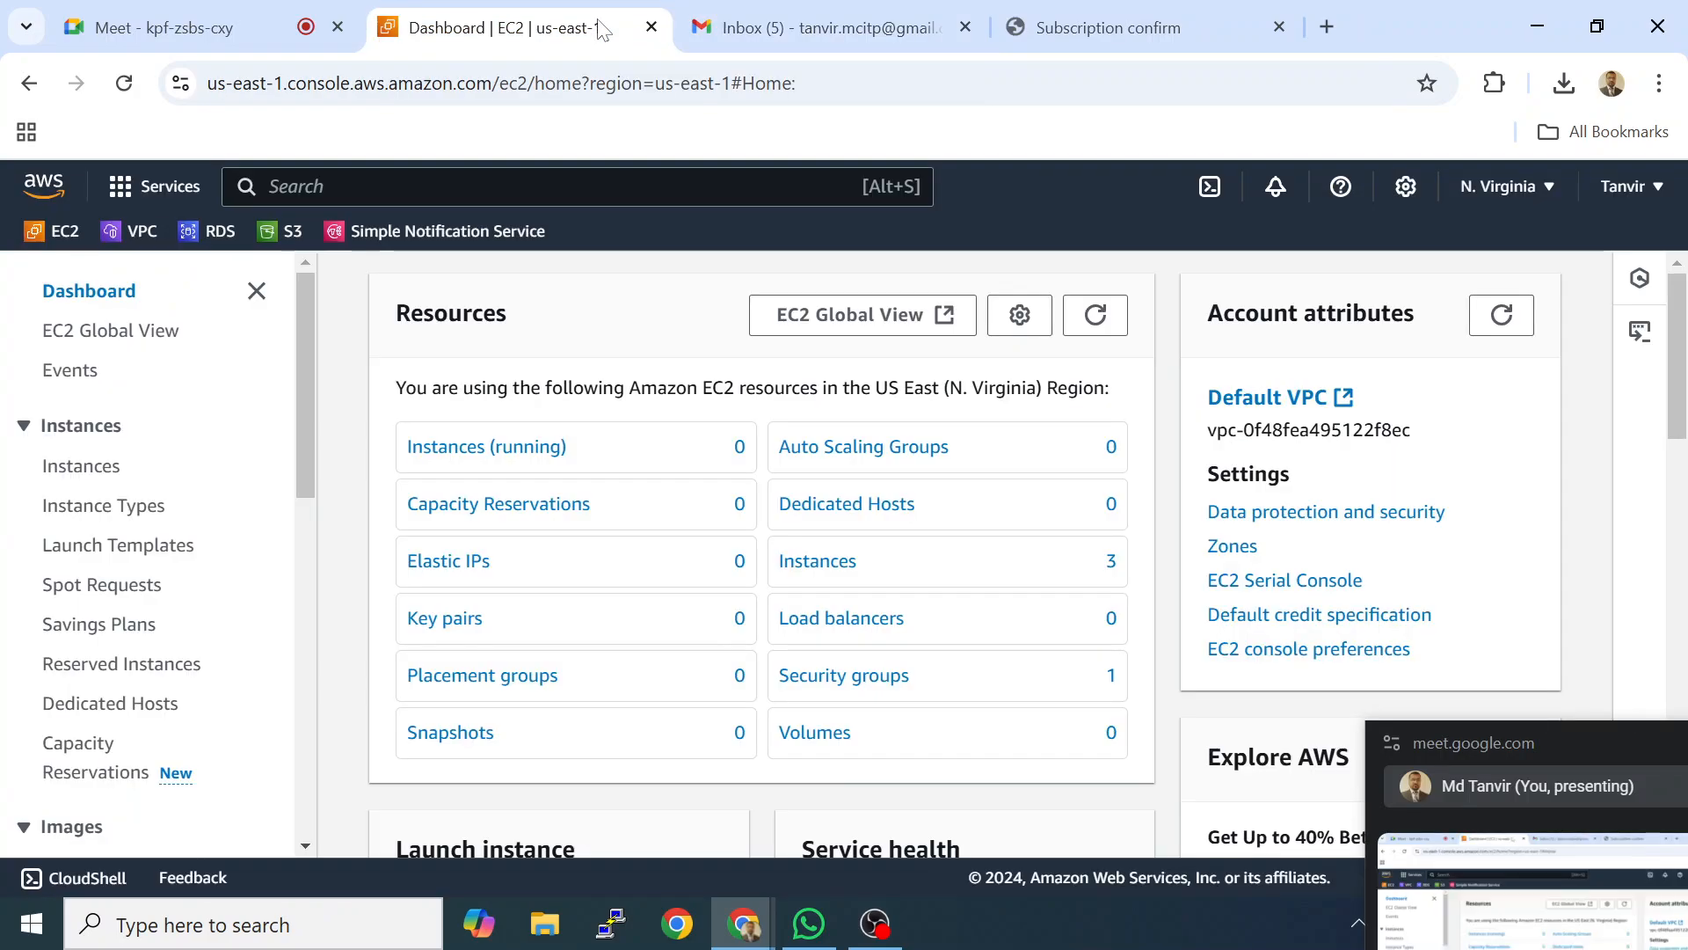
{"action": "left_click", "coordinate": [1134, 30]}
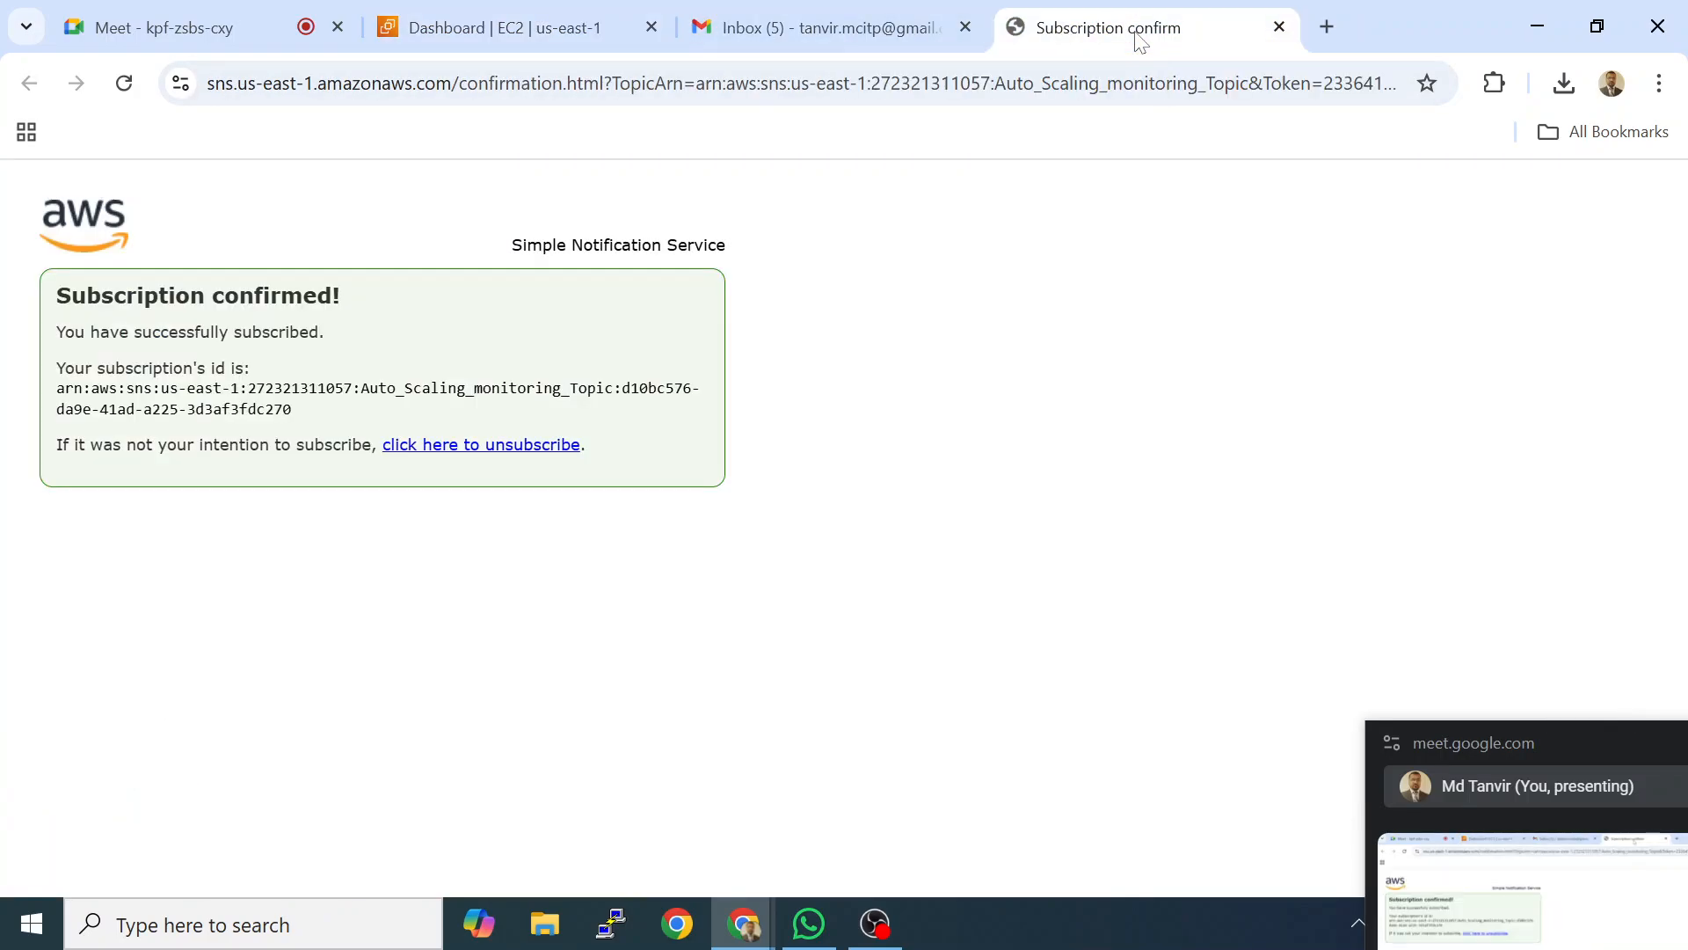
{"action": "left_click", "coordinate": [1279, 27]}
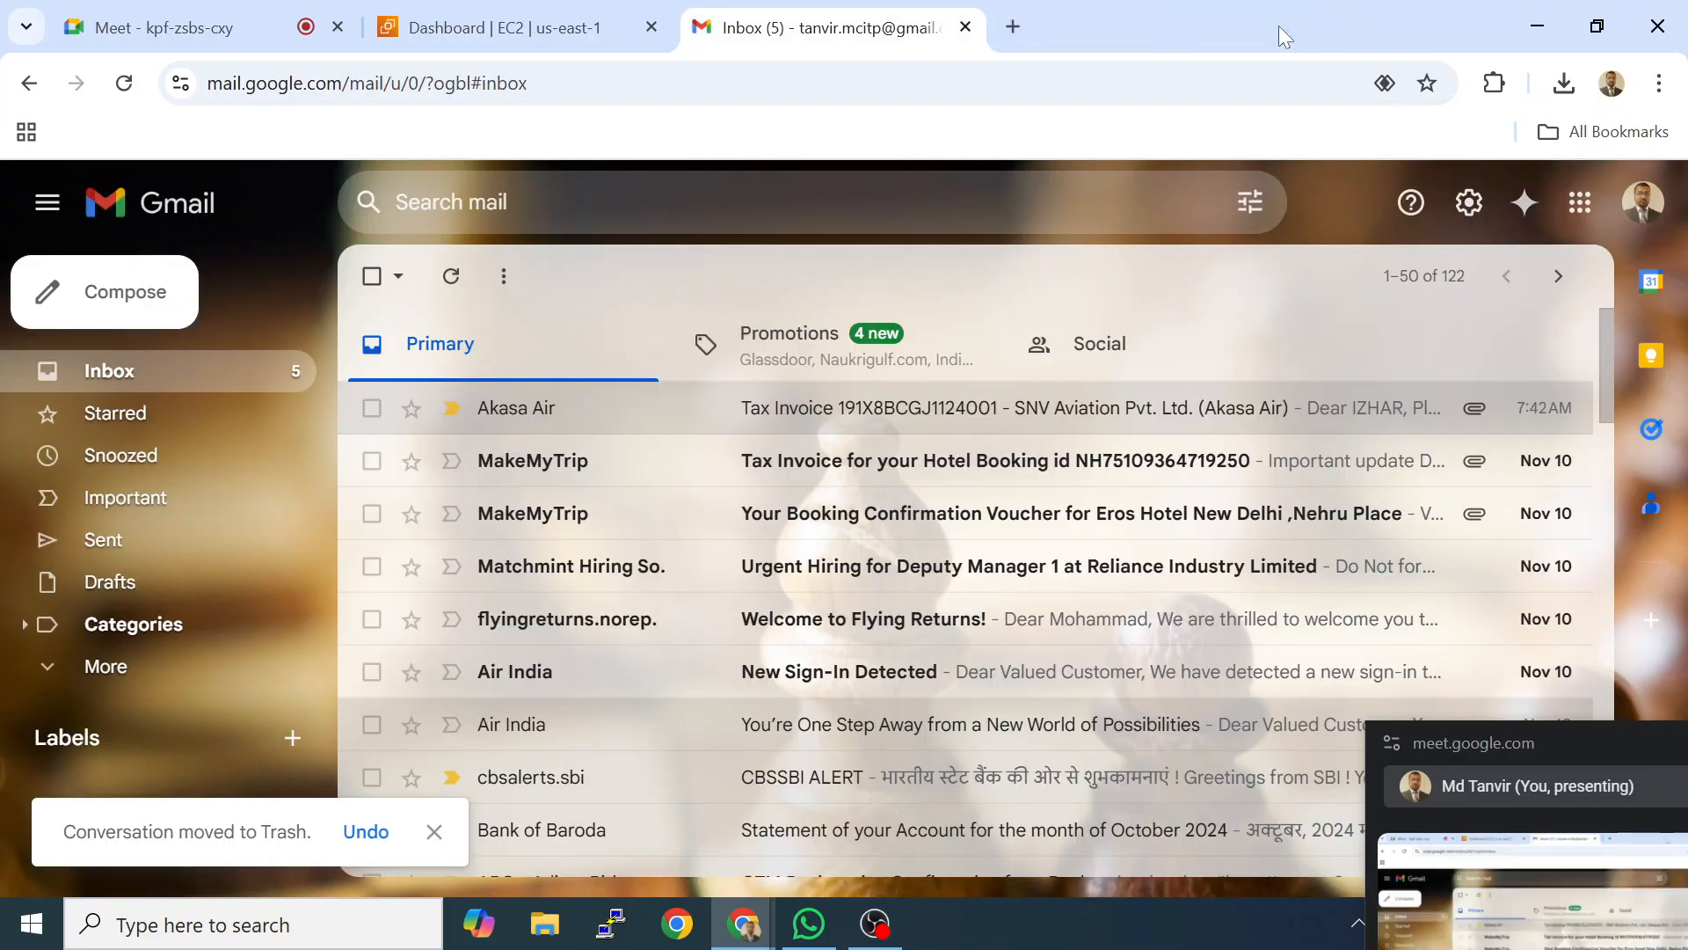
{"action": "left_click", "coordinate": [874, 922]}
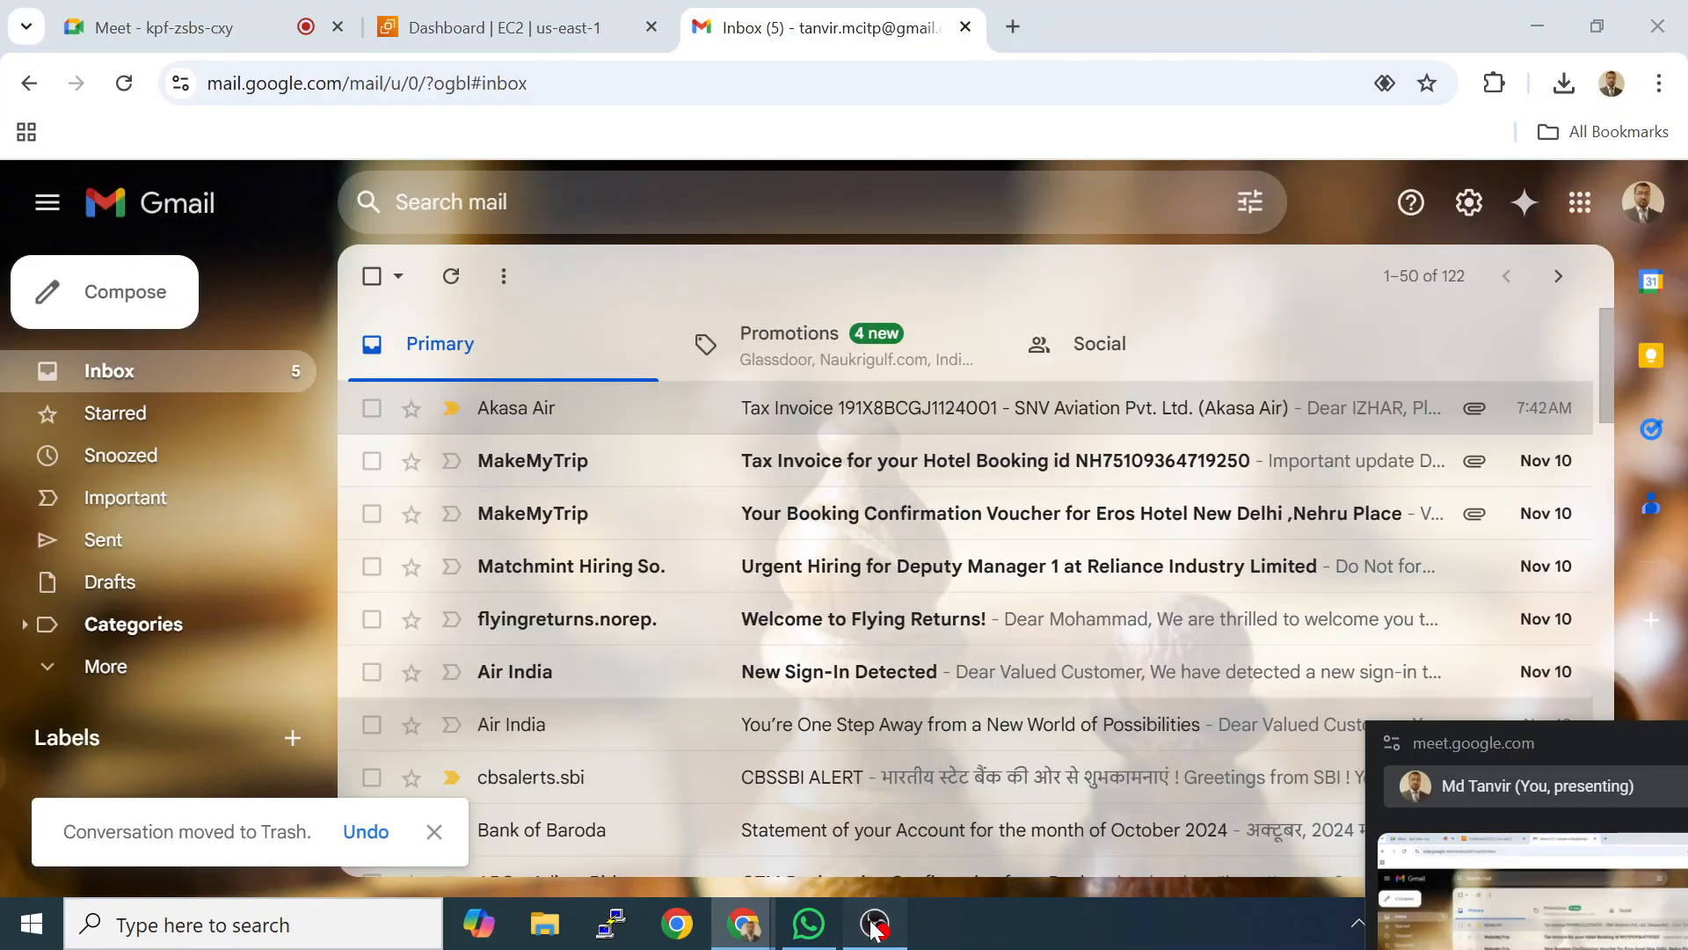